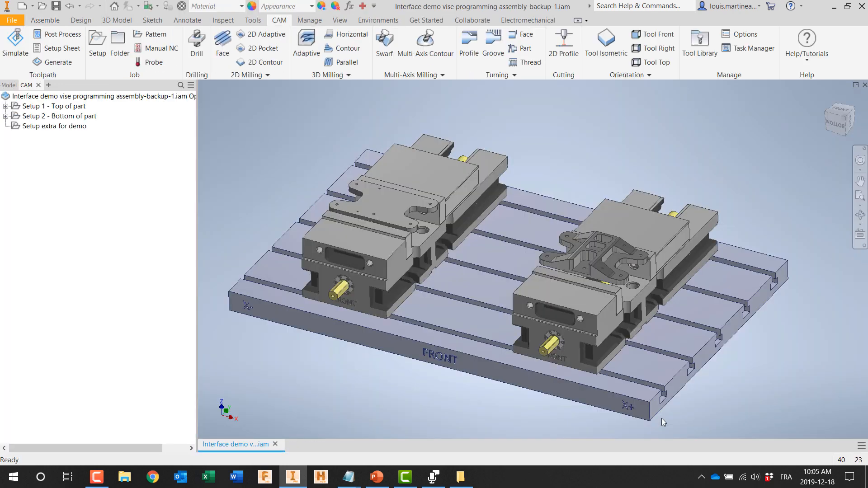
Step: Examine the assembly's components in the model browser and graphics: the table-vise assembly and the two instances of the demo part
click(46, 22)
click(12, 85)
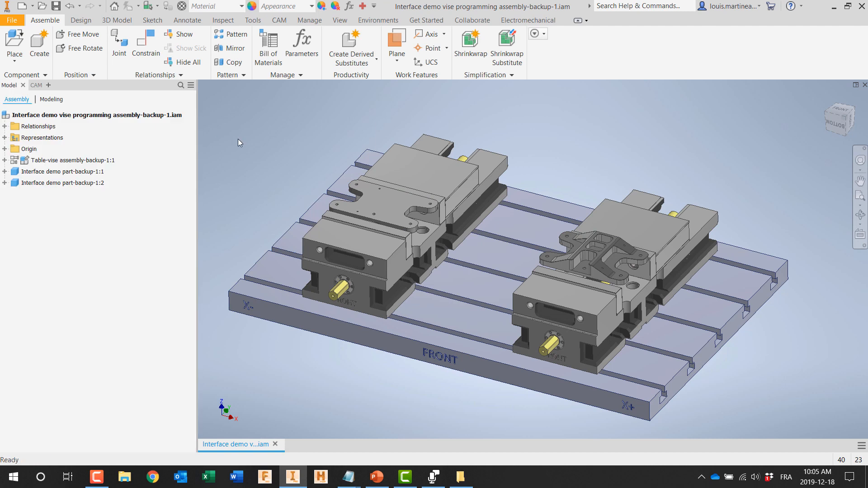
click(99, 161)
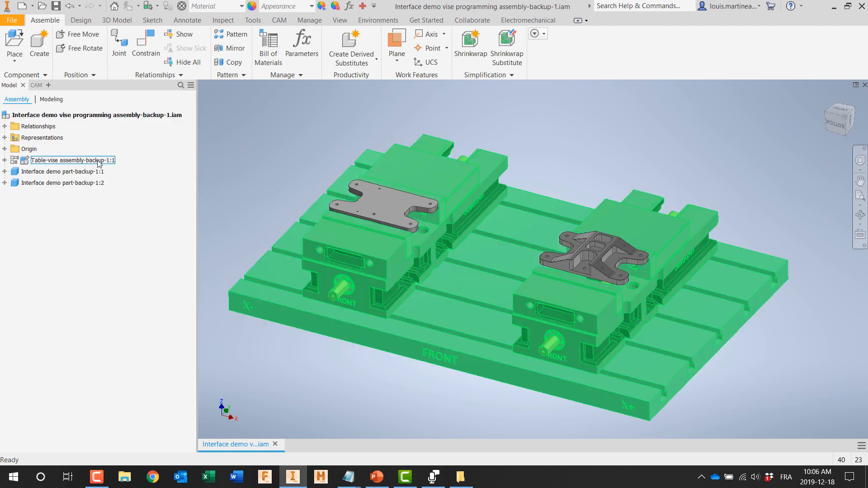
click(88, 173)
click(87, 183)
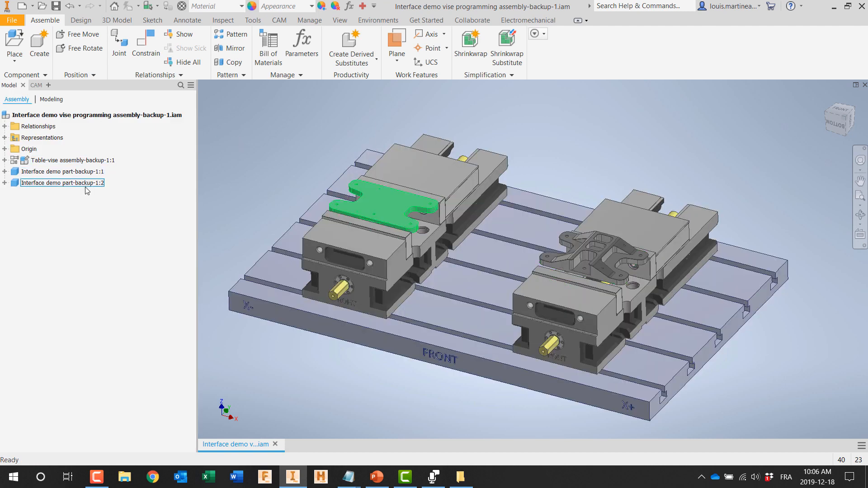
scroll(616, 263, up, 6)
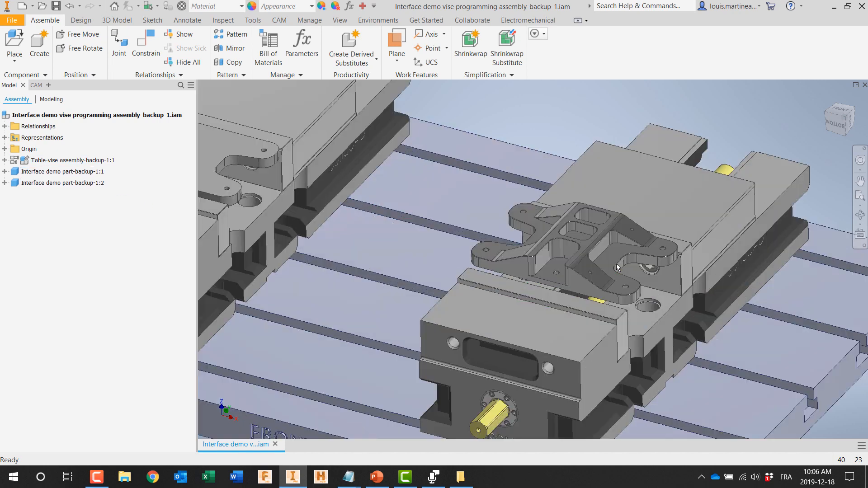
click(599, 354)
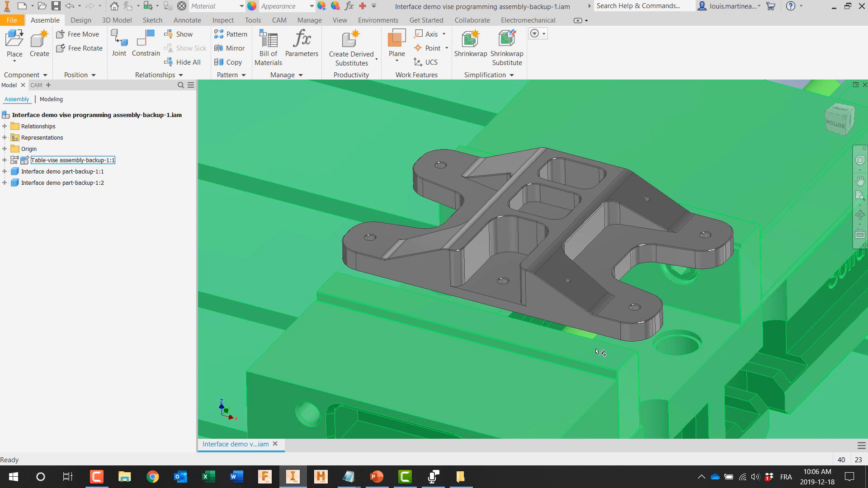
scroll(600, 352, down, 6)
key(Escape)
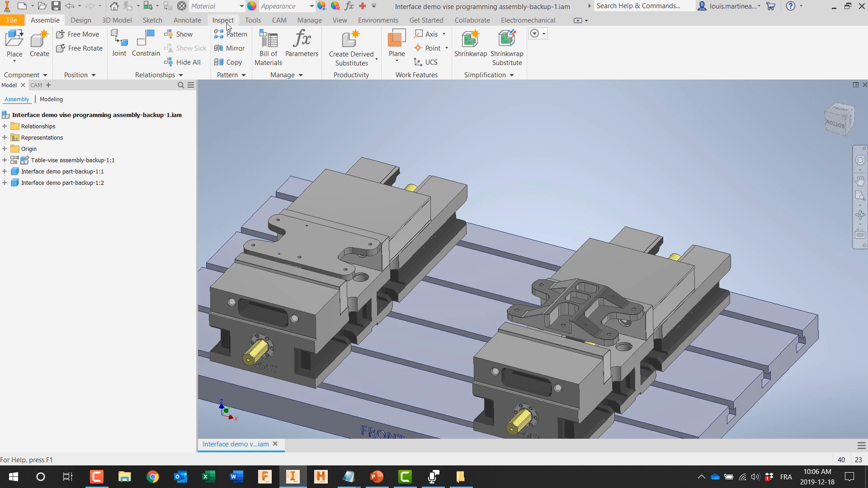
Step: Review the CAM setups for the top and bottom of the part, including the facing, outside contour and hole-spotting toolpaths
click(278, 20)
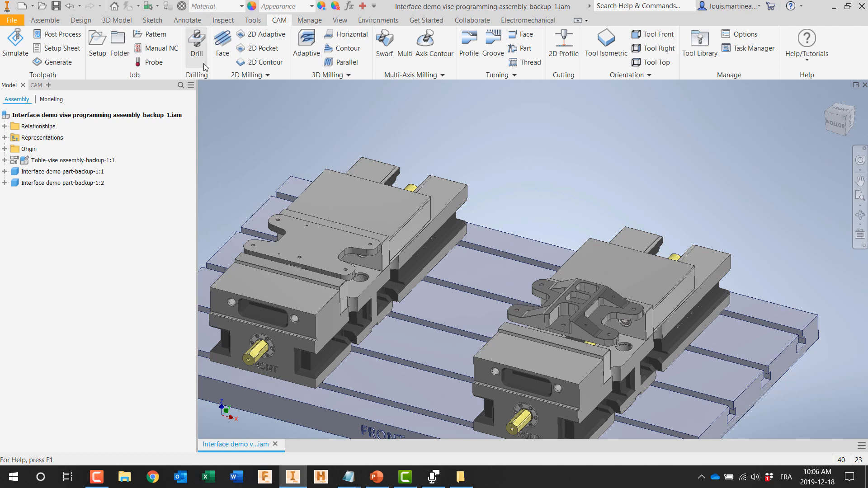
click(37, 86)
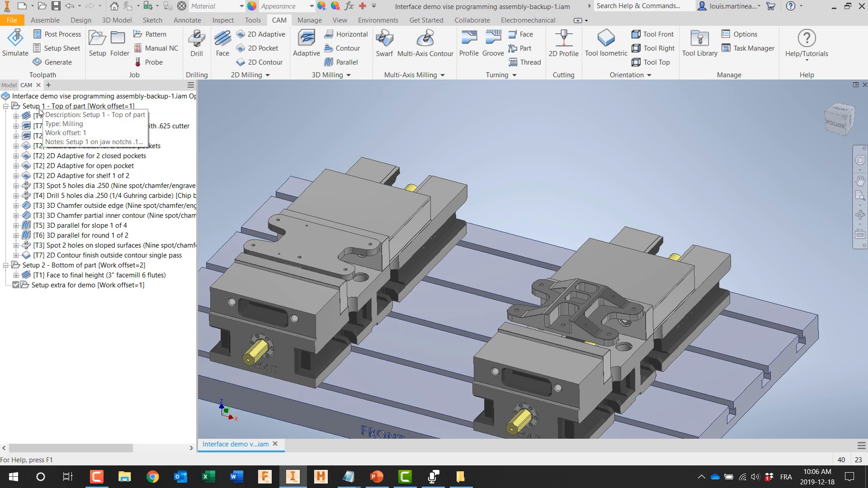
click(39, 107)
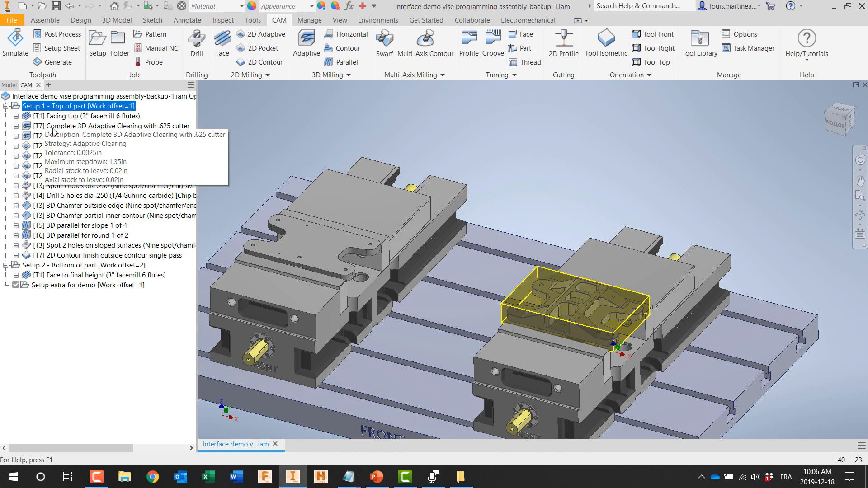
click(50, 116)
scroll(540, 303, up, 5)
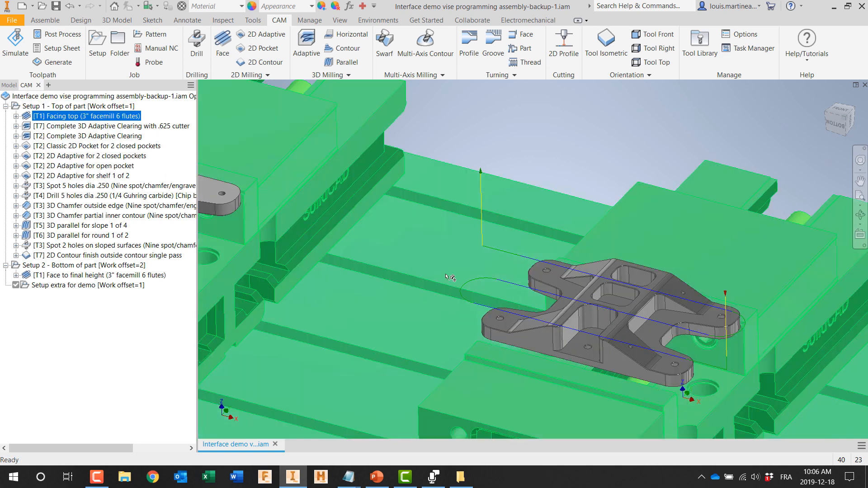
click(61, 256)
click(58, 185)
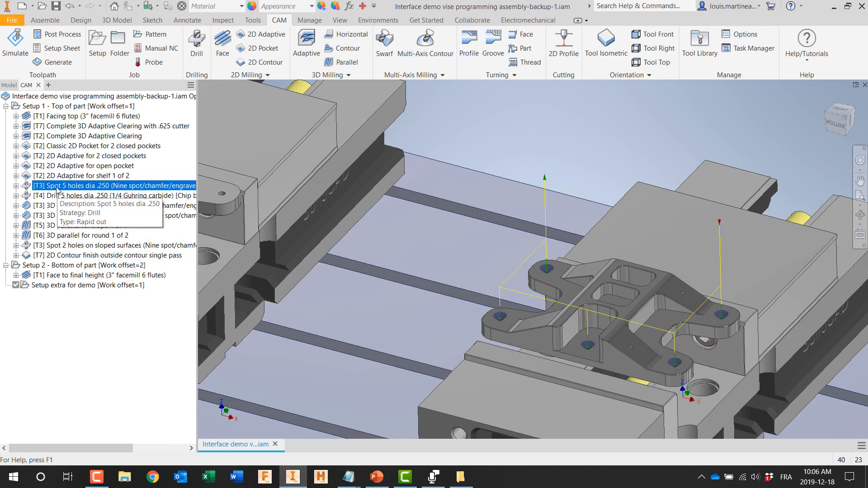
click(44, 267)
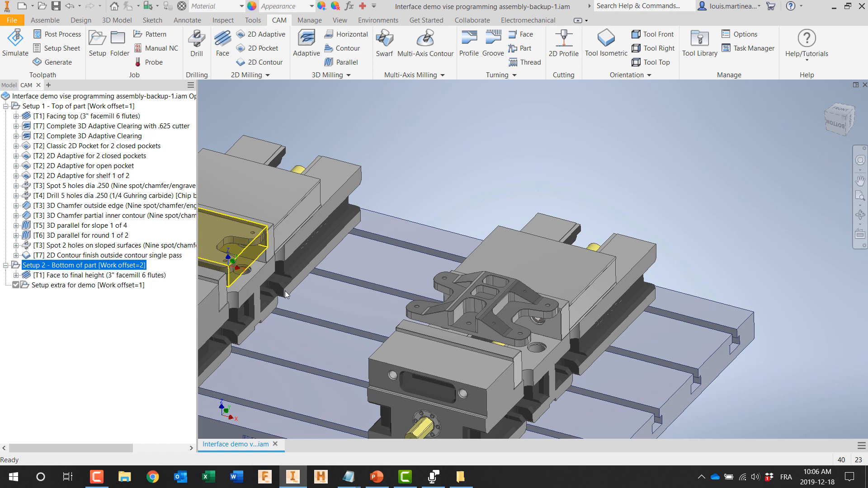
Step: Edit "Setup extra for demo" and try other stock box points as origin before restoring the lower front corner near the jaw end
click(91, 286)
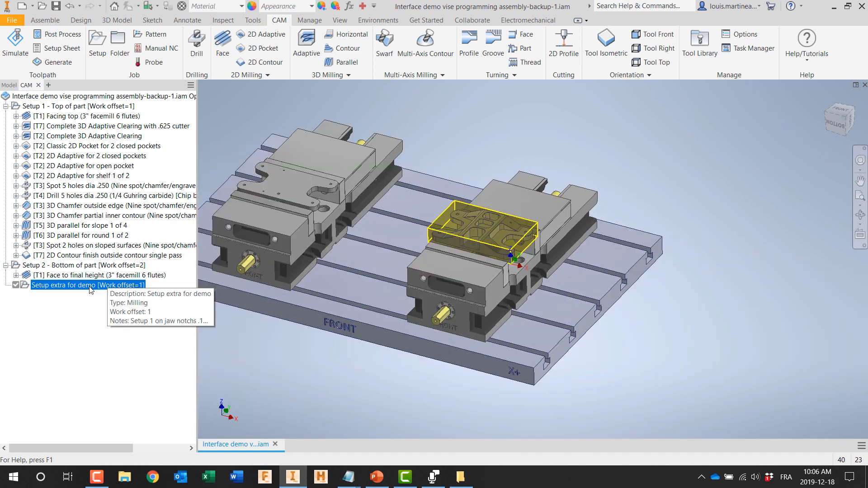
double_click(90, 286)
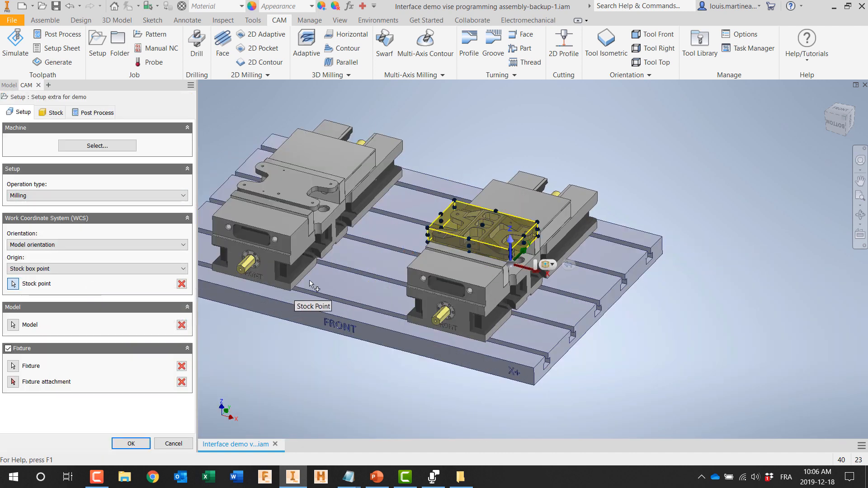
scroll(450, 239, up, 3)
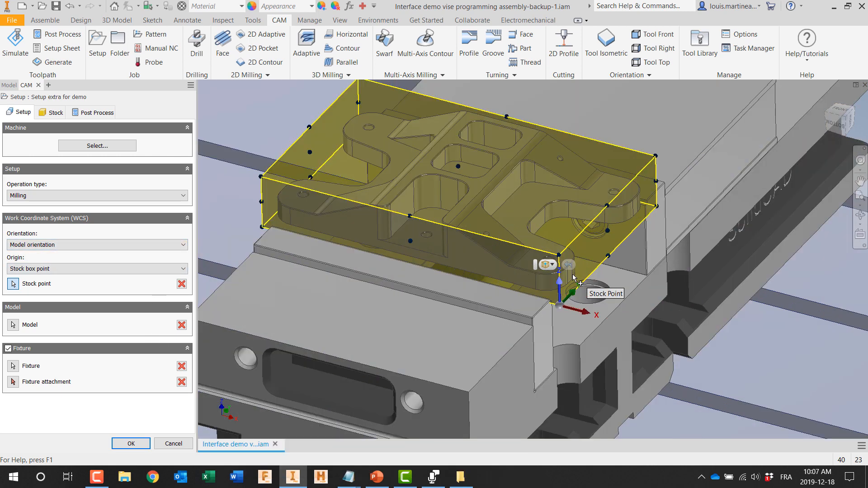
scroll(572, 292, up, 3)
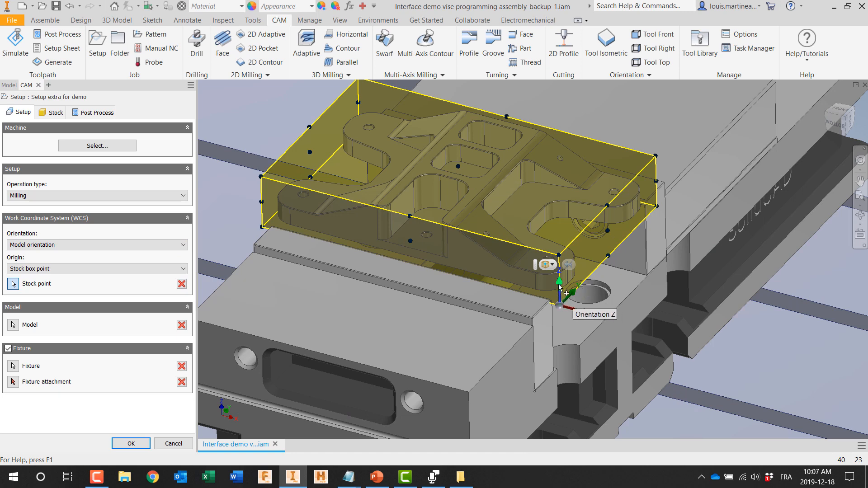
click(559, 256)
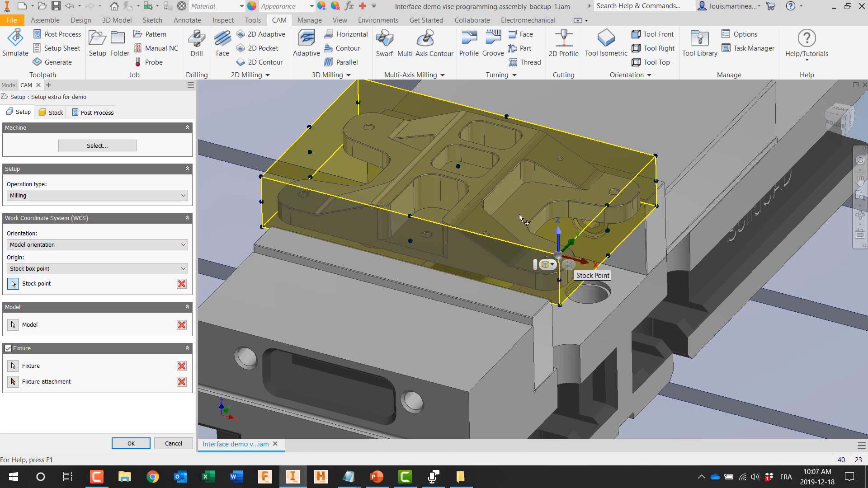
click(458, 167)
click(560, 307)
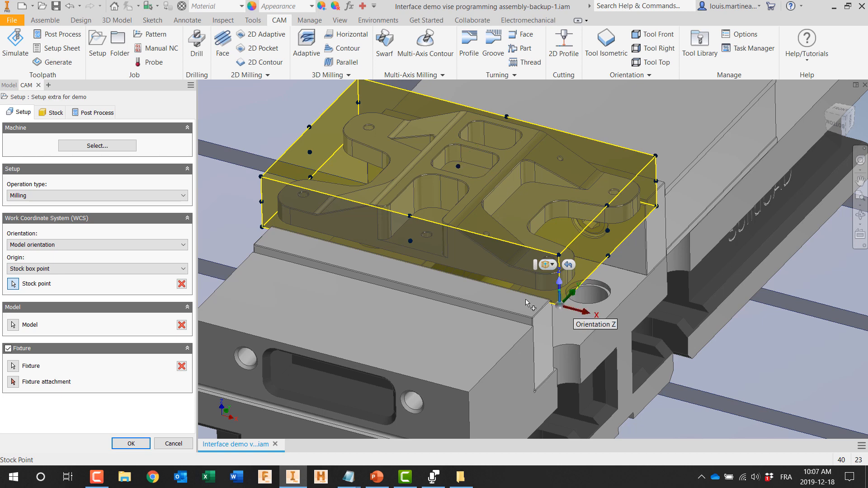
Step: Check the setup's fixed size box stock definition and how the stock sits on the vise jaws in a side view
click(52, 112)
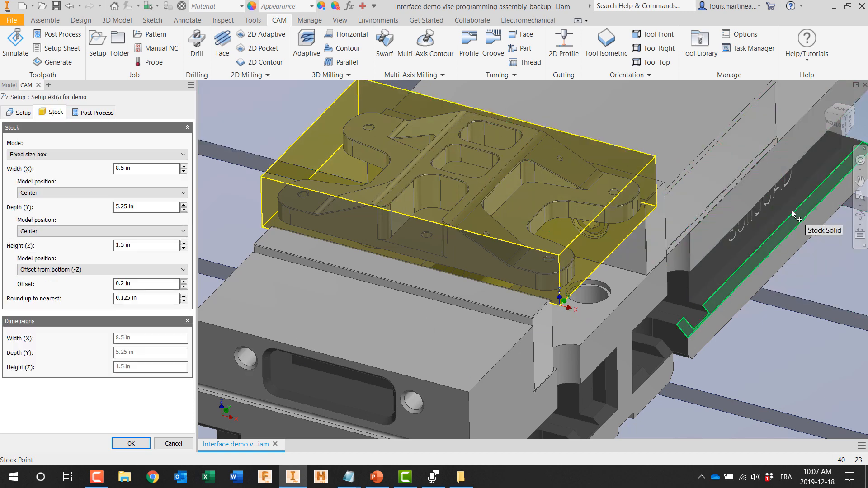
click(859, 234)
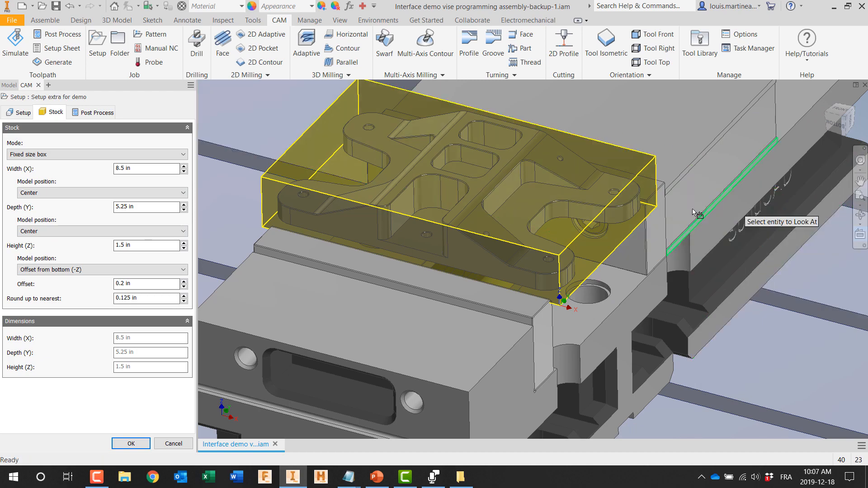
click(658, 224)
scroll(303, 226, up, 5)
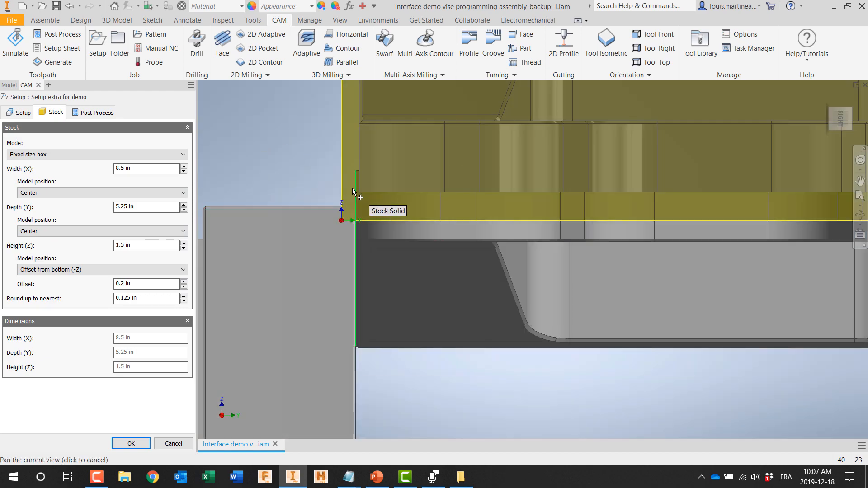
scroll(370, 219, down, 5)
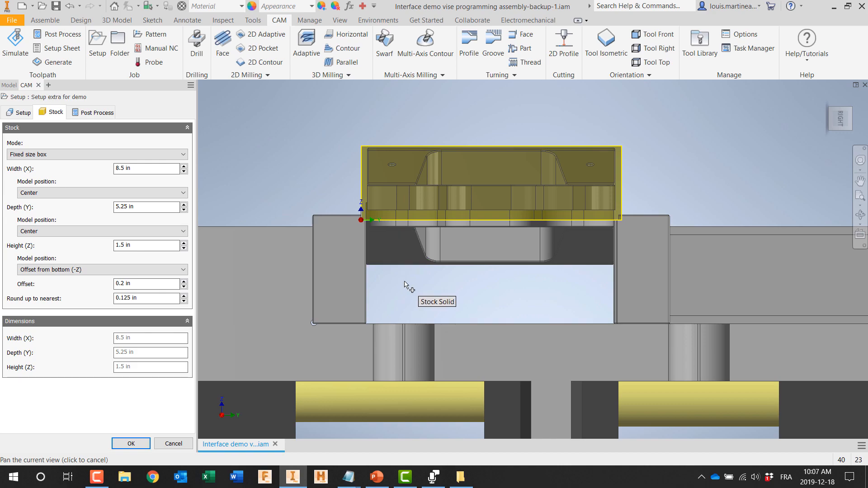
Step: Review the setup's program number, comment and WCS offset, and accept the setup
click(827, 98)
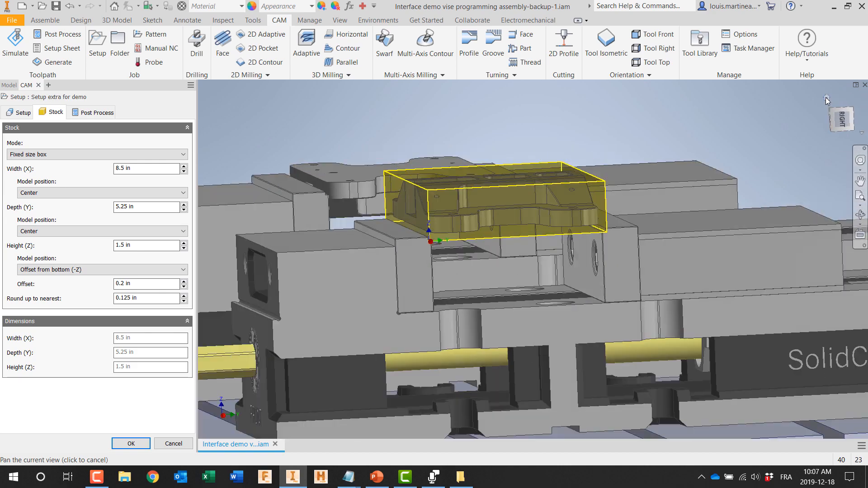
click(104, 115)
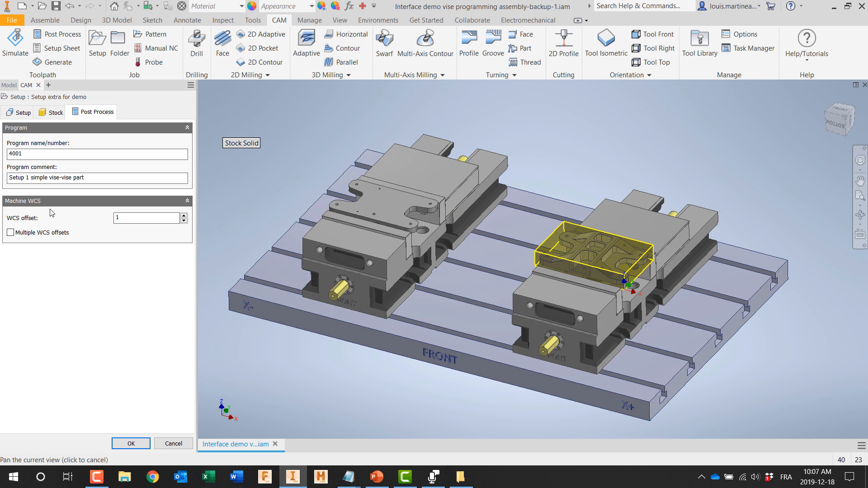
click(131, 443)
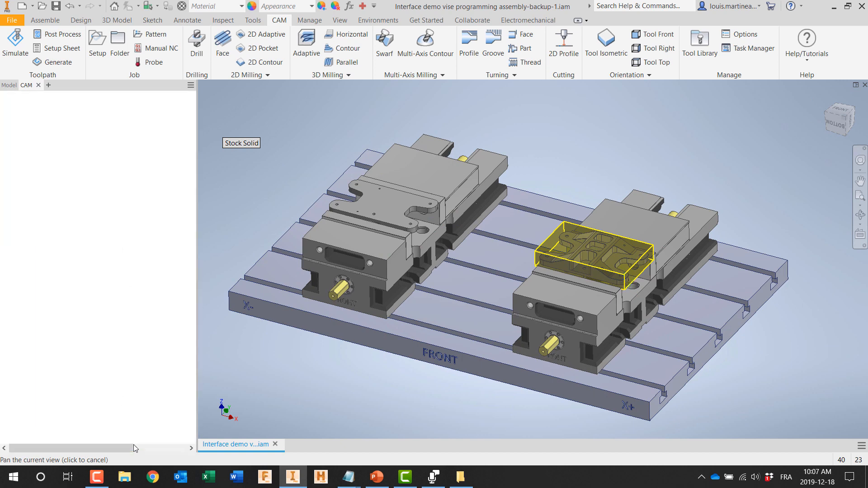
Step: Start a 2D Face operation for the demo setup and review its geometry, heights, passes and linking parameters
scroll(598, 293, up, 3)
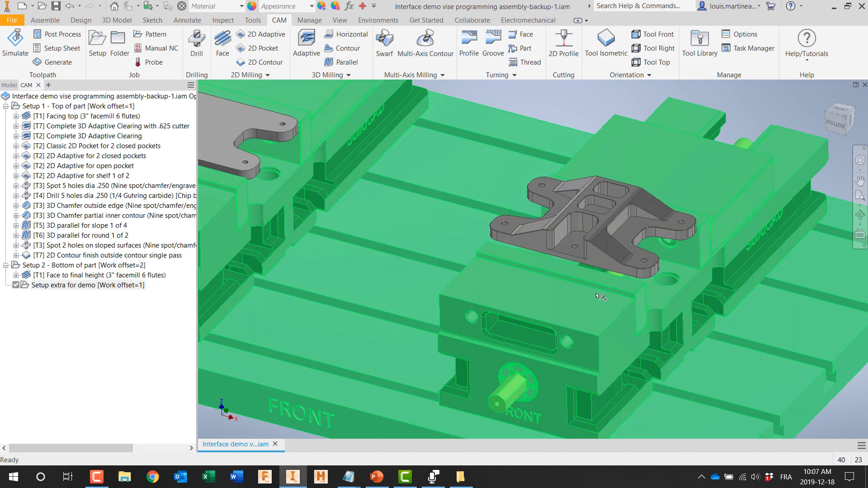
scroll(489, 336, up, 4)
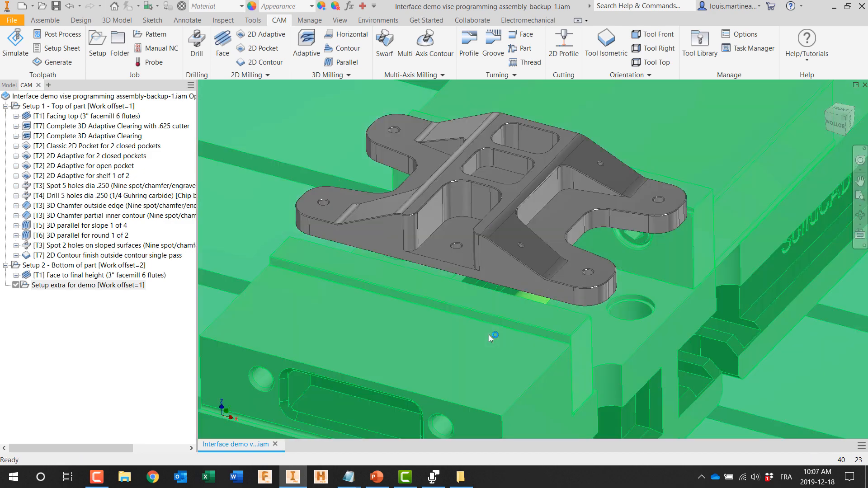
click(222, 45)
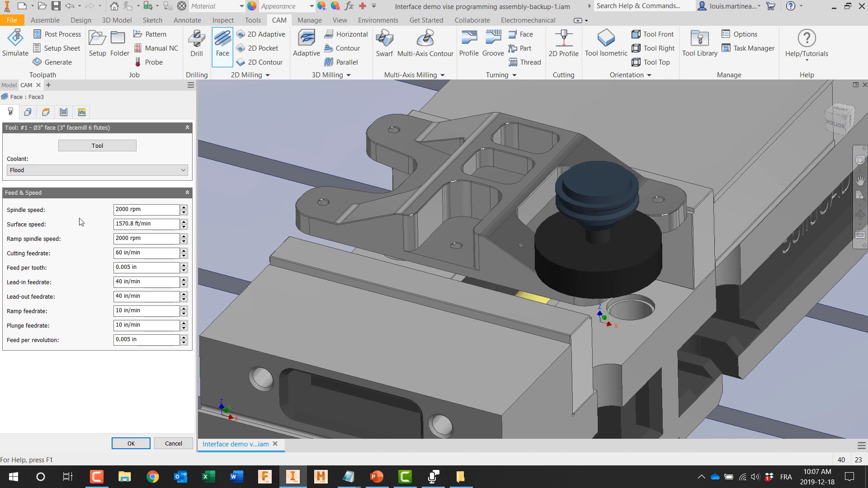
click(29, 113)
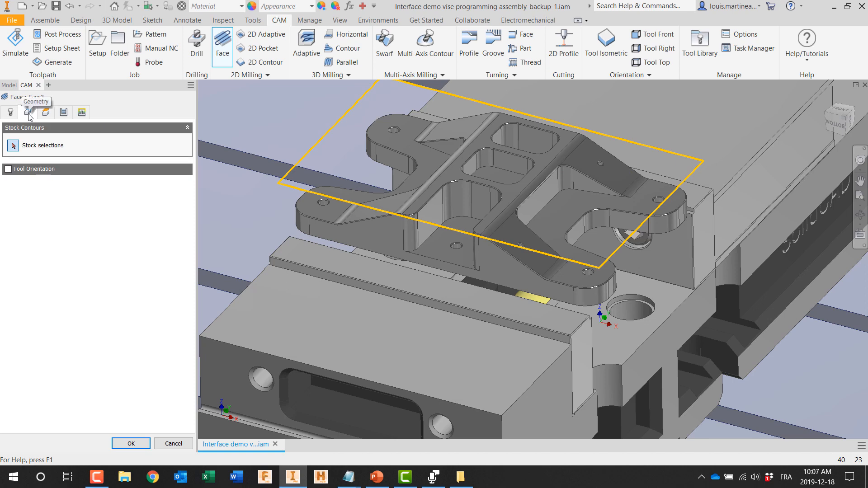
click(47, 113)
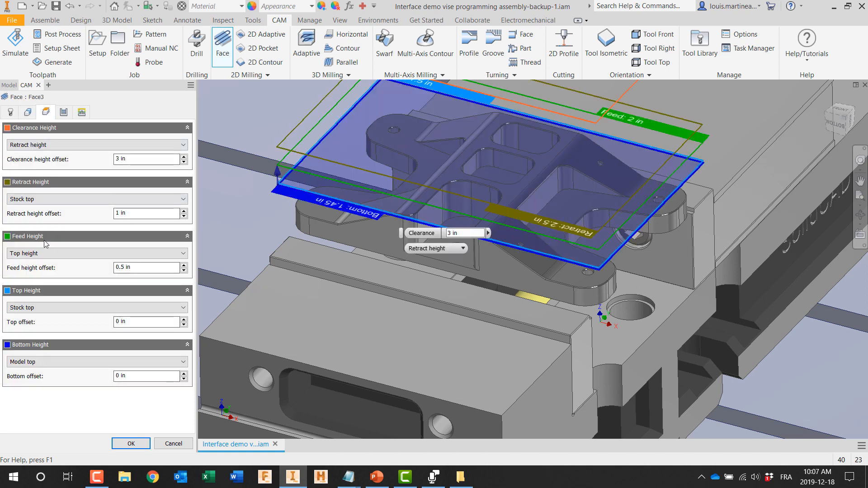
click(64, 113)
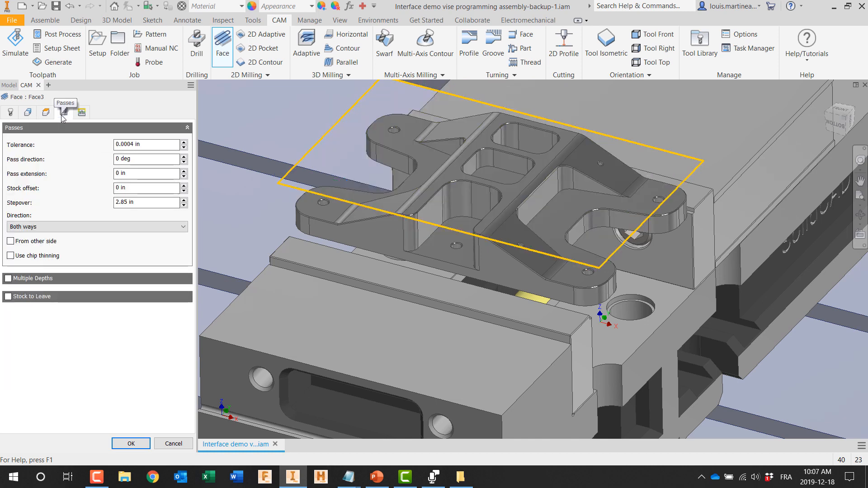
click(84, 114)
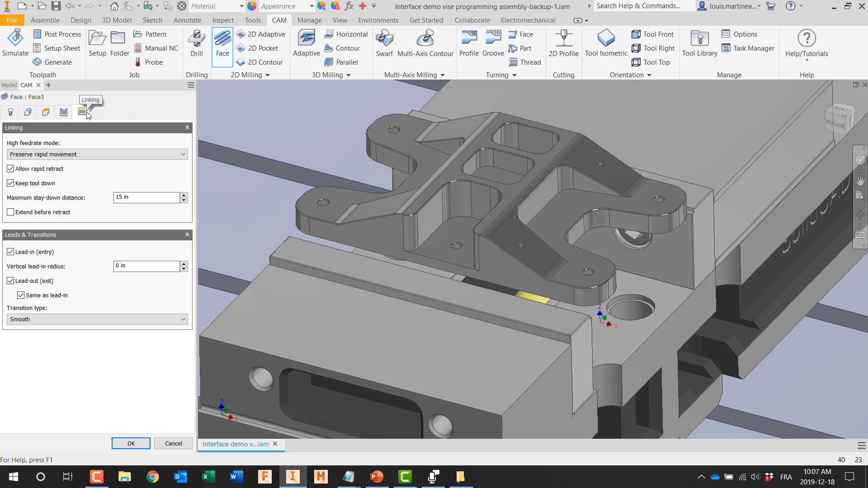
Step: Choose tool #1, the 3" face mill with 6 flutes, for the Face operation and show its stock contour geometry
click(10, 113)
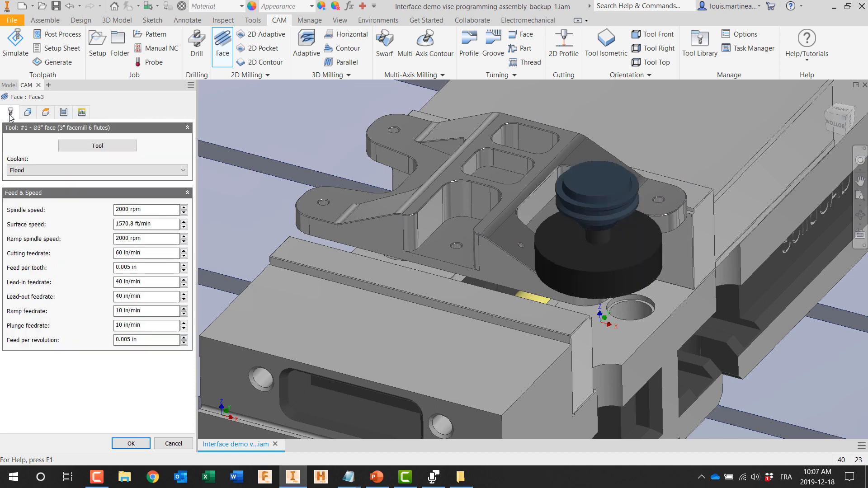
click(82, 147)
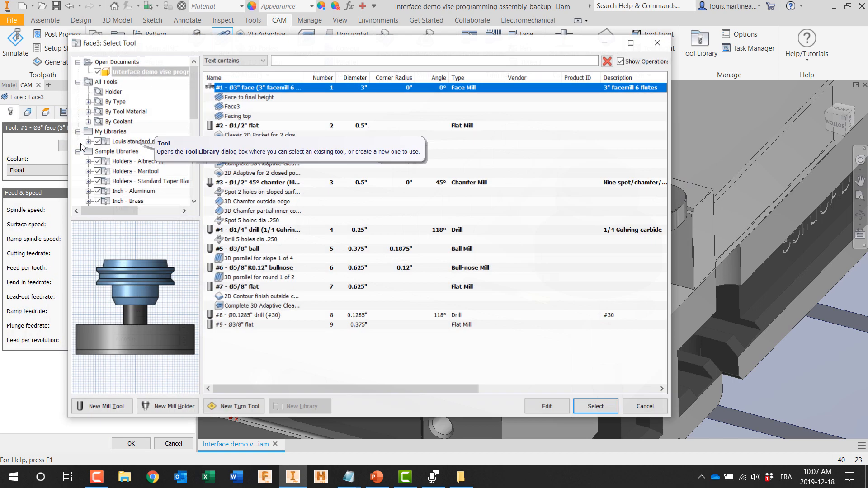
click(585, 409)
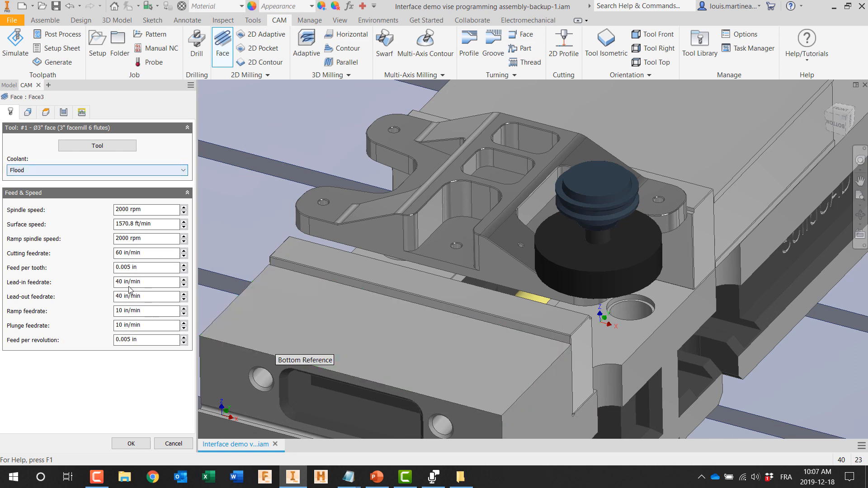
click(32, 113)
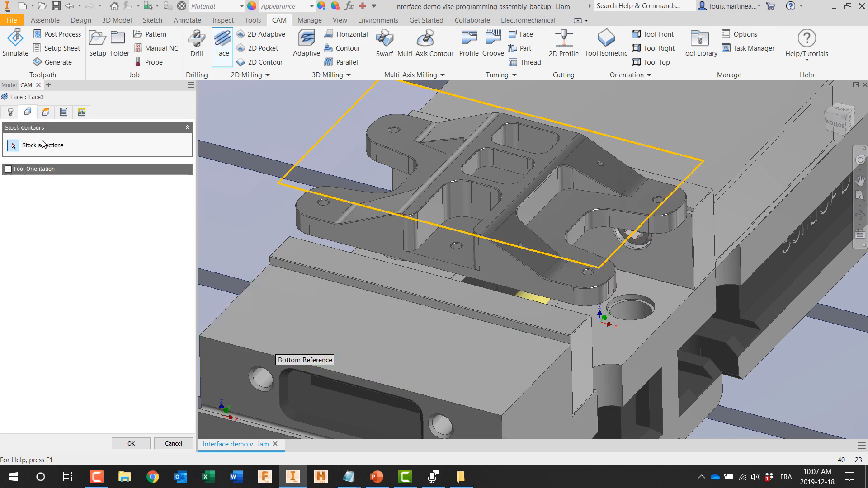
Step: Inspect the Face operation's clearance, retract, feed, top and bottom height planes against the part in a side view
click(45, 114)
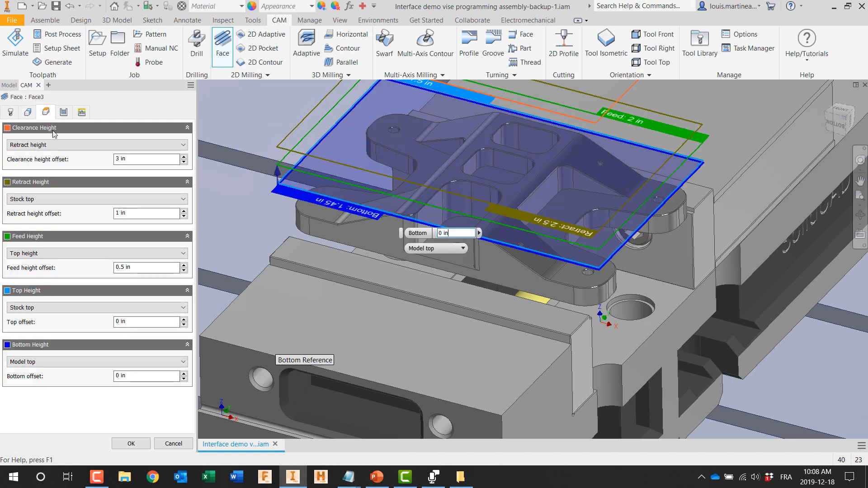
scroll(245, 254, down, 3)
middle_drag(244, 254, 358, 339)
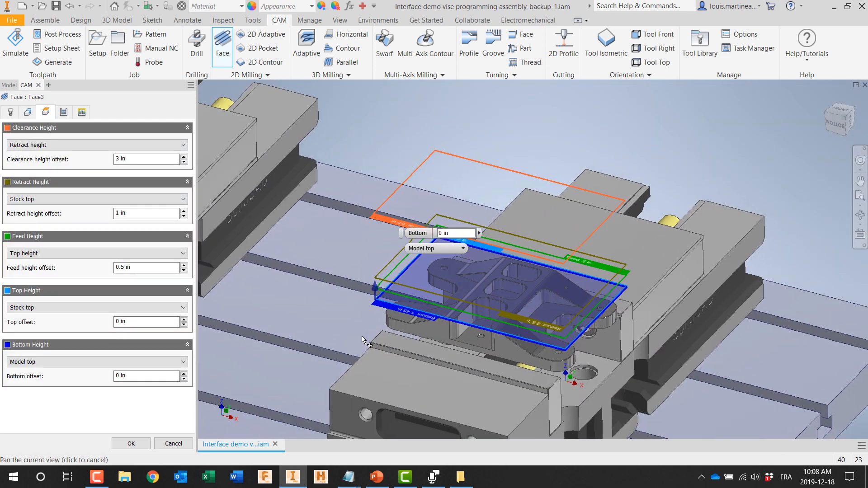
click(860, 234)
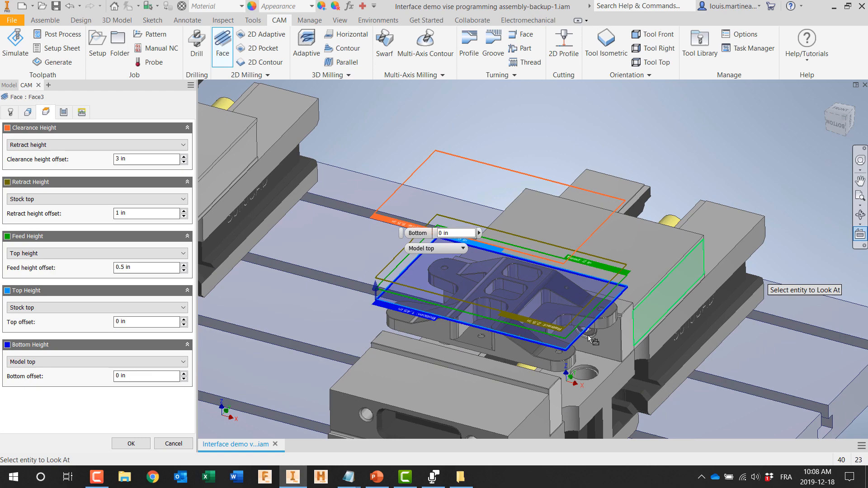
click(524, 360)
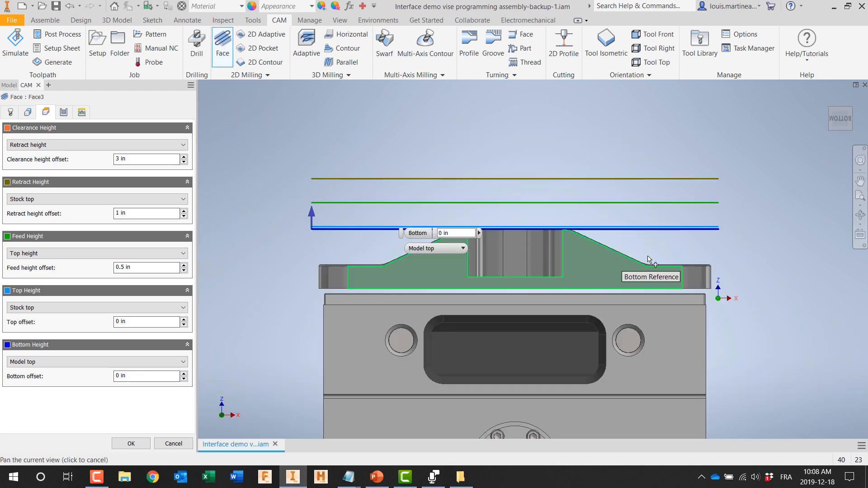
scroll(632, 241, up, 3)
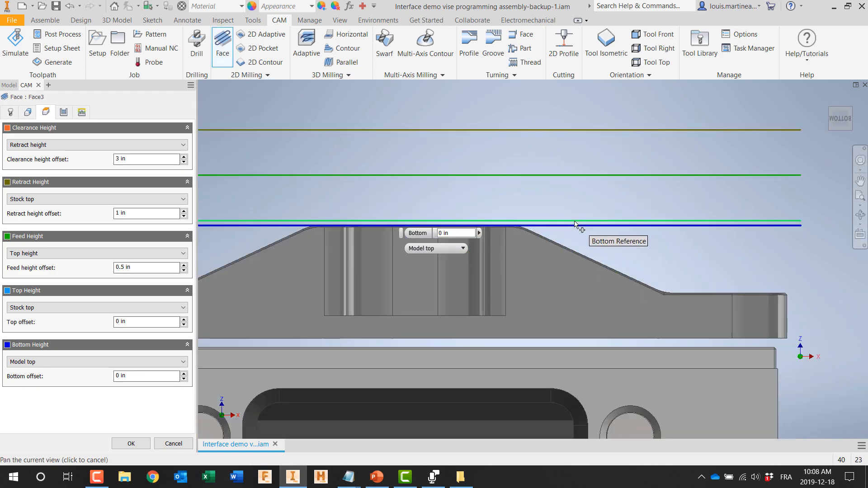
scroll(574, 228, down, 3)
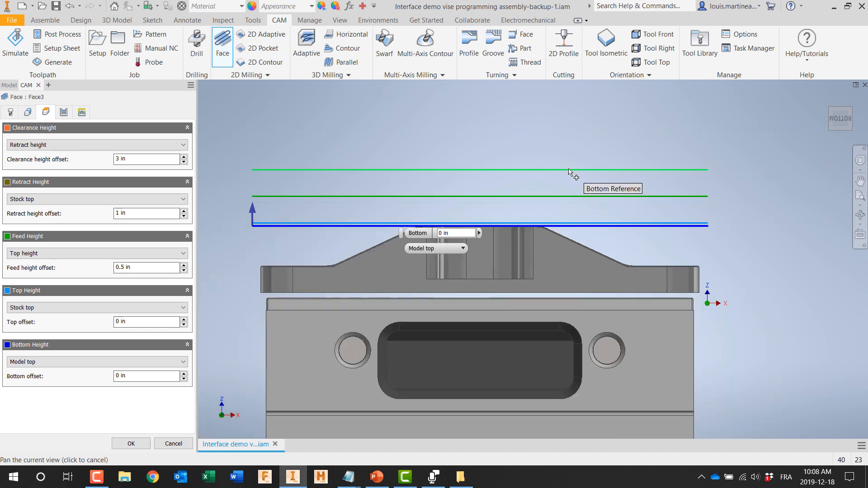
scroll(569, 169, down, 3)
middle_drag(562, 146, 575, 211)
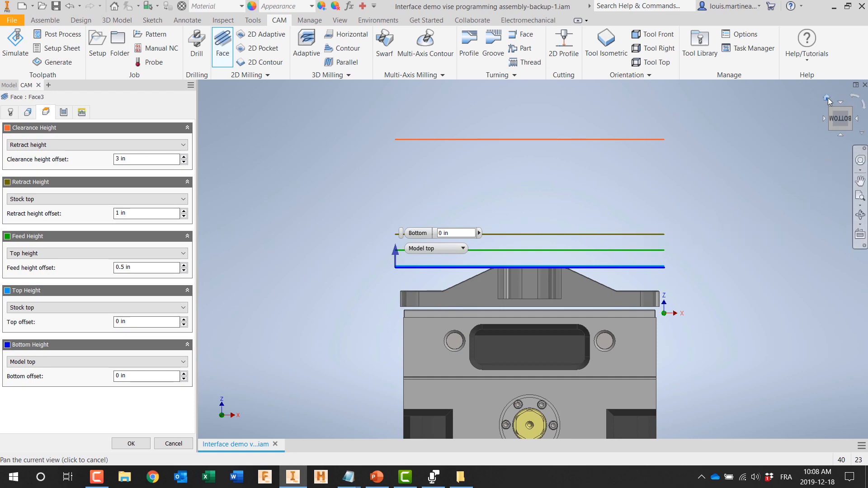
click(827, 98)
middle_drag(746, 165, 636, 199)
scroll(634, 210, up, 4)
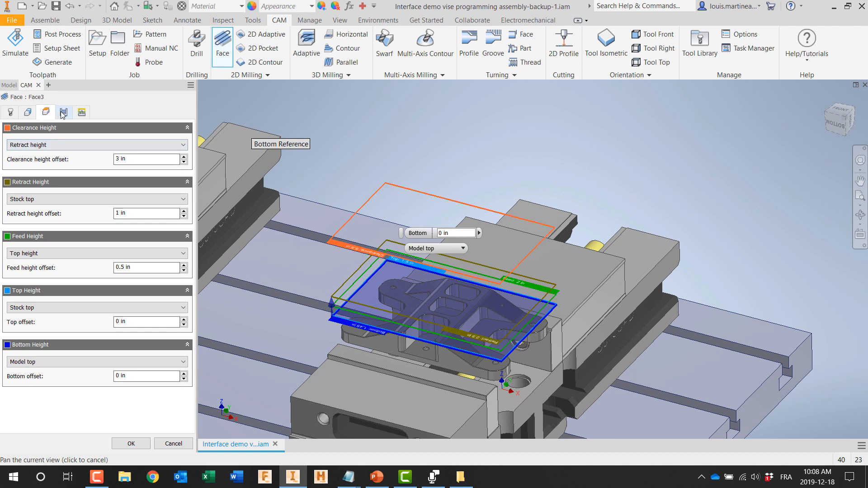
Step: Review the Face operation's passes, enable extending before retract in its linking settings, and accept the operation
click(64, 113)
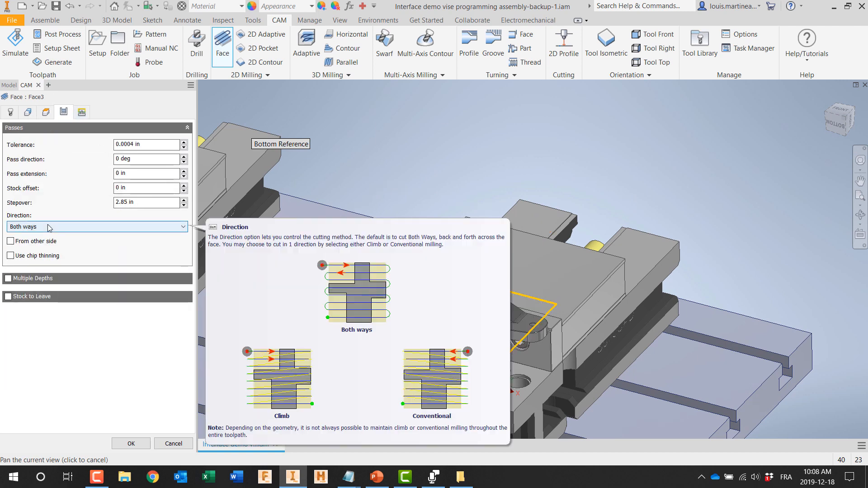
click(82, 112)
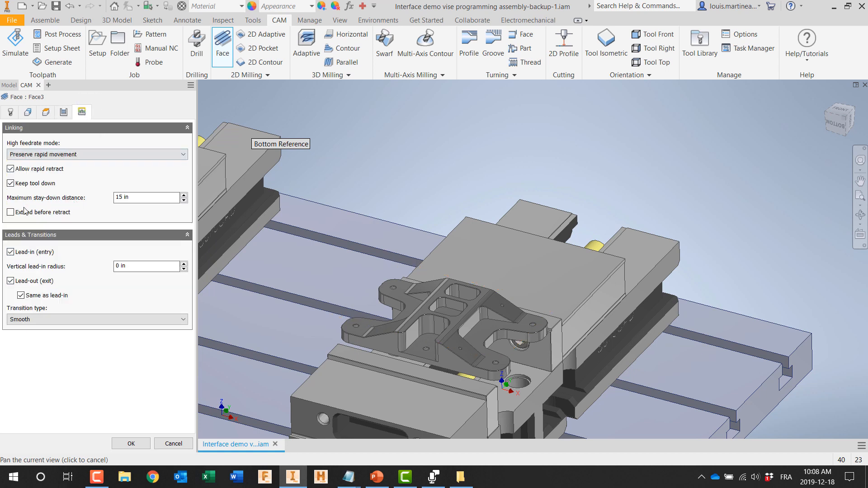
click(10, 213)
click(129, 443)
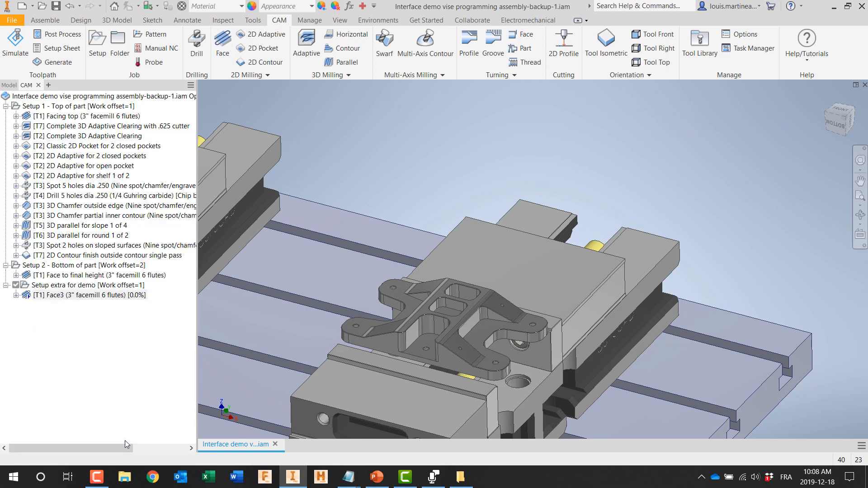
Step: Simulate the new Face operation with the stock hidden and the toolpath shown, increasing the playback speed, and close the simulation
scroll(425, 334, down, 4)
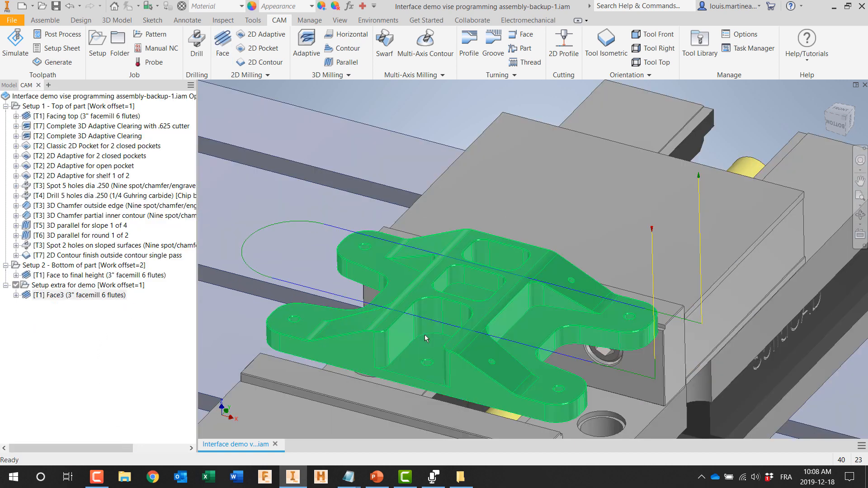
right_click(124, 295)
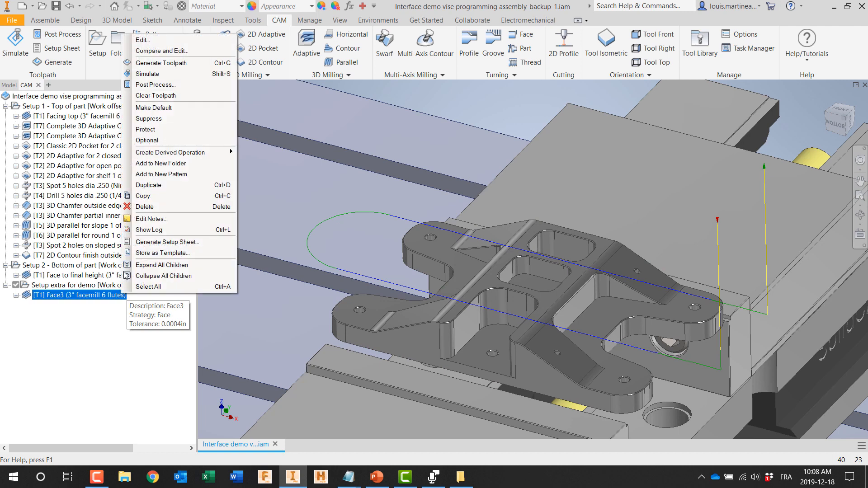
click(160, 73)
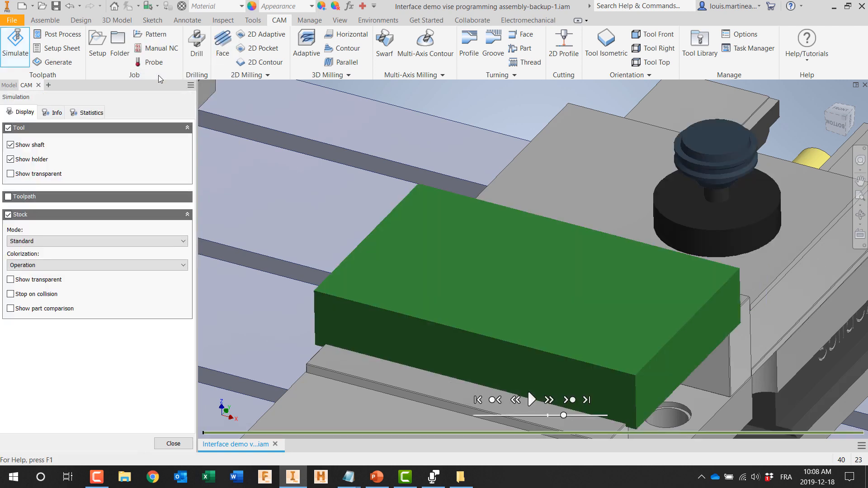
click(8, 215)
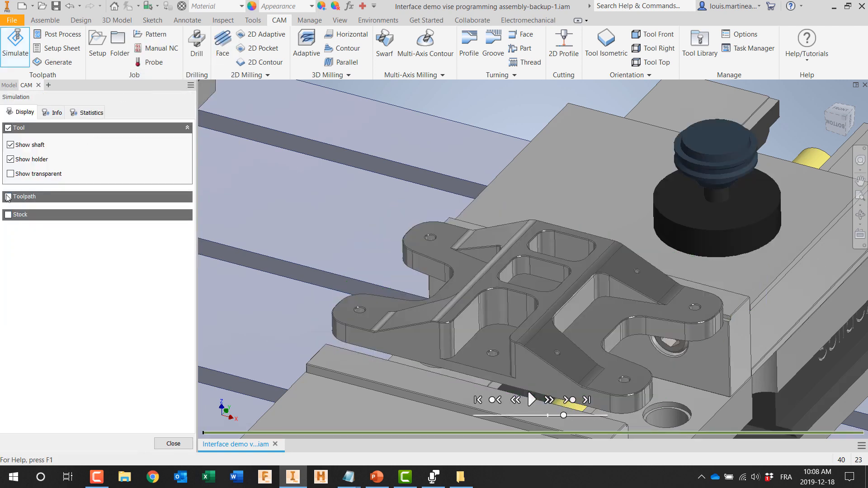
click(8, 197)
click(531, 400)
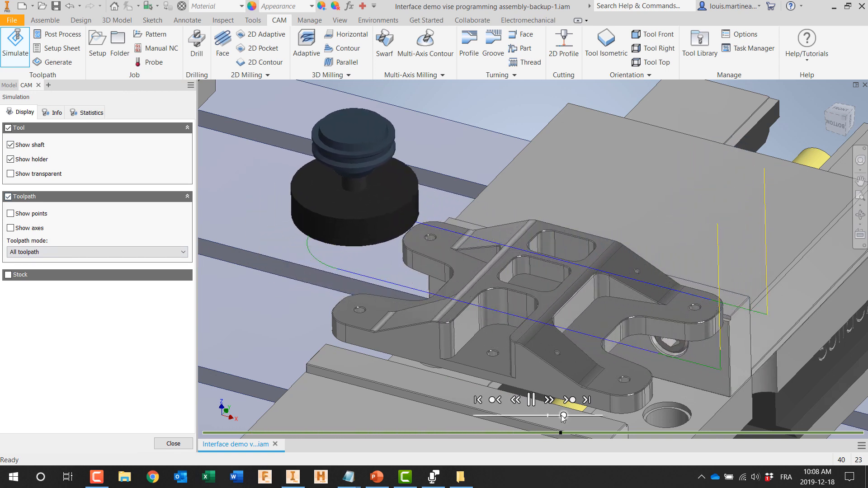
drag(563, 415, 592, 414)
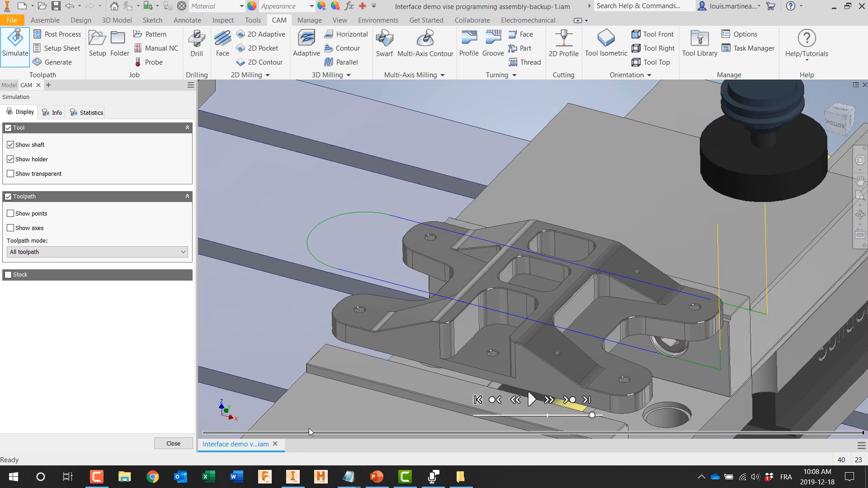
click(175, 444)
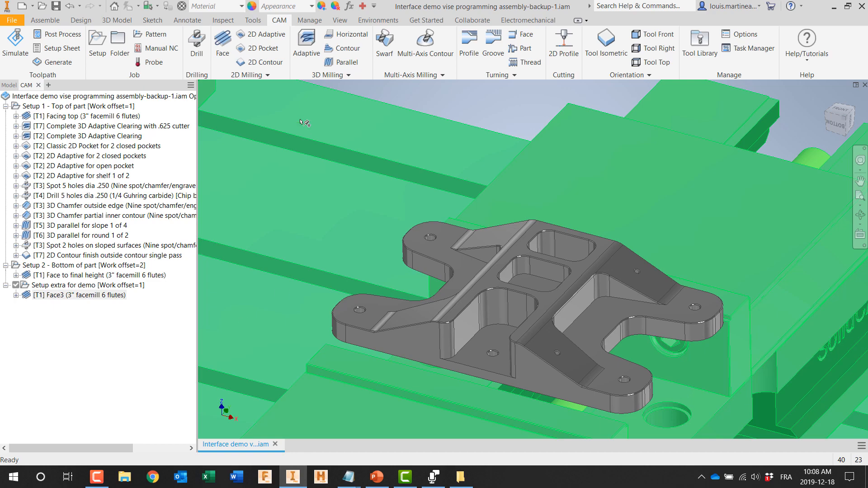
Step: Start a 2D Adaptive operation for the demo setup using tool #2, the 1/2" flat mill
click(262, 35)
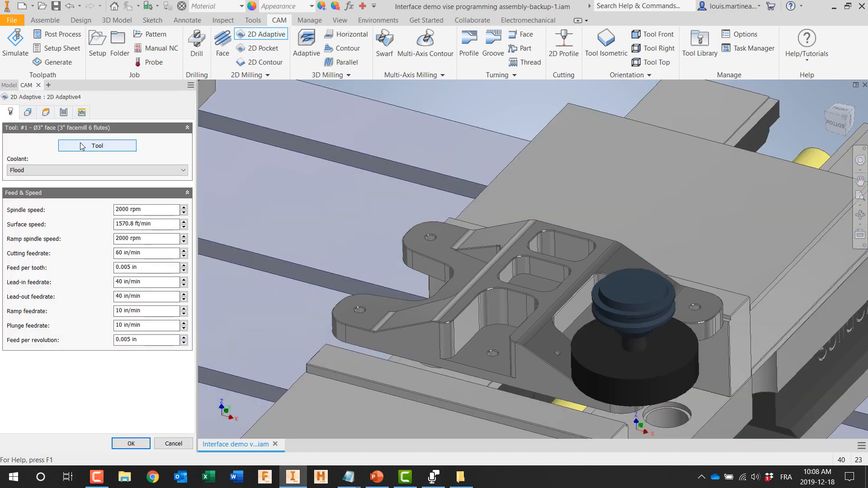
click(120, 146)
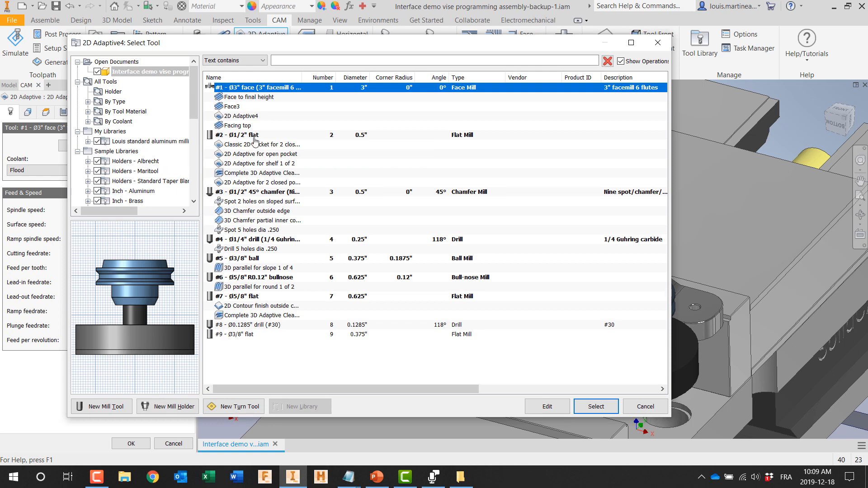
click(253, 135)
click(596, 407)
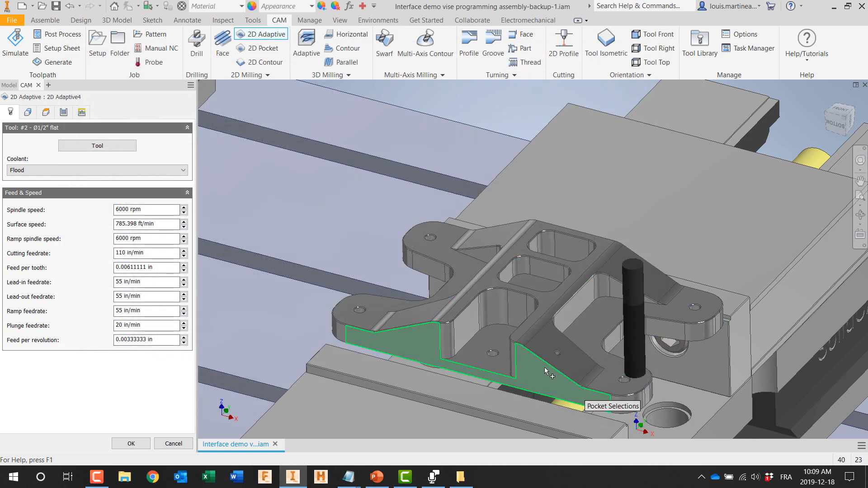
Step: Select the part's bottom outer contour and the floor of the open front pocket as the 2D Adaptive pocket geometry
click(28, 112)
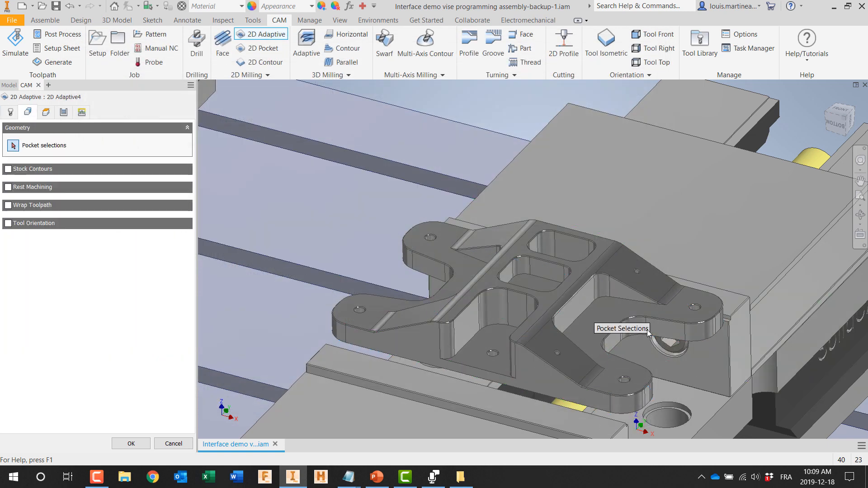
click(723, 360)
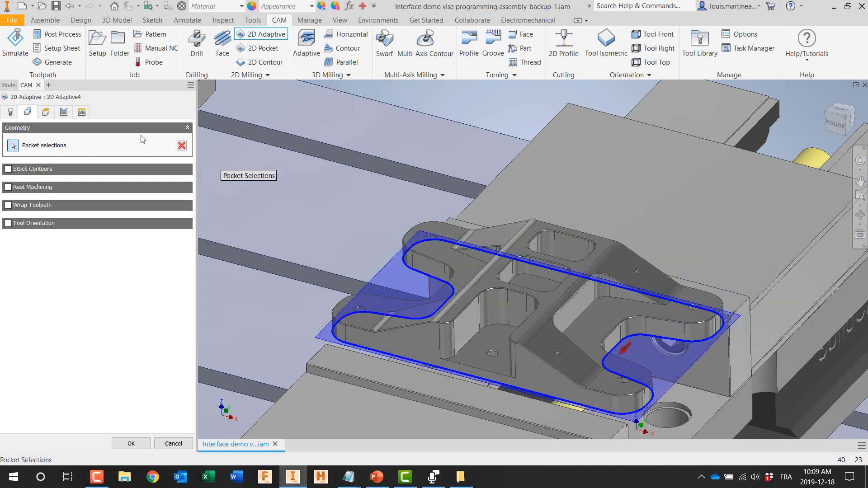
click(472, 356)
Step: Review the 2D Adaptive heights and passes, set the retraction policy to Minimum retraction, and accept the operation
click(46, 113)
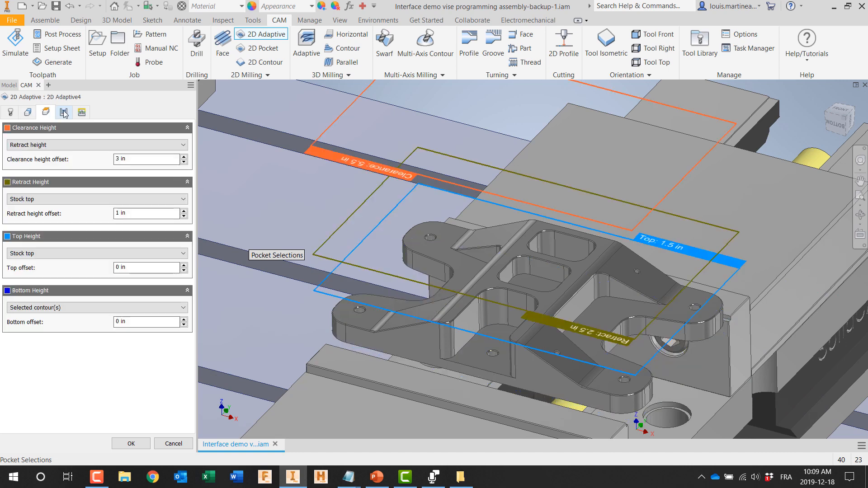
click(66, 115)
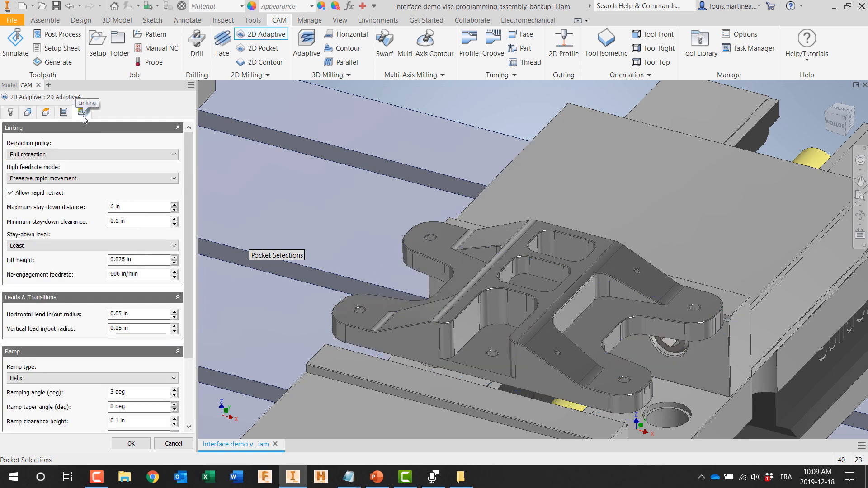
click(64, 154)
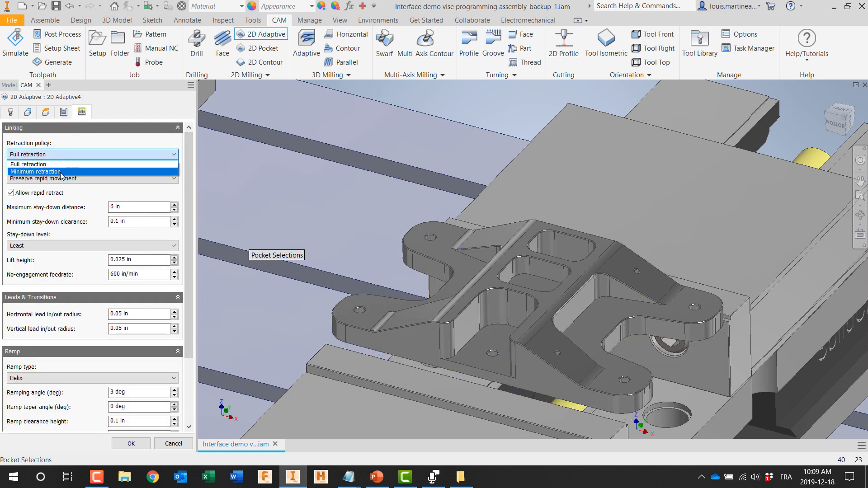
click(61, 172)
click(130, 444)
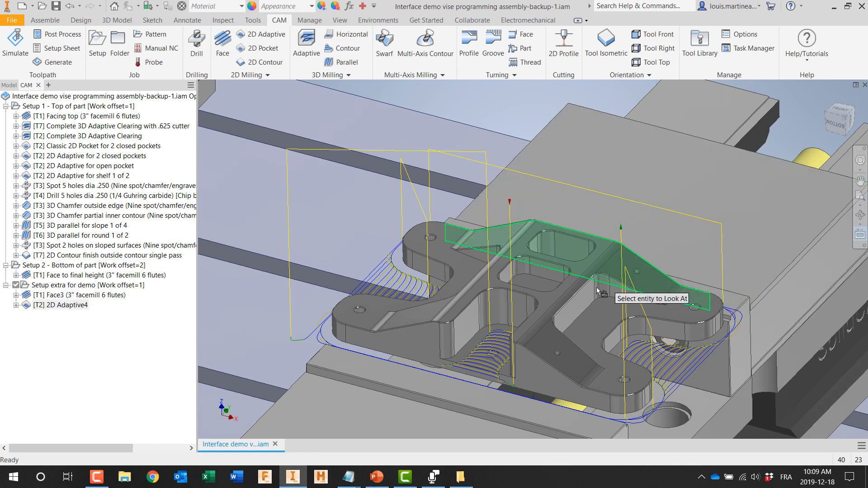
Step: Check the 2D Adaptive toolpath from above, then open its simulation with the toolpath hidden and the stock shown
click(592, 320)
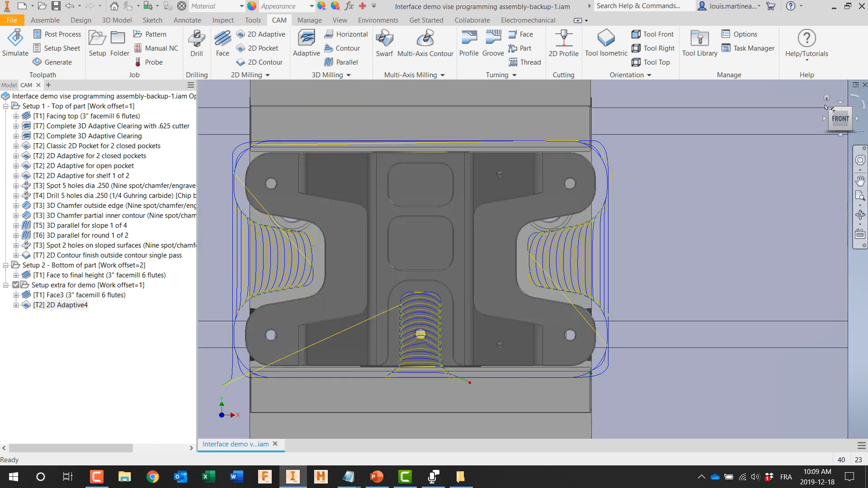
click(826, 100)
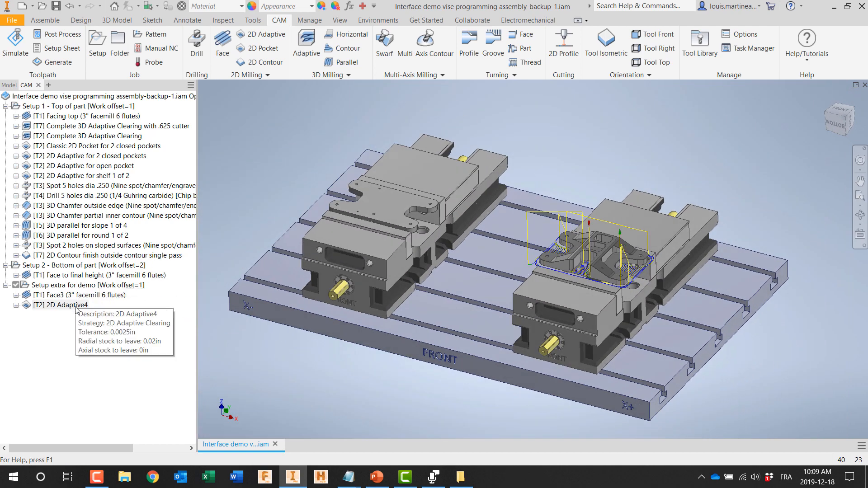
right_click(75, 305)
click(151, 87)
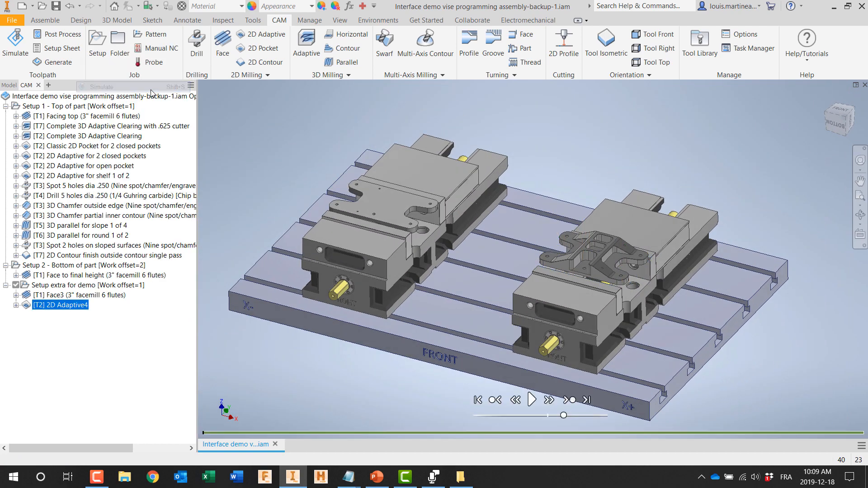
click(9, 197)
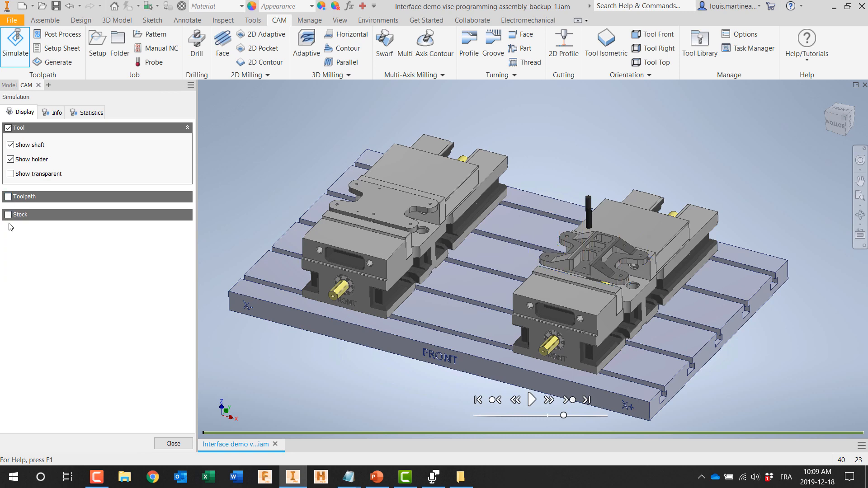
click(8, 214)
scroll(611, 254, up, 3)
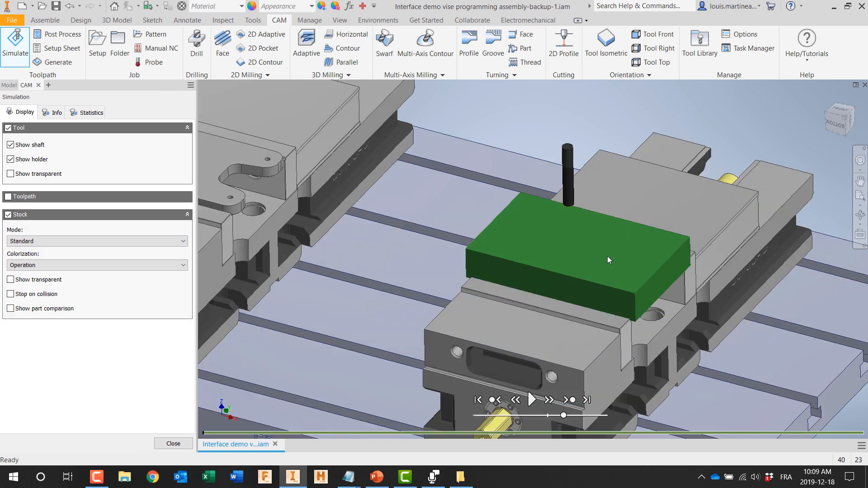
Step: Play the 2D Adaptive simulation to the end, increasing the playback speed along the way
click(531, 399)
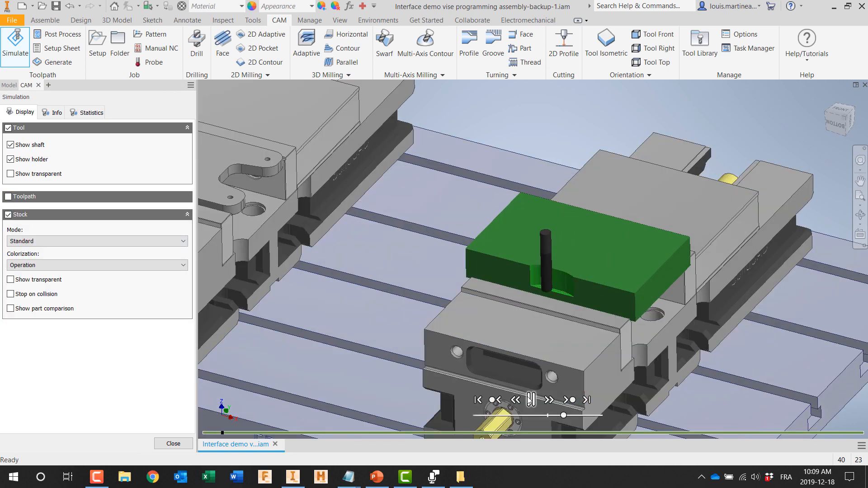
scroll(582, 327, up, 3)
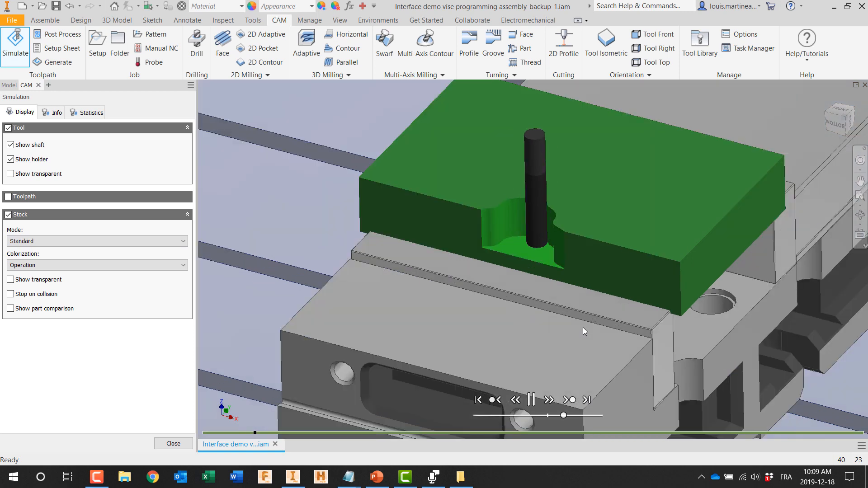
drag(563, 415, 582, 416)
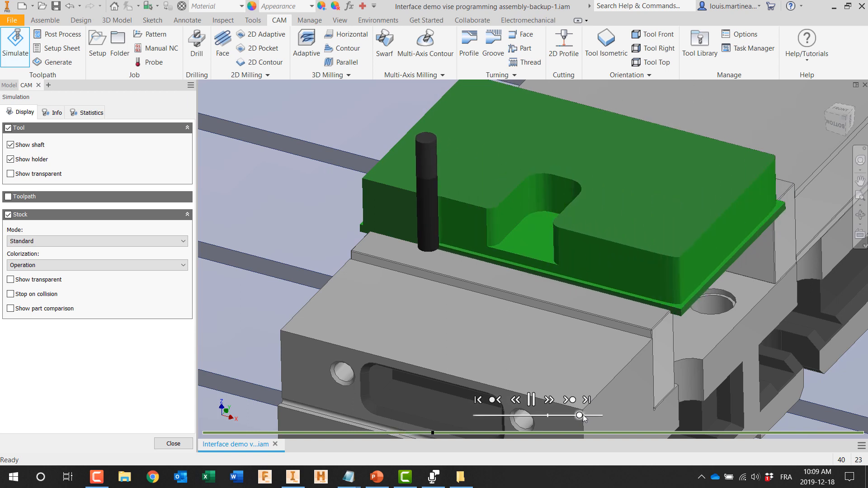
middle_drag(559, 329, 556, 378)
drag(579, 415, 592, 416)
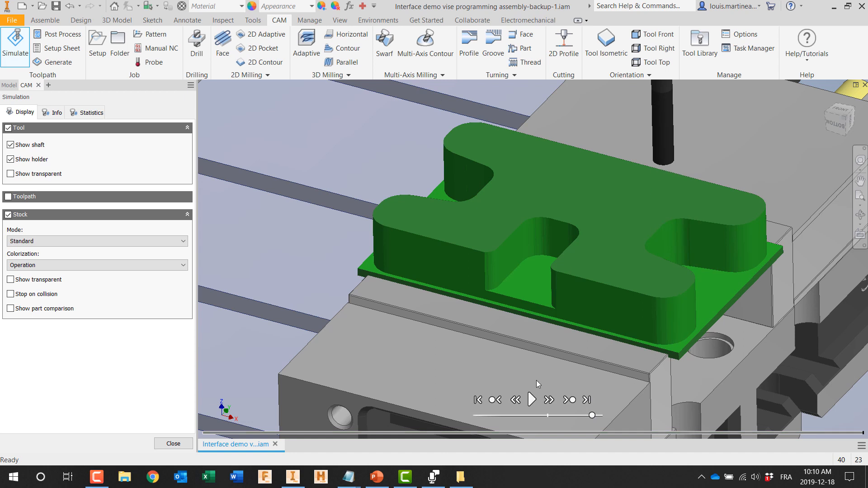
Step: Turn on the part comparison for the simulated stock, examine the leftover material, and turn the comparison off
click(10, 308)
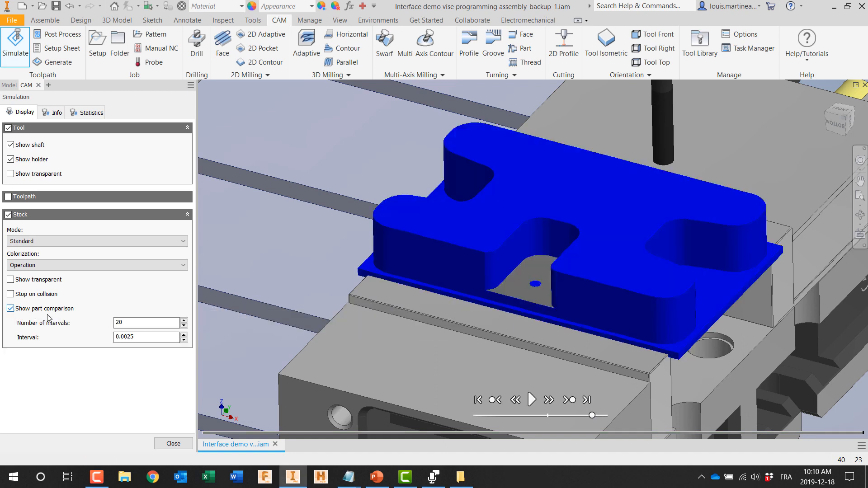
shift+middle_drag(423, 336, 368, 170)
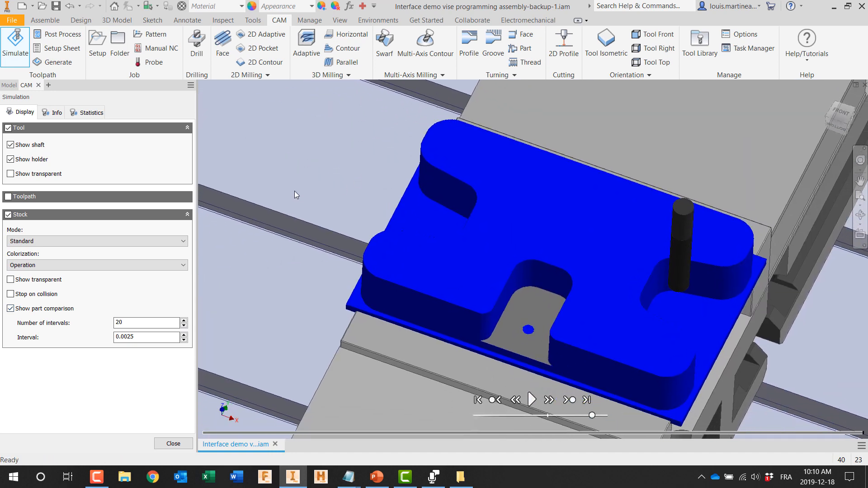
click(11, 308)
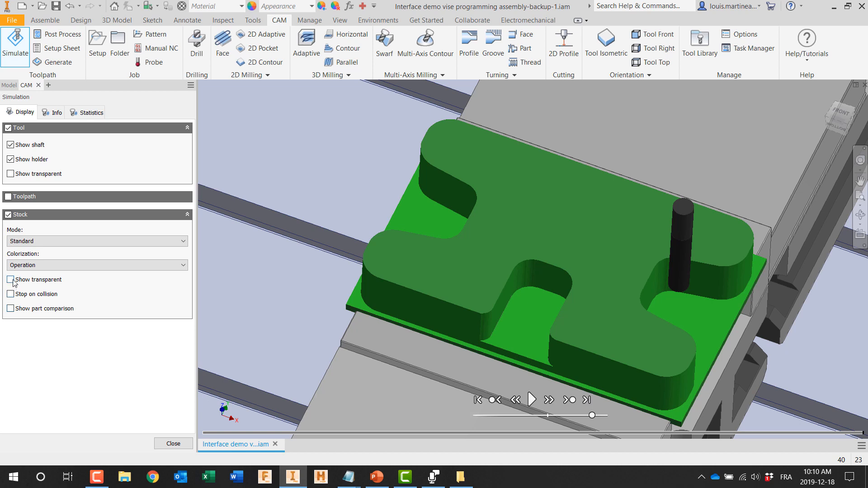
Step: Display the simulated stock as transparent, examine the part inside it, and close the simulation
click(10, 280)
shift+middle_drag(323, 326, 322, 395)
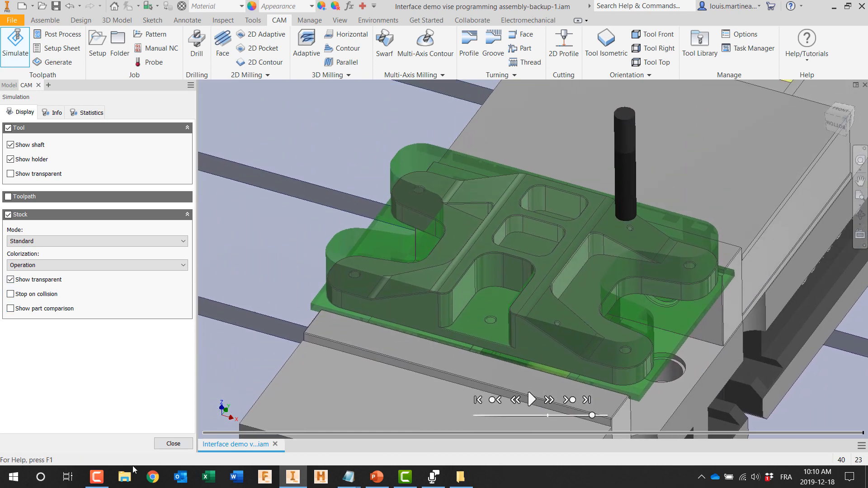
click(173, 443)
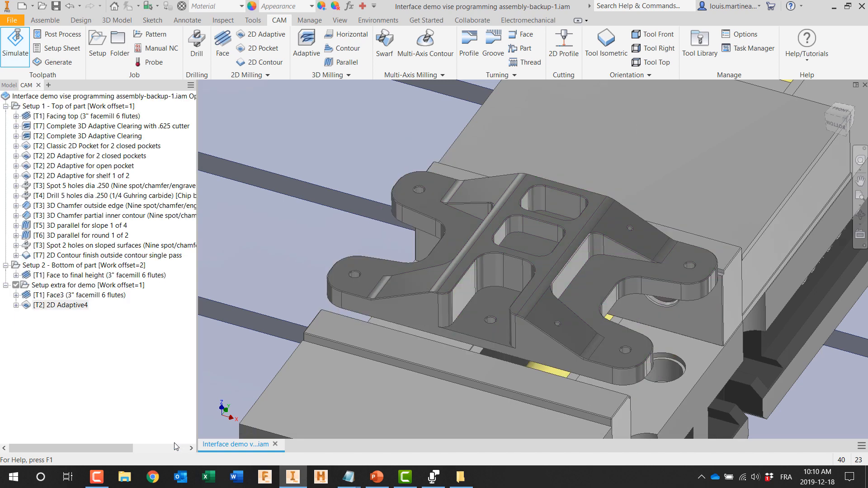
Step: Create a 2D Pocket operation with tool #2, the 1/2" flat mill, for the two closed center pockets
click(263, 48)
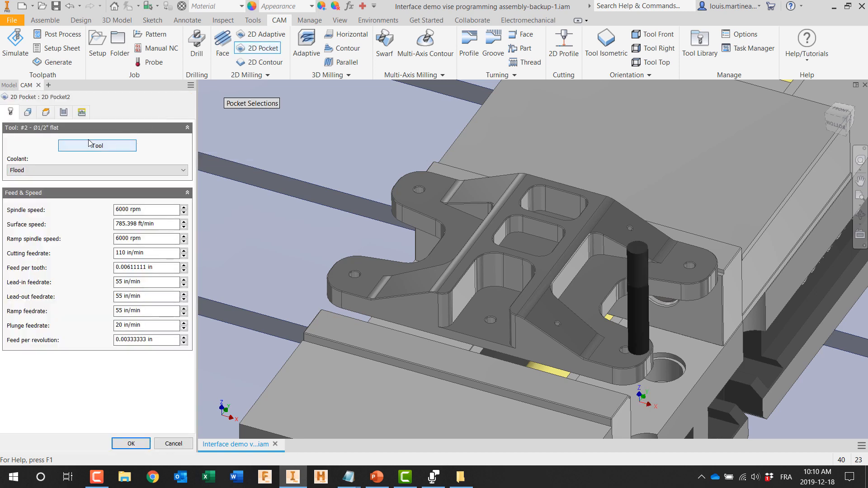
click(27, 113)
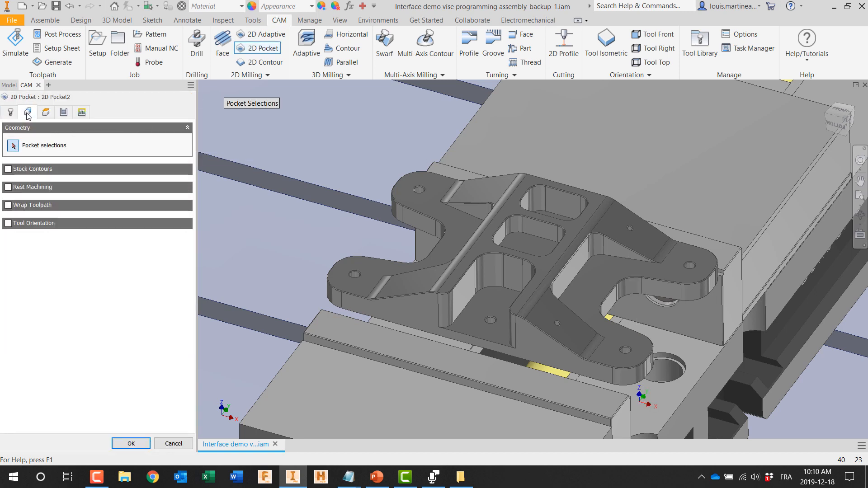
click(537, 251)
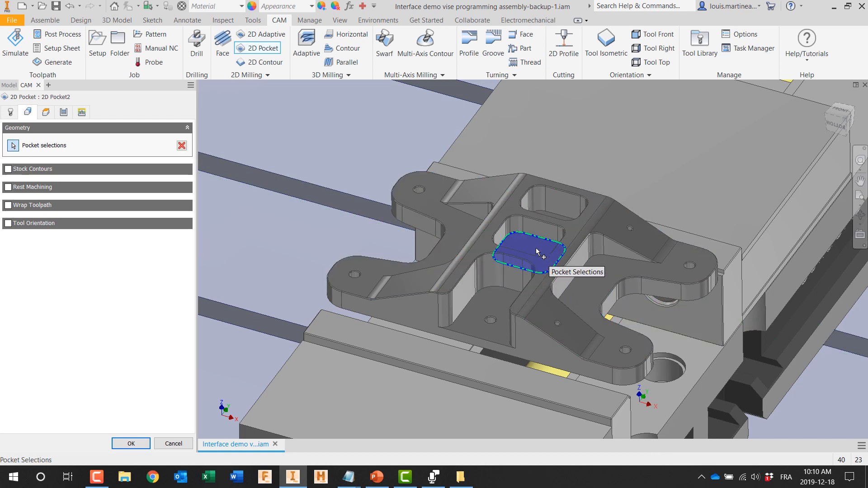
click(551, 221)
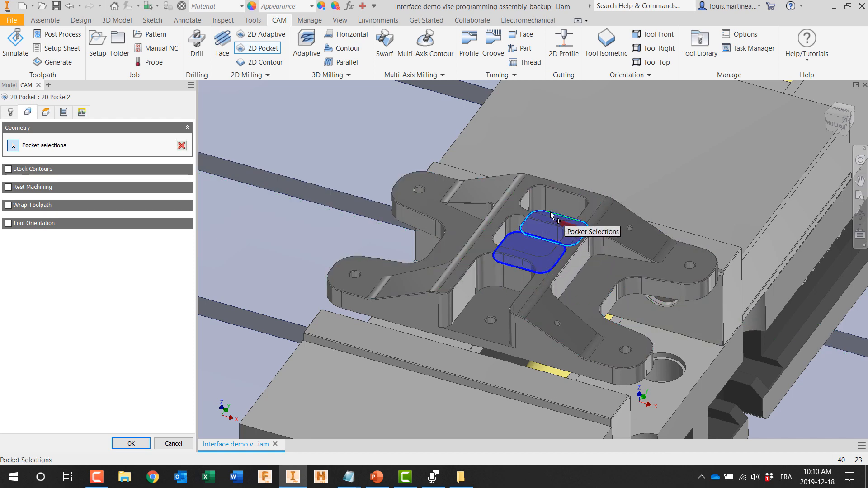
click(123, 444)
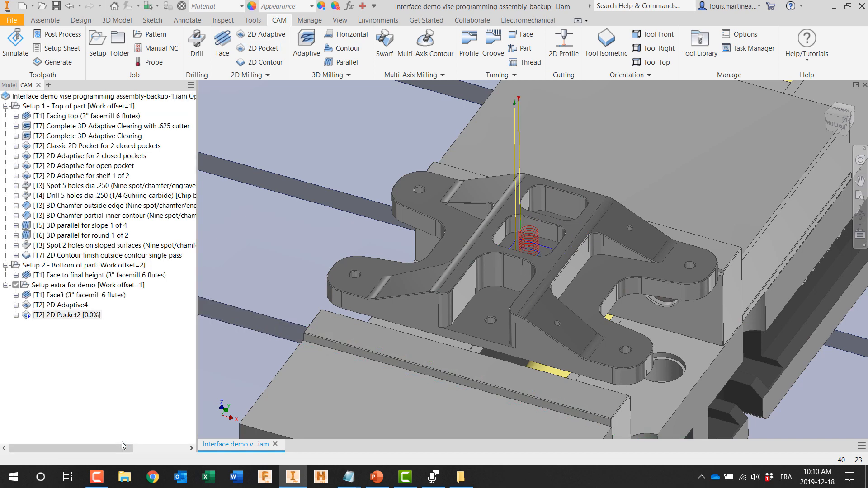
Step: Edit the new 2D Pocket operation to use the Profile ramp type and regenerate it
click(64, 315)
double_click(63, 315)
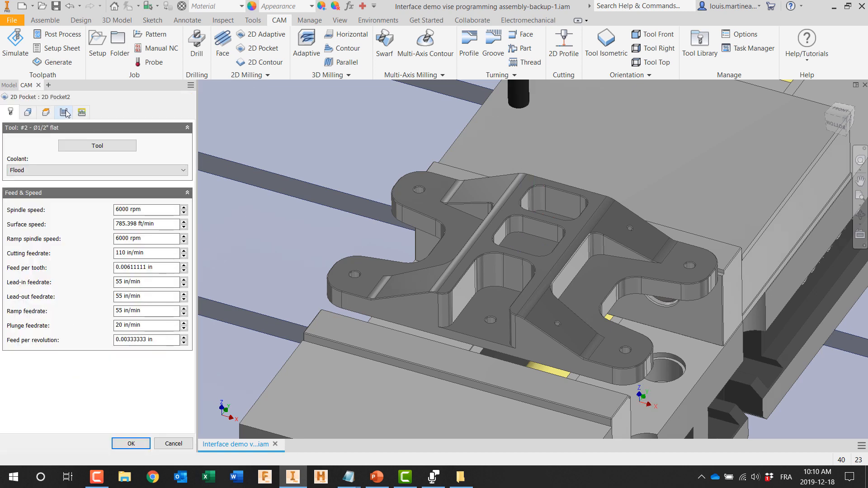
click(66, 112)
click(82, 112)
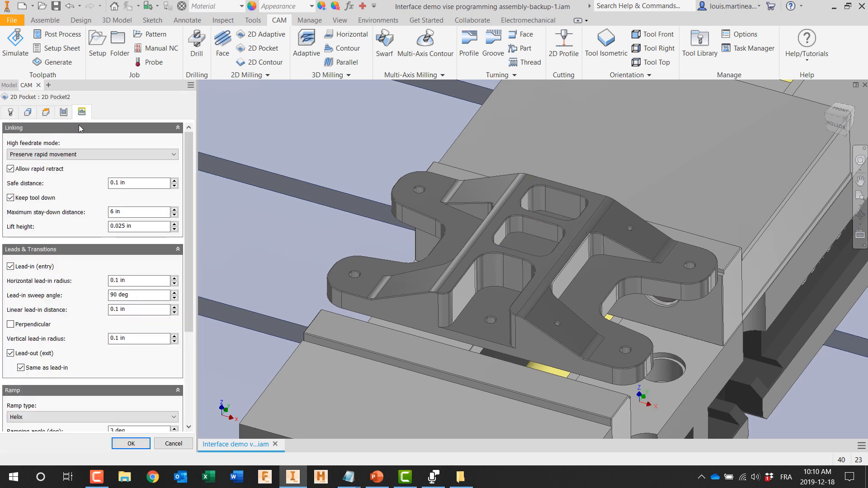
click(39, 422)
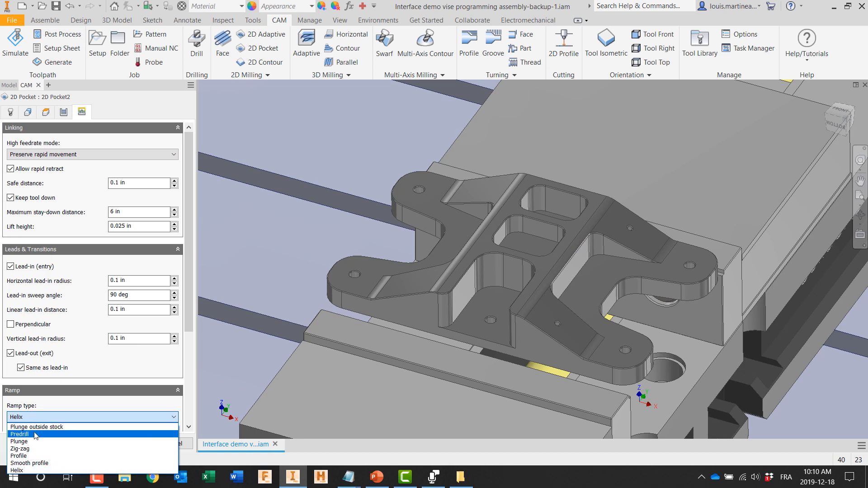
click(34, 459)
click(118, 447)
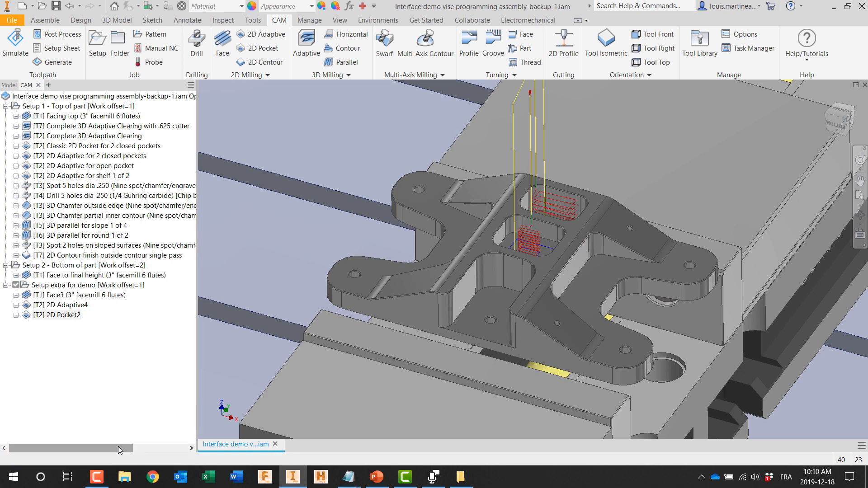
Step: Enable Multiple Depths on the new 2D Pocket operation with a maximum roughing stepdown of .25 in and accept
scroll(554, 231, up, 4)
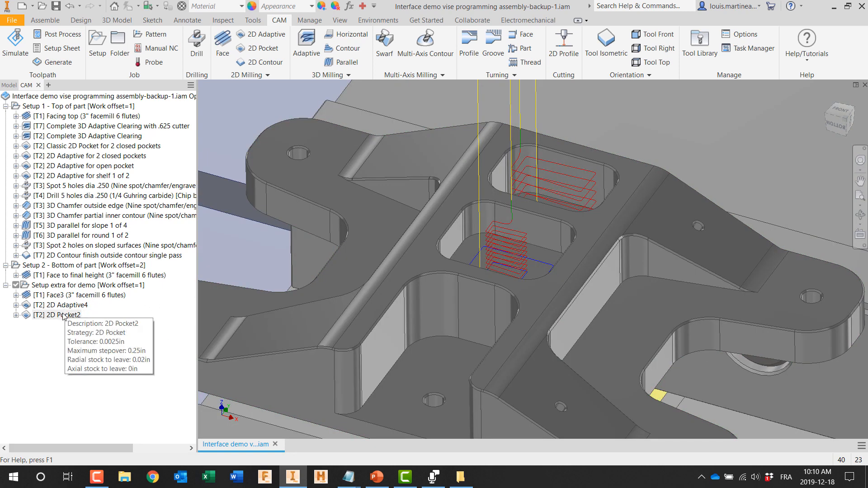
double_click(64, 315)
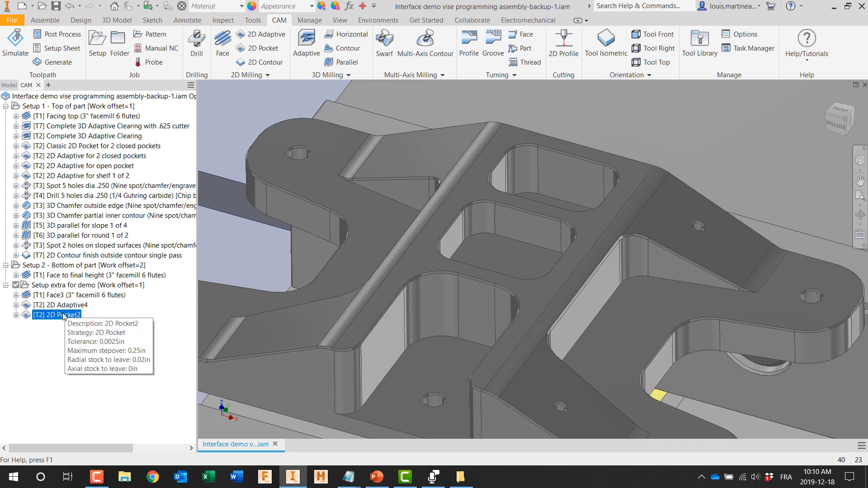
click(63, 113)
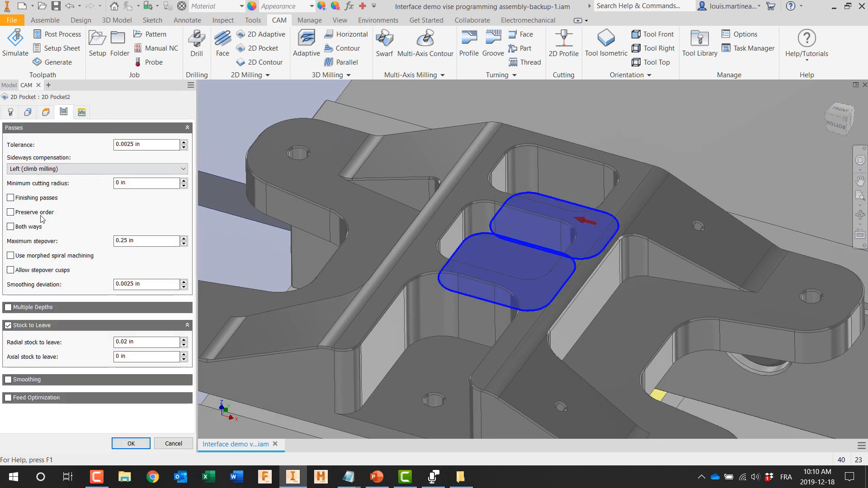
click(8, 307)
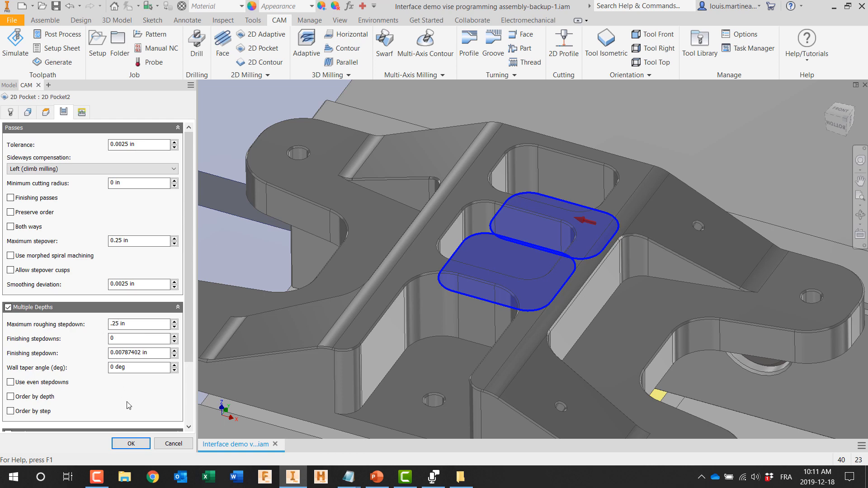
click(129, 444)
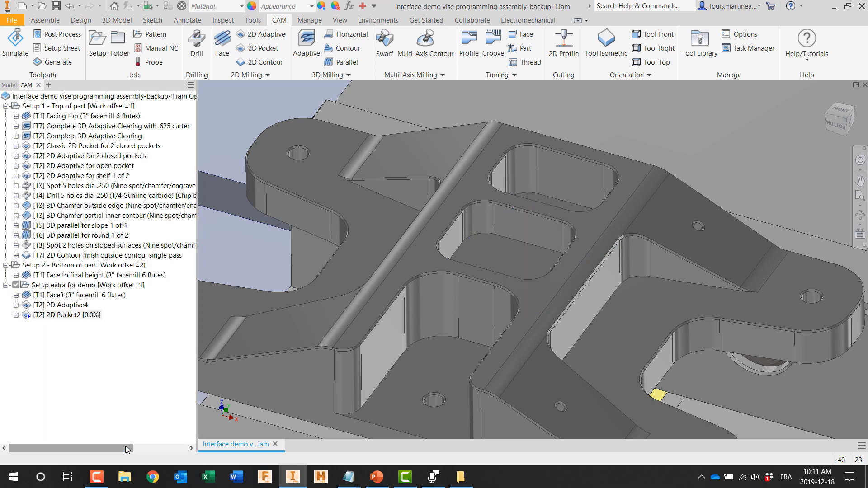
Step: Simulate the new 2D Pocket operation with opaque stock, increasing the playback speed, and close the simulation
right_click(68, 315)
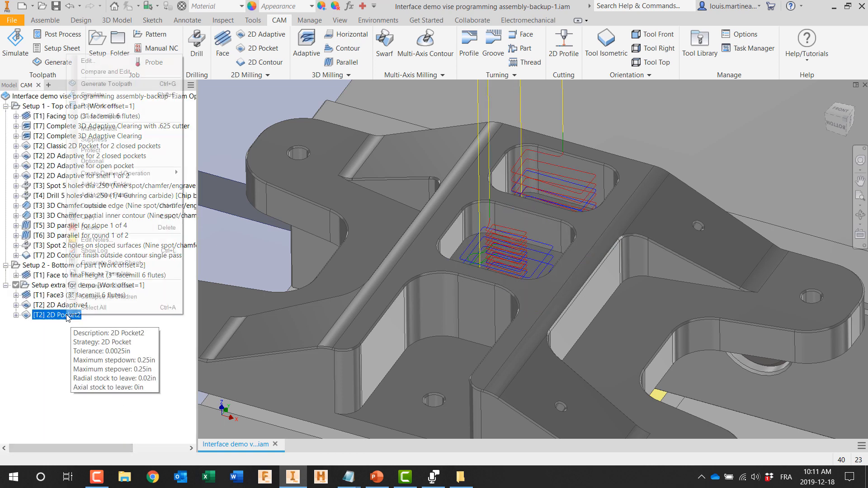
click(99, 95)
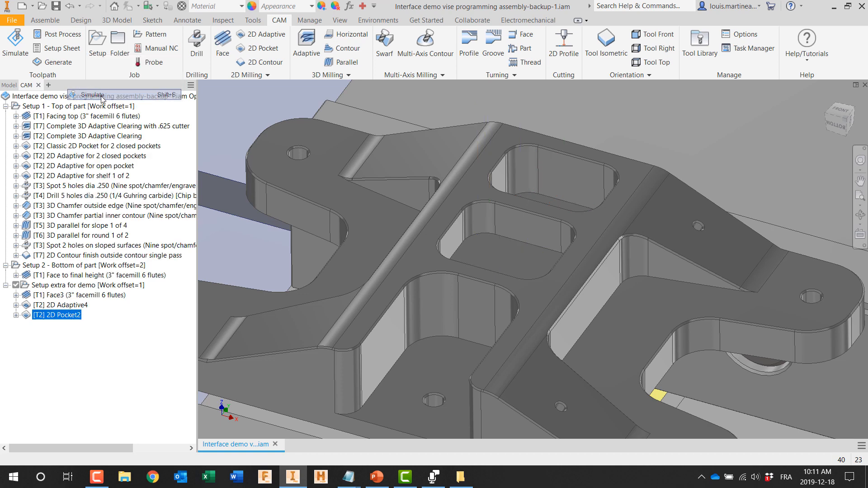
click(10, 280)
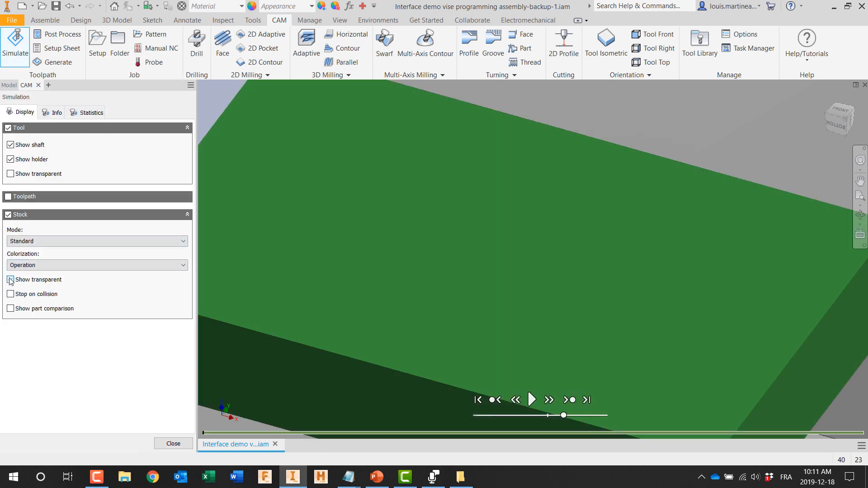
click(531, 399)
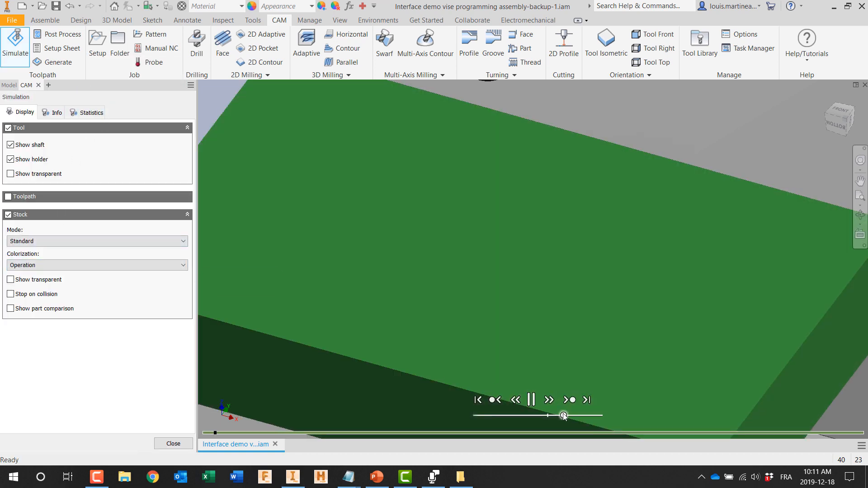
drag(563, 416, 588, 415)
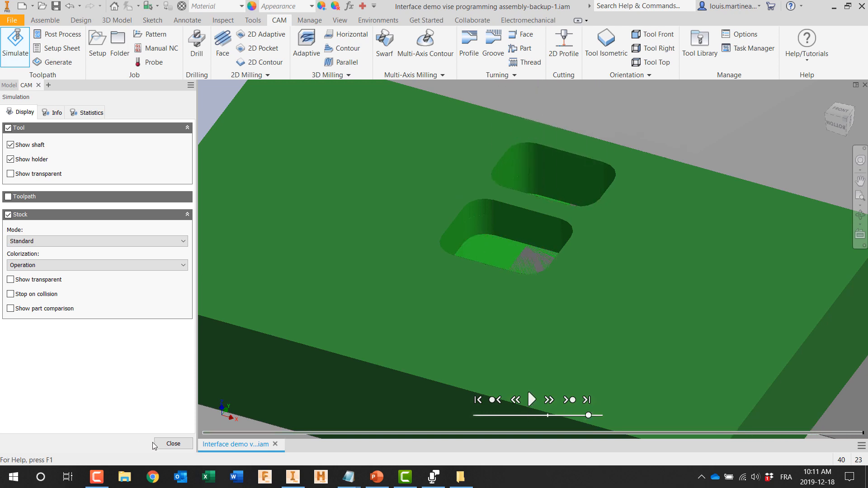
click(173, 444)
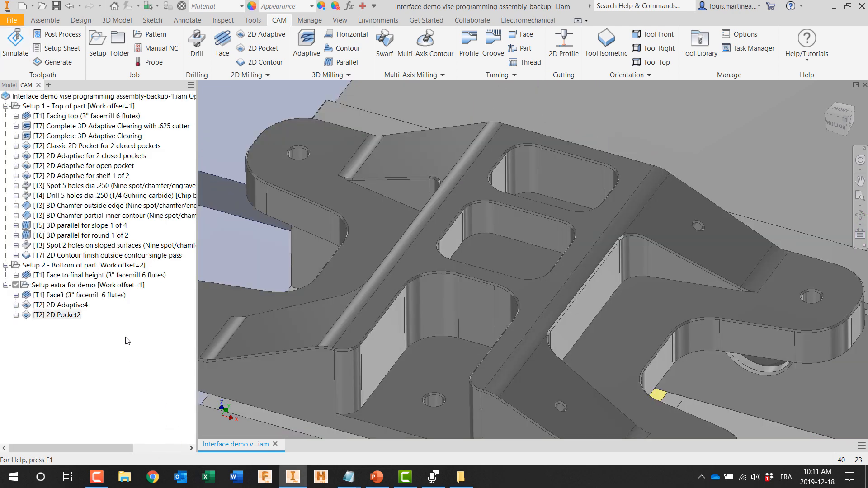
Step: Start a 2D Trace operation with tool #3, the 1/2" 45° chamfer mill, along the part's outer top edge
click(272, 74)
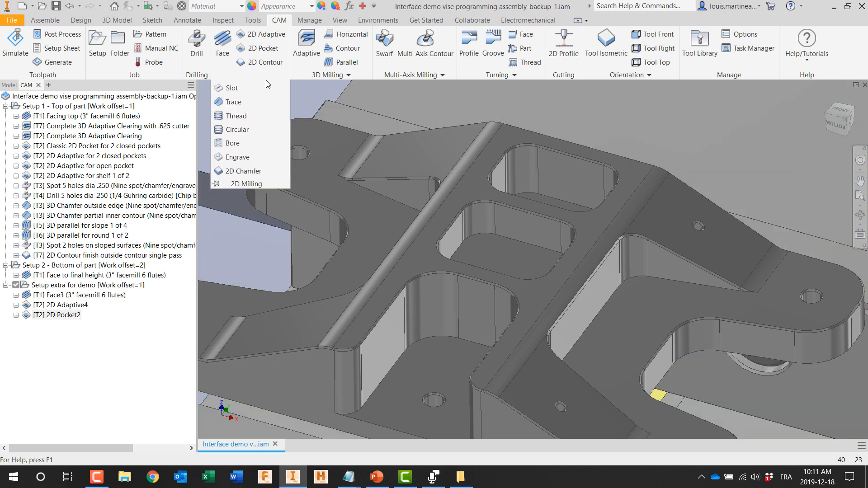
click(228, 103)
click(71, 146)
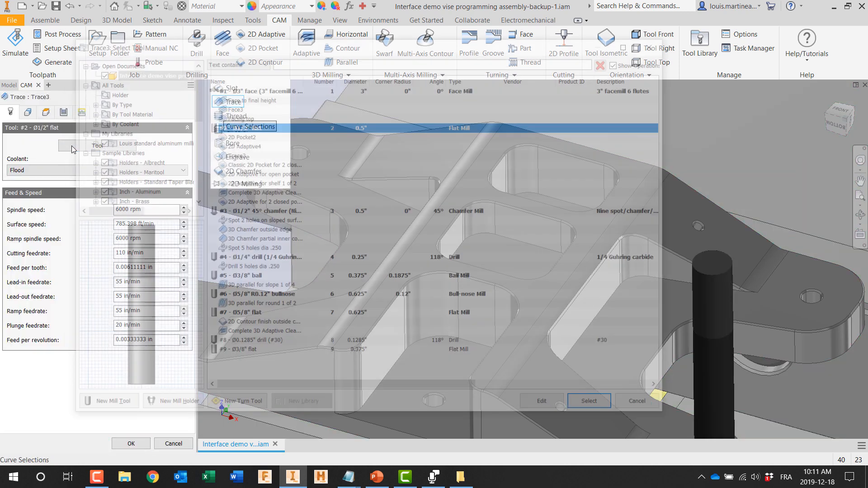
click(247, 211)
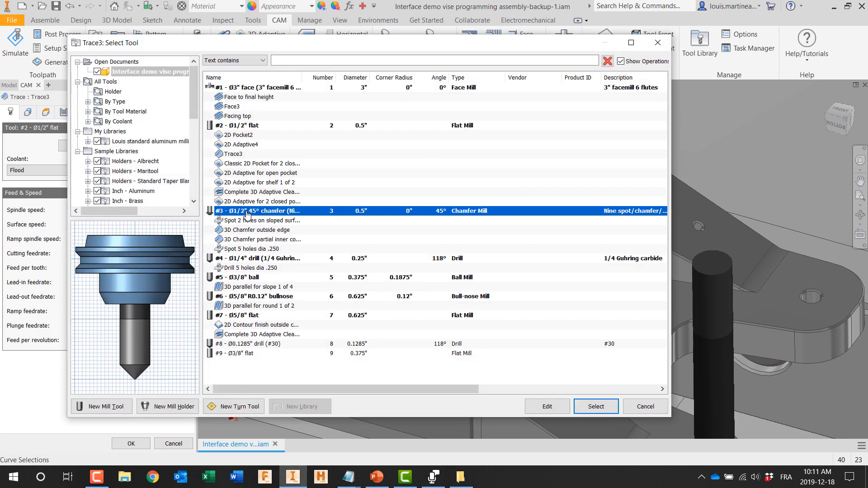
click(585, 406)
middle_drag(592, 395, 526, 238)
scroll(664, 321, up, 4)
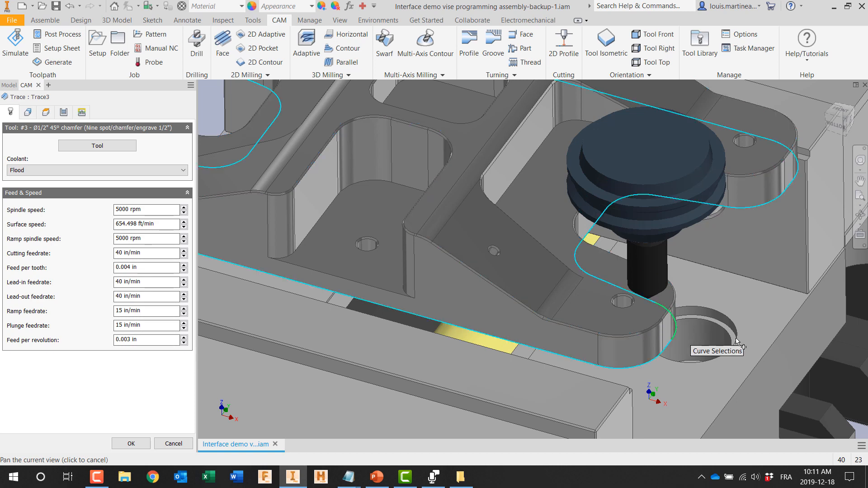
click(659, 309)
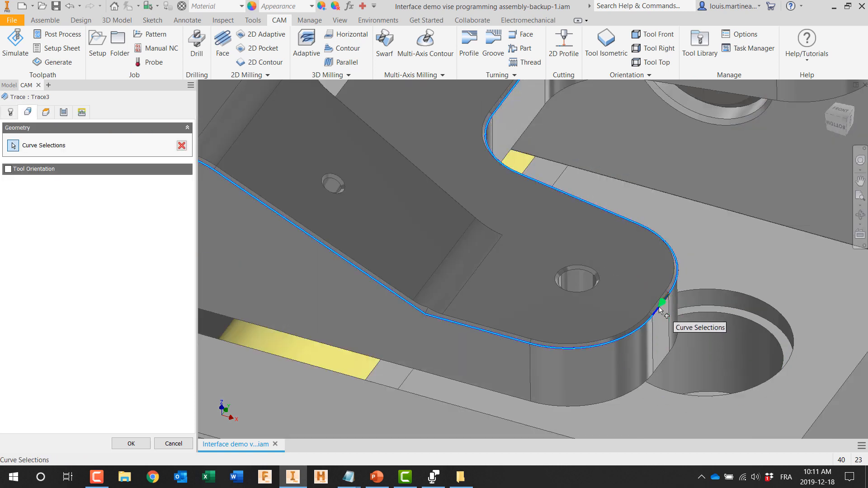
Step: Set the Trace operation's sideways compensation to Left (climb milling) and chamfer tip offset to .05 in, and accept
click(45, 113)
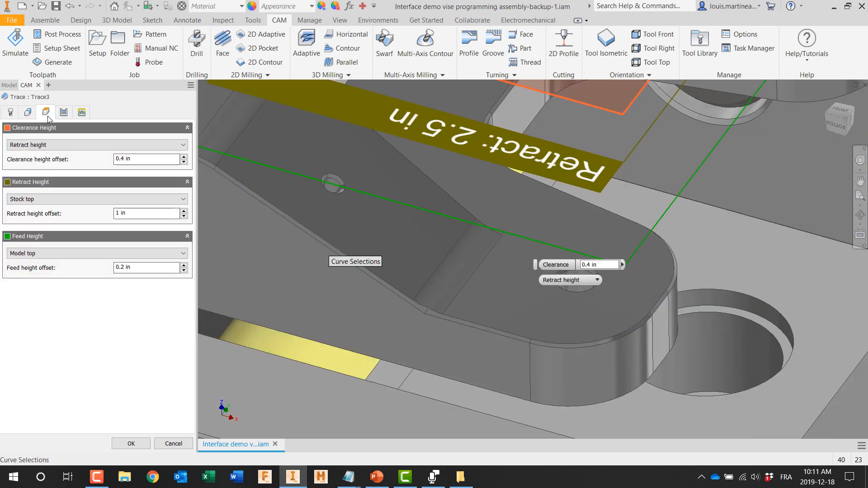
click(64, 114)
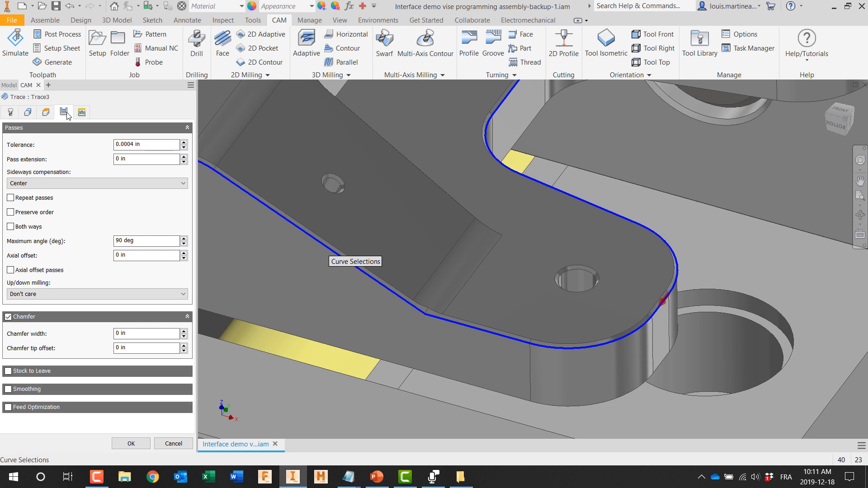
click(66, 183)
click(60, 197)
key(BackSpace)
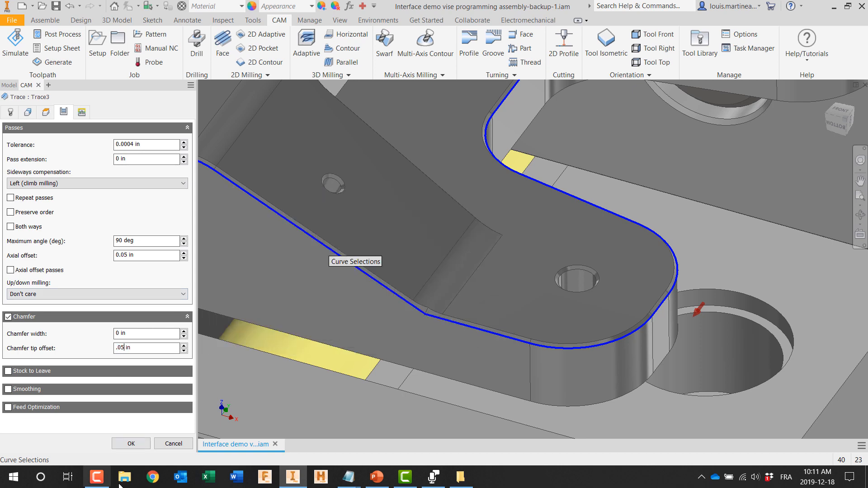
click(130, 443)
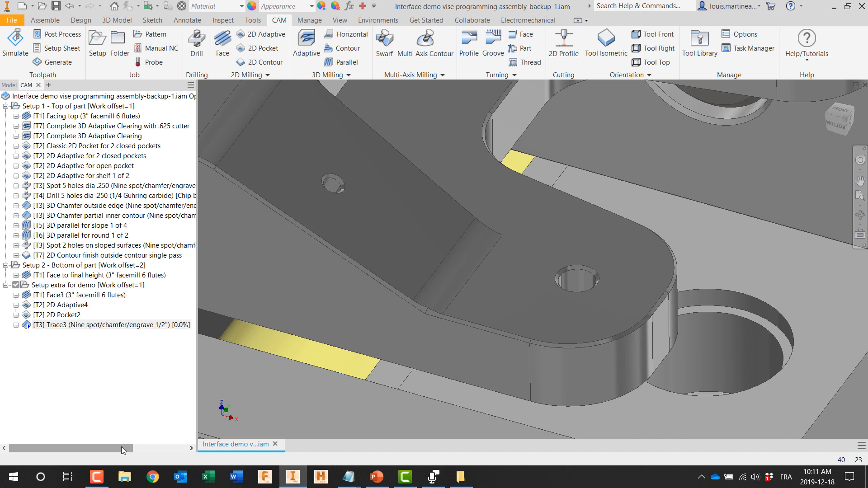
Step: Edit the new Trace operation to enable lead-in and lead-out, and regenerate it
double_click(117, 329)
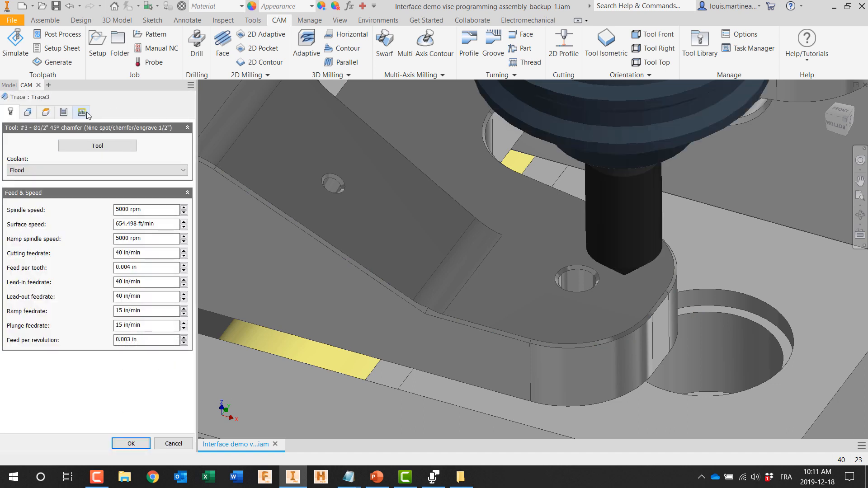
click(81, 112)
click(10, 247)
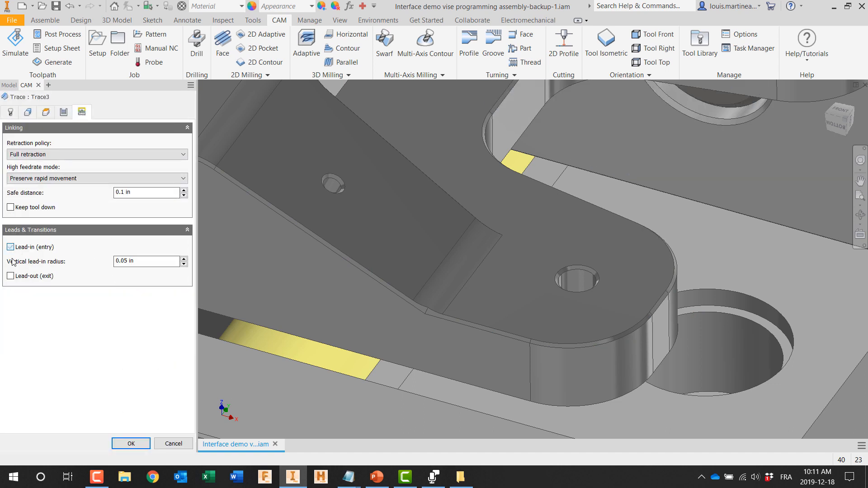
click(10, 276)
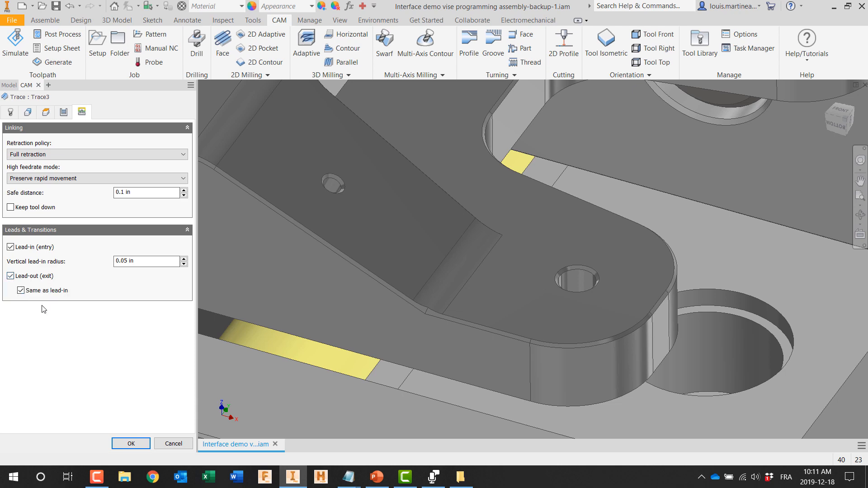
click(125, 444)
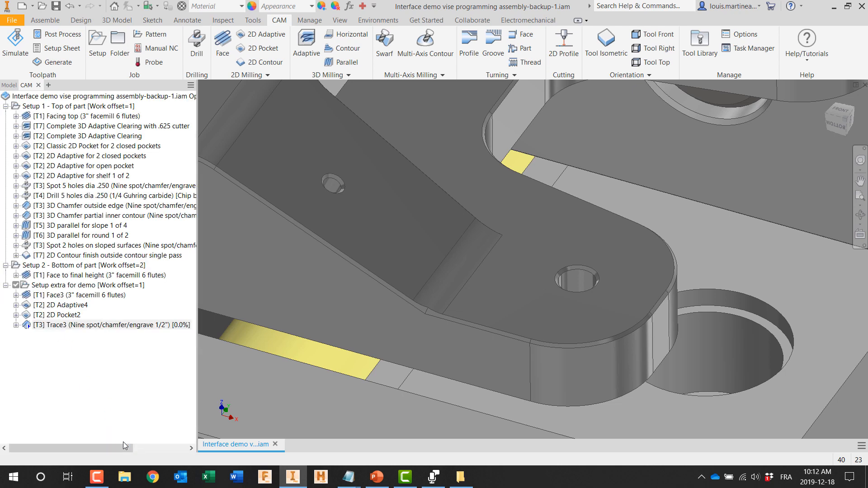
Step: Simulate the new Trace operation with the stock hidden and toolpath shown, increasing the playback speed, and close the simulation
scroll(336, 368, down, 5)
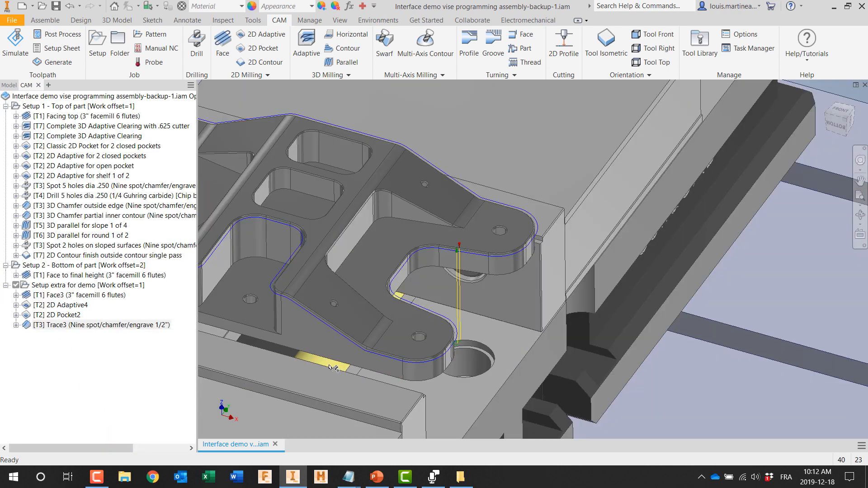
middle_drag(336, 369, 567, 385)
right_click(95, 325)
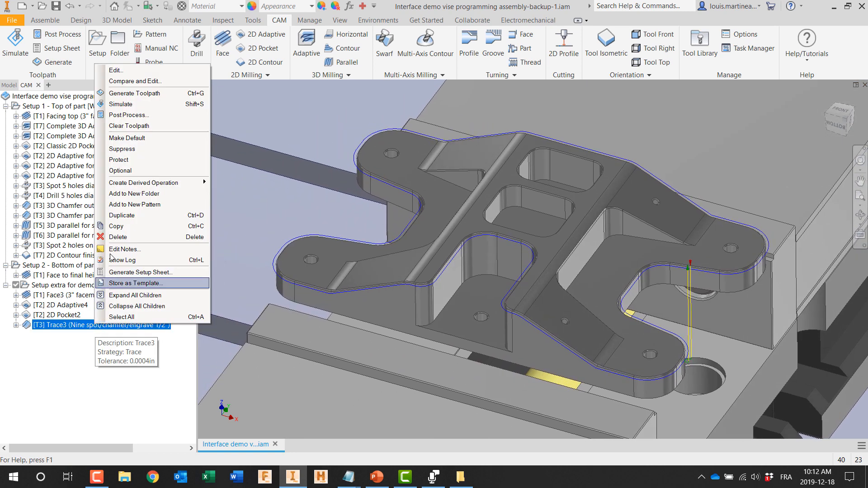
click(121, 104)
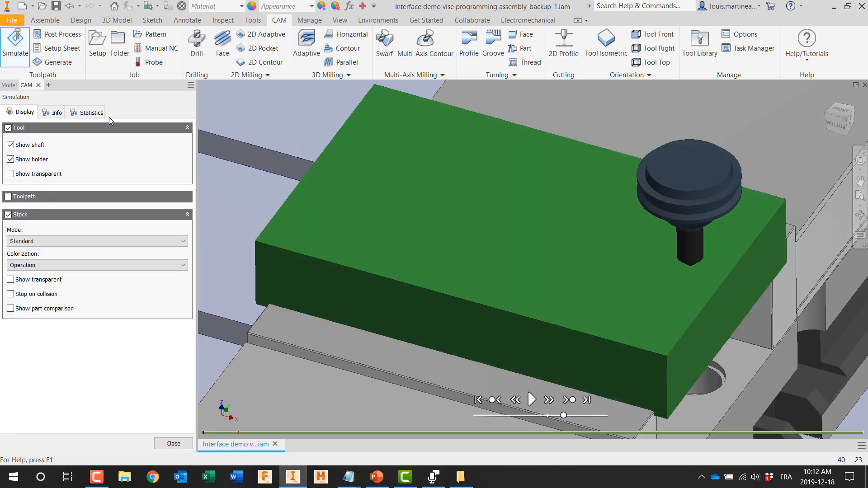
click(8, 215)
click(8, 197)
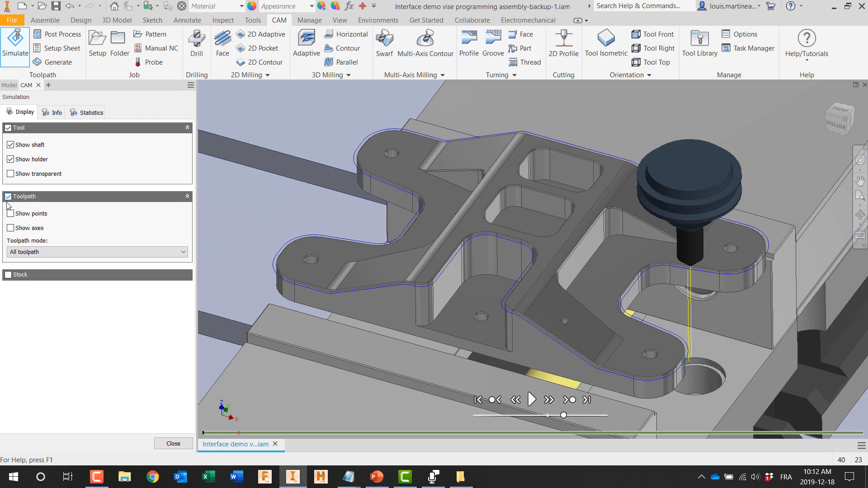
click(532, 398)
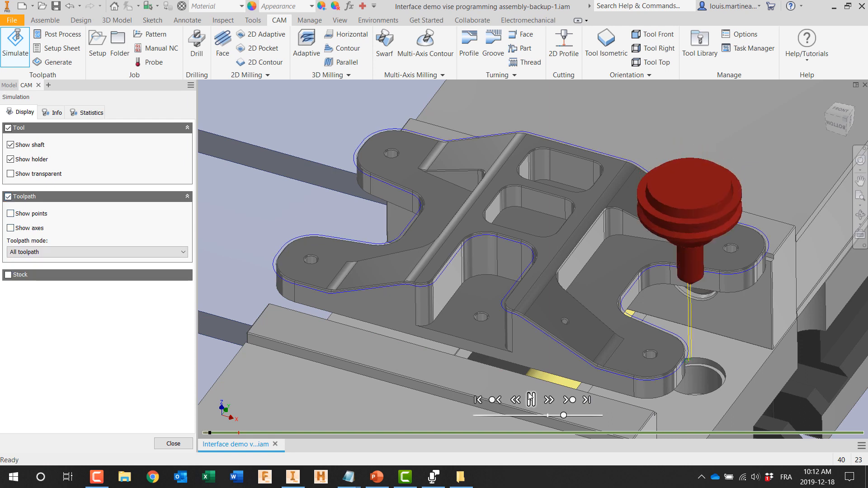
drag(564, 415, 589, 412)
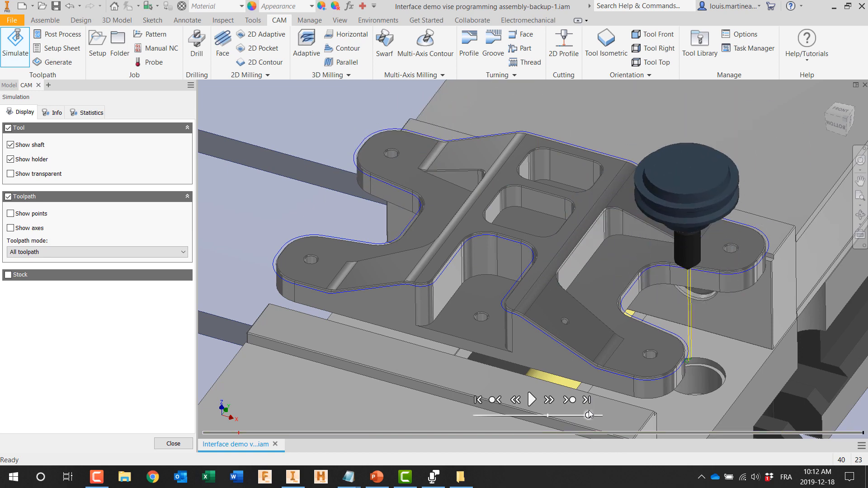
click(178, 445)
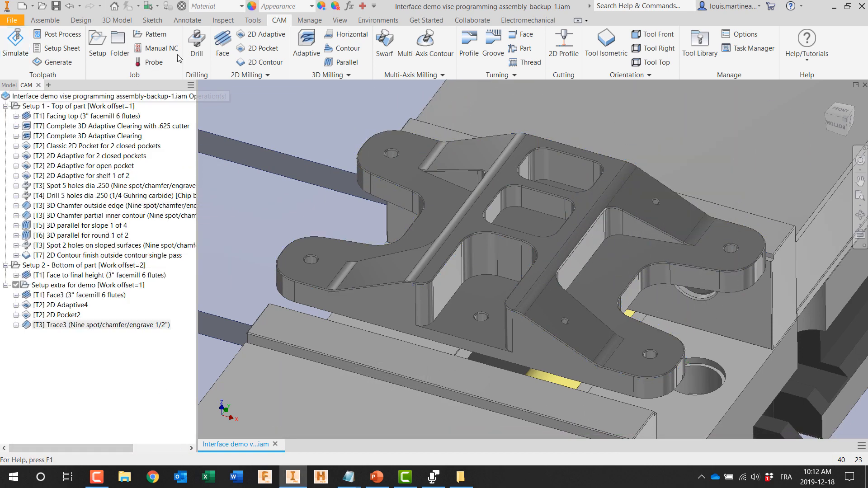
Step: Start a Drill operation with tool #3, the 1/2" 45° chamfer mill, on the chamfer face of the open pocket's hole
click(197, 49)
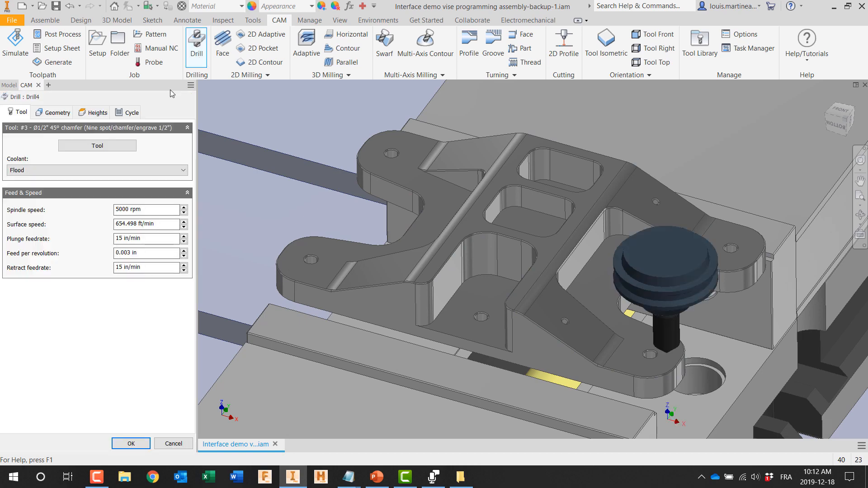
click(122, 150)
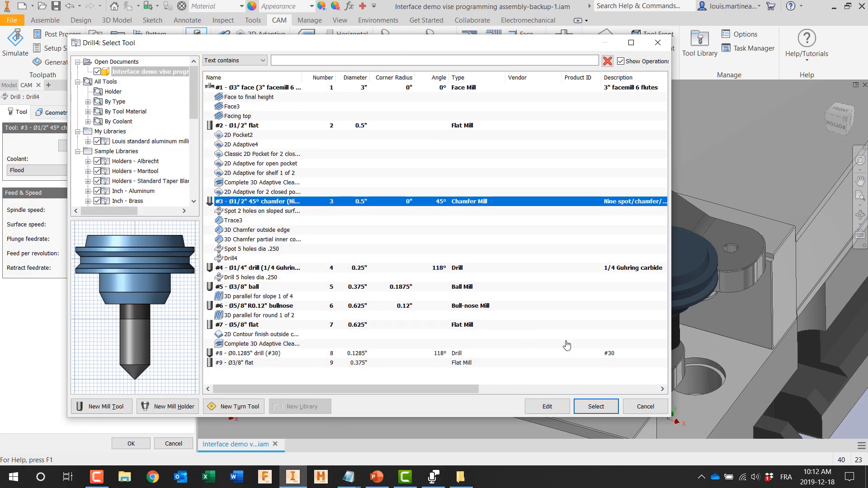
click(594, 407)
scroll(490, 334, up, 5)
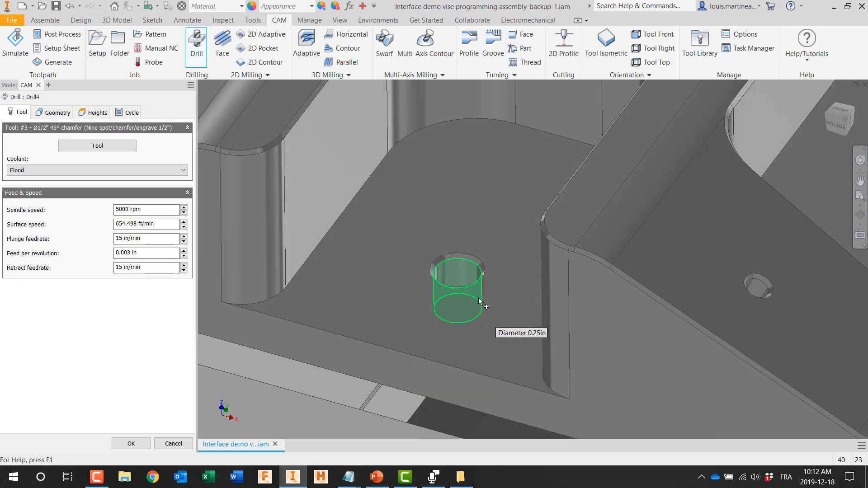
click(477, 270)
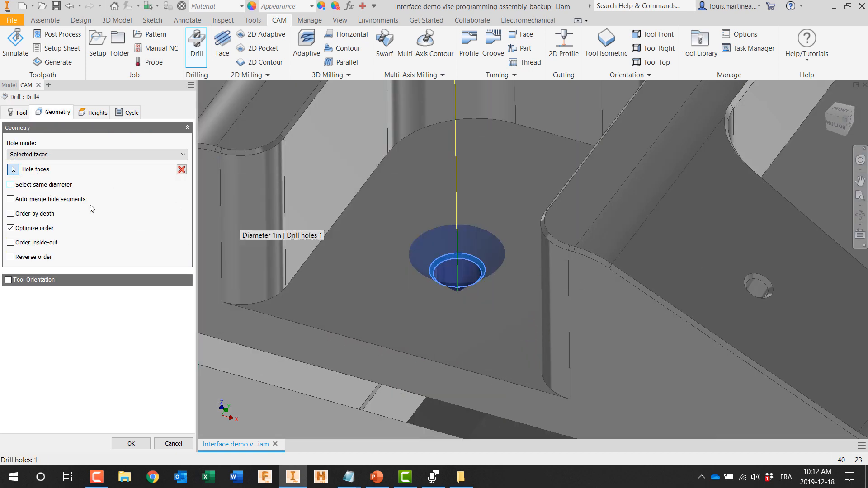
Step: Extend the Drill operation to all holes of the same diameter, check its heights and accept
scroll(389, 256, down, 5)
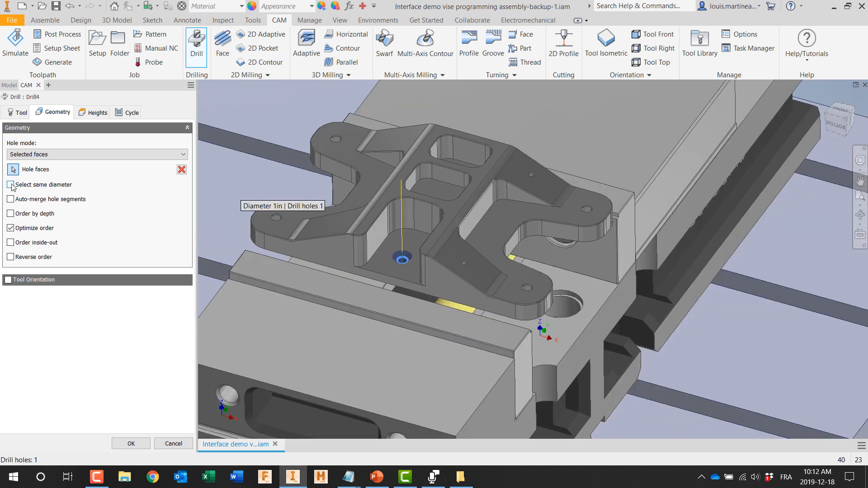
click(11, 185)
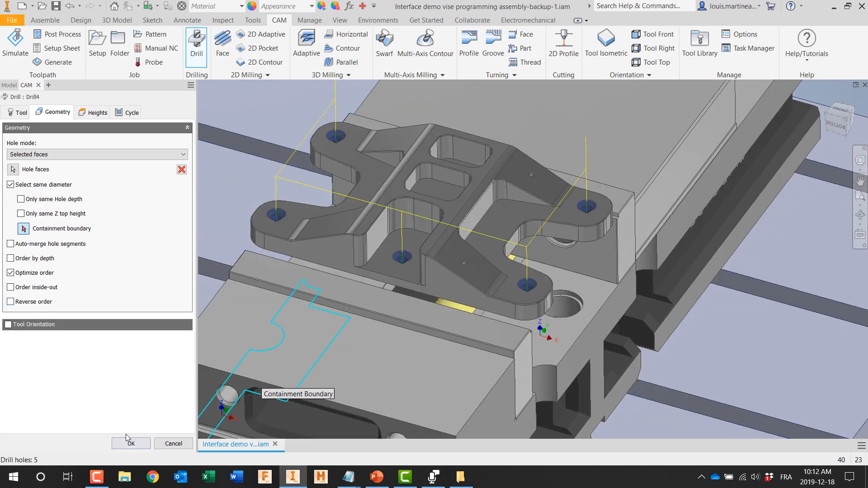
click(94, 112)
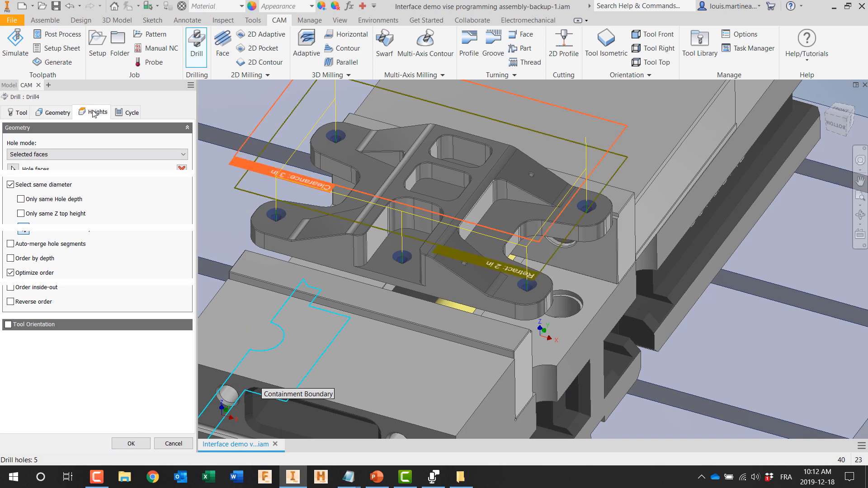
click(129, 444)
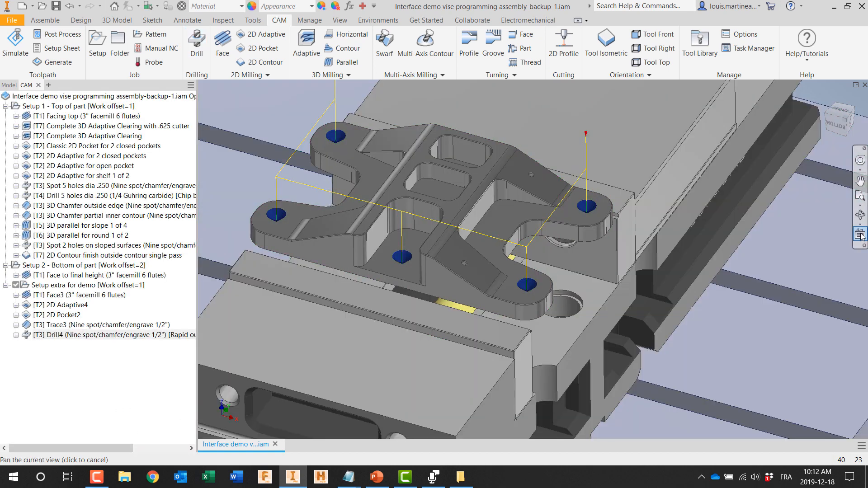
Step: Examine the spot-drilling depth of the new Drill toolpath in side view, and return to the home view
click(859, 235)
click(506, 305)
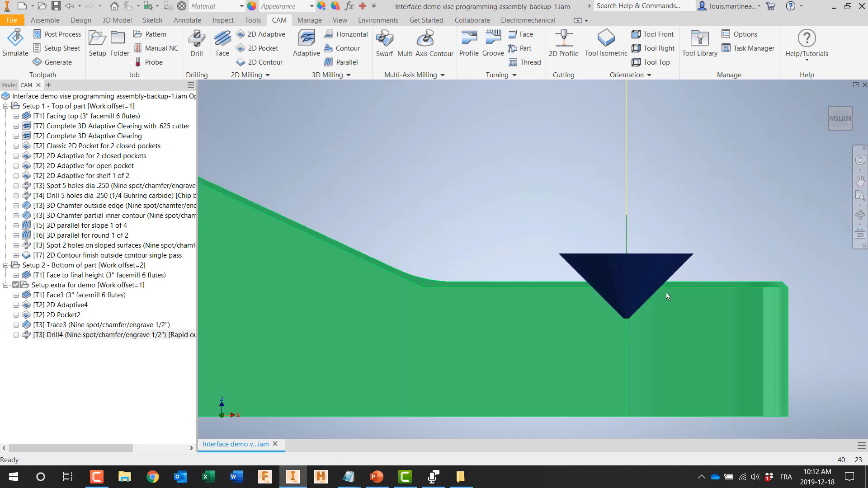
click(617, 319)
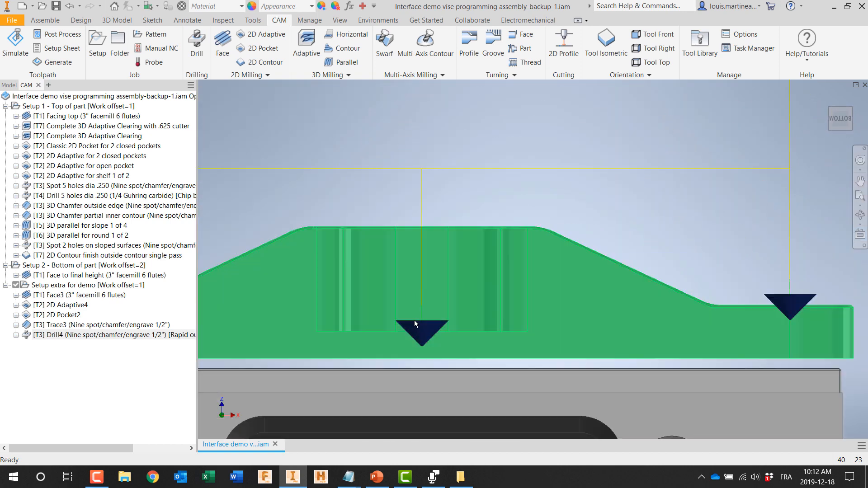
click(348, 290)
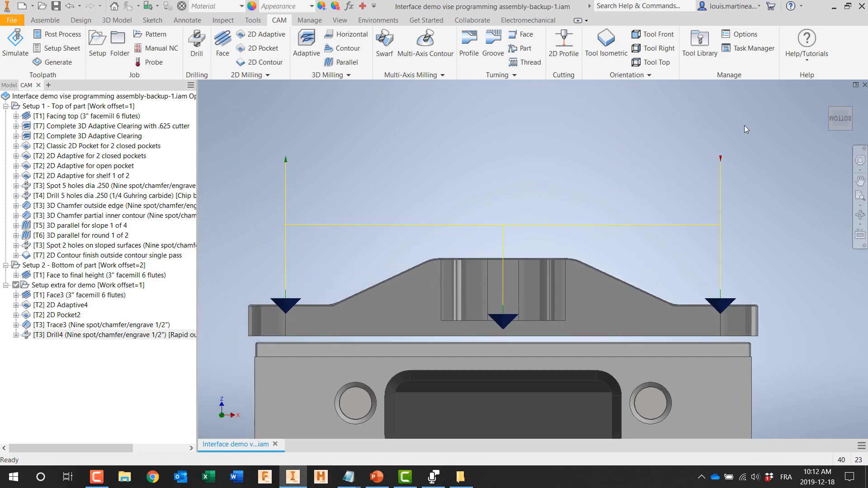
click(826, 98)
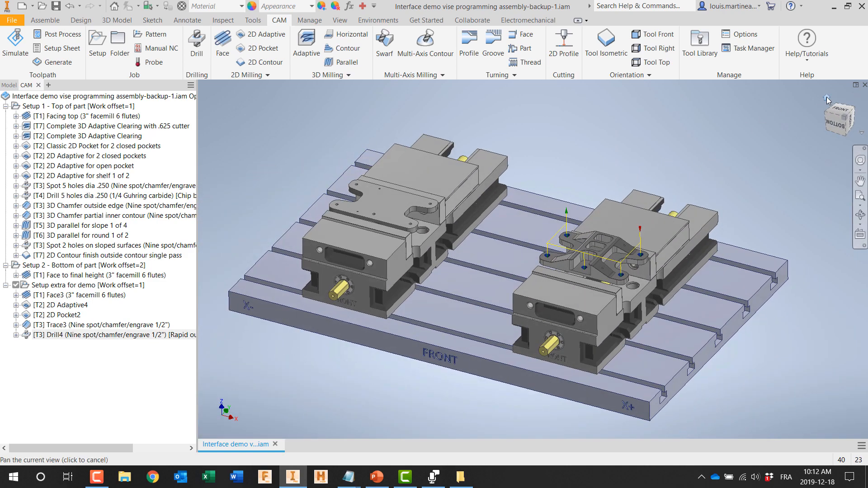
Step: Start a new Drill operation with tool #4, the 1/4" Guhring carbide drill
click(196, 48)
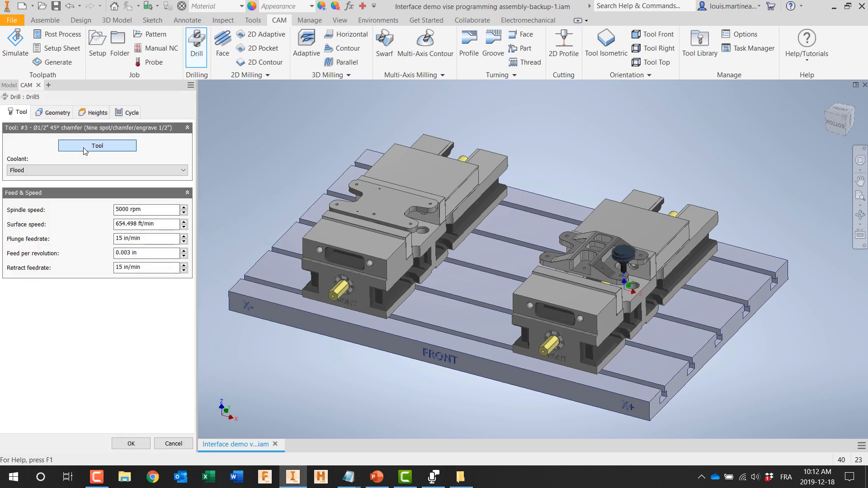
click(85, 149)
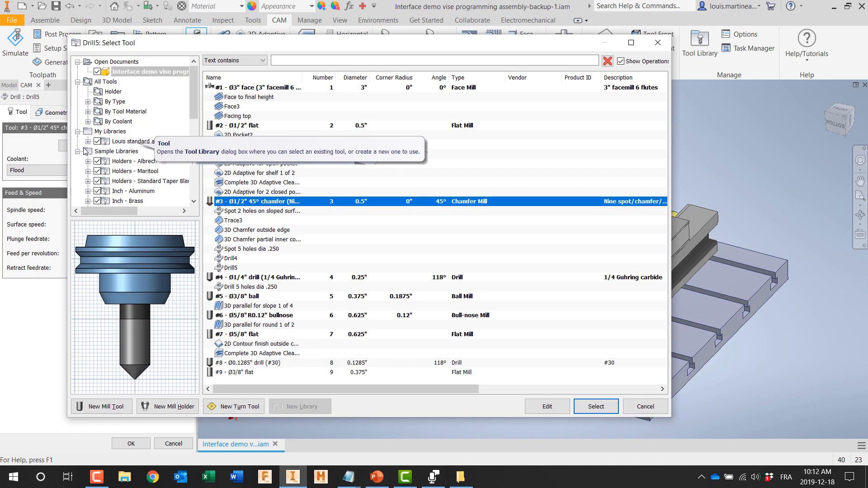
click(244, 278)
click(597, 406)
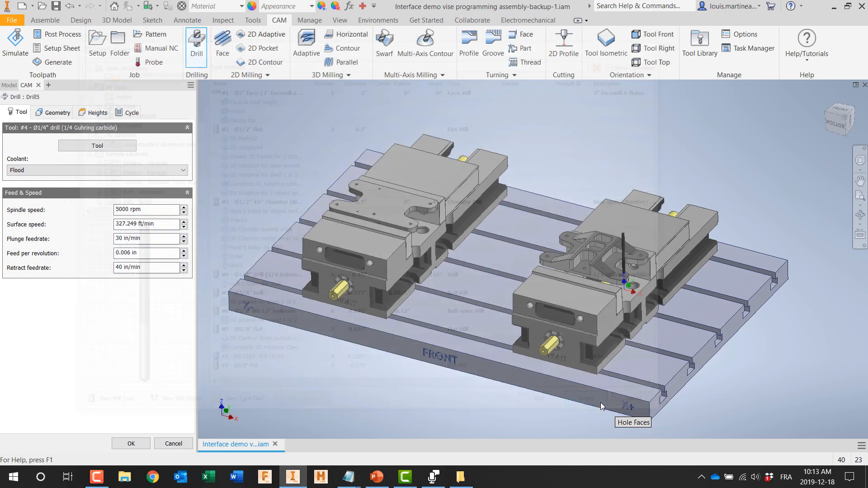
Step: Select the open pocket's hole for the Drill operation, include all holes of the same diameter and accept
scroll(565, 288, up, 5)
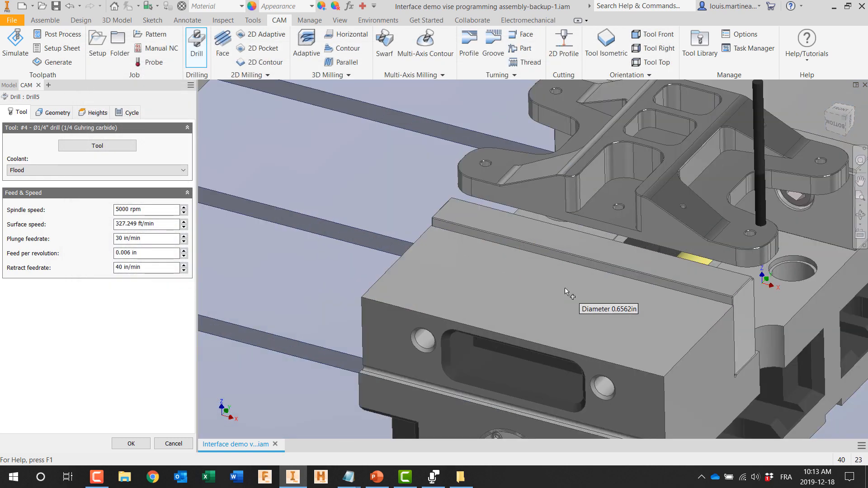
scroll(625, 227, up, 5)
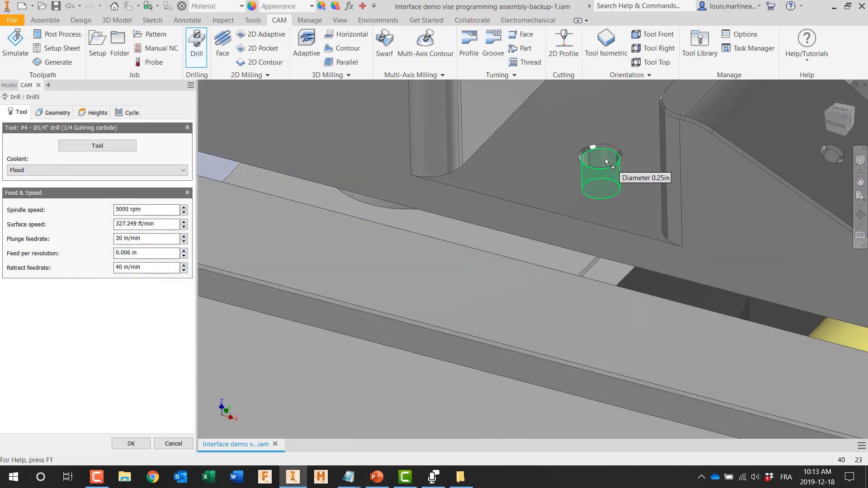
click(605, 158)
scroll(605, 158, down, 5)
middle_drag(576, 177, 486, 305)
click(10, 185)
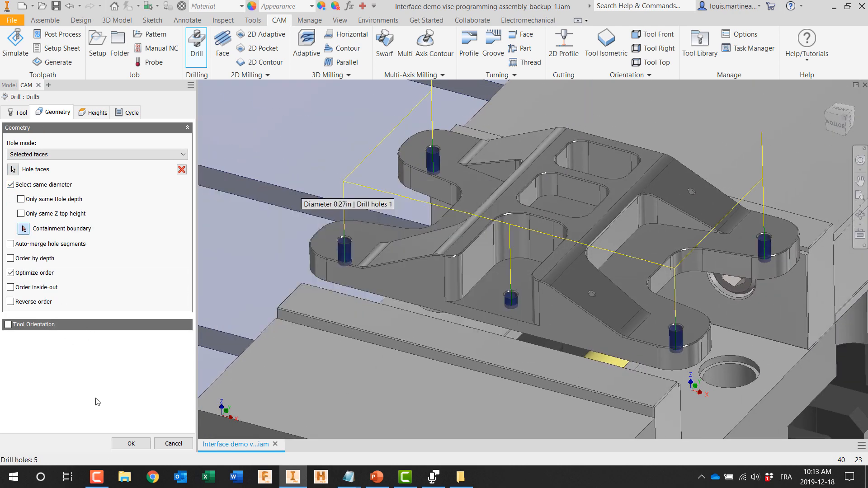
click(129, 444)
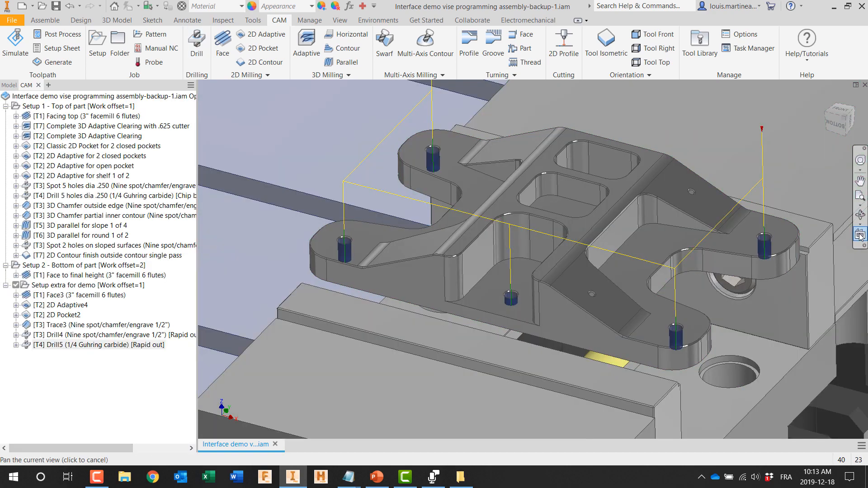
Step: Examine the drilling depth of the 1/4" Drill toolpath in side view
click(557, 328)
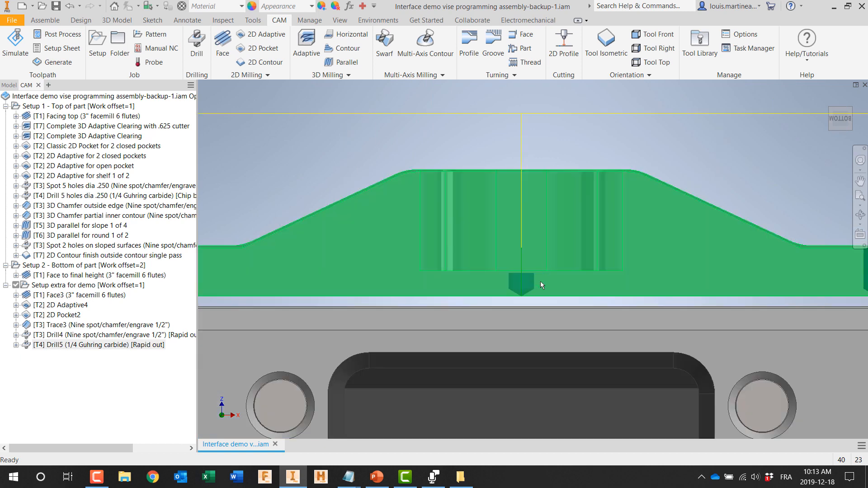
scroll(639, 277, up, 5)
scroll(775, 280, down, 6)
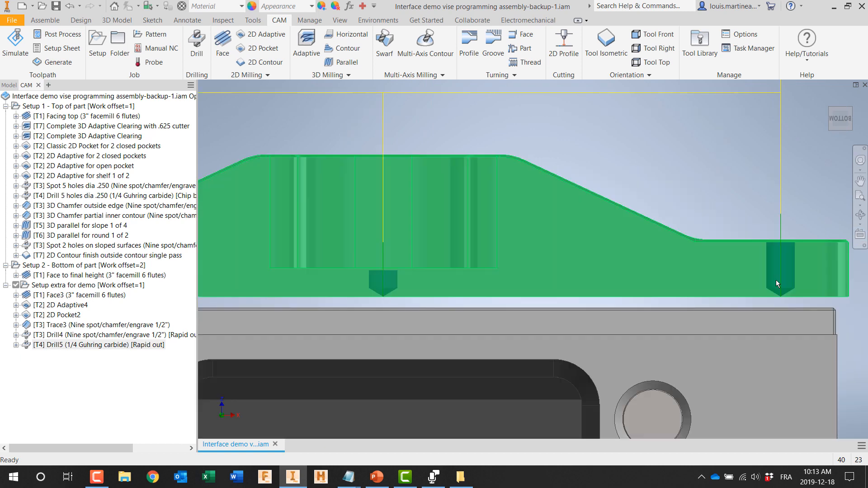
scroll(774, 279, up, 5)
Step: Edit the Drill5 heights to send the drill tip through the bottom with a 0.01 in break-through depth, and accept
double_click(63, 345)
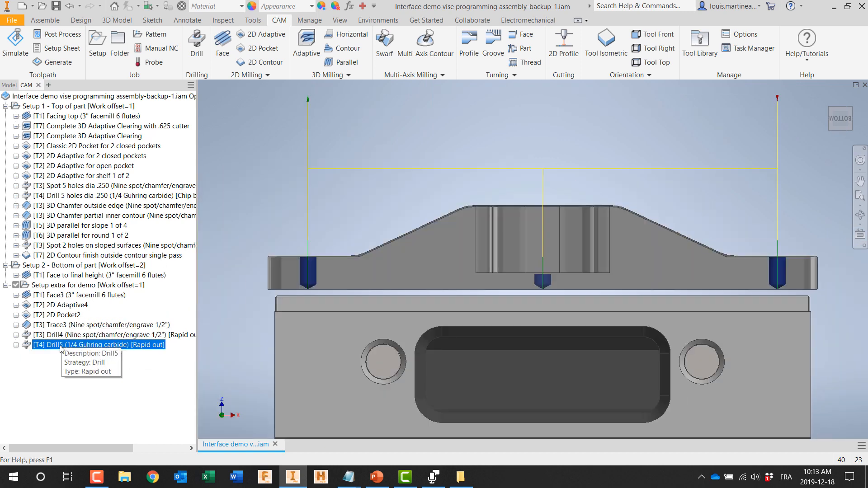
click(58, 114)
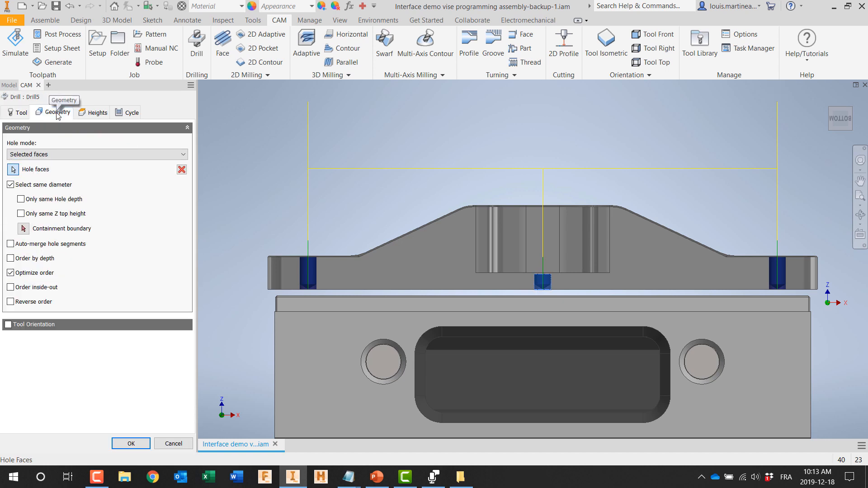
click(94, 113)
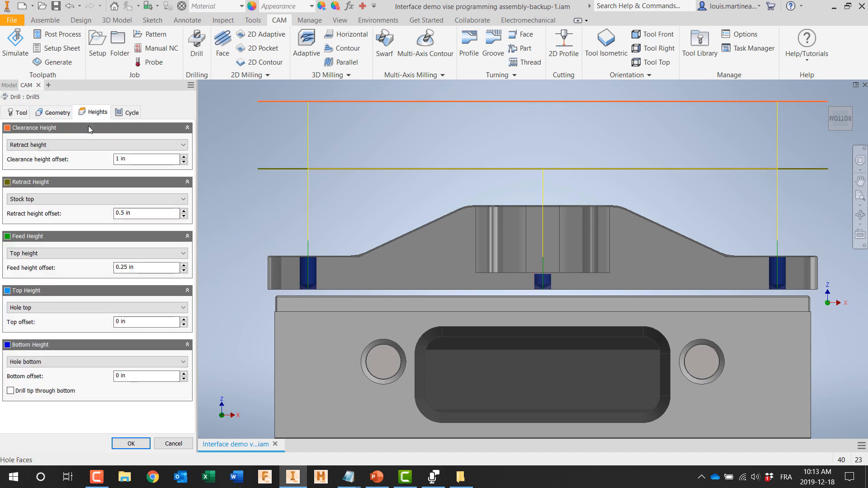
click(10, 392)
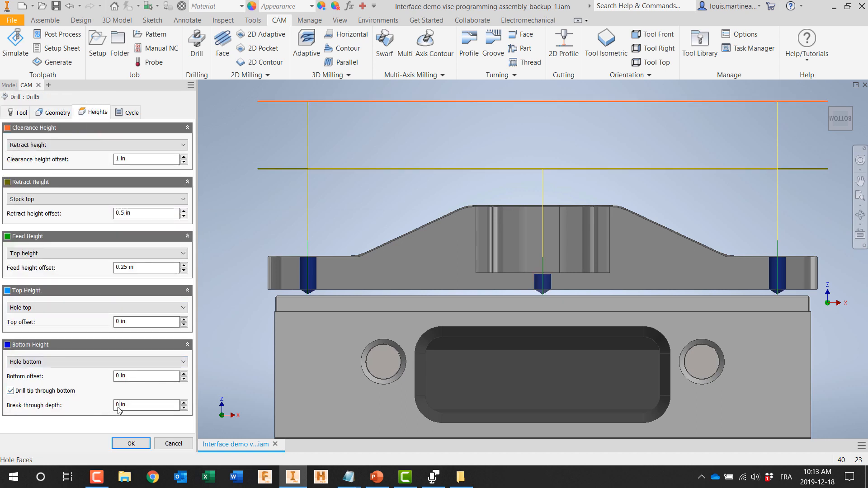
mouse_move(119, 409)
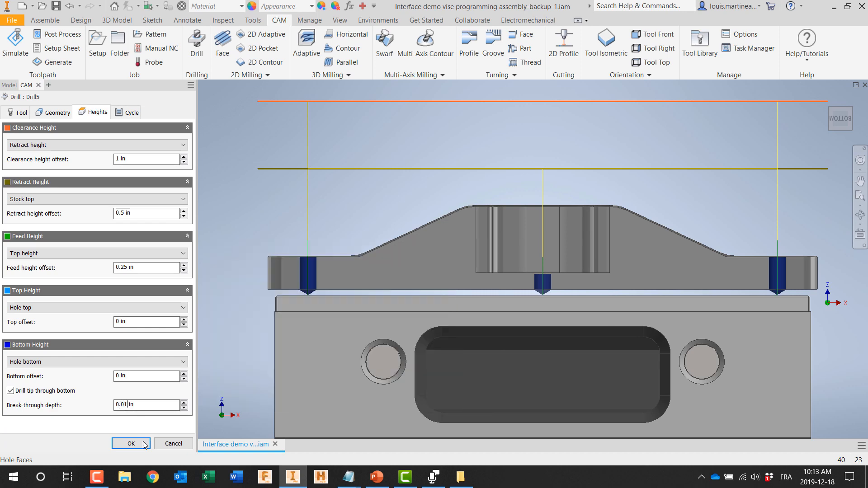
click(131, 444)
Step: Examine the drill tip's break-through in side view, return to the home view and show the extra demo setup's stock
scroll(562, 281, up, 3)
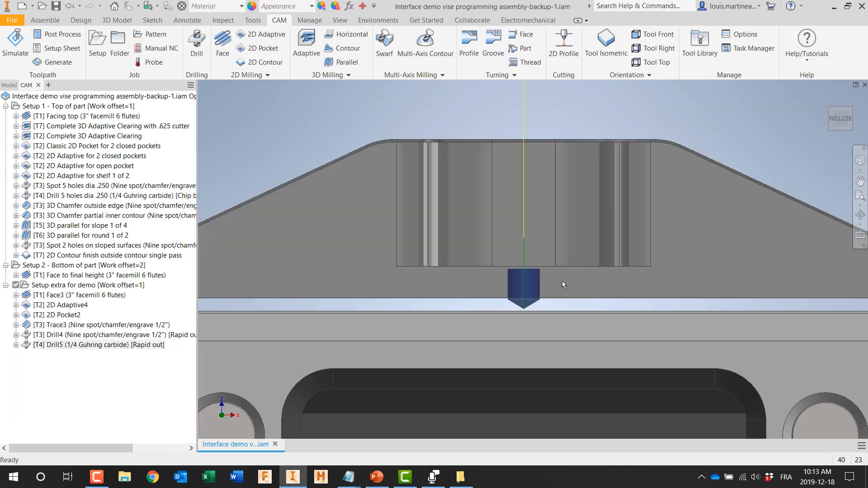
scroll(562, 281, down, 2)
scroll(650, 225, down, 3)
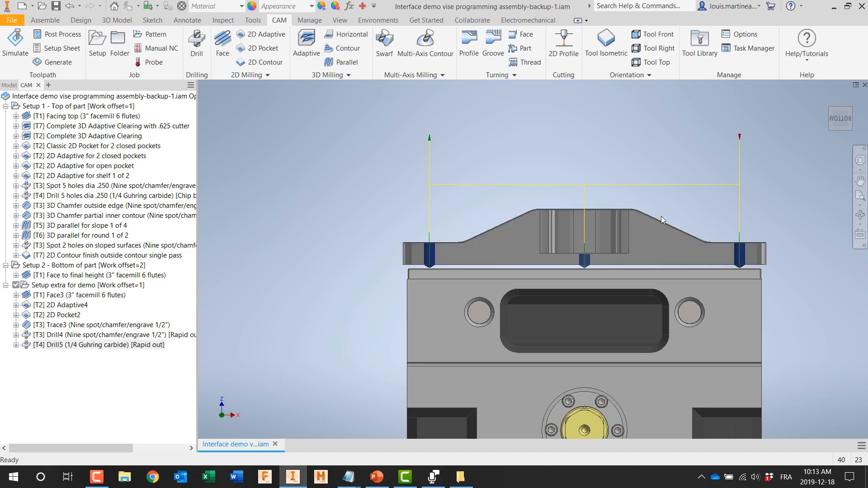
click(825, 97)
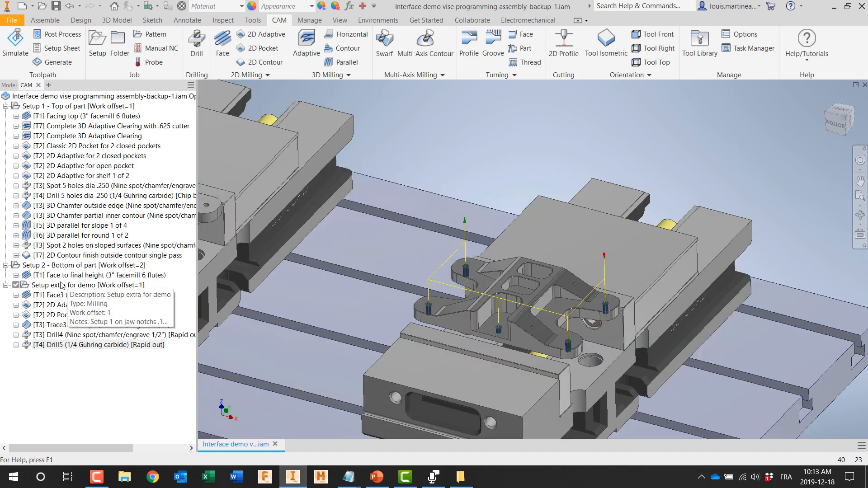
click(62, 285)
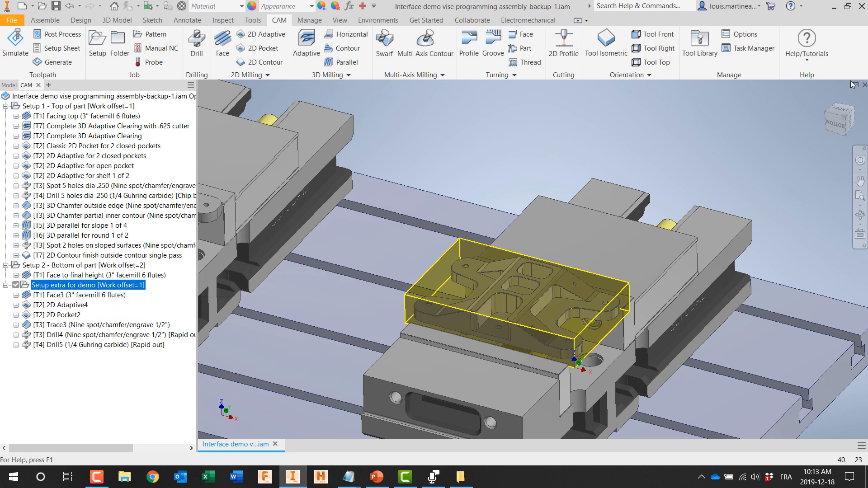
Step: Close the vise assembly and open Turned part in chuck.iam from the HSM turning demo folder
click(864, 85)
click(415, 258)
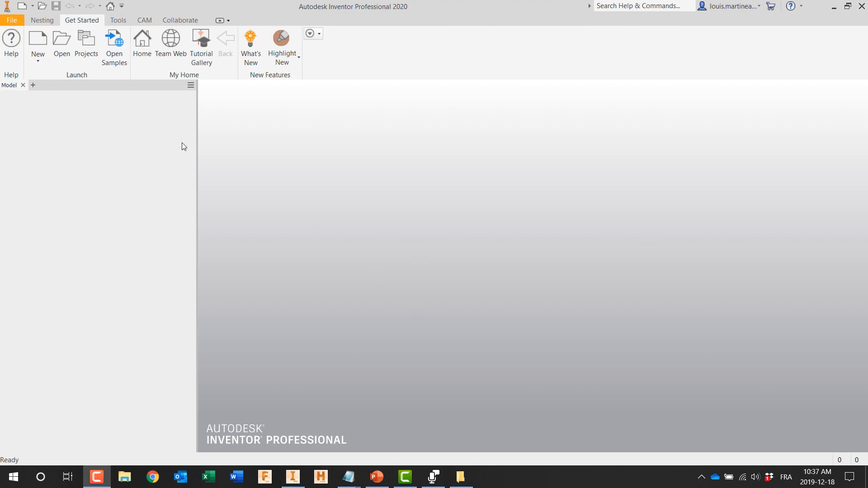
click(65, 44)
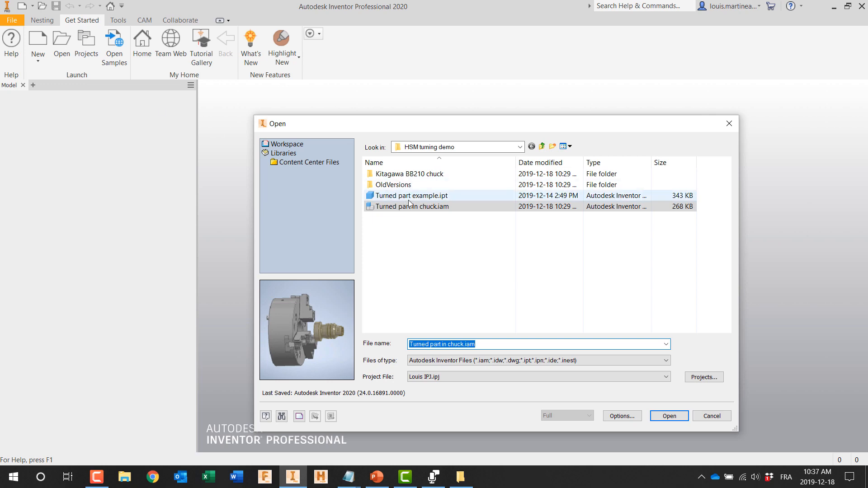
double_click(413, 207)
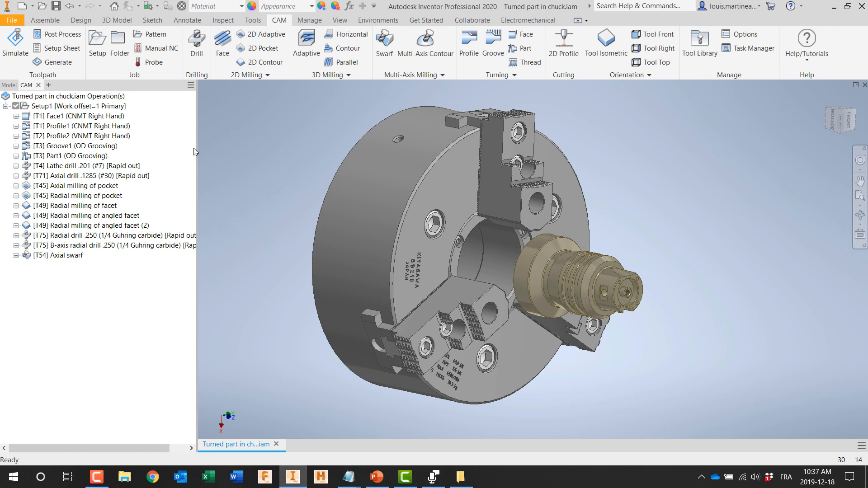
Step: Review the chuck assembly's components and the turning setup's stock, viewing the part from the side
click(9, 85)
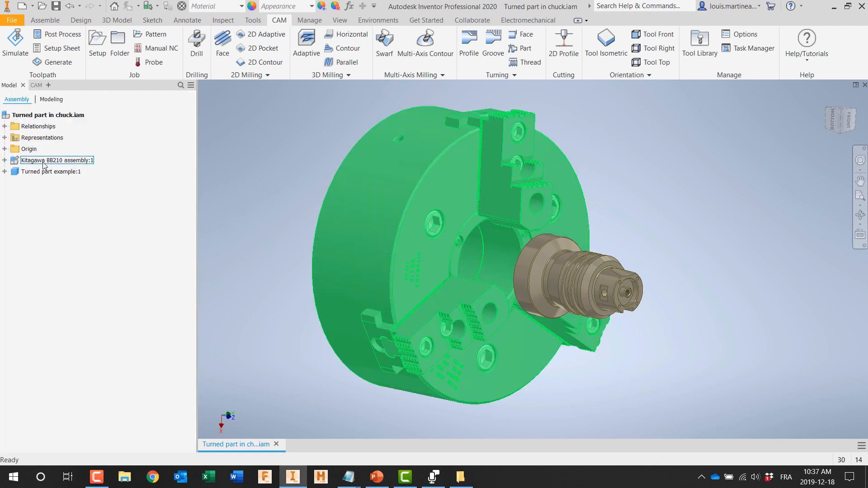
click(38, 85)
click(43, 109)
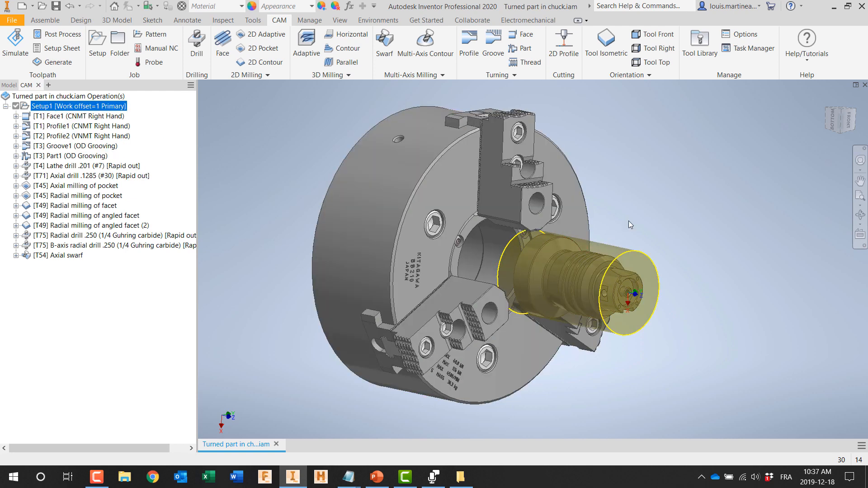
click(827, 97)
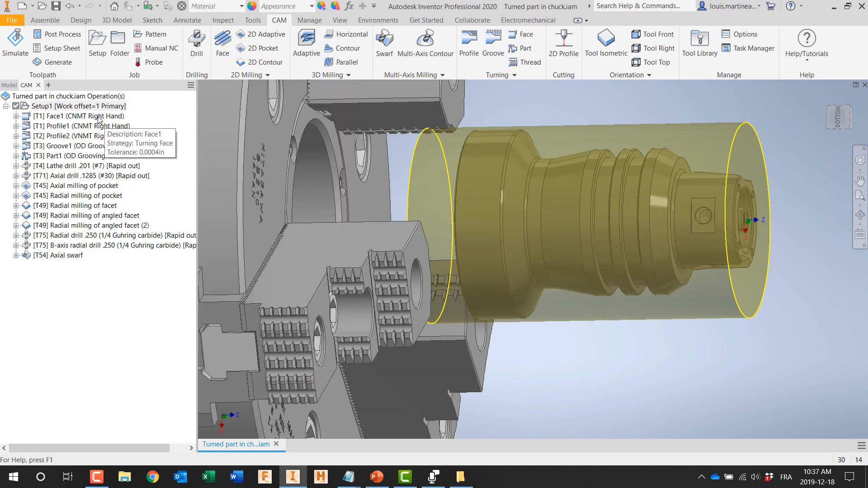
Step: Examine the Profile1 turning toolpath, deselect it and view the whole part in the chuck
click(91, 130)
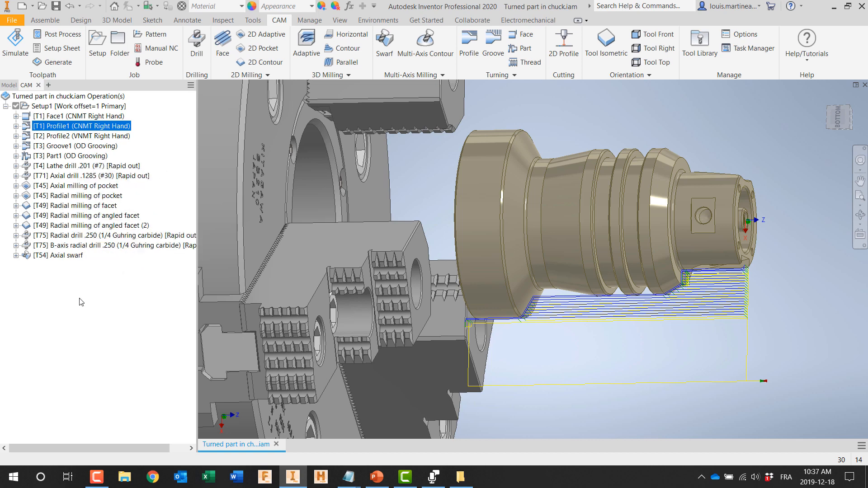
click(65, 96)
scroll(559, 205, up, 3)
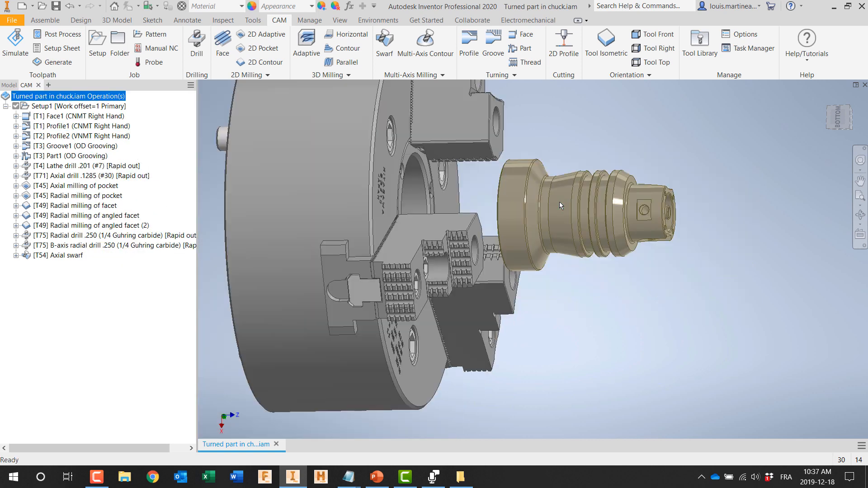
shift+middle_drag(600, 324, 568, 316)
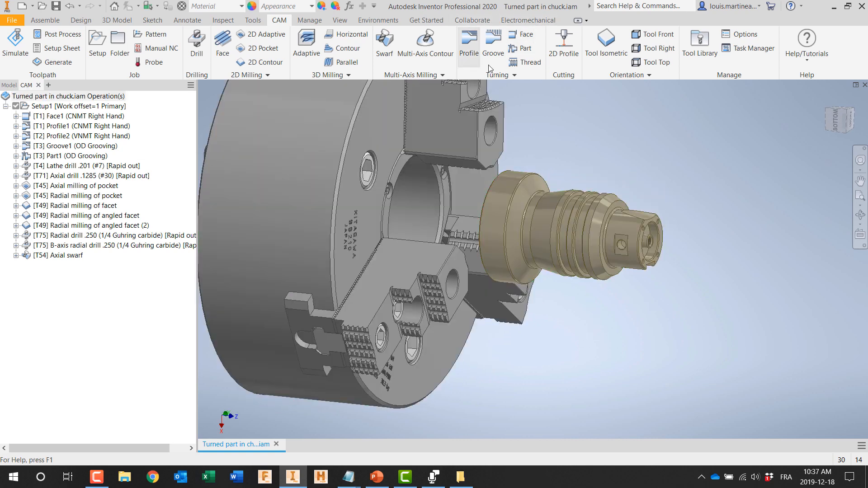
Step: Start a turning Face operation with tool #1, the CNMT Right Hand general turning tool
click(523, 35)
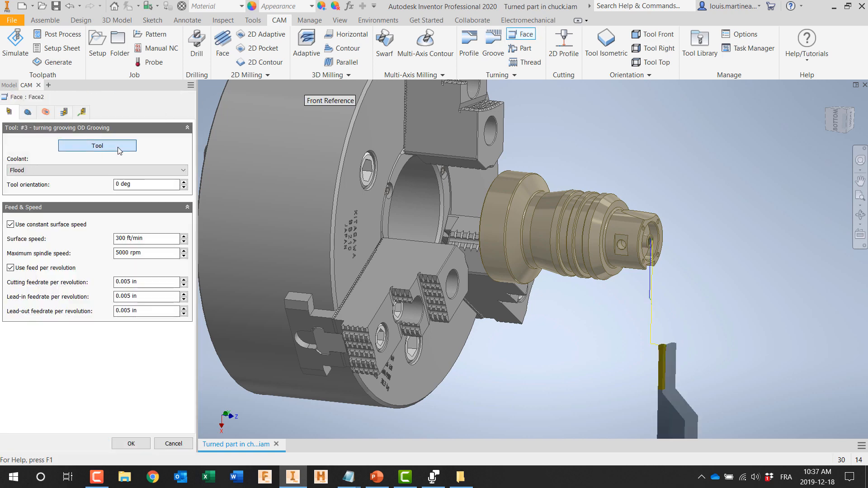
click(98, 145)
click(251, 89)
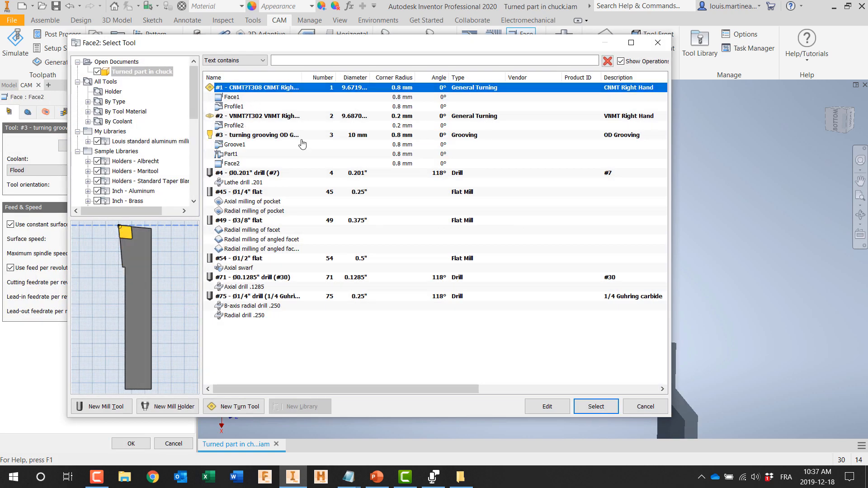
click(591, 406)
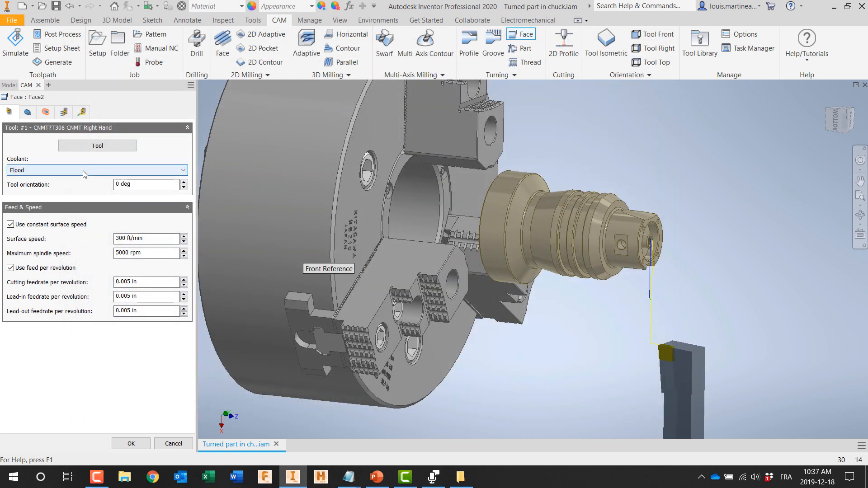
Step: Check the Face operation's geometry, radii, passes and linking settings, and accept the operation
click(29, 112)
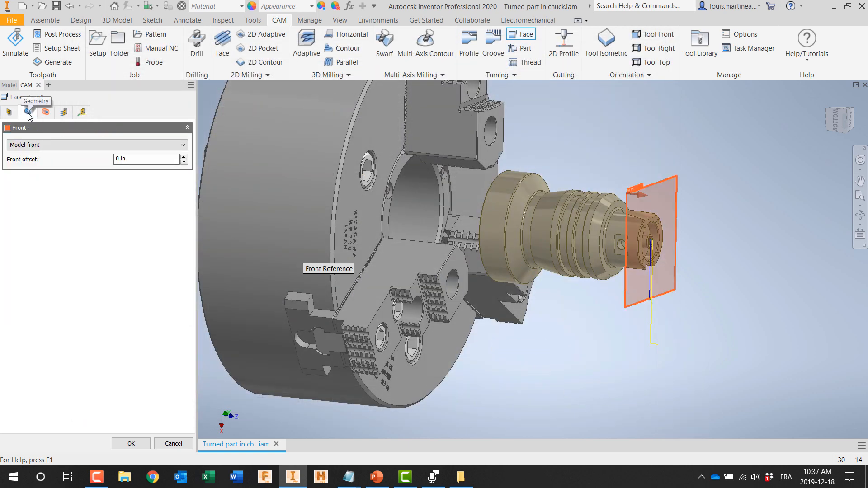
click(45, 112)
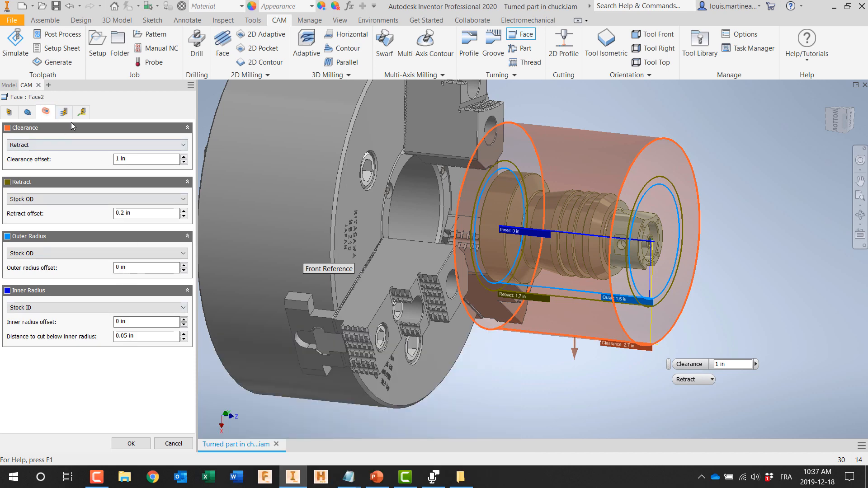
click(64, 114)
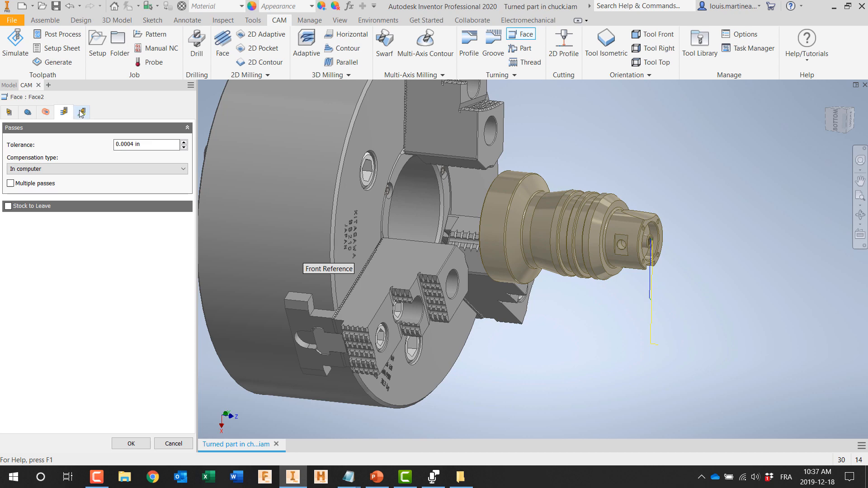
click(81, 113)
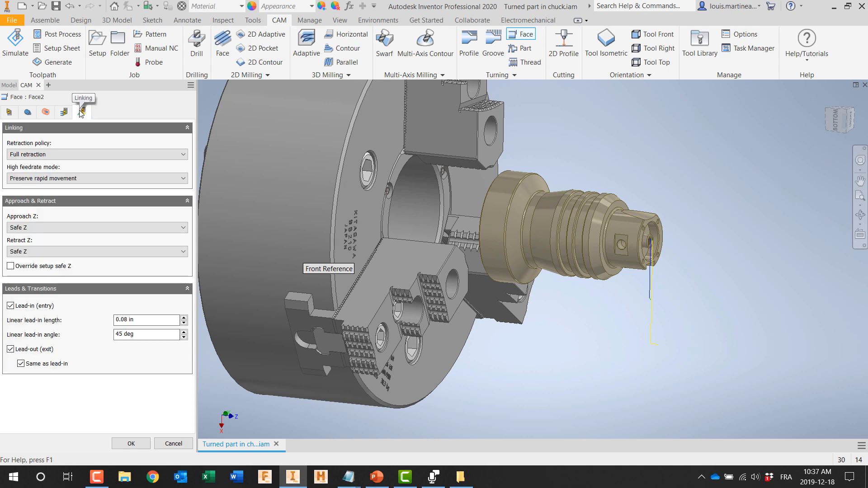
click(130, 444)
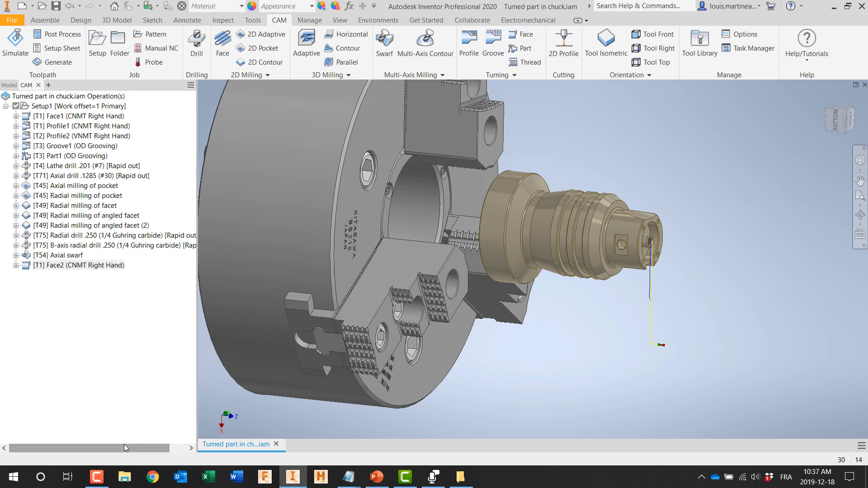
Step: Simulate the new Face2 operation at a slightly slower playback speed with its toolpath shown and stock hidden, and close the simulation
right_click(72, 267)
click(107, 45)
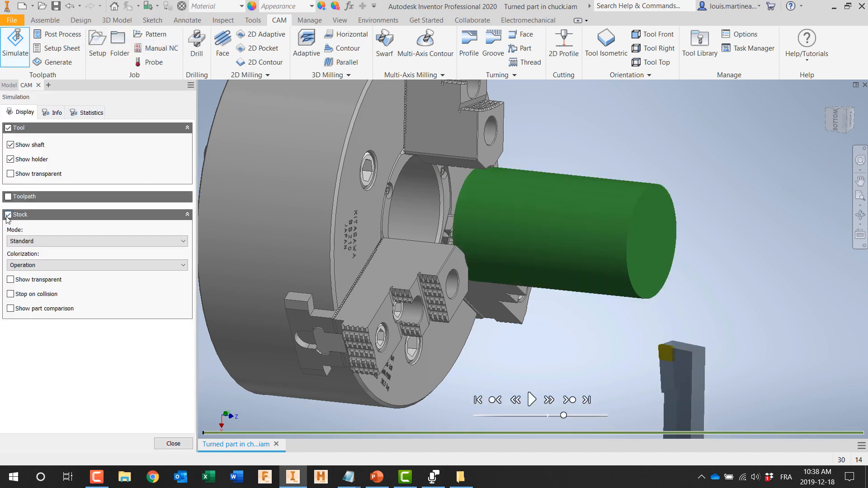
click(8, 215)
click(8, 197)
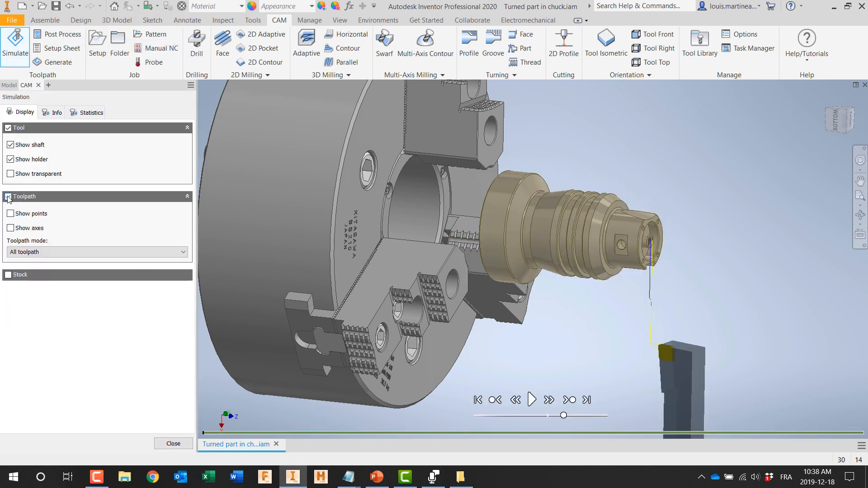
drag(564, 416, 560, 416)
click(532, 400)
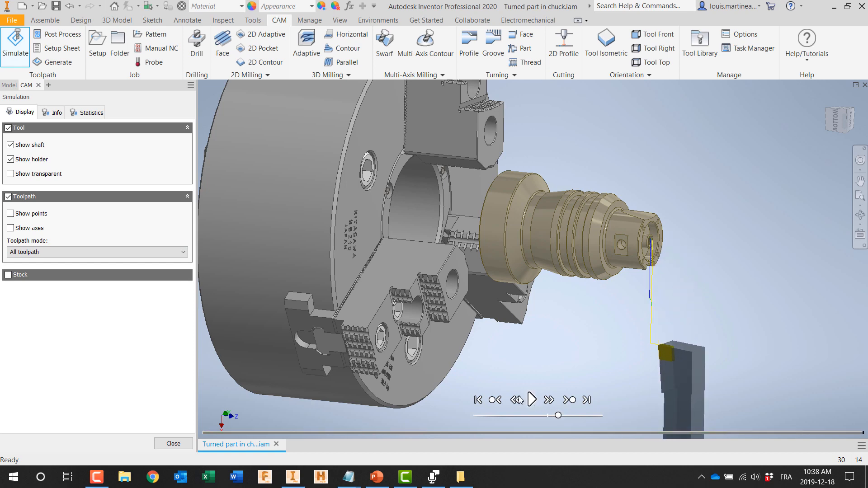
click(173, 443)
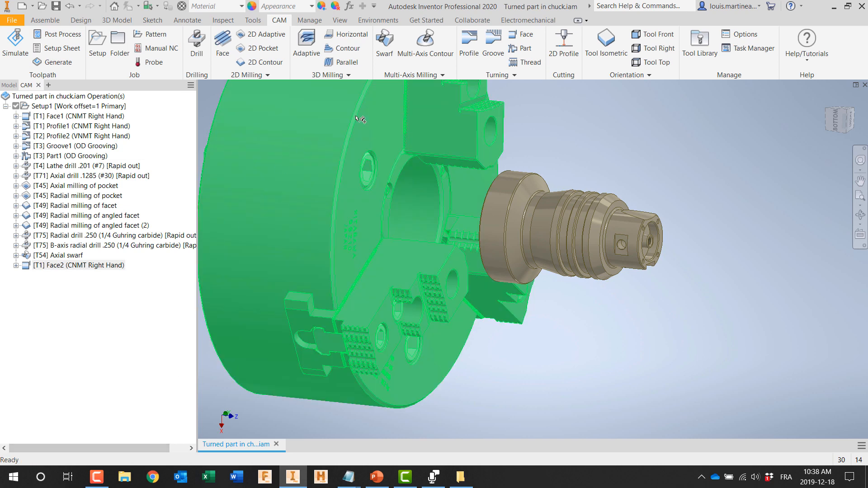
Step: Start a turning Profile operation with tool #1, the CNMT Right Hand, and set grooving to Don't allow grooving
click(469, 45)
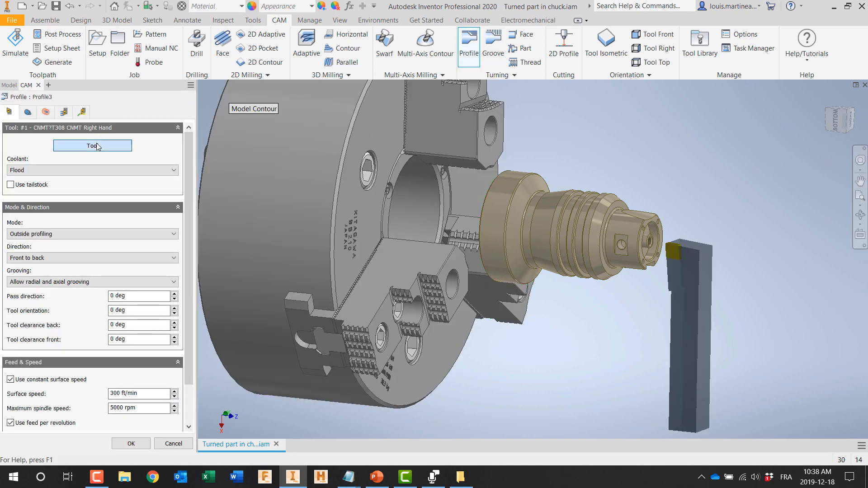
click(92, 146)
double_click(266, 88)
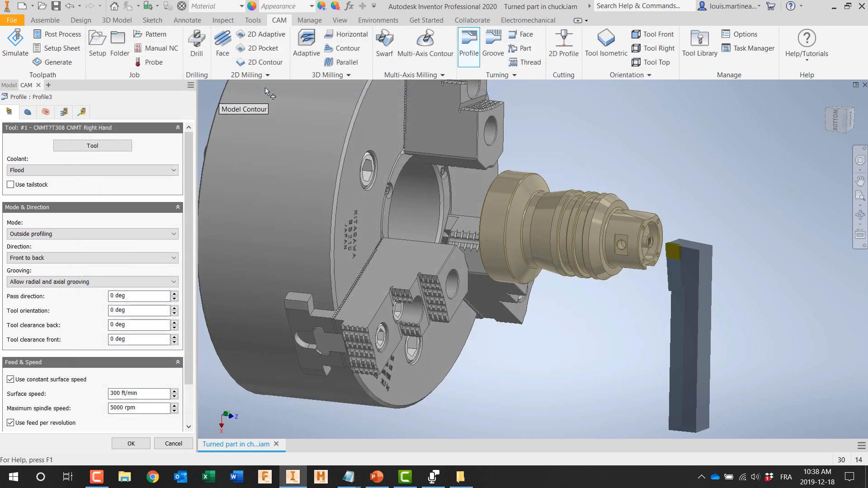
click(41, 282)
click(38, 292)
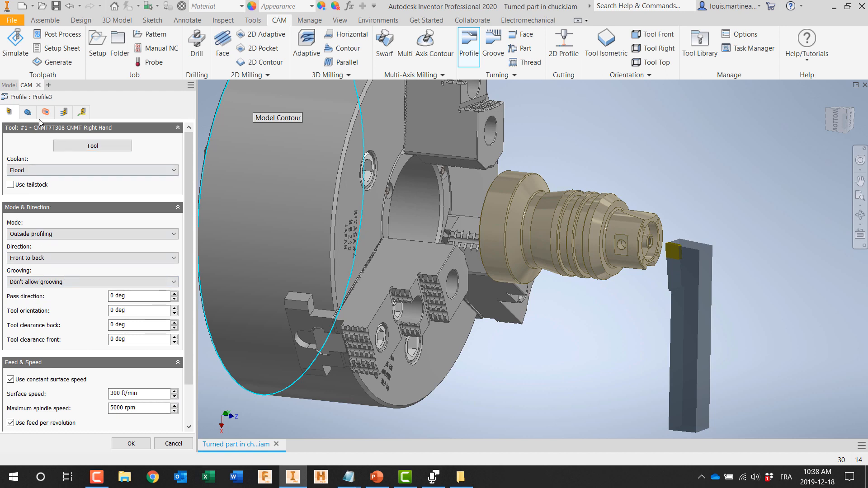
Step: Set the profile's back offset to -0.1 in from the model back and reference the retract radius to Stock OD
click(28, 112)
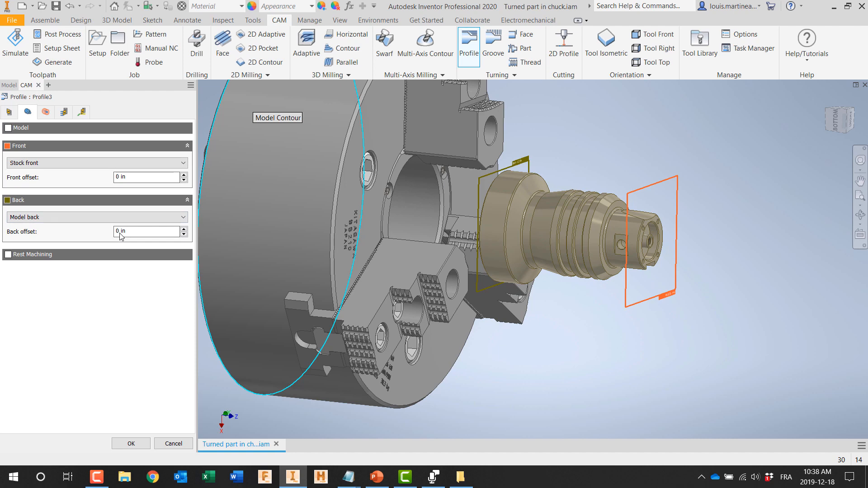
text(-.1)
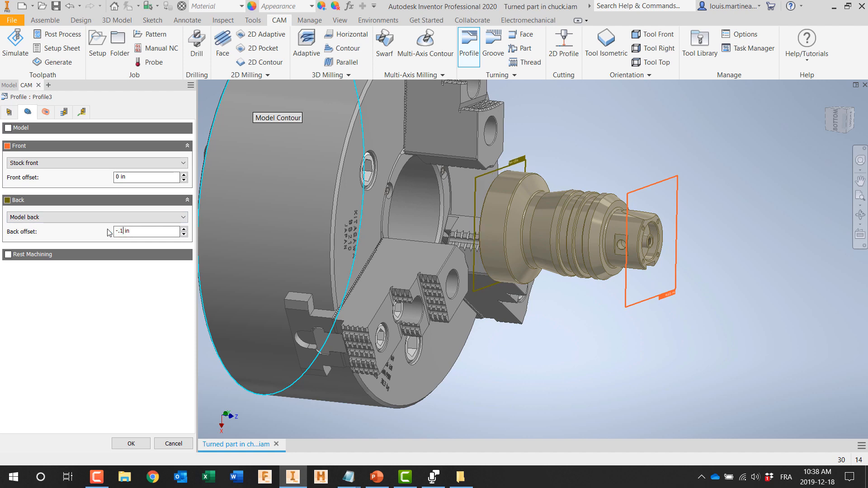
click(45, 112)
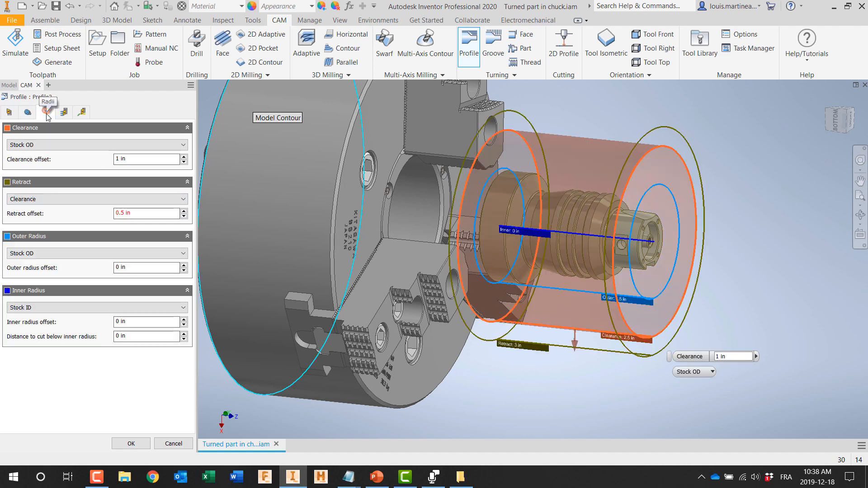
click(116, 199)
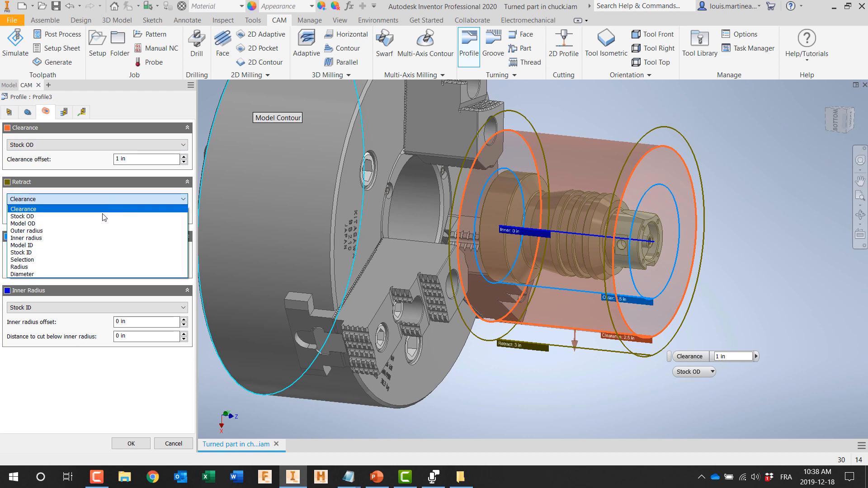
click(99, 211)
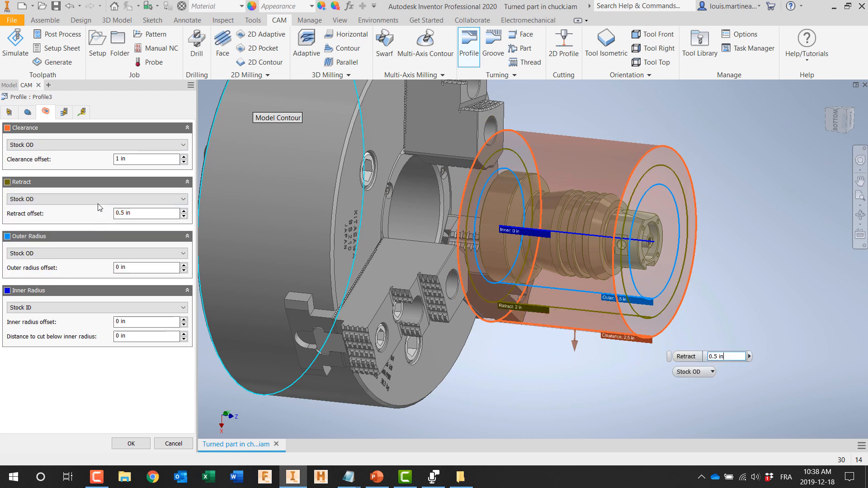
Step: Enable No dragging for the profile passes, check the linking settings and accept the operation
click(65, 112)
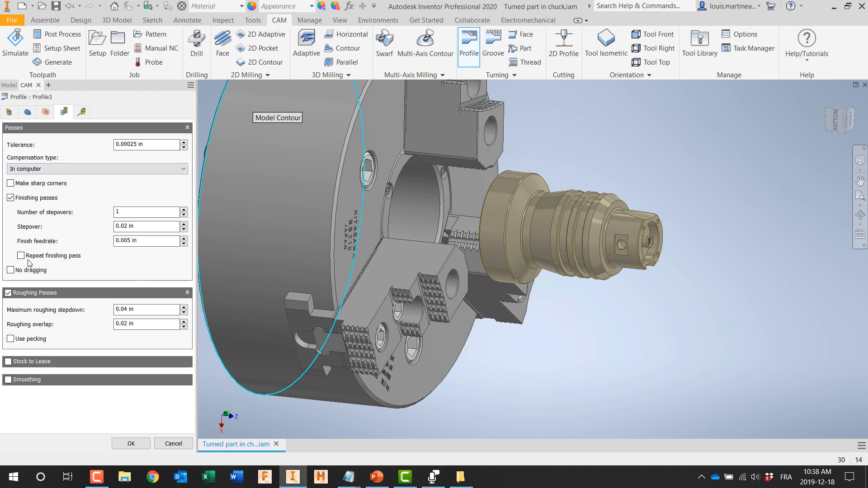
click(11, 271)
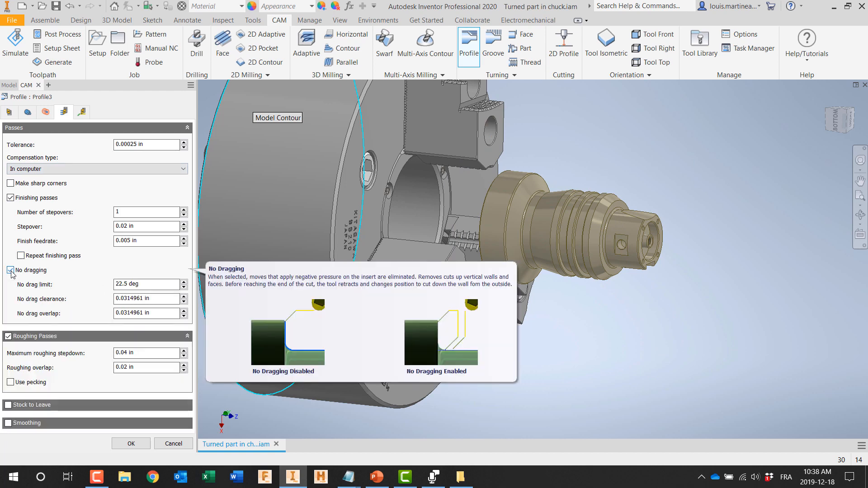
click(82, 112)
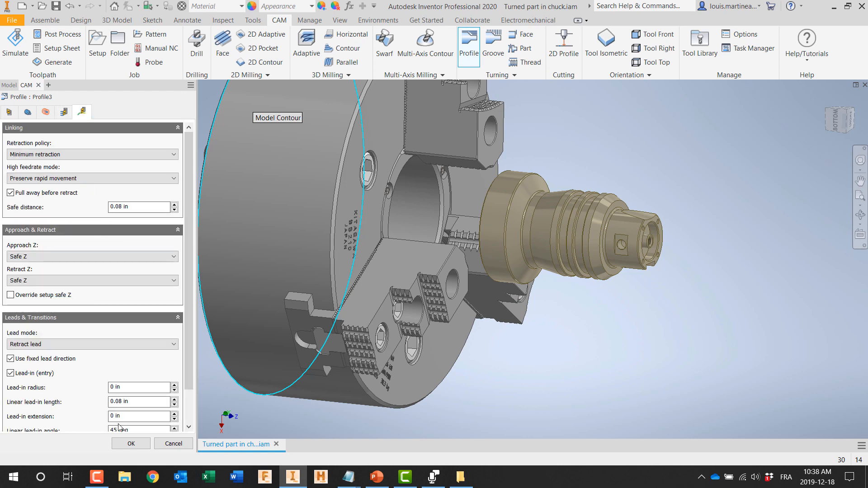
click(118, 441)
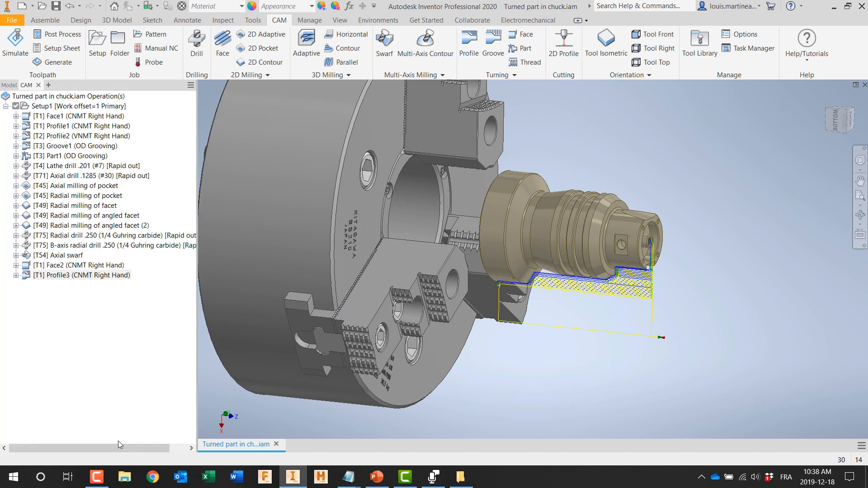
Step: Simulate Face2 and Profile3 together with the toolpath hidden and the stock shown, adjusting the playback speed during the cut
scroll(536, 310, up, 3)
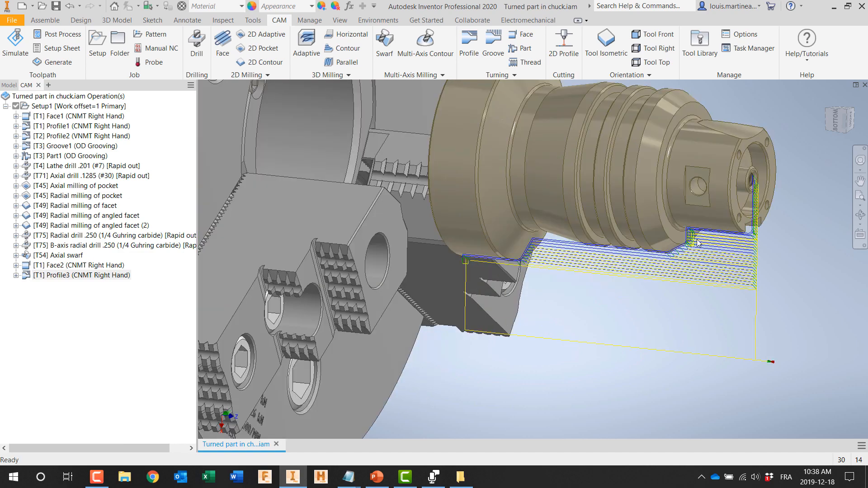
shift+middle_drag(575, 306, 531, 349)
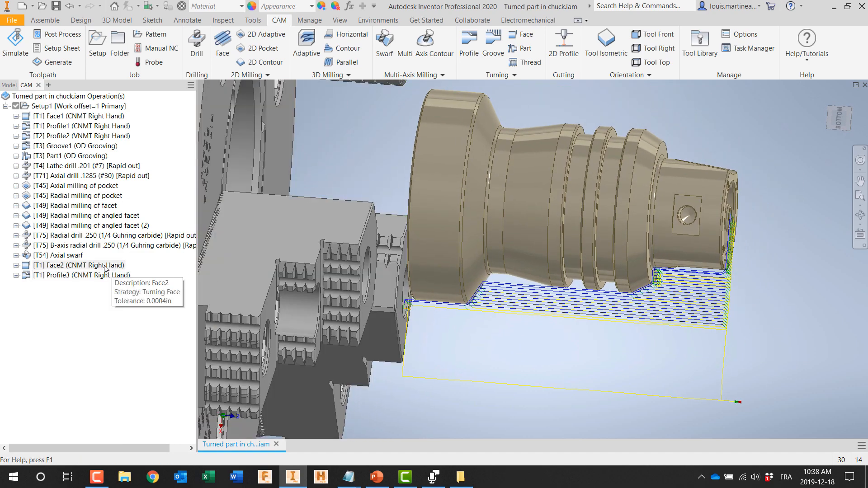
click(104, 267)
shift+click(105, 275)
right_click(104, 275)
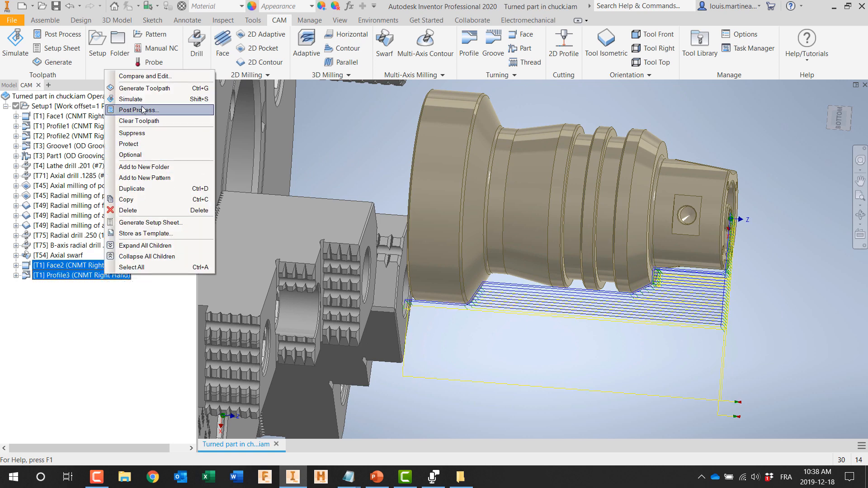
click(132, 99)
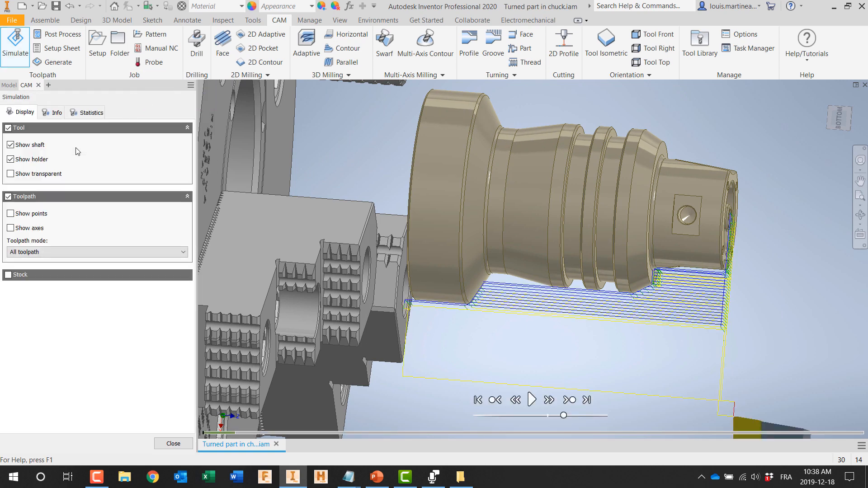
click(8, 197)
click(8, 215)
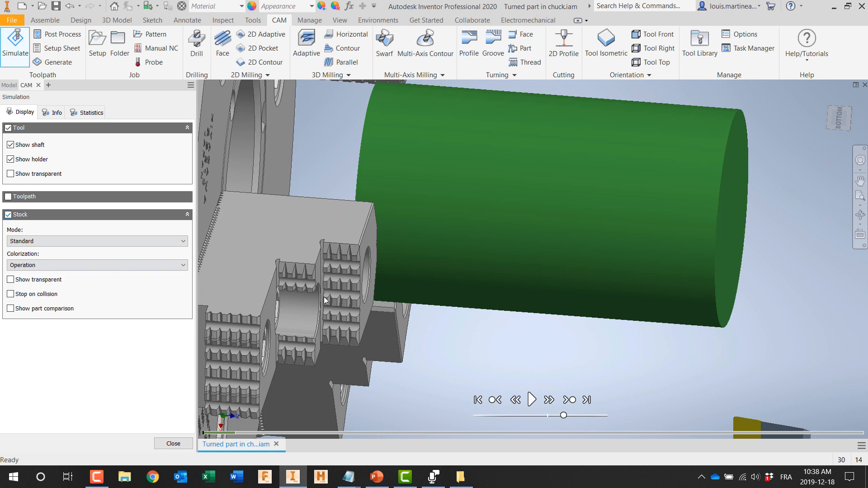
click(531, 400)
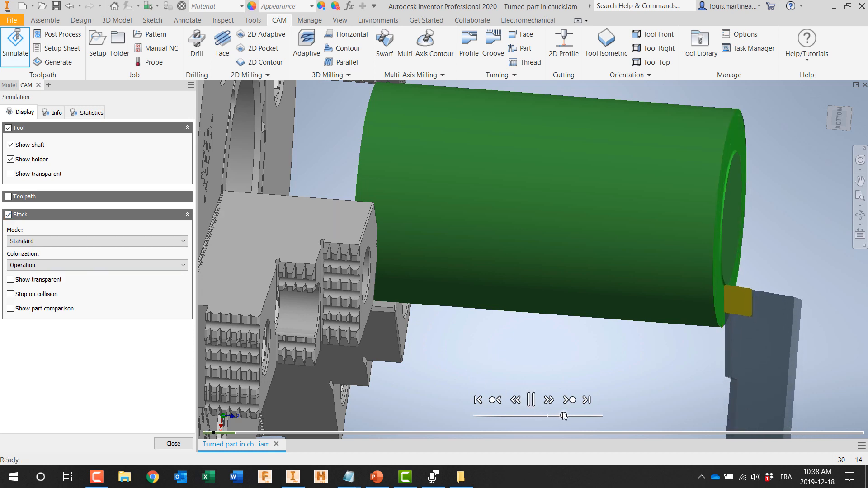
drag(564, 416, 588, 412)
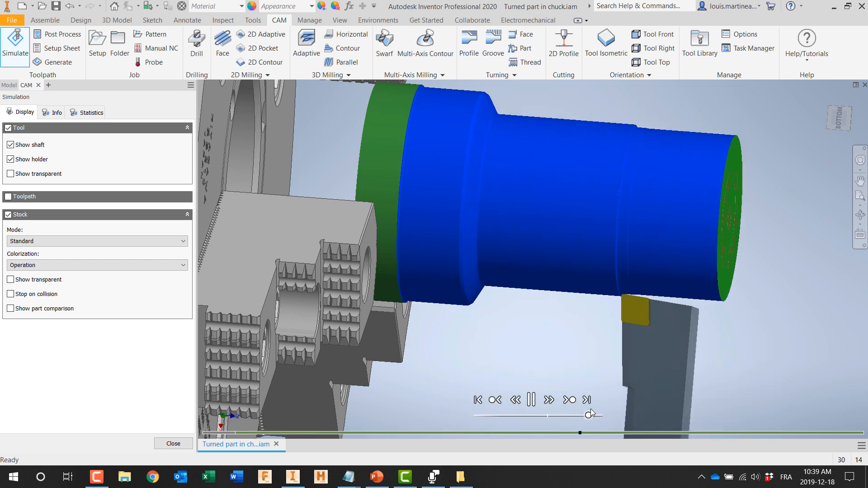
drag(589, 413, 573, 415)
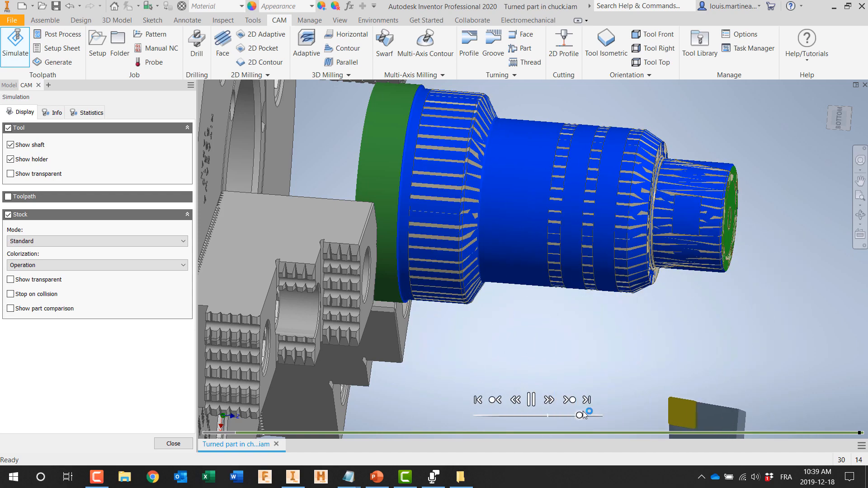
Step: Inspect the simulated turned stock from an angle with transparency on, and close the simulation
scroll(548, 320, down, 3)
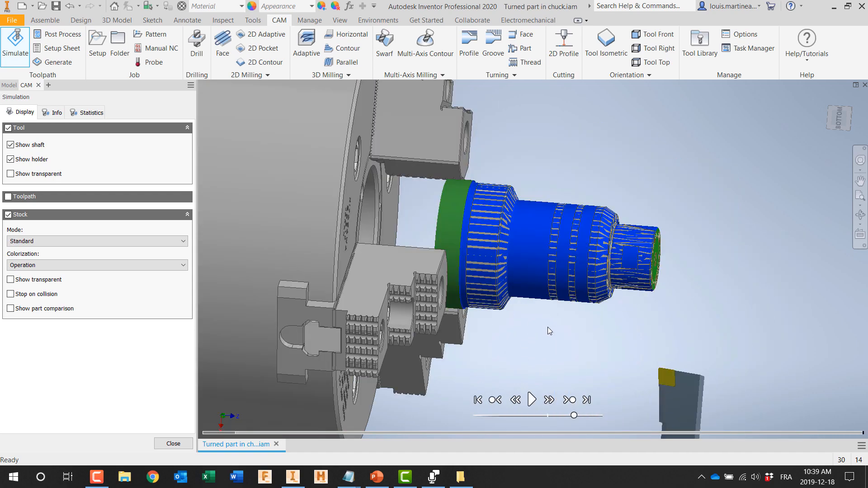
shift+middle_drag(547, 327, 518, 342)
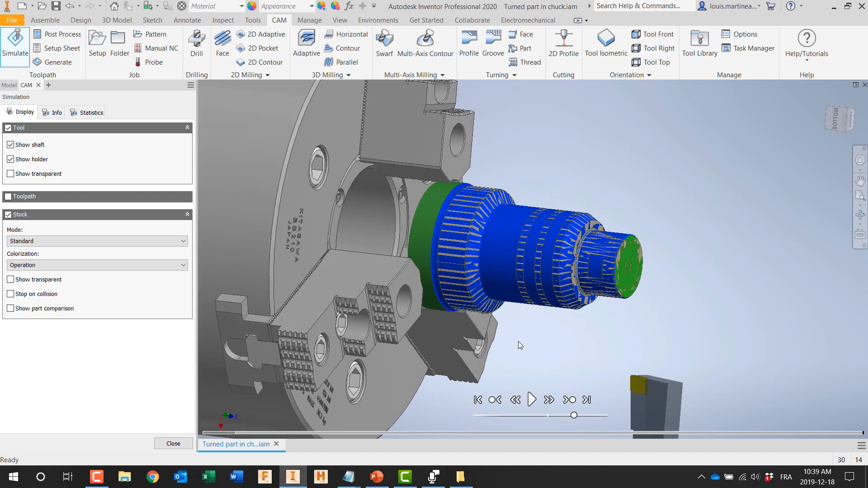
click(10, 280)
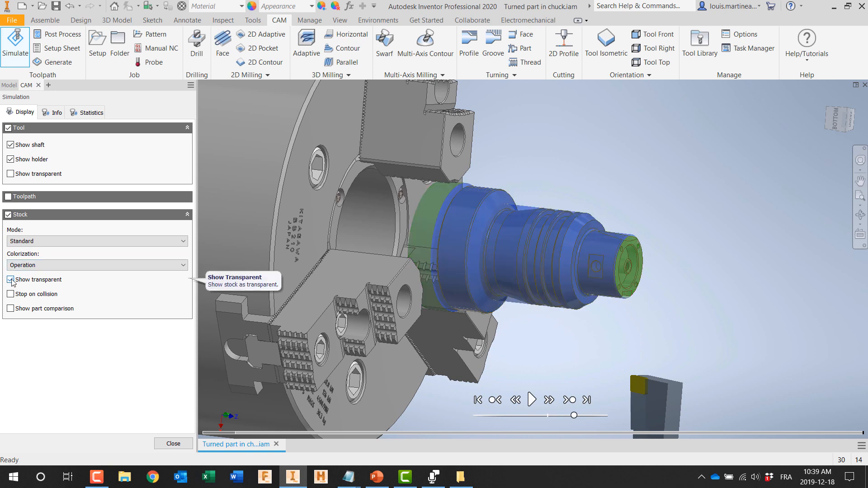
click(168, 439)
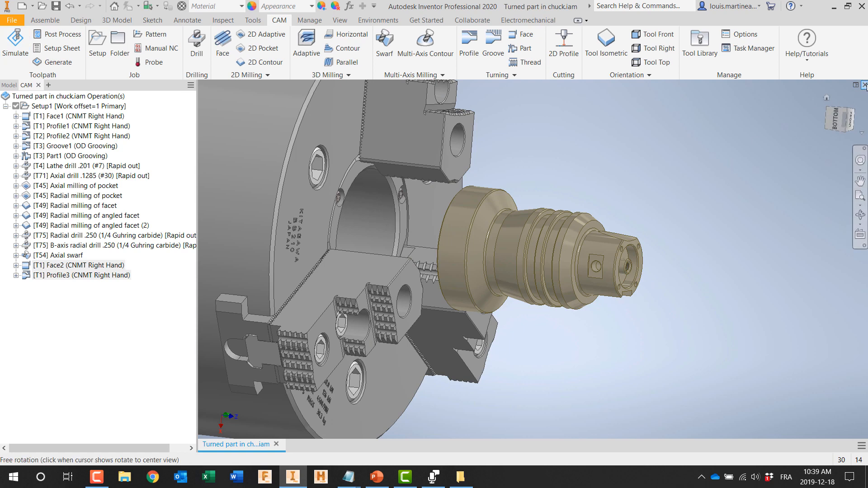
Step: Close the chuck assembly and, in Nesting1.inest, view Nesting Parts 1 to 5 and the resulting Nest.1
click(864, 85)
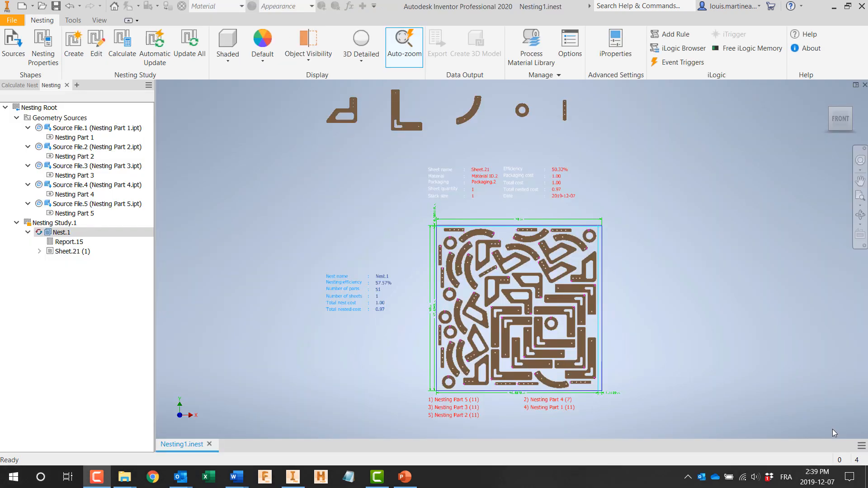
click(73, 137)
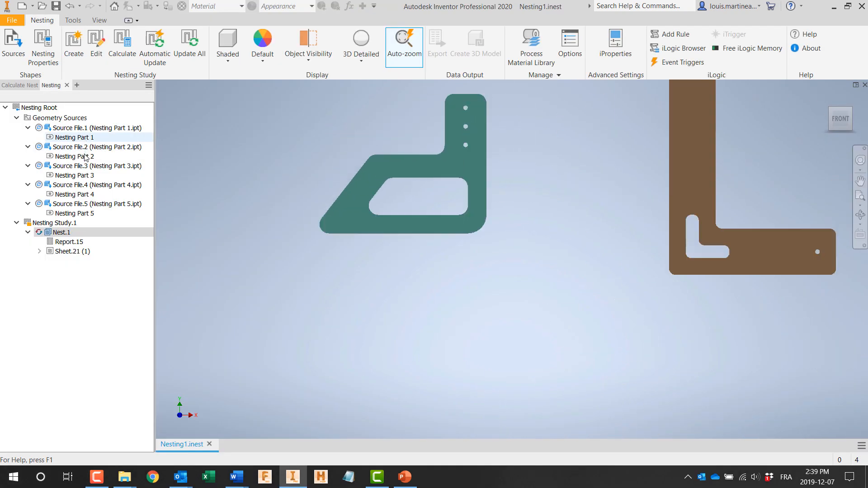
click(84, 156)
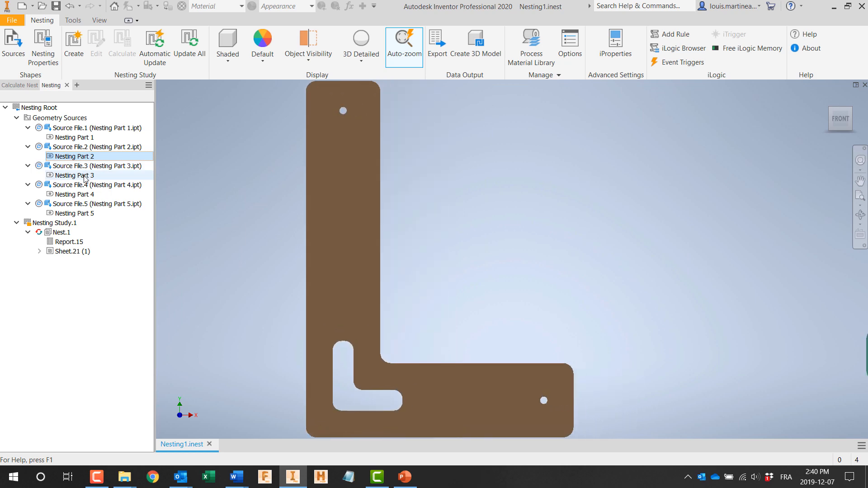
click(75, 176)
click(85, 195)
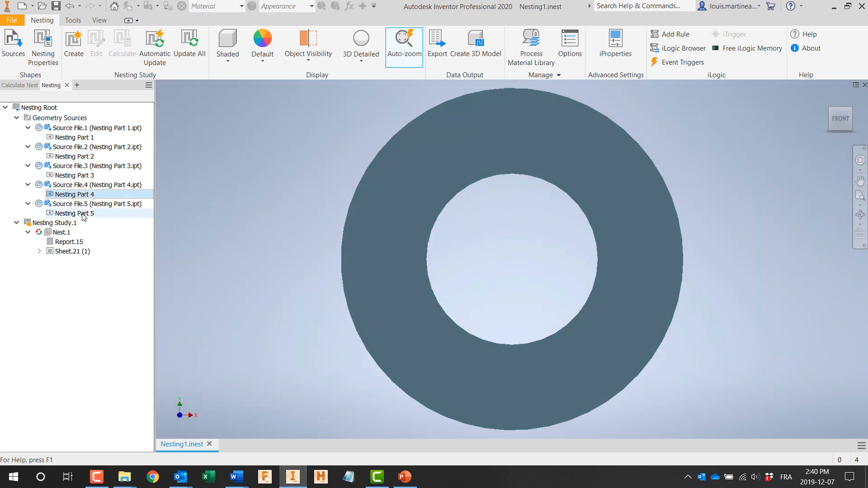
click(82, 214)
click(66, 232)
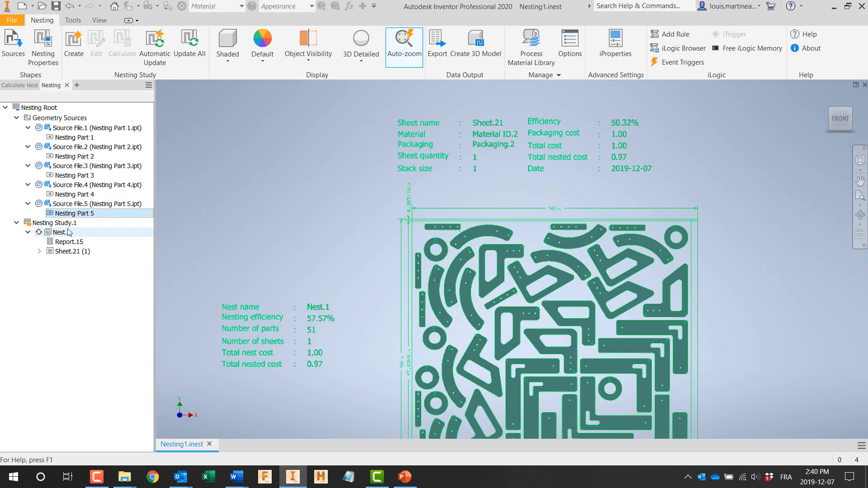
Step: Create a 3D model of Sheet.21 as an assembly file with instances for identical items and stock included
click(68, 251)
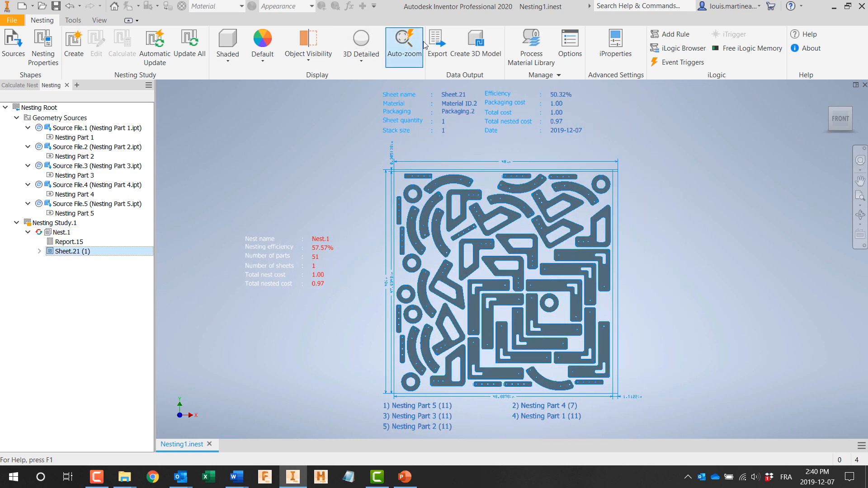
click(477, 44)
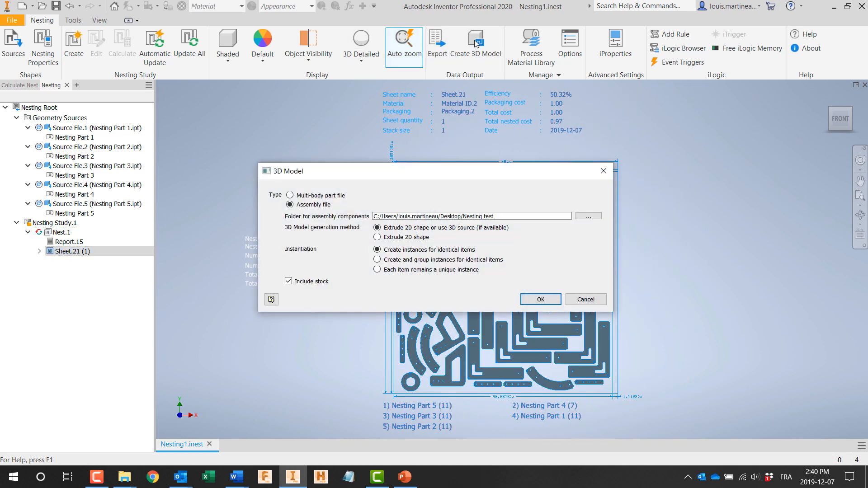
click(527, 302)
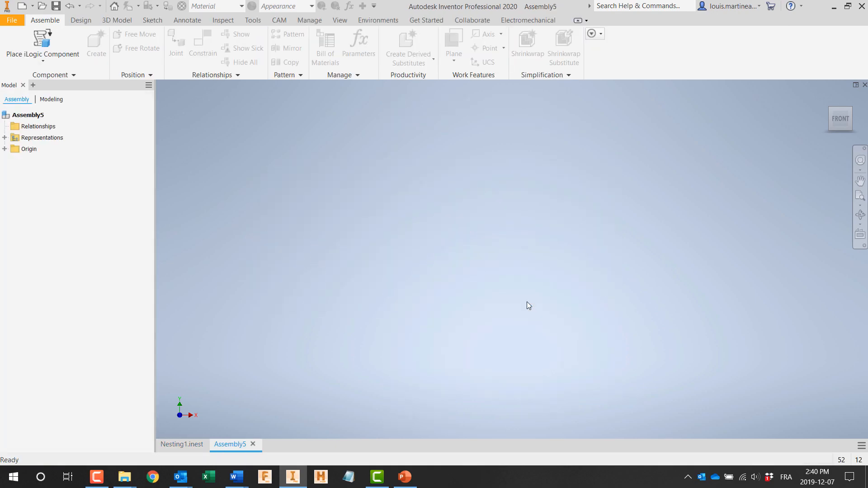
shift+middle_drag(388, 315, 366, 317)
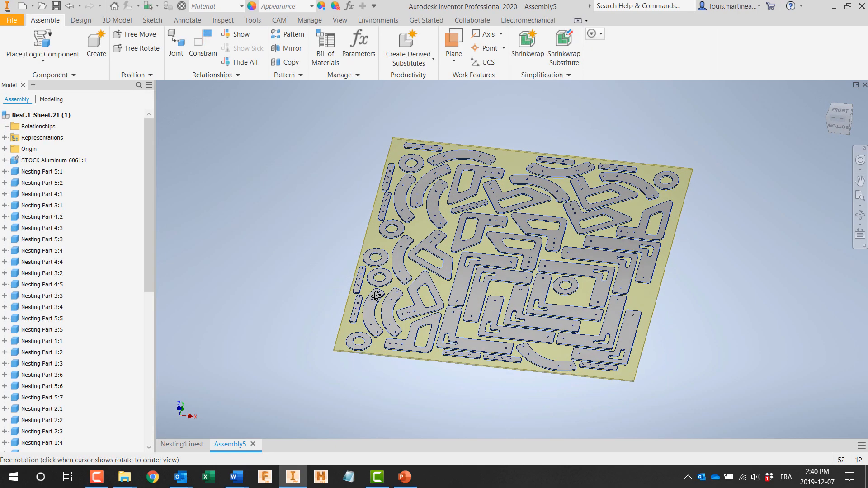
Step: Start a new 2D Profile cutting operation on the nested sheet assembly and set its cutting type to Laser cutting
click(277, 20)
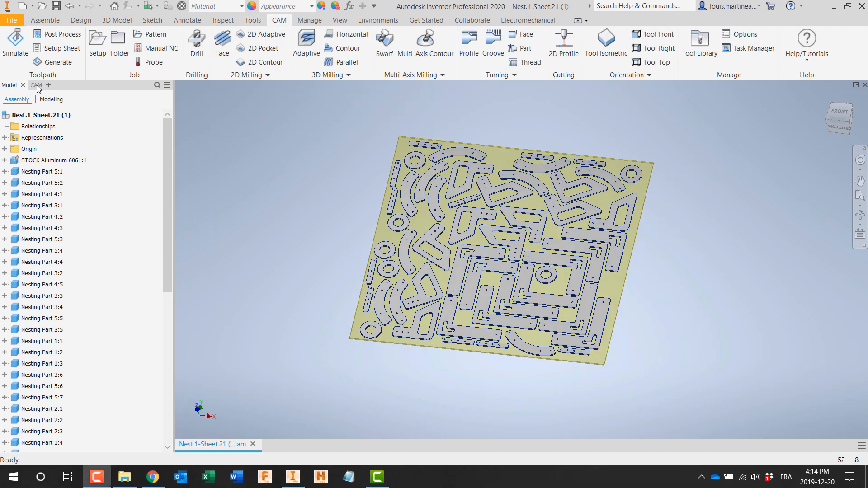
click(36, 86)
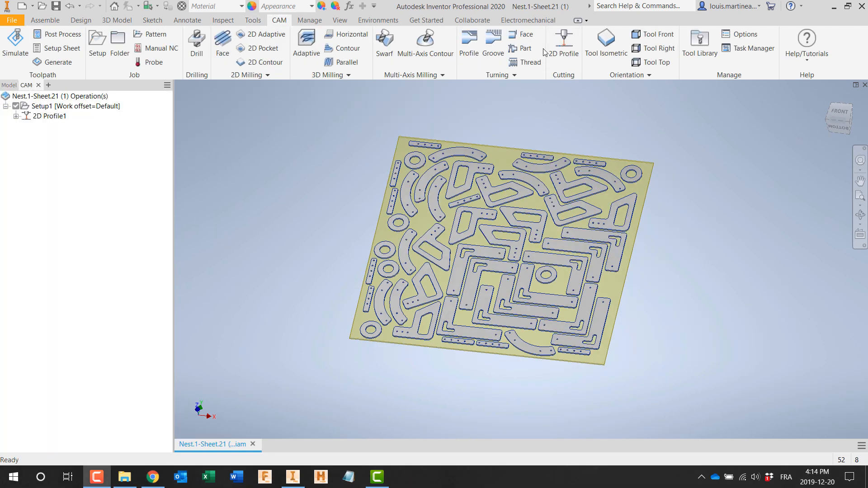
click(563, 45)
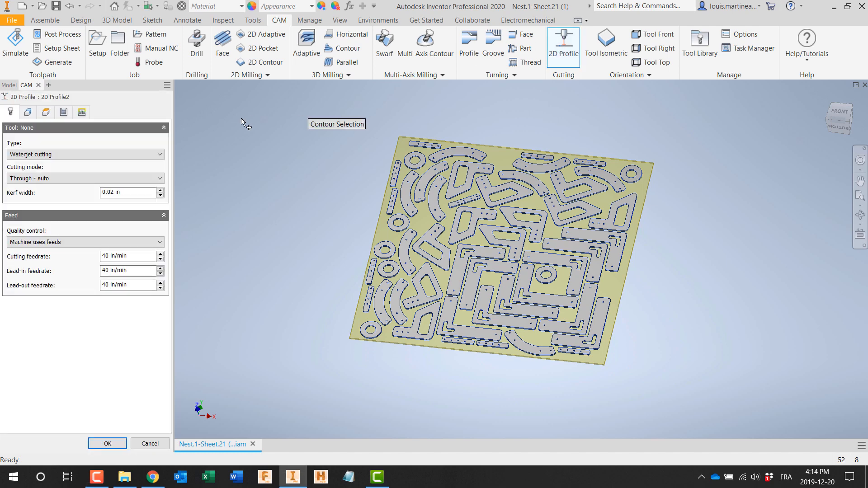
click(100, 159)
click(82, 172)
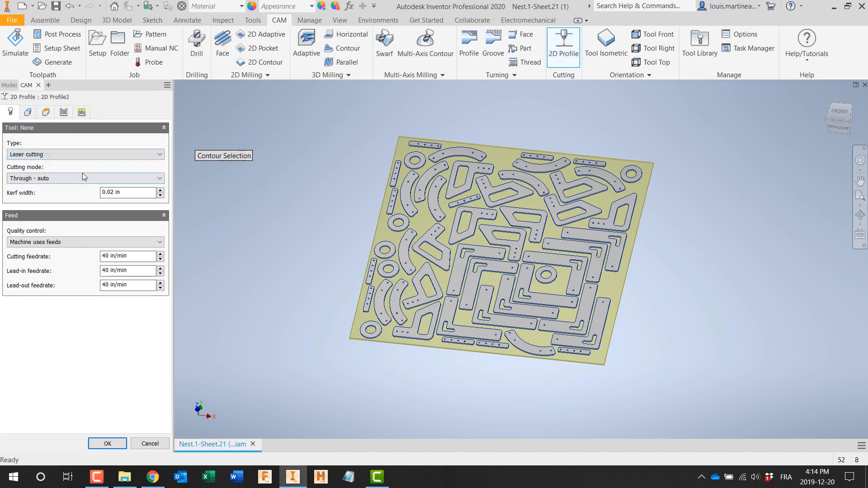
Step: Select an L-shaped part's top face as the contour, enable Select same plane faces and use All loops
click(28, 112)
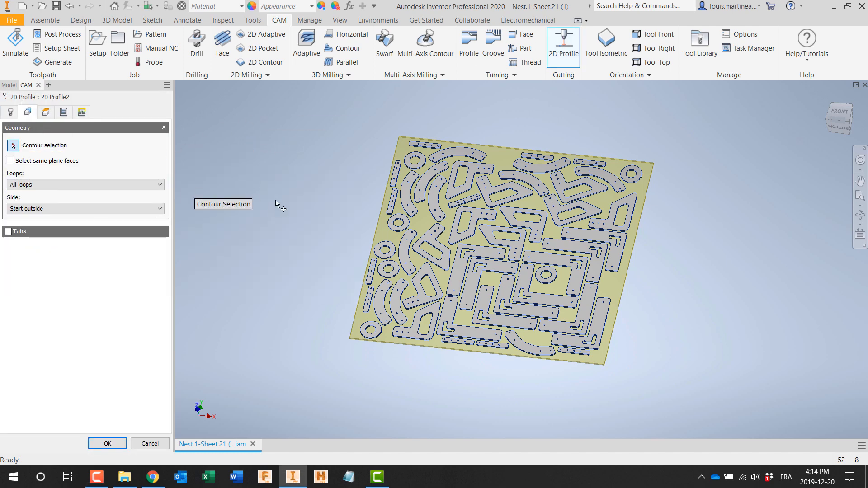
click(493, 269)
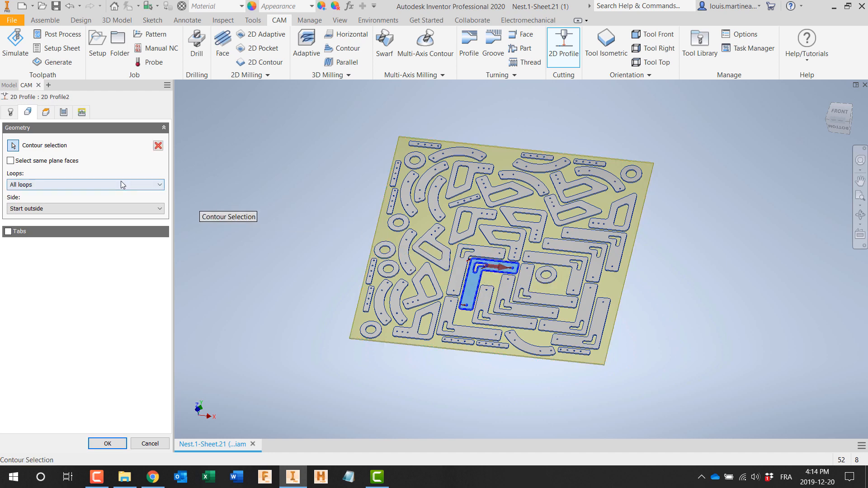
click(13, 163)
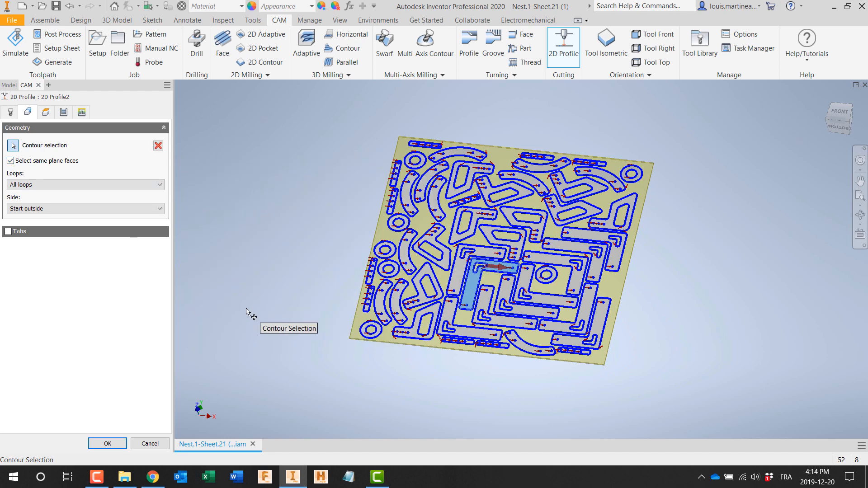
click(47, 184)
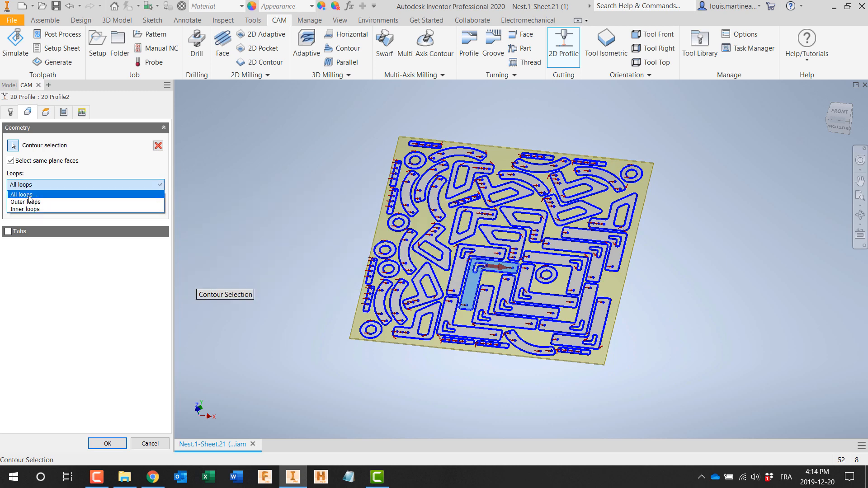
click(30, 195)
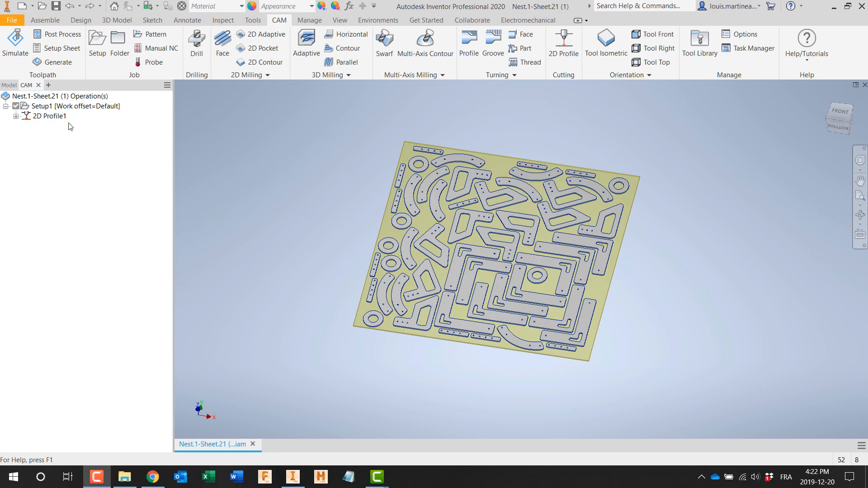
Step: Display the 2D Profile1 toolpath and examine it looking straight at the nested part faces
click(50, 116)
scroll(453, 198, down, 6)
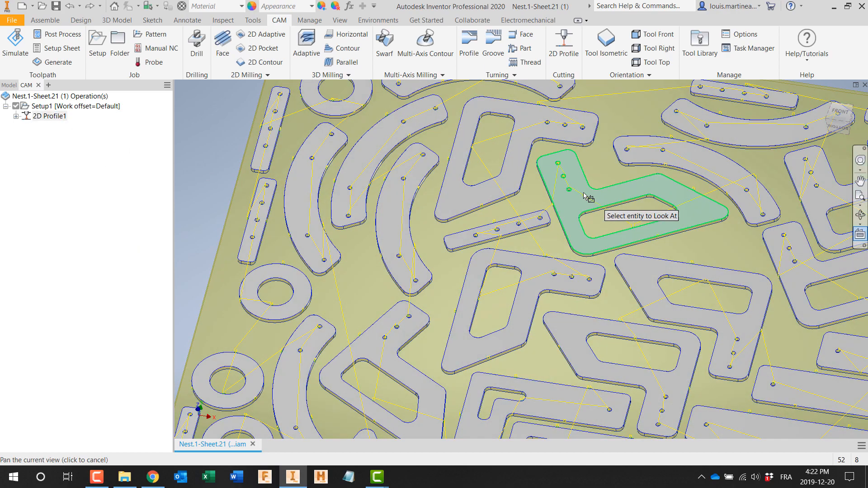
click(563, 192)
drag(458, 252, 470, 319)
Step: Simulate 2D Profile1 with the toolpath hidden and the stock shown
right_click(53, 121)
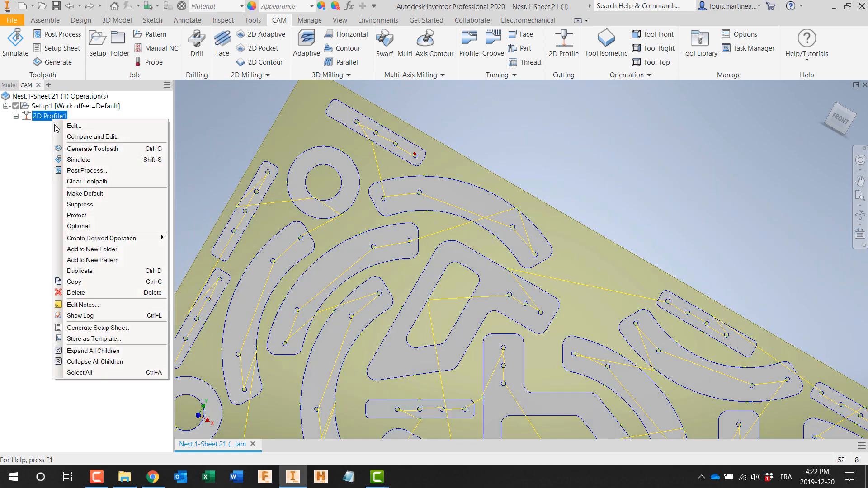
click(79, 159)
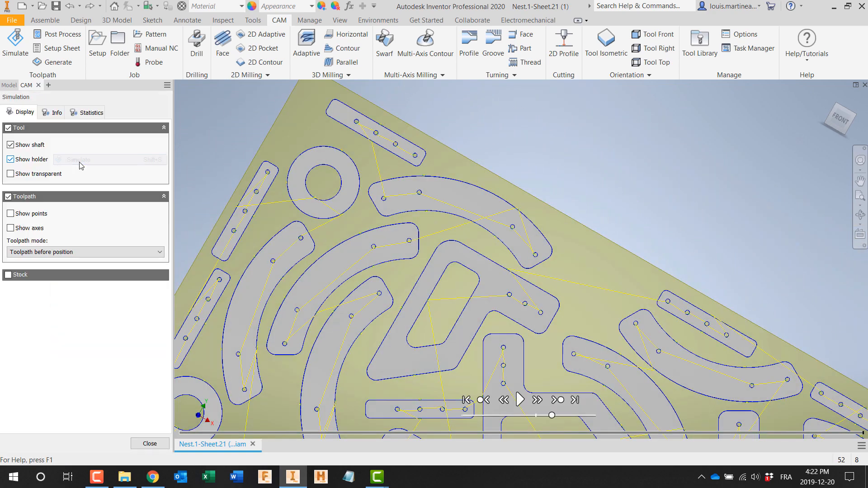
click(518, 399)
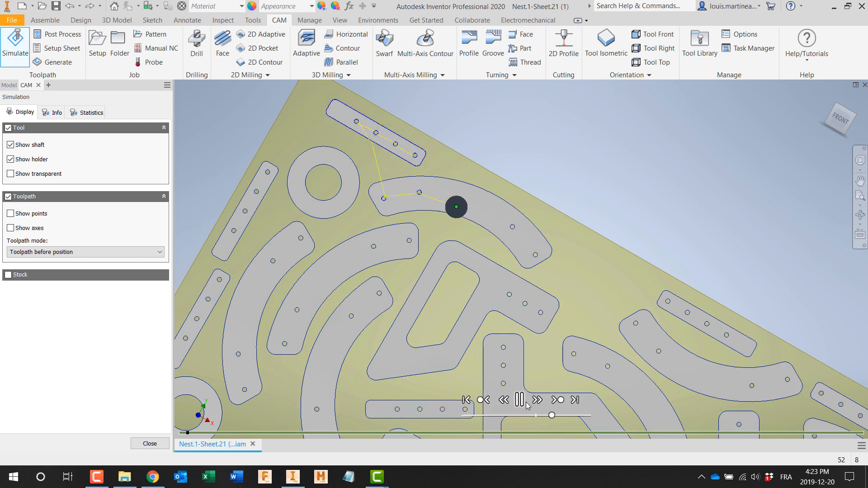
click(8, 197)
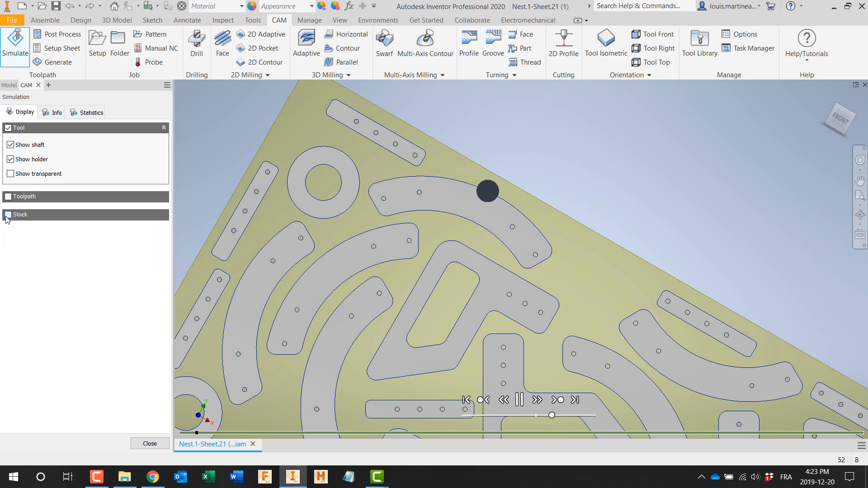
click(7, 215)
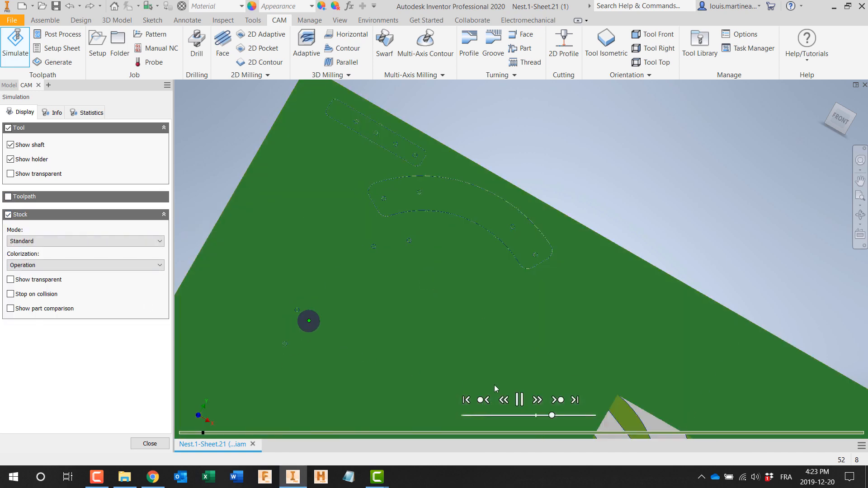
Step: Pause the simulation, inspect the gaps left in the curved part's cut outline, and exit the simulation
click(520, 399)
scroll(422, 185, down, 5)
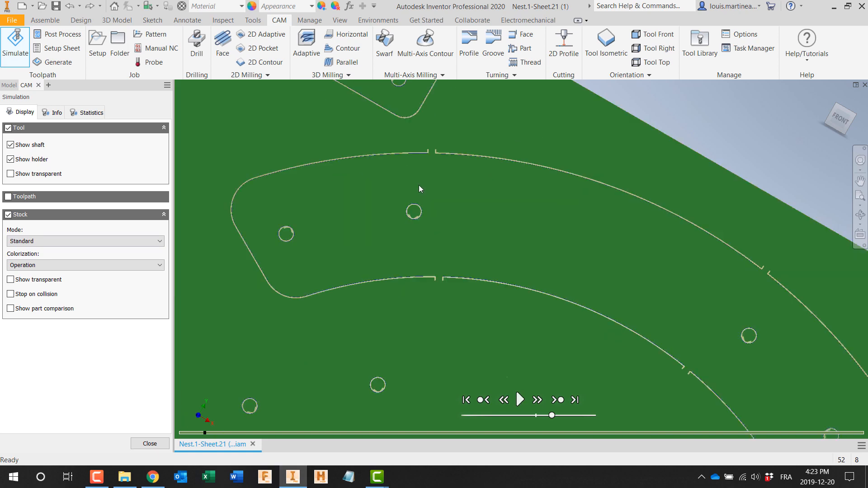
scroll(419, 186, down, 3)
scroll(451, 251, up, 2)
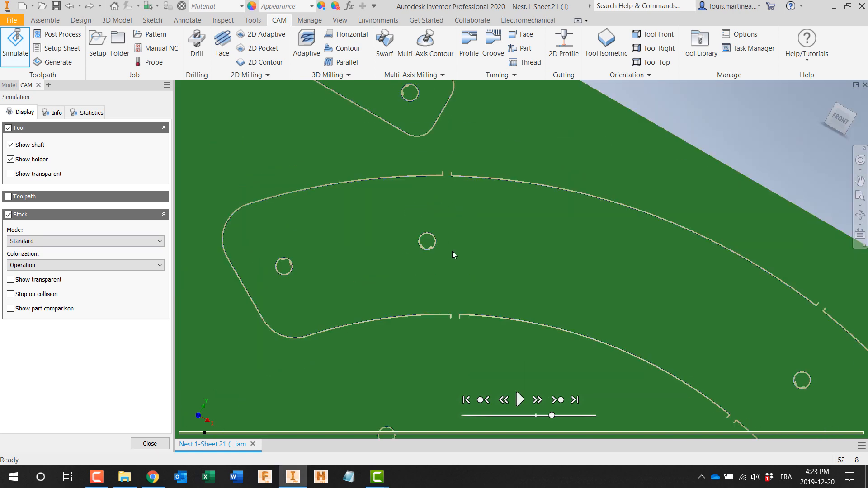
scroll(457, 271, up, 2)
key(Escape)
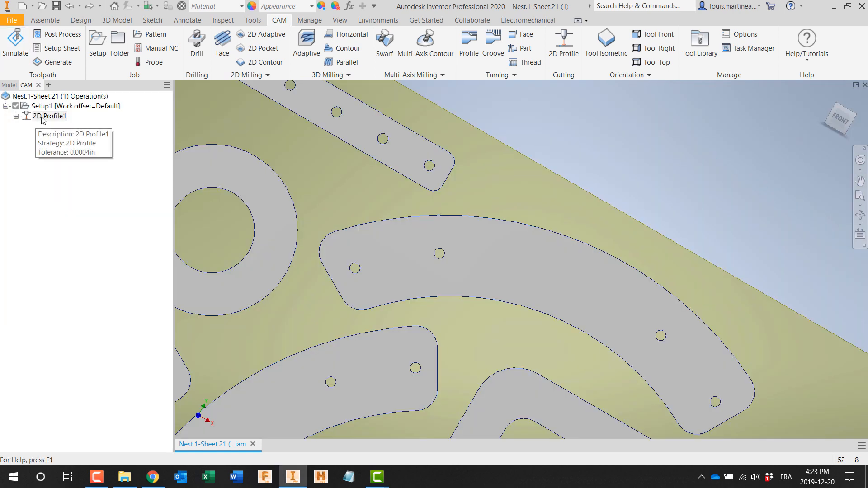
Step: Review the tab width and distance in the 2D Profile1 geometry settings, and leave the operation unchanged
right_click(47, 116)
click(57, 124)
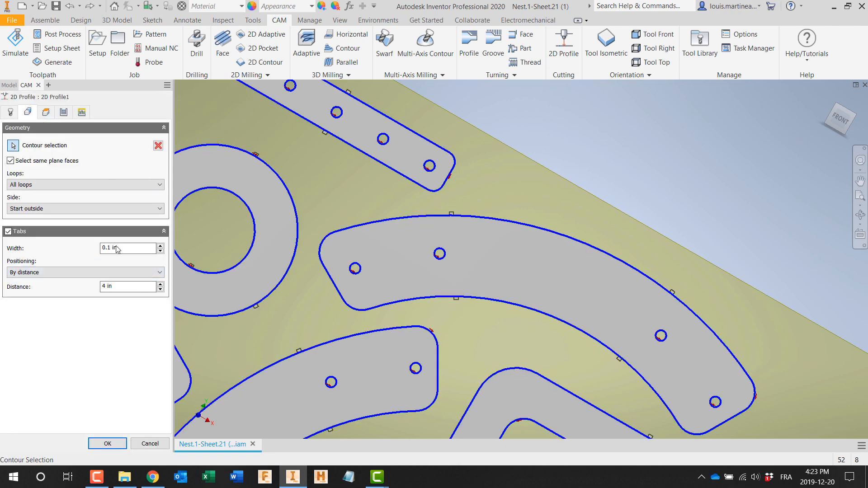
mouse_move(128, 247)
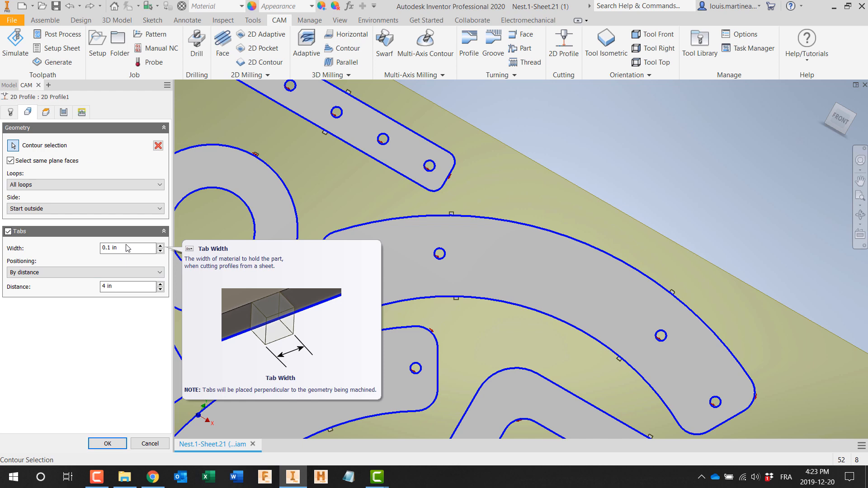
click(150, 445)
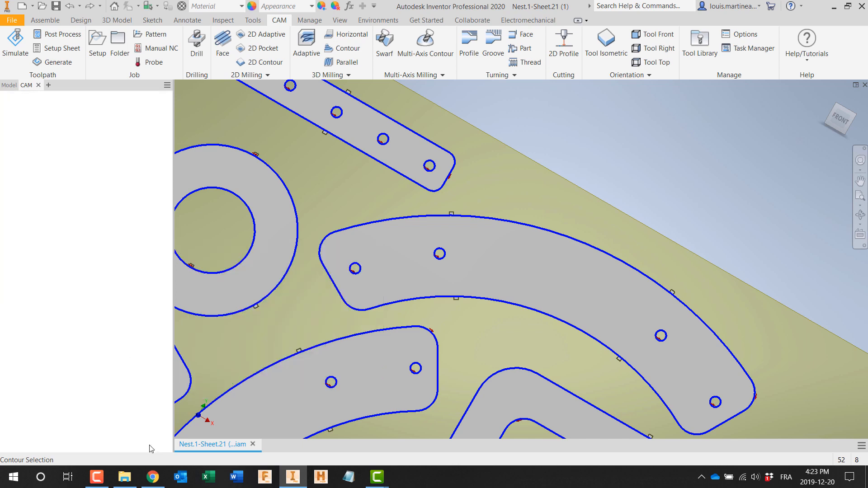
Step: Close the nested sheet assembly and open Prog assembly for swarf and flow demo.iam
click(864, 85)
click(428, 261)
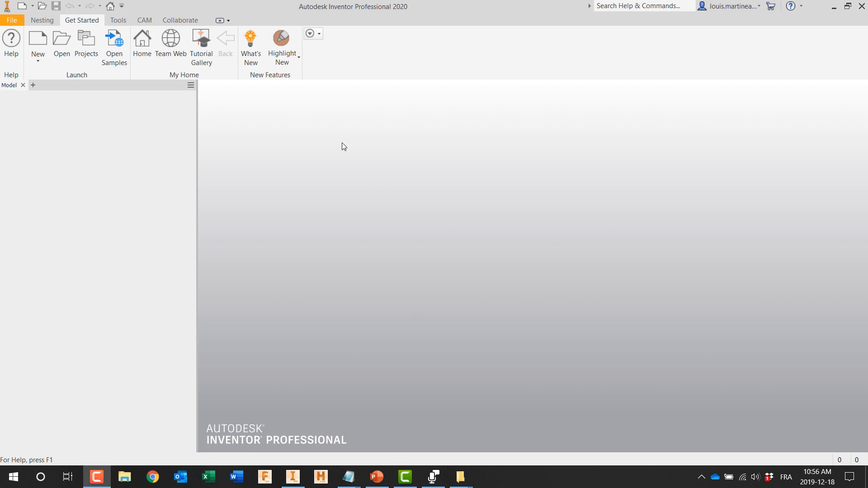
click(62, 43)
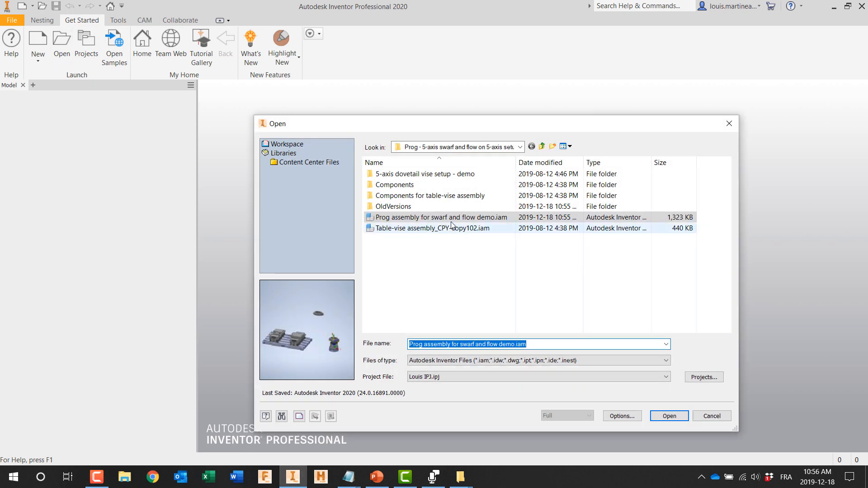
click(670, 416)
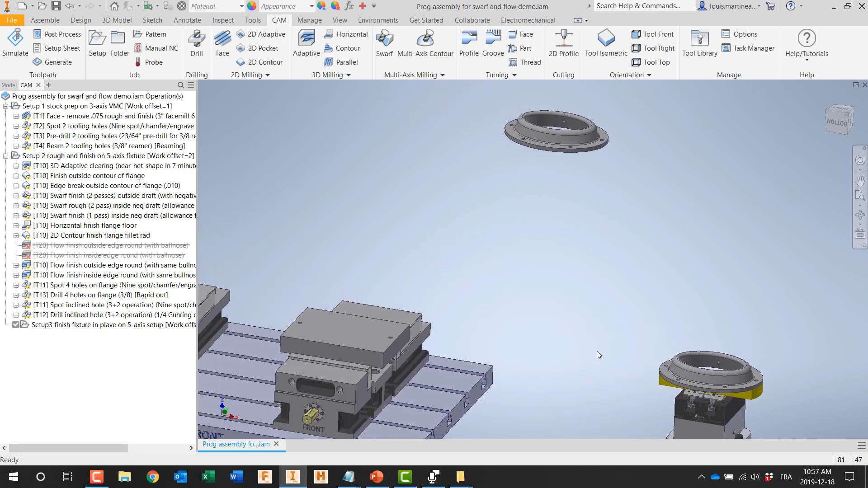
Step: Inspect the standalone flange part up close, and view it together with the vises and the 5-axis fixture
middle_drag(458, 274, 400, 435)
scroll(488, 301, up, 5)
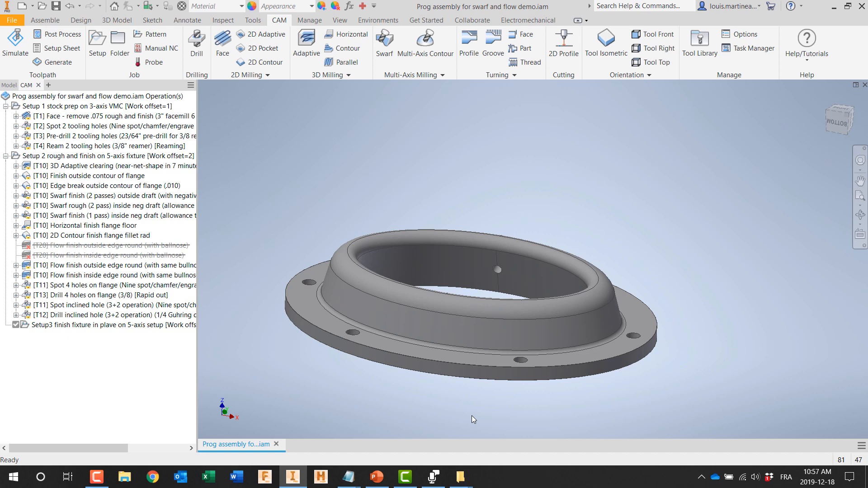
scroll(471, 415, down, 5)
middle_drag(471, 416, 451, 220)
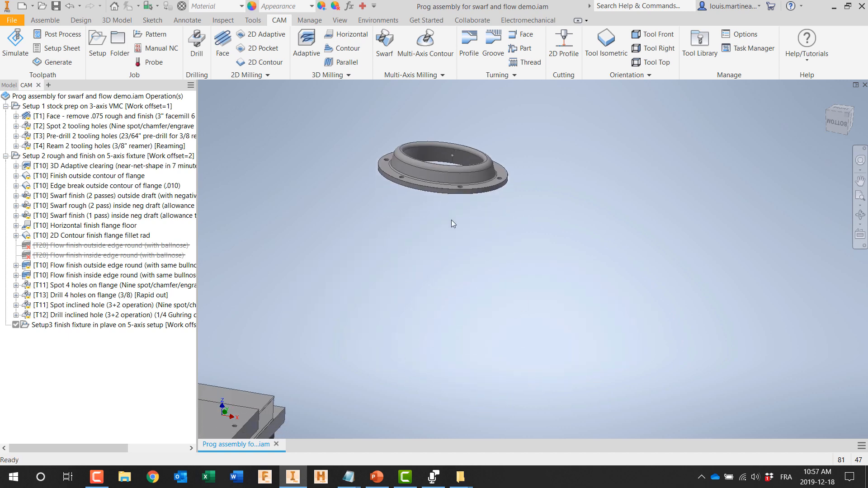
scroll(454, 231, down, 3)
middle_drag(427, 312, 521, 305)
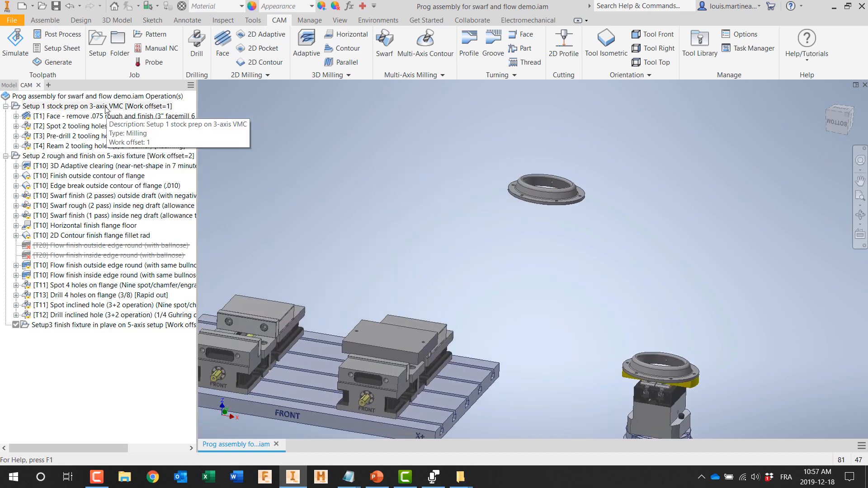
Step: Highlight Setup 1 stock prep on 3-axis VMC and examine its stock block in the vise
click(105, 110)
scroll(339, 285, up, 3)
middle_drag(339, 286, 318, 193)
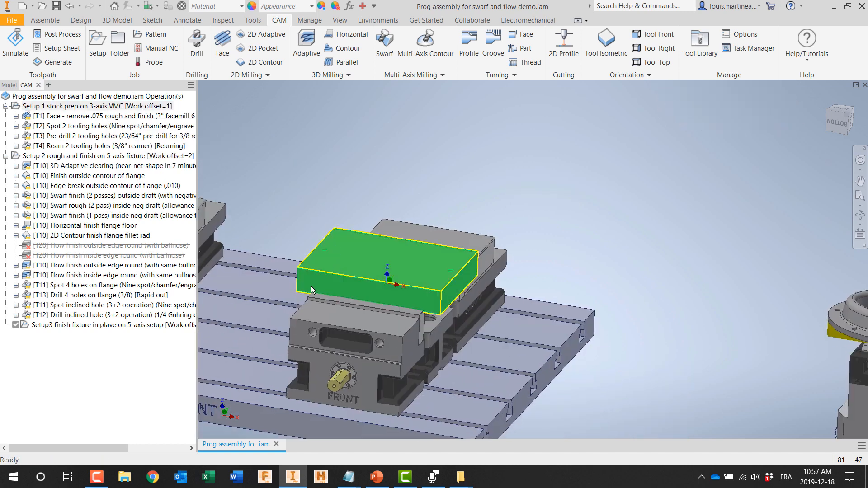
Step: Highlight Setup 2 rough and finish on 5-axis fixture, examine its stock from the side, and display the 3D Adaptive clearing toolpath
click(166, 158)
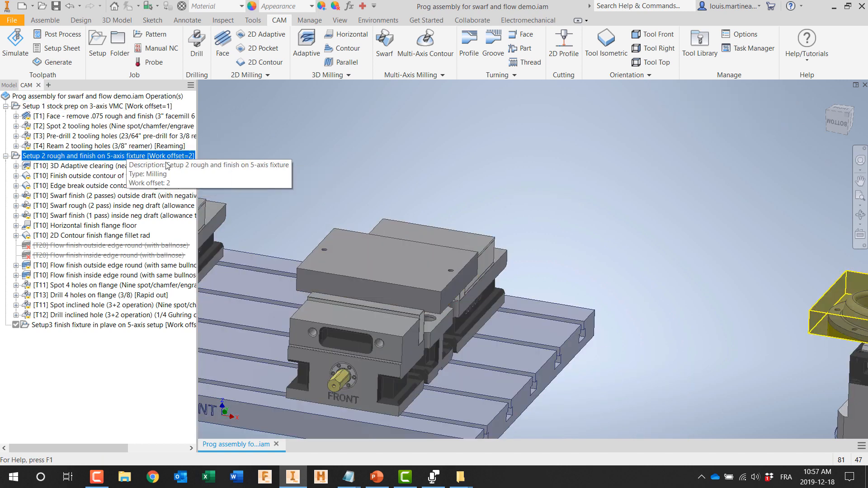
middle_drag(640, 184, 296, 148)
scroll(494, 299, up, 3)
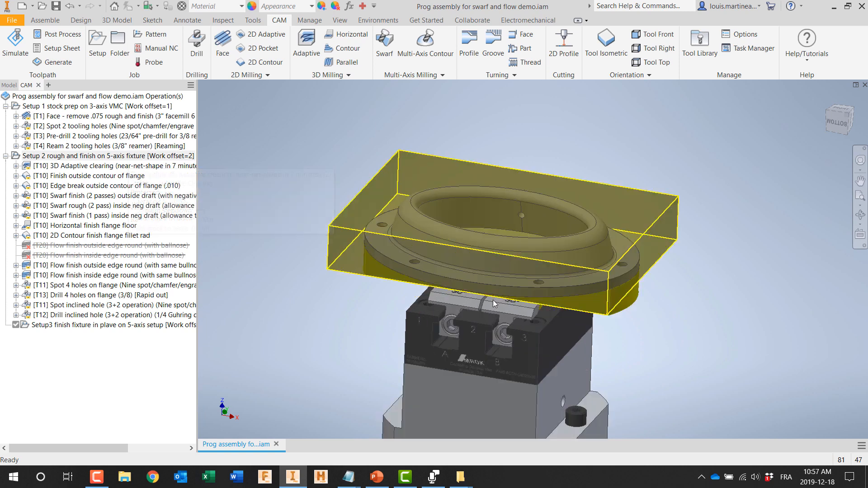
middle_drag(492, 300, 493, 301)
click(860, 235)
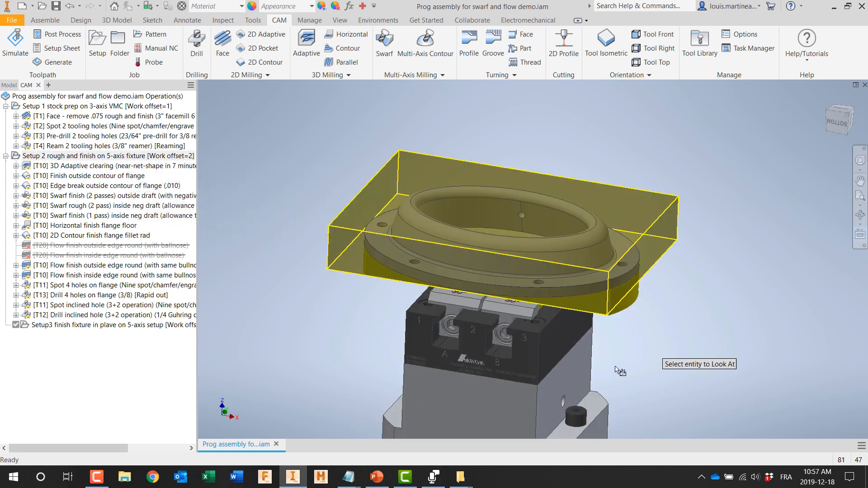
click(571, 369)
middle_drag(600, 142, 598, 267)
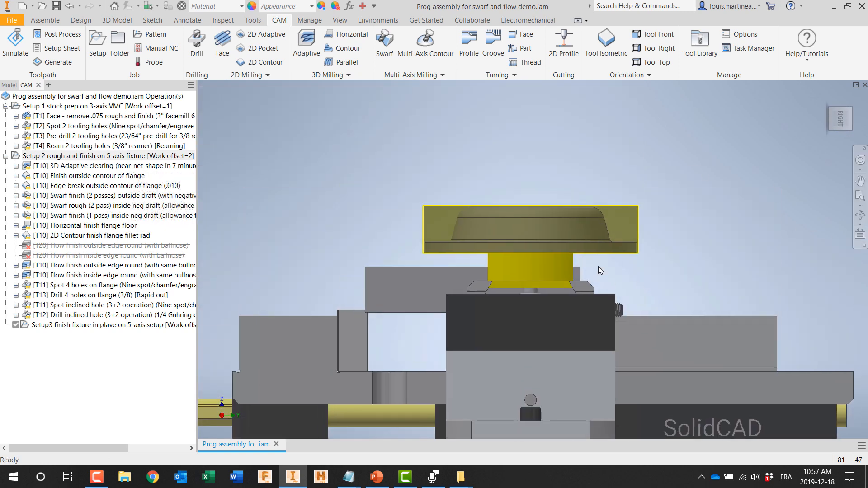
scroll(571, 261, up, 3)
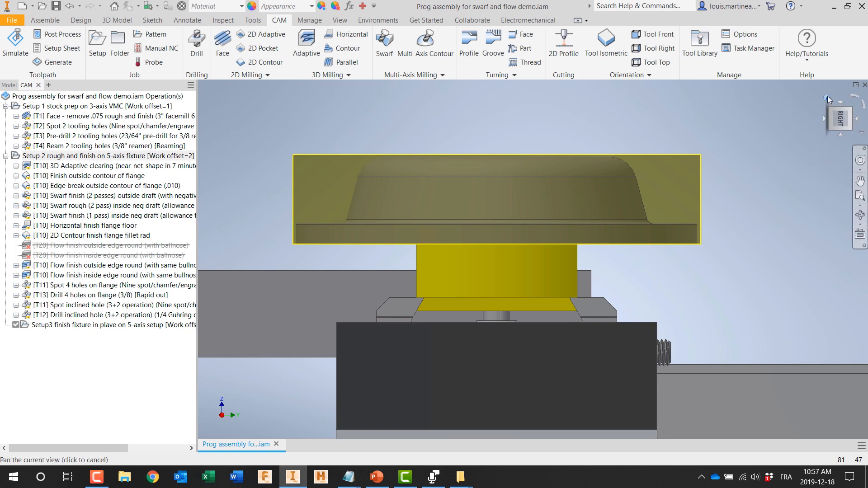
click(826, 98)
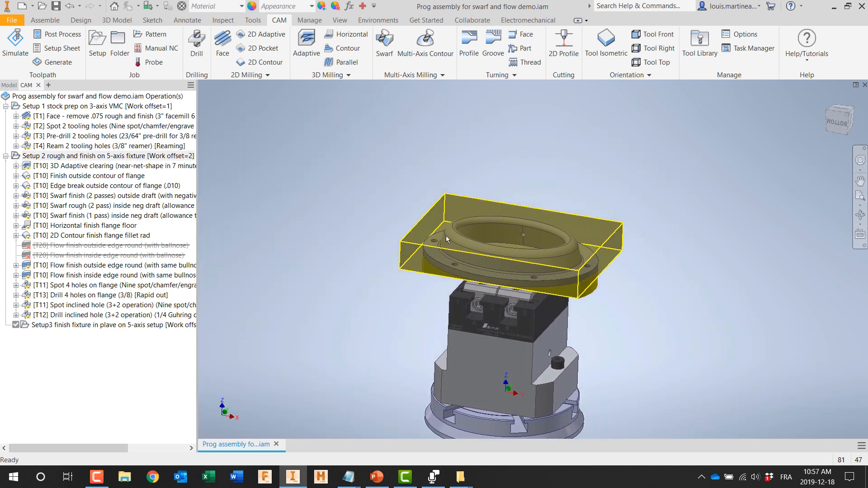
click(78, 167)
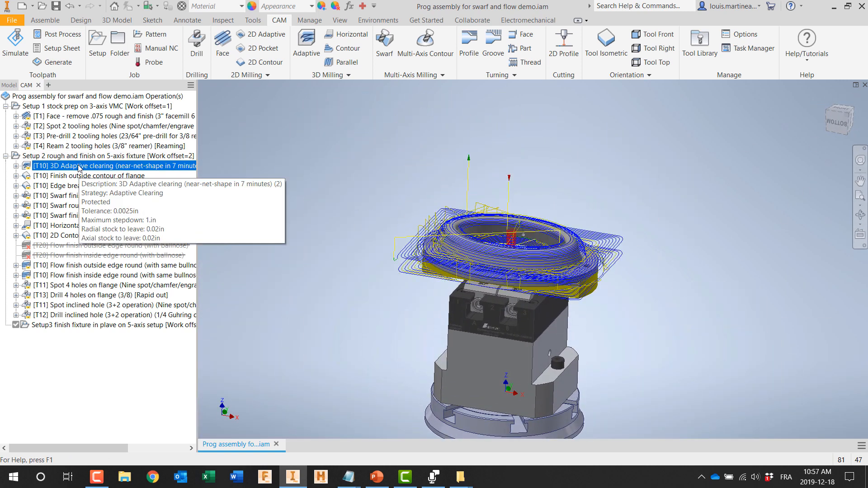
Step: Simulate the 2-pass outside draft and 1-pass inside negative draft swarf finish operations together, speeding up the playback, and close the simulation
click(70, 196)
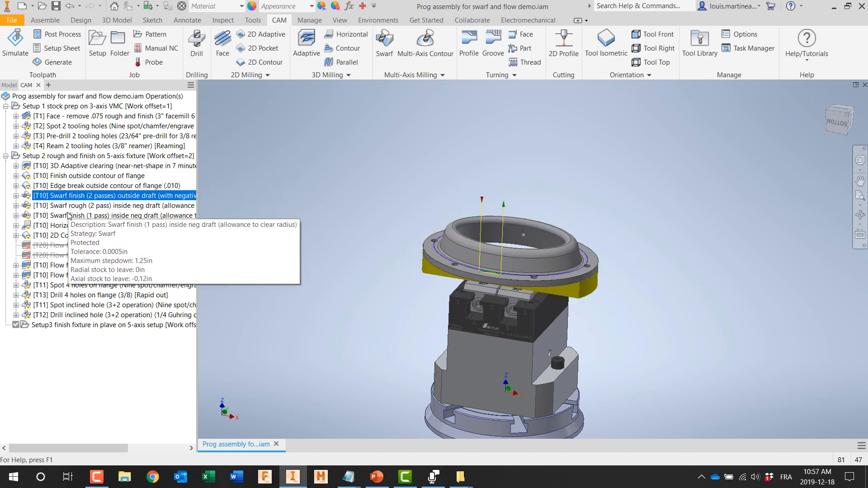
ctrl+click(69, 216)
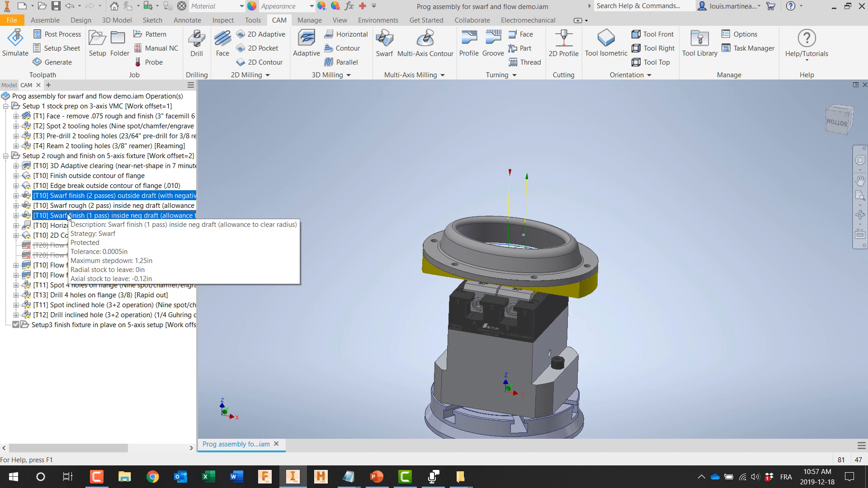
right_click(69, 215)
click(89, 242)
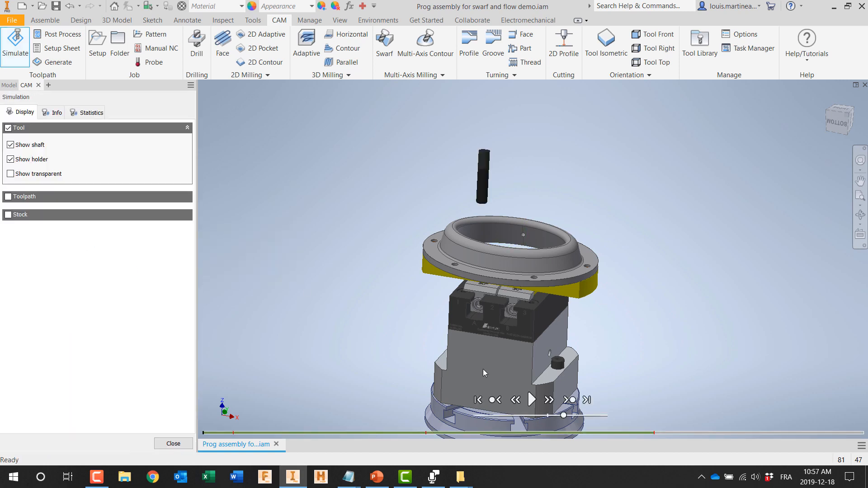
click(531, 399)
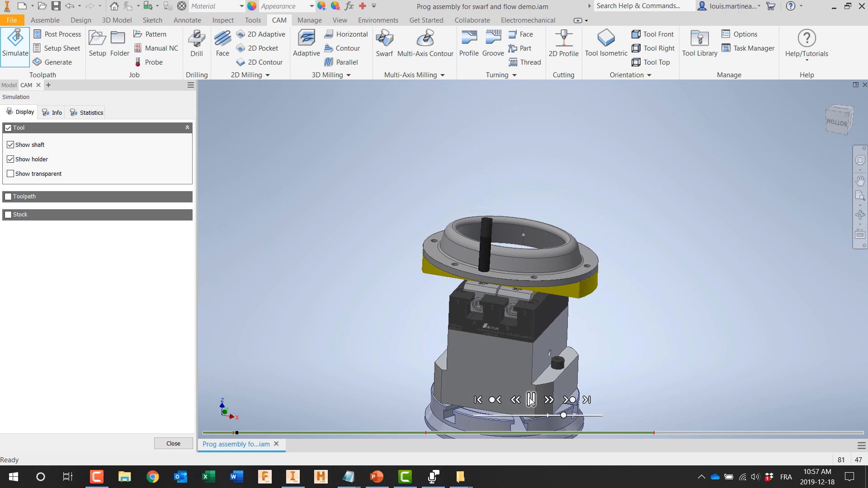
scroll(527, 318, down, 3)
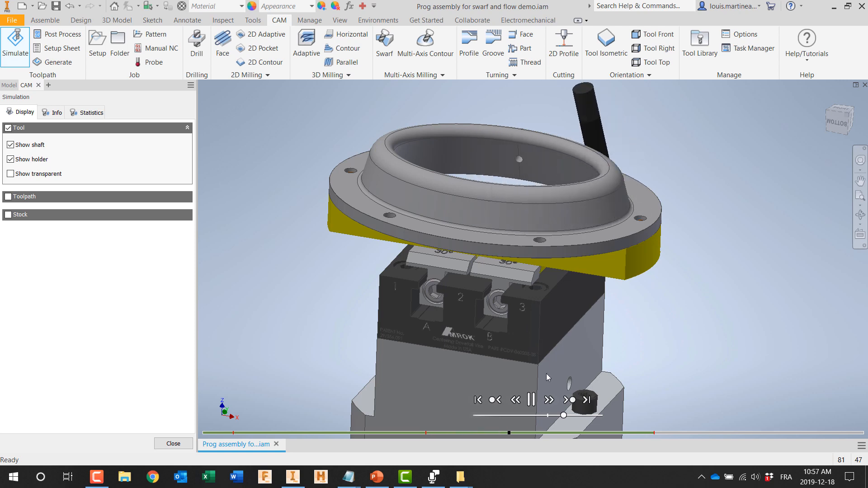
drag(563, 415, 588, 414)
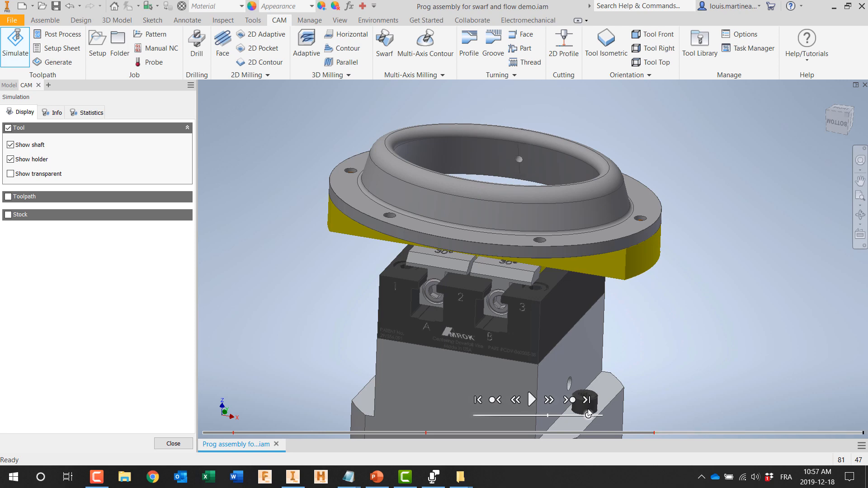
scroll(561, 314, down, 3)
middle_drag(563, 318, 588, 367)
scroll(597, 379, up, 5)
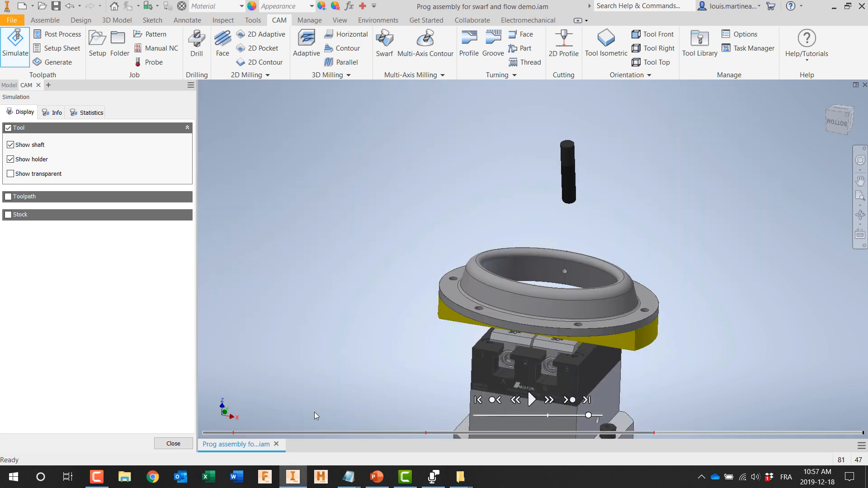
click(172, 444)
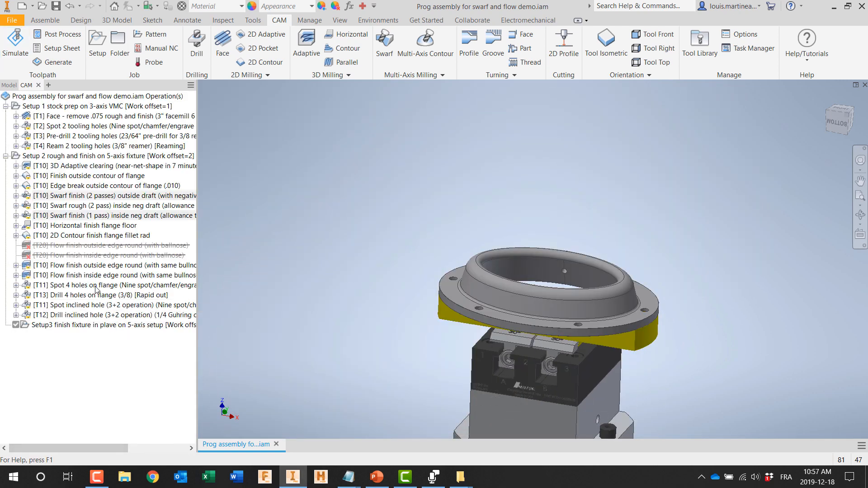
Step: Display the toolpath of the active bullnose Flow finish outside edge round operation and examine it up close
click(90, 266)
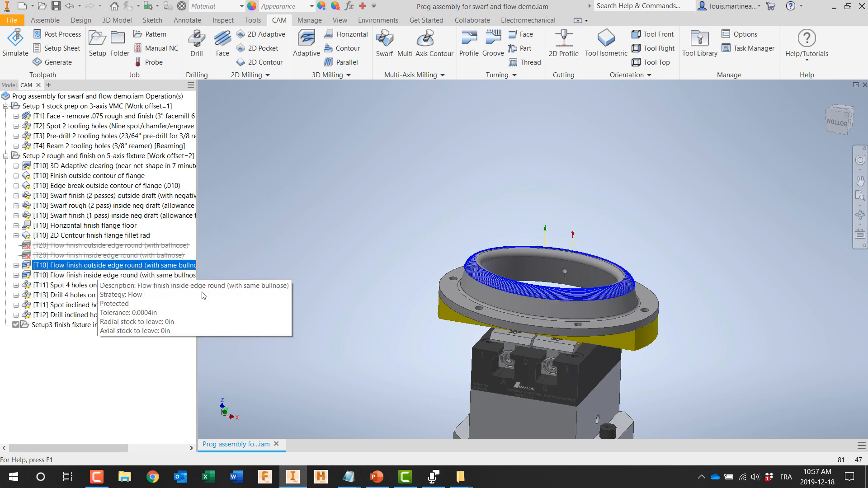
scroll(395, 308, up, 3)
middle_drag(481, 316, 342, 301)
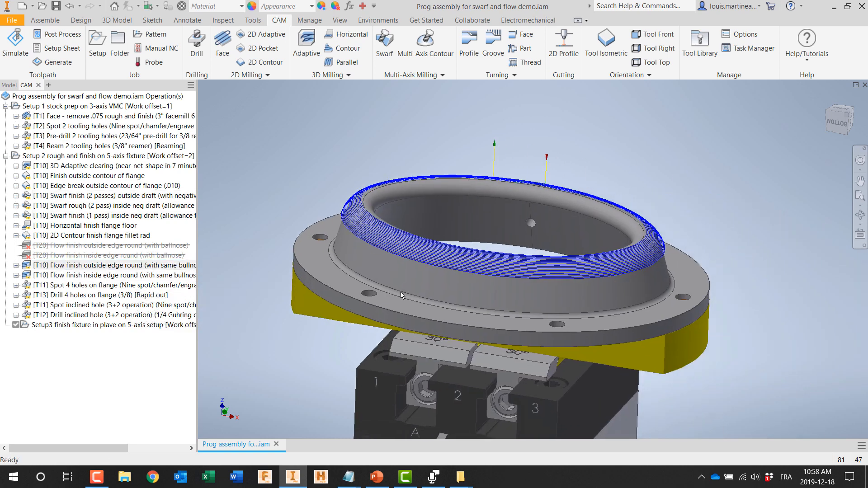
Step: Simulate the bullnose Flow finish outside edge round operation at increased playback speed, and close the simulation
right_click(145, 268)
click(183, 51)
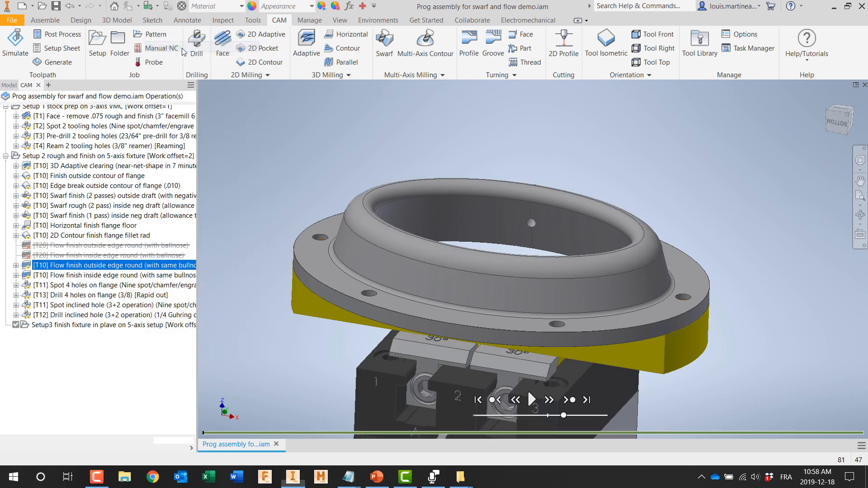
click(532, 400)
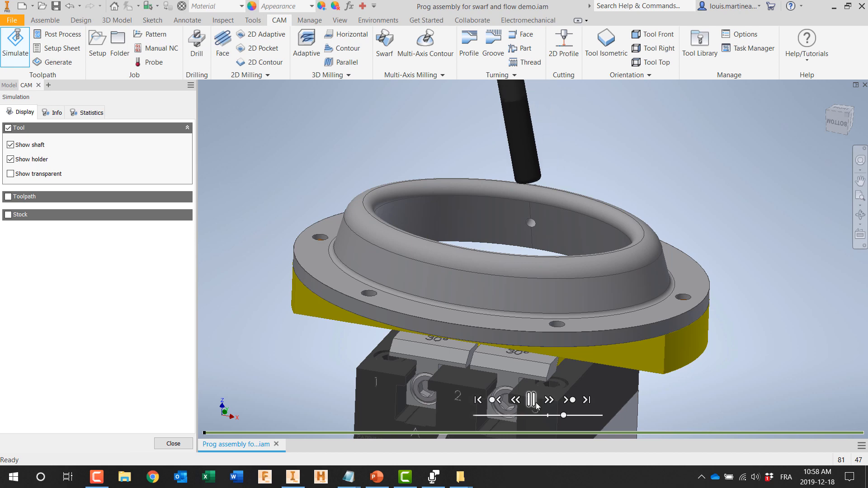
drag(564, 415, 593, 416)
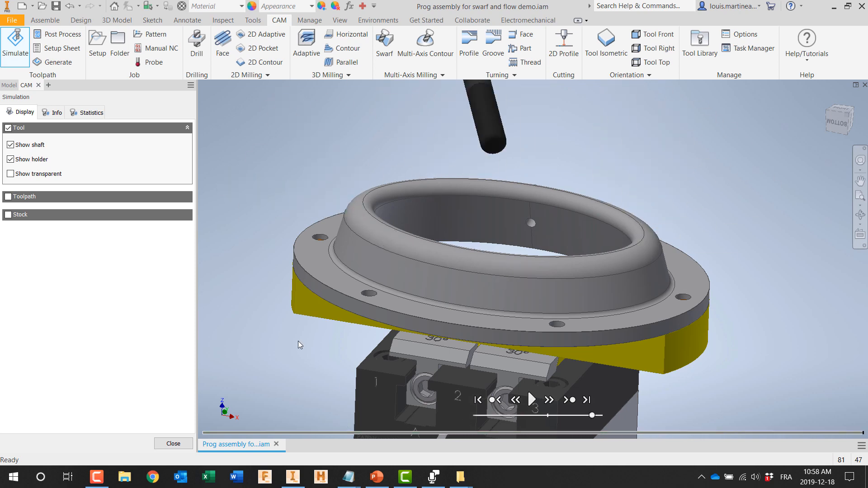
middle_drag(297, 341, 322, 366)
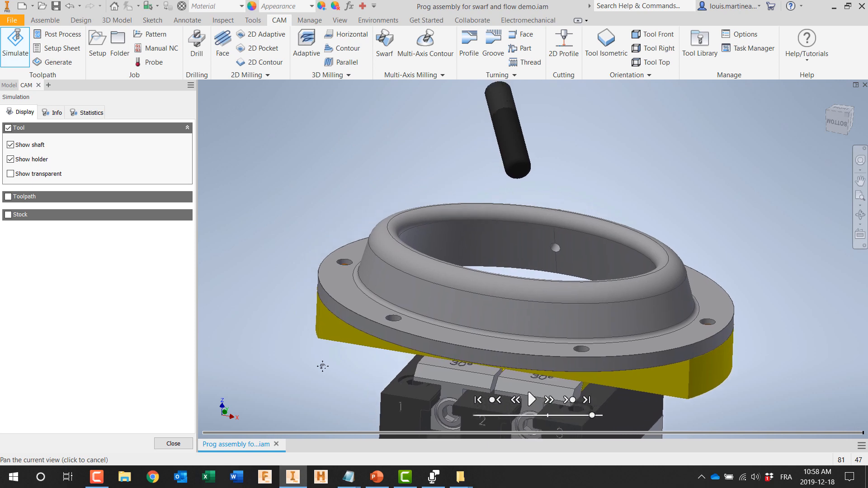
click(160, 445)
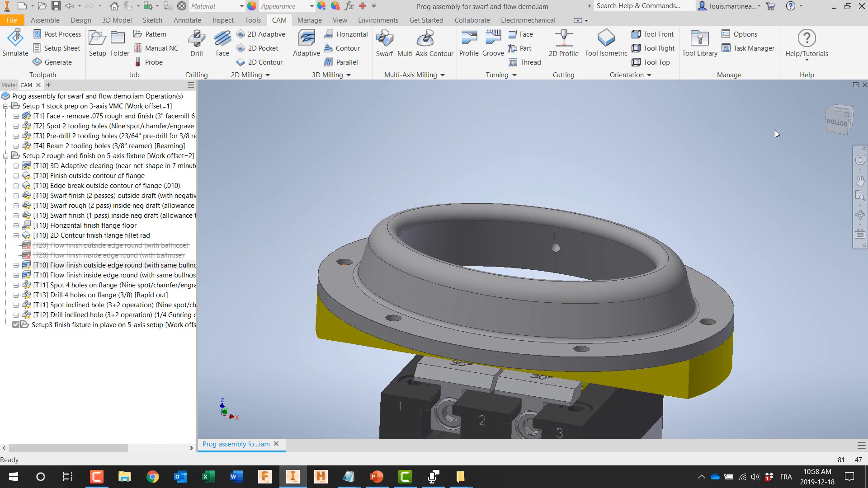
Step: Close the swarf and flow demo assembly
click(864, 85)
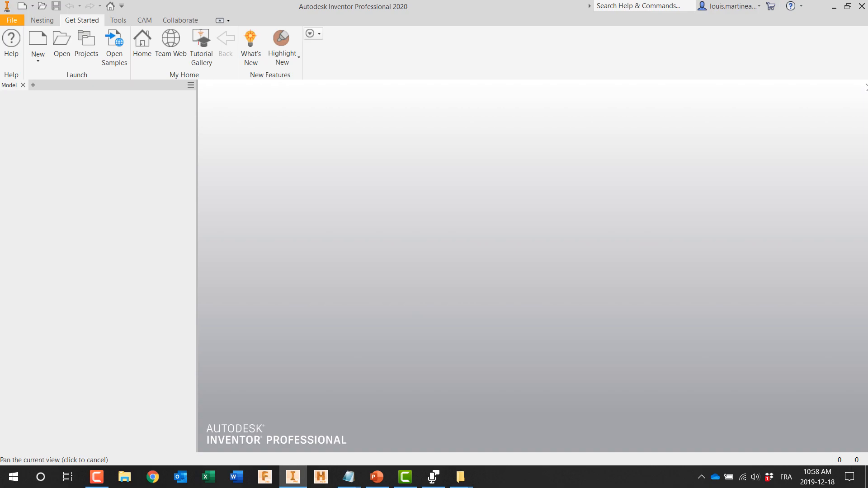
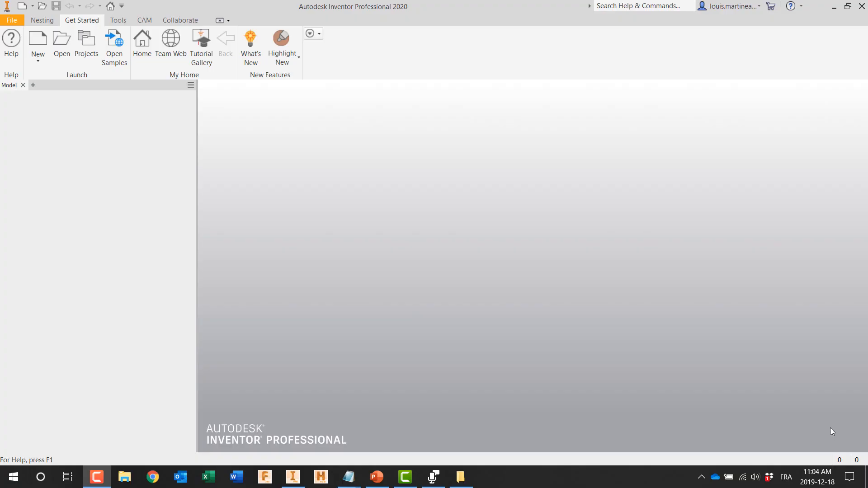
Step: Open Interface demo vise programming assembly-backup-1.iam and examine the small holes on the finished part's sloped faces
click(61, 45)
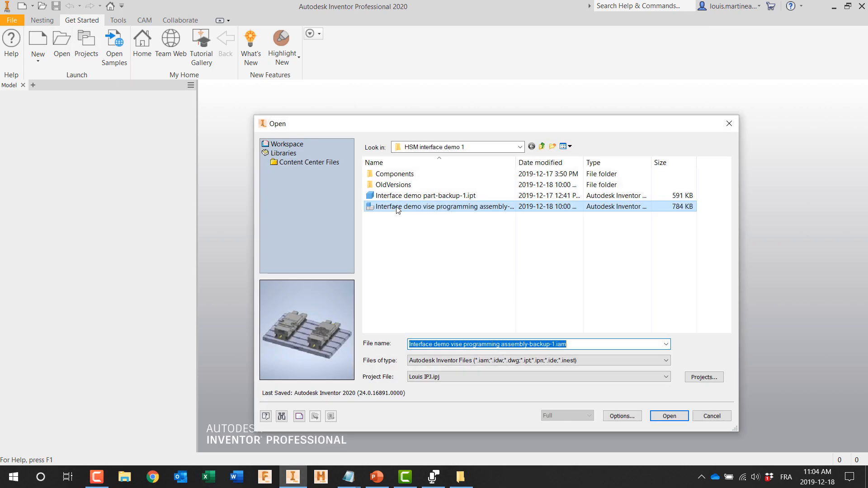
double_click(431, 207)
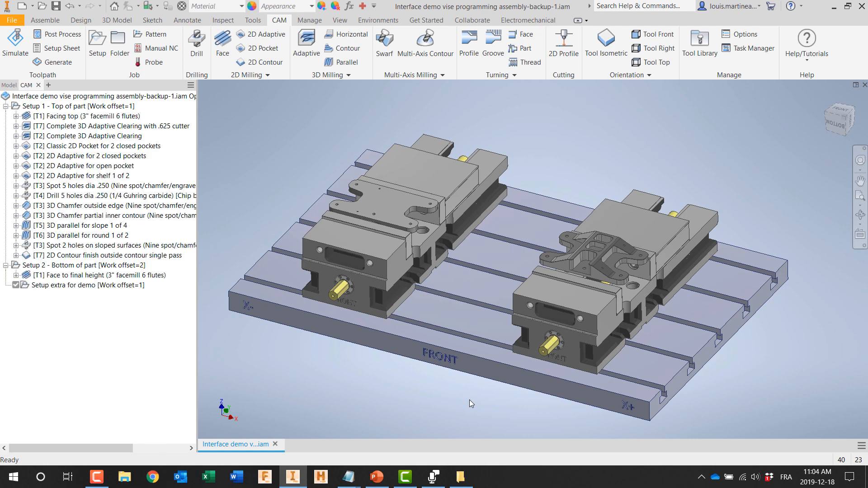
scroll(632, 275, up, 5)
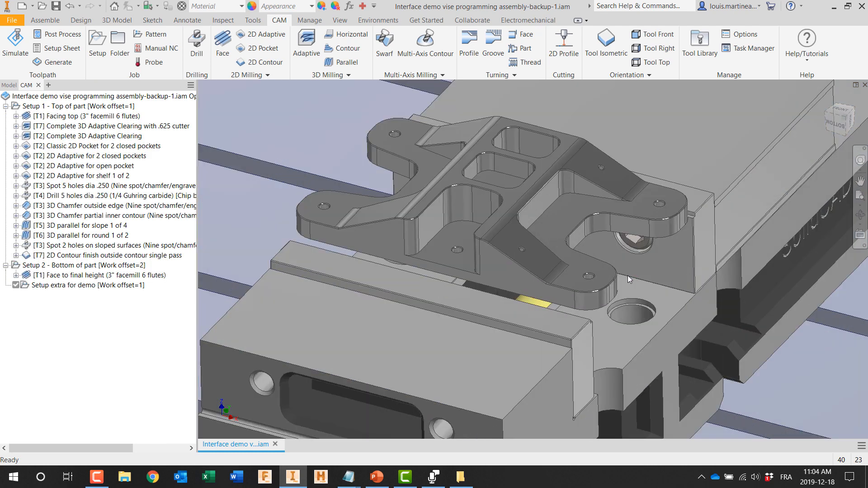
scroll(596, 262, up, 3)
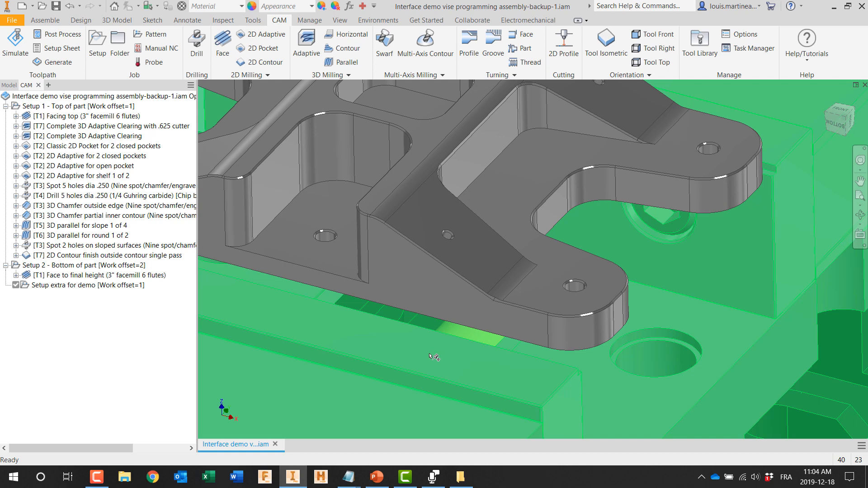
middle_drag(434, 357, 409, 417)
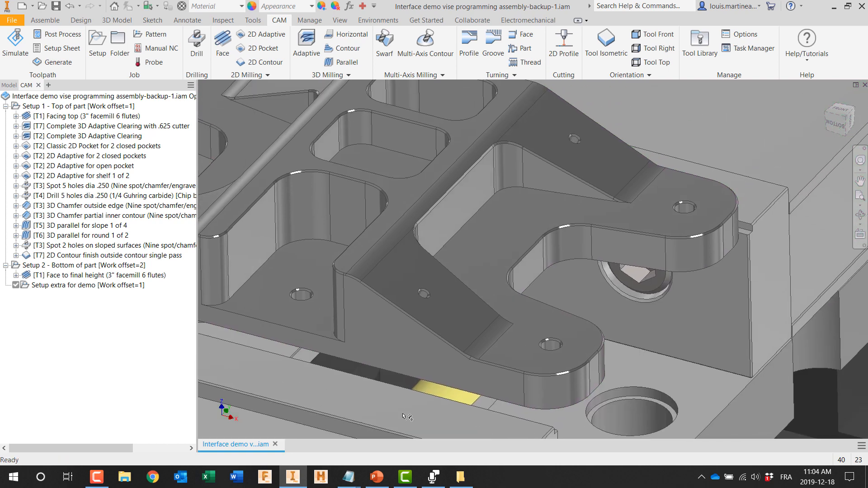
scroll(407, 417, down, 3)
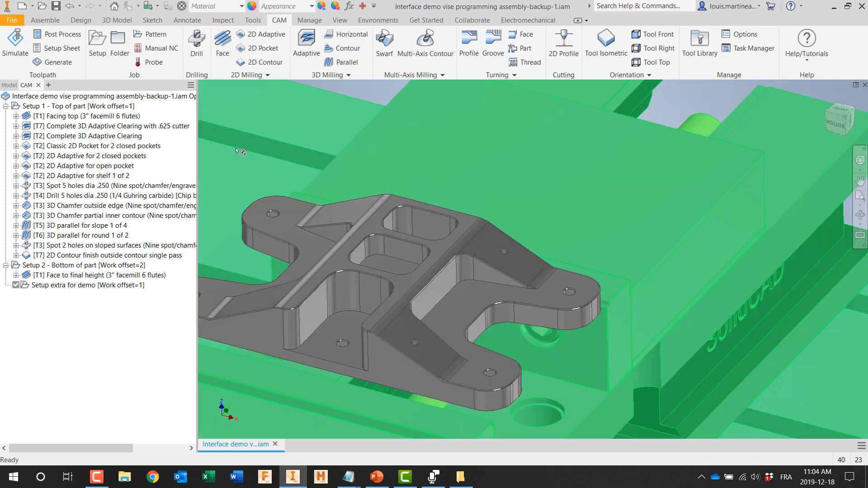
Step: Start a Drill operation with tool #3, the 1/2" 45° chamfer mill for spotting, chamfering and engraving
click(197, 50)
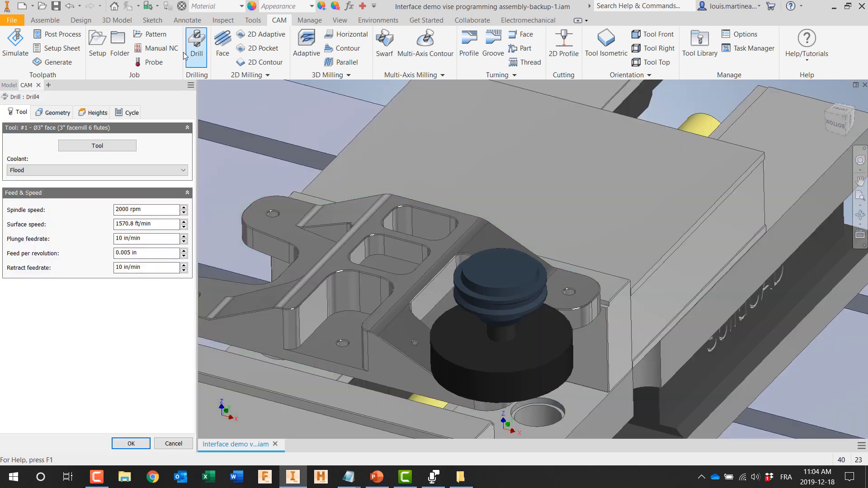
click(103, 148)
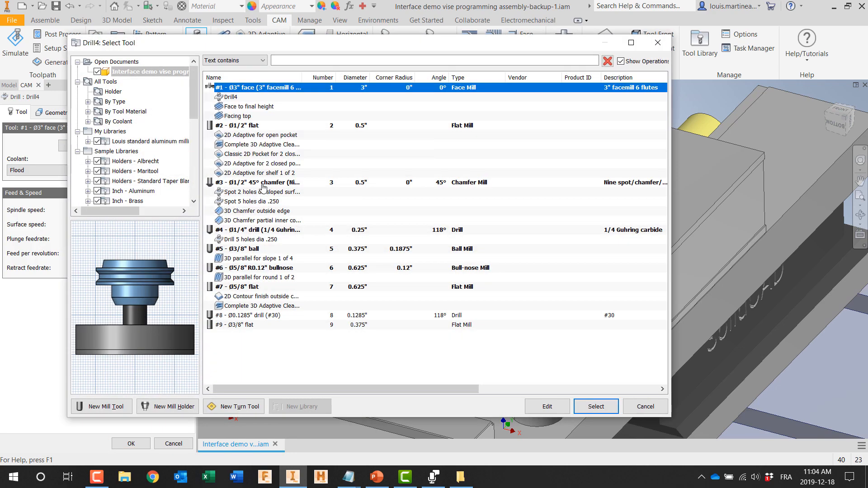
click(263, 183)
click(589, 404)
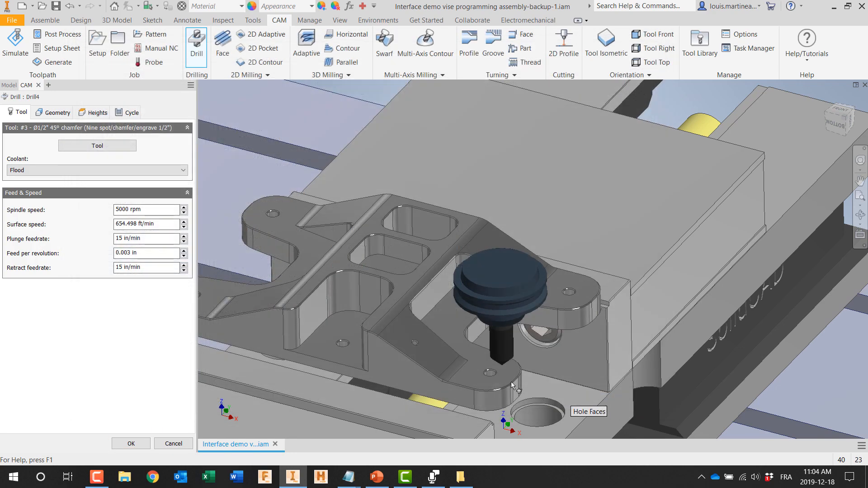
Step: Enable a custom tool orientation for the drilling and align its Z axis with the small hole on the near sloped face
scroll(511, 381, up, 6)
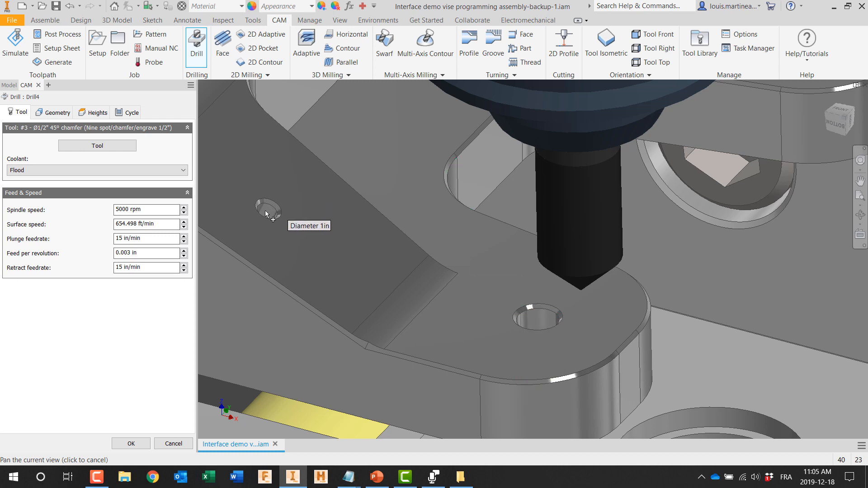
click(54, 112)
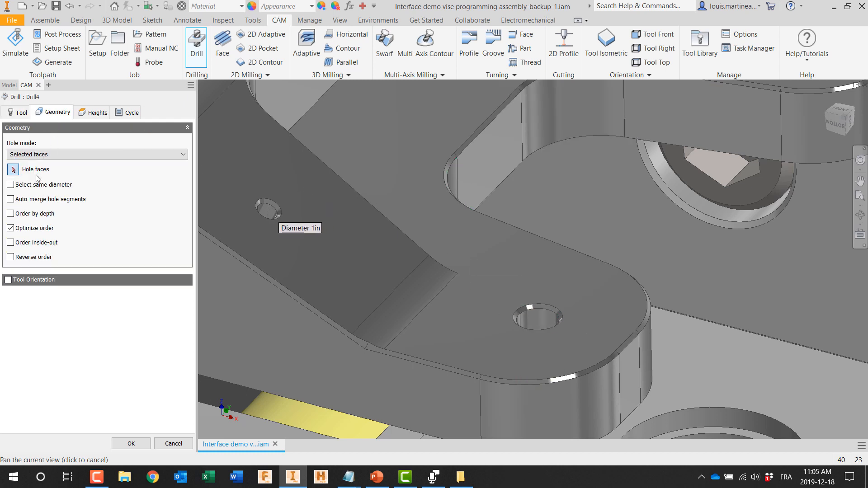
click(8, 280)
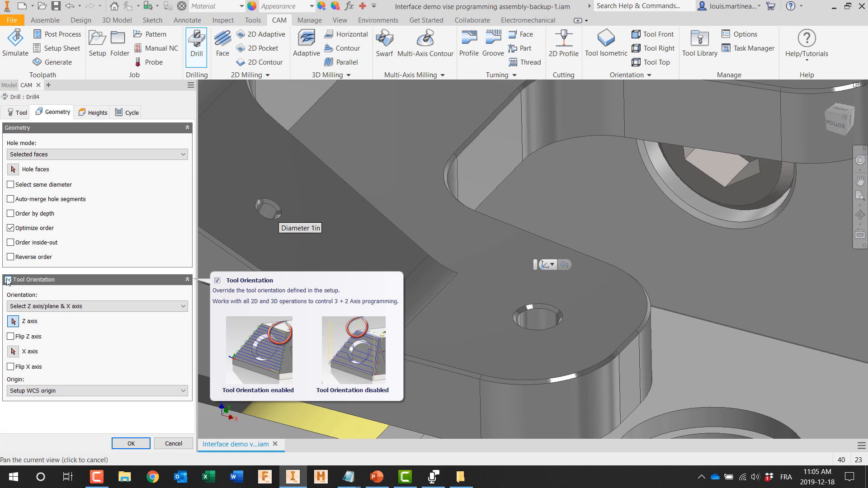
click(269, 214)
scroll(332, 229, up, 3)
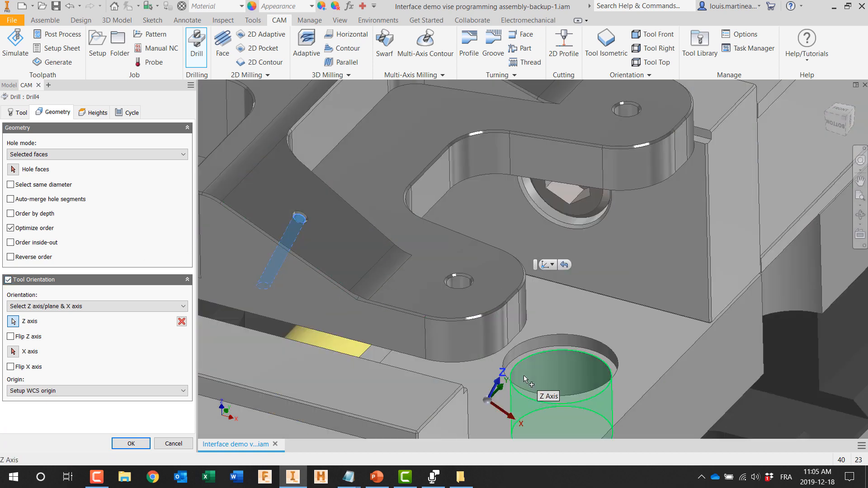
middle_drag(409, 249, 532, 312)
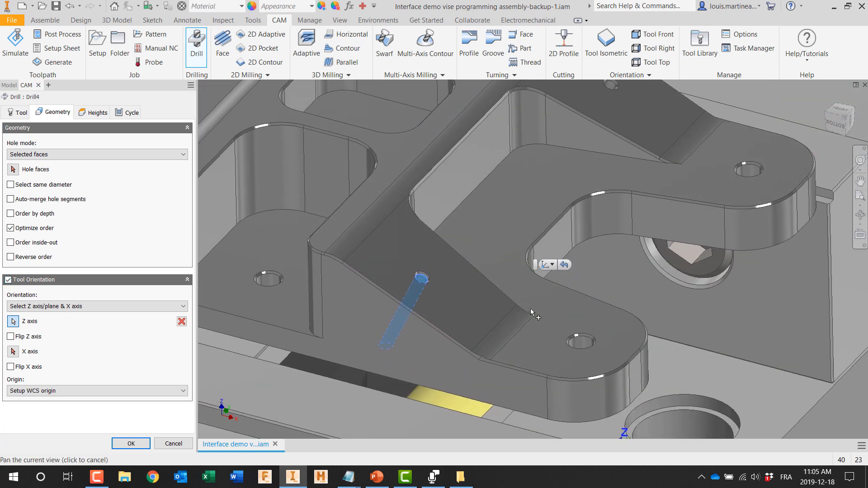
Step: Select the small sloped-face hole for drilling, include all holes of the same diameter, and finish the operation after checking it in a front view
scroll(531, 312, up, 3)
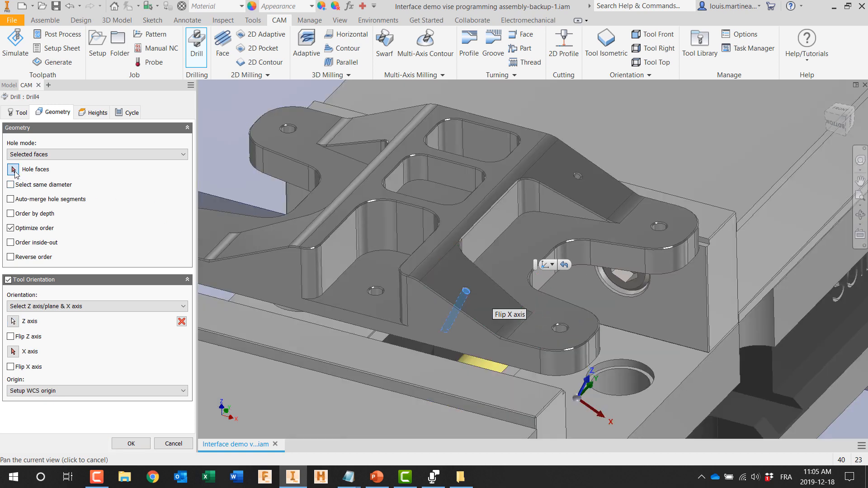
scroll(484, 283, down, 3)
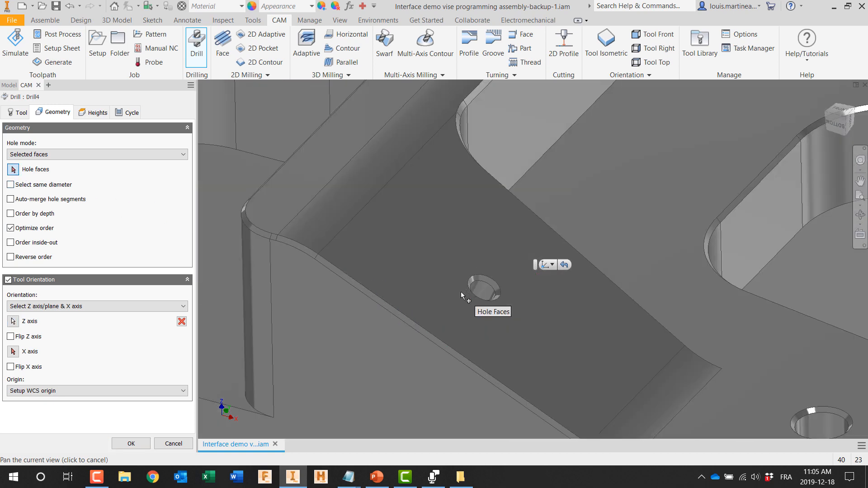
click(485, 283)
scroll(484, 283, up, 3)
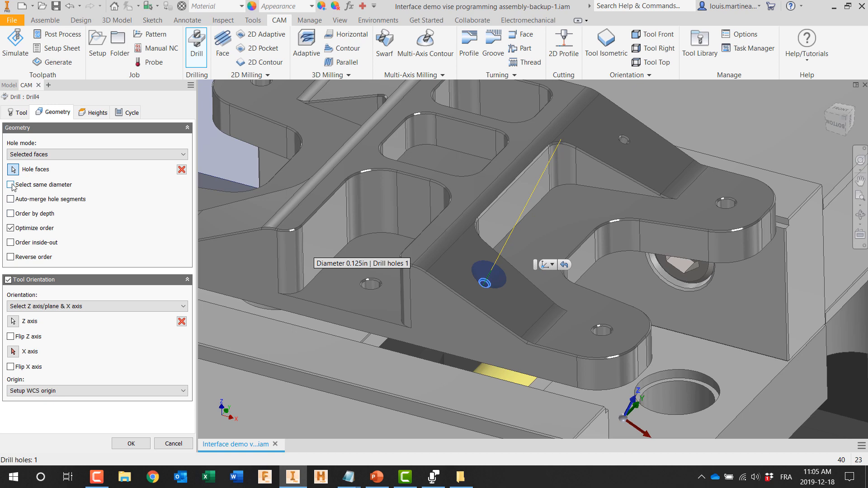
click(10, 185)
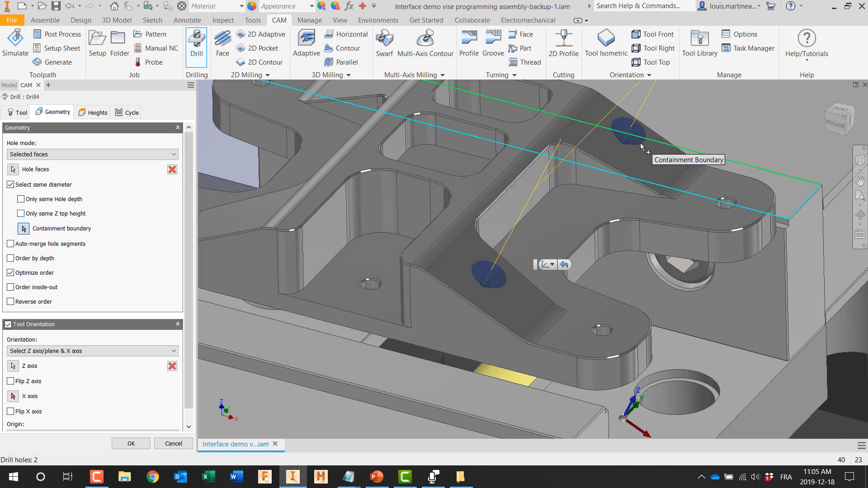
click(860, 234)
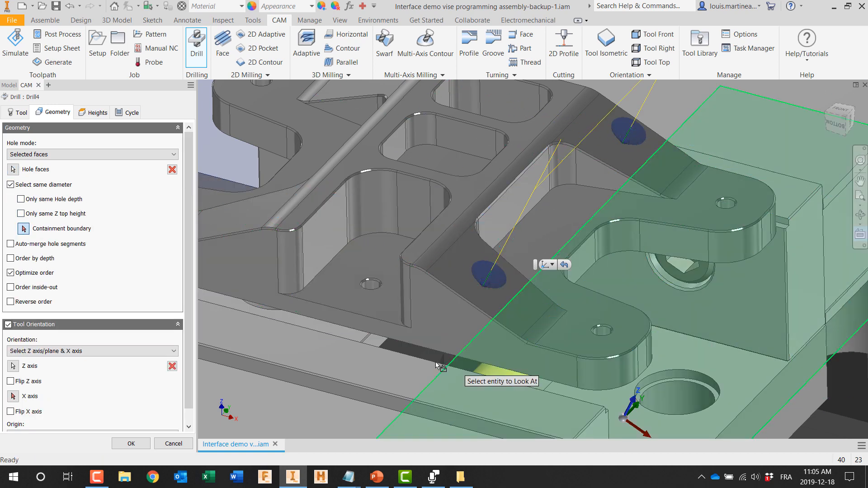
click(458, 340)
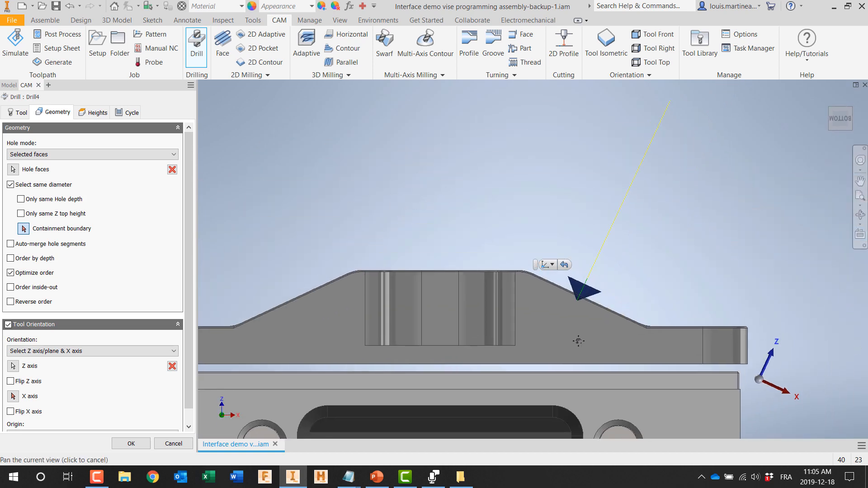
click(130, 443)
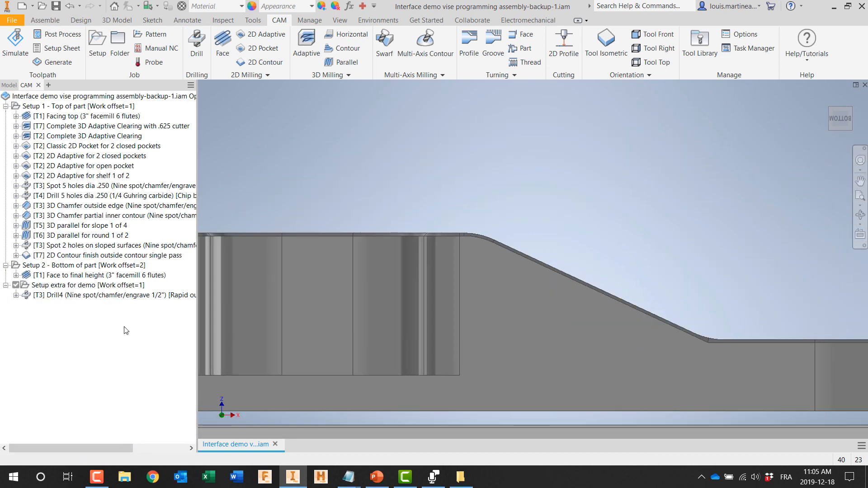
Step: Post-process the new sloped-hole drill operation as program 4001 with the machine's axis configuration set to 5-axis AC table-table
click(123, 297)
right_click(123, 297)
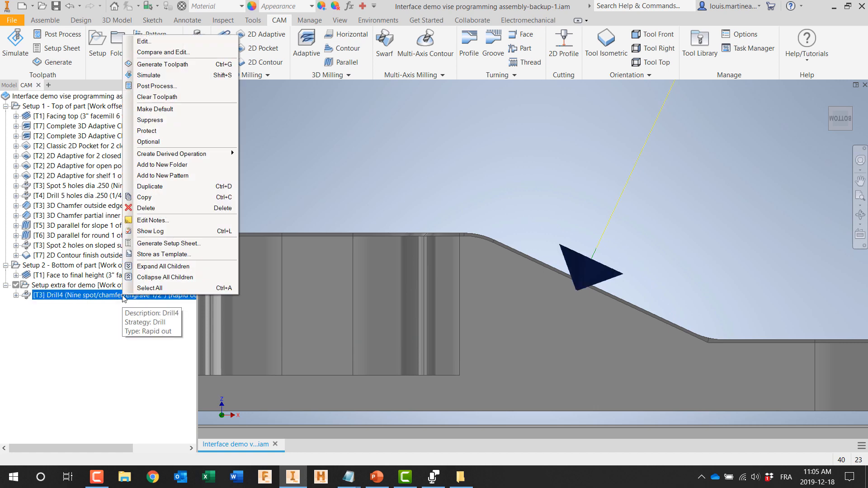
click(160, 86)
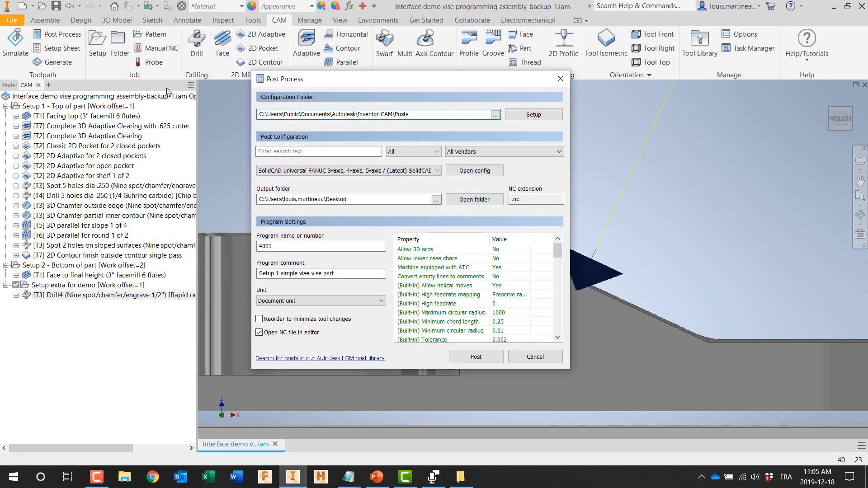
drag(557, 251, 559, 292)
click(511, 285)
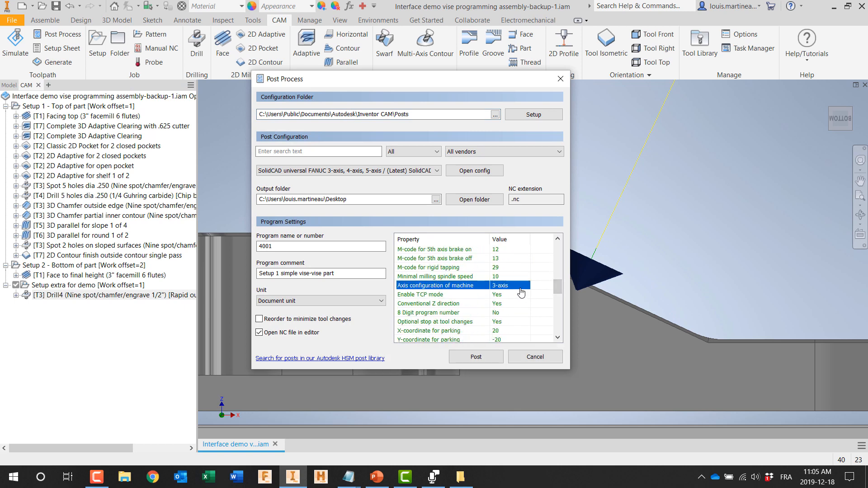
click(511, 285)
click(515, 321)
click(492, 359)
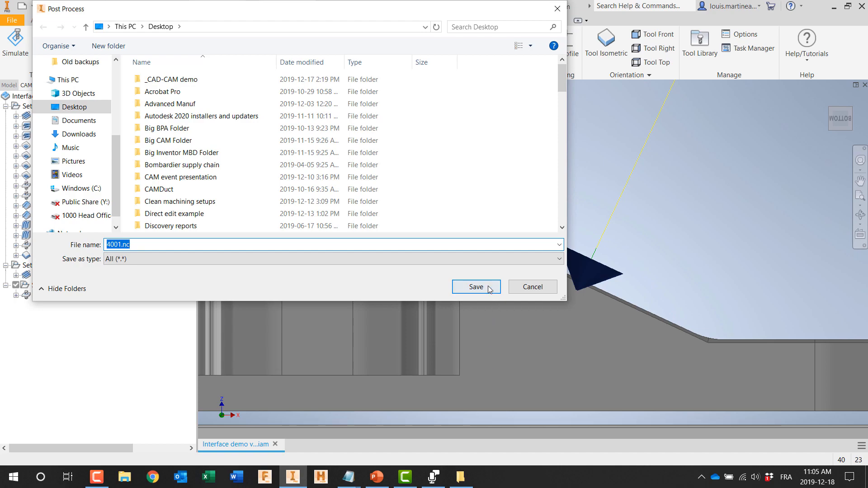
click(487, 286)
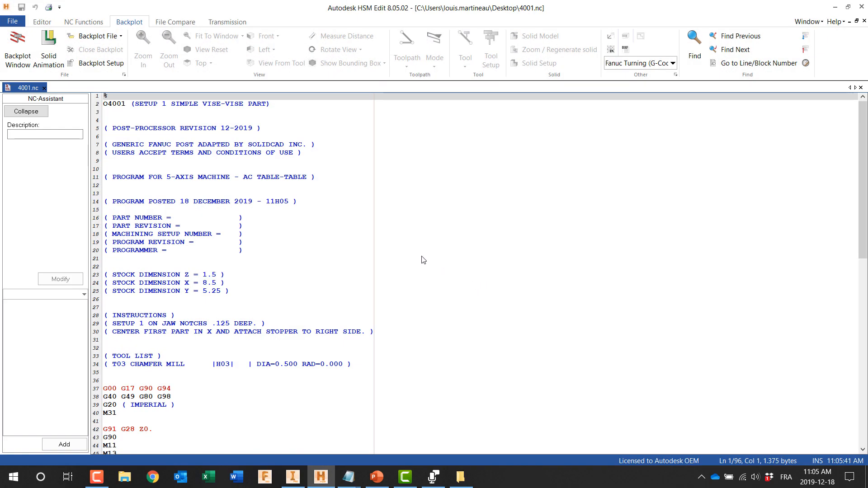
Step: Review the posted 4001.nc code down to the drilling operation's A and C rotary moves, and close the NC editor
scroll(301, 252, down, 8)
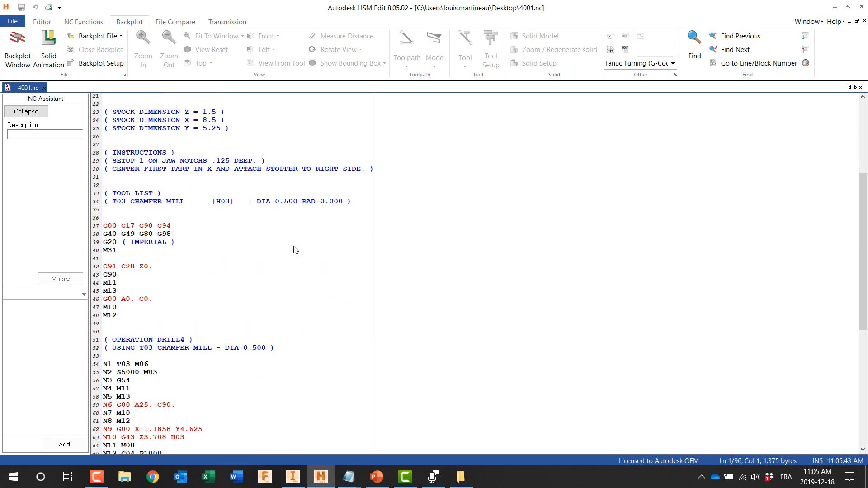
scroll(295, 249, down, 3)
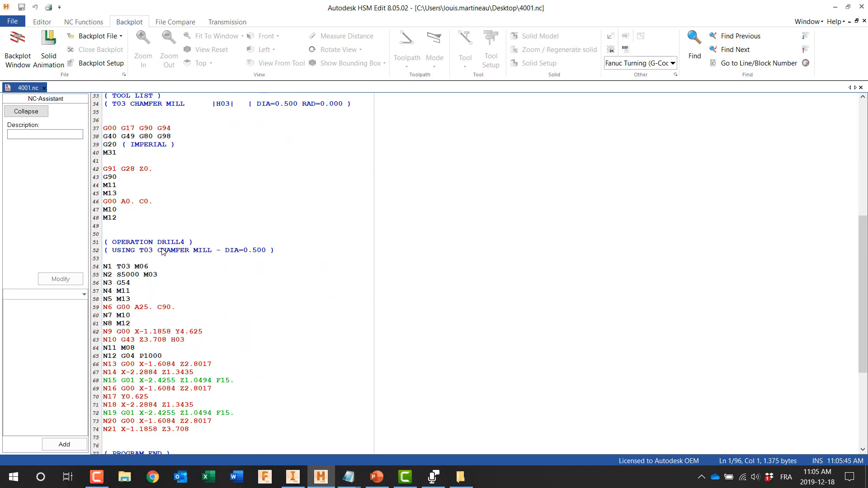
scroll(185, 272, down, 2)
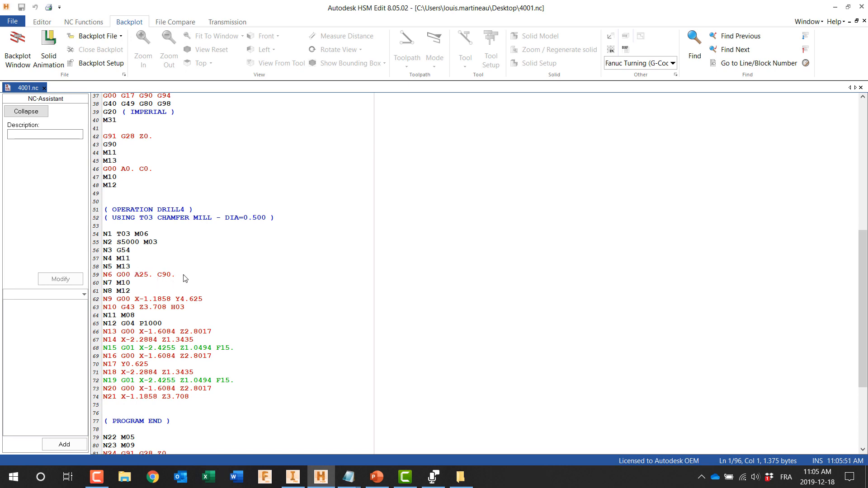
click(862, 7)
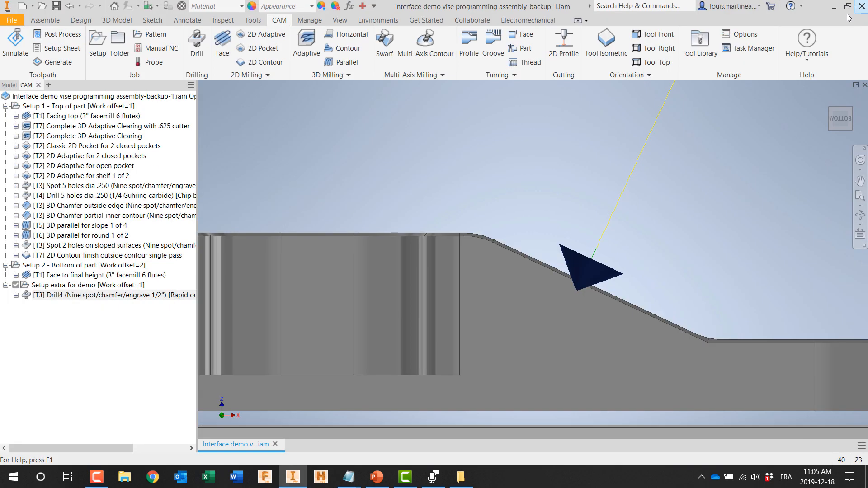
Step: Close the vise programming assembly, and open Turned part in chuck.iam with its CAM operations and the turned part in close view
click(865, 85)
click(421, 259)
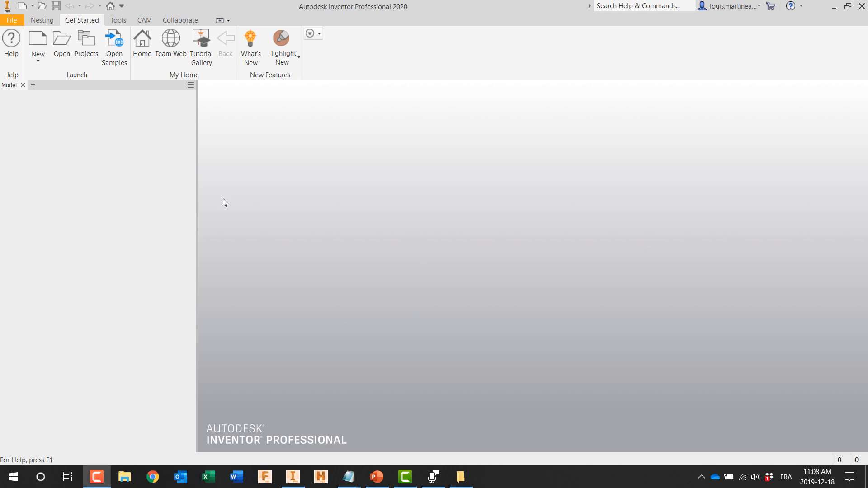
click(64, 50)
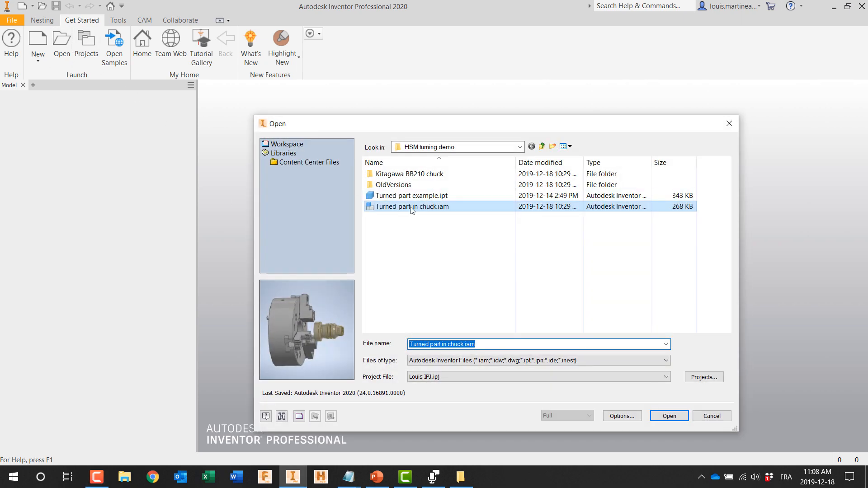
double_click(413, 207)
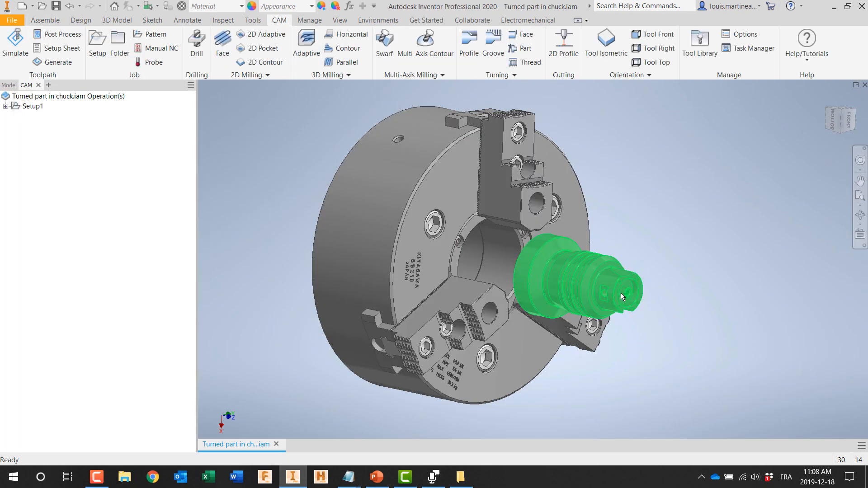
scroll(620, 293, up, 6)
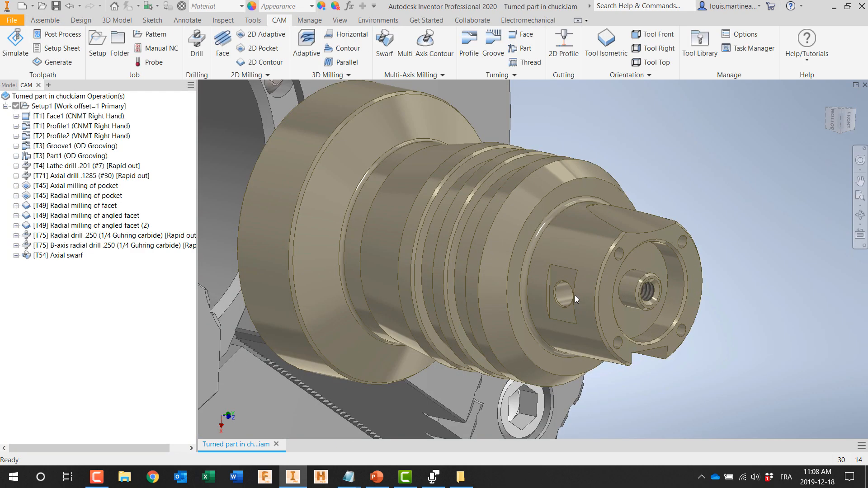
scroll(569, 294, up, 3)
scroll(569, 294, down, 3)
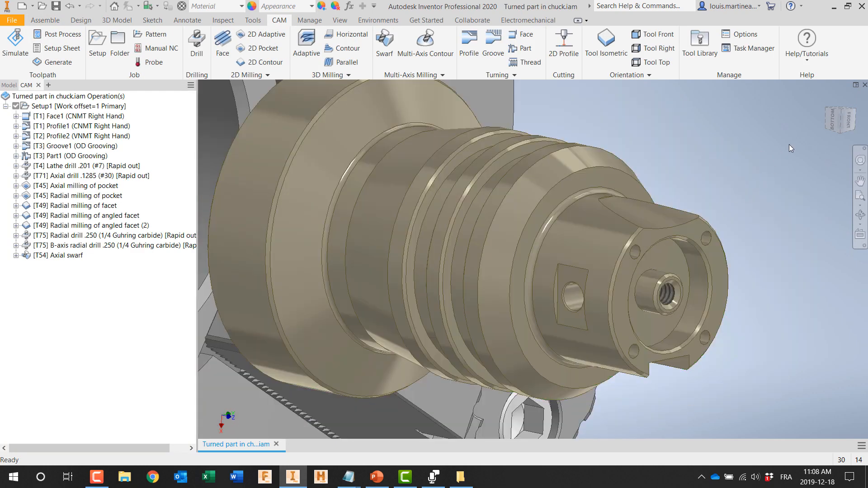
Step: Start a new drill operation for the turned part's side holes using tool #75, the Ø1/4" Guhring carbide drill
shift+middle_drag(741, 250, 662, 160)
middle_drag(716, 244, 847, 472)
middle_drag(632, 121, 644, 466)
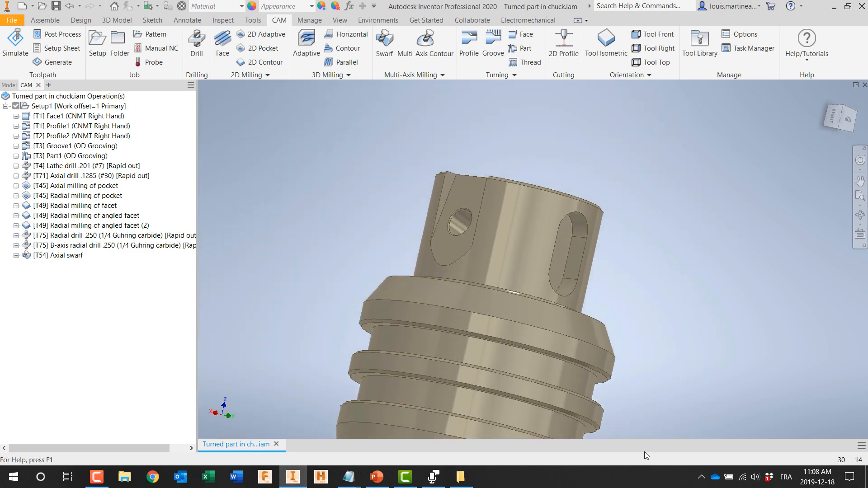
shift+middle_drag(508, 282, 381, 242)
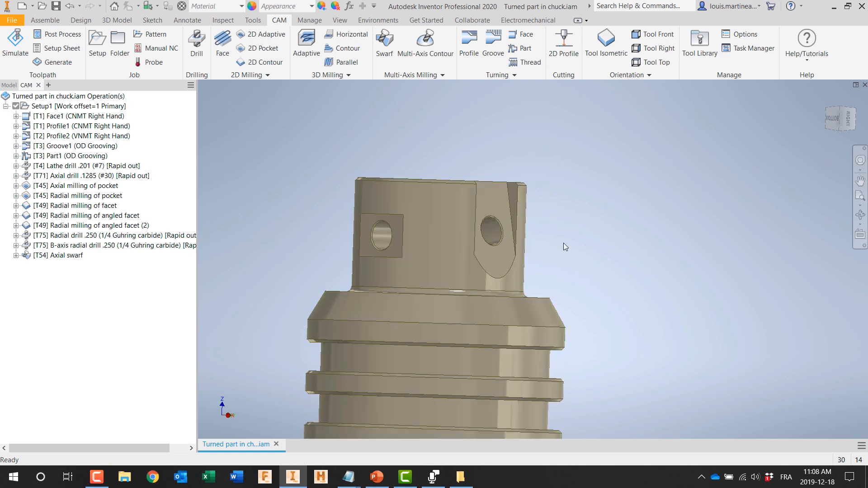
click(203, 54)
scroll(257, 116, down, 2)
middle_drag(301, 132, 365, 254)
click(106, 147)
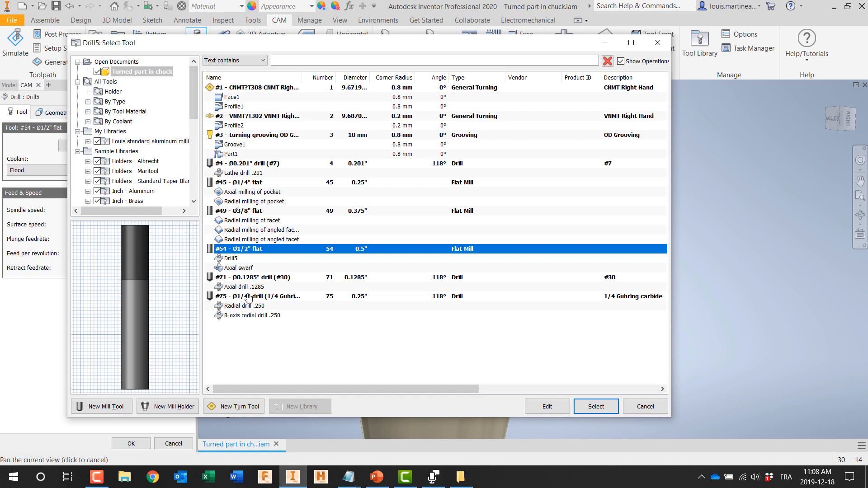
click(249, 296)
click(580, 406)
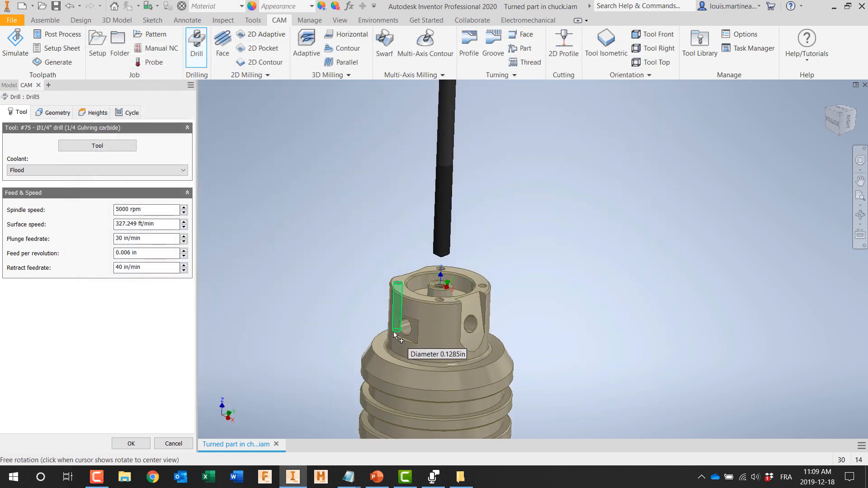
Step: Orient the drill's Z axis along the hole in the square side pocket, select that hole's face for drilling, and finish the operation
click(59, 113)
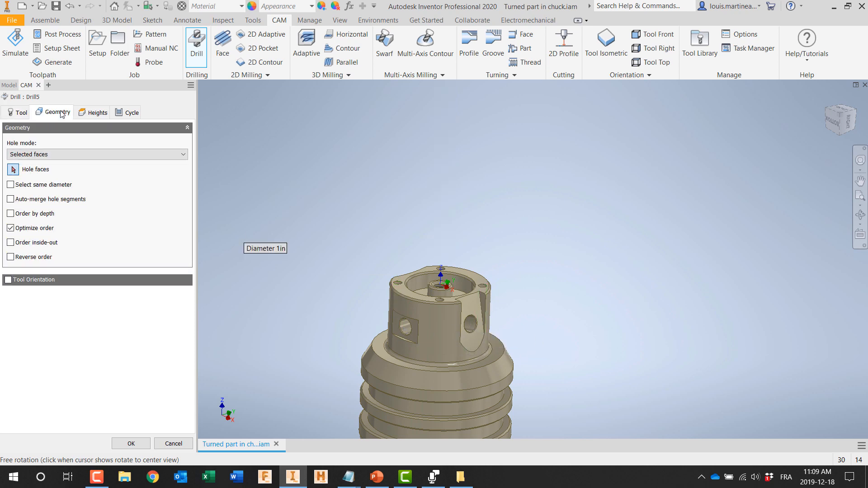
click(8, 280)
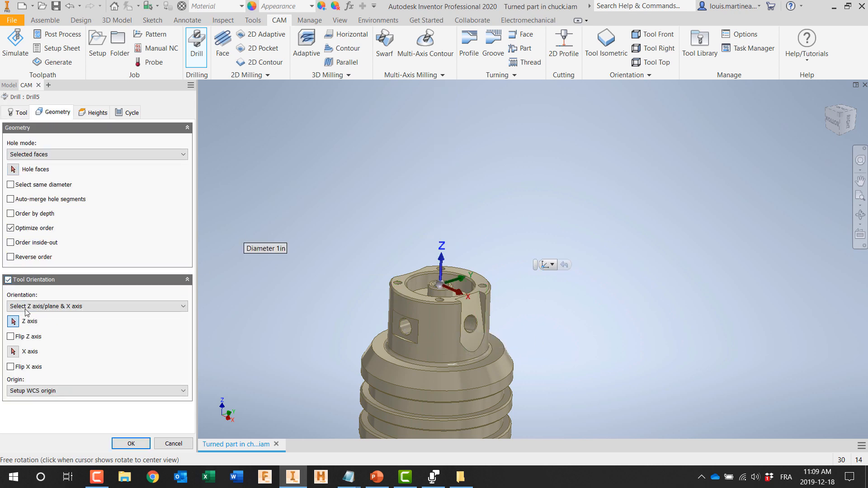
click(406, 328)
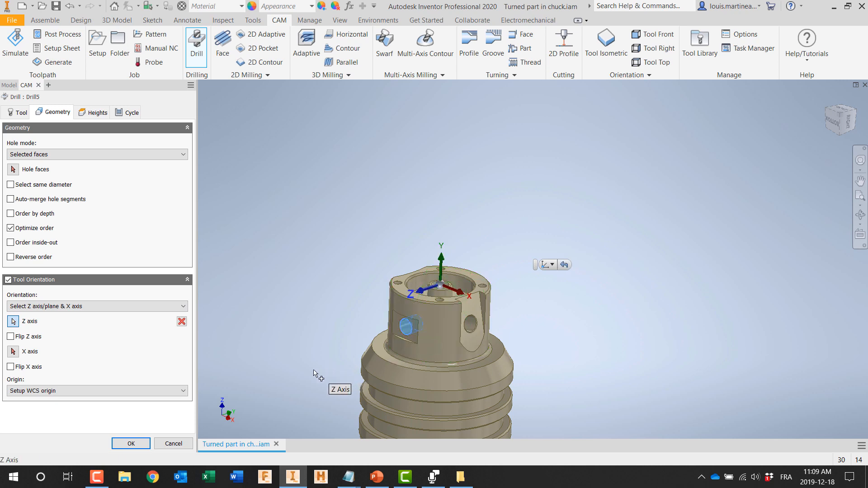
click(12, 169)
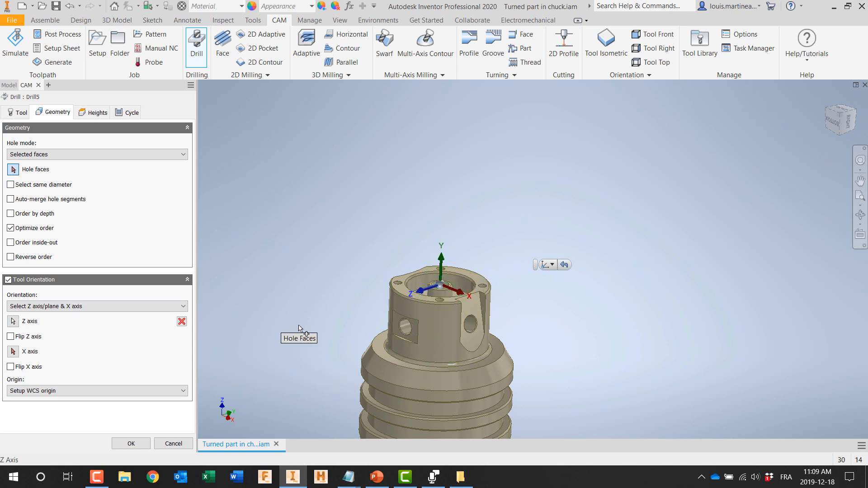
click(410, 329)
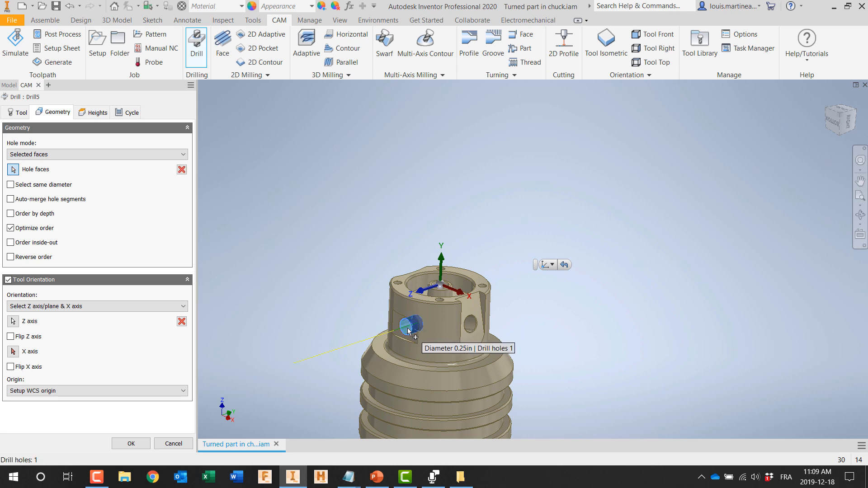
click(129, 444)
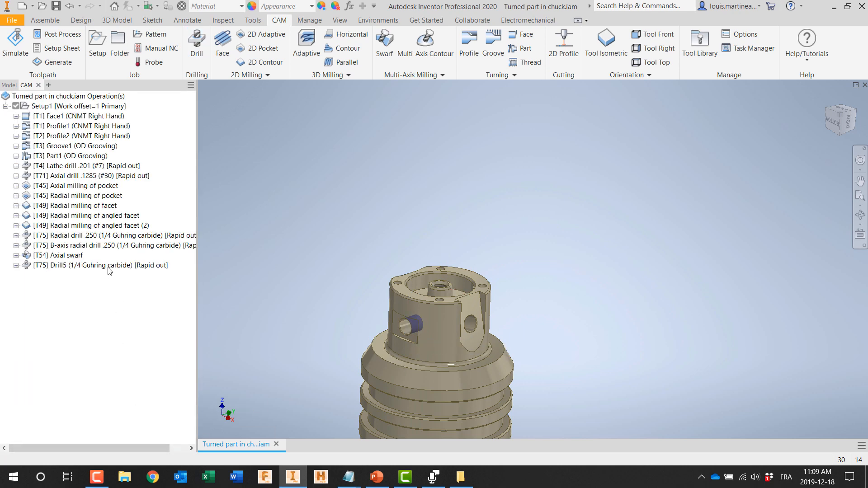
Step: Simulate the new drill operation on the square-pocket hole and close the simulation
right_click(155, 265)
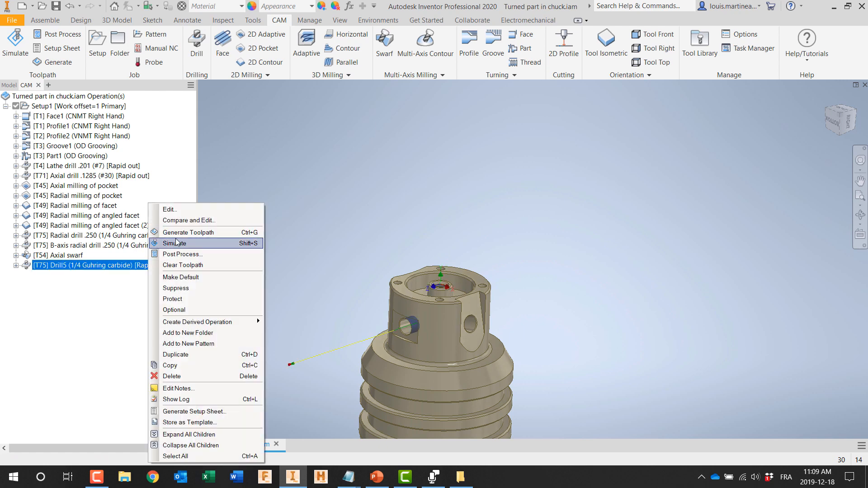
click(177, 243)
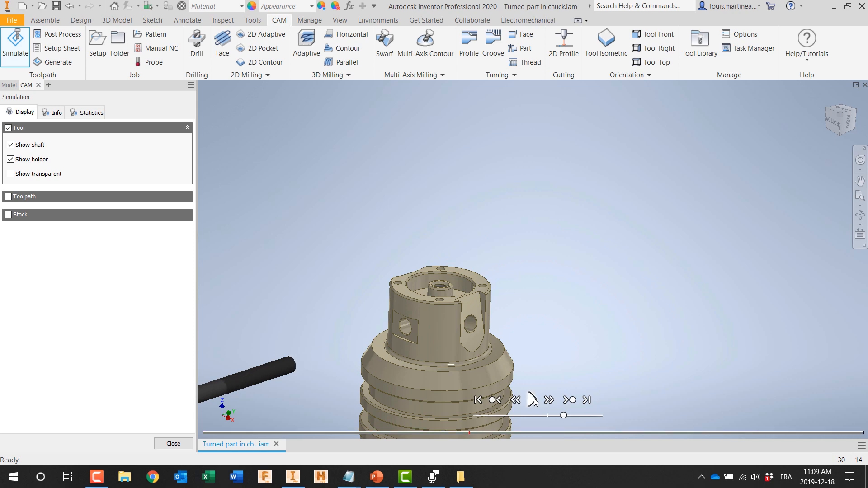
click(172, 443)
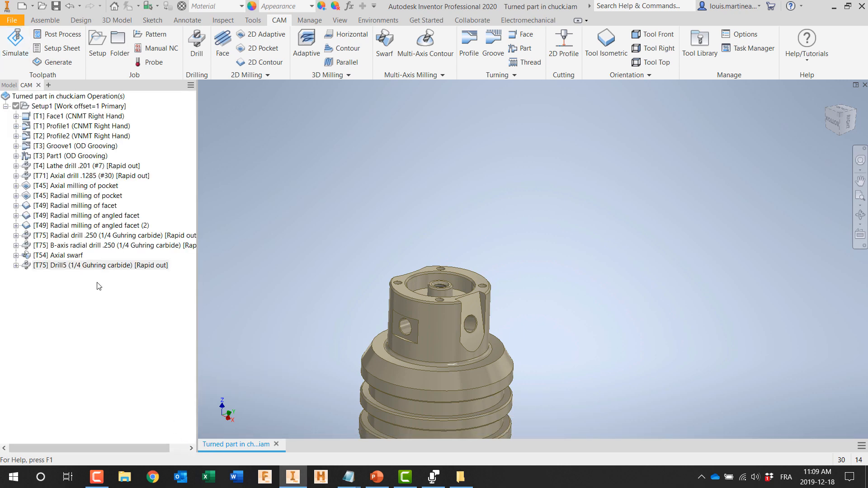
Step: Create a second drill operation with the same 1/4" drill, with its Z axis and hole face taken from the hole in the angled facet
click(199, 46)
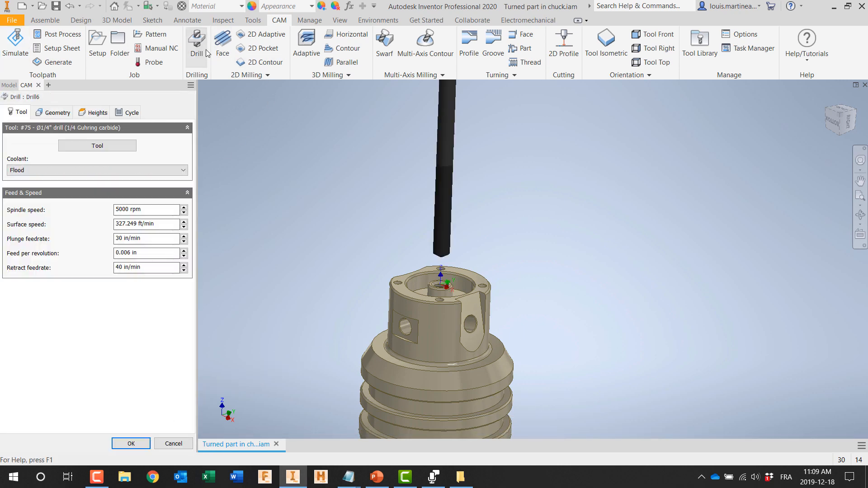
click(59, 113)
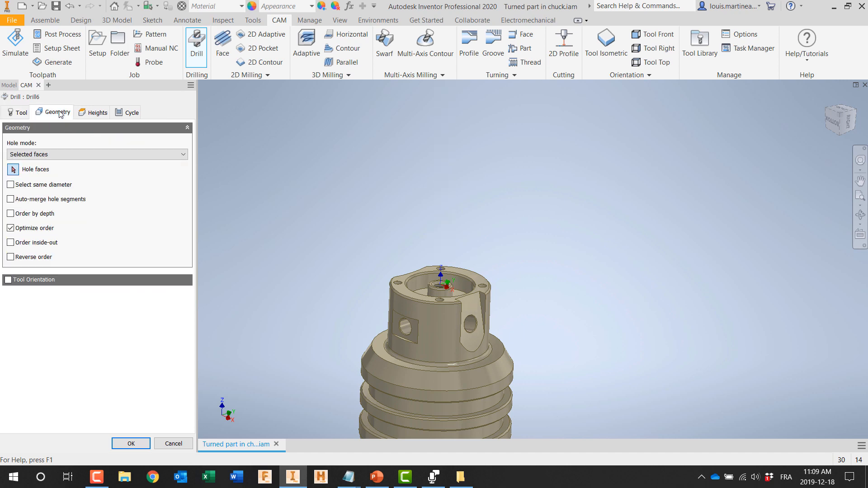
click(8, 280)
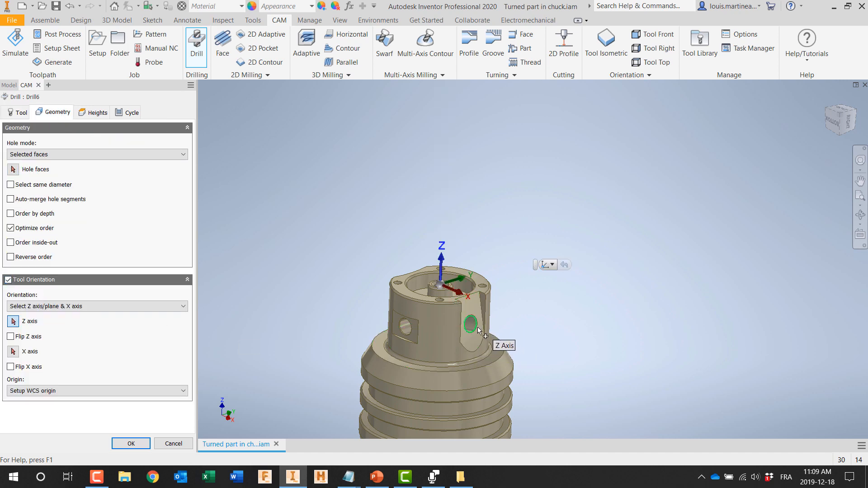
scroll(468, 327, up, 3)
click(463, 320)
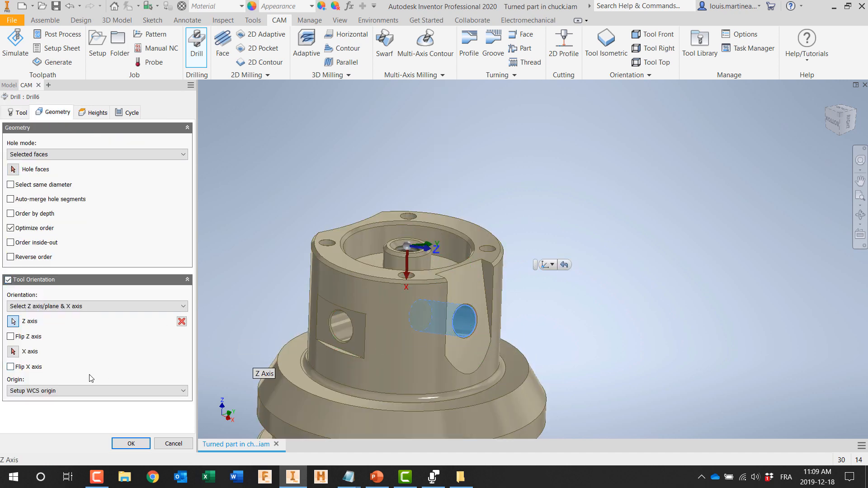
click(13, 169)
click(464, 320)
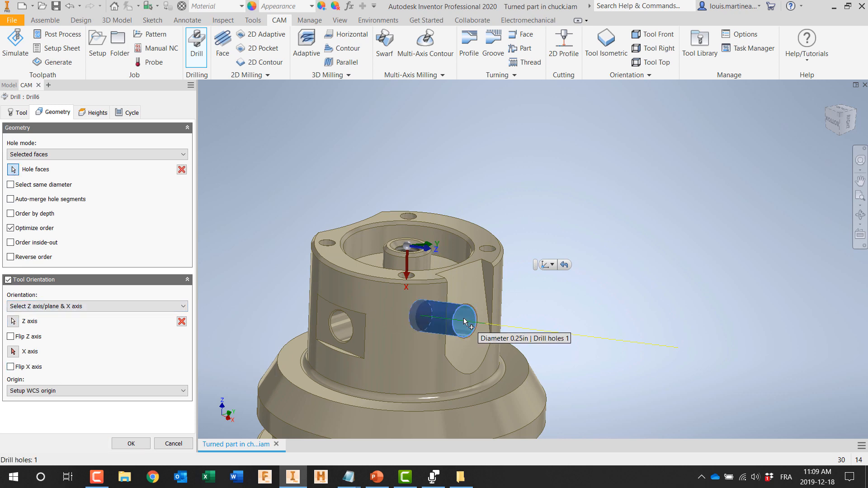
click(130, 443)
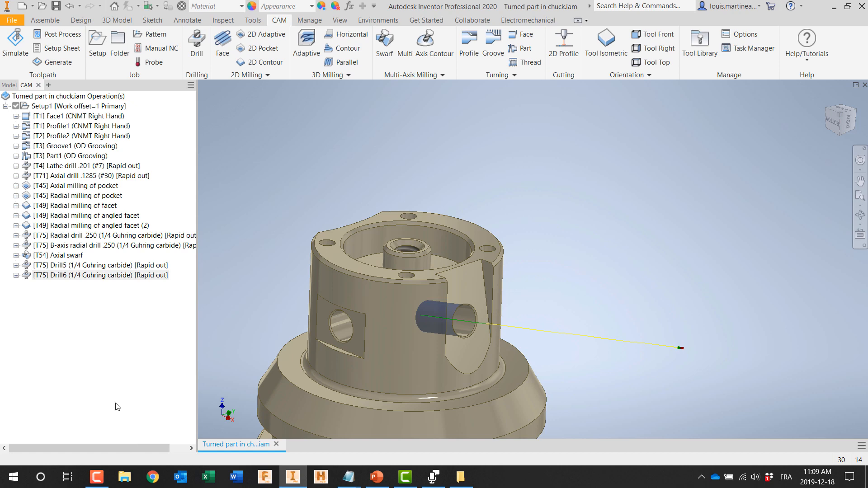
Step: Play the simulation of the angled-facet drill operation to check the tool's approach, and close the simulation
right_click(78, 275)
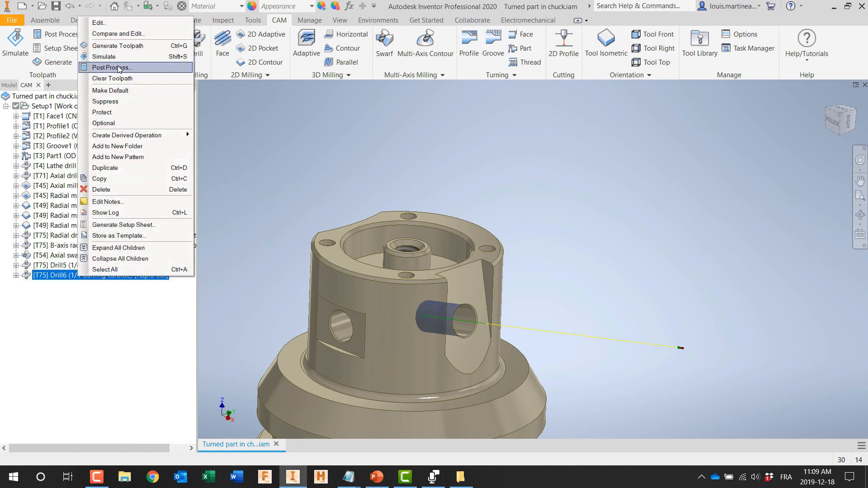
click(104, 56)
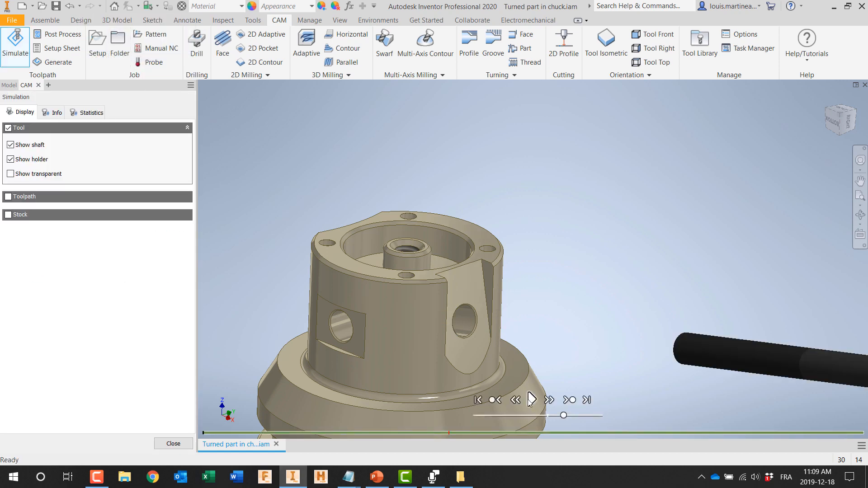
click(529, 399)
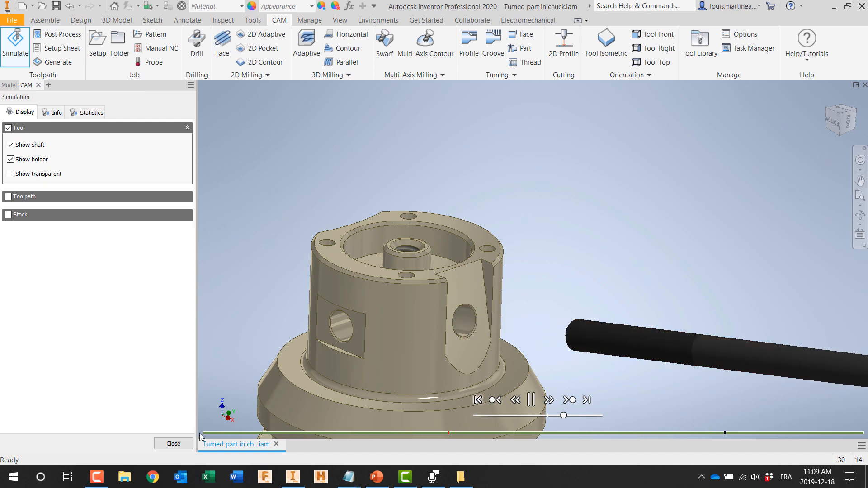
click(172, 444)
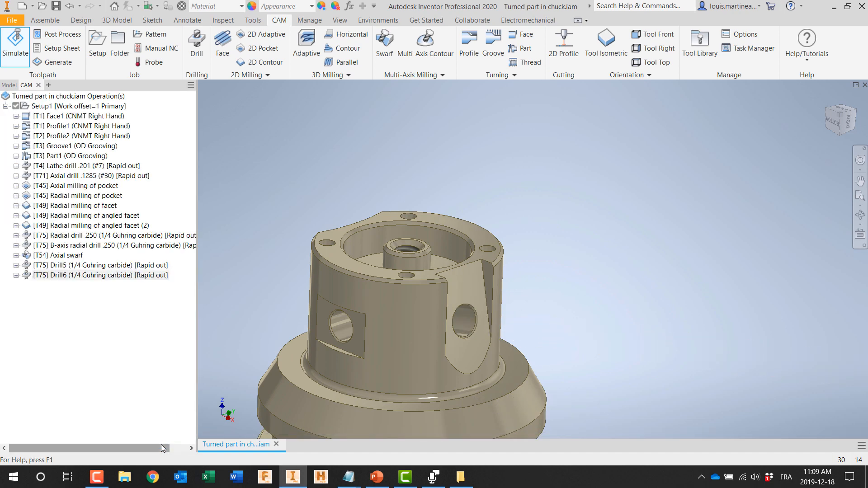
Step: Close the Turned part in chuck.iam assembly
click(864, 85)
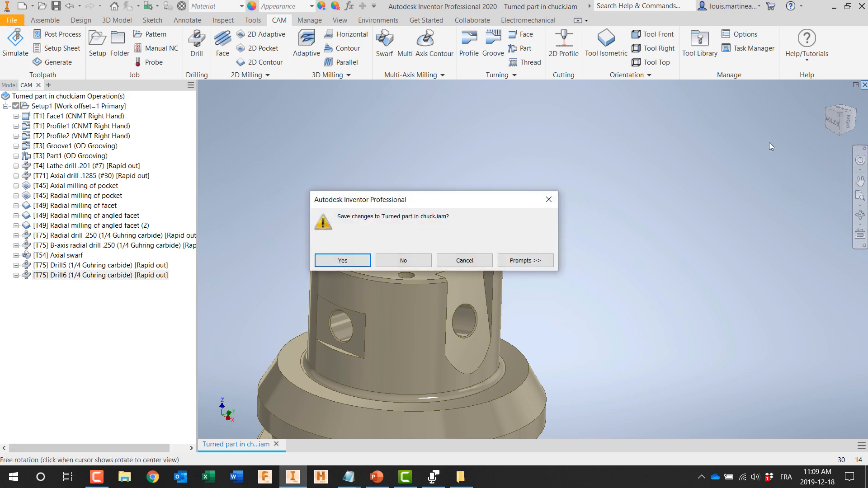
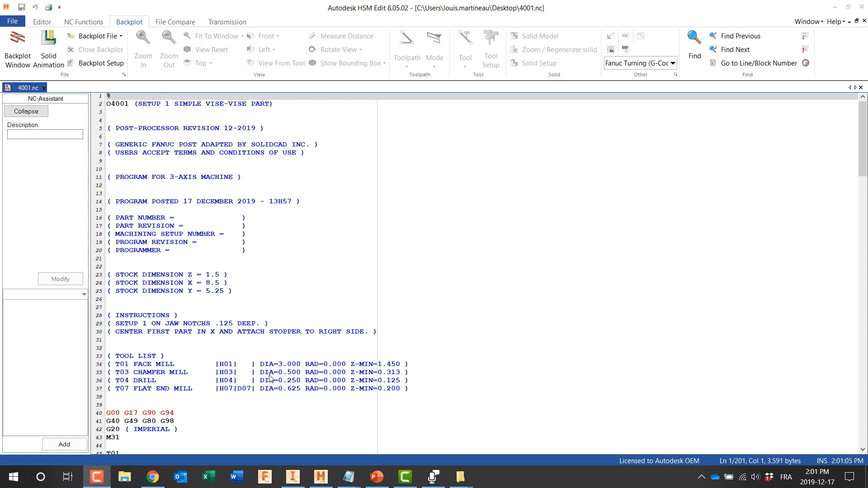
Step: Review the posted NC program 4001.nc from its header and tool list through the code of each operation
scroll(270, 377, down, 9)
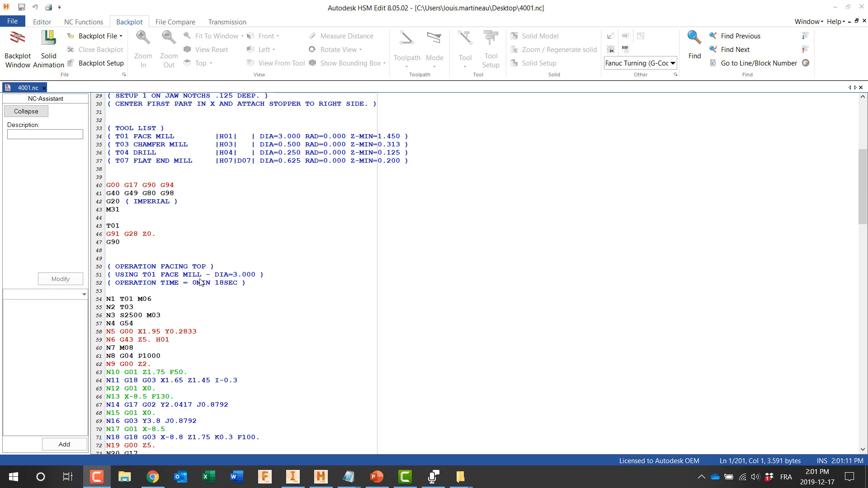
scroll(229, 296, down, 1)
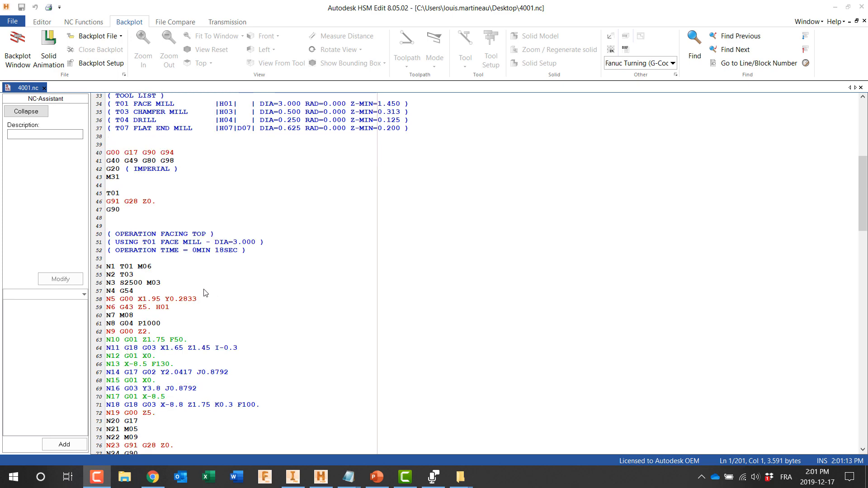
scroll(204, 291, down, 3)
scroll(204, 291, down, 5)
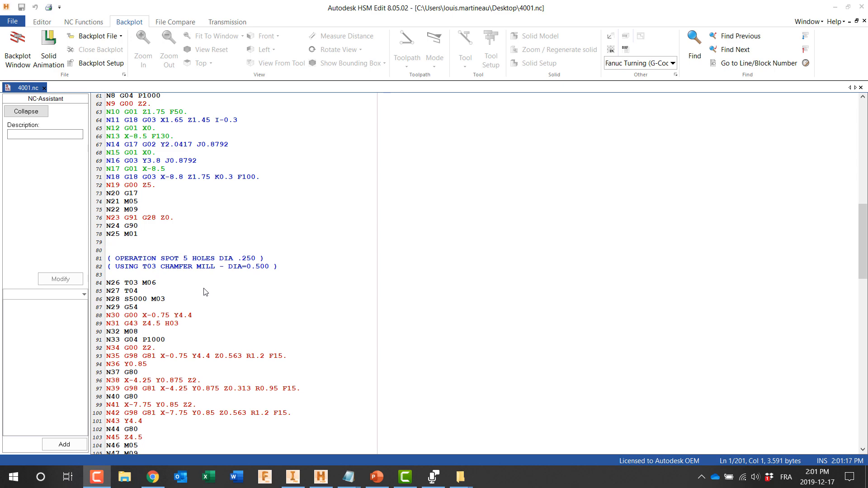
scroll(204, 292, down, 6)
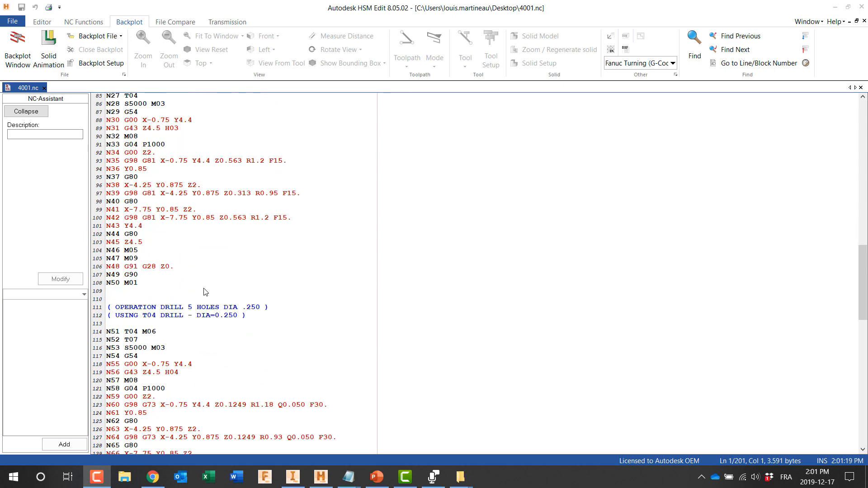
scroll(205, 292, down, 5)
scroll(204, 291, down, 4)
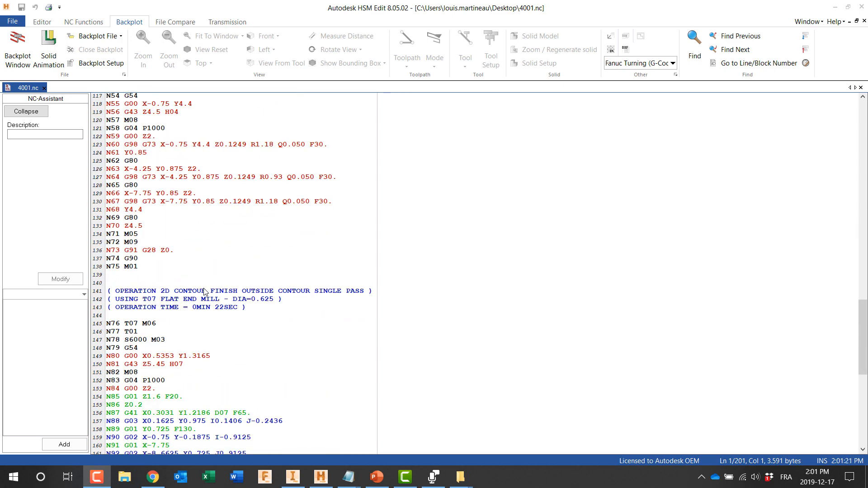
scroll(205, 292, down, 9)
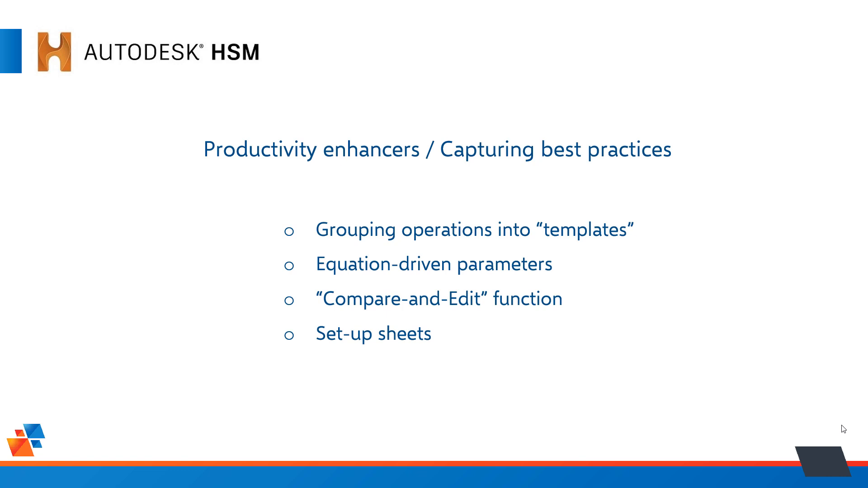
click(831, 431)
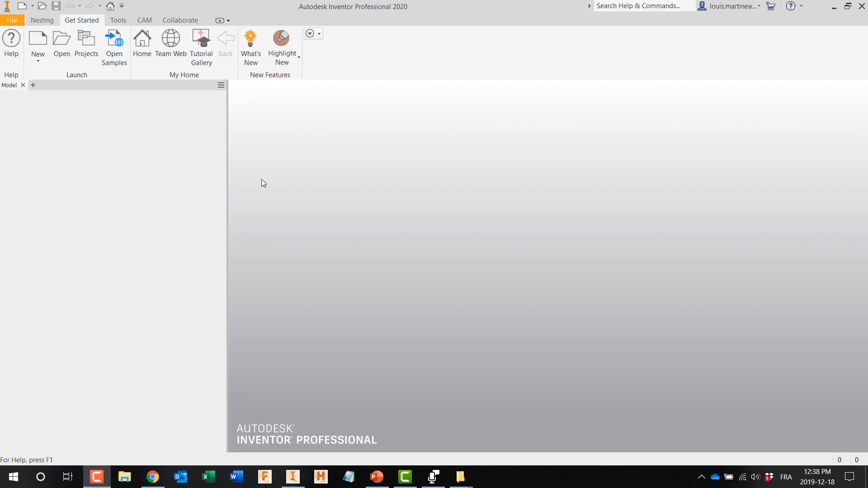
Step: Switch to Inventor and open the assembly "Interface demo vise programming assembly-backup-1.iam"
click(59, 38)
click(424, 208)
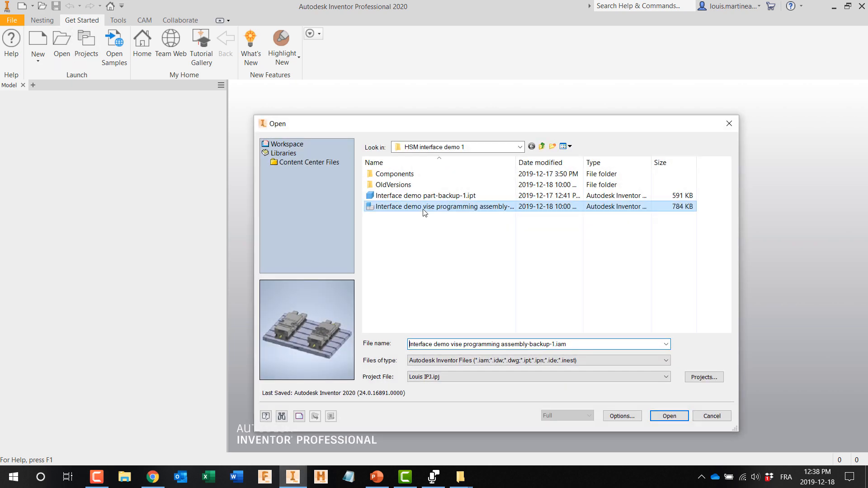
double_click(423, 207)
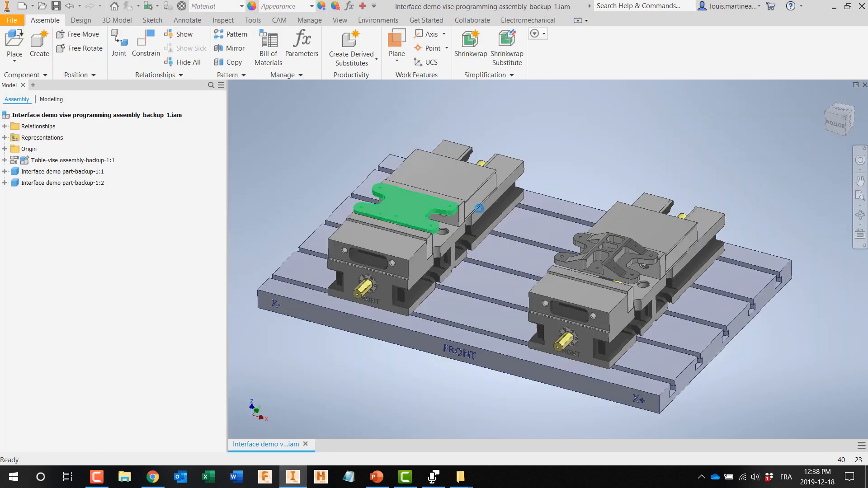
Step: Create a drill operation with tool #3, the 1/2" 45° chamfer mill, on the hole in the part's rounded corner lug
scroll(619, 243, up, 5)
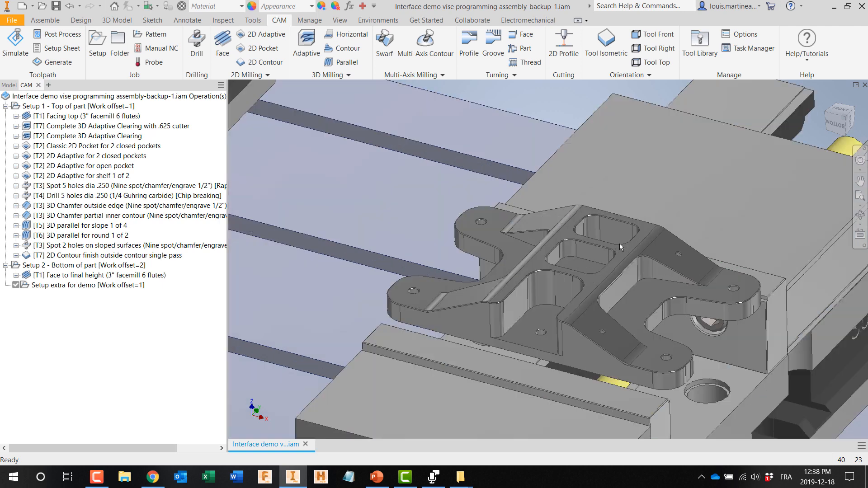
scroll(419, 295, up, 5)
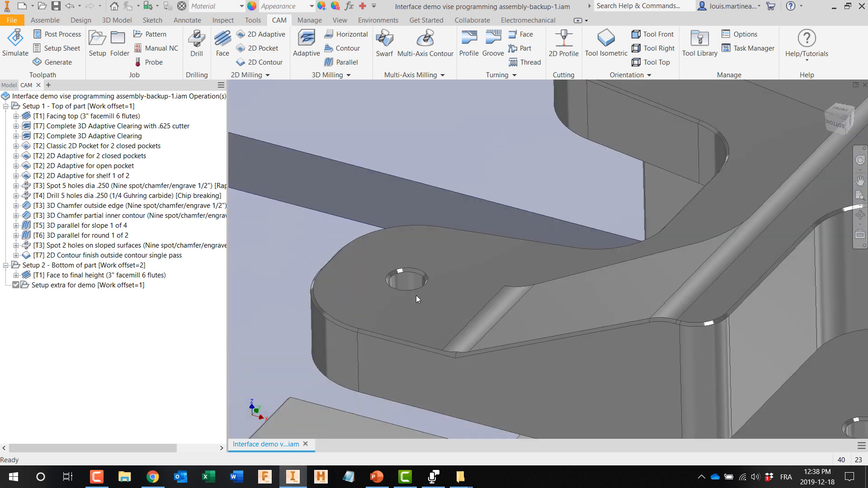
click(196, 52)
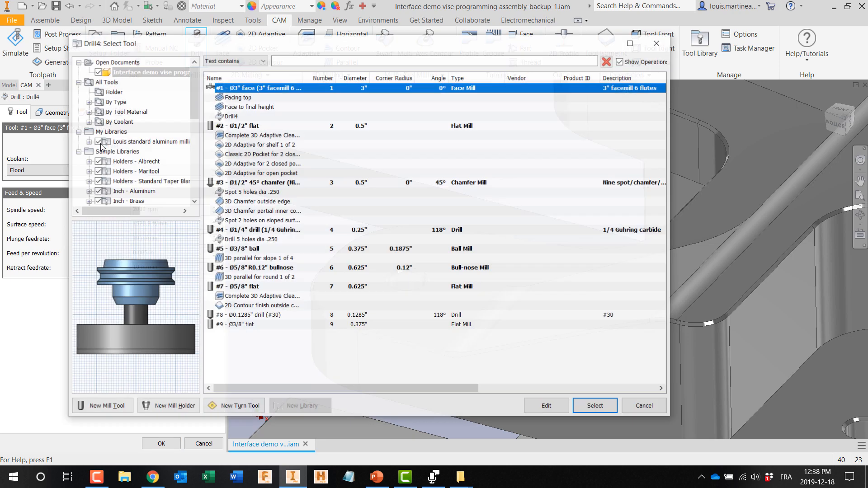
click(112, 146)
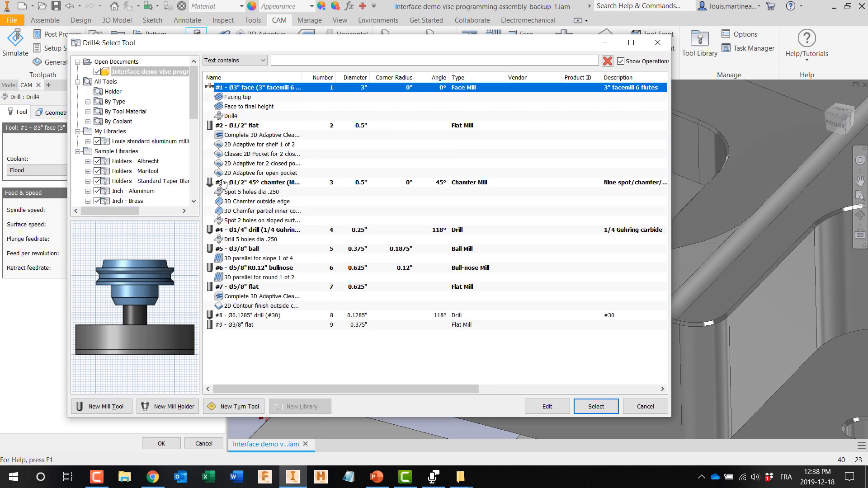
click(217, 182)
click(596, 406)
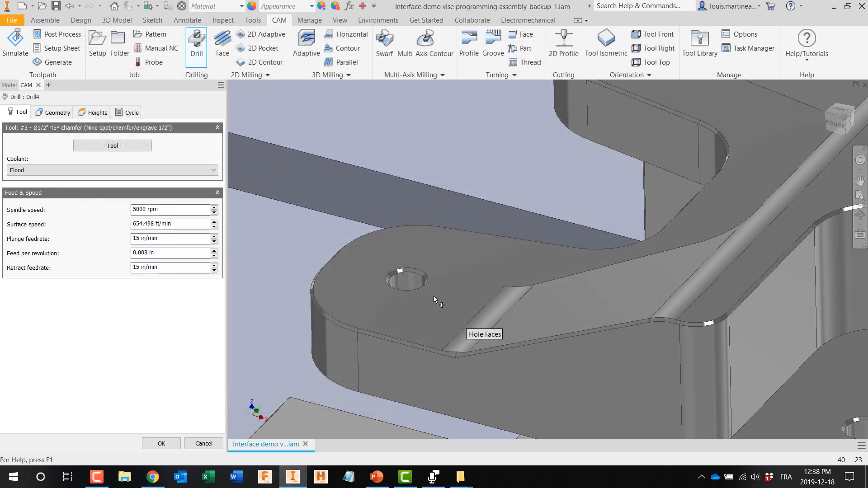
click(401, 283)
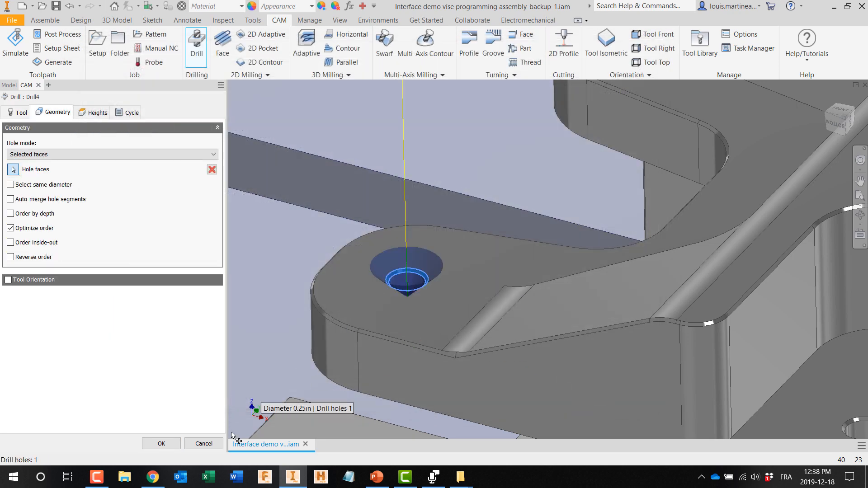
click(159, 445)
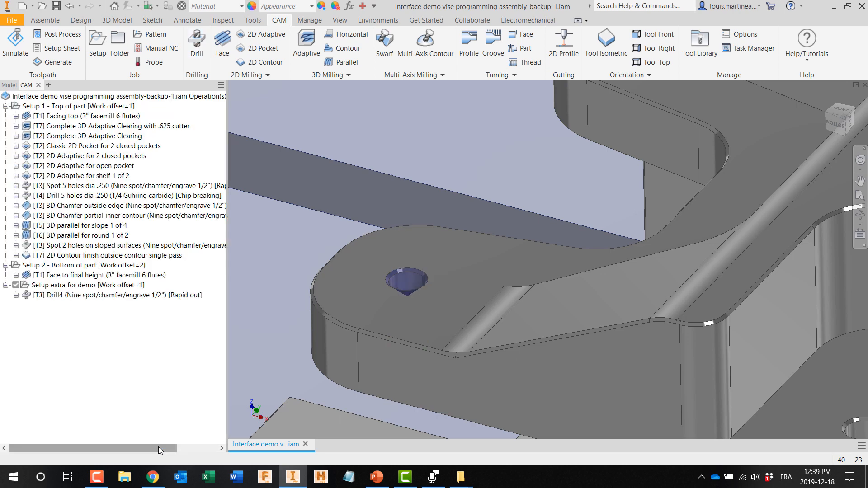
Step: Rename the new chamfer-tool drill operation as "Spot .250-20 tapped hole"
click(79, 296)
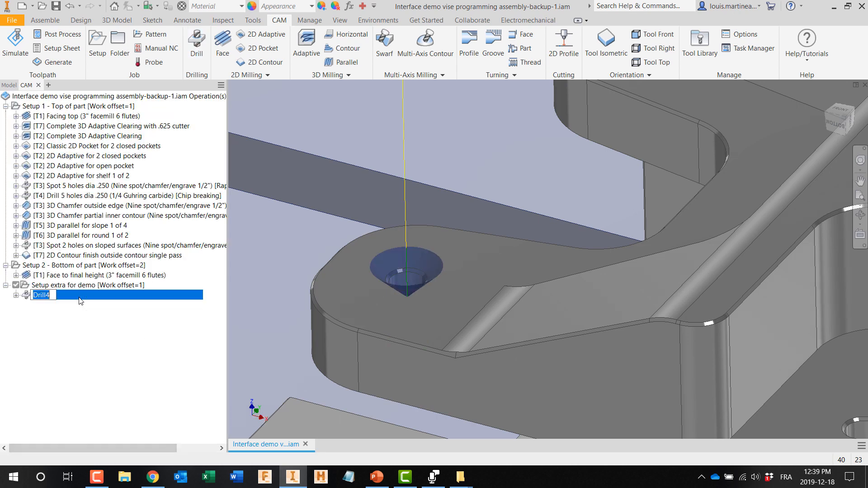
text(Spot .250-20 tapped hole)
click(82, 315)
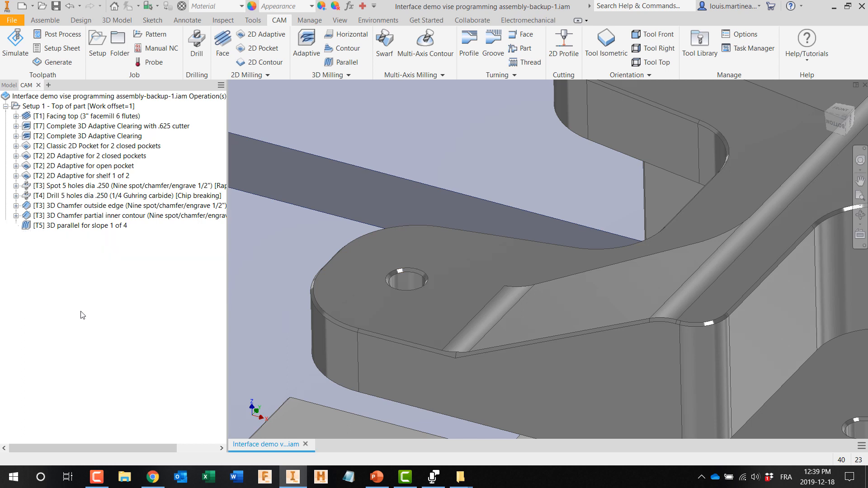
Step: Create a drill operation on the same lug hole with the #73 0.201" drill from the Louis standard aluminum library
click(196, 57)
click(113, 146)
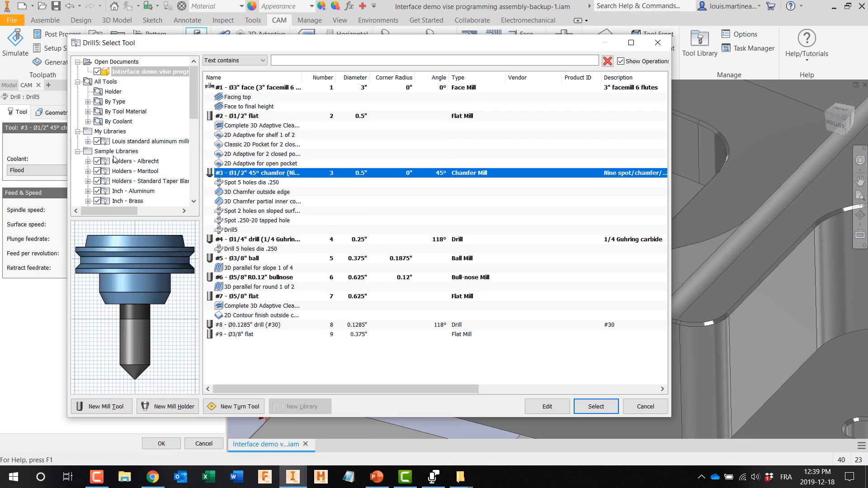
double_click(136, 141)
scroll(288, 294, down, 15)
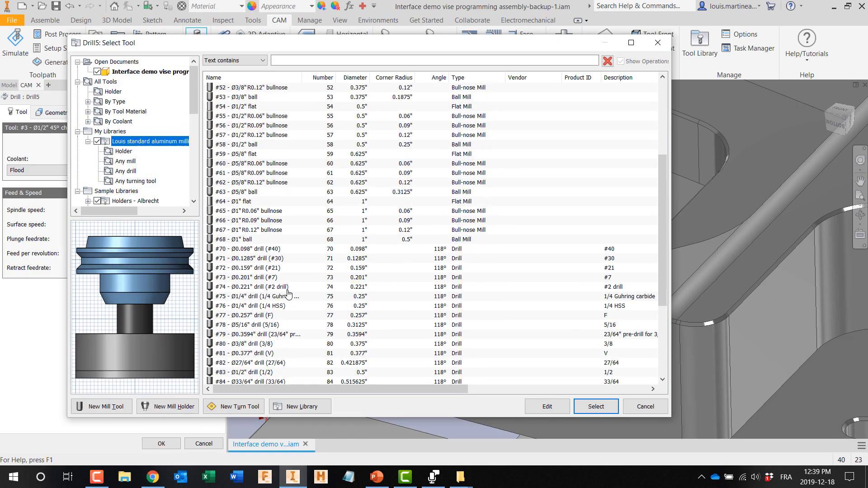
scroll(288, 294, down, 1)
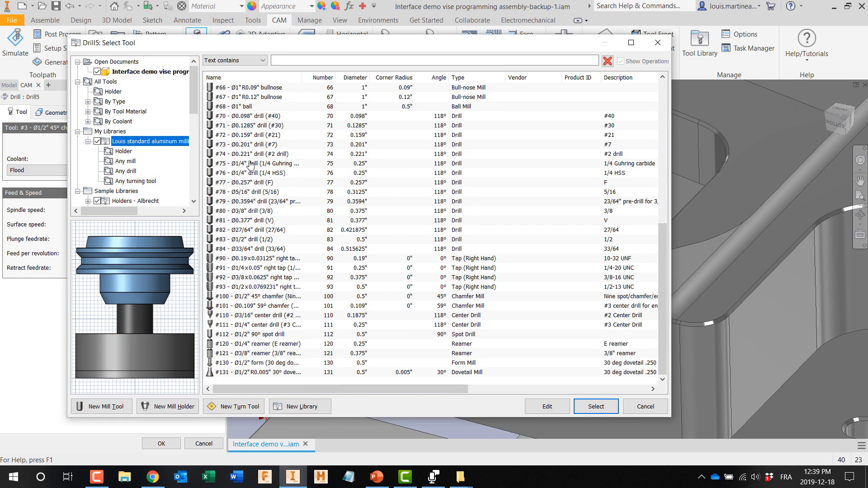
click(248, 145)
click(596, 406)
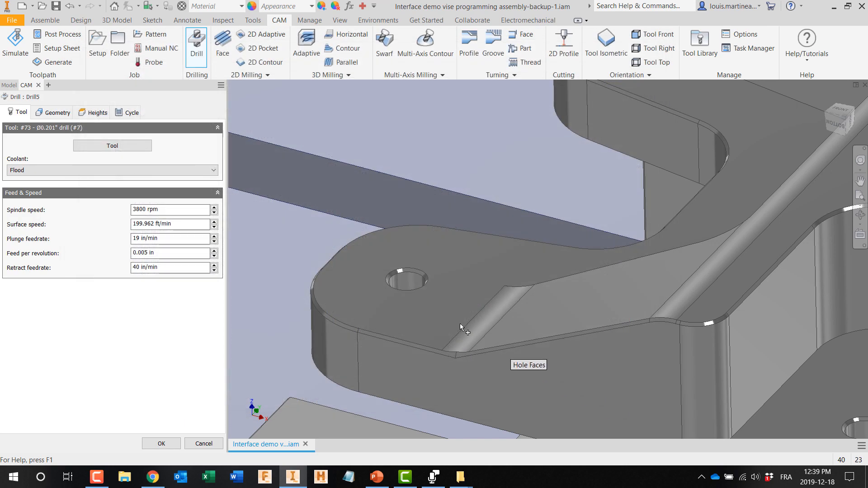
click(411, 281)
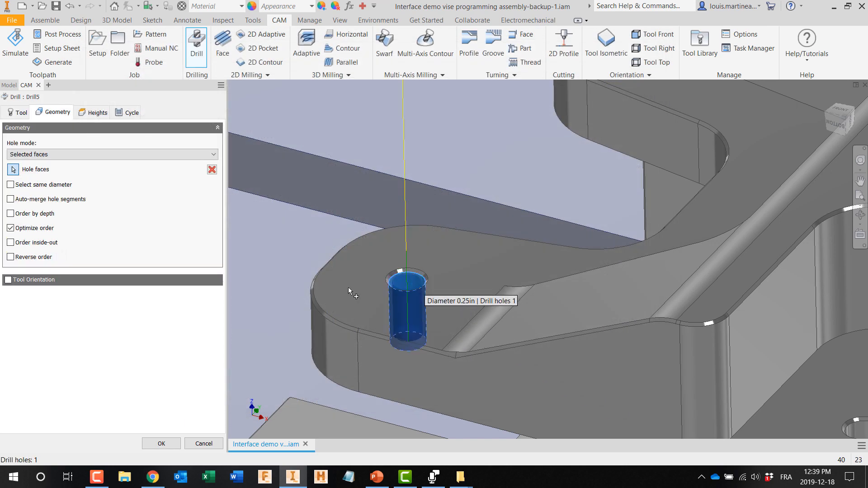
click(165, 442)
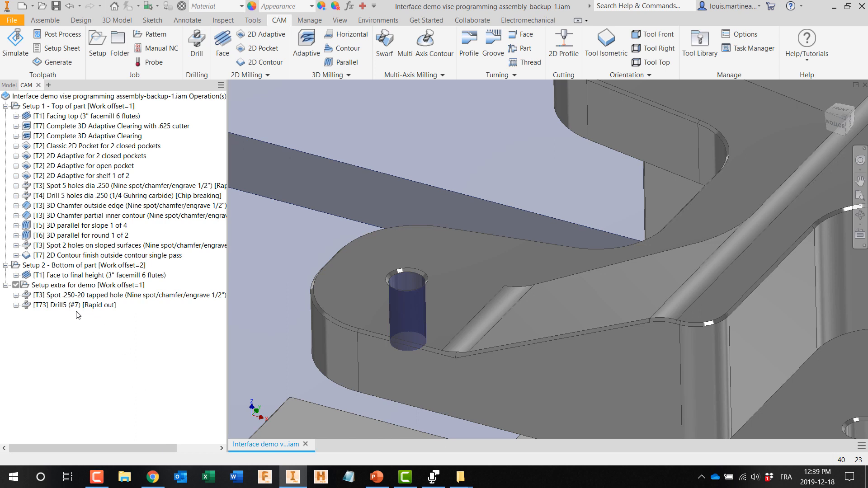
Step: Rename the 0.201" drill operation as "Drill .250-20 tapped hole"
click(67, 305)
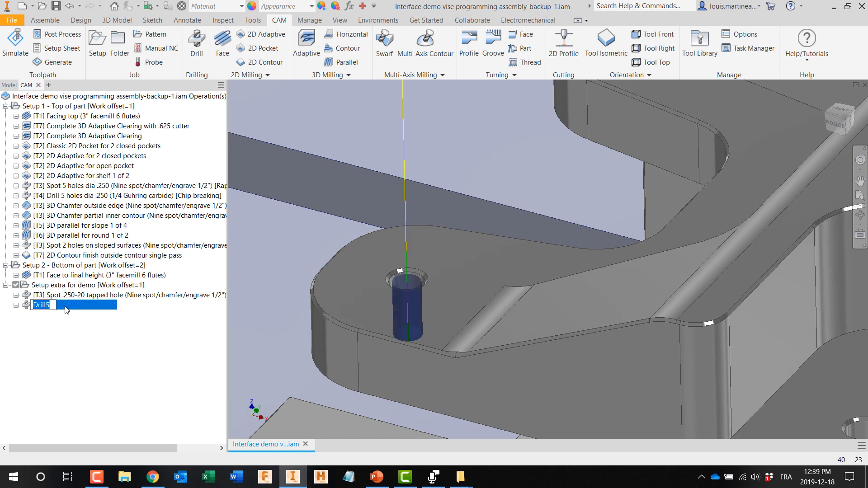
text(Drill)
text(.250-20 tapped hole)
click(96, 358)
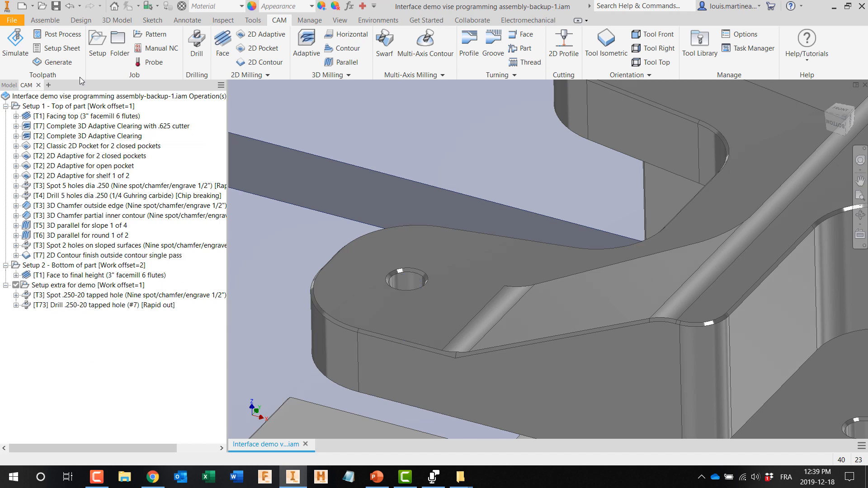
Step: Start a third drill operation on the same lug hole with the #91 1/4-20 UNC right-hand tap from the personal library
click(196, 58)
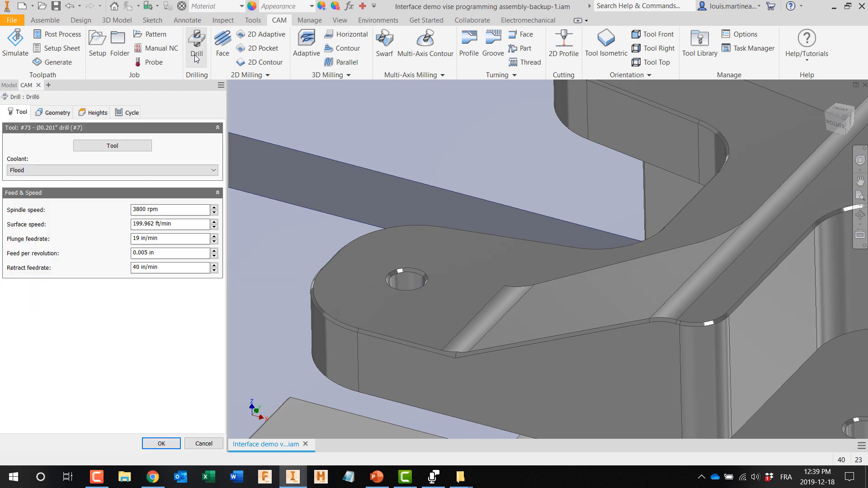
click(119, 146)
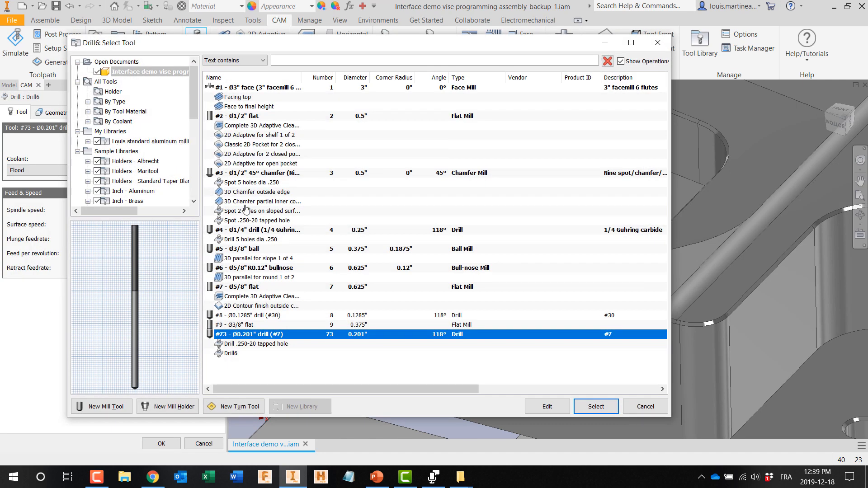
click(138, 141)
double_click(138, 141)
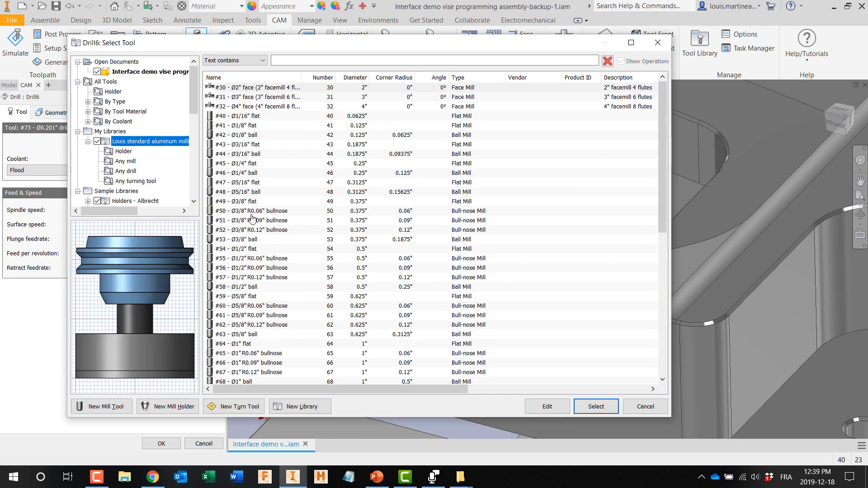
scroll(278, 240, down, 10)
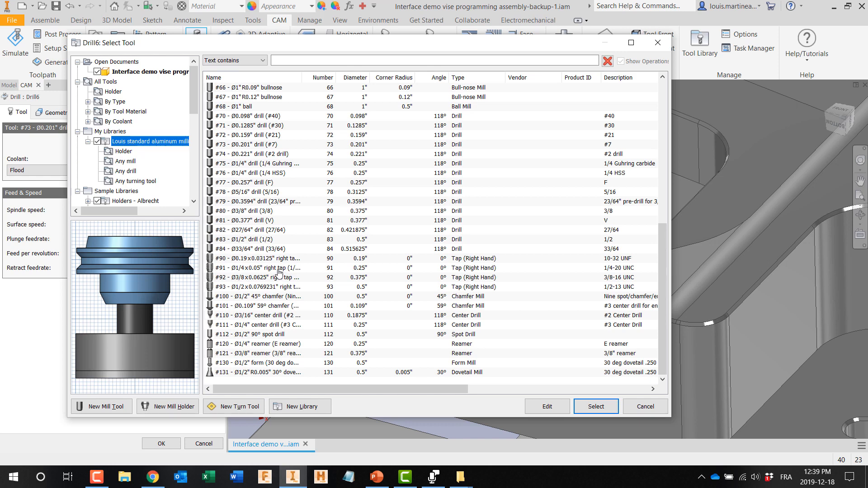
click(279, 268)
click(590, 411)
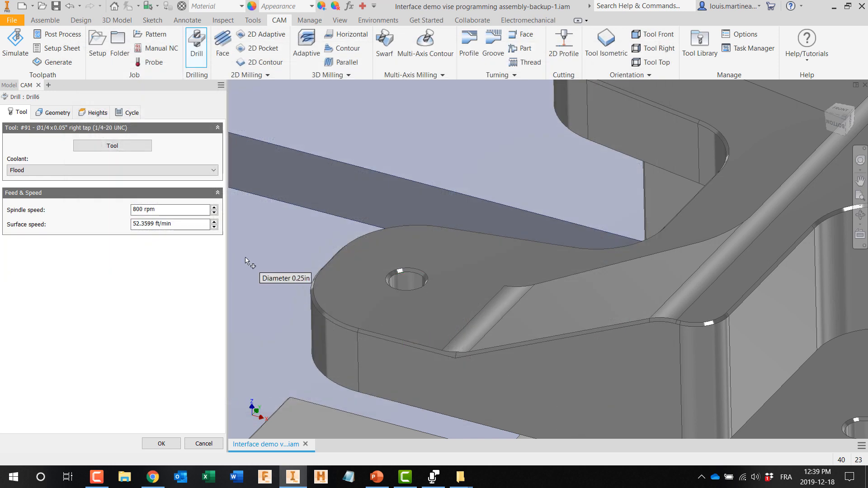
click(58, 112)
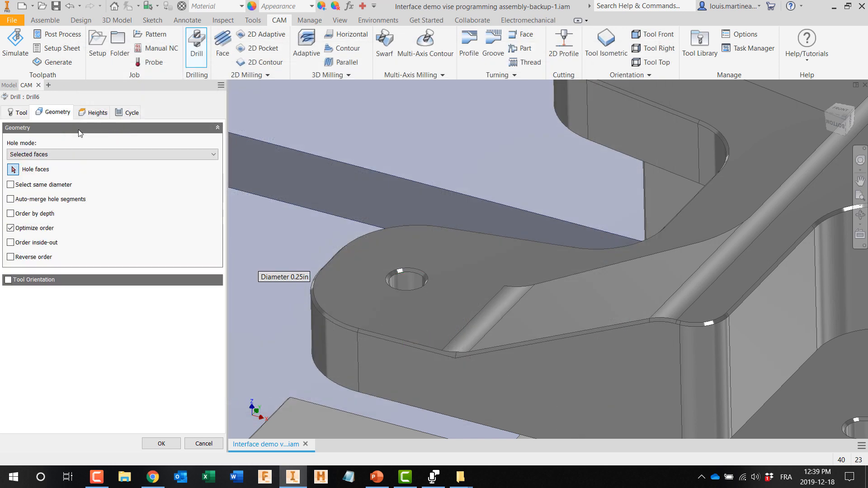
click(402, 279)
Step: Reference the tapping operation's bottom height to the hole top with a -.5 in offset, and create the operation
click(94, 113)
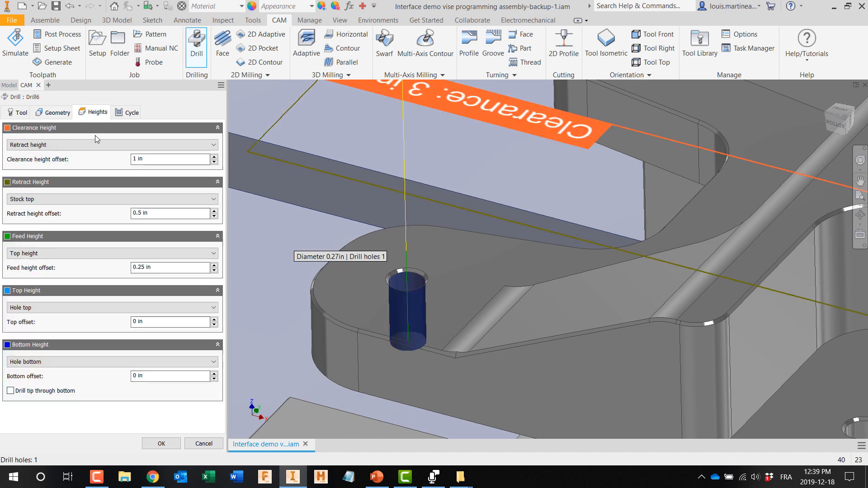
click(58, 362)
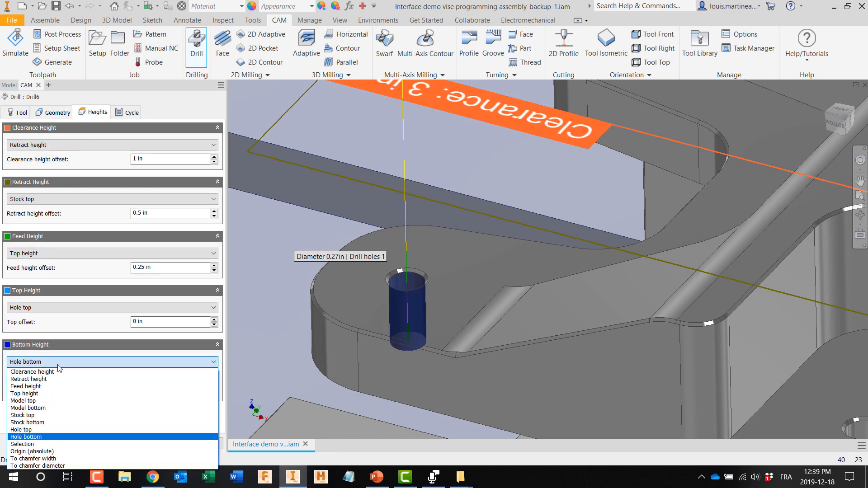
click(54, 429)
double_click(133, 376)
text(-.2)
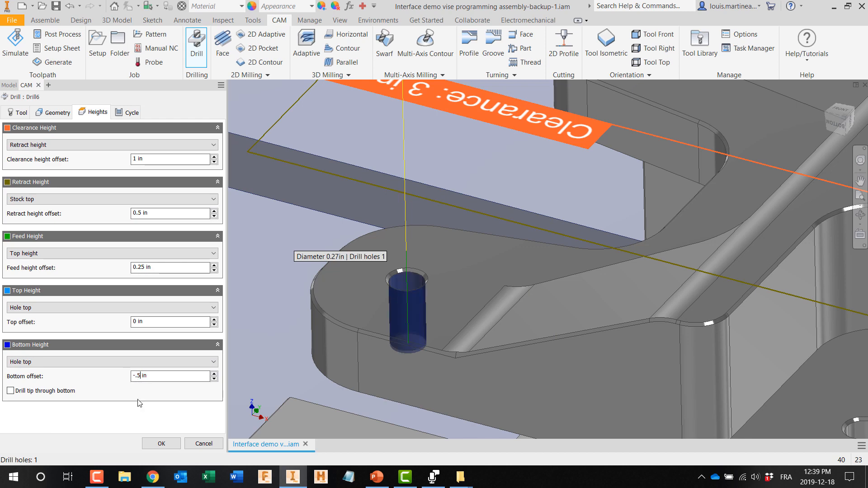
click(171, 445)
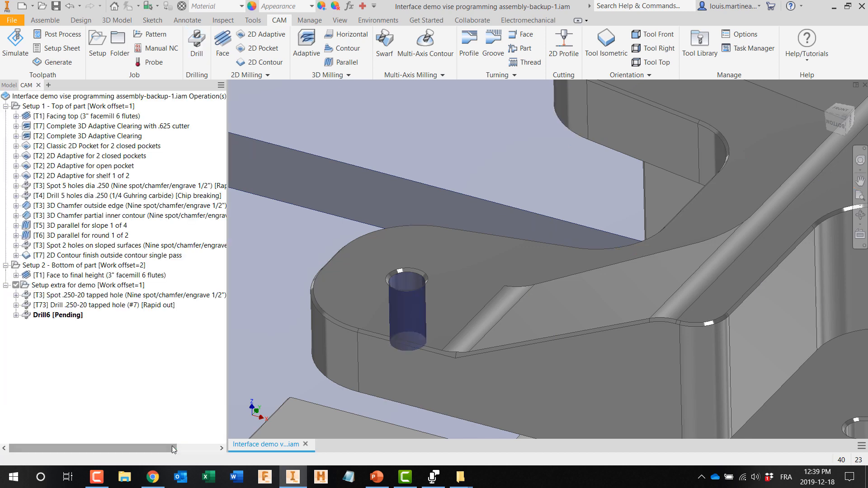
Step: Rename the 1/4-20 UNC tapping operation as "Tap .250-20 tapped hole"
click(66, 316)
click(67, 317)
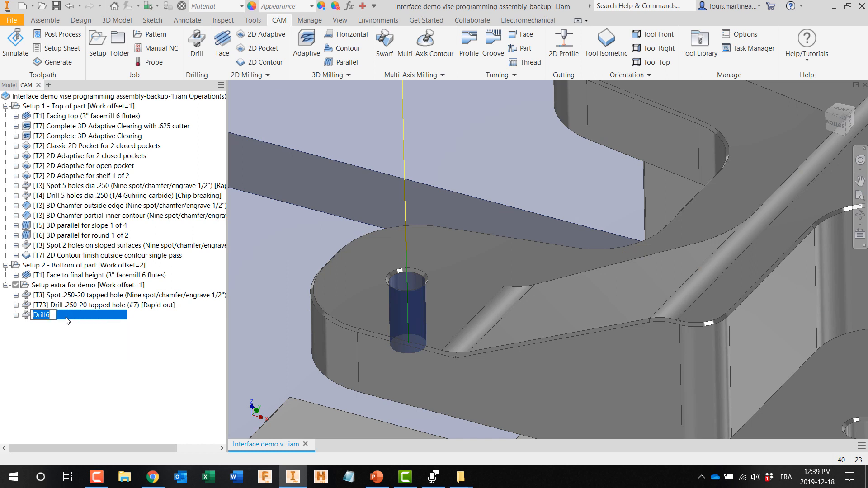
text(Tap)
text(.250-20 tapped hole)
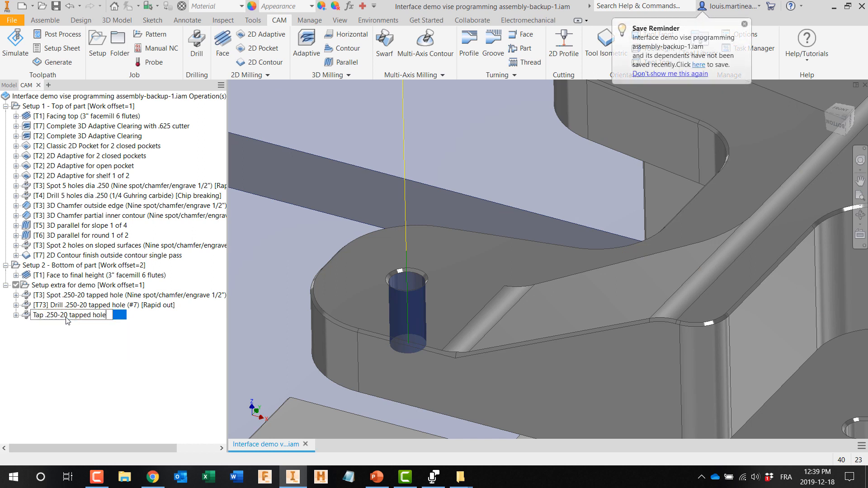
click(86, 351)
Step: Store the spot, drill and tap operations of the extra demo setup together as a template named ".250-20 tapped hole"
click(63, 296)
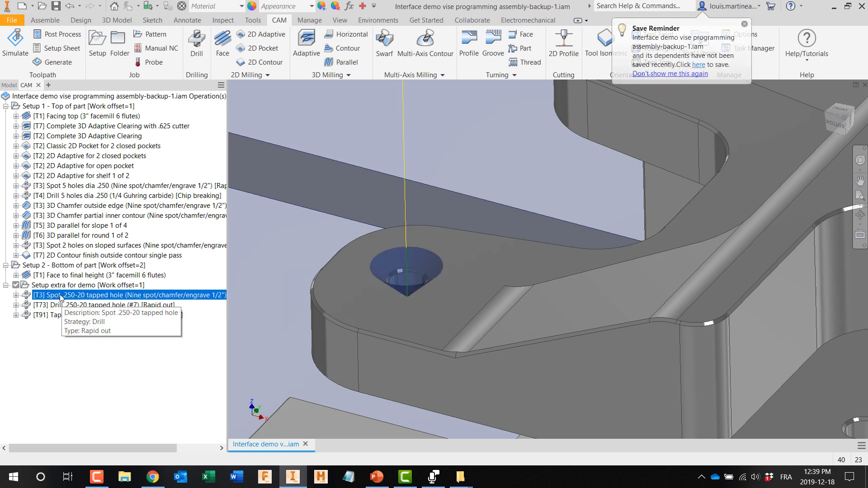
shift+click(62, 307)
shift+click(59, 316)
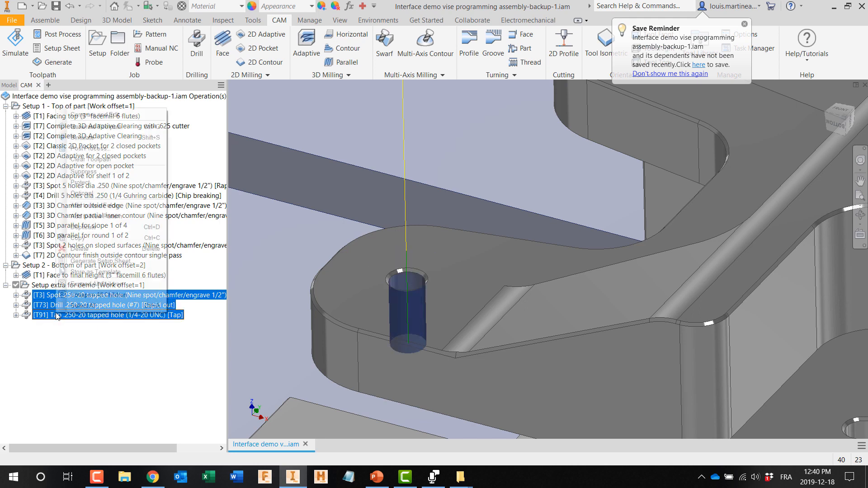
right_click(56, 315)
click(104, 272)
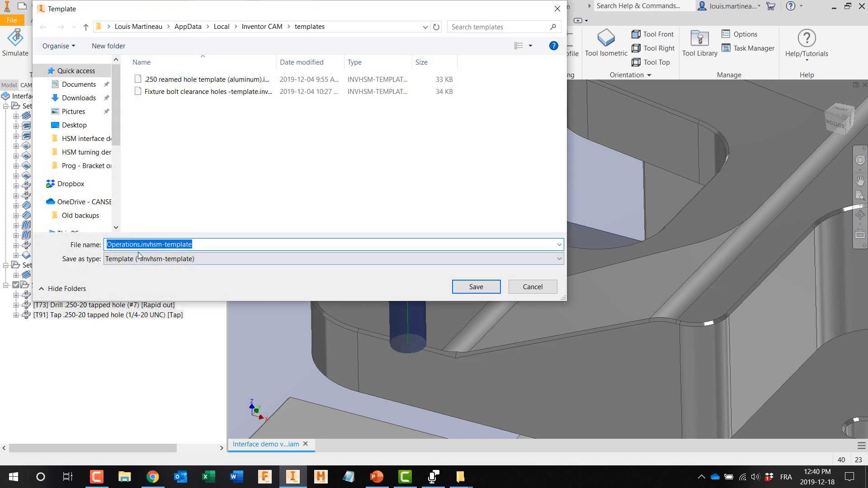
click(139, 245)
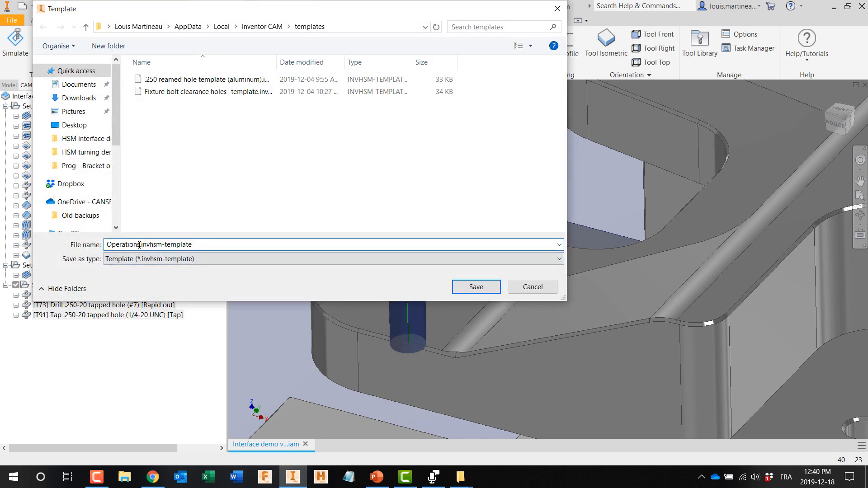
key(BackSpace)
key(BackSpace)
key(BackSpace)
key(BackSpace)
key(BackSpace)
key(BackSpace)
key(BackSpace)
key(BackSpace)
key(BackSpace)
key(BackSpace)
text(.250-20 tapped hole)
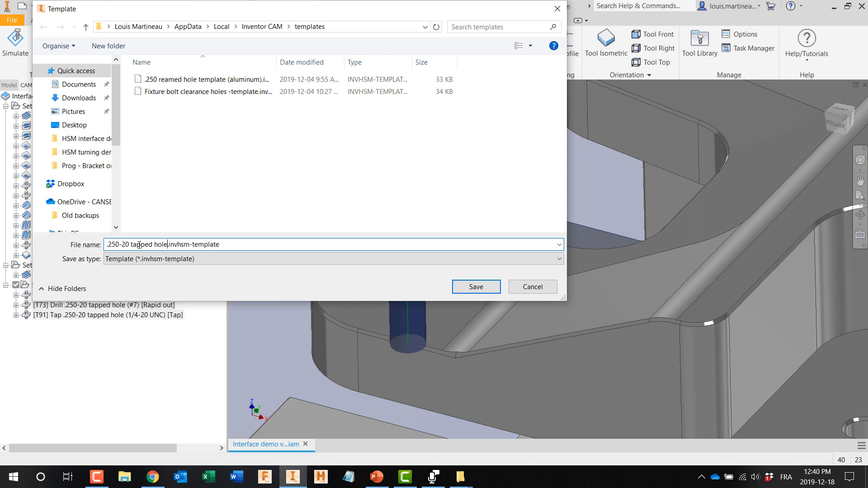
click(462, 288)
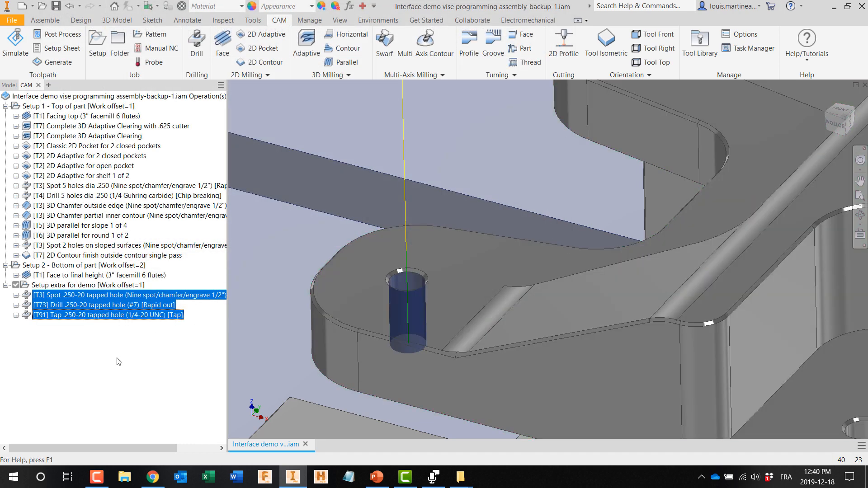
Step: Delete the spot, drill and tap operations from the extra demo setup
click(118, 362)
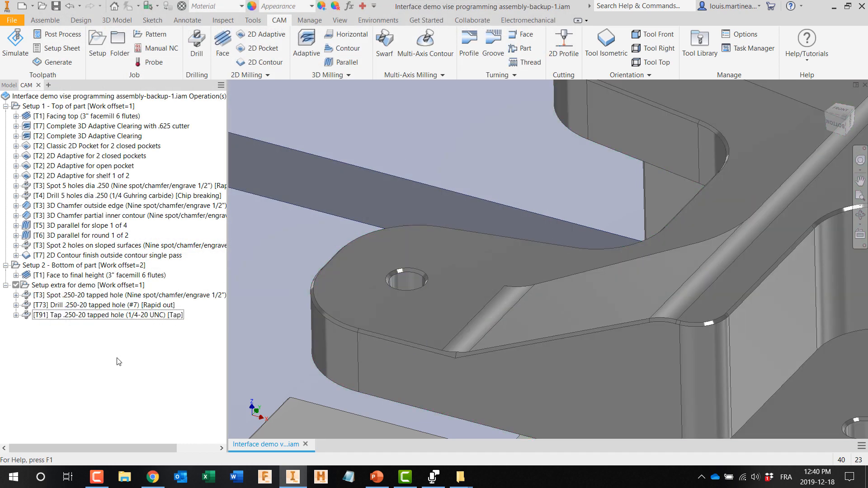
shift+click(90, 307)
shift+click(90, 315)
right_click(88, 314)
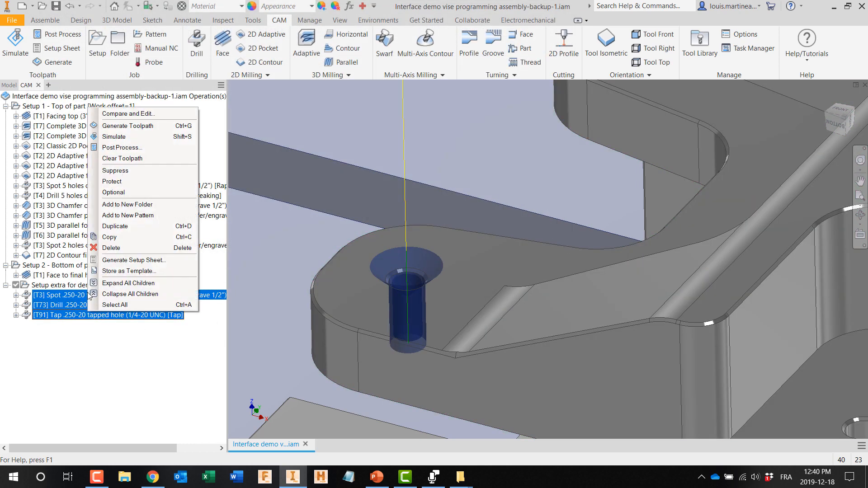
click(116, 248)
click(120, 362)
Step: Create all operations of the ".250-20 tapped hole" template in the extra demo setup
right_click(81, 288)
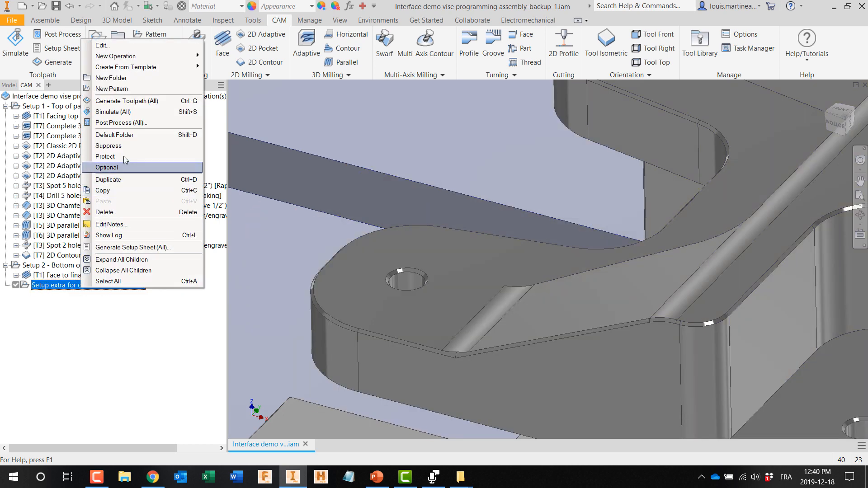
mouse_move(128, 70)
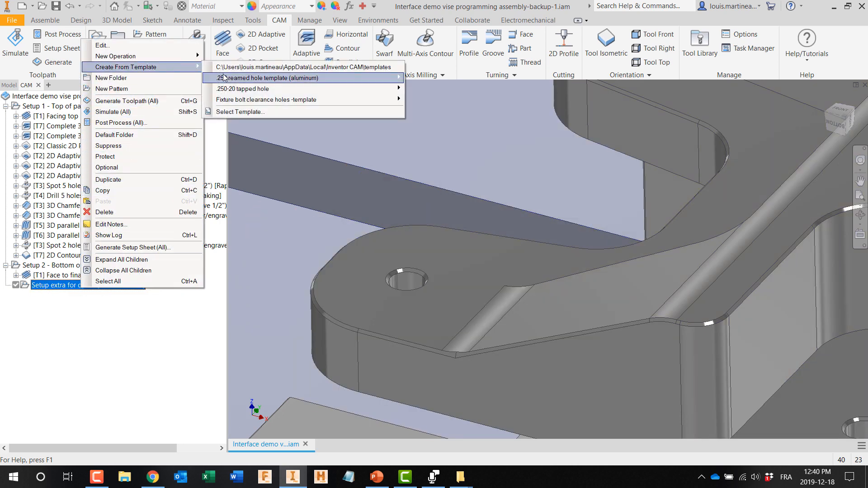
mouse_move(228, 78)
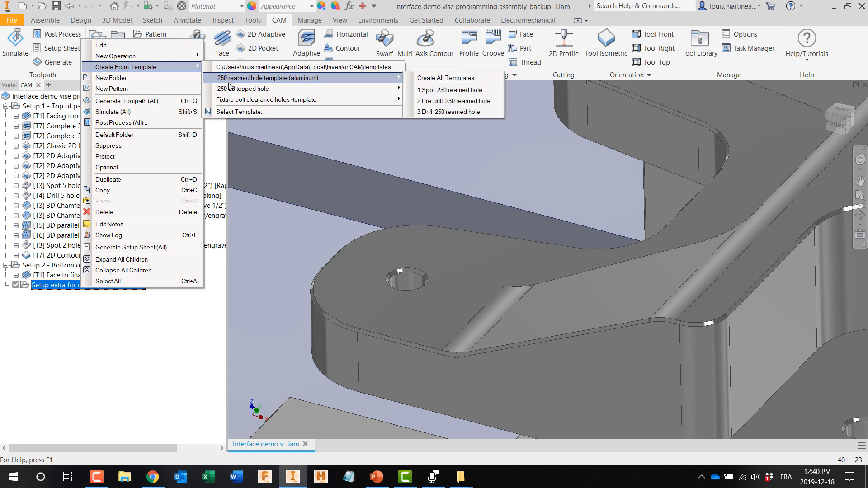
mouse_move(253, 88)
click(433, 88)
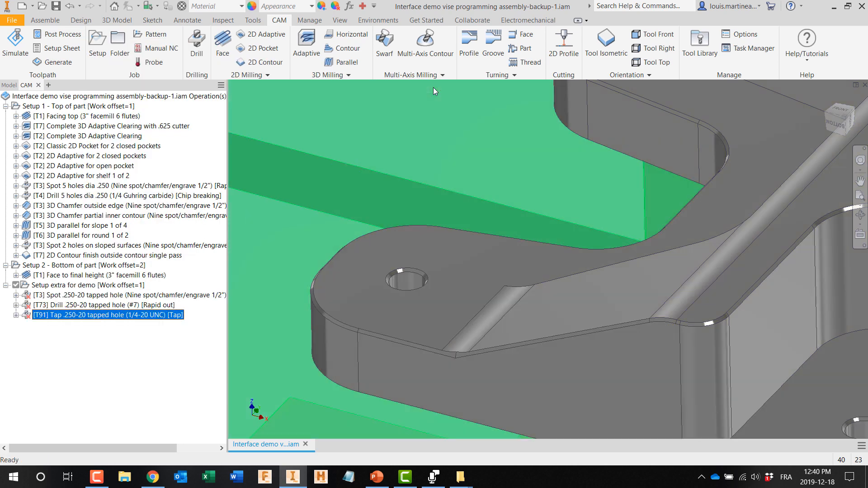
Step: Assign the lug hole's chamfer face to the templated spot operation and extend the selection to all holes of the same diameter
click(89, 297)
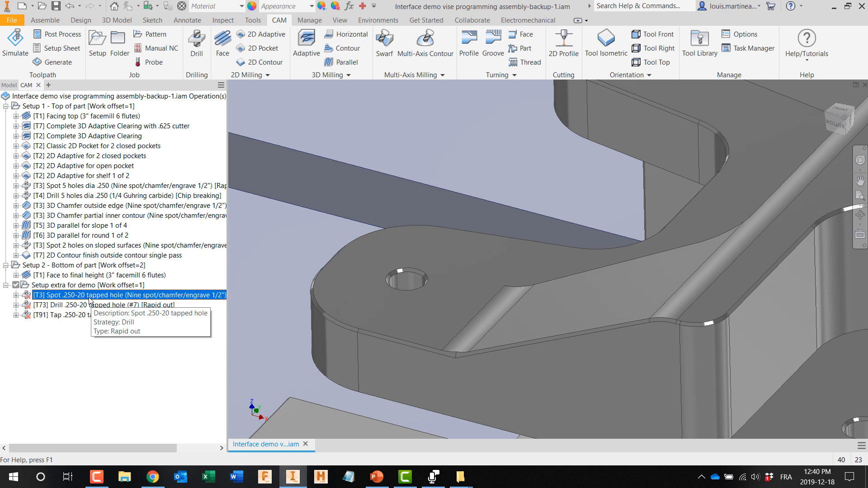
double_click(89, 298)
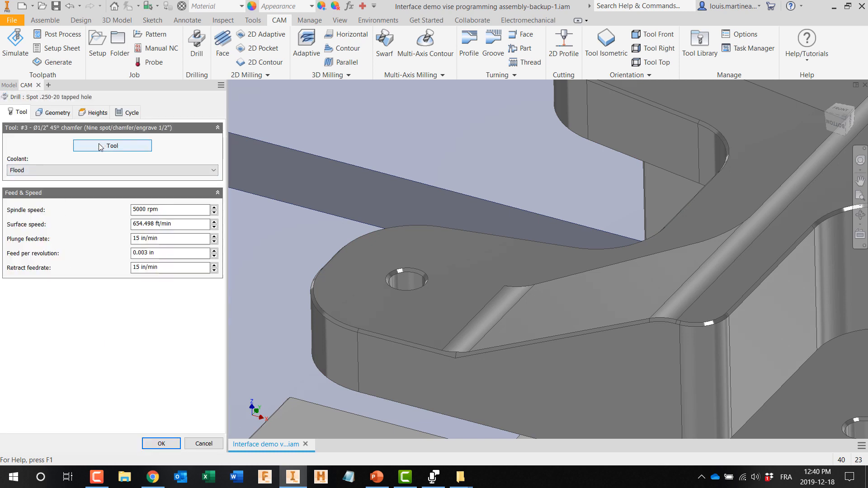
click(53, 112)
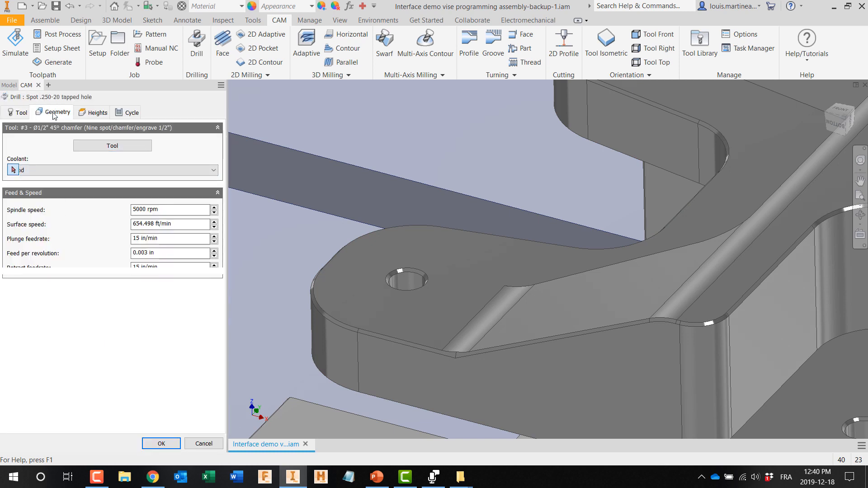
click(406, 276)
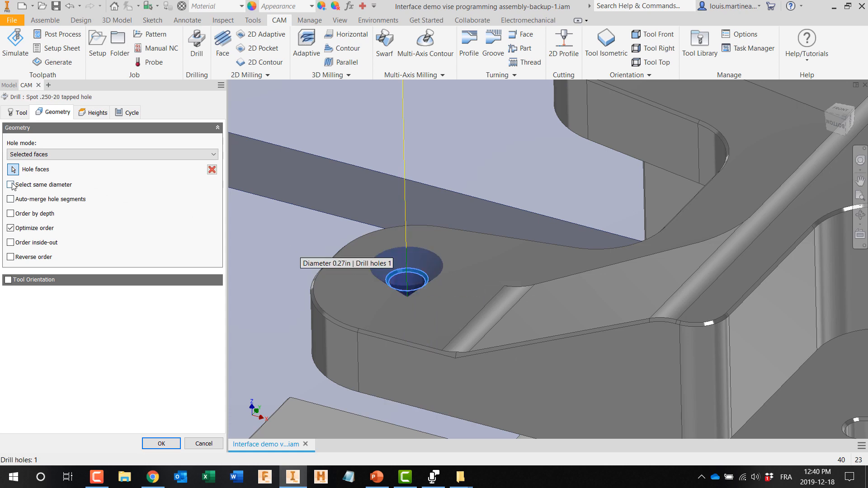
click(11, 185)
click(161, 443)
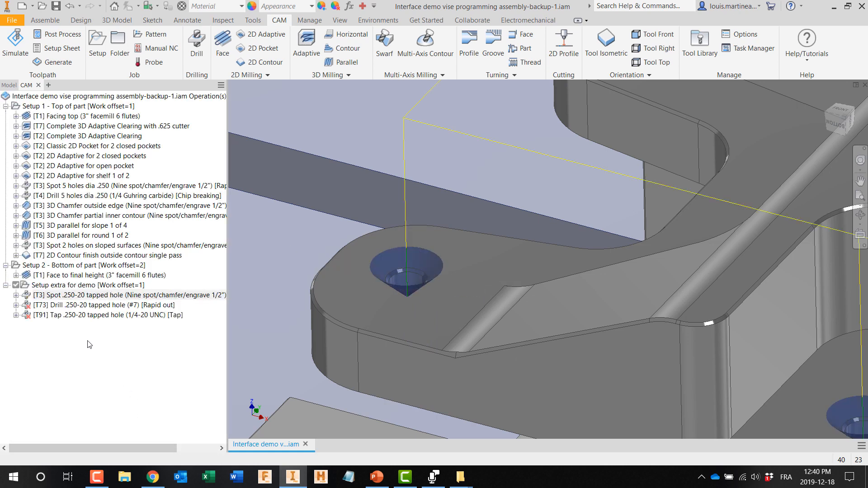
Step: Assign the lug hole's cylindrical face to the templated #7 drill operation and include all holes of the same diameter
double_click(91, 305)
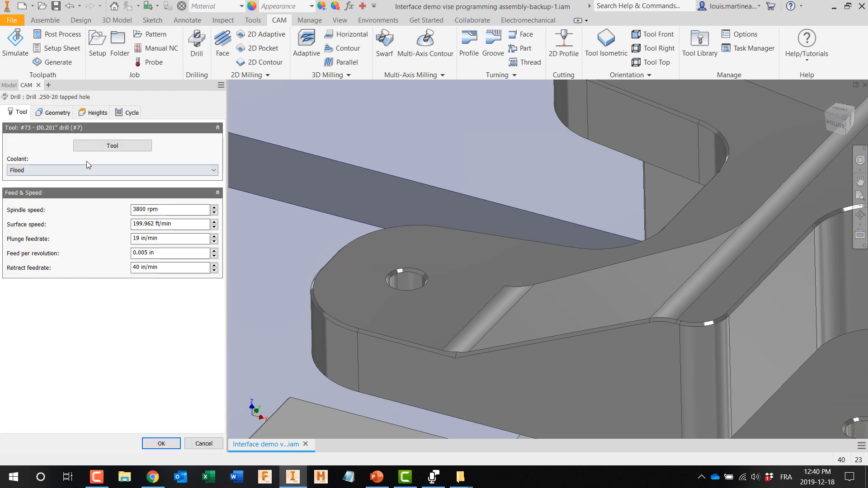
click(54, 113)
click(407, 281)
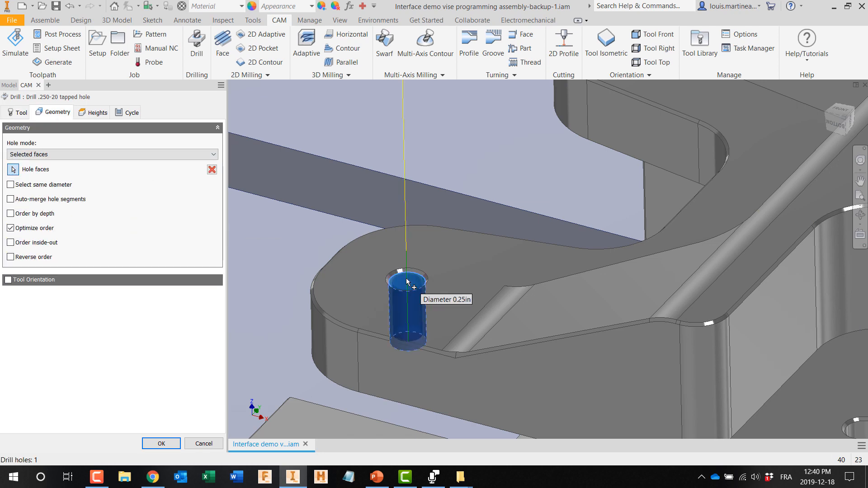
click(10, 184)
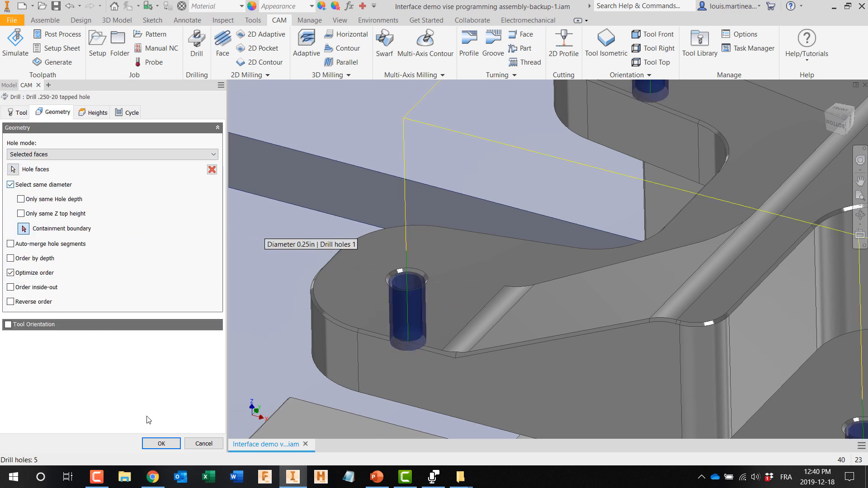
click(162, 443)
Step: Assign the lug hole to the templated 1/4-20 UNC tap operation and include all holes of the same diameter
click(72, 315)
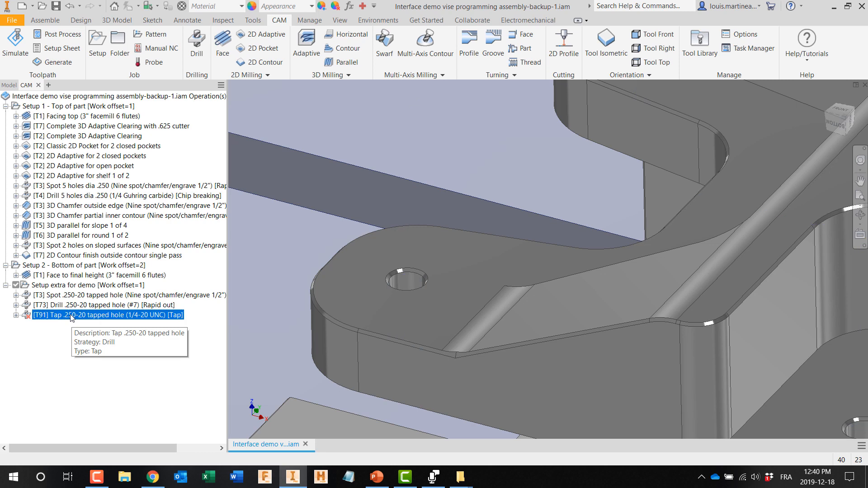
double_click(71, 315)
click(57, 112)
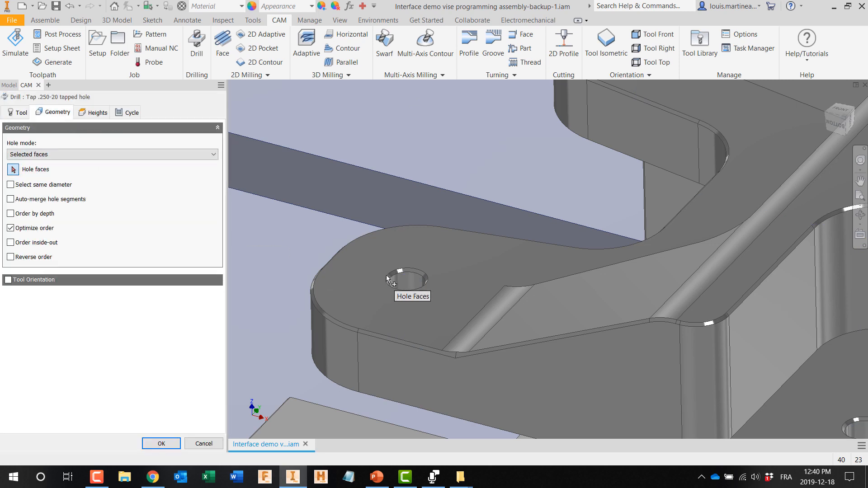
click(406, 275)
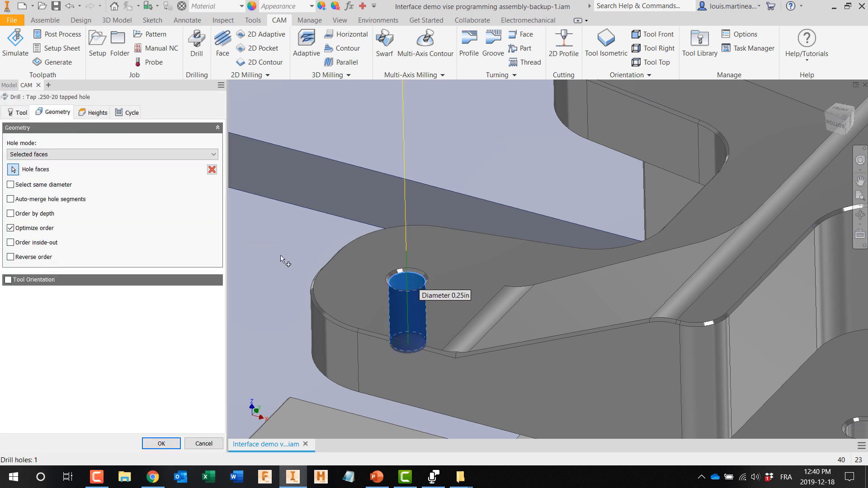
click(10, 184)
click(161, 443)
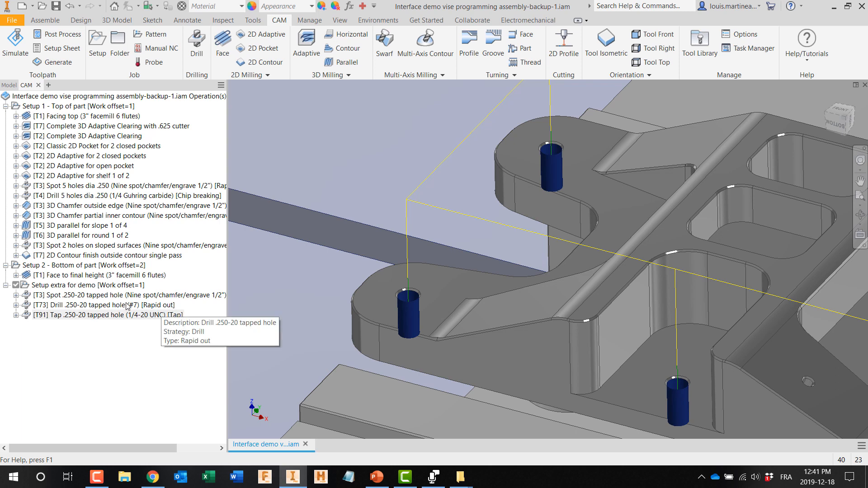
Step: Delete the three template-based .250-20 tapped hole operations from the extra demo setup
click(103, 296)
shift+click(100, 306)
shift+click(100, 315)
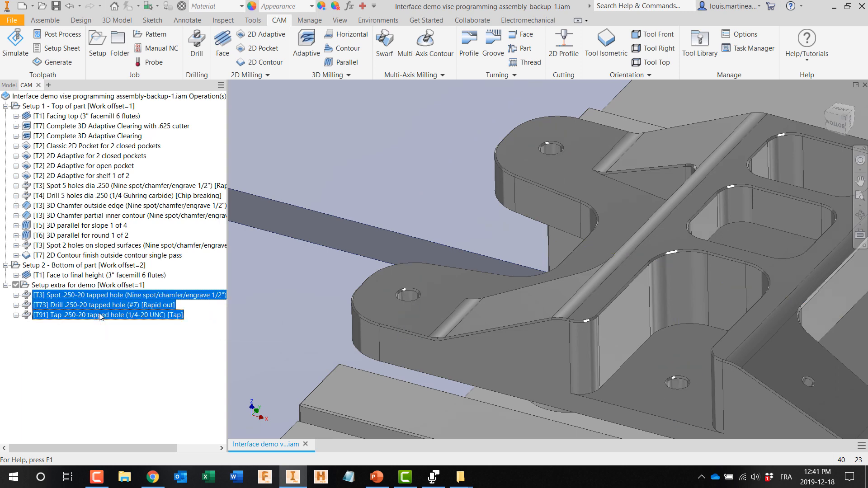
right_click(100, 316)
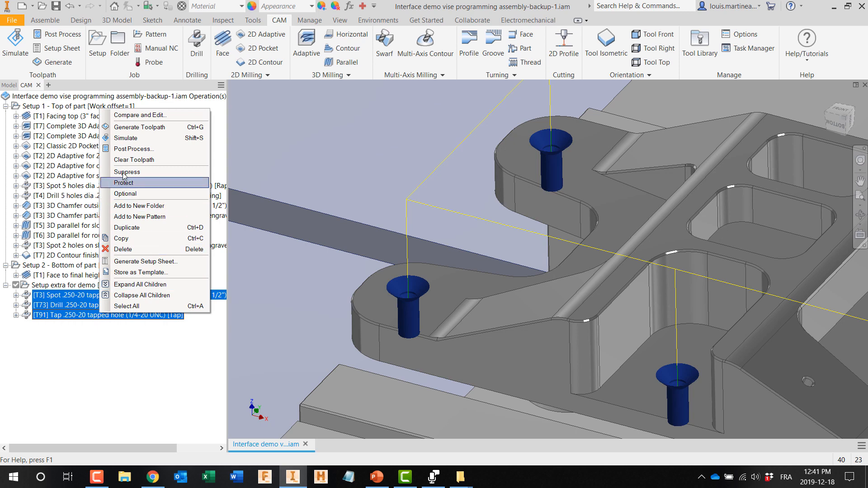
click(123, 249)
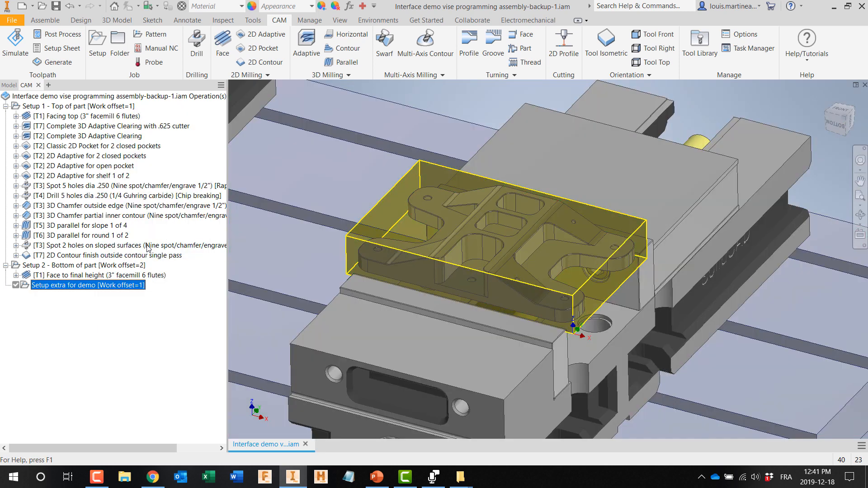
click(128, 265)
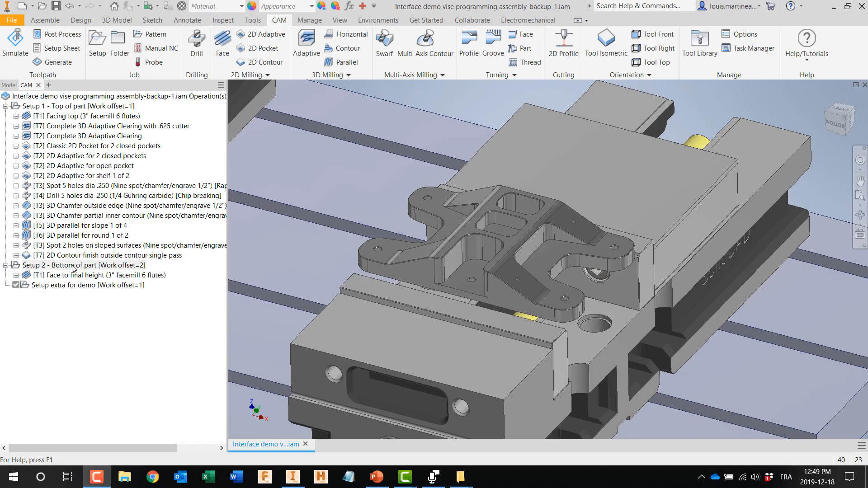
Step: Start a new Face operation with a spindle speed of 2500 rpm and a cutting feedrate of 130 in/min
click(224, 38)
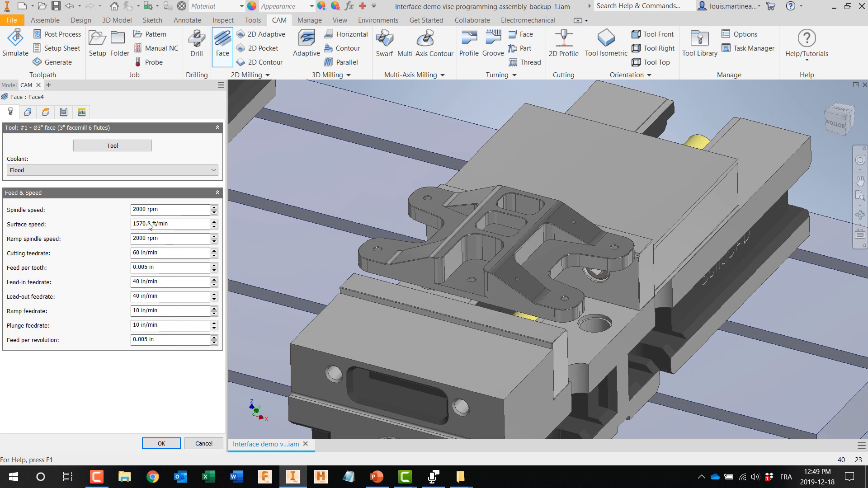
drag(139, 208, 135, 208)
text(5)
click(137, 253)
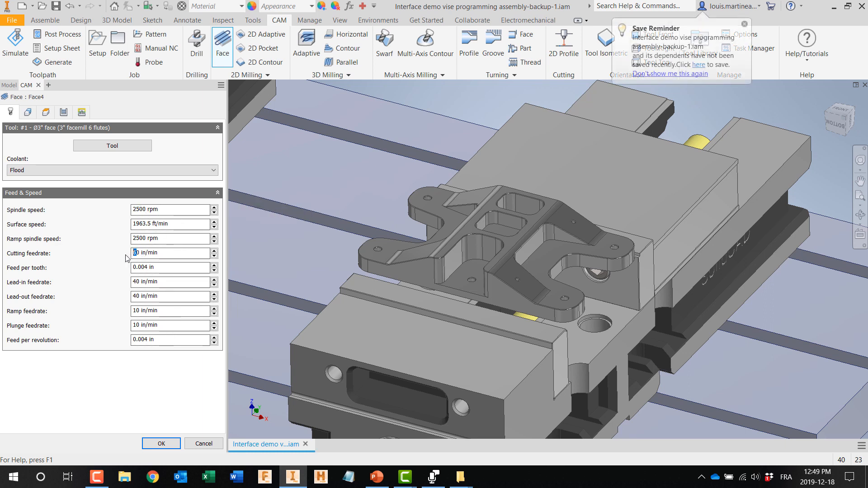
drag(141, 253, 130, 256)
text(130)
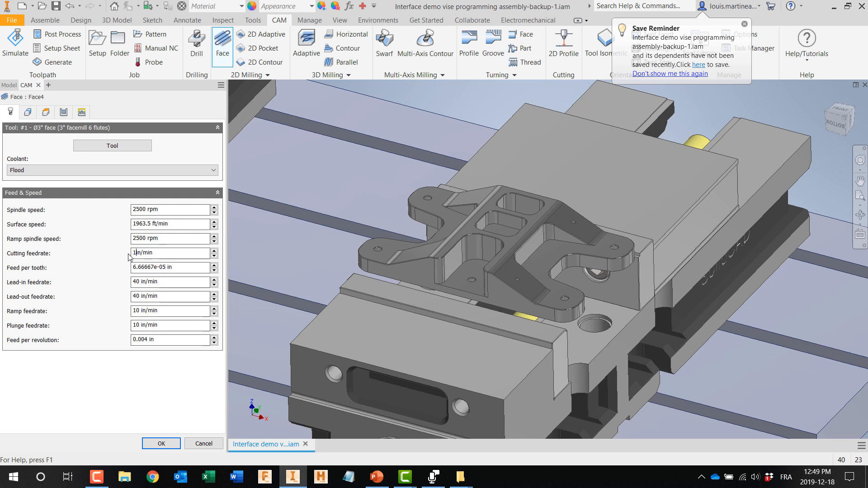
Step: Set the lead-in feedrate of the new Face operation with the expression tool_feedCutting * .5
right_click(173, 283)
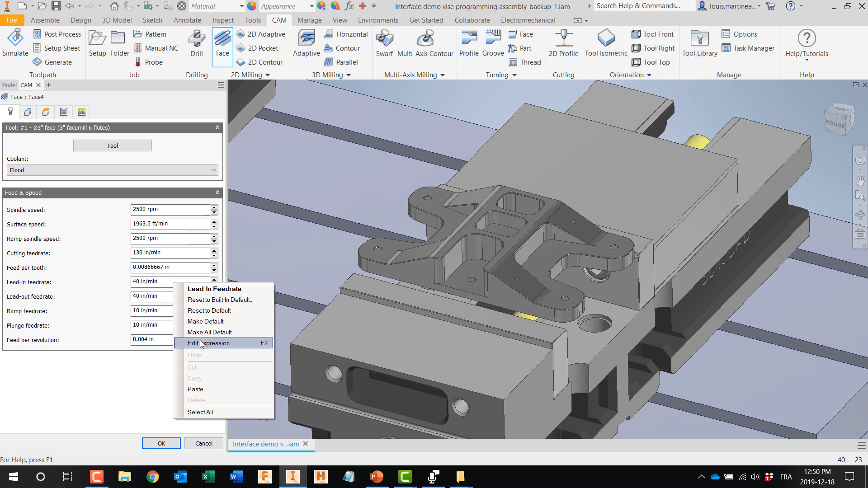
click(207, 343)
text(tool_feedCutting)
text(* .5)
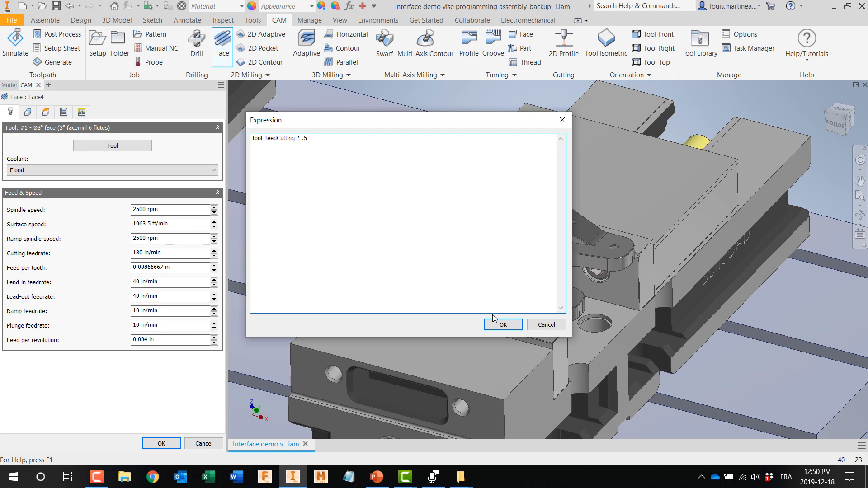
click(494, 319)
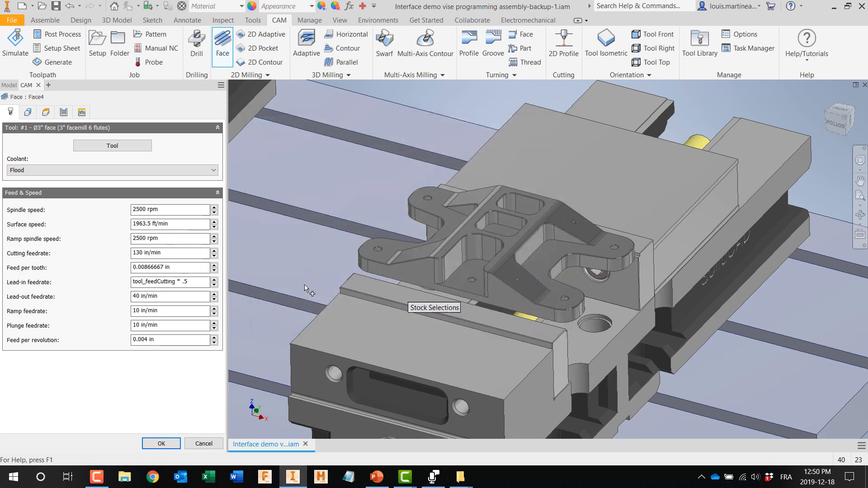
Step: Set the lead-out feedrate of the Face operation with the expression tool_feedCutting * .75
right_click(168, 299)
click(194, 359)
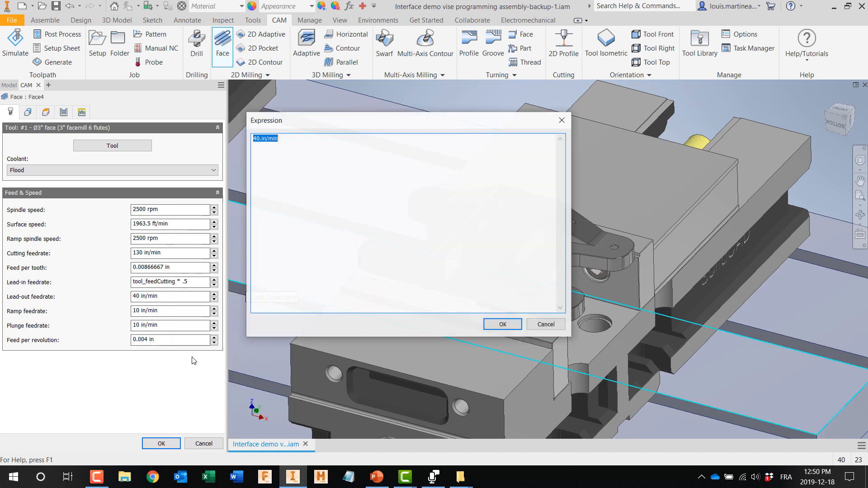
text(tool_feedCutting)
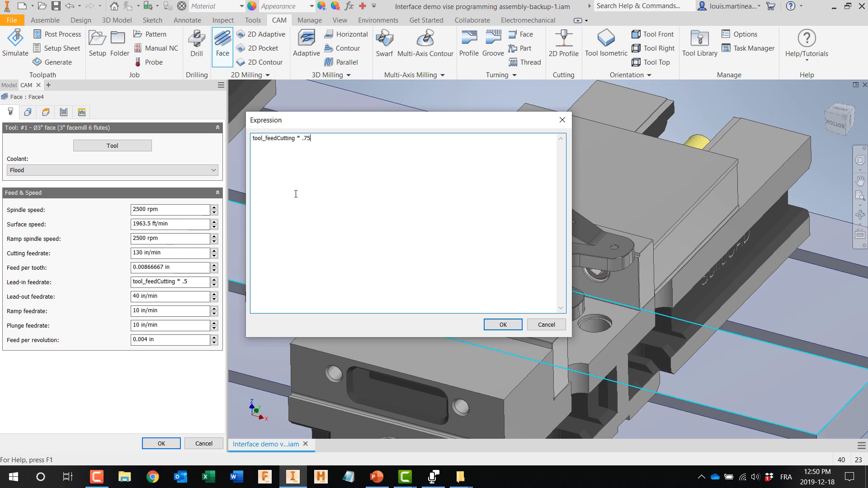
click(505, 325)
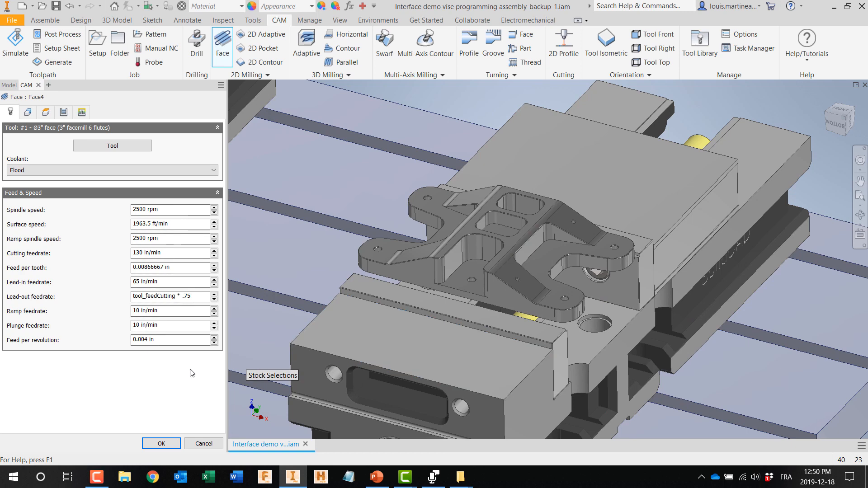
Step: Confirm the Face operation's plunge feedrate expression as 10 in/min and make it the default
right_click(160, 329)
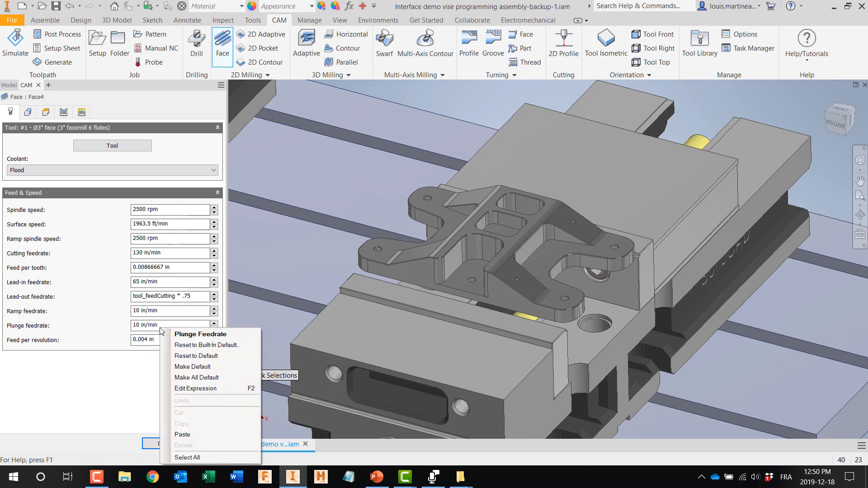
click(189, 388)
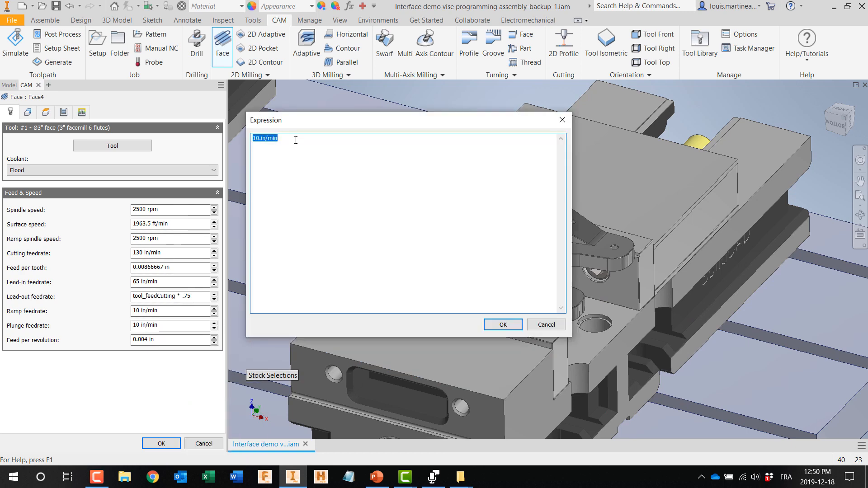
click(505, 325)
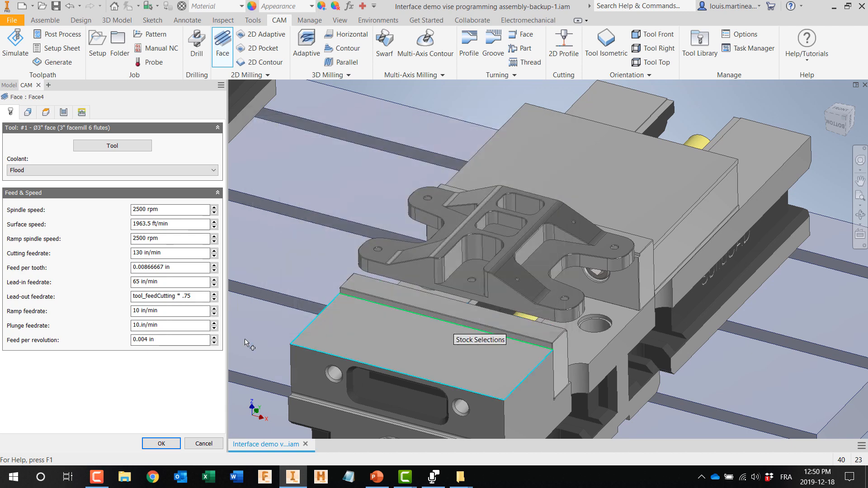
right_click(176, 327)
click(198, 365)
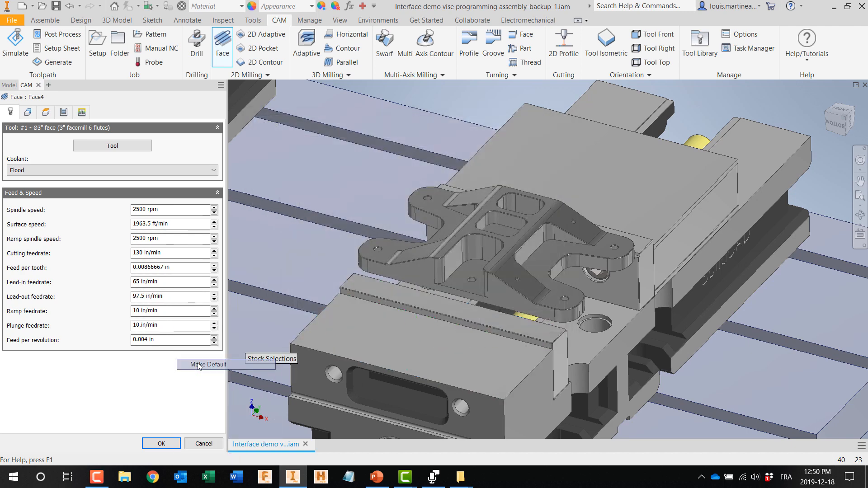
Step: Make the lead-out and lead-in feedrate expressions the defaults for Face operations
right_click(182, 298)
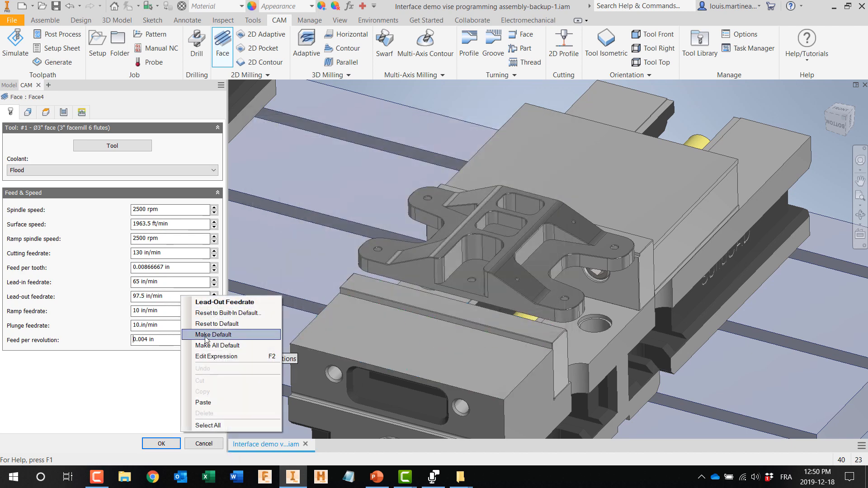
click(206, 337)
right_click(183, 287)
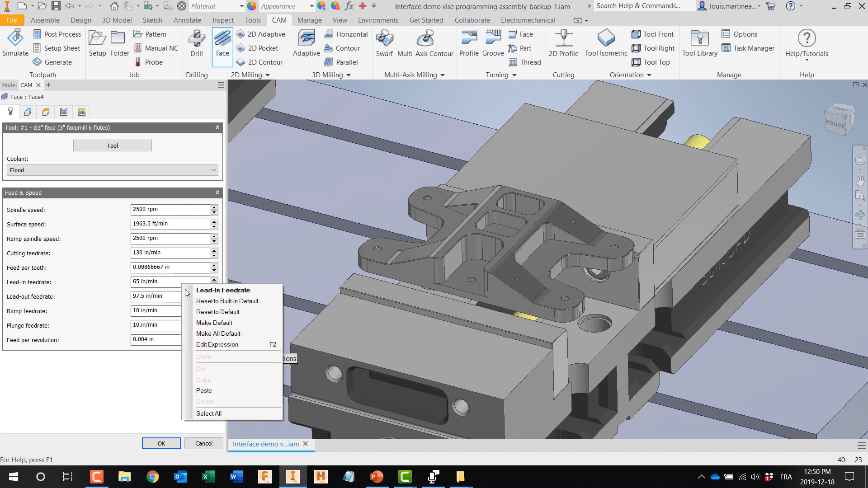
click(206, 325)
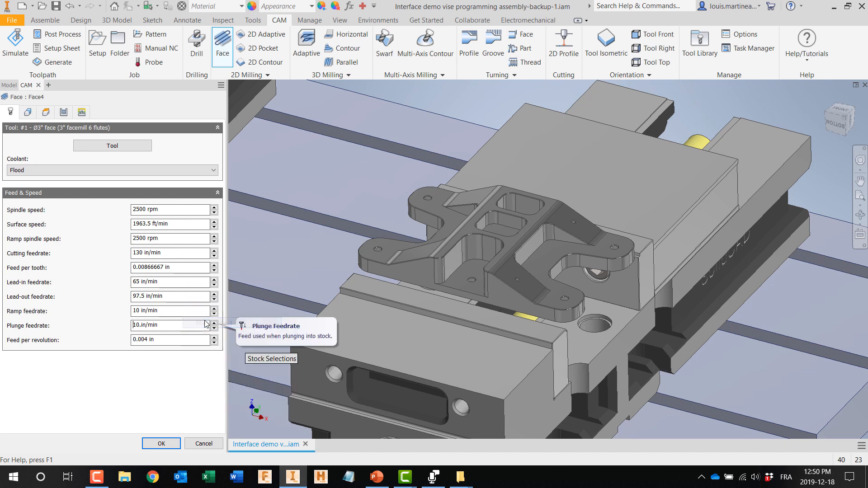
Step: Set the Face operation's stepover with the expression tool_diameter * .75
click(63, 112)
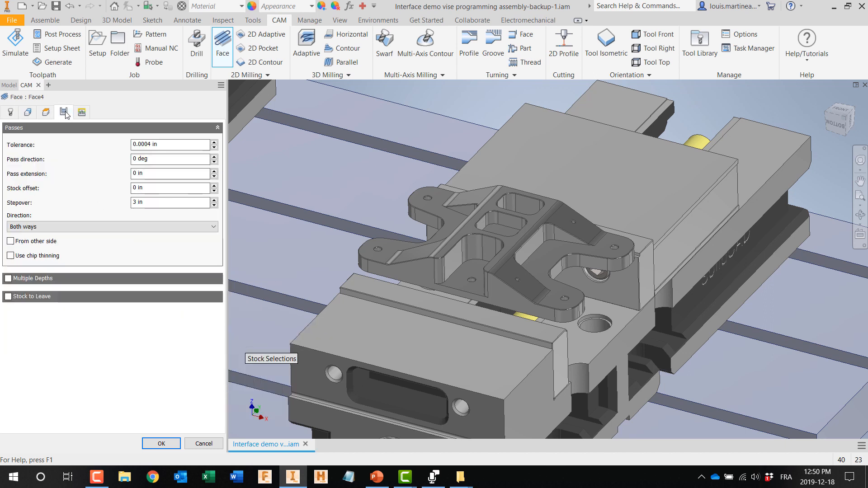
right_click(153, 208)
click(190, 267)
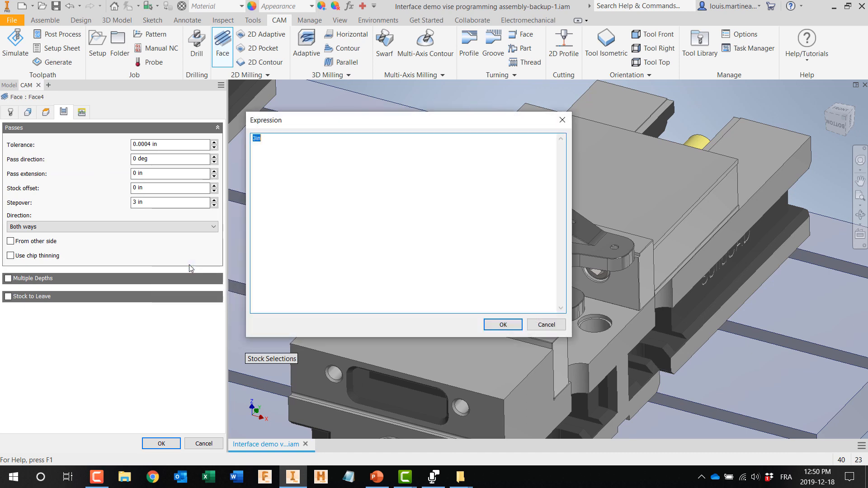
text(tool_diameter *)
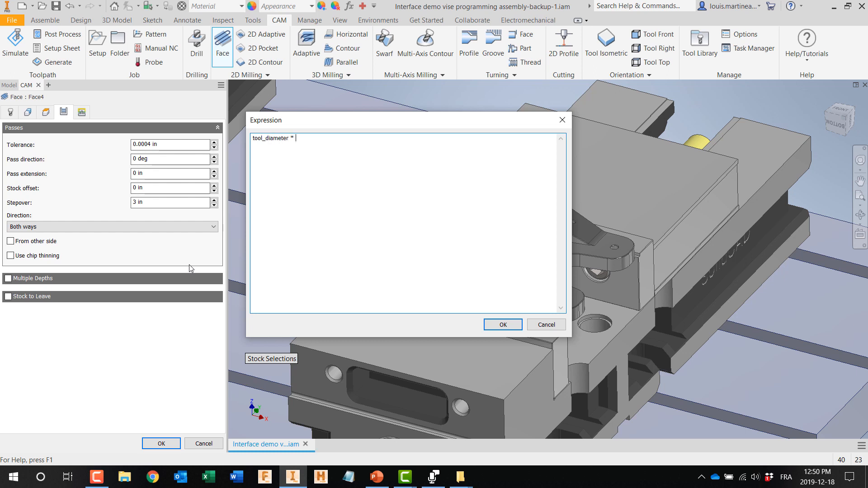
text( .75)
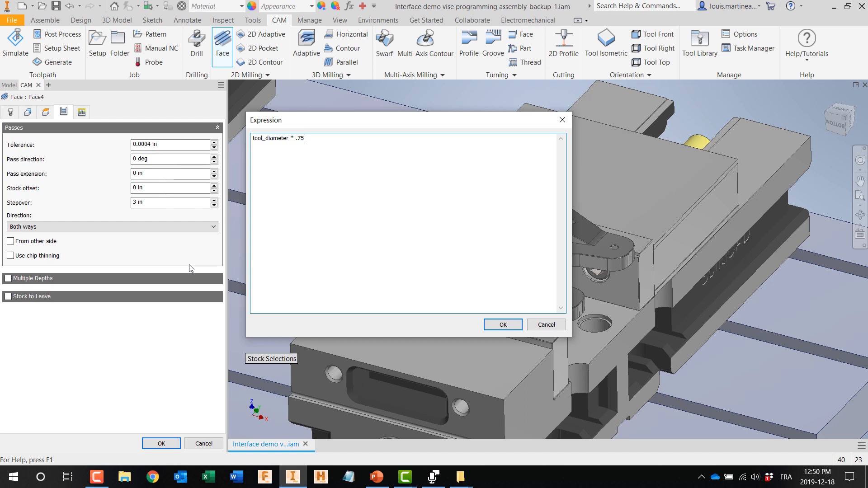
click(492, 325)
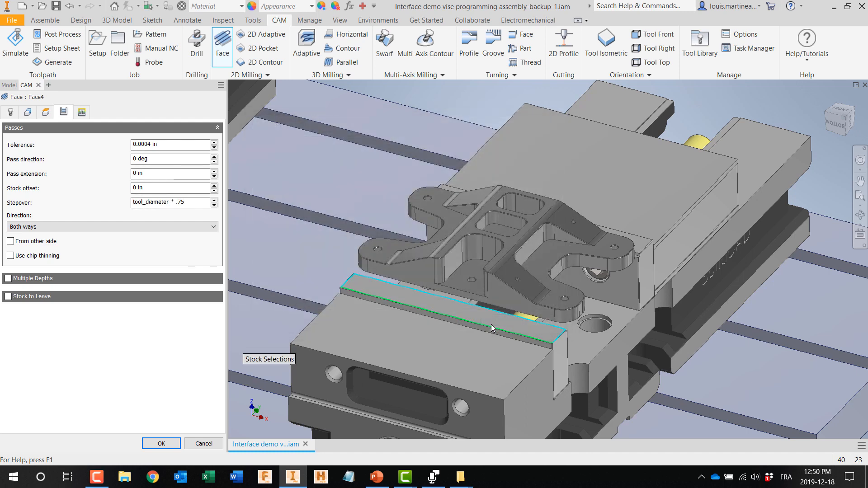
Step: Make the stepover expression the default and finish creating the Face operation
right_click(195, 203)
click(226, 242)
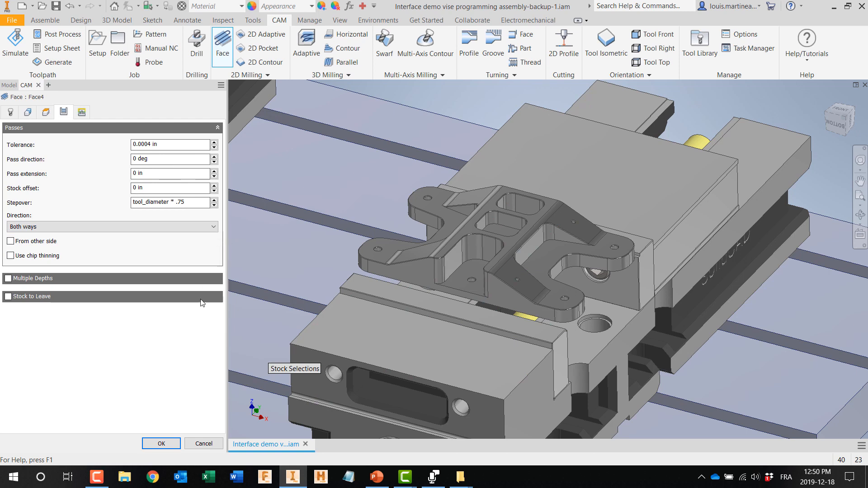
click(82, 112)
click(64, 112)
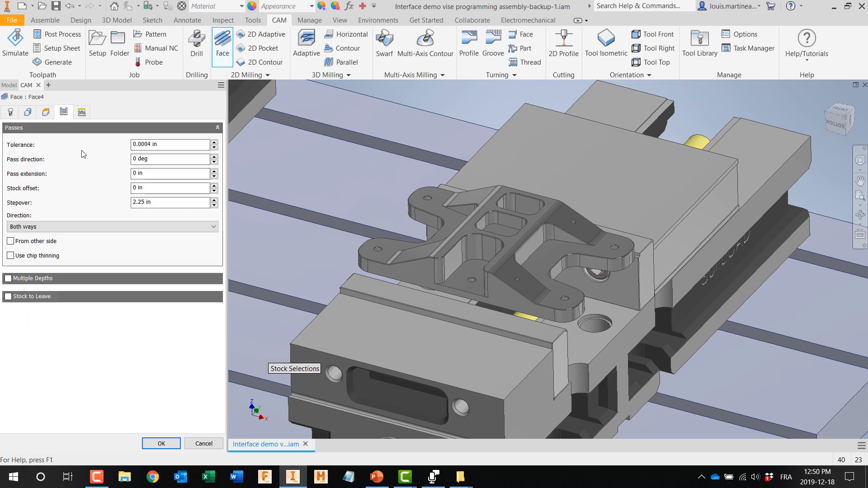
click(156, 443)
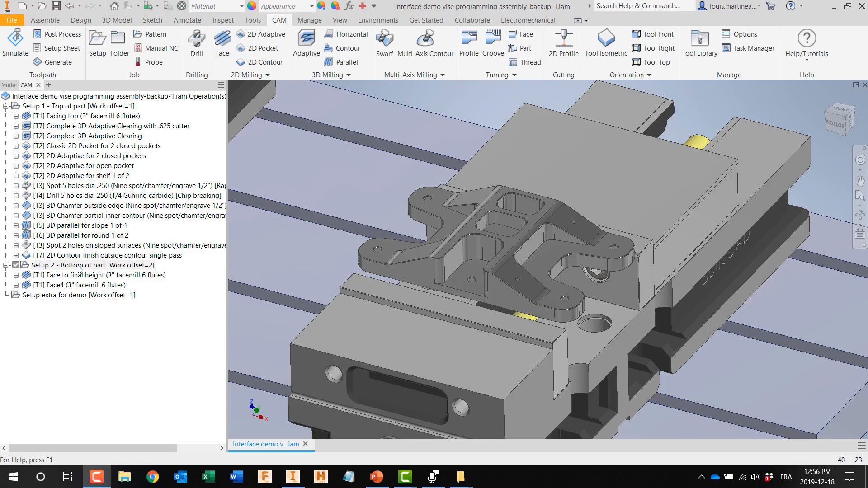
Step: Open all Setup 1 operations, from Facing top to the 2D Contour finish, in a maximized Compare and Edit window
click(68, 116)
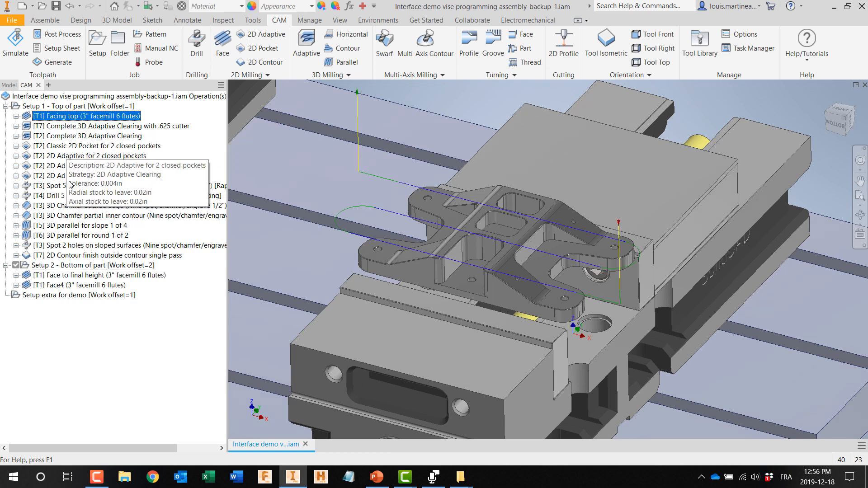
shift+click(83, 258)
right_click(71, 118)
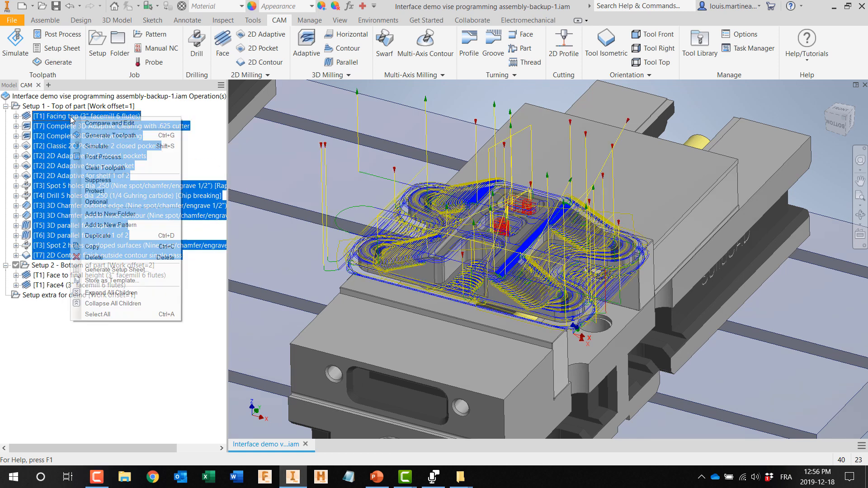
click(108, 124)
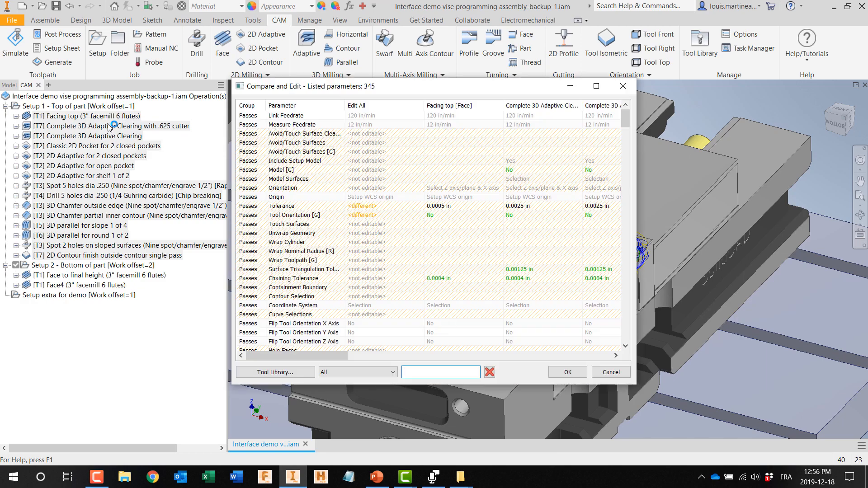
click(597, 87)
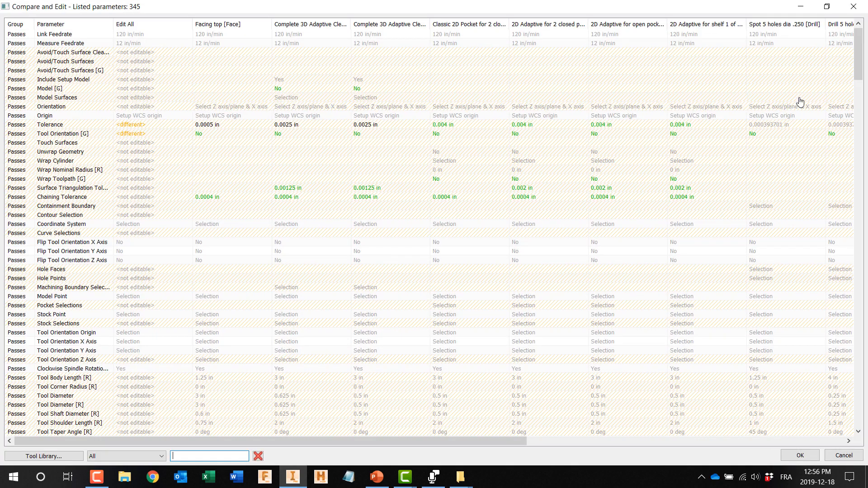
Step: Change the coolant of the 3D Adaptive Clearing with .625 cutter to Flood and through tool in the comparison table
drag(863, 58, 865, 371)
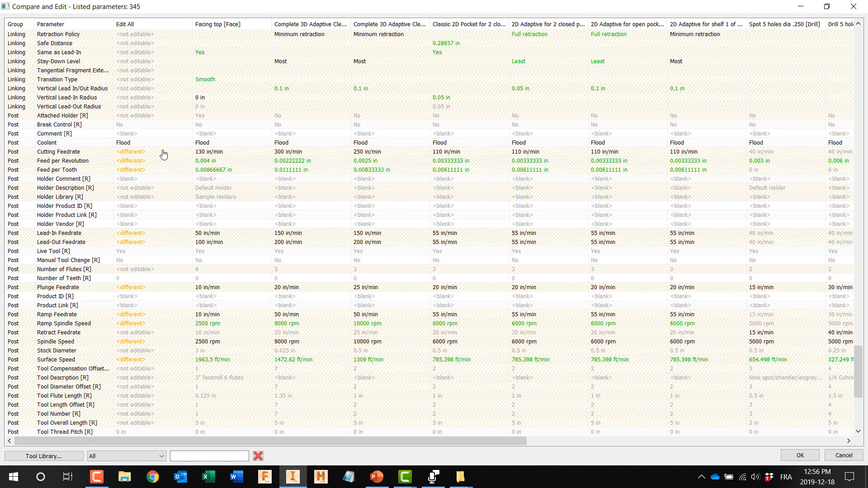
double_click(207, 145)
click(295, 143)
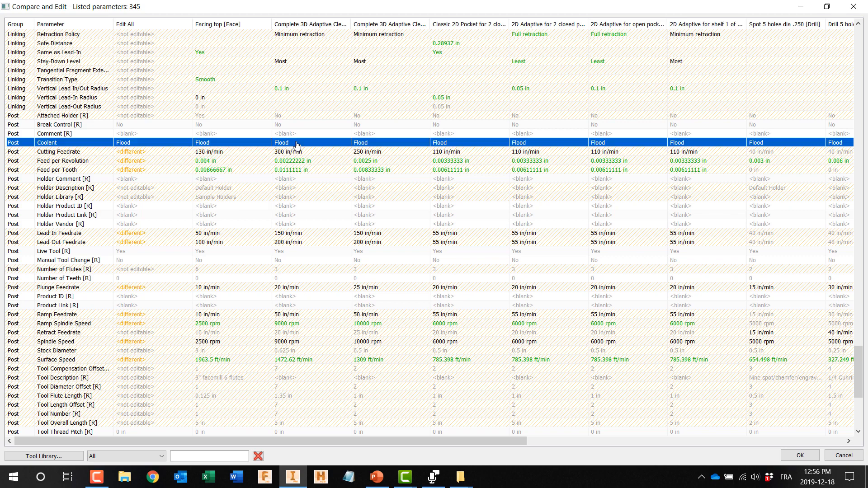
drag(527, 441, 415, 430)
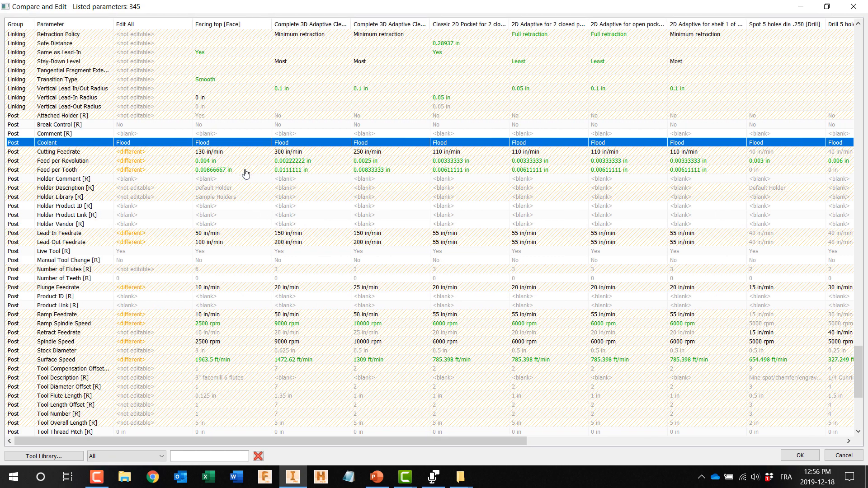
click(290, 145)
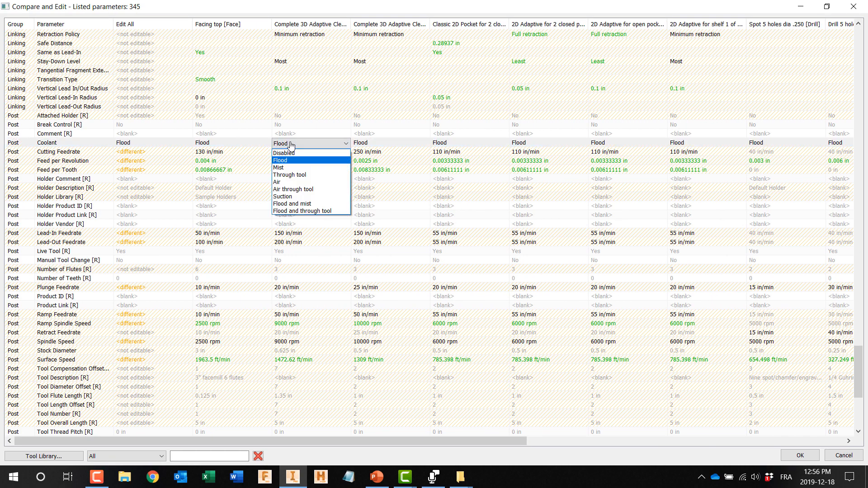
click(291, 211)
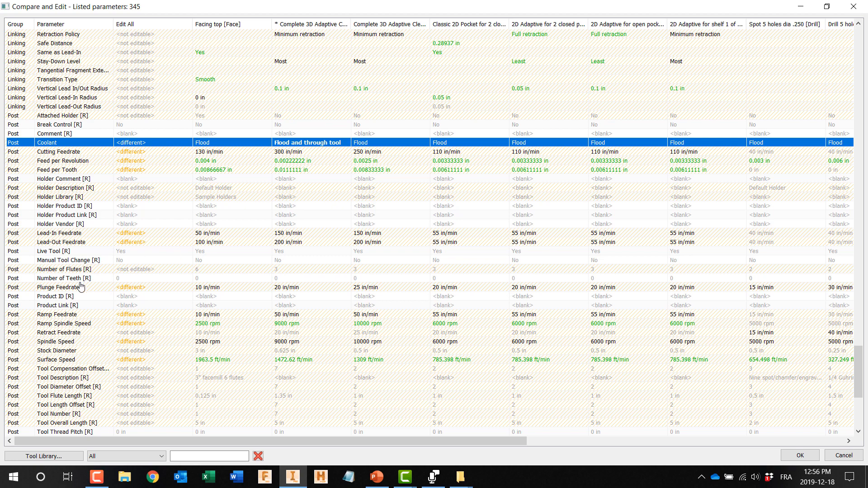
Step: Apply a plunge feedrate of 10 in/min to all compared operations at once, and discard the comparison edits
double_click(217, 291)
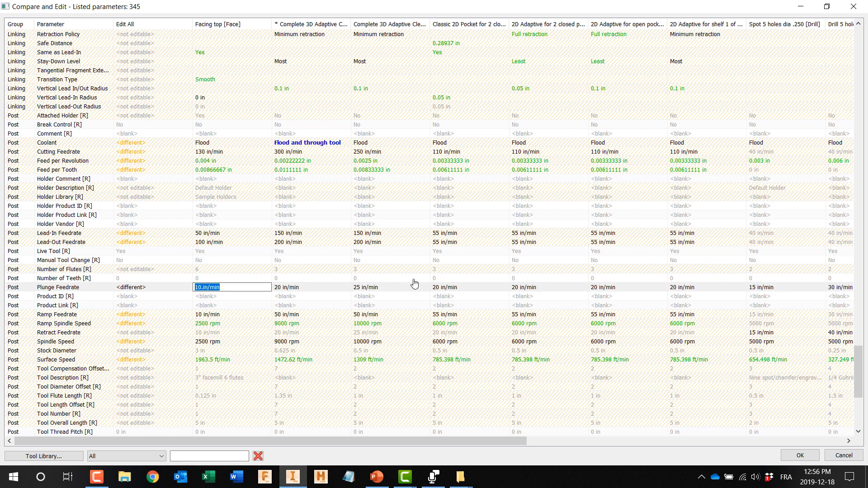
double_click(141, 291)
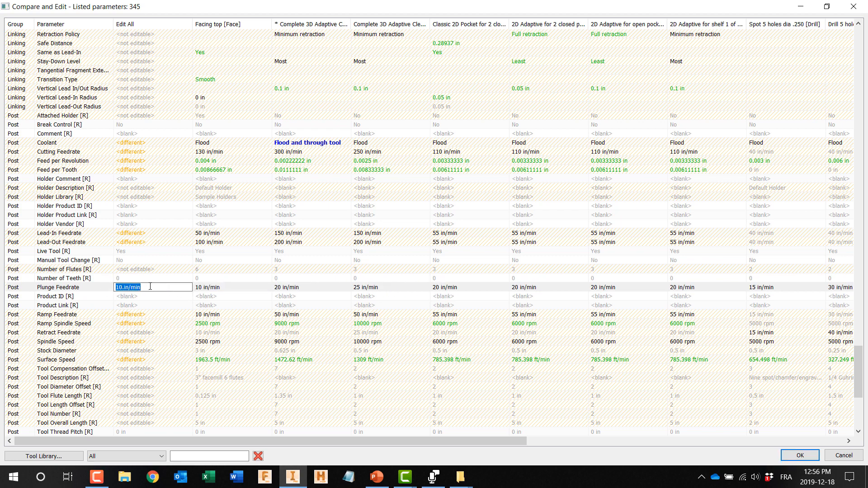
right_click(153, 288)
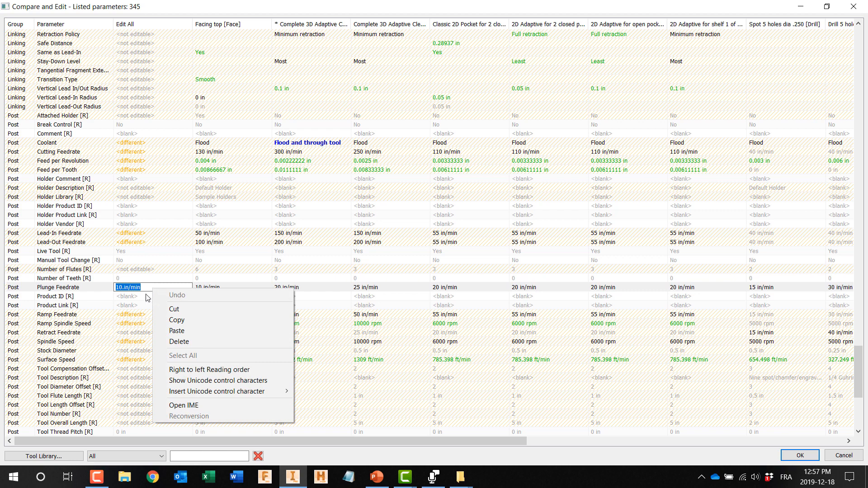
click(148, 296)
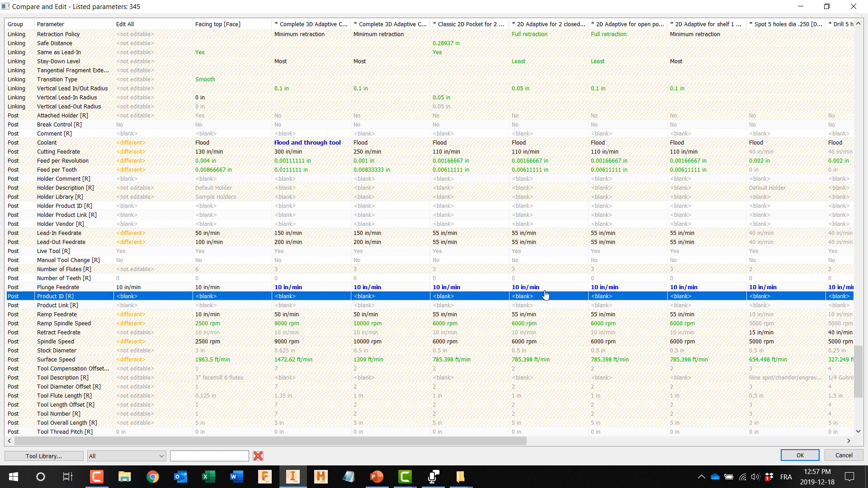
click(152, 288)
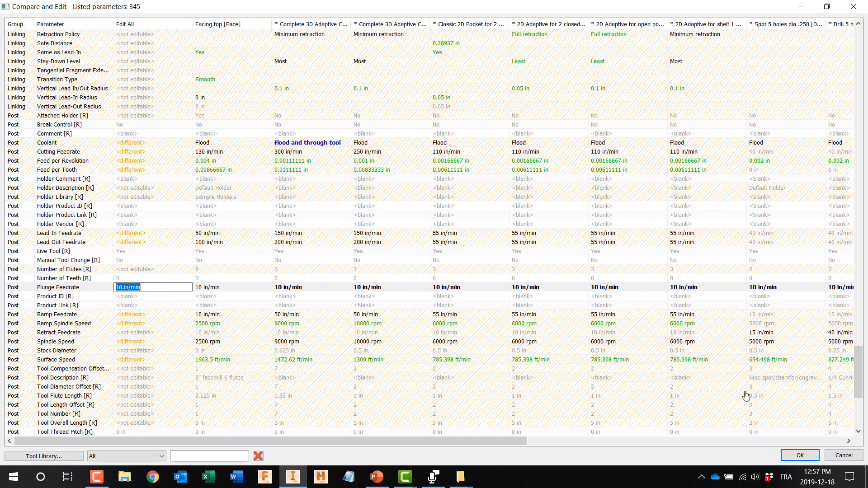
click(843, 455)
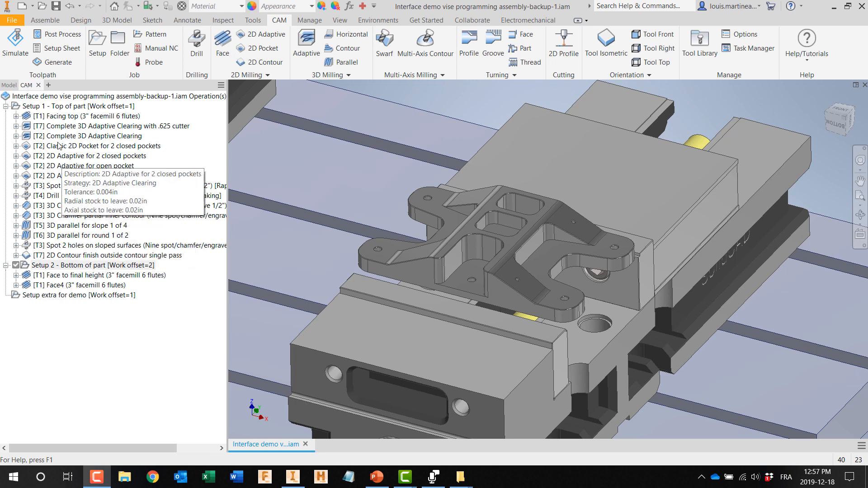
Step: Generate the setup sheet for all operations of Setup 1 - Top of part in the Desktop folder
click(55, 107)
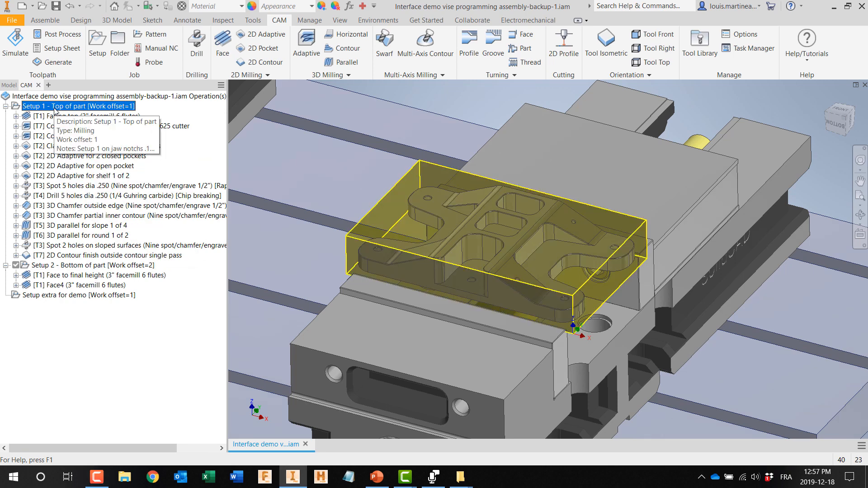
right_click(54, 109)
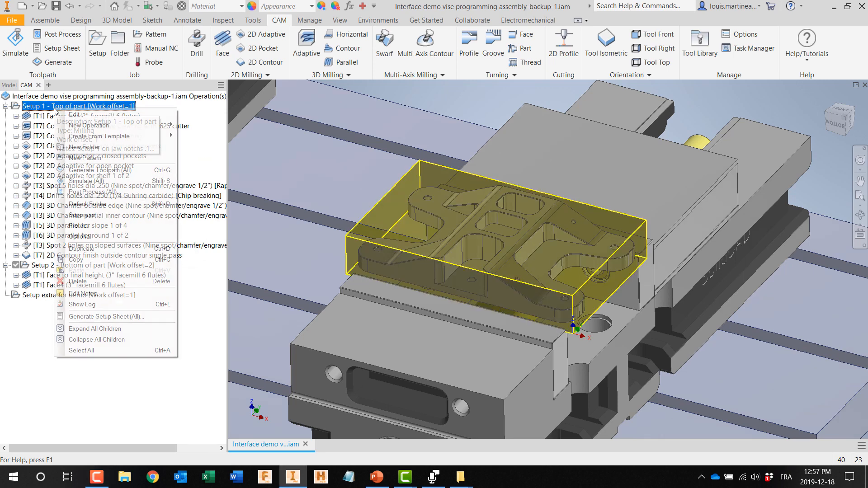
click(92, 317)
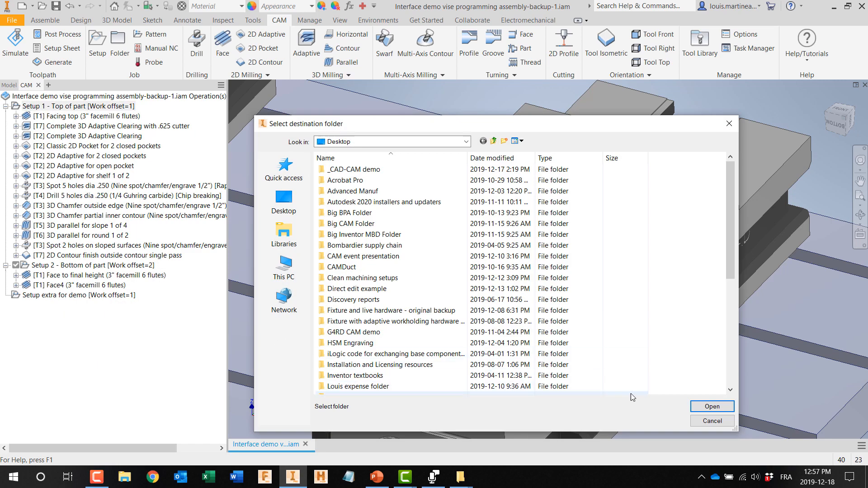
click(693, 406)
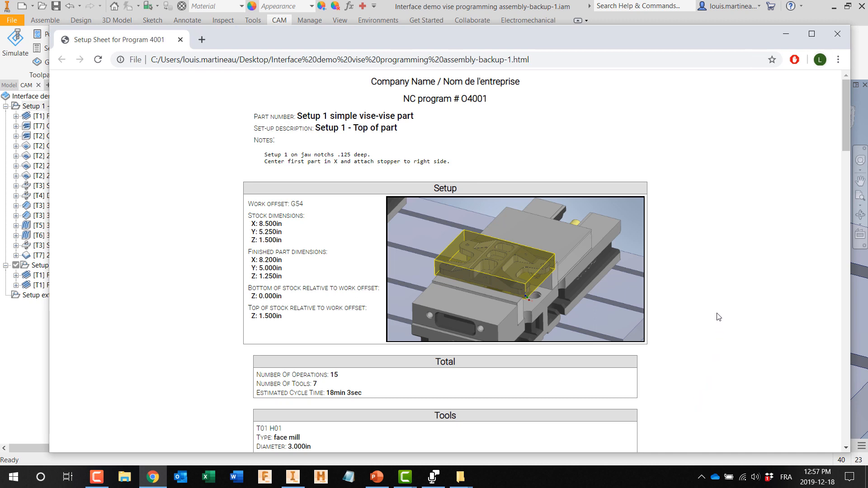
Step: Review the setup sheet for program 4001, covering its setup data, cycle totals, tool list and individual operations
scroll(718, 316, down, 4)
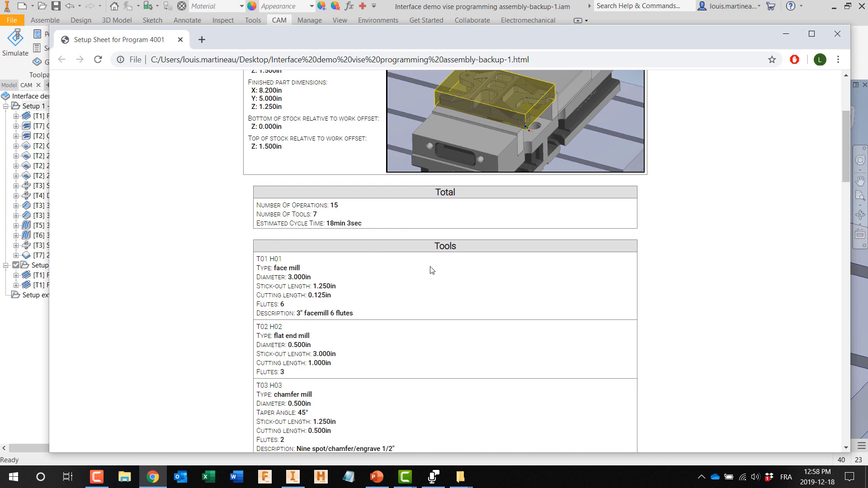
scroll(434, 270, down, 5)
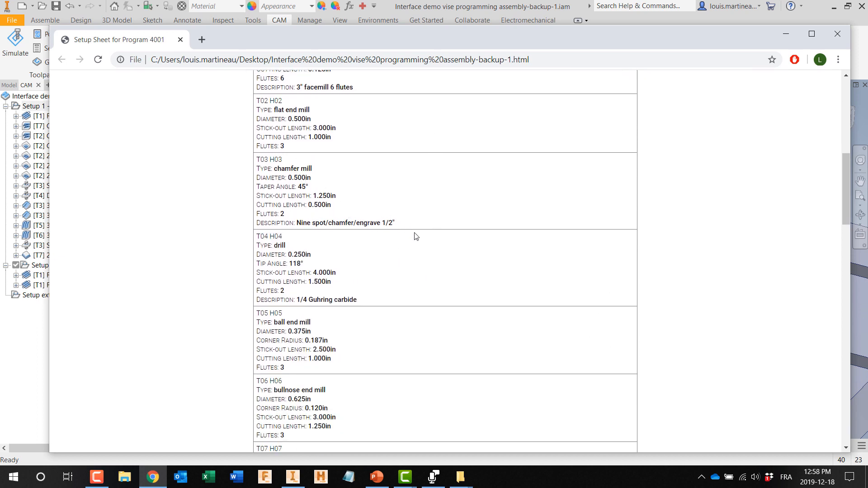
scroll(415, 236, down, 6)
scroll(369, 208, down, 1)
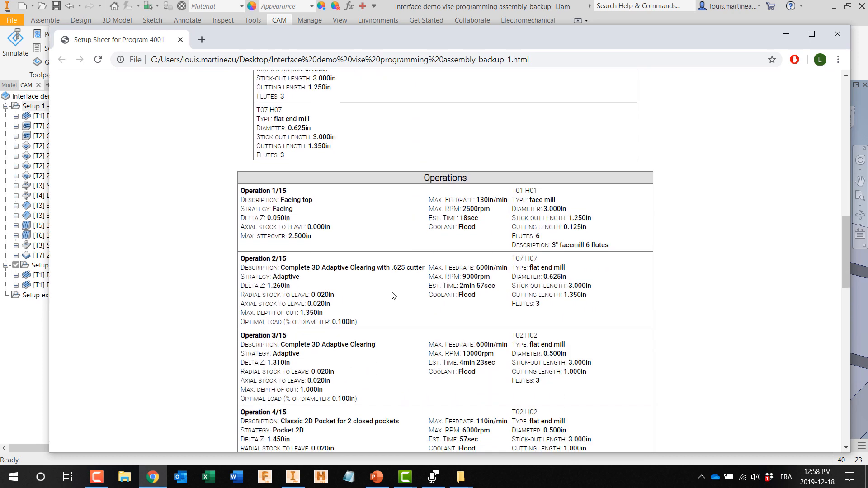
scroll(392, 294, down, 1)
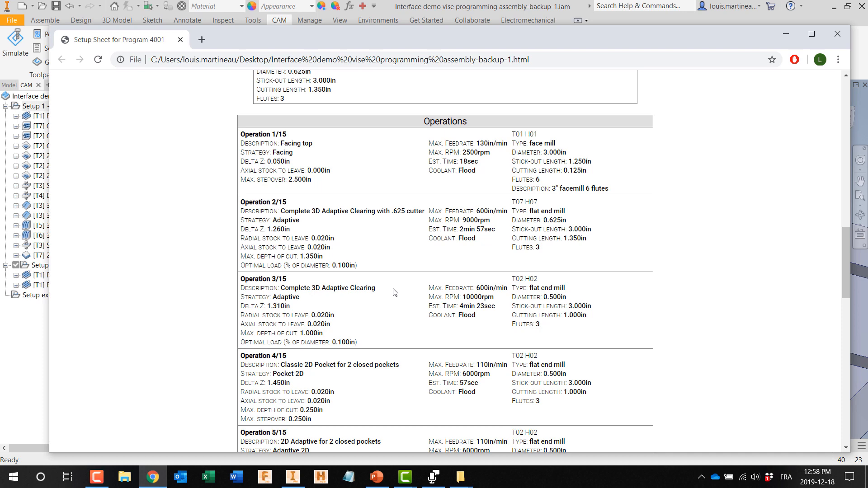
scroll(395, 293, up, 2)
scroll(393, 291, up, 15)
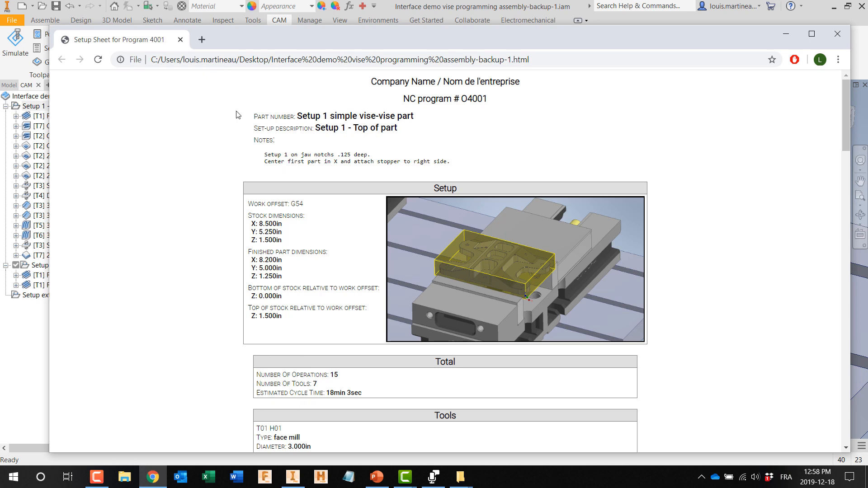
Step: Print all pages of the setup sheet in portrait layout, saving it as a PDF
right_click(181, 111)
click(204, 171)
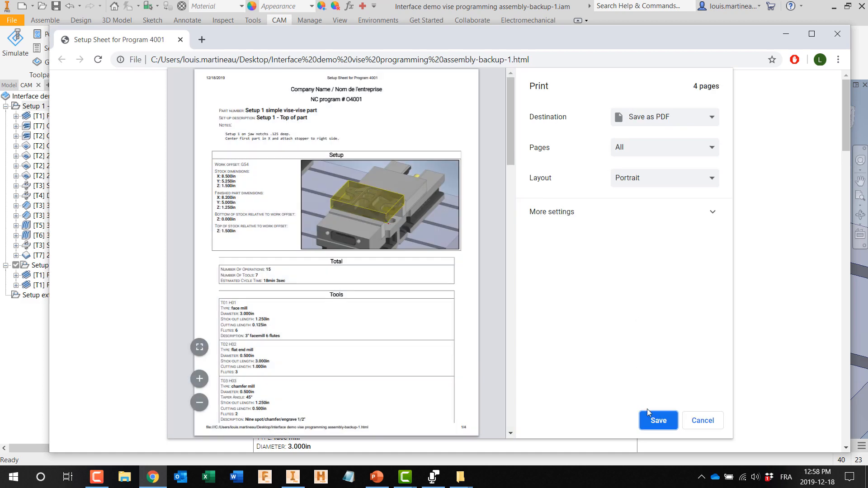
click(653, 420)
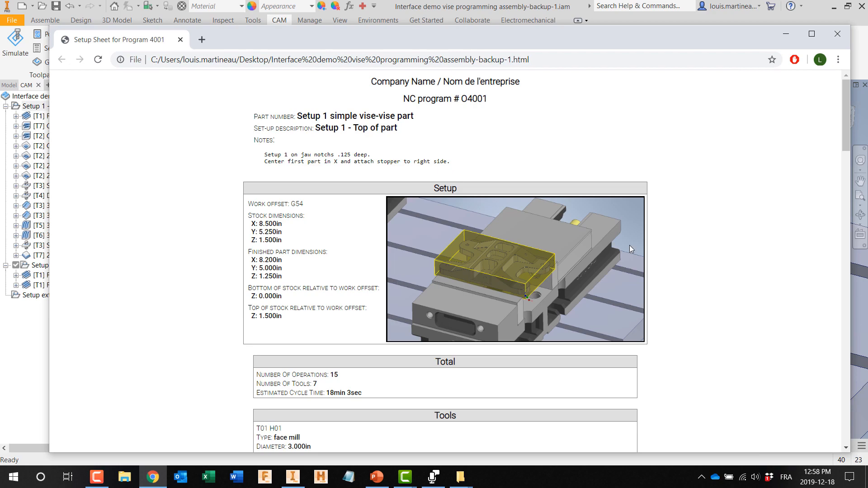
Step: Close the setup sheet window and the vise programming assembly without saving the assembly's changes
click(838, 34)
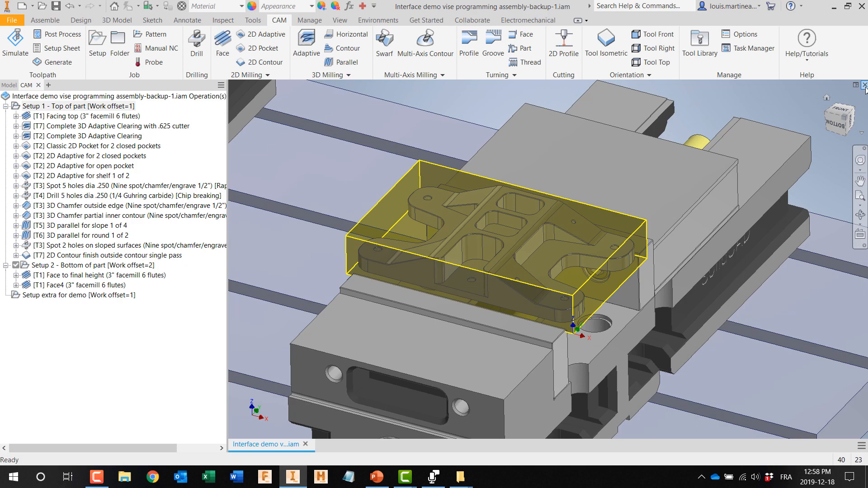
click(865, 84)
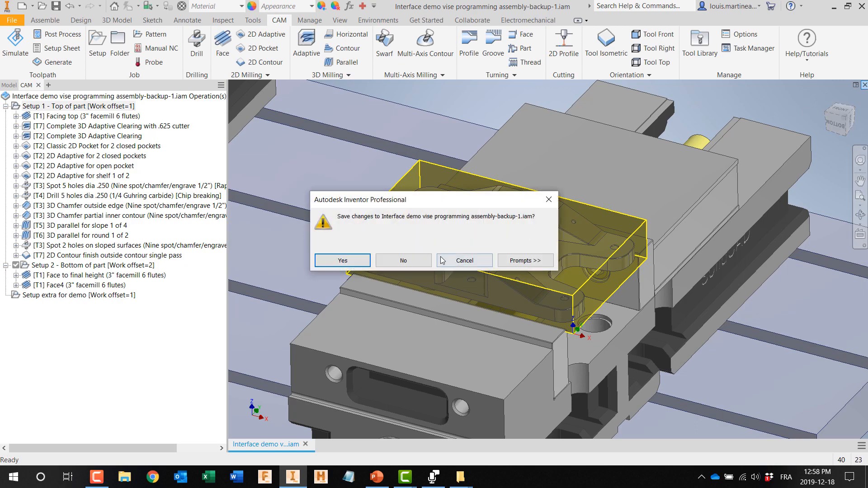
click(416, 262)
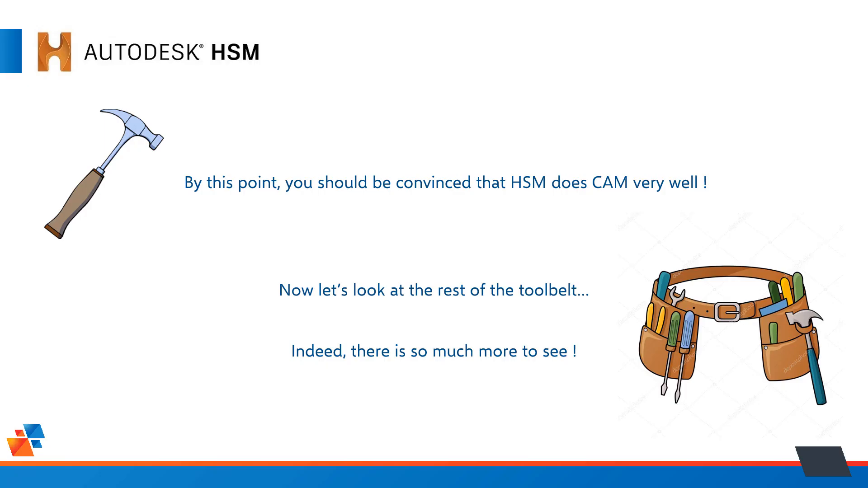
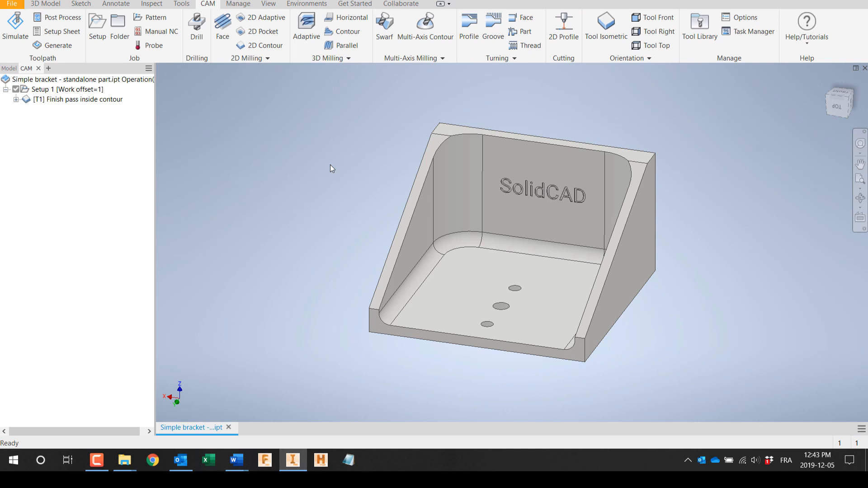
Step: Simulate the Finish pass inside contour toolpath on the standalone bracket and close the simulation
click(83, 100)
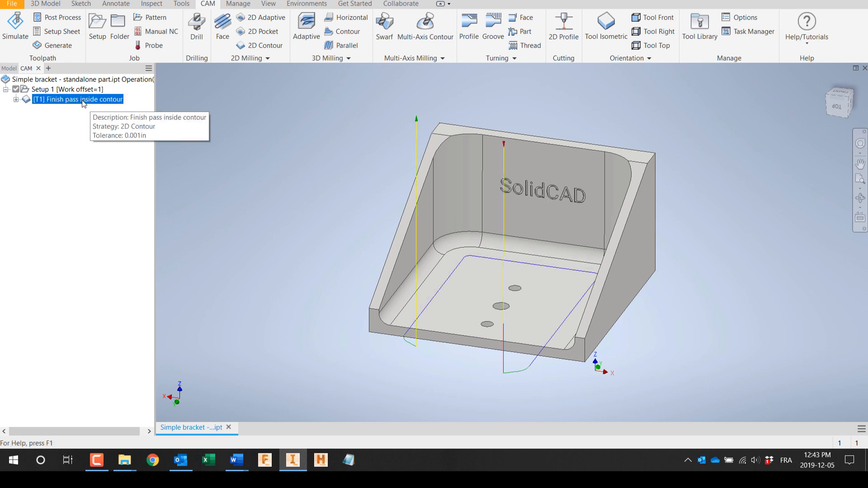
right_click(83, 102)
click(103, 139)
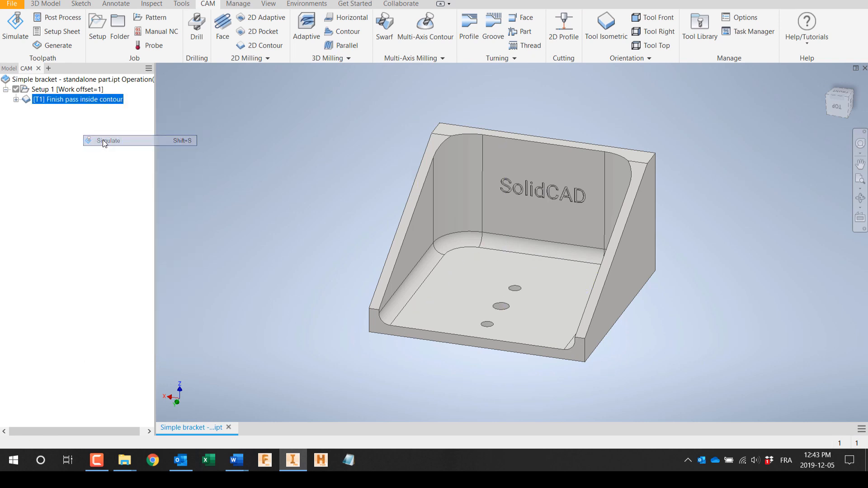
click(510, 383)
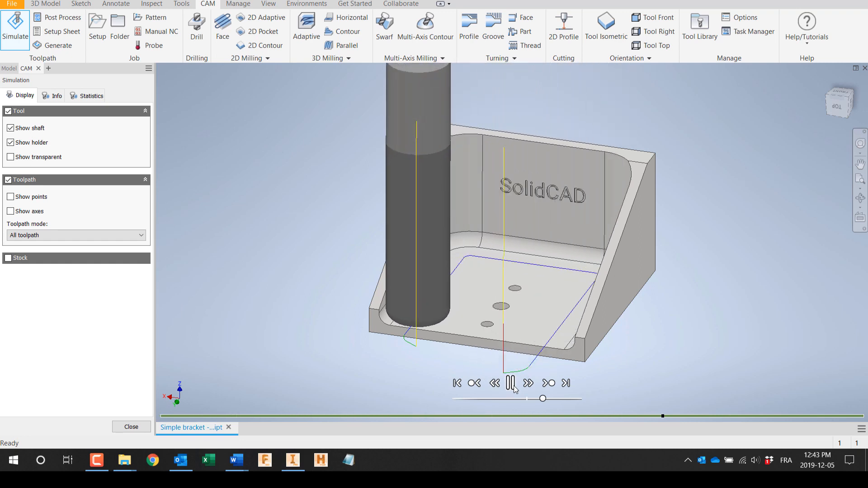
click(138, 426)
Step: Suppress the Branding feature in the standalone bracket's model
click(11, 69)
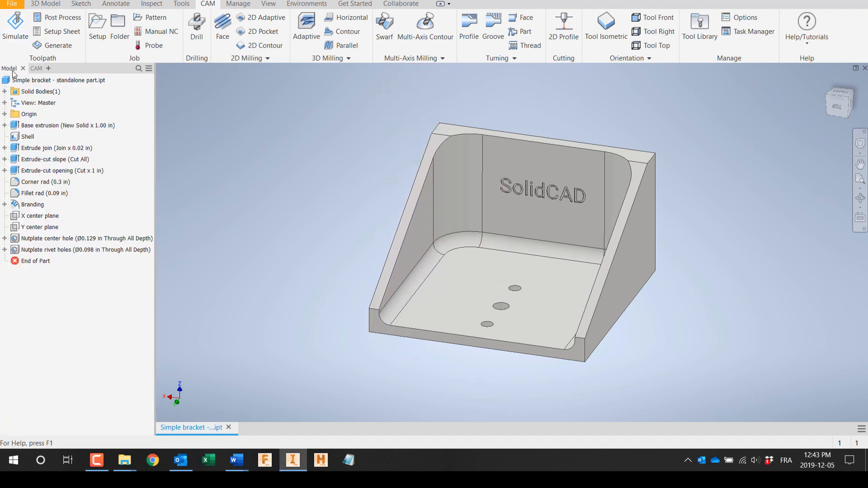
right_click(33, 204)
click(60, 305)
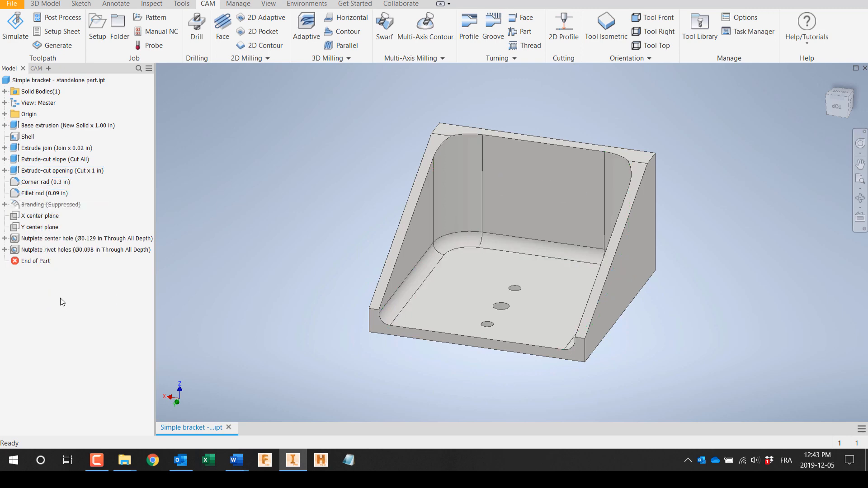
Step: Set the horizontal dimension of the base extrusion's Sketch1 to 2.25 in and finish the sketch
click(5, 125)
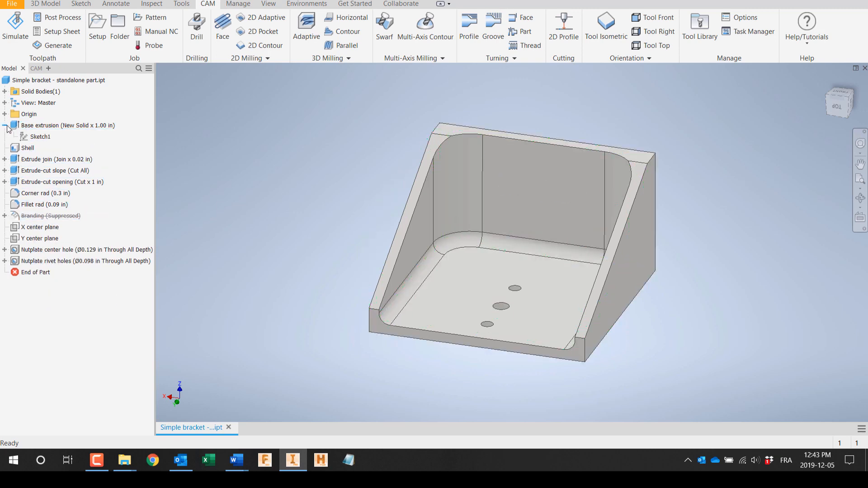
double_click(40, 136)
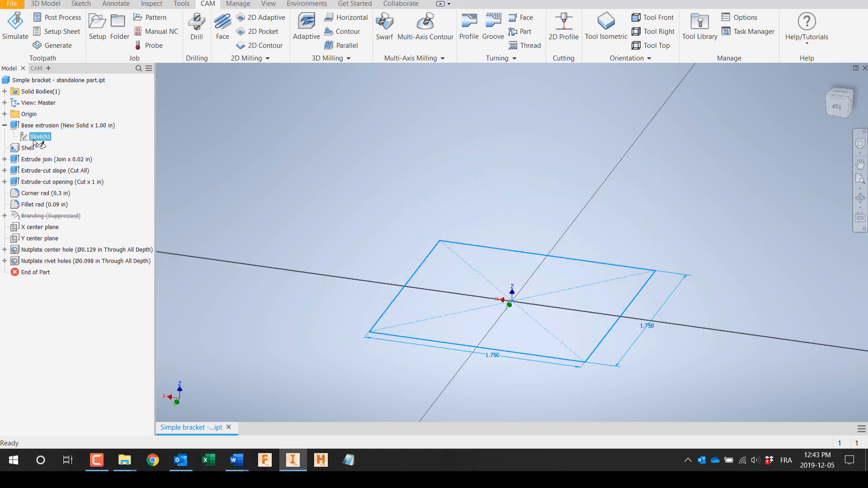
double_click(515, 362)
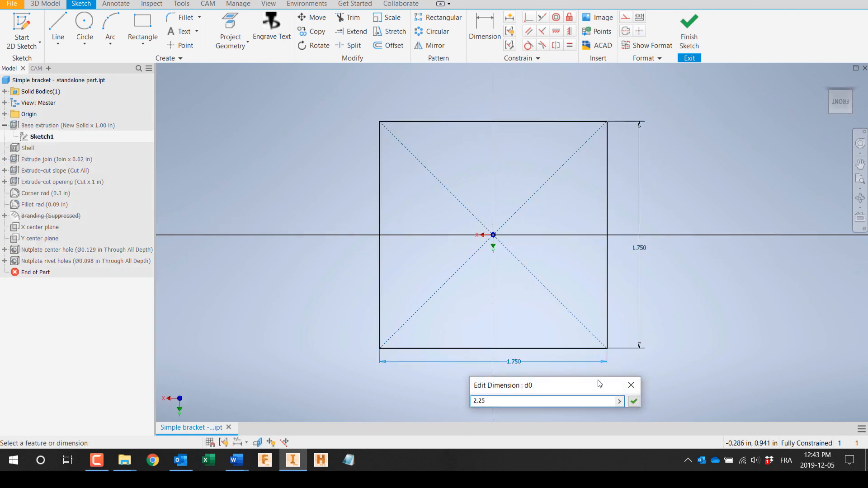
click(634, 401)
click(696, 35)
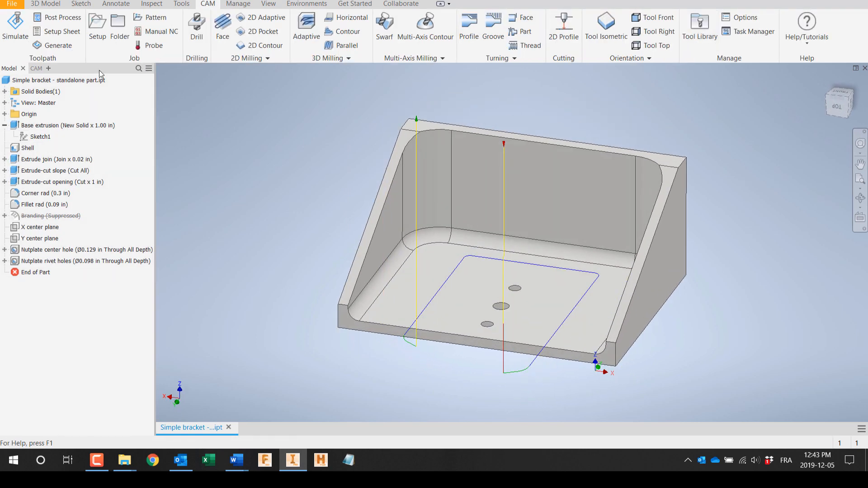
Step: Regenerate the Finish pass inside contour toolpath for the widened standalone bracket
click(37, 69)
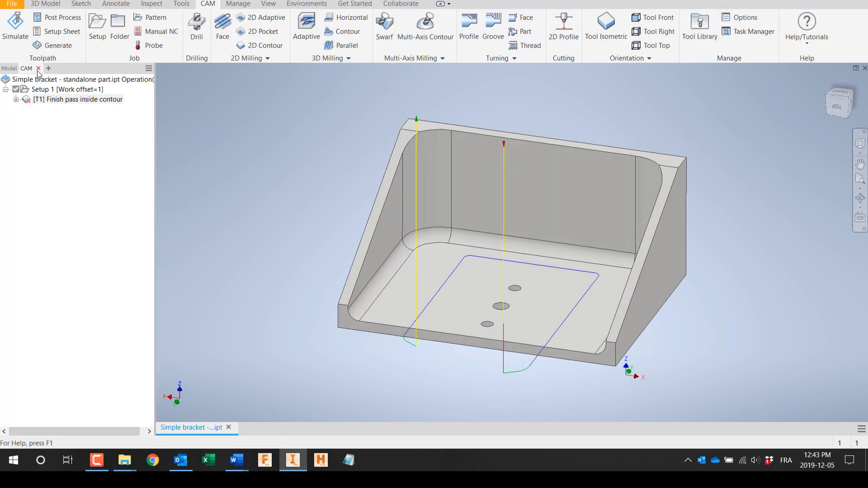
right_click(57, 102)
click(80, 134)
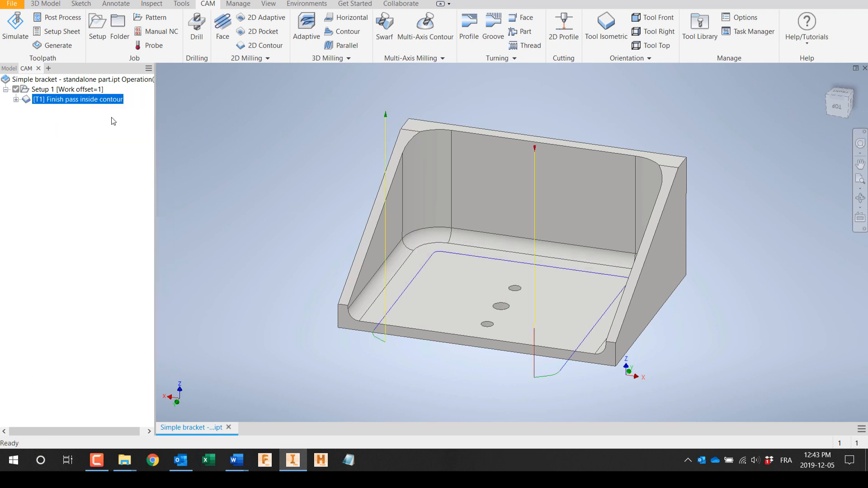
Step: Play the simulation of the regenerated Finish pass inside contour operation, and close it
right_click(96, 100)
click(121, 142)
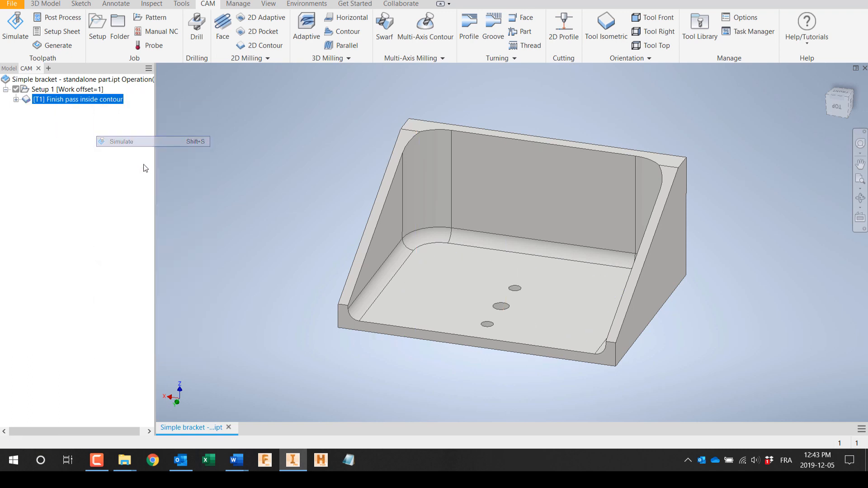
click(511, 383)
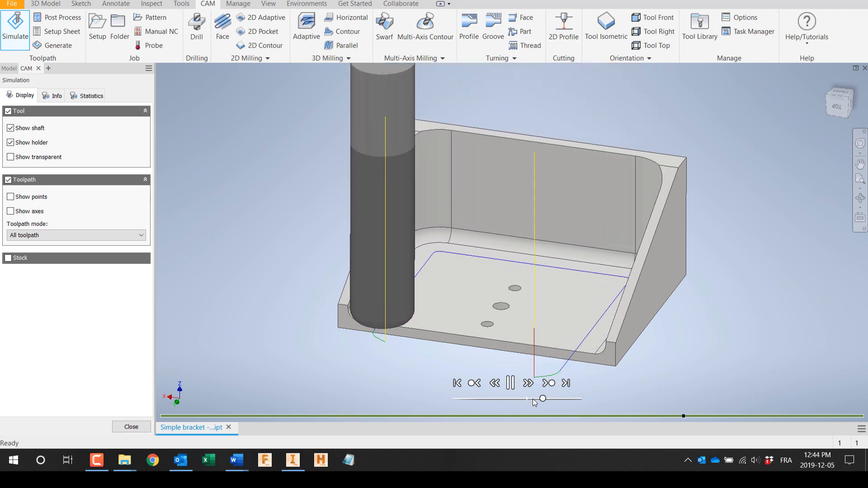
click(140, 427)
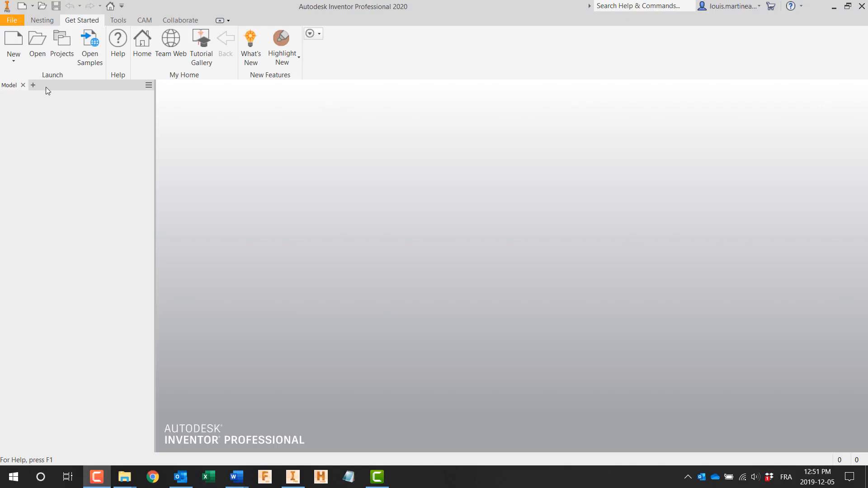
Step: Open Simple bracket - engineering master.ipt from its master file folder, examine its feature tree, and close the part
click(38, 44)
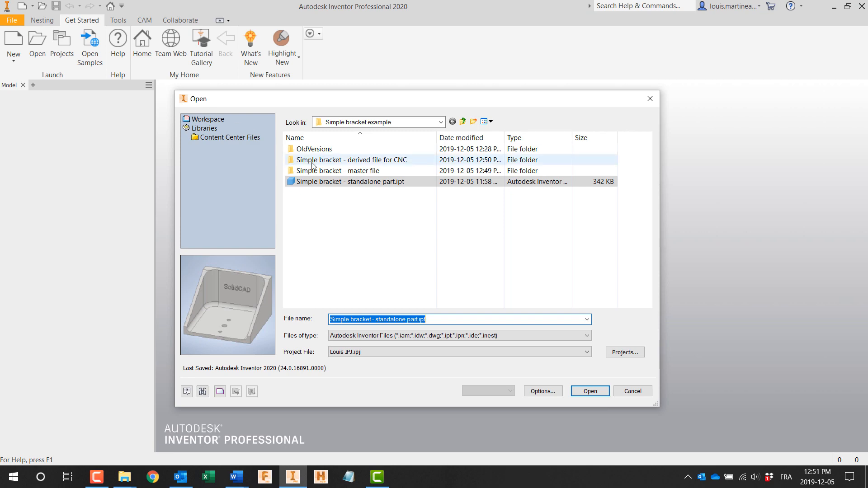
double_click(327, 172)
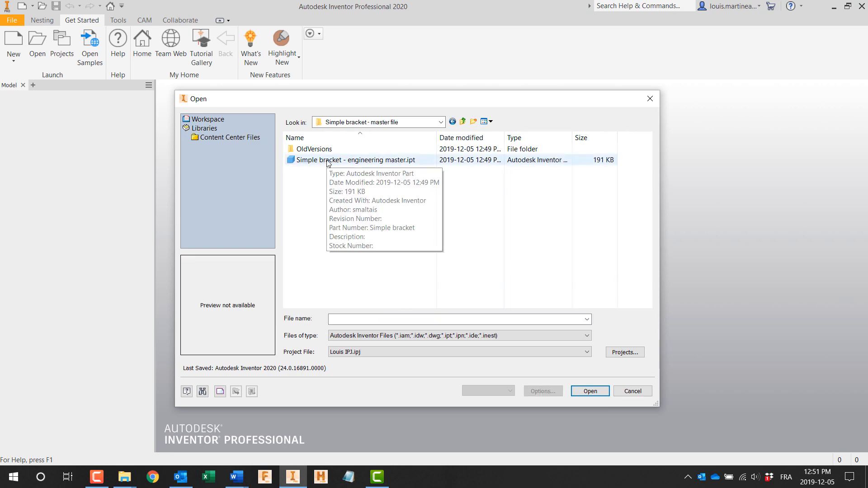
click(328, 161)
double_click(328, 161)
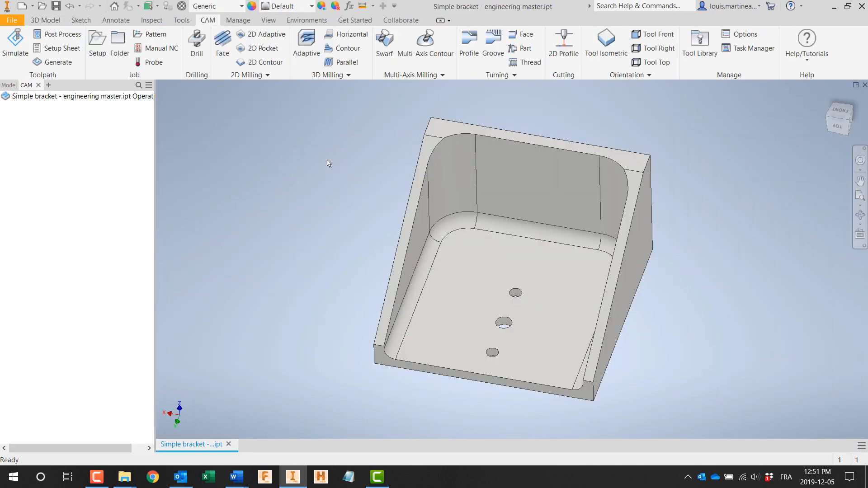
click(9, 85)
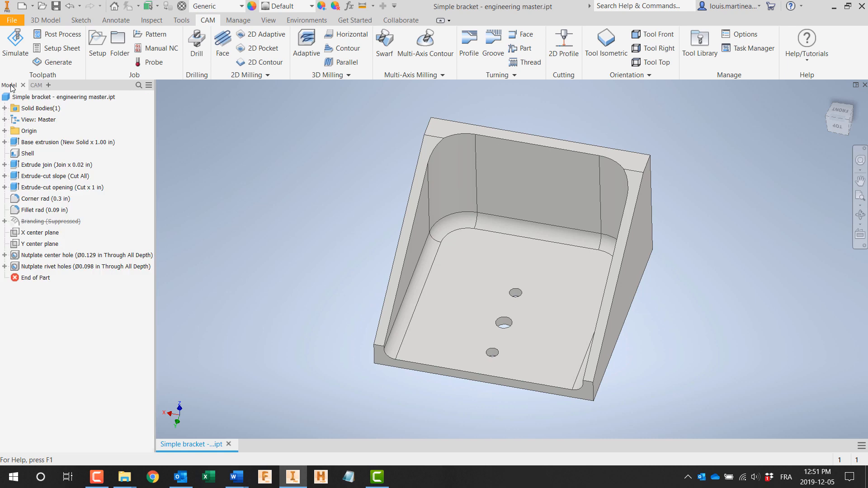
click(864, 85)
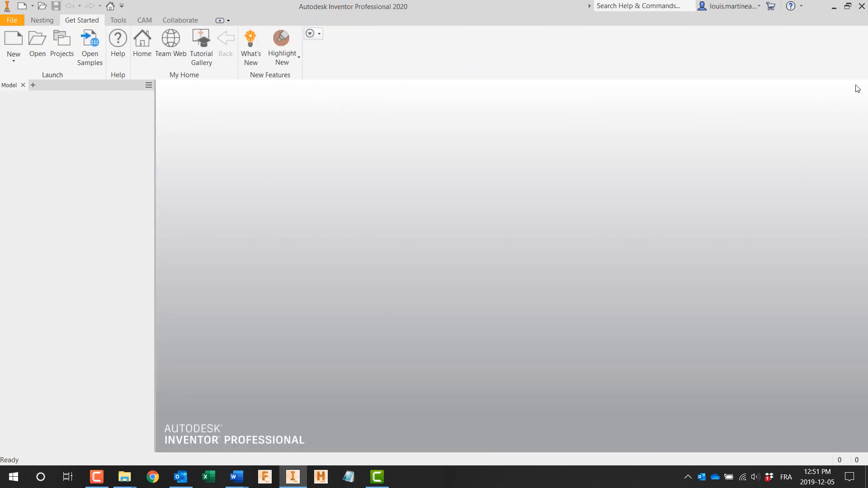
Step: Open Simple bracket - derived file for CNC.ipt from the derived file folder of the Simple bracket example
click(36, 47)
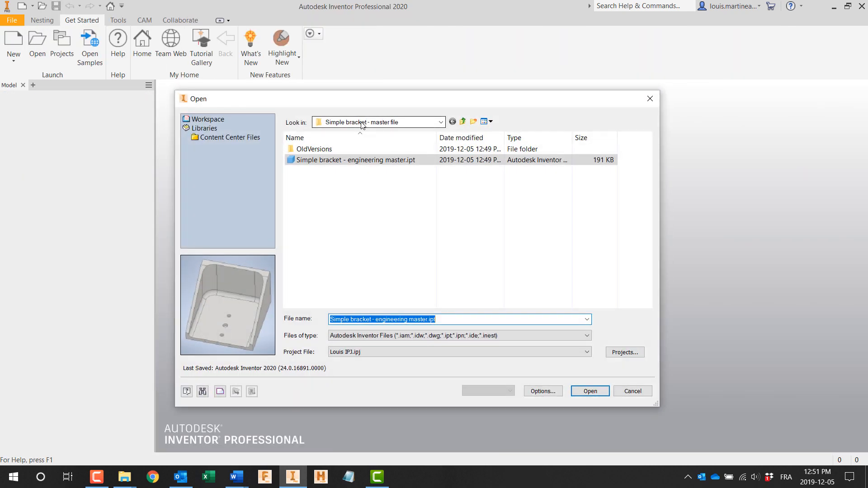
click(362, 122)
click(425, 136)
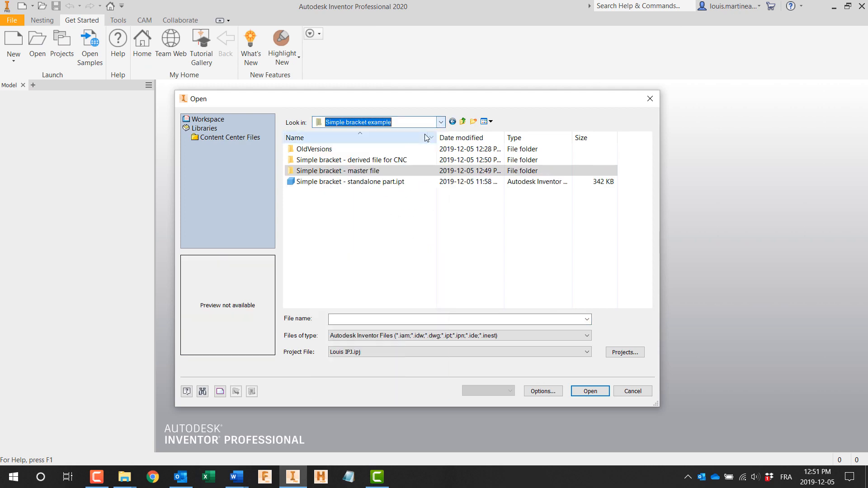
double_click(383, 160)
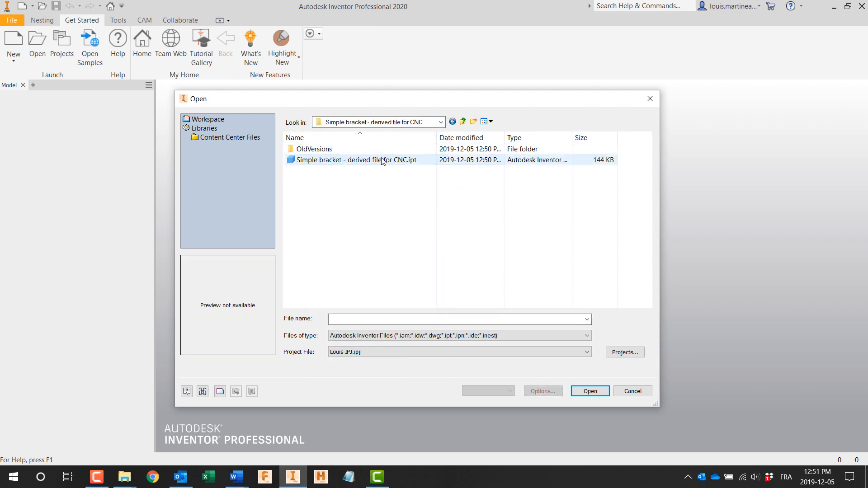
double_click(329, 161)
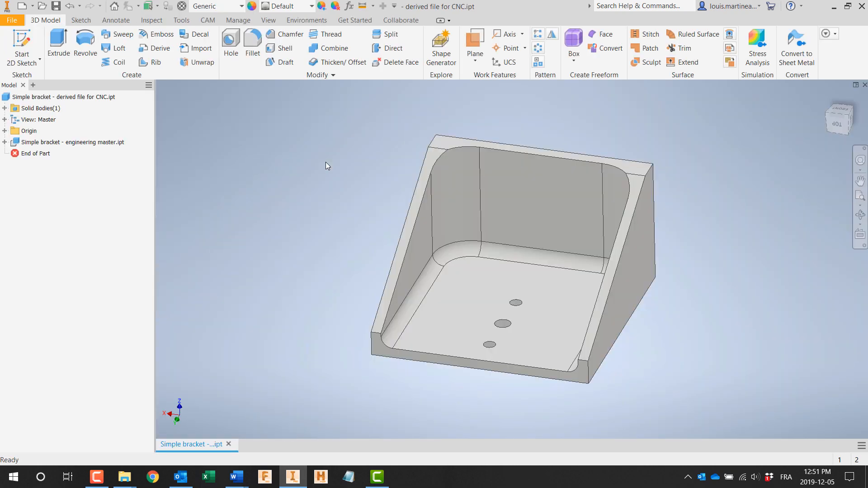
Step: Compare the derived part's model tree with its CAM setup and Finish pass inside contour toolpath, and close the file
click(9, 86)
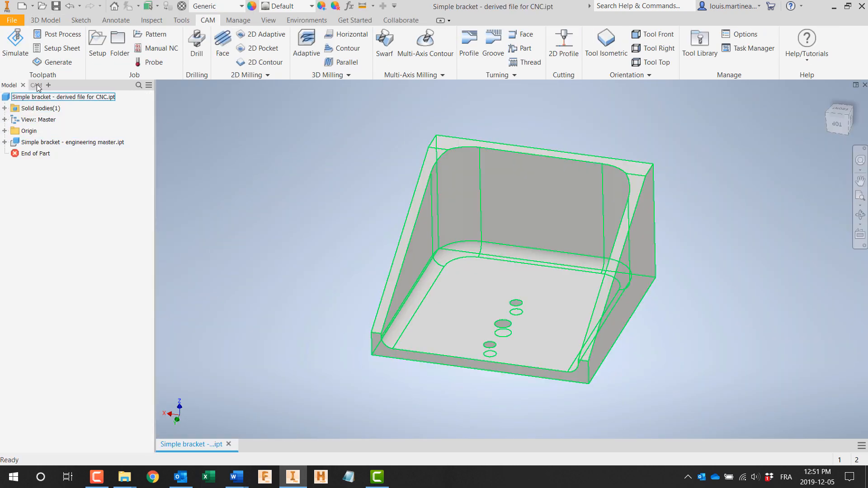
click(27, 85)
click(66, 117)
click(124, 156)
click(9, 85)
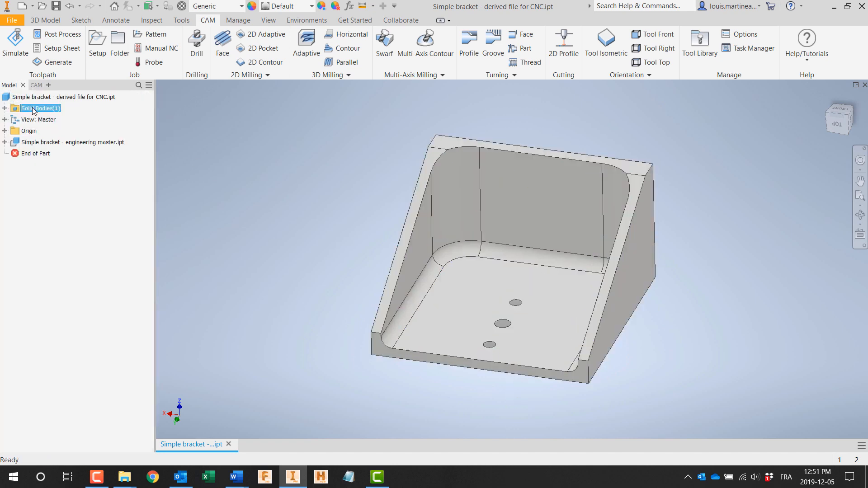
click(27, 85)
click(56, 117)
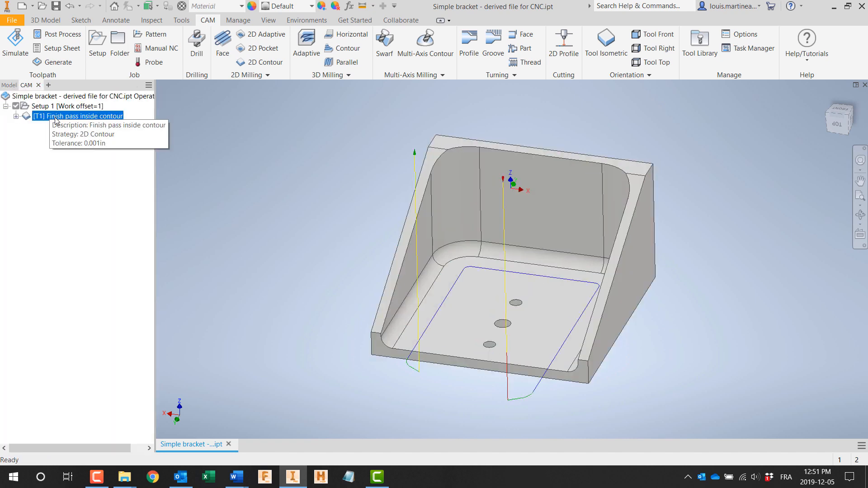
click(292, 162)
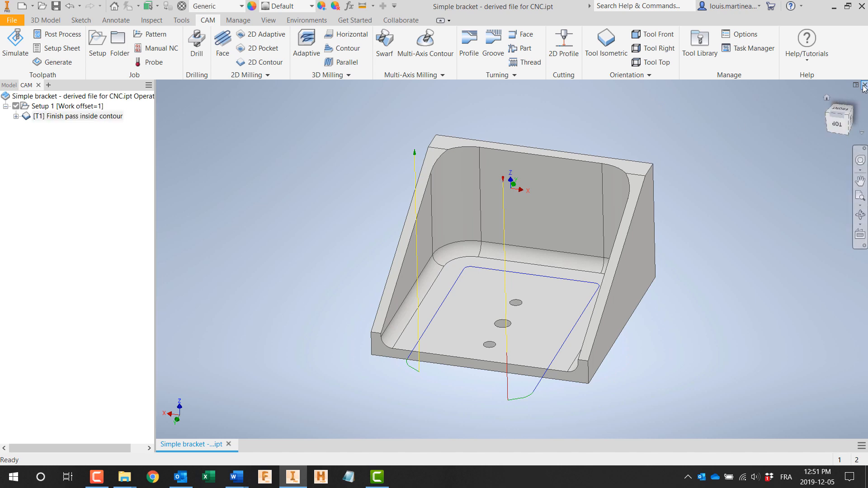
click(864, 86)
Step: Open Simple bracket - engineering master.ipt from the Simple bracket - master file folder again
click(40, 44)
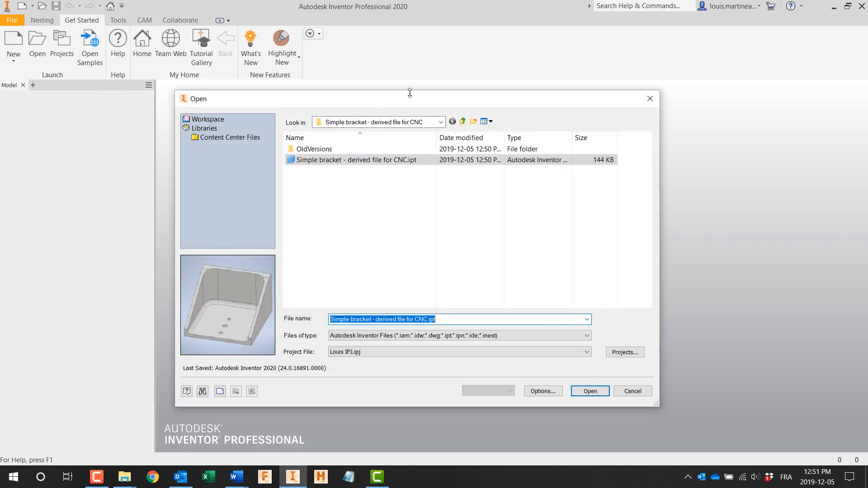
click(441, 122)
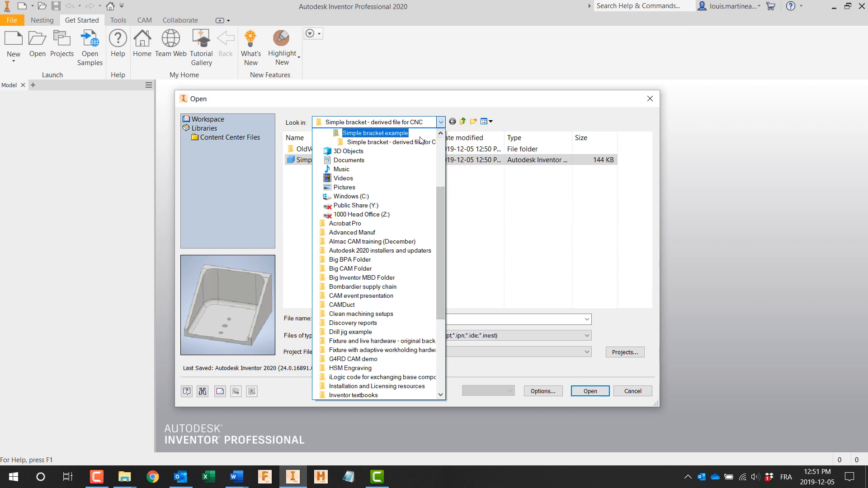
click(357, 129)
double_click(353, 170)
double_click(336, 160)
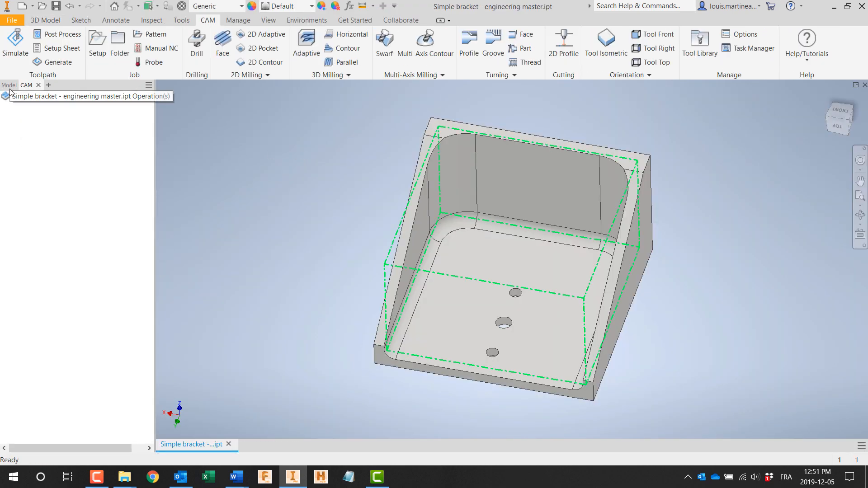
Step: Set the horizontal dimension of the engineering master's base Sketch1 to 2.25 in, finish the sketch, save and close the part
click(4, 143)
double_click(41, 154)
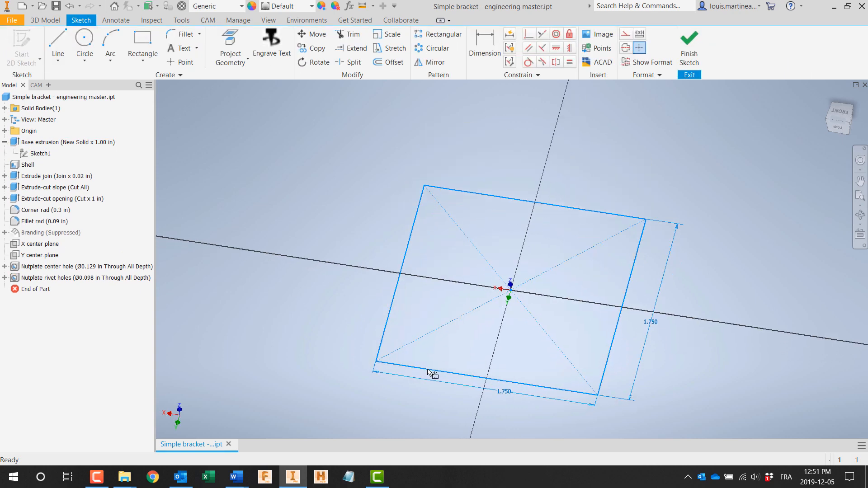
double_click(514, 378)
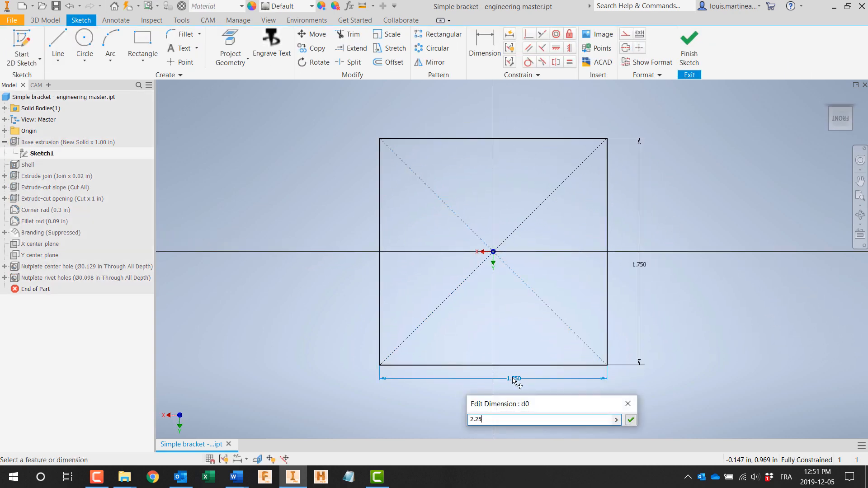
click(629, 419)
click(692, 42)
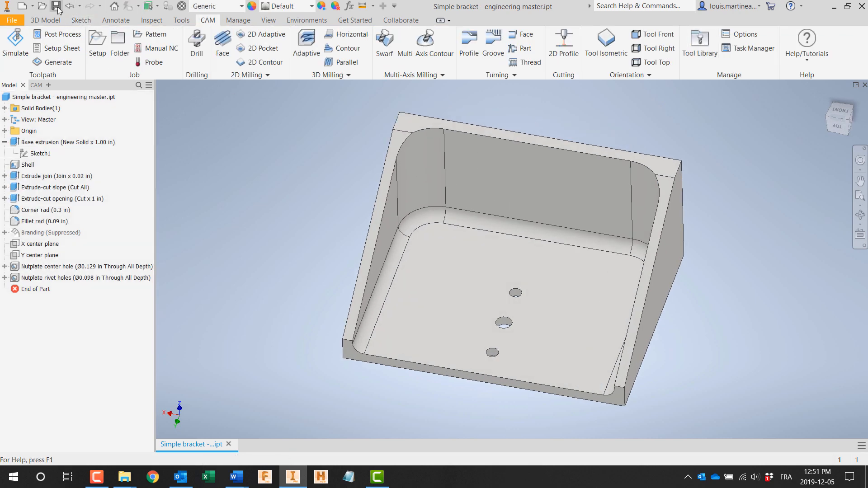
click(864, 85)
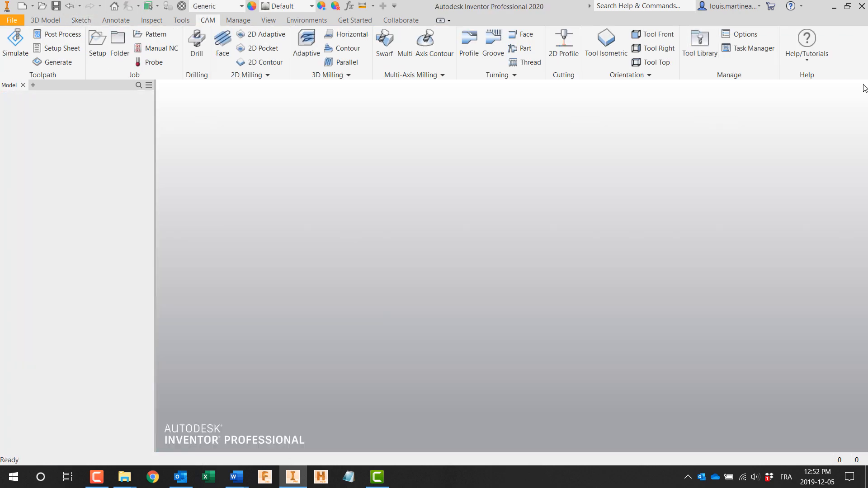
Step: Open Simple bracket - derived file for CNC.ipt from the derived file folder of the Simple bracket example
click(44, 49)
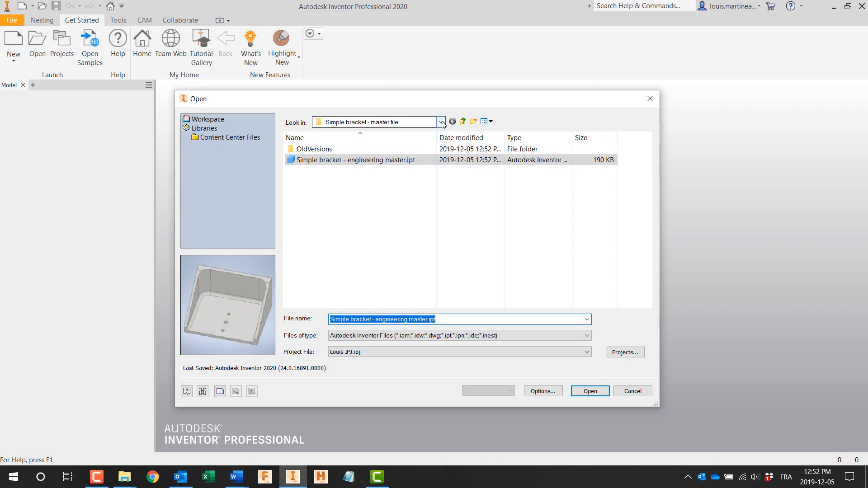
click(440, 122)
click(441, 134)
click(375, 133)
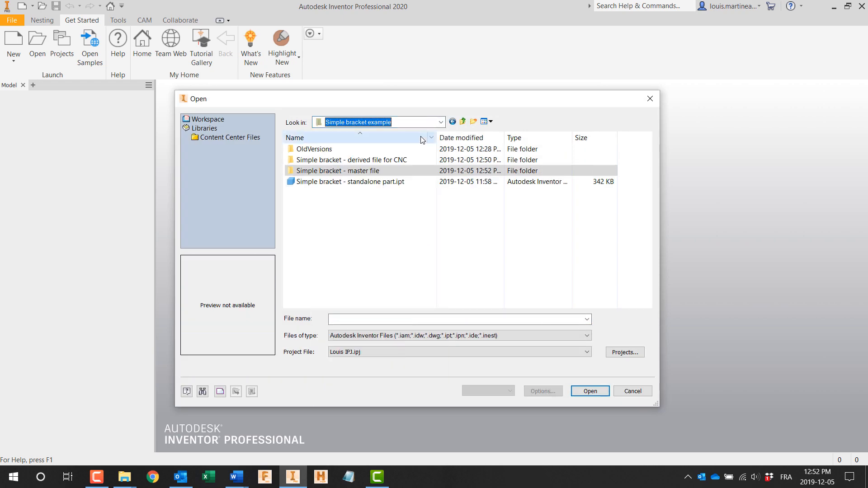
double_click(353, 160)
click(352, 160)
double_click(352, 161)
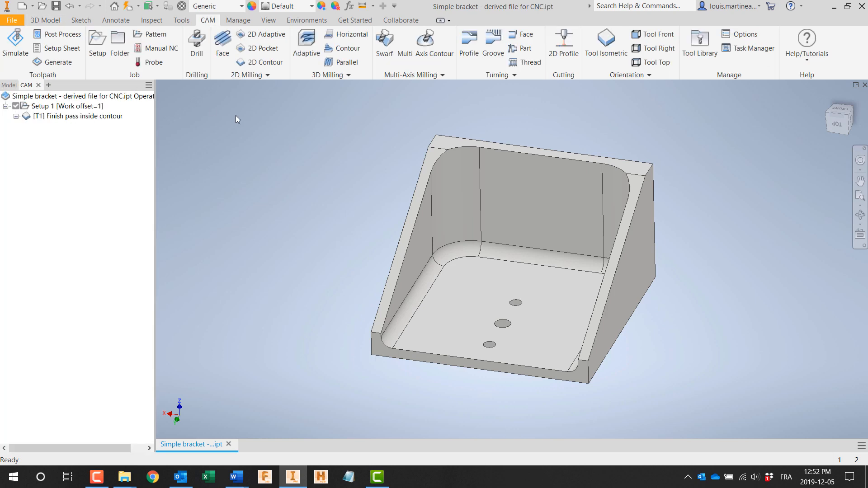
Step: Update the derived CNC part to take over the design change from the engineering master
click(8, 86)
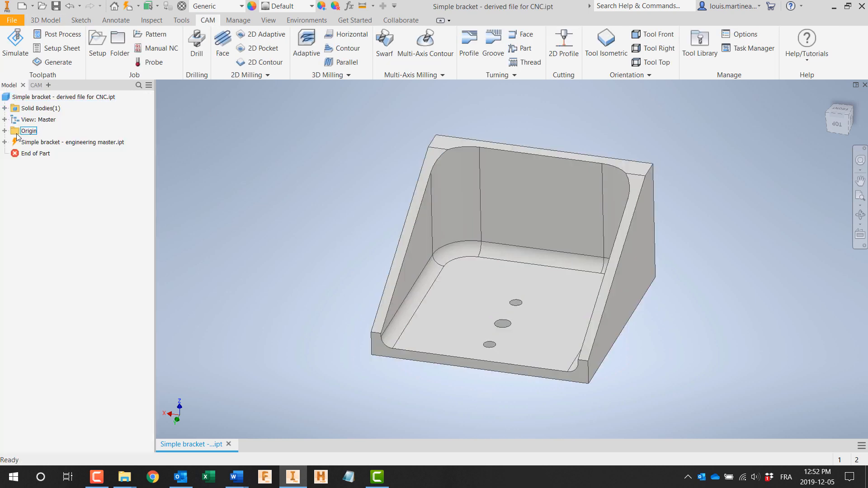
click(129, 6)
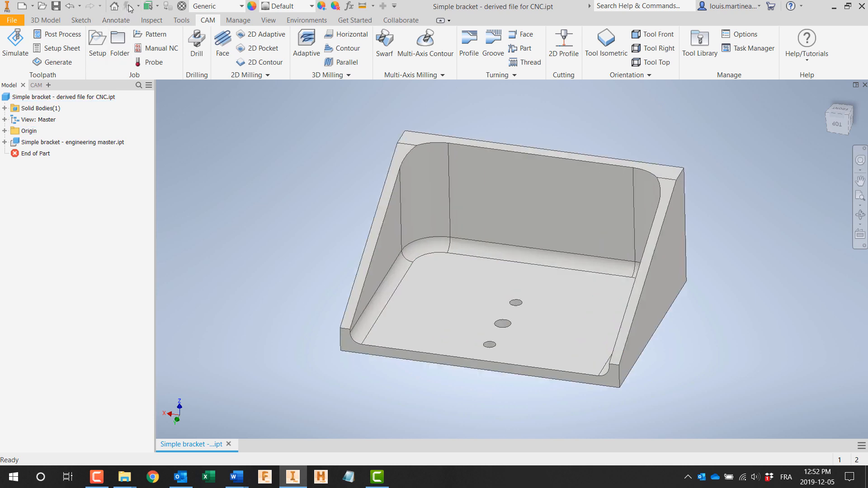
Step: Regenerate all toolpaths in Setup 1, check the Finish pass inside contour toolpath and save the derived part
click(28, 85)
right_click(43, 108)
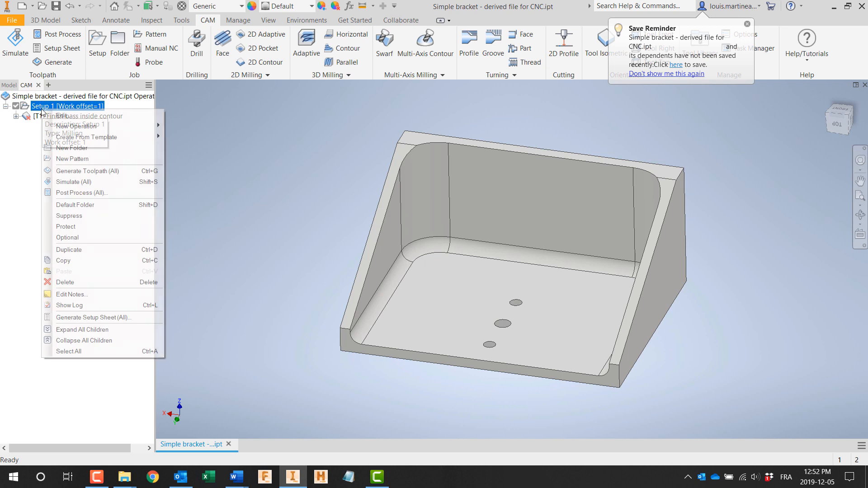
click(70, 171)
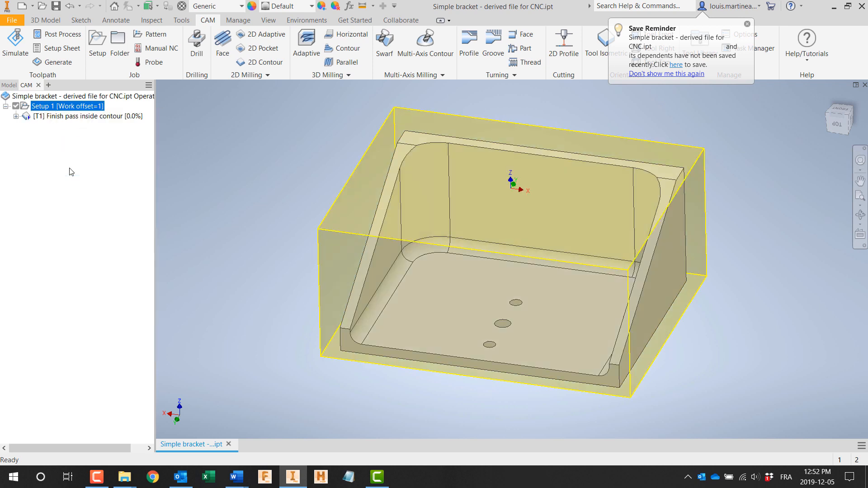
click(92, 117)
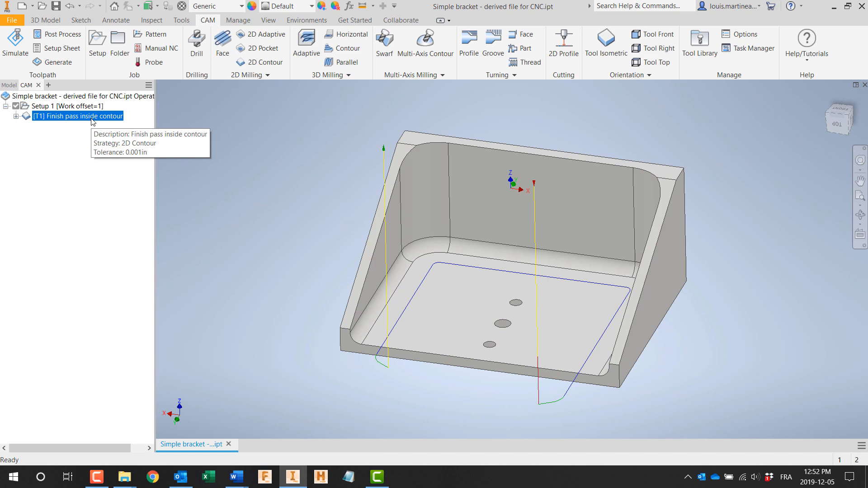
click(57, 8)
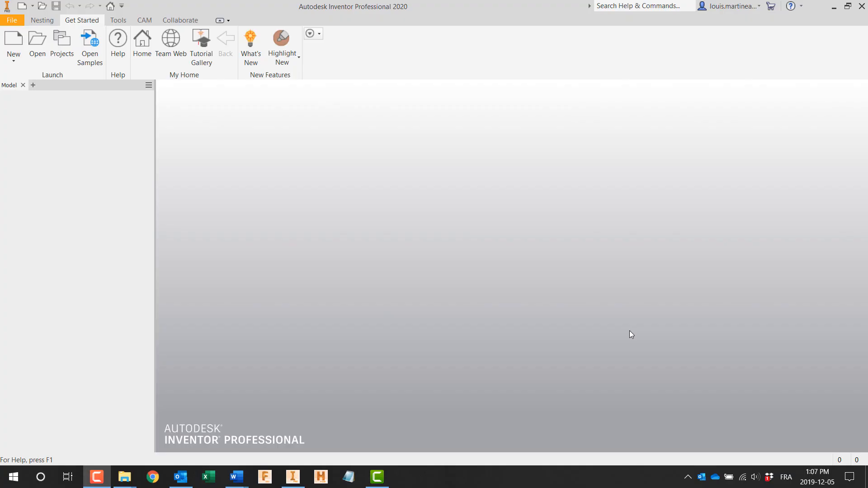
Step: Open Simple bracket - standalone part.ipt and start a new drawing
click(38, 42)
double_click(339, 181)
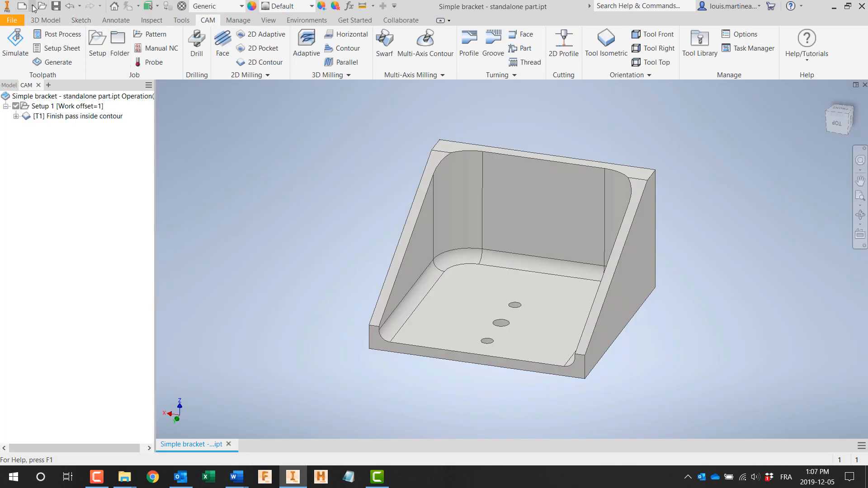
click(33, 6)
click(48, 47)
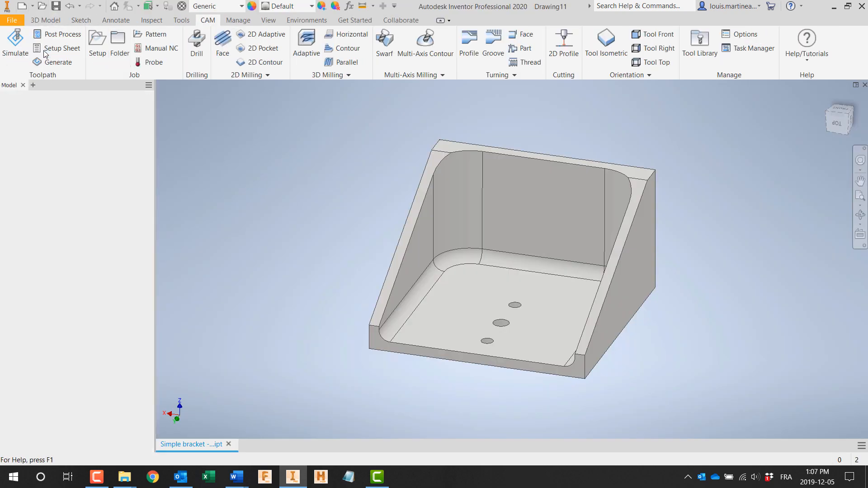
Step: Place a 1:1 base view of the bracket mid-sheet with orthographic views around it and an isometric view in the upper right corner
click(10, 44)
click(605, 178)
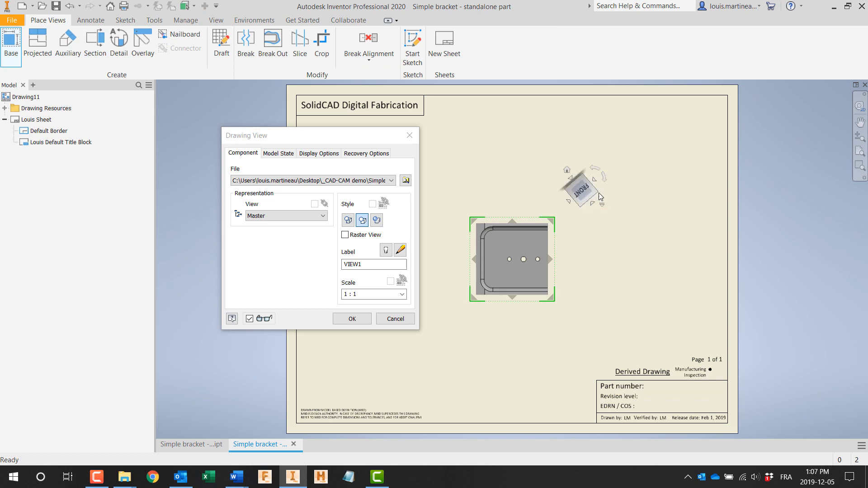
click(512, 366)
click(661, 260)
click(661, 149)
click(352, 318)
Step: Set the isometric view's display style to shaded
double_click(625, 194)
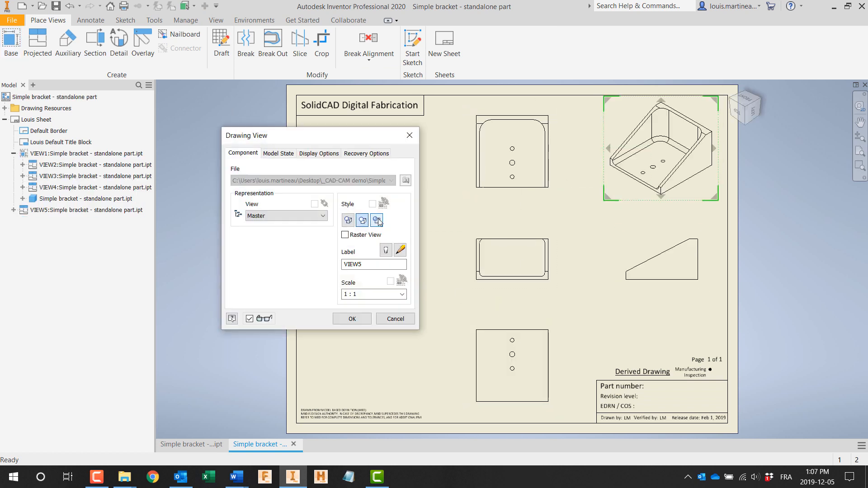
click(376, 220)
click(352, 318)
Step: Turn on tangent edges in the central base view and turn them off in the view above it
double_click(492, 276)
click(318, 153)
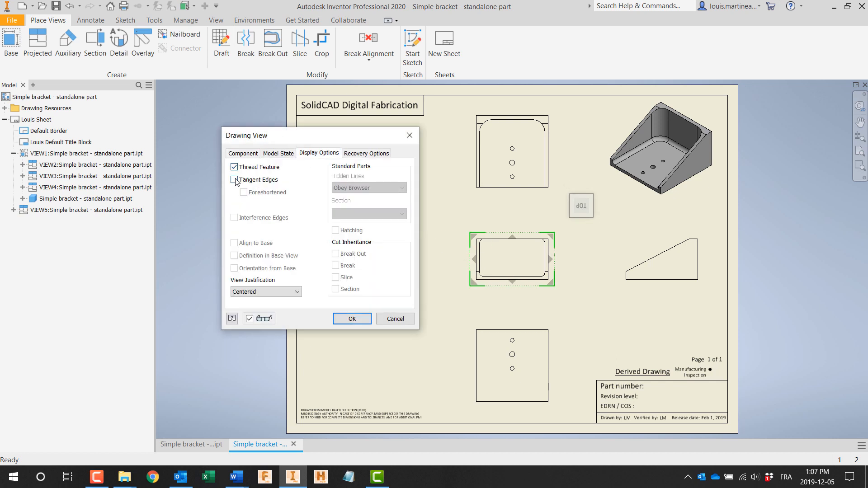
click(236, 183)
click(352, 319)
double_click(562, 176)
click(319, 153)
click(236, 182)
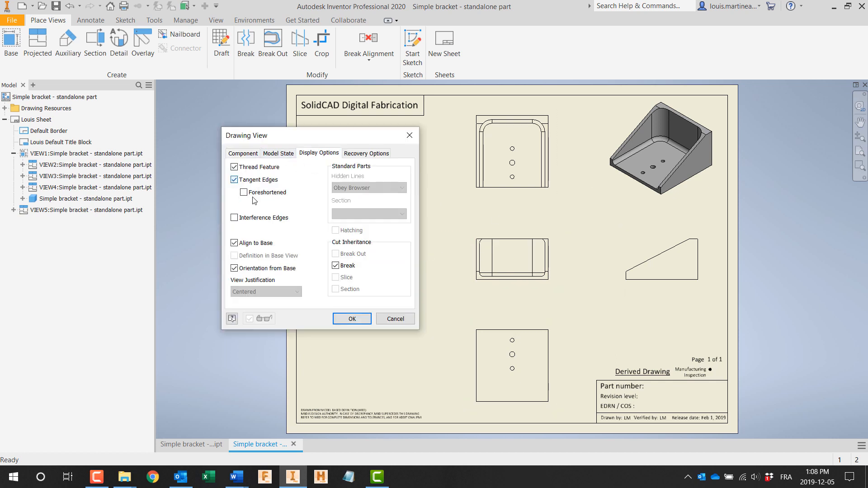
click(352, 319)
Step: Create a section view from a vertical cutting line through the base view and place it left of the base view
click(95, 43)
click(501, 227)
click(500, 291)
right_click(500, 291)
click(527, 292)
click(381, 270)
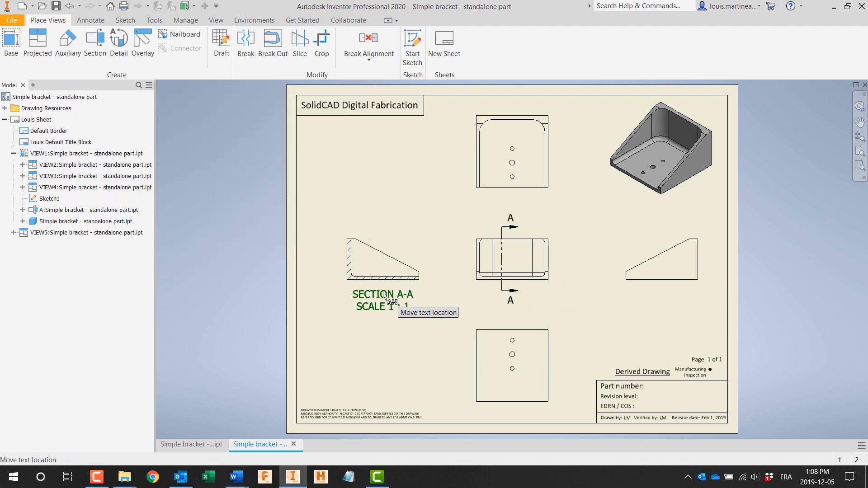
Step: Remove the section view's label text and both letters at the ends of the section line
double_click(388, 316)
key(Delete)
click(312, 408)
double_click(511, 302)
key(ctrl+a)
key(Delete)
click(312, 408)
double_click(511, 220)
key(ctrl+a)
key(Delete)
click(307, 406)
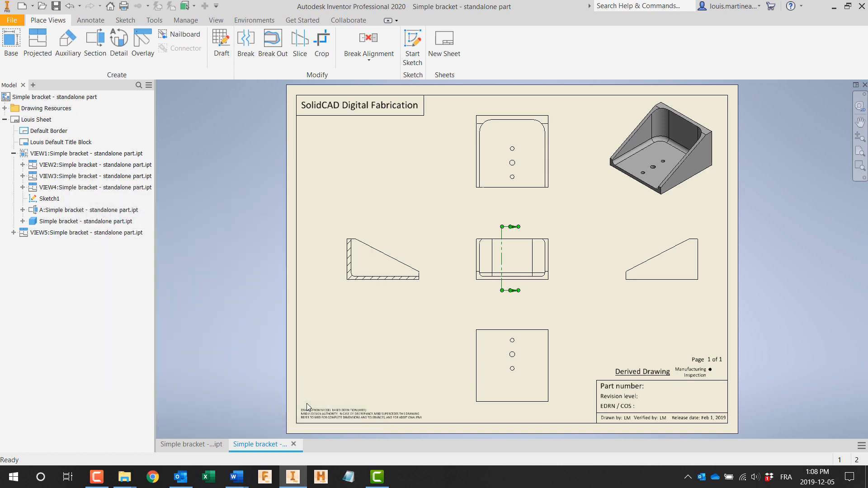
Step: Attach datum identifier A to the base view's bottom edge and datum identifier B to the side view's vertical back edge
click(90, 20)
click(385, 47)
scroll(538, 279, up, 3)
click(538, 279)
click(540, 312)
click(312, 408)
middle_drag(673, 302, 478, 306)
click(644, 265)
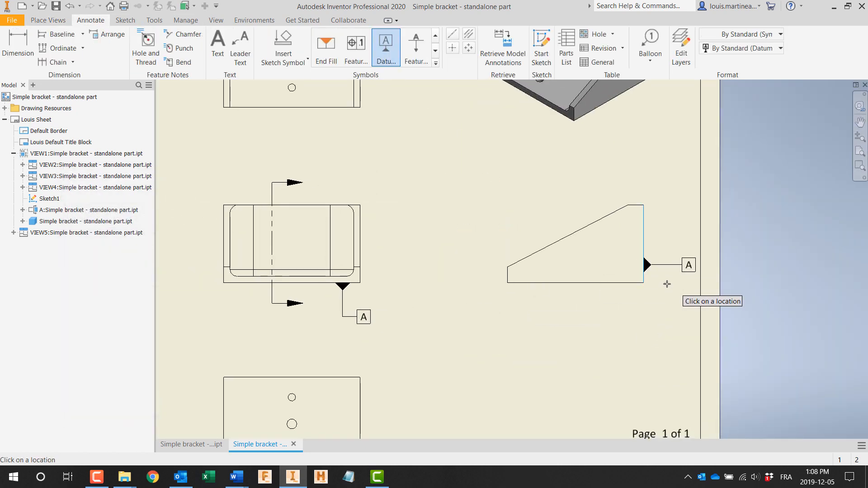
click(659, 277)
click(312, 407)
Step: Add a centerline bisector between the left and right edges of the lower view, running through the three holes
scroll(400, 346, down, 4)
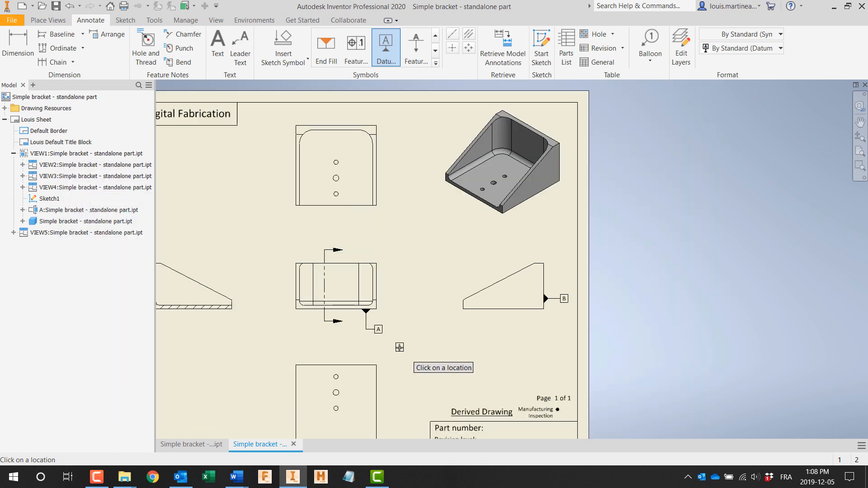
click(468, 34)
scroll(335, 368, up, 5)
middle_drag(335, 368, 339, 305)
click(354, 341)
click(524, 341)
Step: Attach datum identifier C to the lower view's centerline
click(386, 48)
click(439, 393)
click(458, 391)
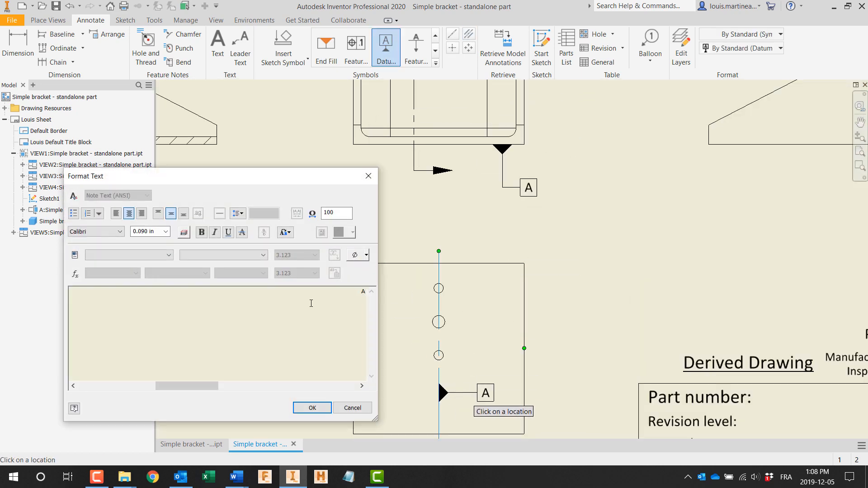
click(312, 407)
Step: Dimension the upper small hole's diameter in the lower view with a 2X prefix and a deviation tolerance of +.003/-.001
key(d)
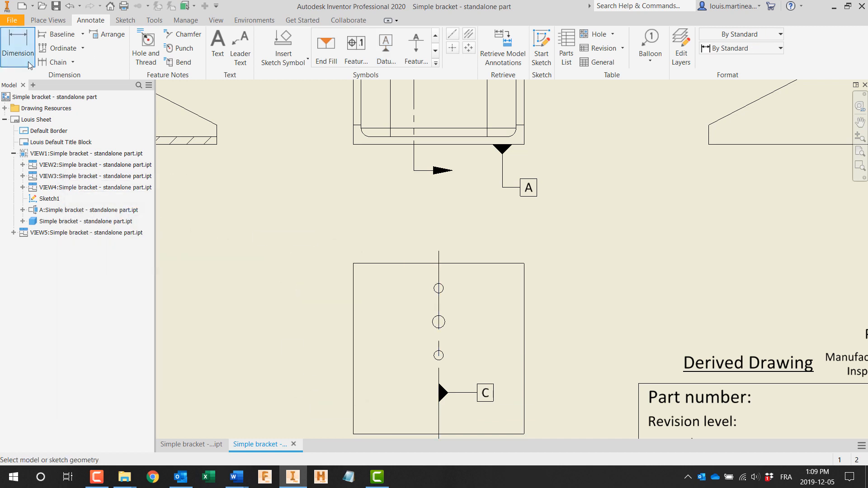
scroll(437, 380, up, 3)
click(442, 290)
click(508, 160)
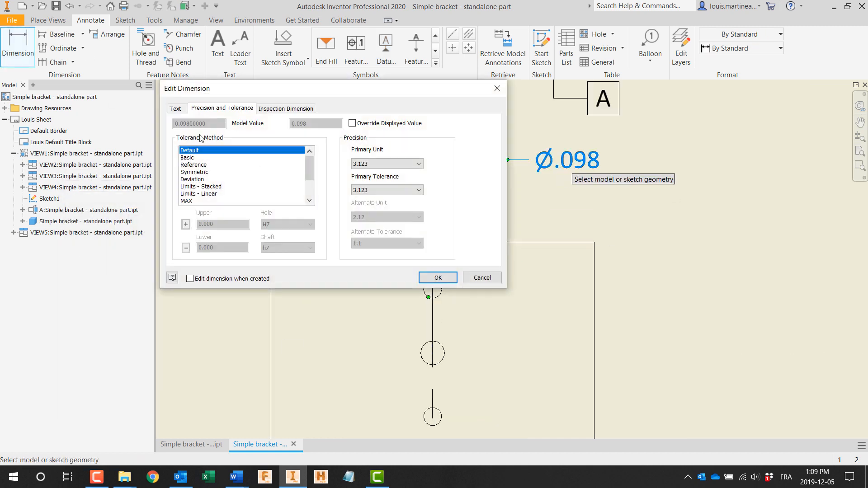
text(2X<<>>)
click(222, 108)
click(192, 179)
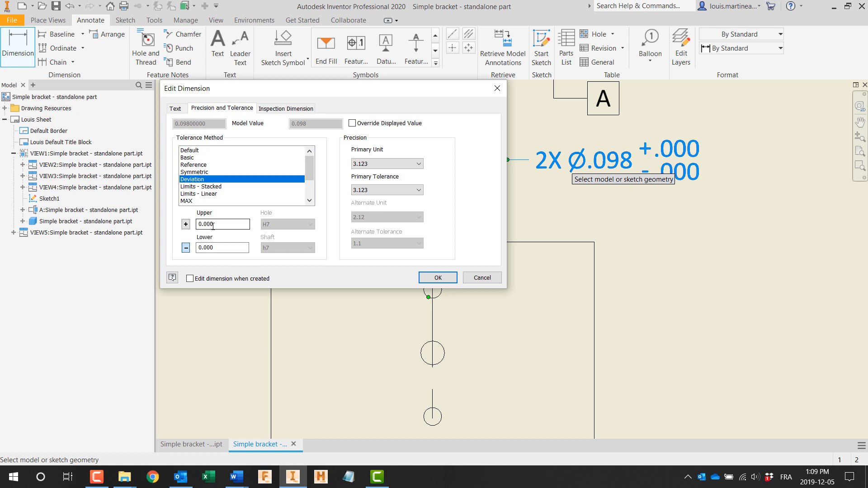
key(Return)
Step: Dimension the middle hole's diameter in the lower view with a deviation tolerance of +.004/-.001
click(440, 344)
click(538, 213)
click(197, 109)
click(195, 179)
drag(216, 224, 210, 248)
text(1)
click(438, 278)
Step: Dimension the overall width and depth of the bracket in the upper view
click(18, 47)
scroll(309, 226, down, 3)
middle_drag(310, 226, 302, 408)
click(390, 314)
click(403, 165)
click(412, 291)
click(486, 246)
Step: Dimension the overall height of the bracket in the side view
middle_drag(525, 346, 461, 211)
click(636, 249)
click(622, 320)
click(662, 284)
Step: Dimension the internal fillet radius between the wall and floor in the section view
scroll(567, 358, down, 2)
middle_drag(403, 333, 480, 342)
scroll(288, 322, up, 4)
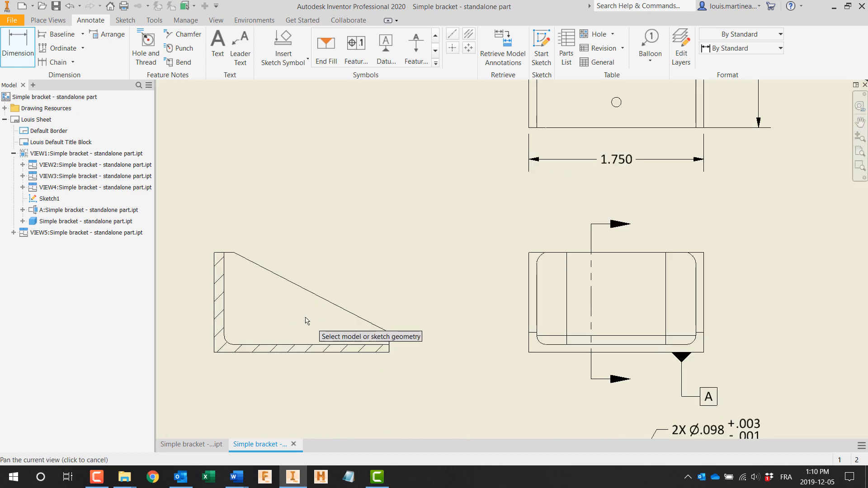
scroll(240, 352, up, 2)
click(240, 350)
click(262, 290)
Step: Dimension the pocket's upper left corner radius in the upper view
scroll(311, 317, down, 2)
middle_drag(467, 288, 355, 256)
scroll(503, 312, up, 3)
click(501, 310)
click(448, 377)
middle_drag(433, 267, 436, 322)
scroll(436, 322, down, 5)
middle_drag(412, 277, 353, 377)
scroll(421, 223, up, 3)
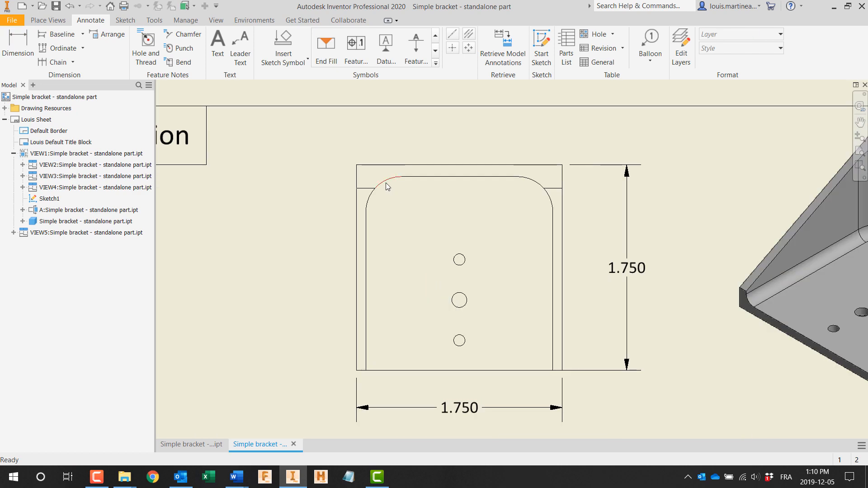
click(385, 183)
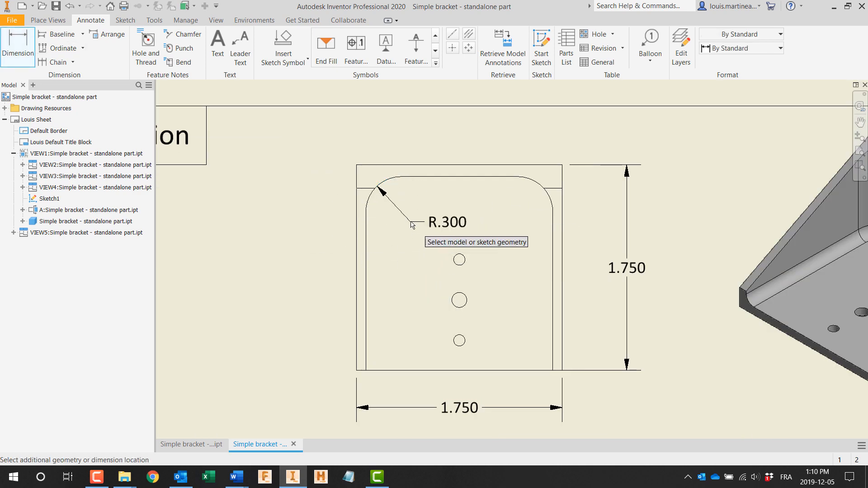
click(411, 221)
Step: Dimension the back wall thickness and the floor thickness in the section view
scroll(347, 248, down, 3)
middle_drag(255, 307, 331, 201)
click(210, 319)
click(218, 314)
click(192, 274)
click(290, 365)
click(291, 370)
click(352, 366)
Step: Dimension the thickness of the left and right side walls in the upper view
click(430, 179)
click(435, 180)
click(403, 179)
click(545, 179)
click(551, 179)
click(548, 180)
Step: Dimension the spacing between the middle and lower holes in the lower view and add a 2X prefix
scroll(623, 336, down, 3)
middle_drag(607, 316, 525, 217)
scroll(523, 301, up, 4)
middle_drag(523, 301, 515, 271)
scroll(399, 312, up, 3)
click(402, 381)
click(398, 331)
click(349, 343)
double_click(352, 400)
click(175, 109)
text(2X)
click(438, 277)
key(Escape)
Step: Dimension the middle hole's distance from the lower view's top edge as a reference dimension
key(d)
click(388, 328)
click(354, 241)
click(354, 286)
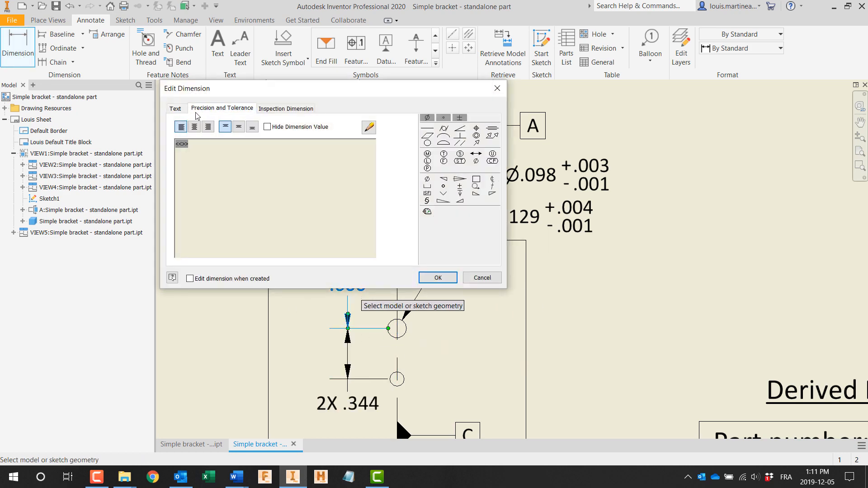
click(222, 109)
click(191, 166)
click(437, 277)
Step: Change the 2X hole spacing dimension to a reference dimension
double_click(366, 408)
click(191, 165)
click(437, 277)
Step: Dimension the distance from the datum C centerline to the lower view's left edge as a basic dimension
middle_drag(568, 361, 515, 252)
click(345, 366)
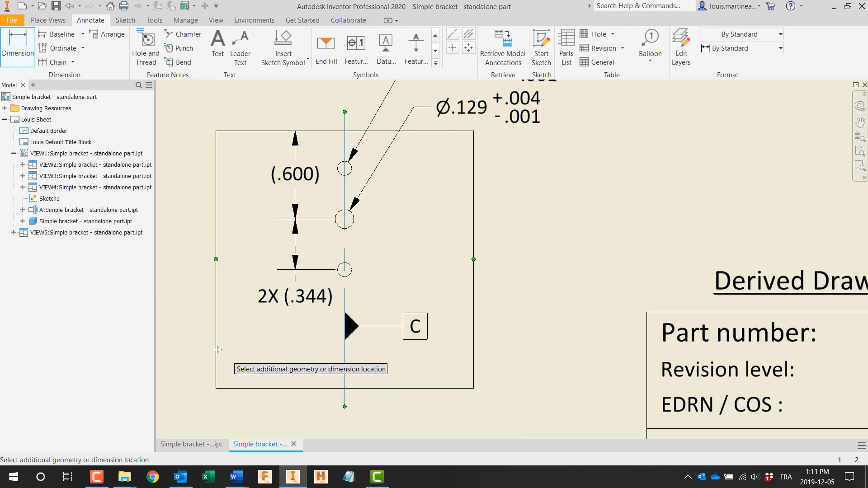
click(216, 348)
click(273, 361)
click(191, 157)
click(437, 277)
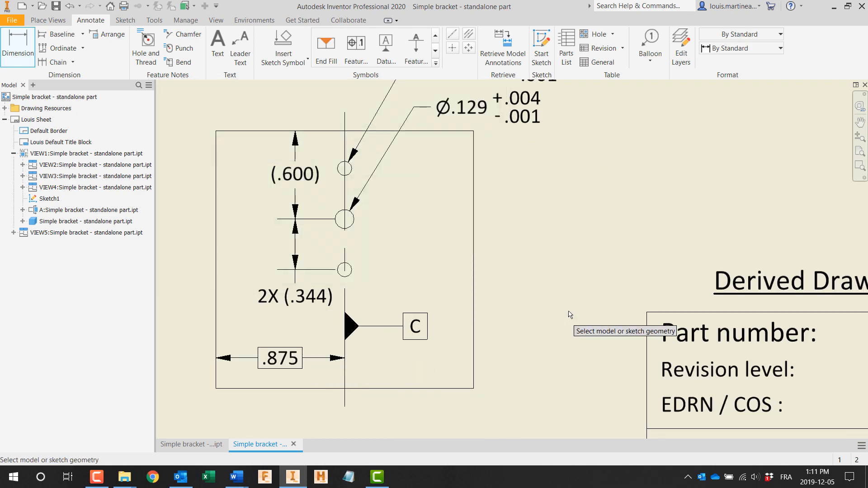
Step: Save the annotated drawing of the standalone bracket
key(Home)
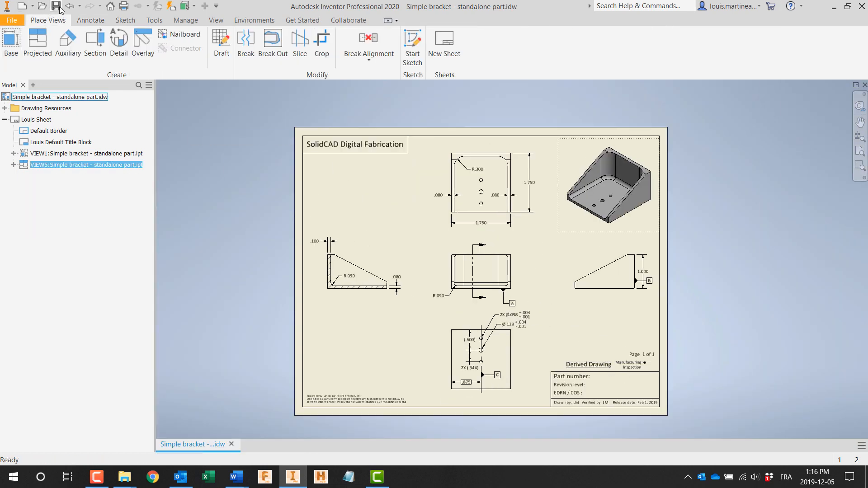
click(60, 9)
click(230, 444)
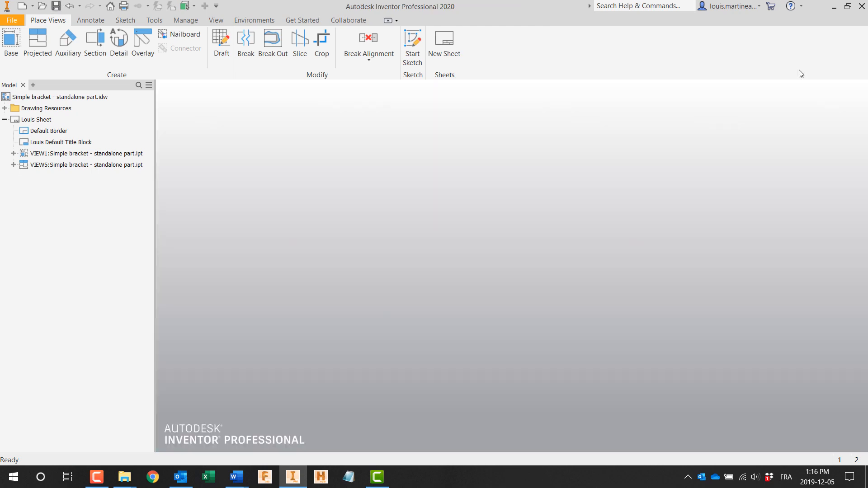
Step: Open Simple bracket - standalone part.ipt and set the horizontal dimension of the base extrusion's sketch to 2.25 in
click(38, 43)
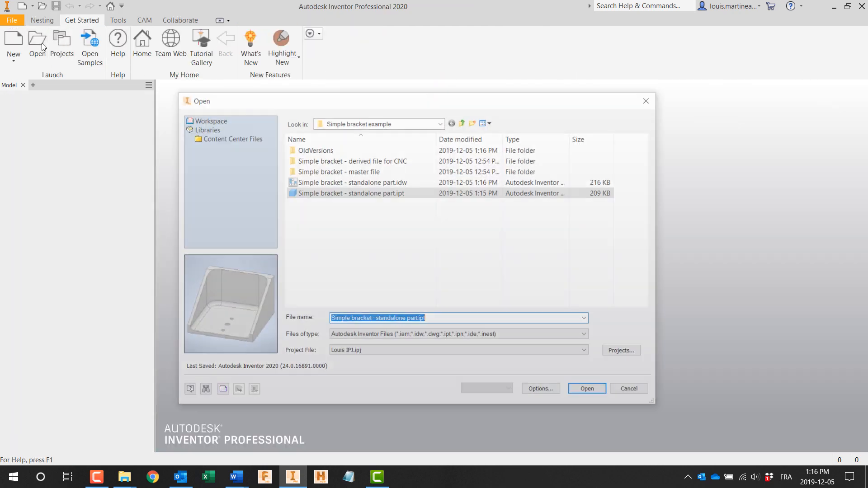
double_click(315, 192)
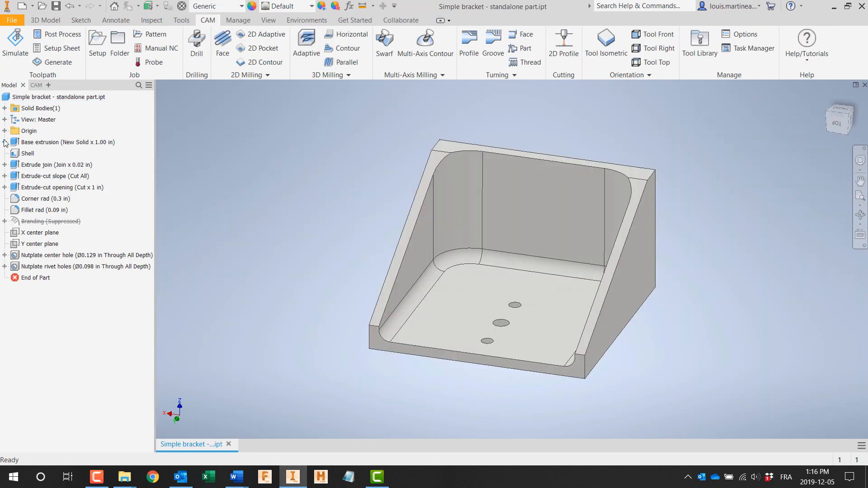
click(4, 142)
double_click(40, 153)
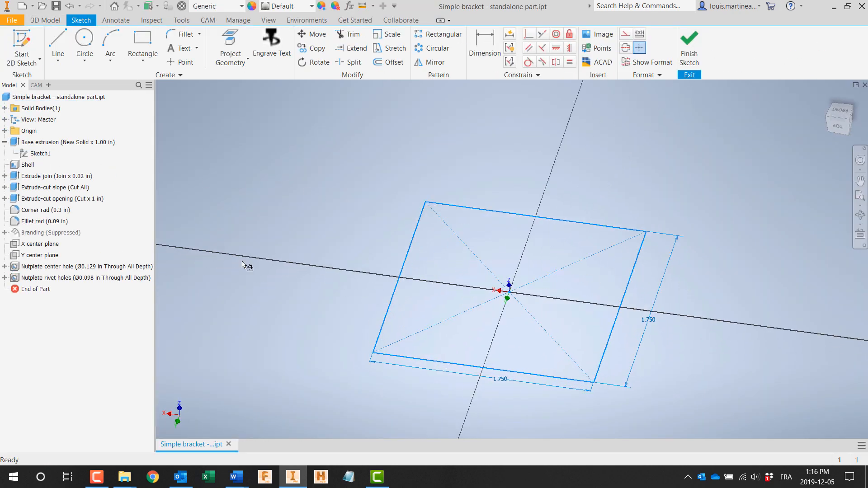
double_click(514, 379)
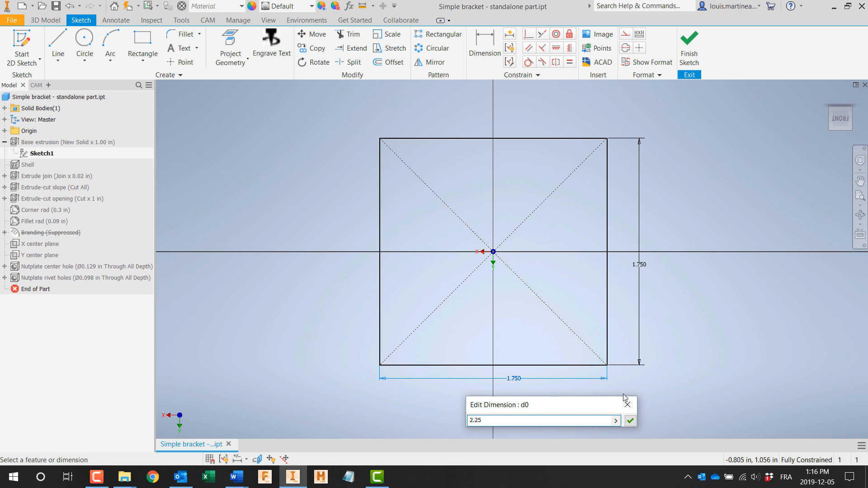
click(629, 422)
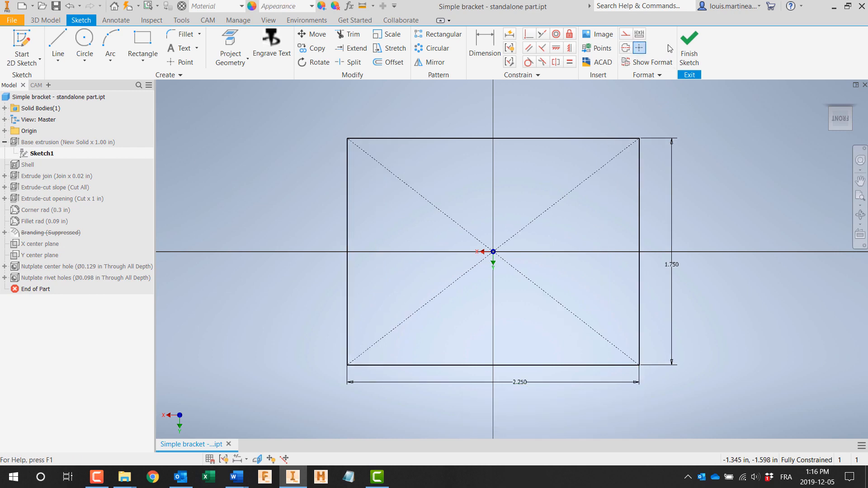
click(687, 44)
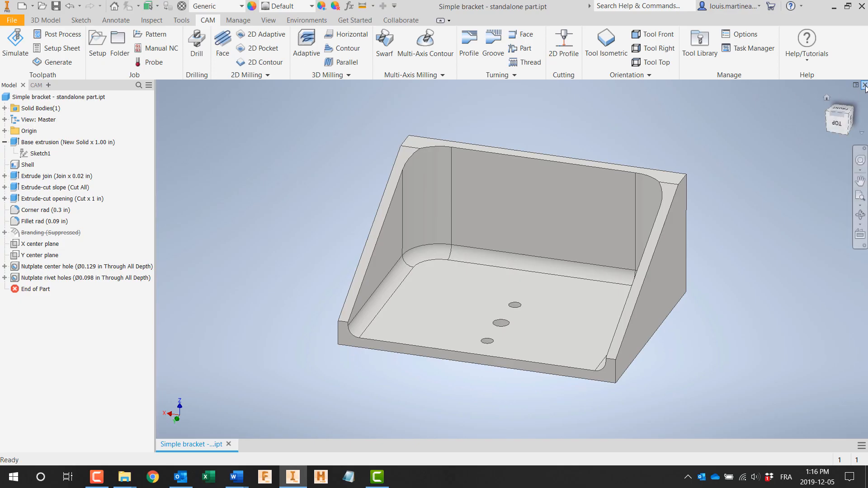
Step: Close the part and open Simple bracket - standalone part.idw to check the overall width dimension below the top view
click(864, 85)
click(37, 45)
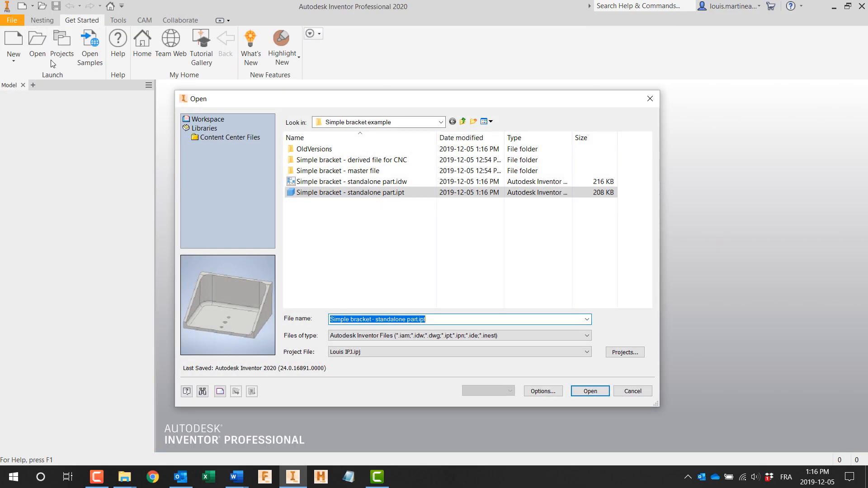
double_click(317, 181)
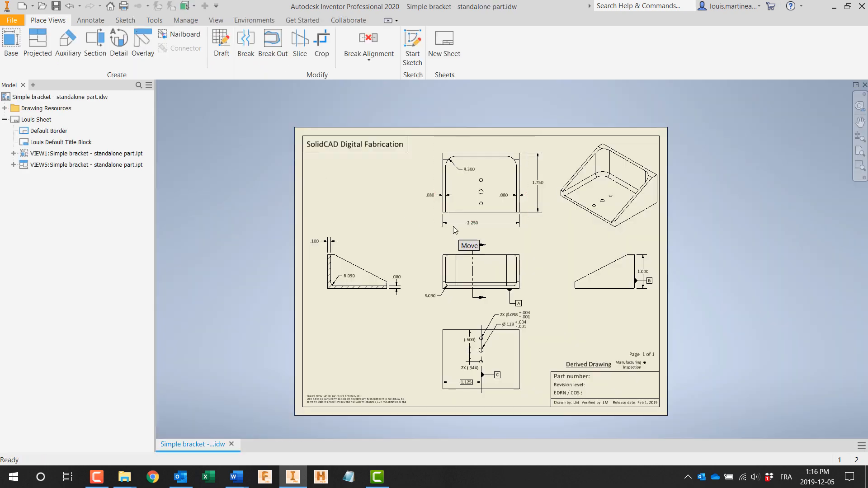
scroll(452, 231, down, 3)
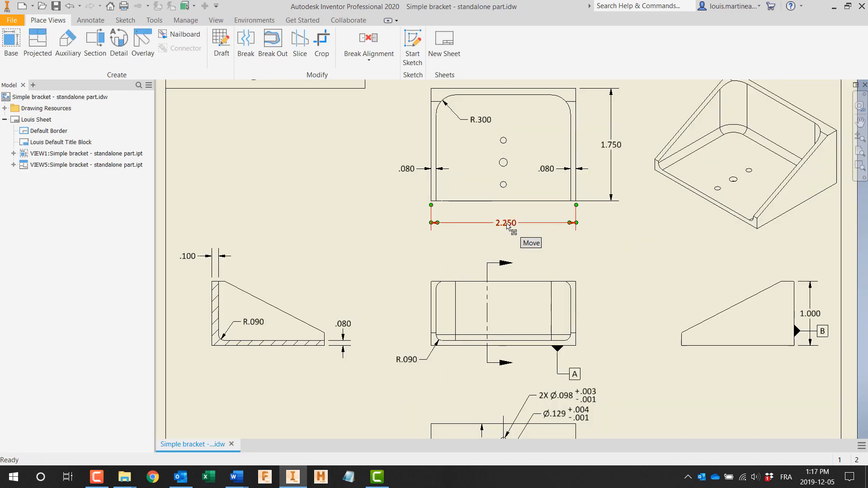
scroll(408, 249, up, 3)
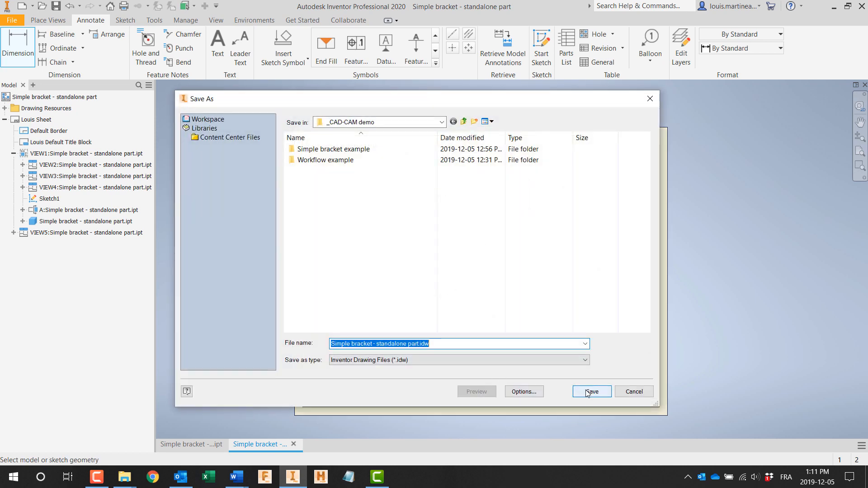
Step: Save the drawing as Simple bracket - standalone part.idw and open Simple bracket - MBD example.ipt
click(591, 392)
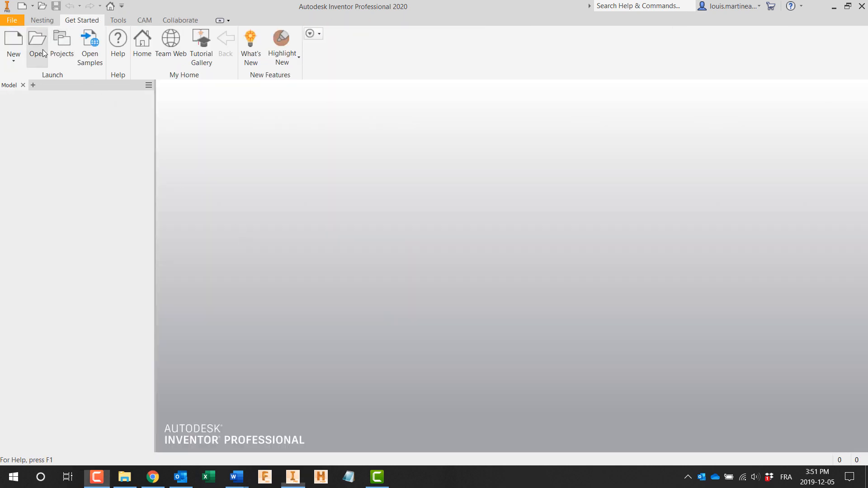
click(38, 43)
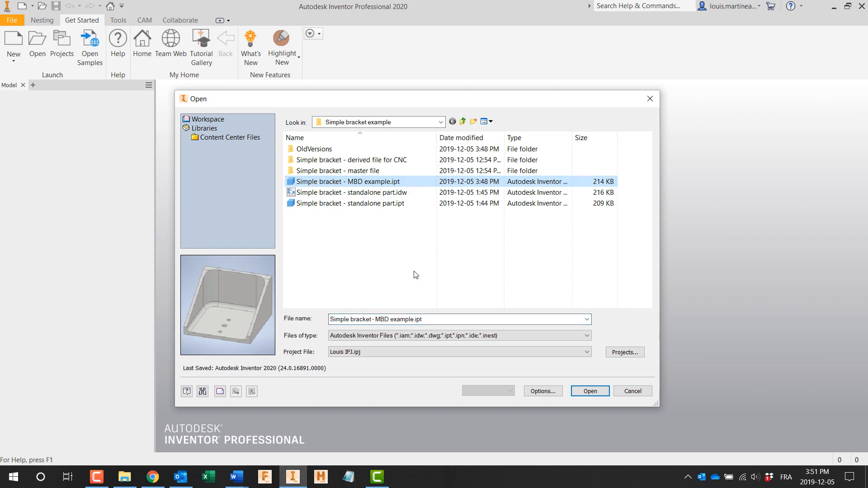
click(583, 391)
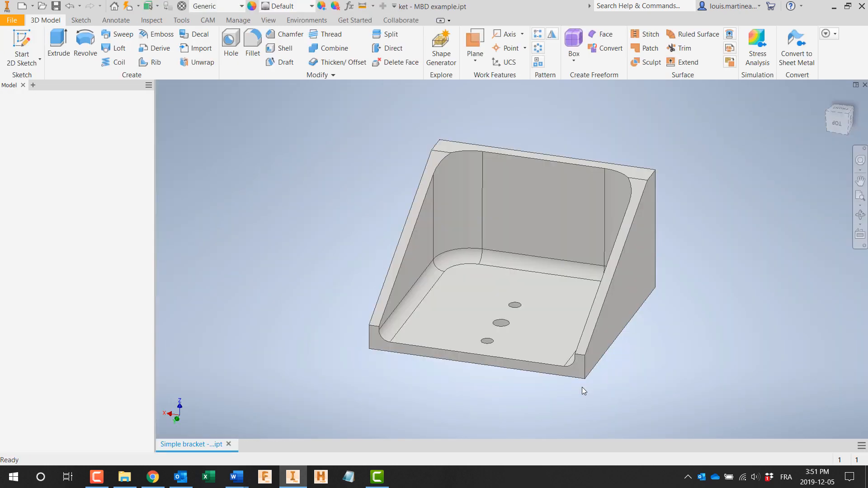
click(7, 86)
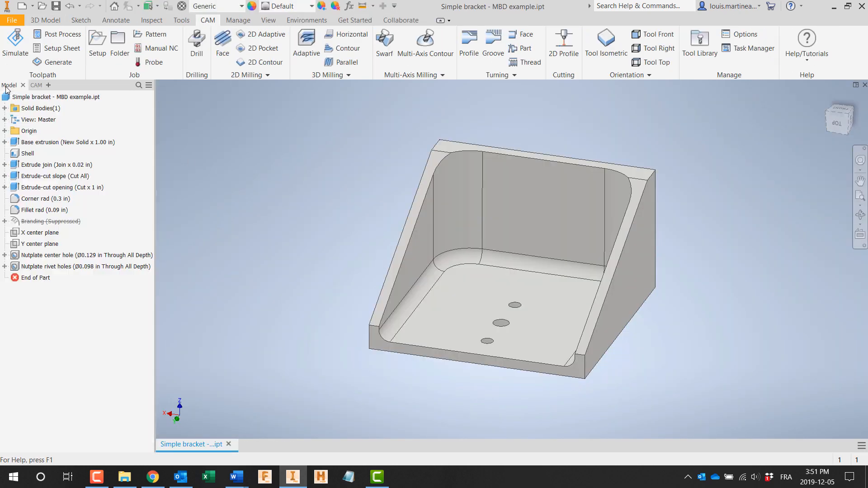
Step: Add a planar surface tolerance feature with datum A on the bracket's back face without its flatness frame, and open the Tolerance Advisor
click(114, 21)
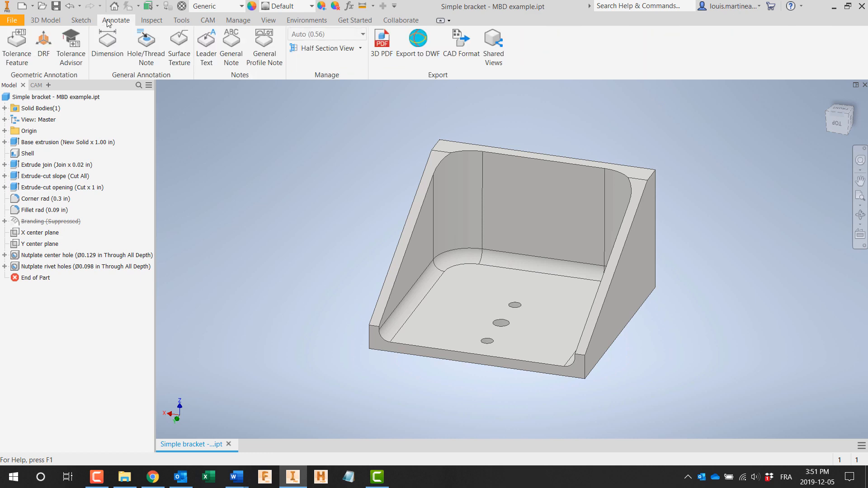
click(16, 45)
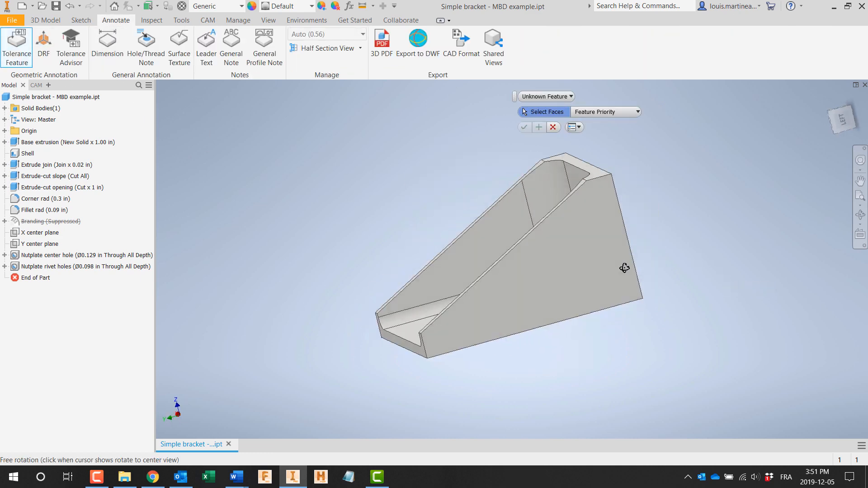
click(607, 248)
click(526, 128)
mouse_move(674, 181)
shift+middle_down()
mouse_move(711, 237)
mouse_move(719, 289)
shift+middle_up()
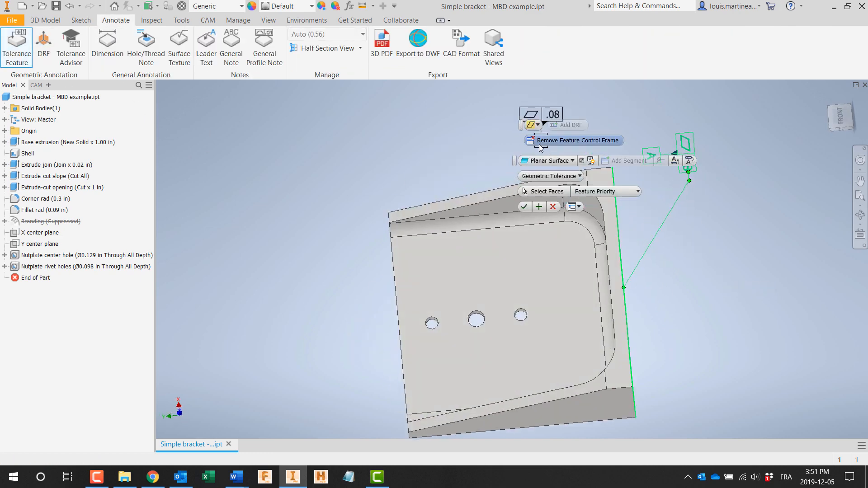
click(532, 126)
click(524, 206)
click(71, 47)
mouse_move(642, 325)
shift+middle_down()
mouse_move(678, 257)
mouse_move(671, 251)
shift+middle_up()
click(17, 45)
click(582, 280)
click(618, 127)
Step: Add a planar surface tolerance feature with datum B on the bracket's bottom face and remove its perpendicularity control frame
click(17, 47)
shift+middle_drag(617, 361, 608, 301)
click(607, 301)
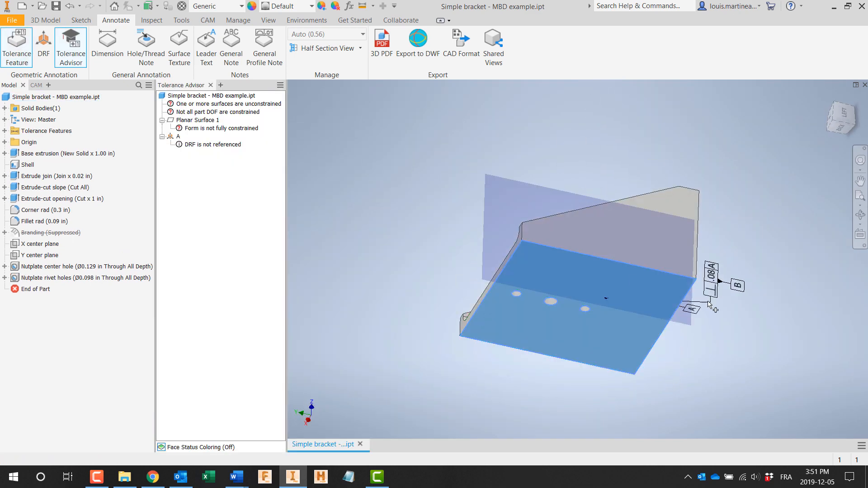
click(596, 121)
click(600, 144)
click(589, 207)
Step: Add a slab tolerance feature with datum C across the bracket's two outer side faces
click(17, 47)
shift+middle_drag(407, 180, 472, 186)
click(502, 217)
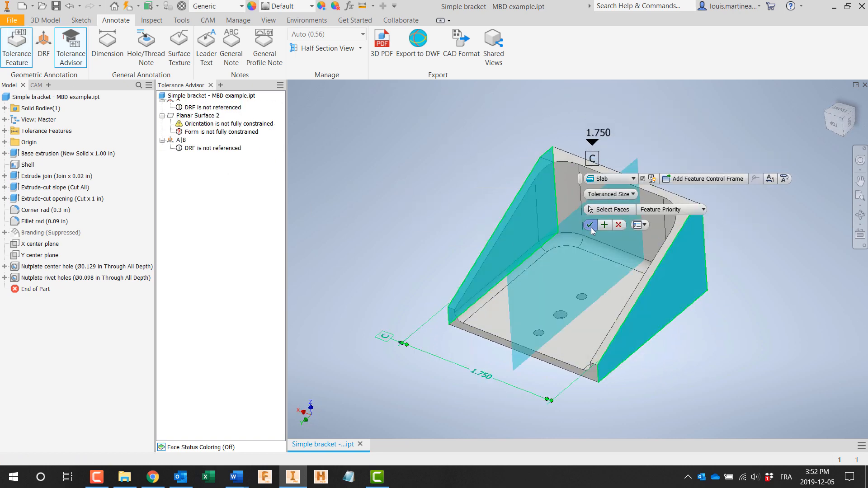
click(590, 225)
Step: Dimension the center hole's diameter in the floor, with primary unit and primary tolerance precision set to 3.123
key(d)
click(561, 319)
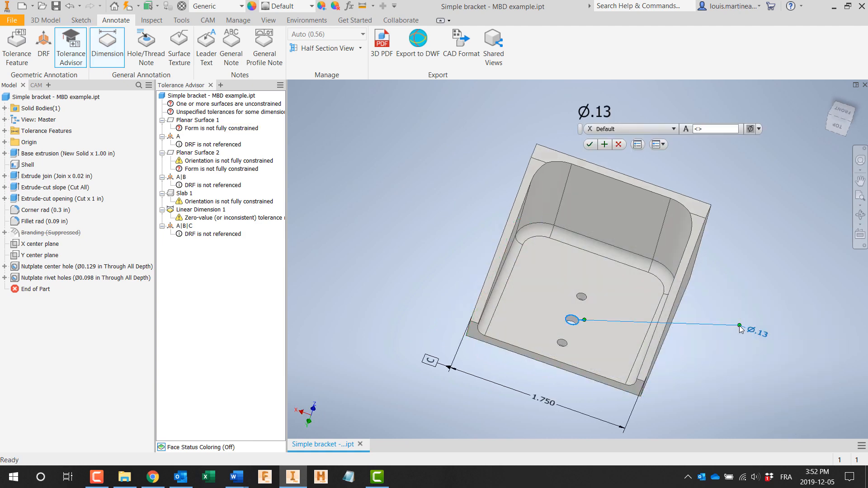
click(741, 326)
click(351, 112)
click(511, 164)
click(505, 194)
click(516, 190)
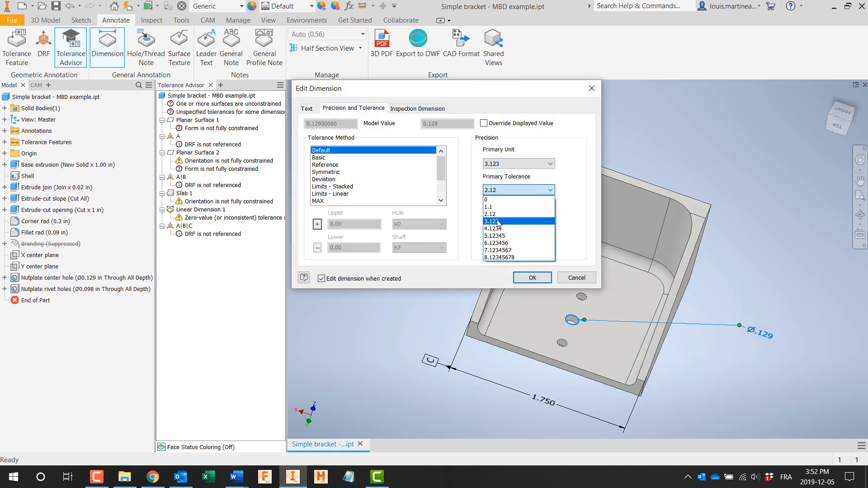
click(520, 221)
Step: Give the center hole dimension a deviation tolerance of +0.004/-0.001 and add the note "Use #30 drill" below it
click(344, 180)
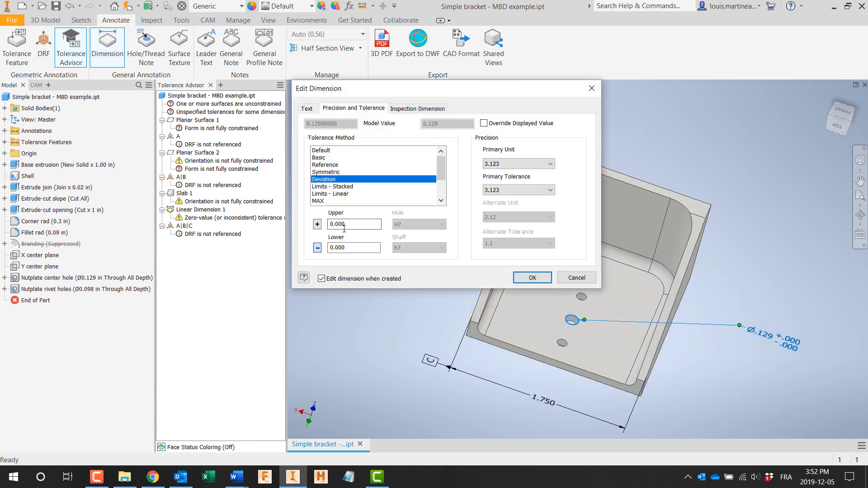
click(307, 109)
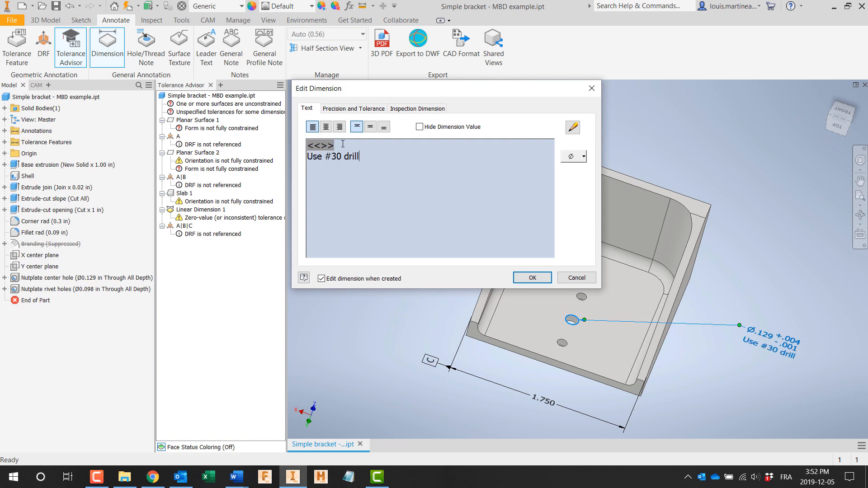
click(533, 278)
Step: Dimension the diameter of the small hole nearest the back wall, with primary unit and primary tolerance precision set to 3.123
scroll(588, 297, up, 4)
click(589, 292)
middle_drag(667, 288, 521, 280)
click(809, 281)
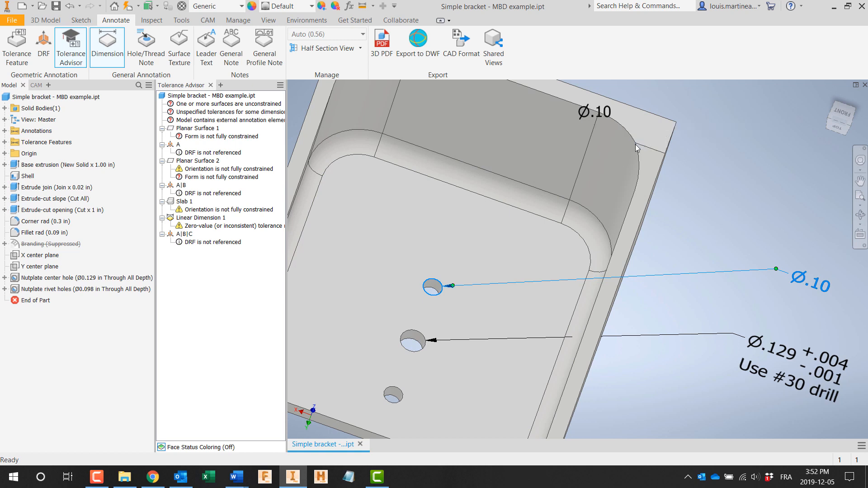
click(637, 144)
click(354, 108)
click(519, 164)
click(507, 194)
click(519, 190)
click(507, 221)
Step: Give the small hole dimension a deviation tolerance, a "2X" prefix and the note "Use #40 drill" below it
click(328, 179)
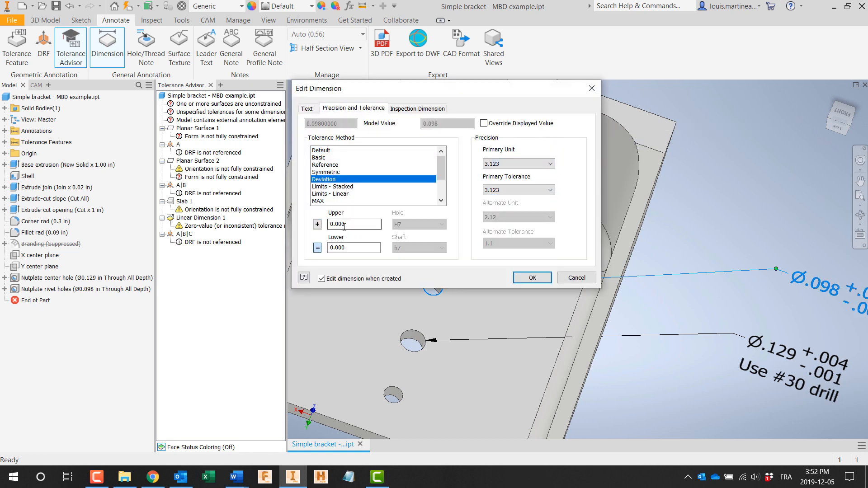
click(307, 108)
text(2X )
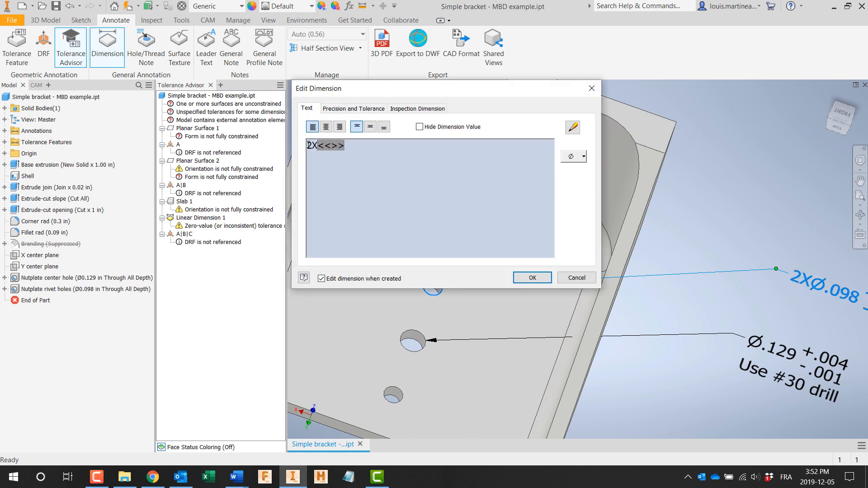
text( Use #40 drill)
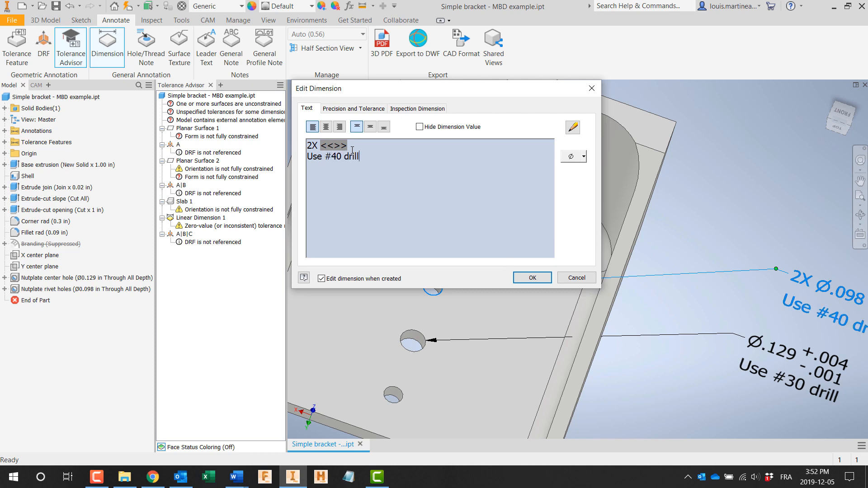
click(532, 277)
Step: Dimension the bracket's floor thickness, placing the annotation below the front edge
click(99, 51)
middle_drag(343, 348, 456, 225)
scroll(473, 256, down, 4)
scroll(419, 276, up, 4)
click(453, 233)
click(600, 141)
Step: Try to set the floor thickness dimension's primary unit precision to 3.123
double_click(464, 200)
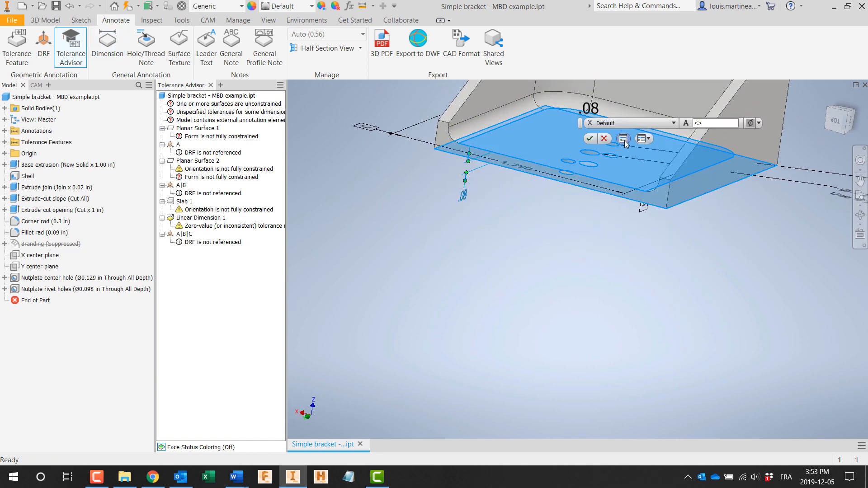
click(624, 139)
click(368, 110)
click(501, 164)
click(493, 193)
click(530, 277)
middle_drag(447, 222, 445, 341)
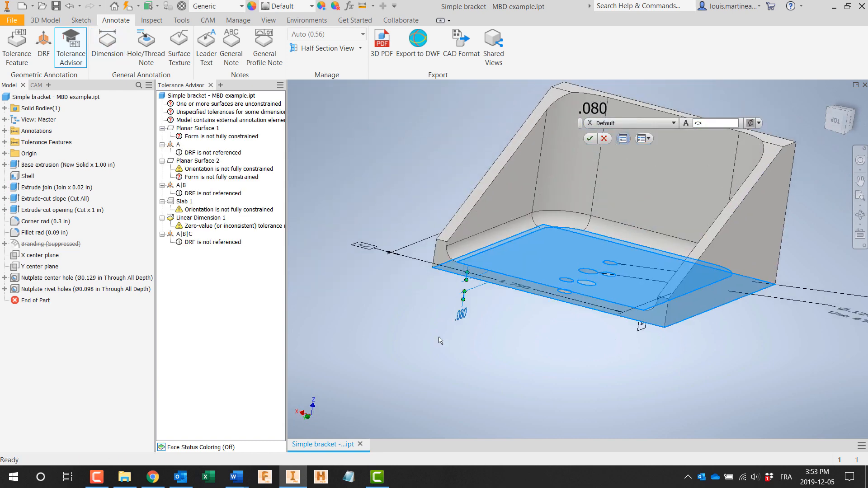
Step: Dimension the floor fillet's radius at the bracket's front edge, with primary unit precision set to 3.123
click(112, 49)
click(450, 256)
click(395, 310)
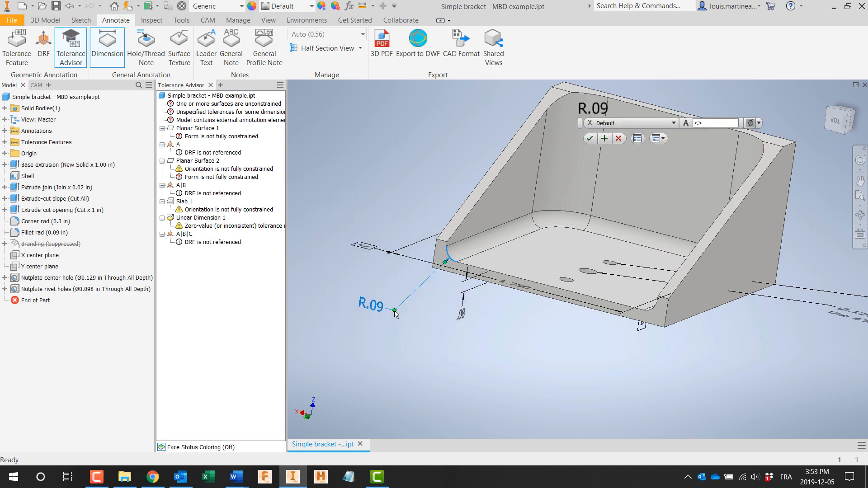
click(642, 142)
click(353, 108)
click(518, 164)
click(522, 195)
click(532, 278)
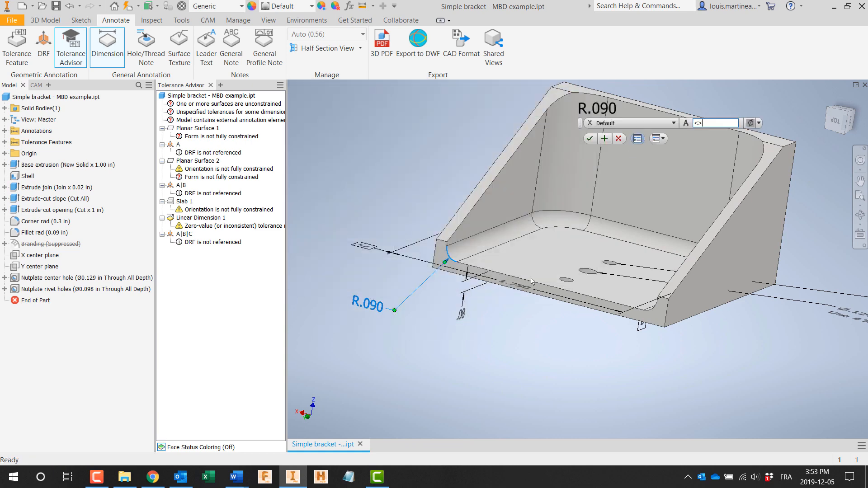
Step: Dimension the vertical inside corner radius at the bracket's back with primary unit precision 3.123 and the note "Use .500" R.090" bull" below it
click(571, 113)
middle_drag(571, 114, 540, 201)
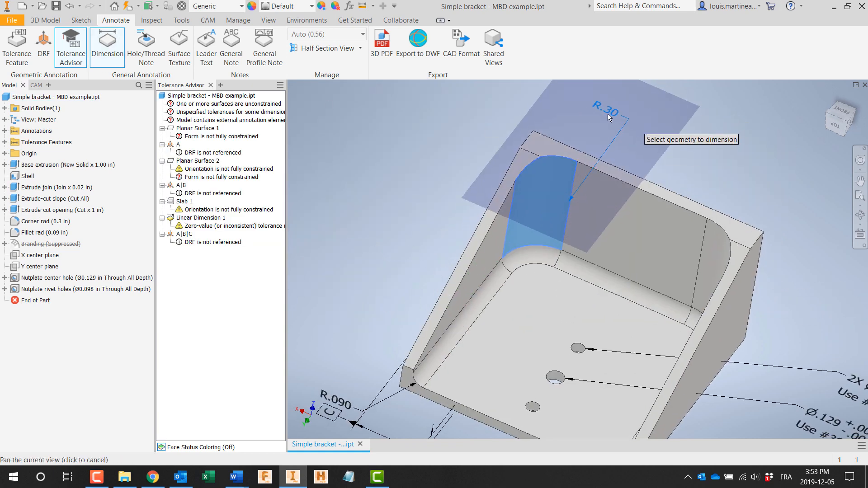
click(526, 94)
click(639, 138)
click(353, 109)
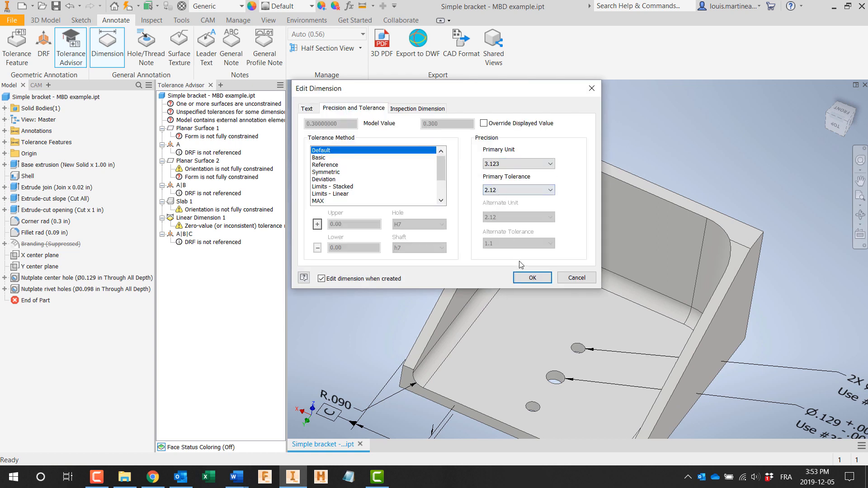
click(306, 108)
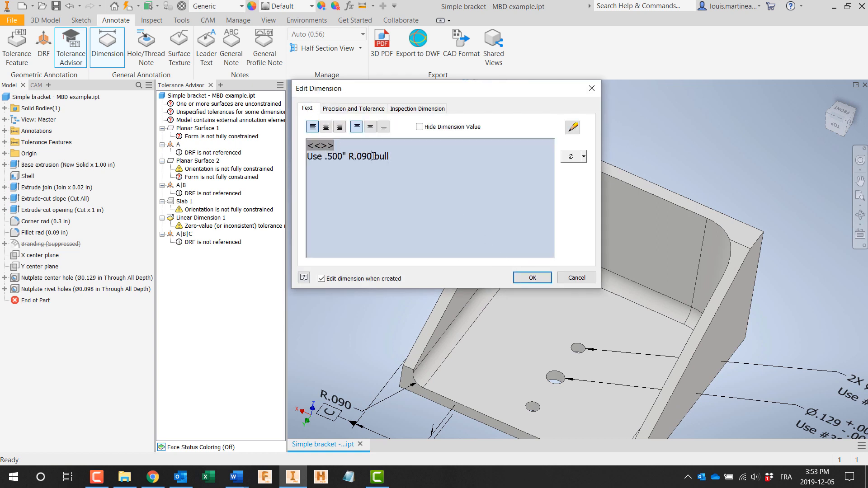
click(524, 275)
click(587, 159)
Step: Add a general note reading "Make from 6061-T6", "Make from 1.5" plate" and "General tolerance +/- .005" on three lines
scroll(408, 176, down, 4)
click(229, 57)
click(320, 113)
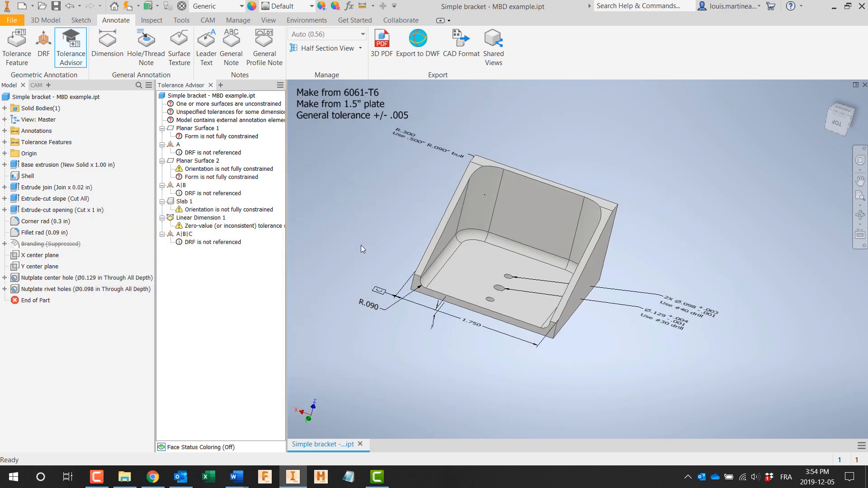
Step: Close the Tolerance Advisor, review the annotated bracket from different angles and save the part
click(211, 85)
scroll(256, 203, down, 3)
shift+middle_drag(255, 203, 417, 404)
scroll(450, 384, up, 3)
click(497, 377)
shift+middle_drag(497, 377, 502, 325)
click(287, 324)
mouse_move(287, 325)
shift+middle_down()
mouse_move(312, 226)
mouse_move(296, 244)
shift+middle_up()
click(332, 346)
scroll(389, 346, down, 3)
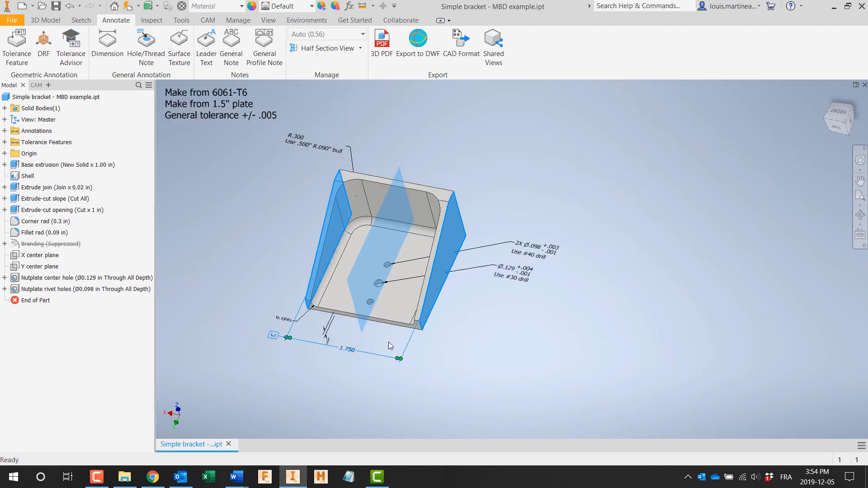
middle_drag(390, 347, 439, 389)
shift+middle_drag(335, 259, 340, 217)
click(54, 9)
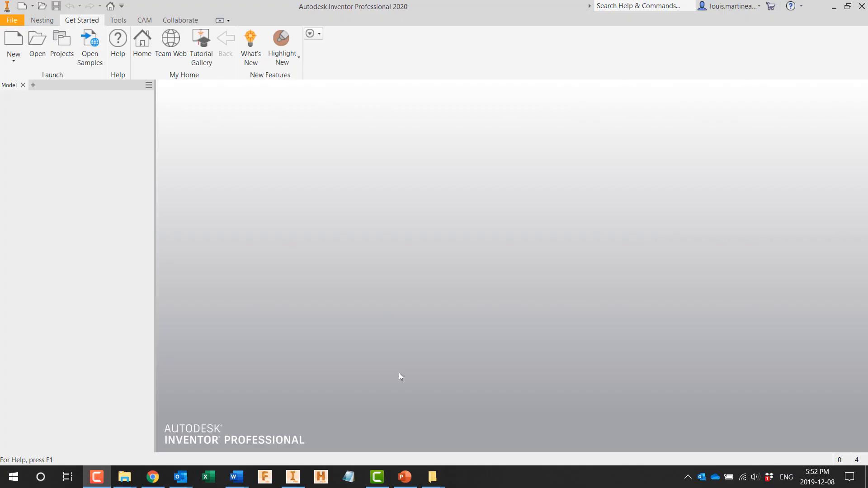
Step: Open the part file "Demo part for drill jig.ipt"
click(38, 43)
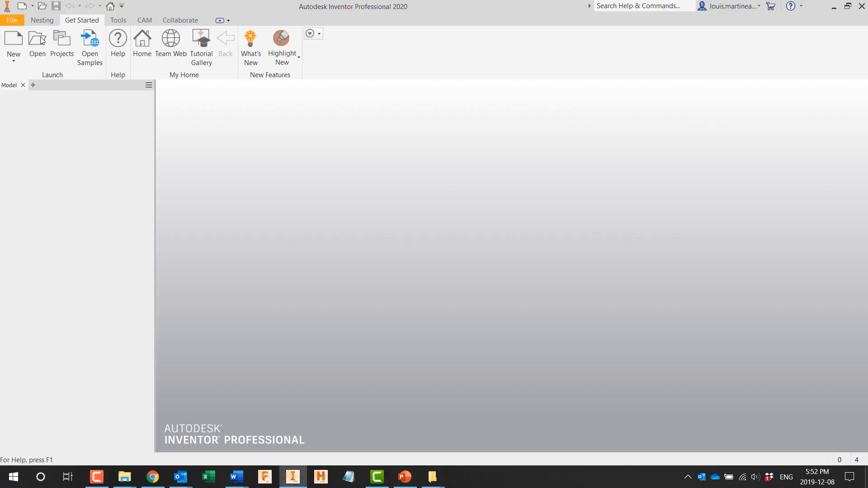
click(677, 389)
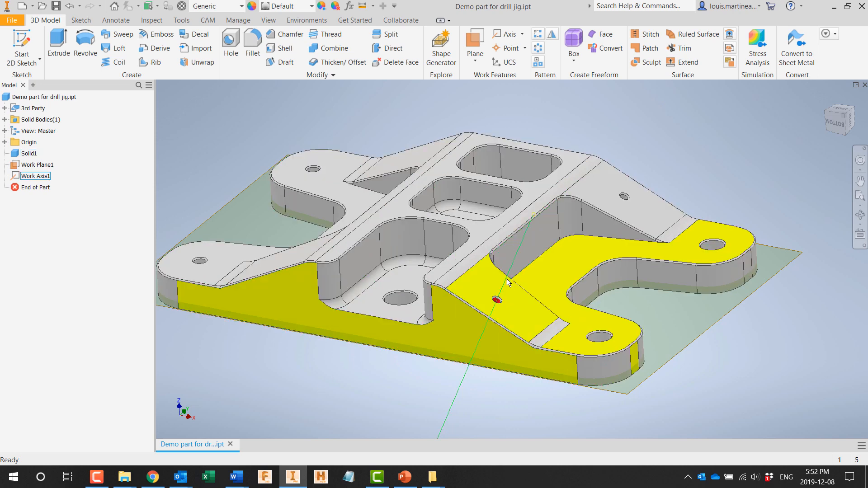
click(498, 302)
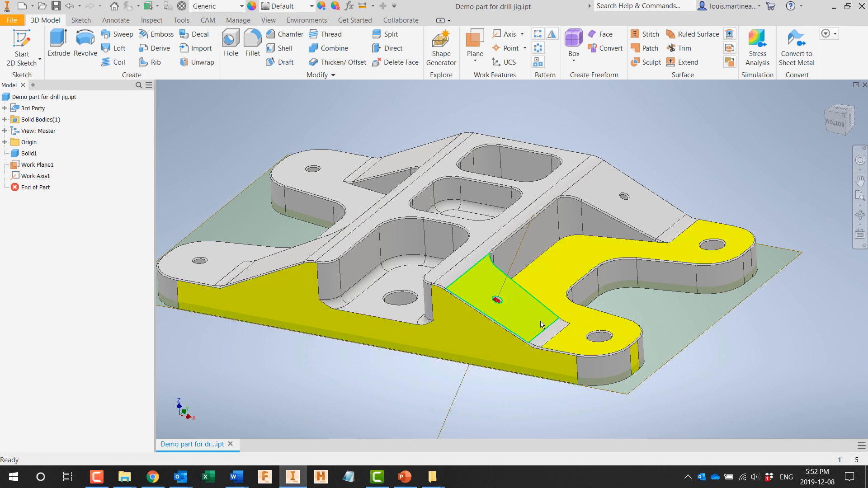
Step: Delete the small chamfer face around the red hole in the sloped yellow face with a direct edit
click(391, 51)
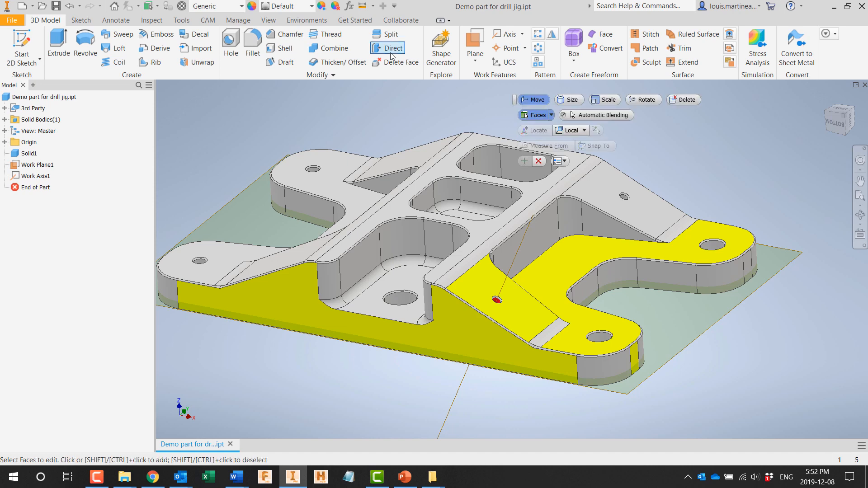
click(685, 100)
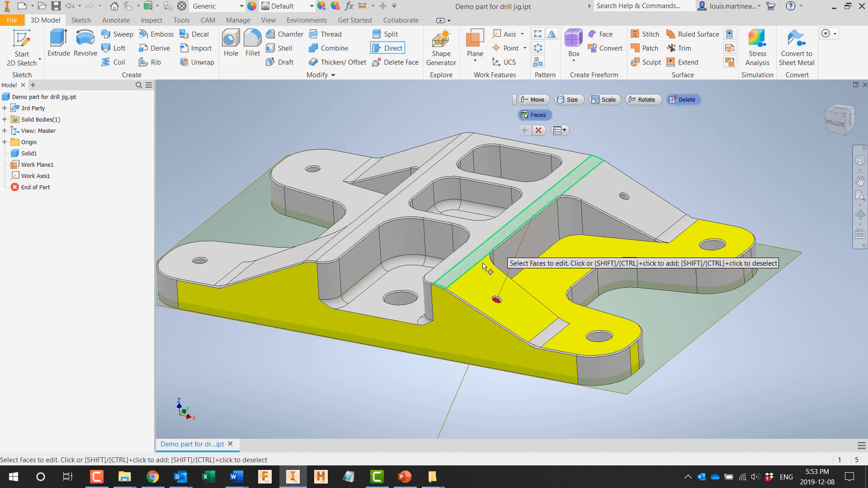
scroll(492, 325, up, 5)
middle_drag(507, 329, 464, 261)
scroll(464, 261, up, 3)
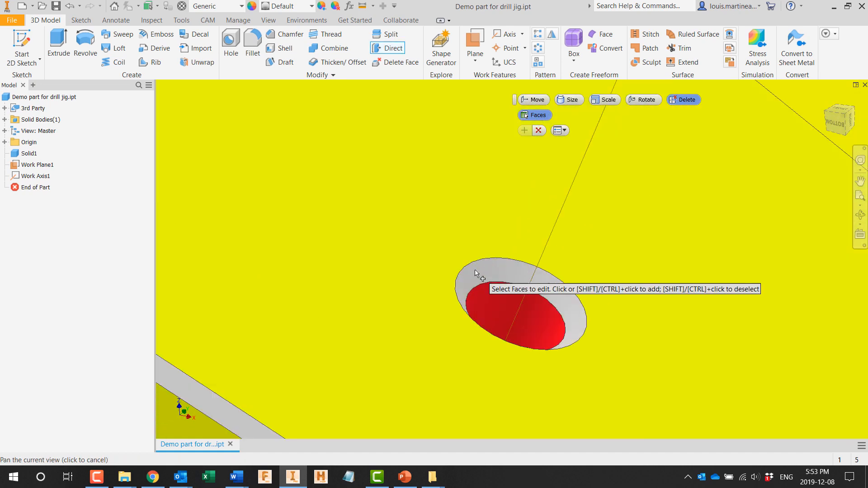
click(475, 277)
scroll(476, 276, down, 2)
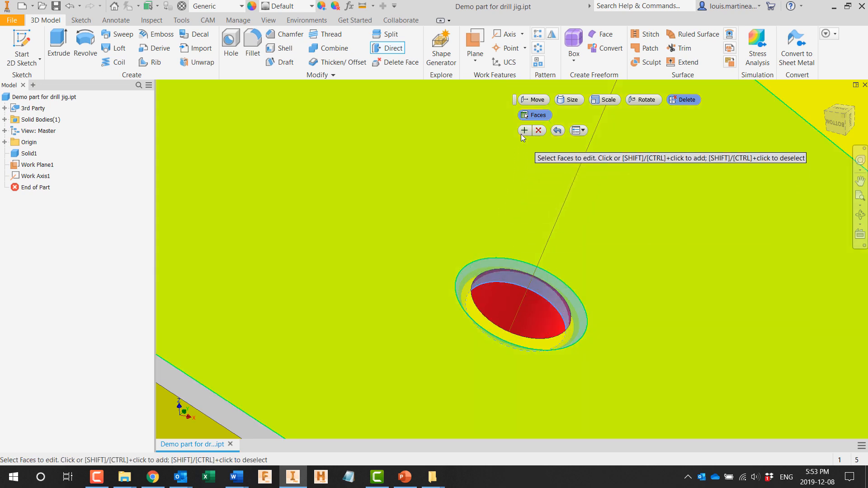
click(524, 130)
Step: Delete the chamfer and the cylindrical face of the hole in the near yellow lug to fill it in
scroll(539, 229, down, 3)
scroll(539, 230, down, 4)
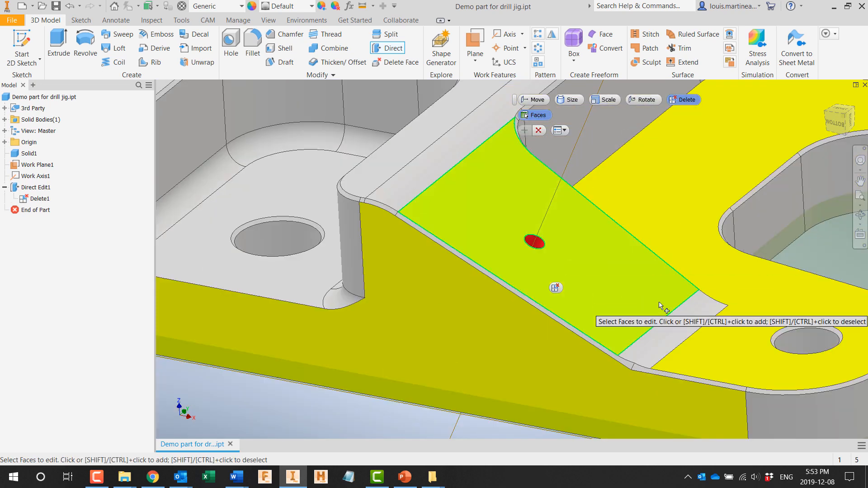
middle_drag(644, 299, 339, 242)
scroll(506, 264, up, 6)
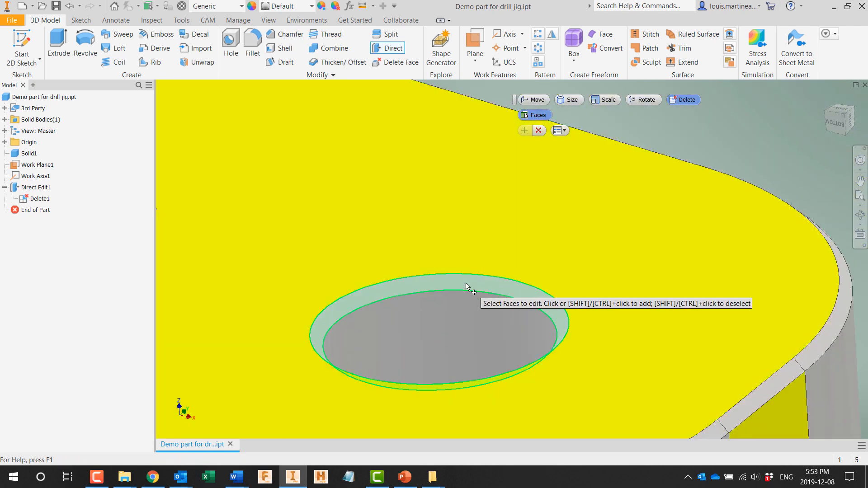
click(469, 282)
click(524, 131)
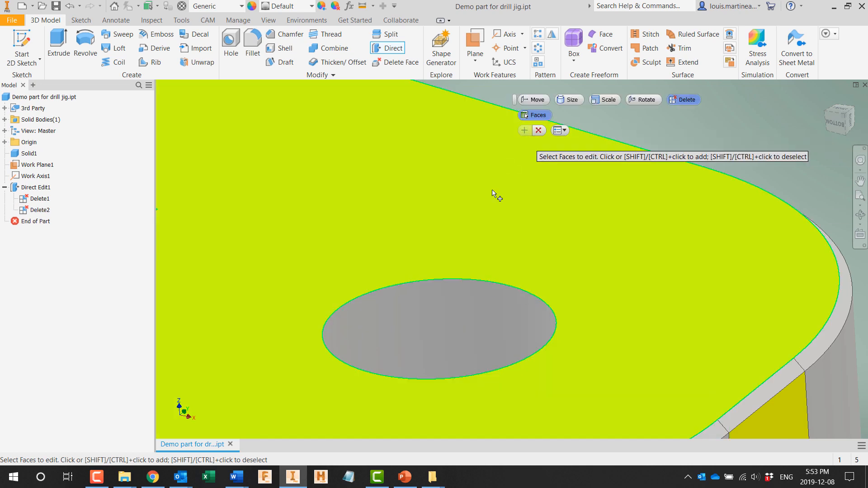
click(459, 299)
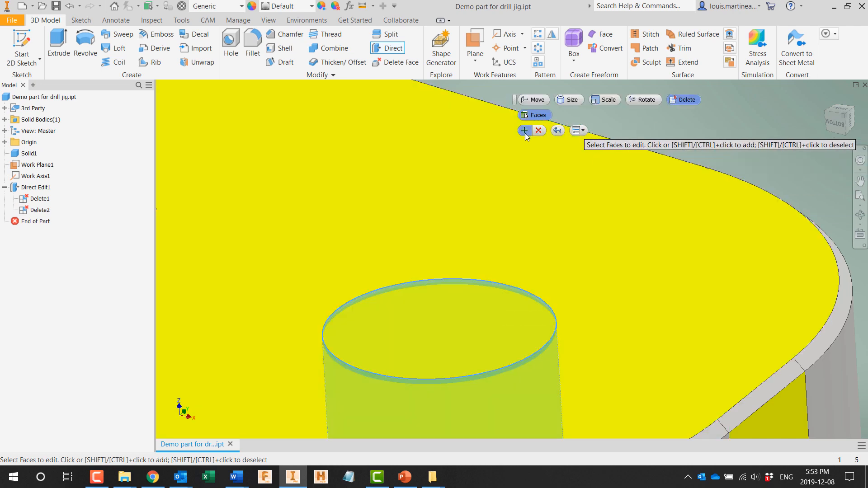
click(524, 130)
Step: Delete the connected chamfer faces along the outer edge of the sloped yellow face and around the near lug, and end the direct edit
scroll(547, 213, down, 5)
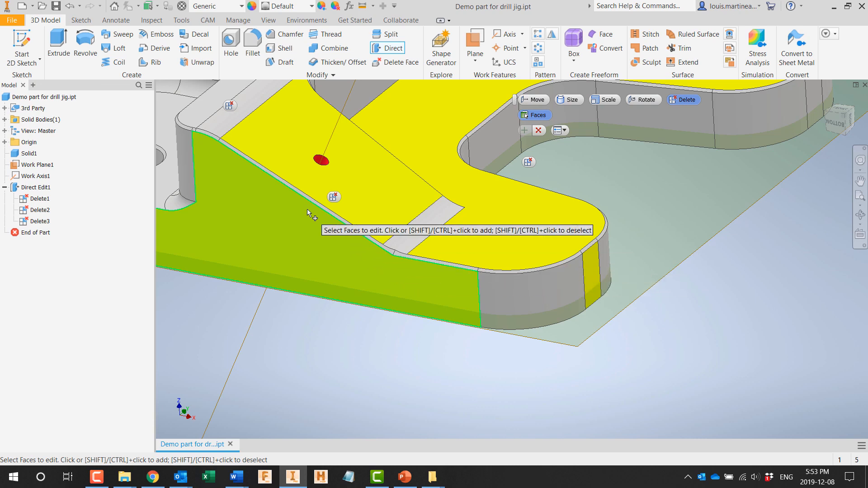
scroll(307, 209, up, 3)
middle_drag(266, 173, 492, 346)
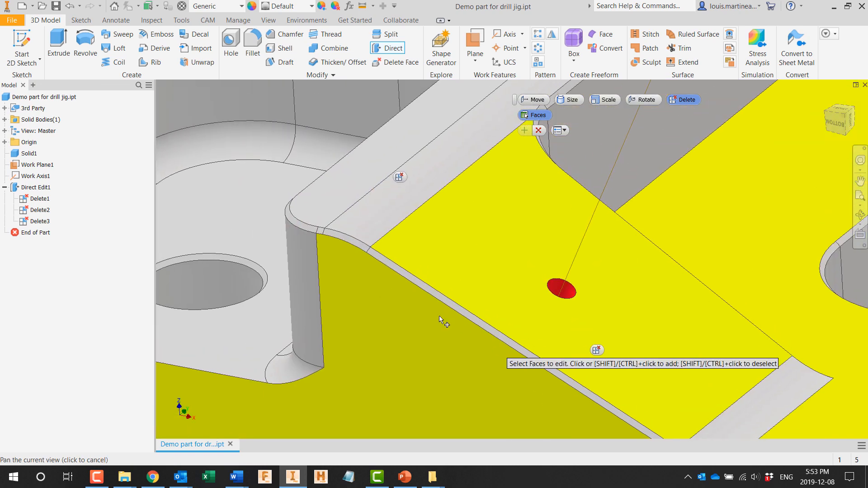
click(308, 228)
scroll(322, 233, up, 2)
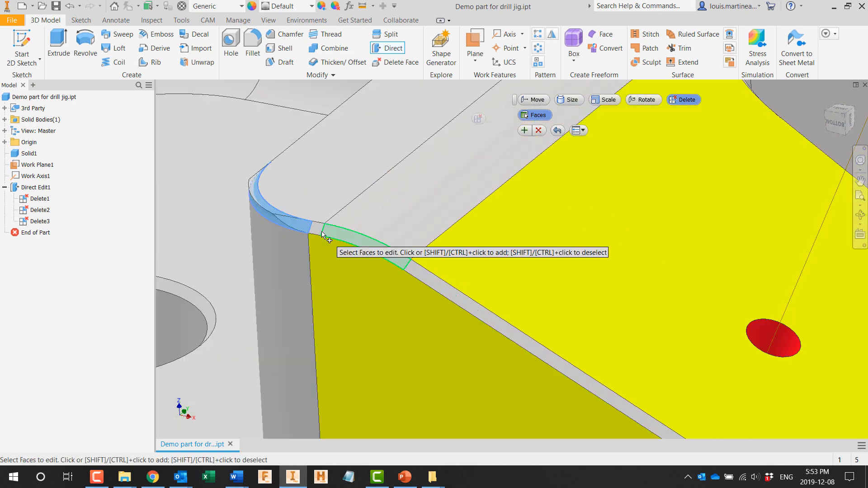
click(330, 233)
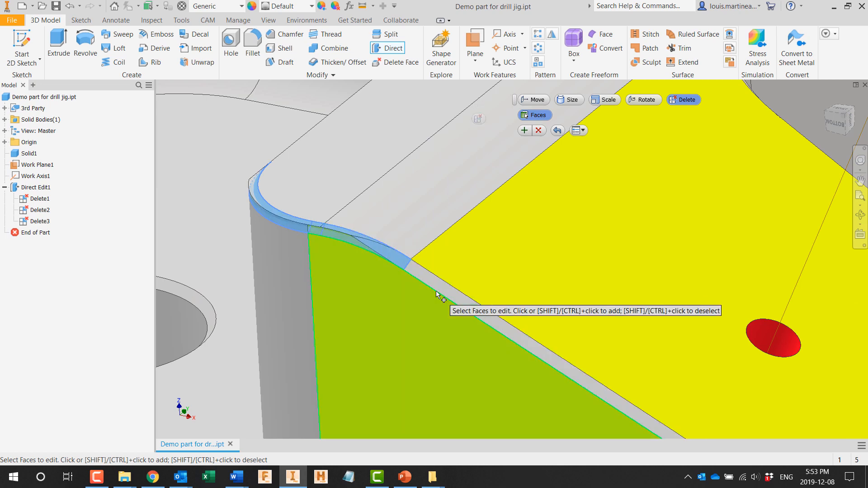
scroll(457, 304, down, 5)
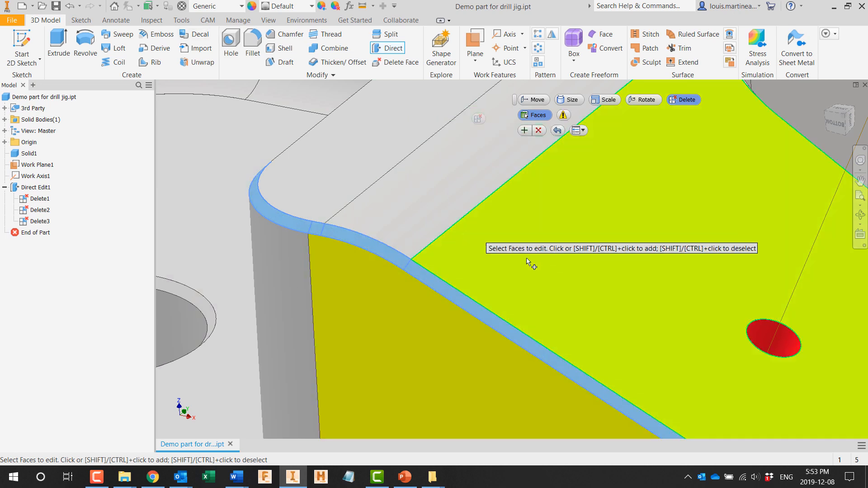
scroll(498, 320, up, 5)
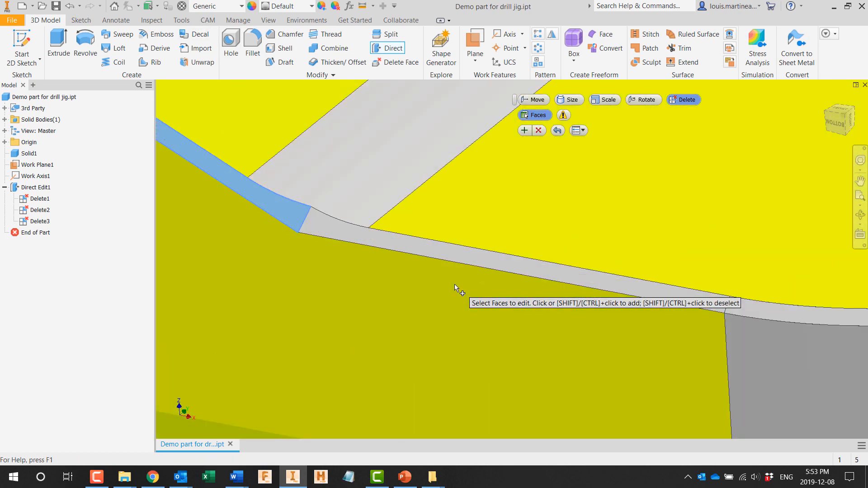
click(369, 237)
click(773, 315)
middle_drag(806, 279, 315, 284)
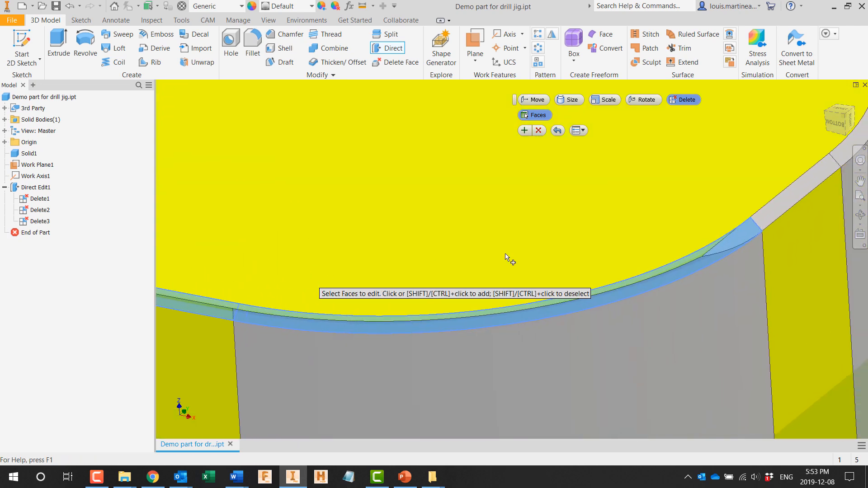
click(805, 185)
click(840, 154)
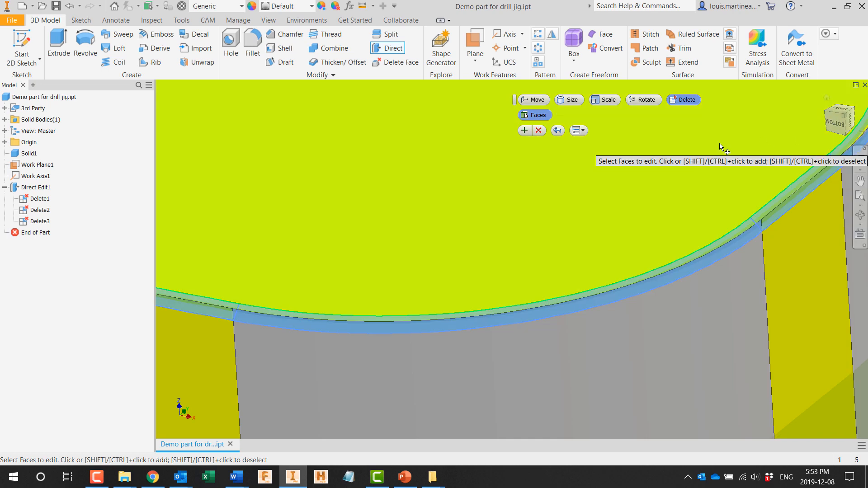
scroll(526, 185, down, 6)
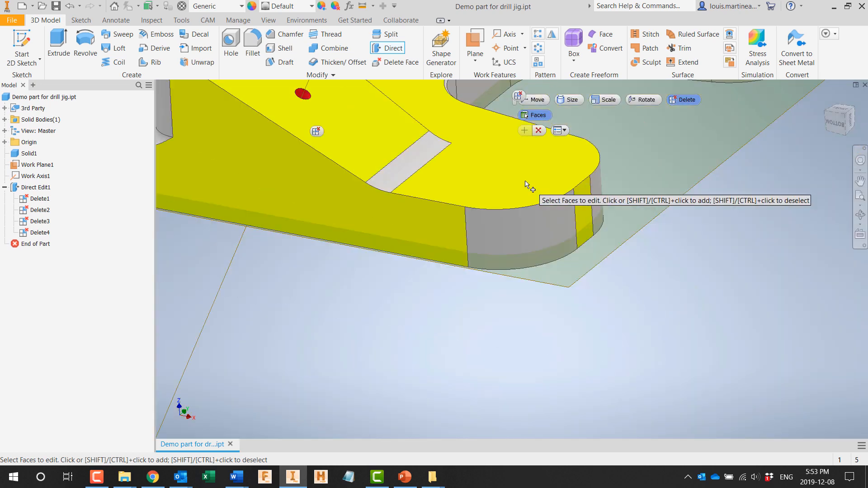
middle_drag(487, 174, 595, 356)
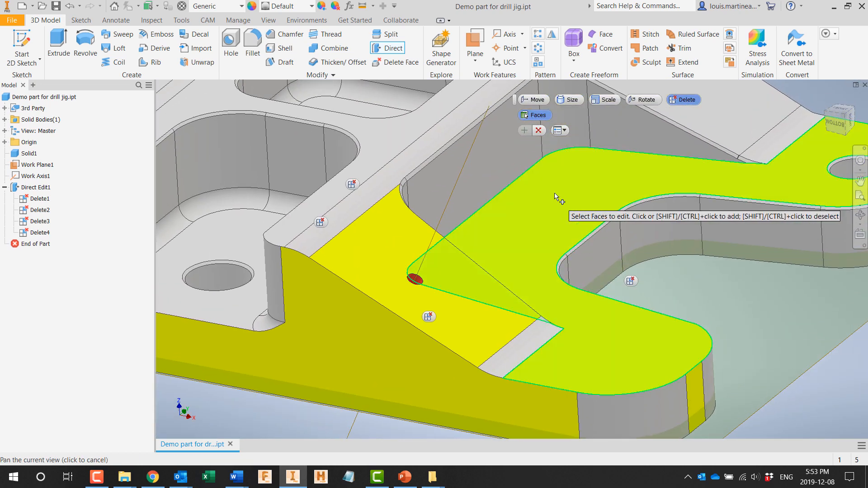
click(538, 131)
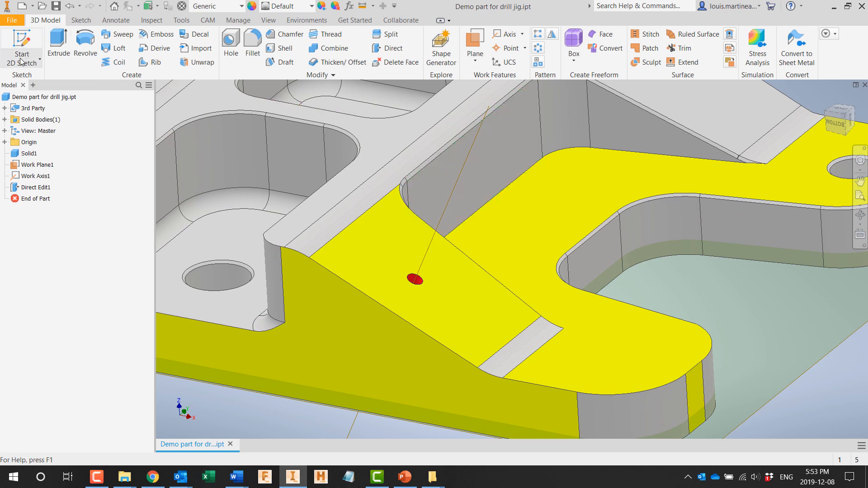
Step: Sketch a closed, stepped line profile about 2.95 in wide on the work plane, enclosing the red hole and the lug end
click(29, 80)
click(496, 202)
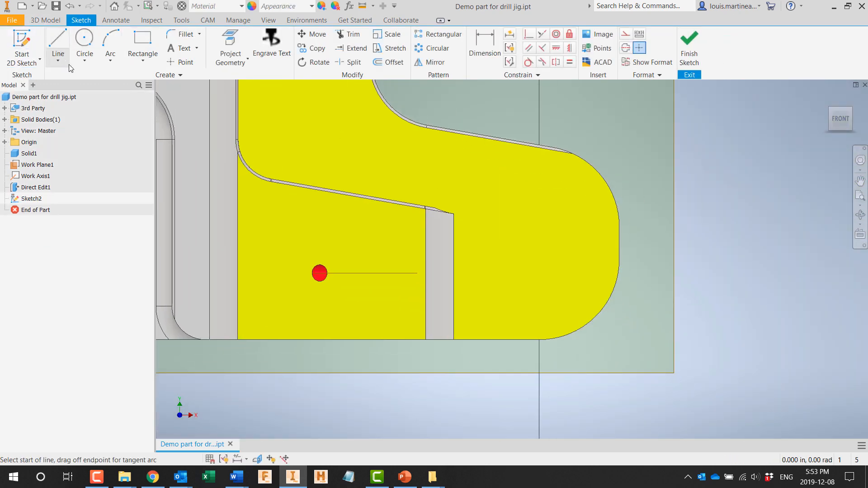
click(234, 48)
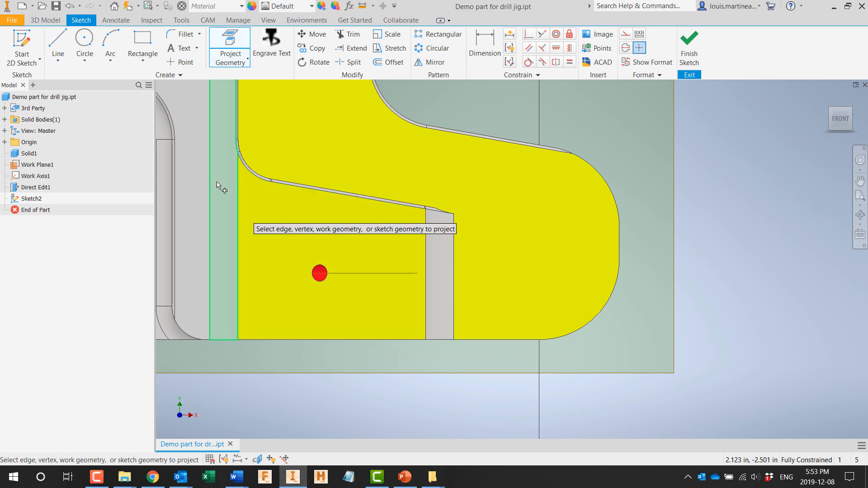
click(653, 368)
click(653, 231)
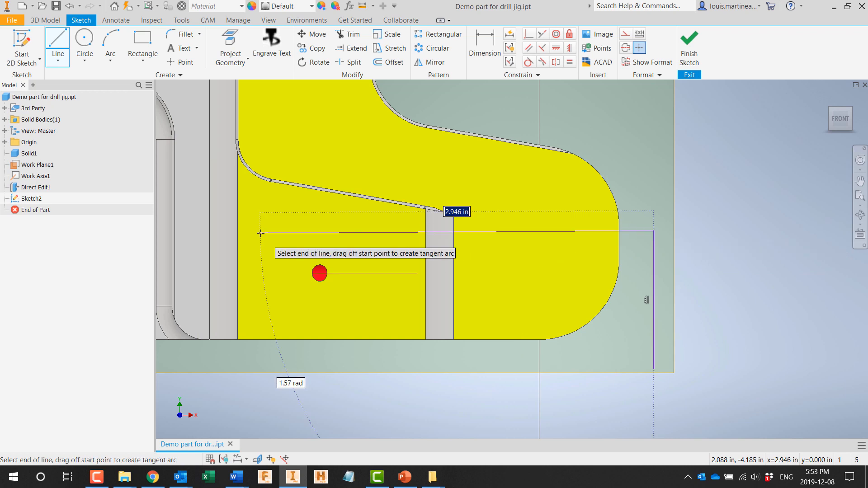
click(259, 232)
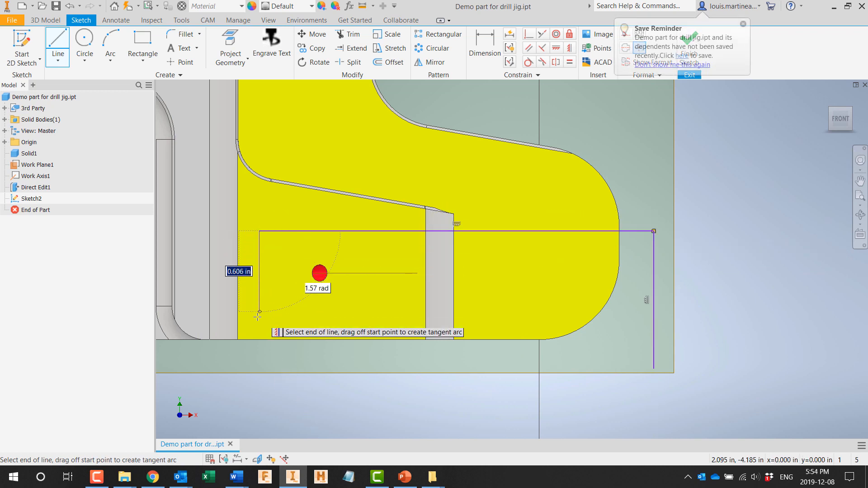
click(260, 340)
click(480, 339)
click(480, 390)
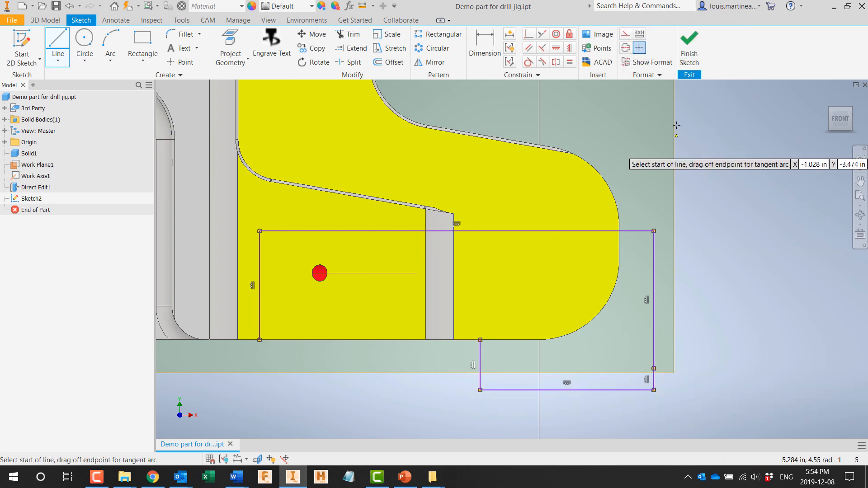
click(689, 52)
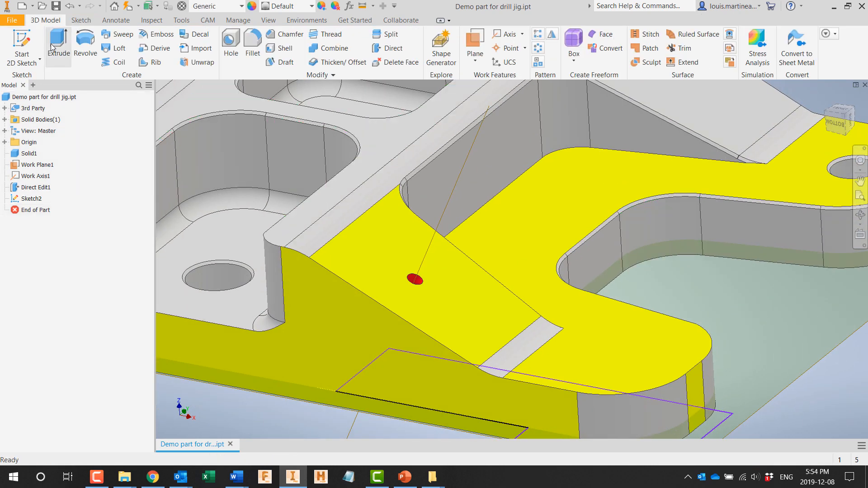
Step: Extrude the stepped profile 1.25 in upward through the lug, in the flipped direction, as a new solid
click(53, 47)
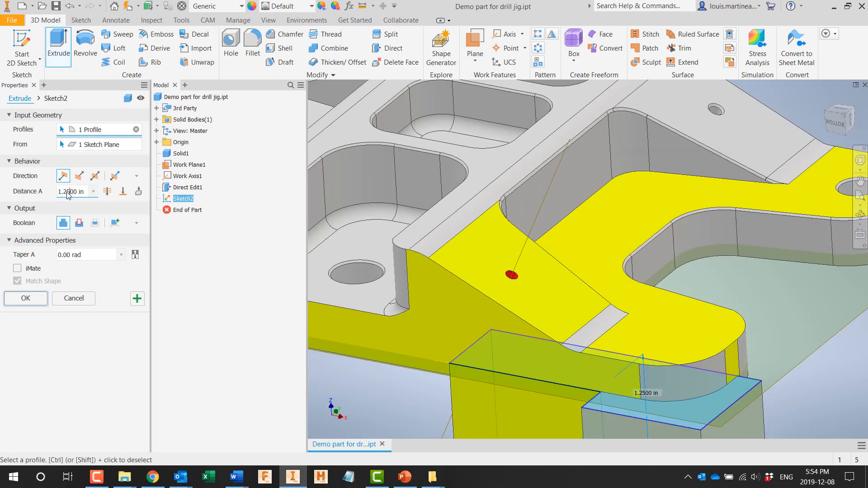
click(78, 178)
click(115, 224)
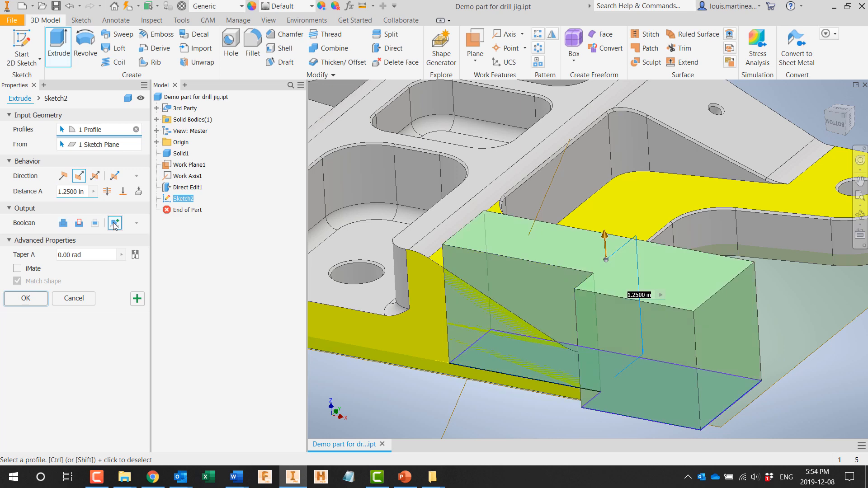
click(26, 299)
scroll(401, 268, up, 5)
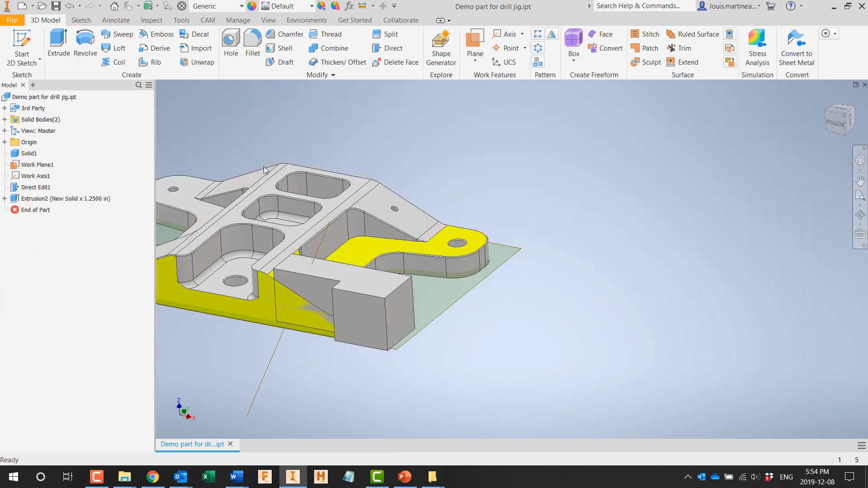
Step: Combine the bodies with the new block as base and the bracket as tool body, cutting the bracket's shape out of the block
click(331, 49)
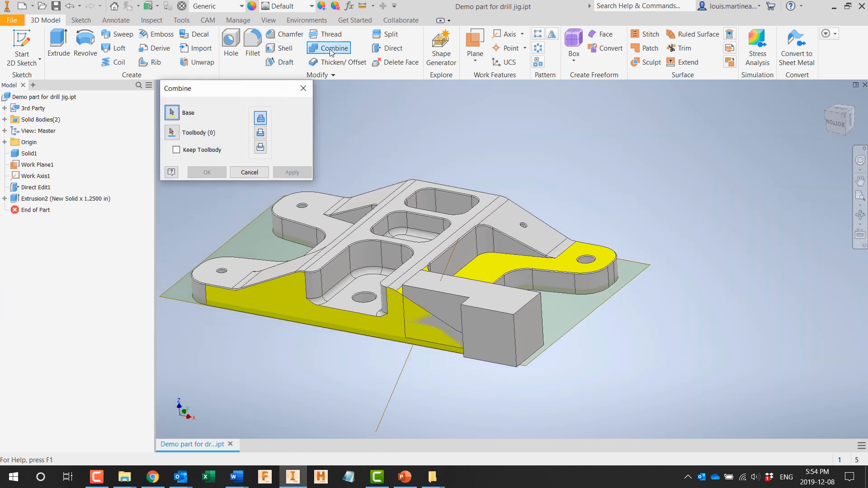
click(495, 313)
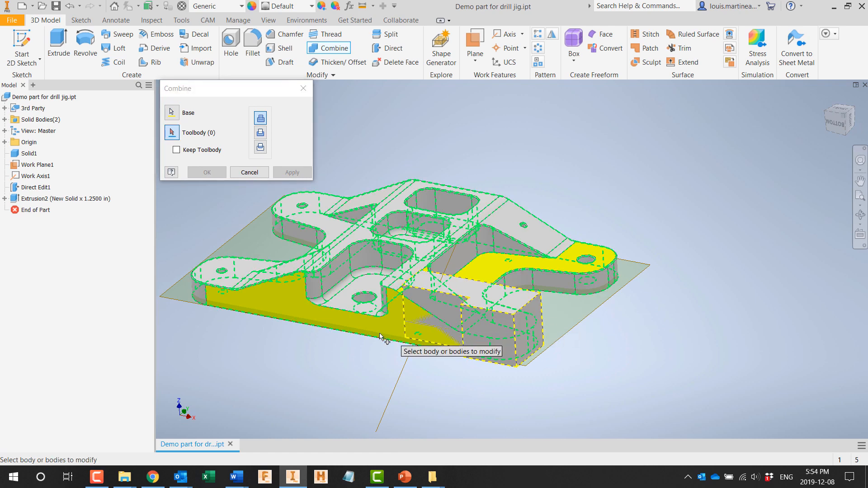
click(334, 322)
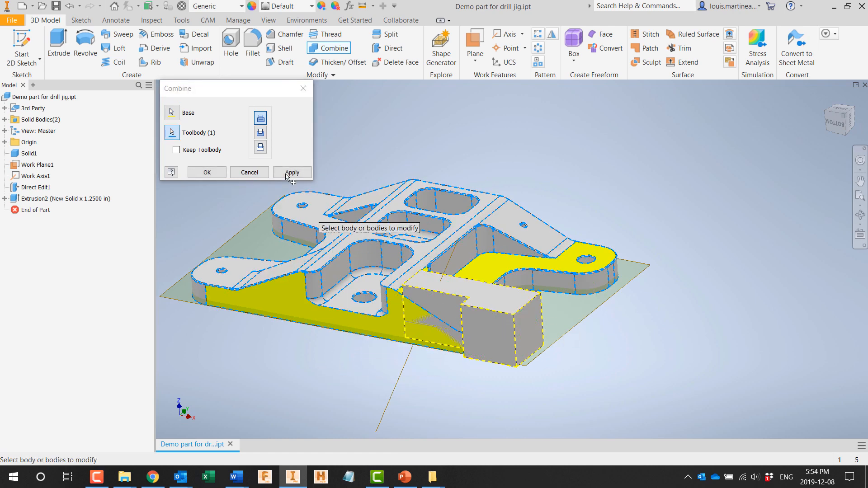
click(208, 172)
shift+middle_drag(359, 333, 365, 229)
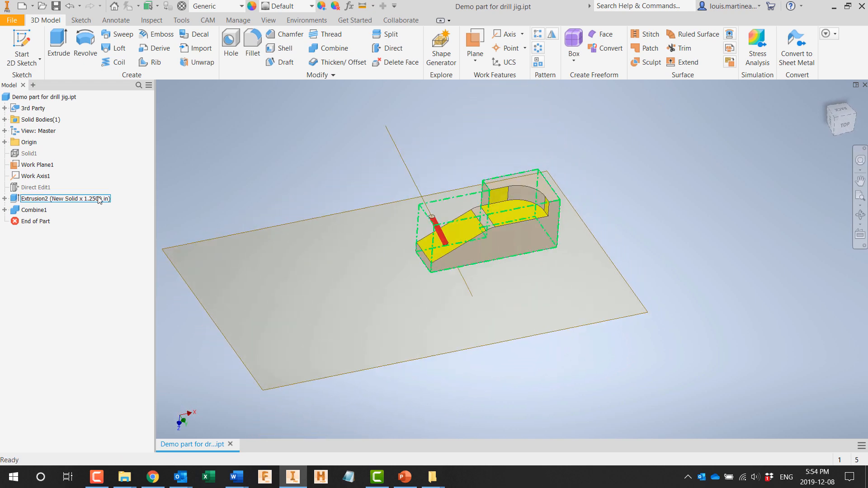
Step: Hide the large work plane under the jig block
right_click(44, 165)
click(62, 257)
scroll(421, 284, up, 5)
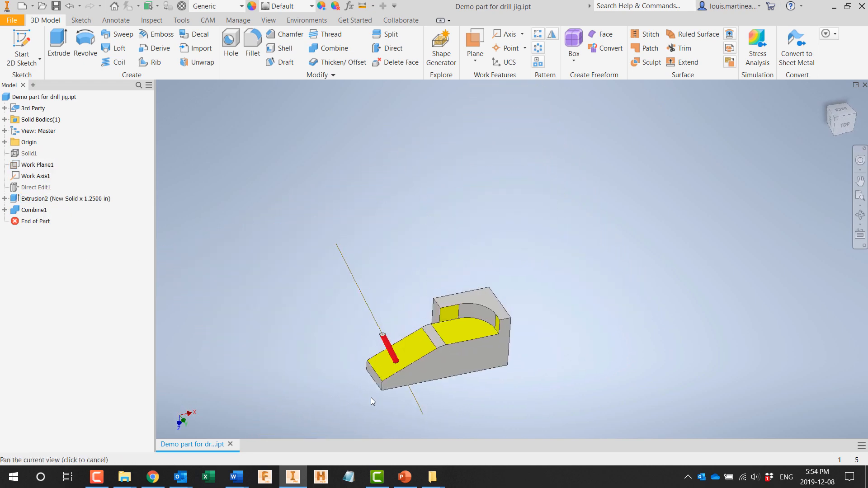
Step: With a direct edit, resize the pocket's rounded corner face by -0.313 in and the curved transition face by 0.75 in
click(394, 50)
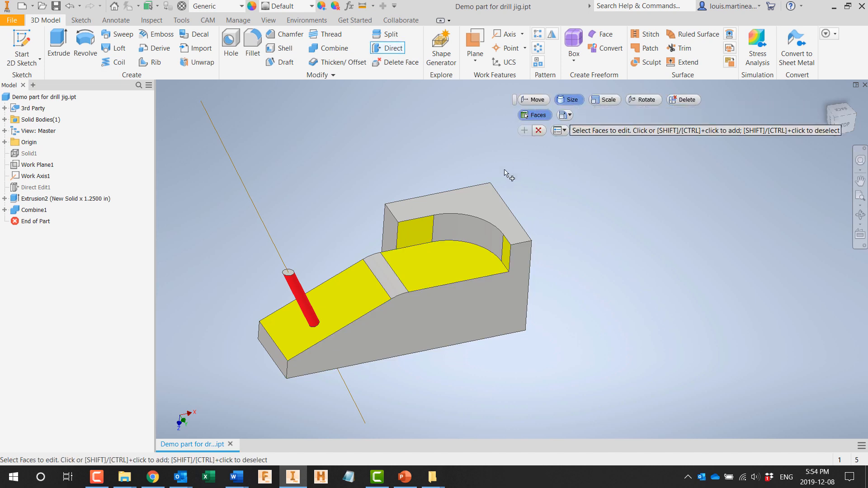
click(475, 223)
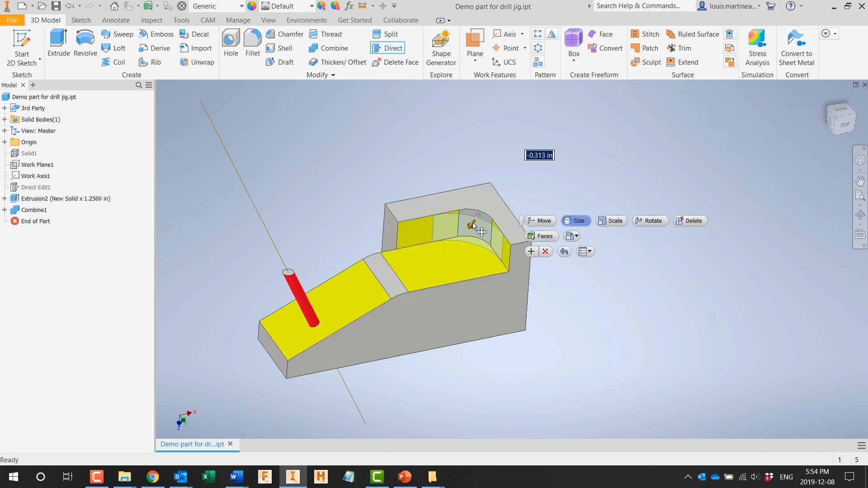
click(531, 252)
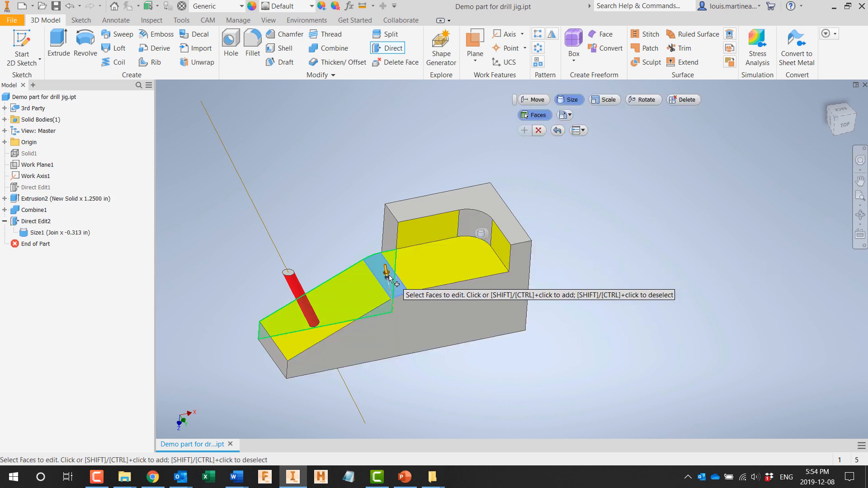
click(389, 277)
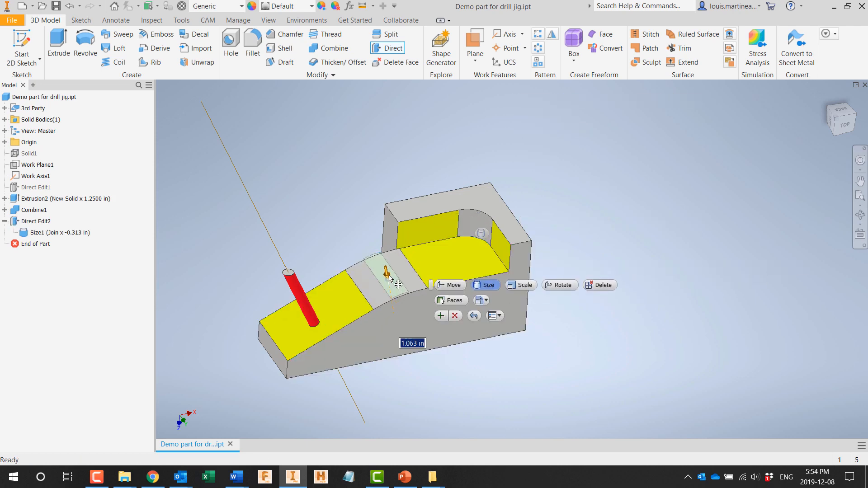
click(438, 315)
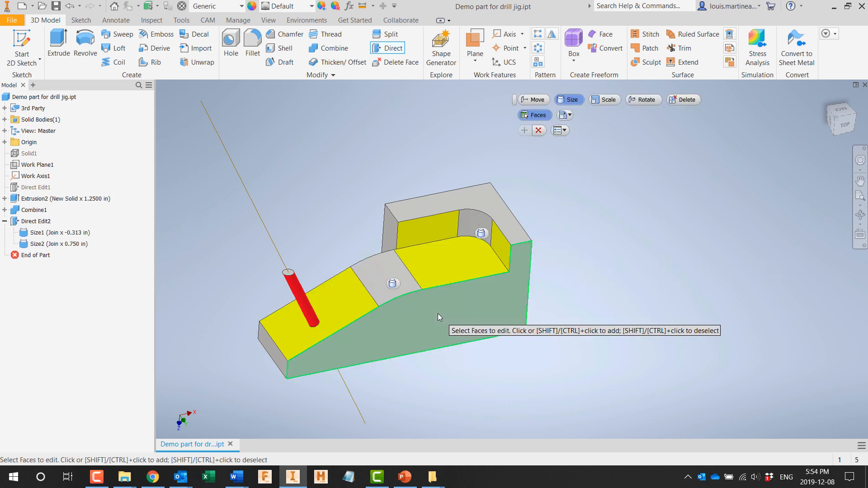
Step: Move the jig's long flat side face outward with a direct edit to widen the block
click(538, 100)
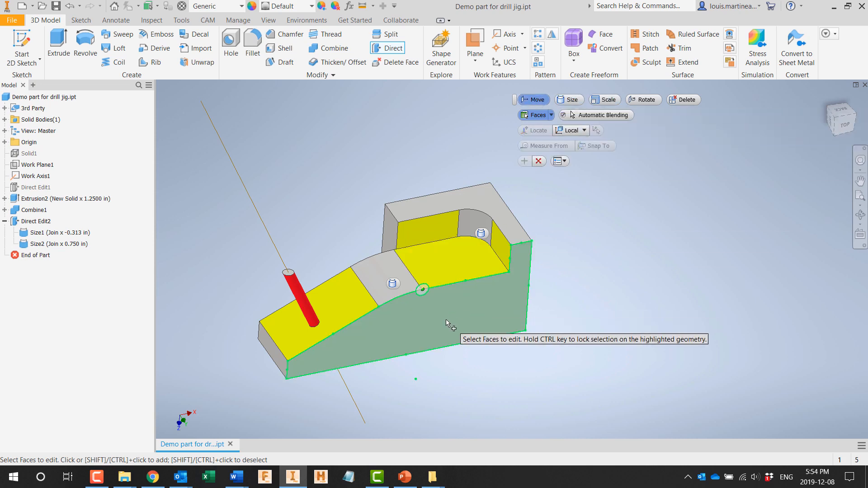
click(446, 319)
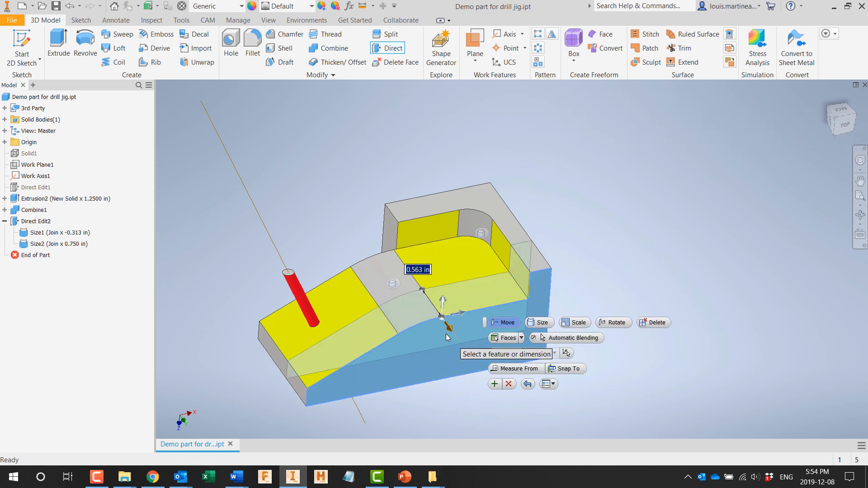
click(484, 384)
mouse_move(485, 384)
shift+middle_down()
mouse_move(511, 389)
mouse_move(484, 391)
shift+middle_up()
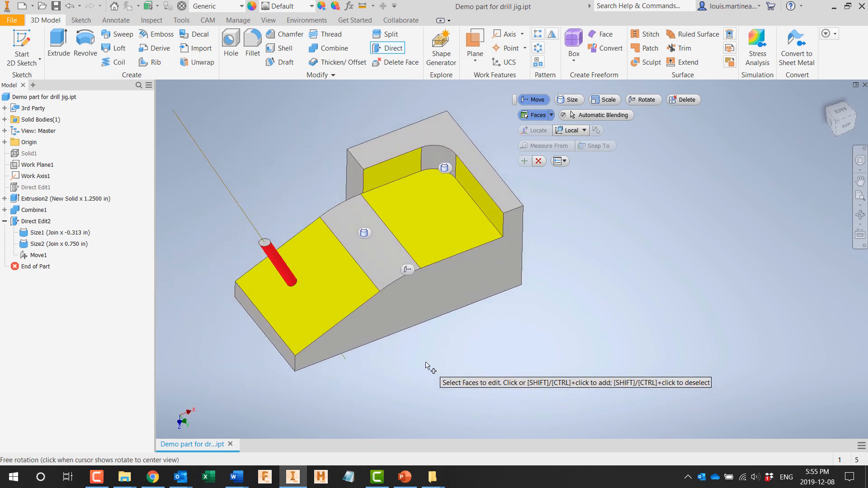
Step: Fillet the inner vertical edge at the step on the jig's back side with a 0.3 in radius
shift+middle_drag(428, 362, 435, 340)
middle_drag(435, 340, 598, 437)
click(251, 45)
shift+middle_drag(283, 156, 312, 179)
click(624, 209)
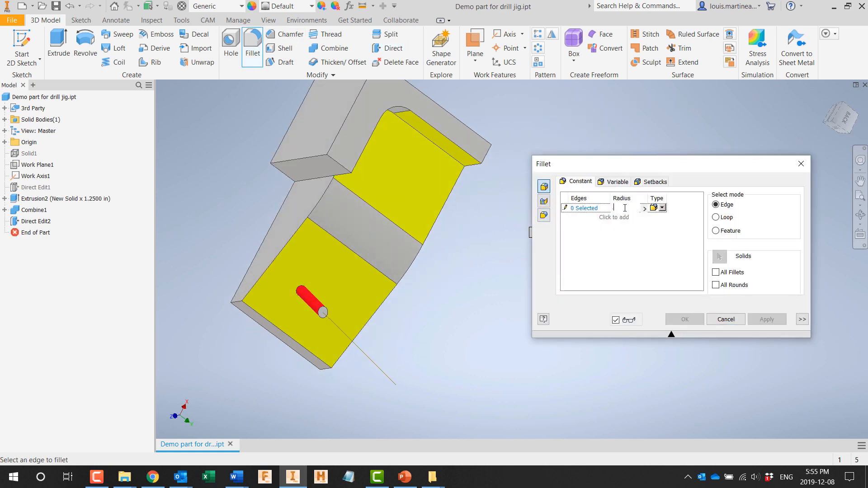
click(310, 180)
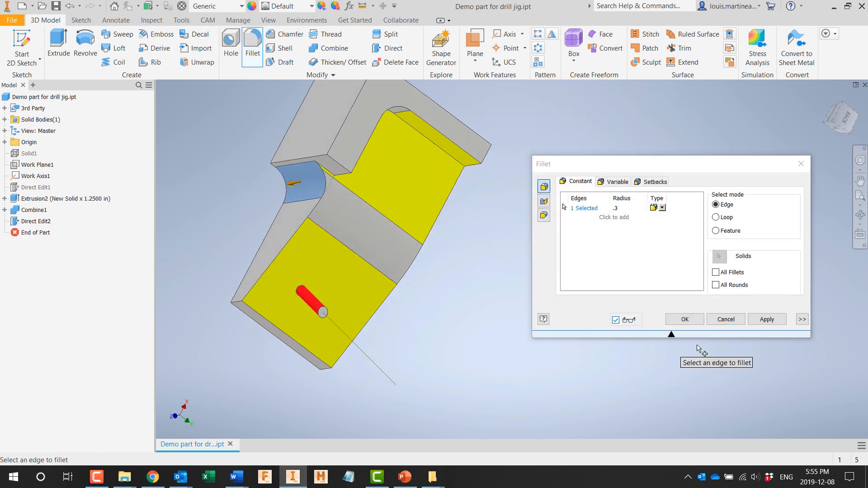
click(759, 320)
click(708, 324)
Step: Create a work plane just beyond the free end of the red pin and a work point where it meets the work axis
shift+middle_drag(642, 308, 482, 194)
click(475, 60)
click(486, 103)
scroll(452, 217, up, 3)
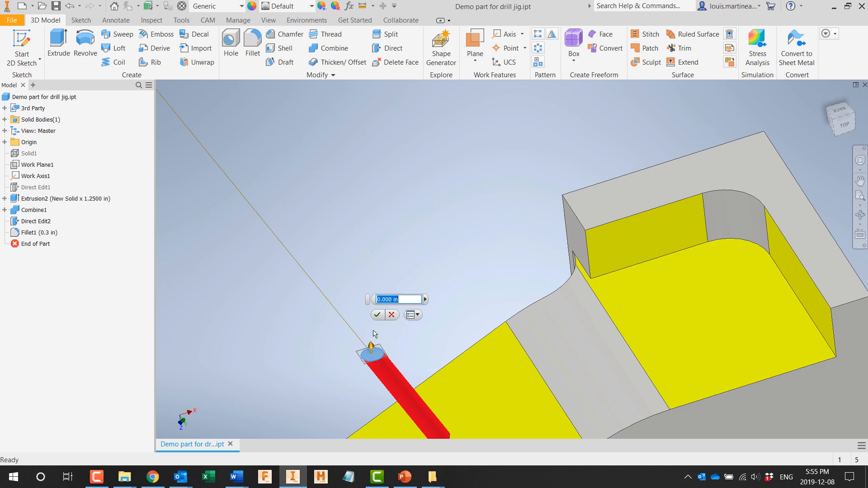
click(526, 47)
click(544, 185)
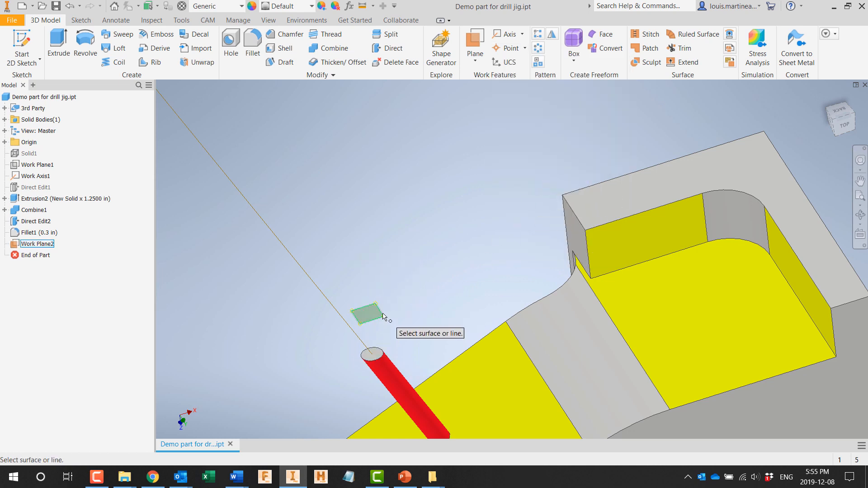
Step: Create a simple 0.125 in through-all hole at the work point along the work axis, with the direction flipped
click(231, 51)
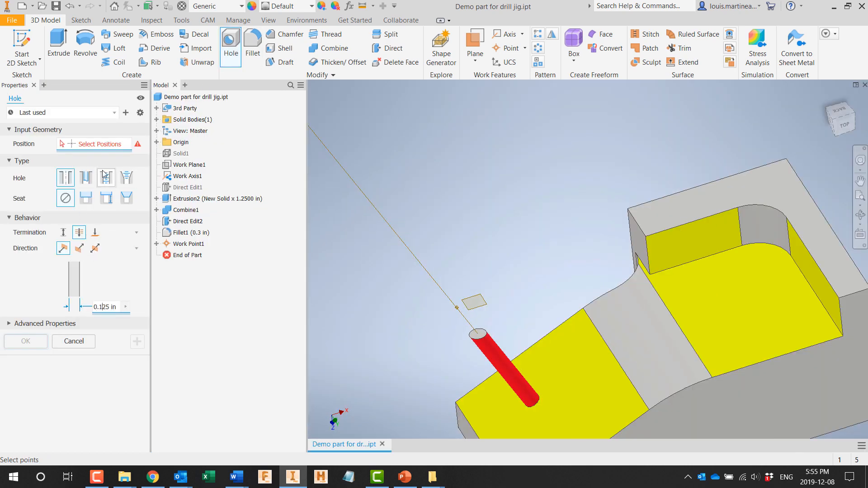
click(458, 310)
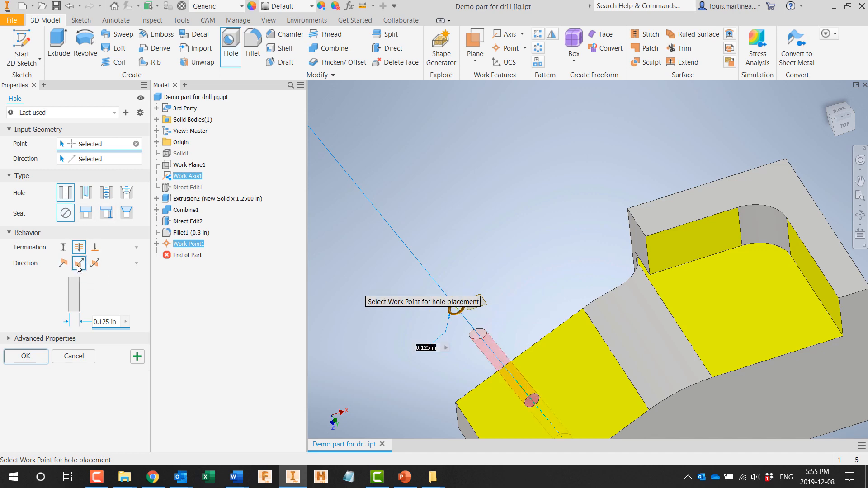
click(33, 362)
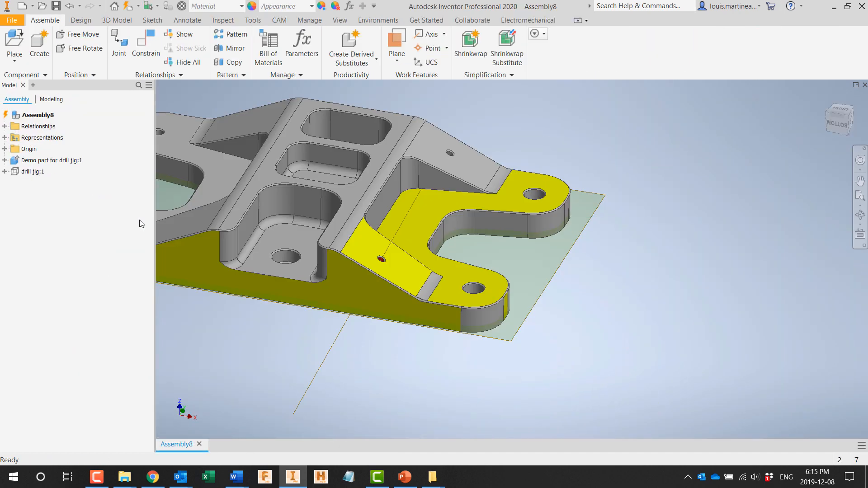
Step: Make the drill jig component visible in the assembly, update the assembly, and check how the jig fits on the bracket
right_click(32, 173)
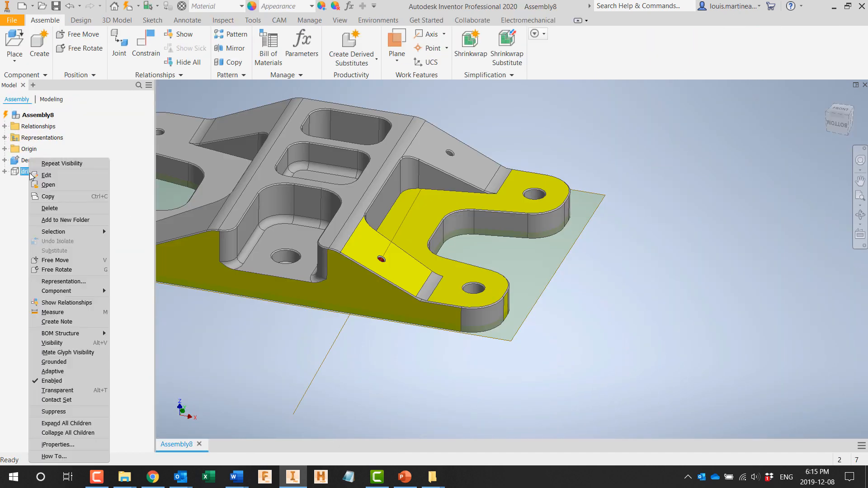
click(68, 345)
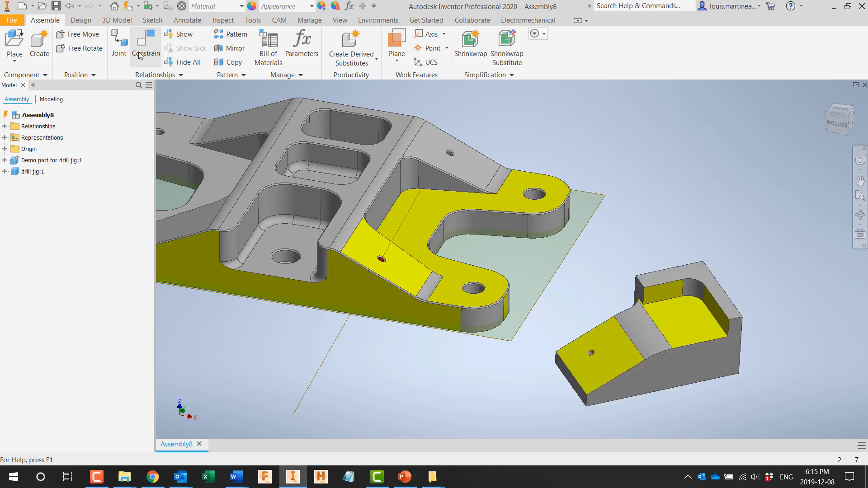
click(128, 6)
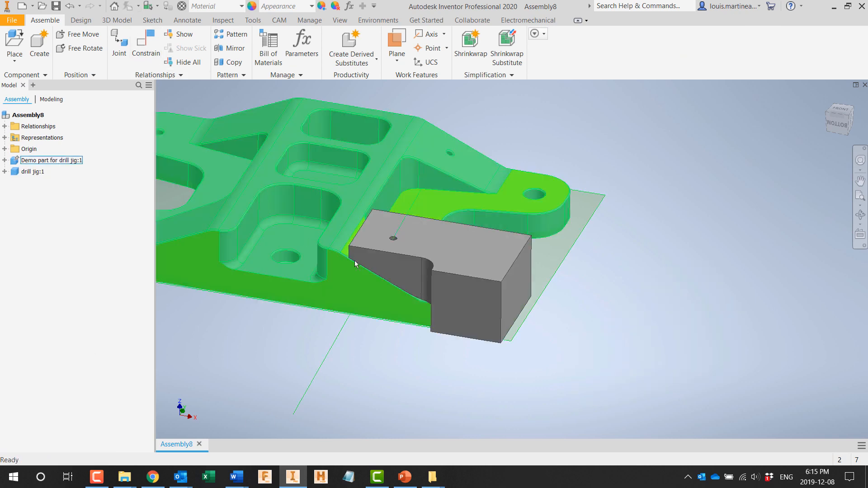
shift+middle_drag(418, 360, 409, 129)
shift+middle_drag(367, 235, 367, 236)
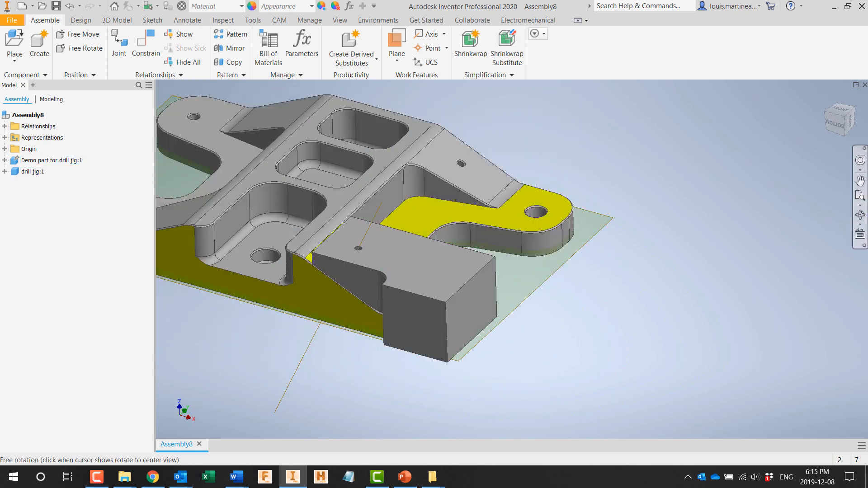
click(826, 97)
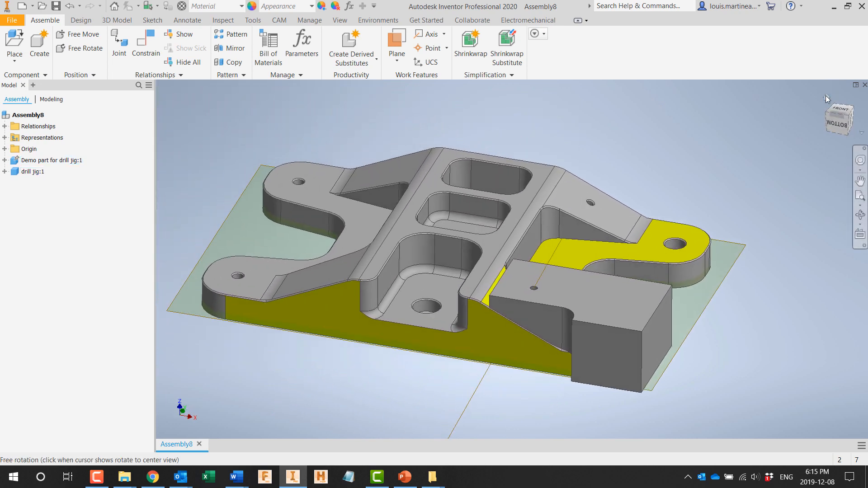
Step: Close the drill jig assembly, open the part Mill-turn swarf example.ipt, and examine its front and back
click(864, 85)
click(421, 259)
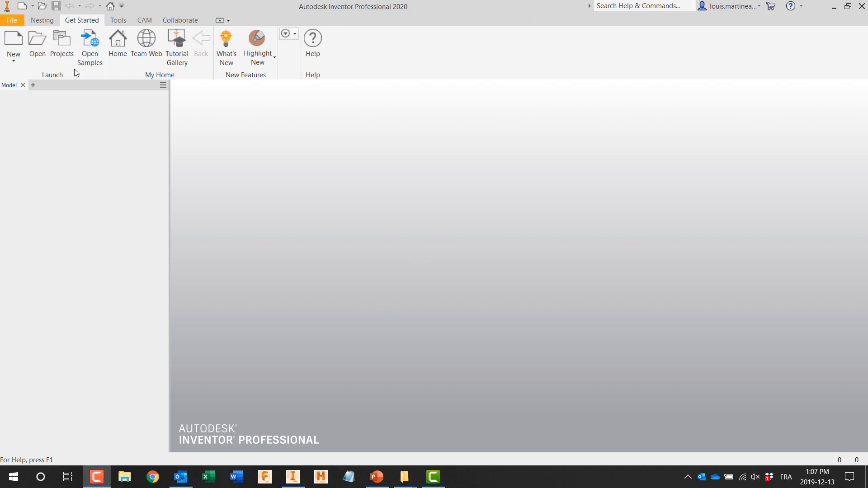
click(38, 45)
click(434, 217)
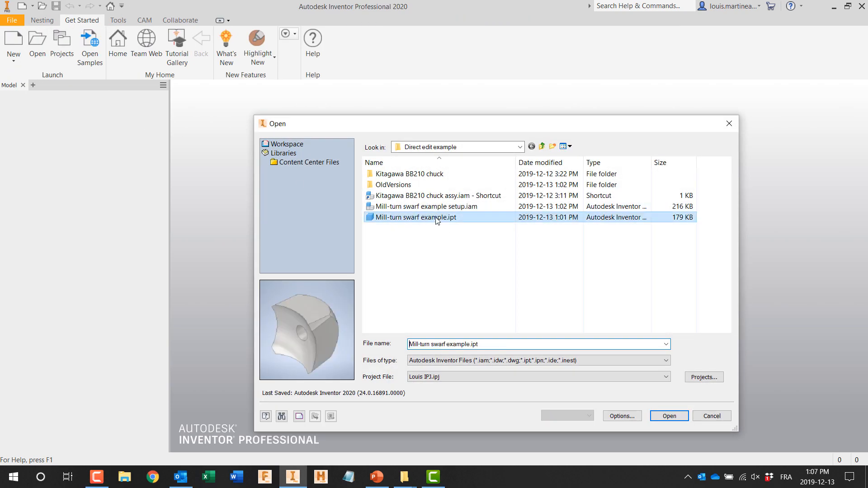
click(659, 420)
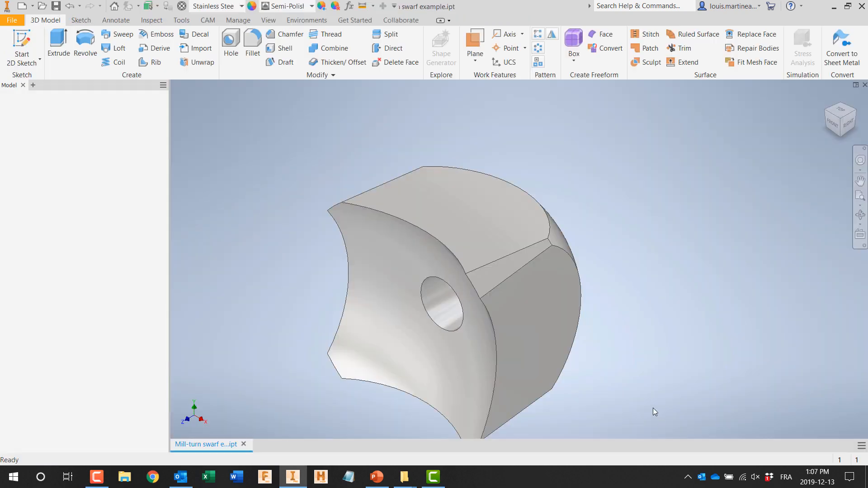
shift+middle_drag(614, 333, 502, 343)
scroll(585, 350, down, 3)
shift+middle_drag(584, 350, 485, 359)
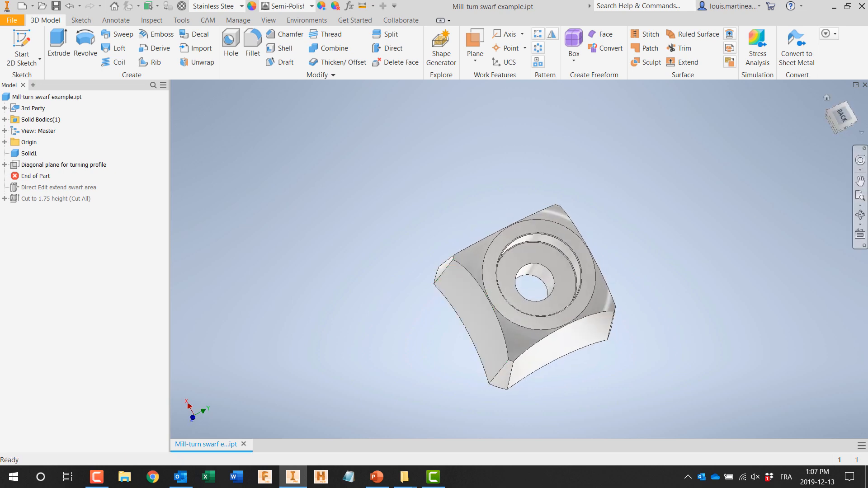
Step: Close the part and open the assembly Mill-turn swarf example setup.iam
click(864, 85)
key(ctrl+o)
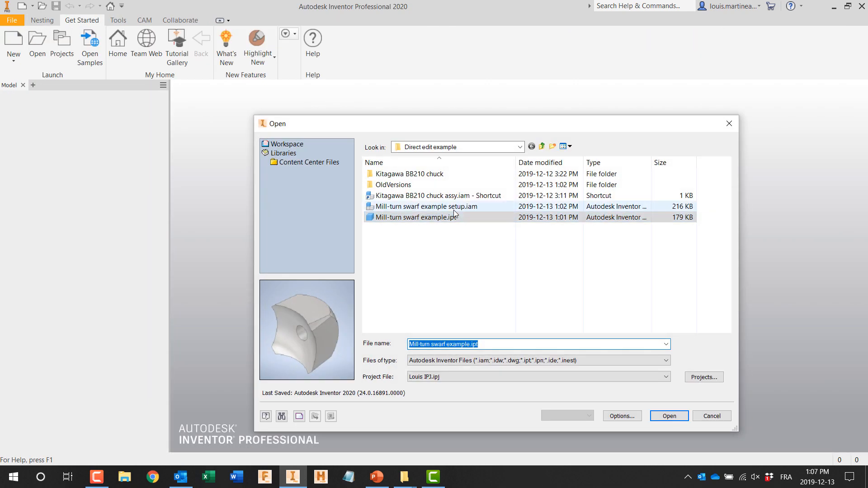
click(454, 208)
click(663, 413)
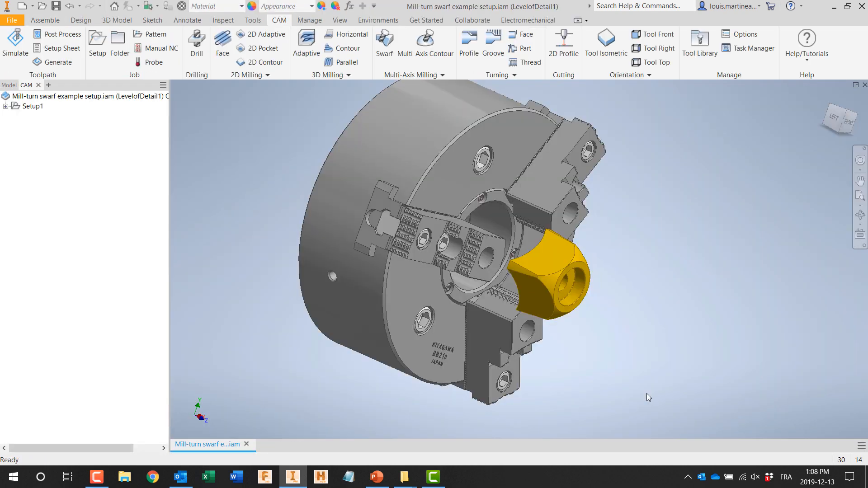
Step: Simulate the facing, turning and both original-geometry swarf operations together, with the stock shown transparent and the playback speed increased
click(50, 117)
shift+click(57, 147)
right_click(58, 147)
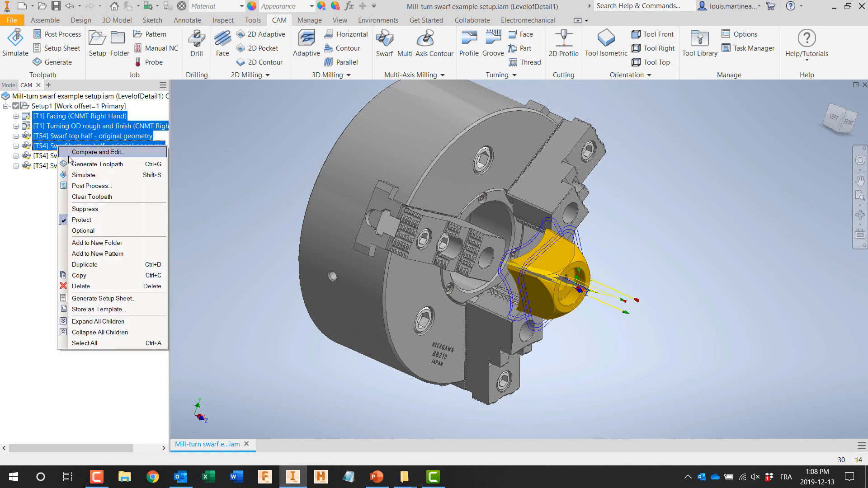
click(82, 176)
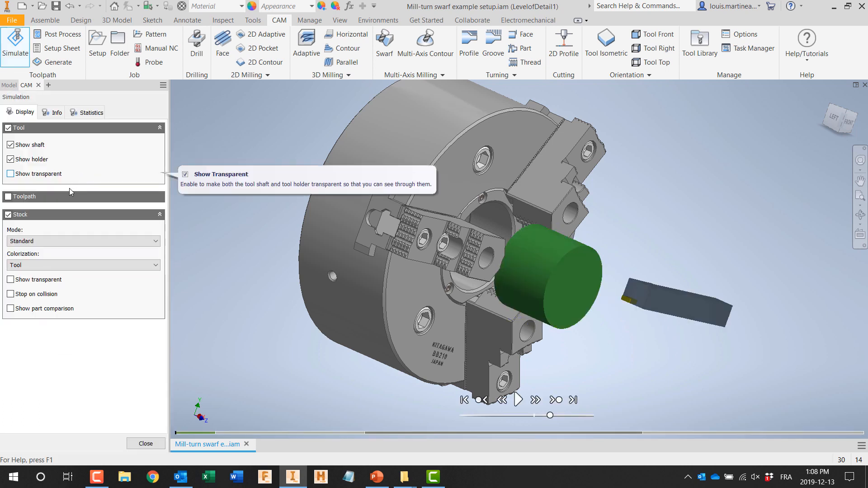
click(10, 280)
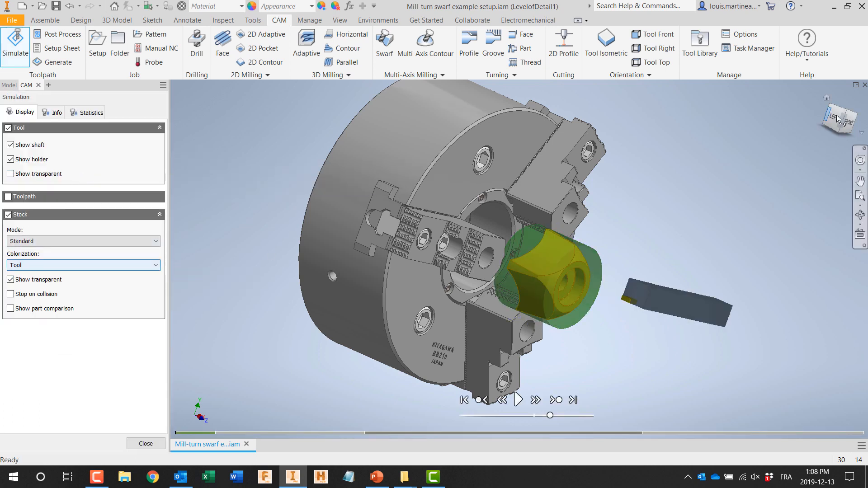
click(827, 98)
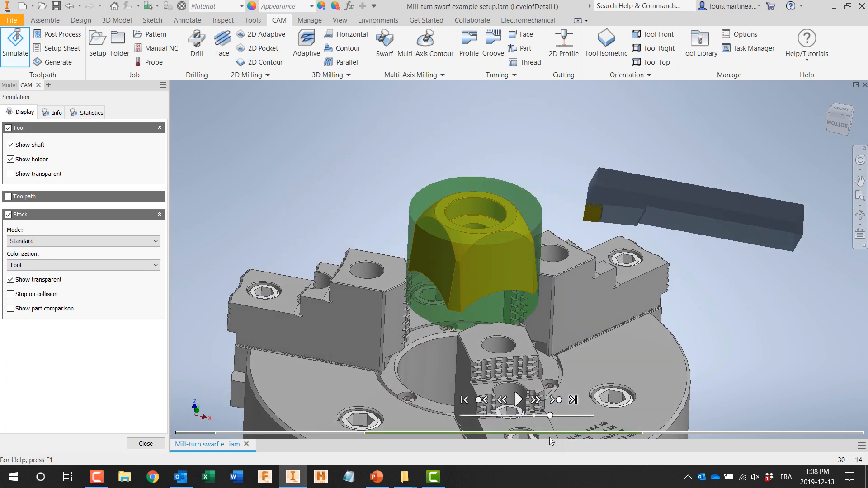
click(518, 400)
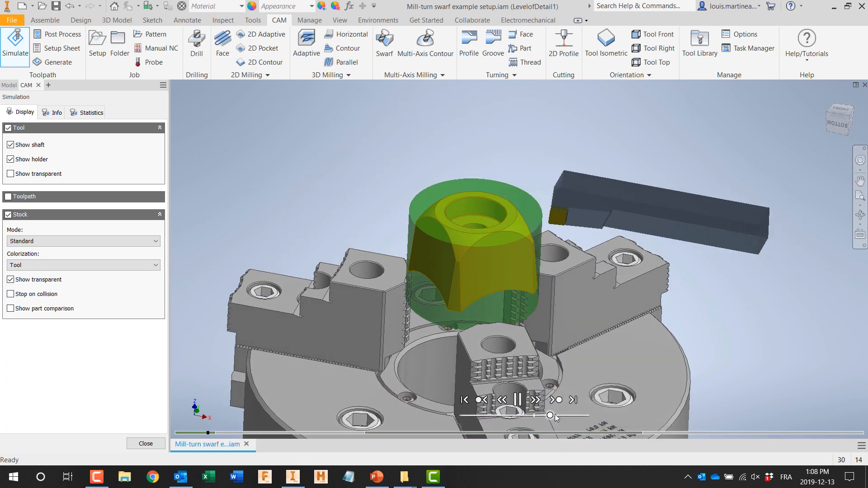
drag(549, 415, 579, 415)
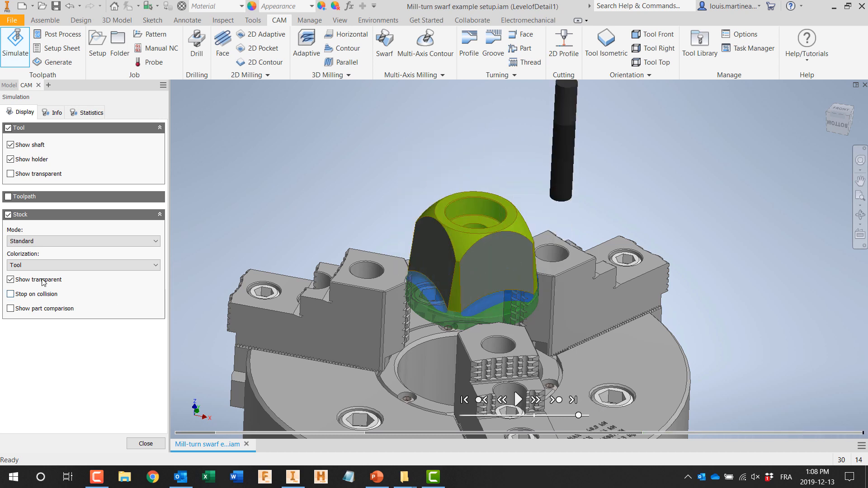
Step: Inspect the machined stock as opaque, restore its transparency, and close the simulation of the original-geometry swarf operations
click(11, 281)
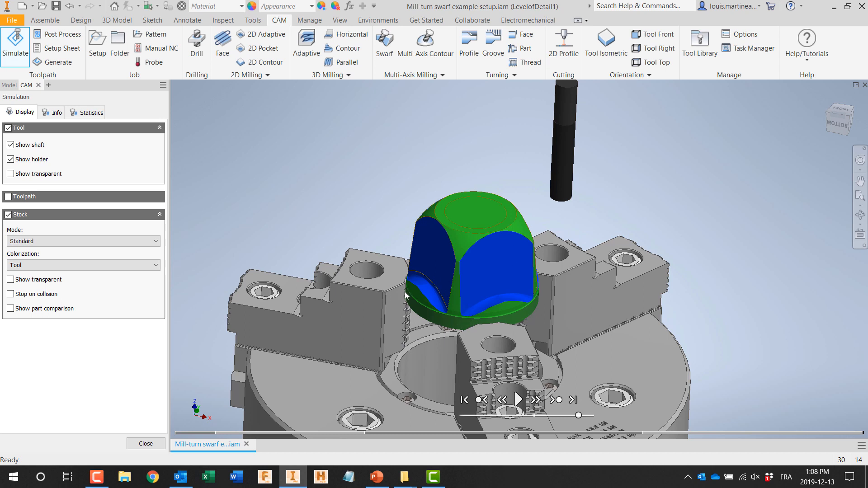
click(11, 280)
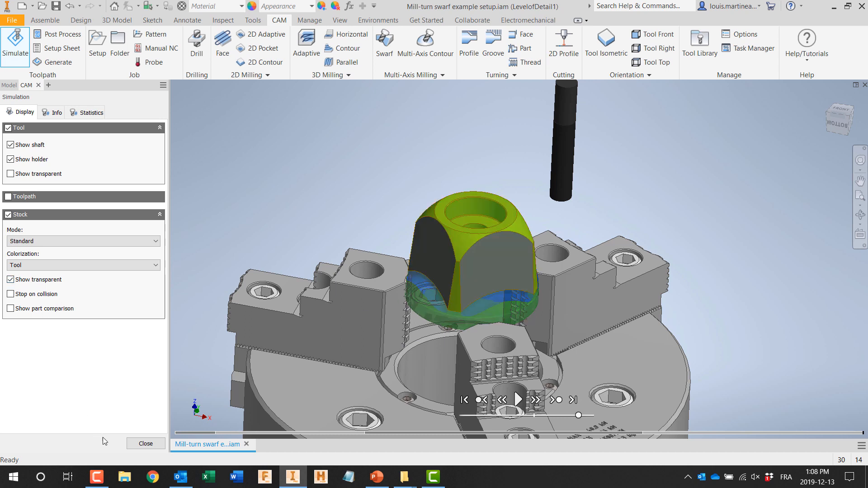
click(135, 443)
Step: Create a swarf operation with the #54 1/2" bullnose tool, using Contours drive mode and the part's side faces as surfaces
double_click(79, 143)
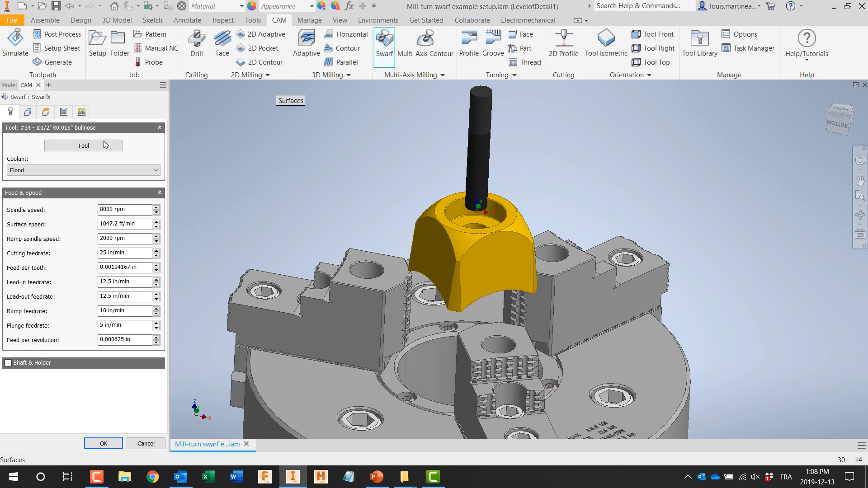
click(28, 112)
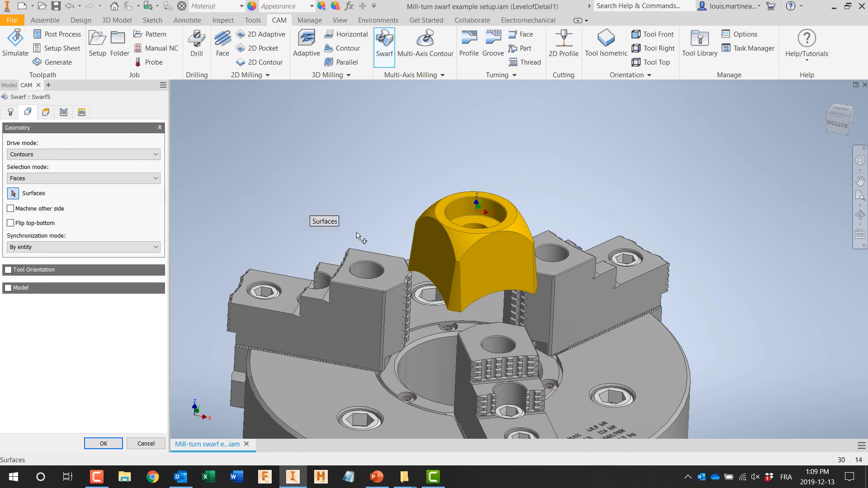
click(434, 262)
click(484, 271)
shift+middle_drag(443, 265, 734, 192)
click(860, 239)
click(582, 422)
middle_drag(627, 268, 561, 383)
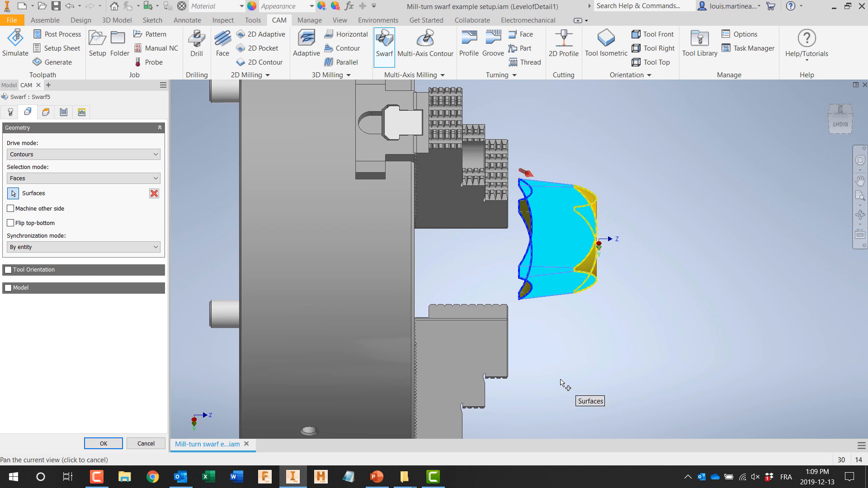
click(104, 444)
Step: Simulate the new Swarf5 operation with its toolpath shown and the stock hidden
right_click(69, 178)
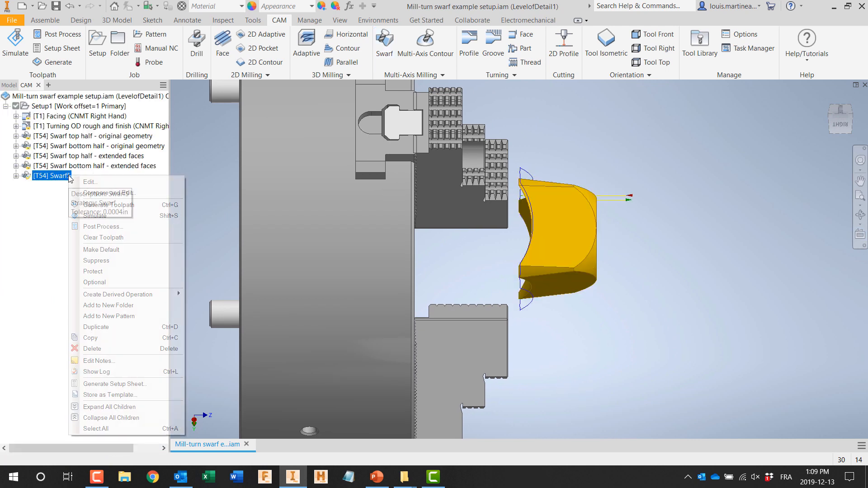
click(90, 216)
click(7, 216)
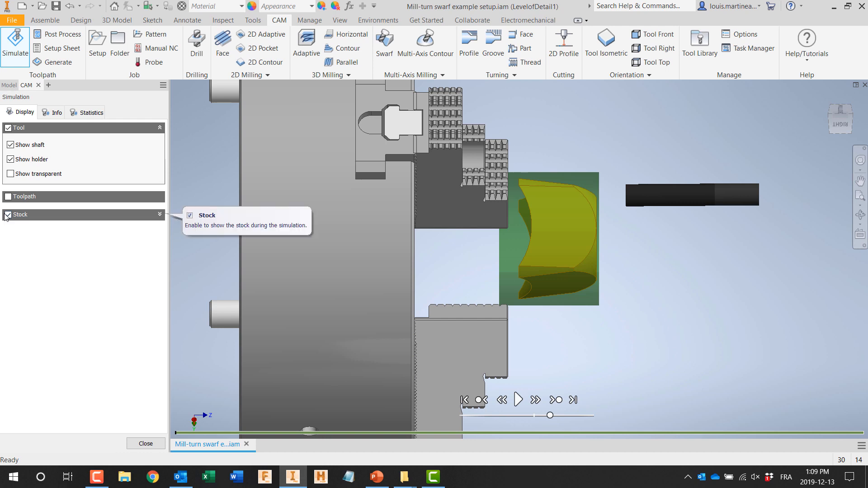
click(7, 215)
click(8, 196)
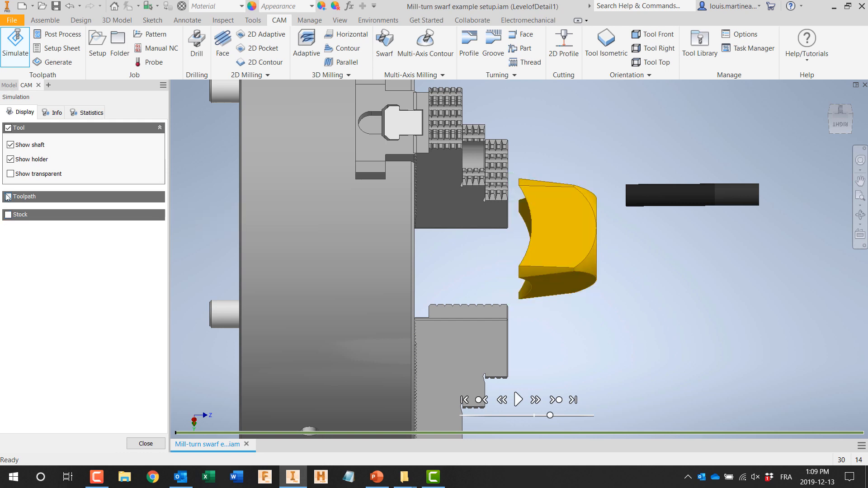
click(519, 400)
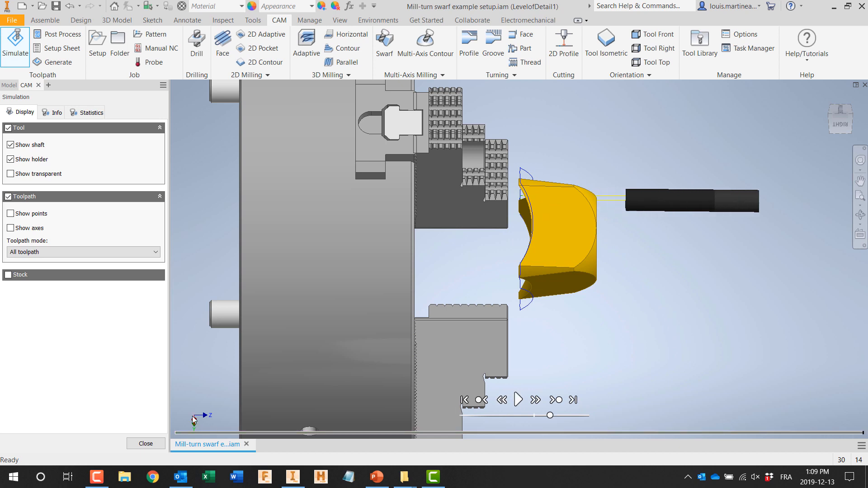
Step: Hide the toolpath, turn the stock display back on, and close the Swarf5 simulation
click(8, 197)
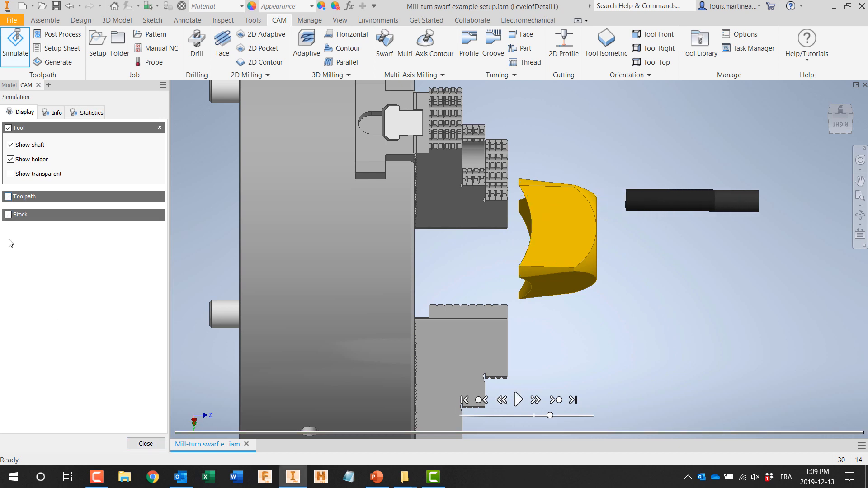
click(8, 215)
click(146, 444)
click(827, 96)
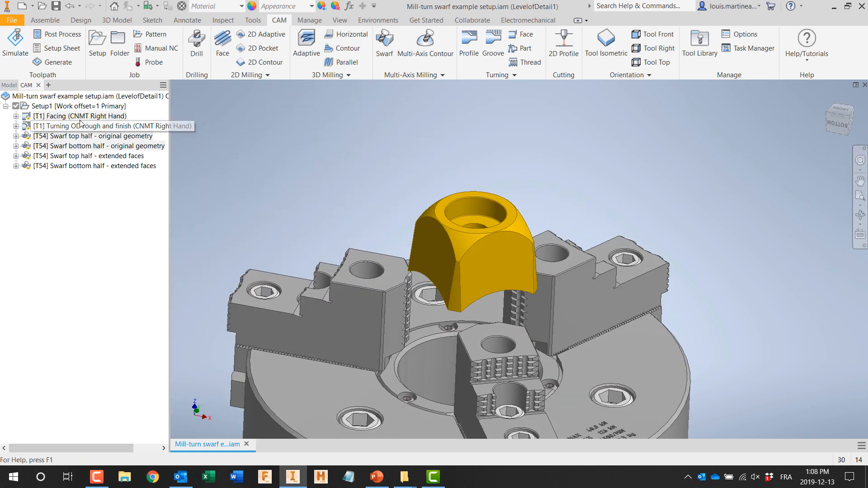
Step: Simulate the facing, turning and both extended-face swarf operations together on the transparent stock
click(82, 117)
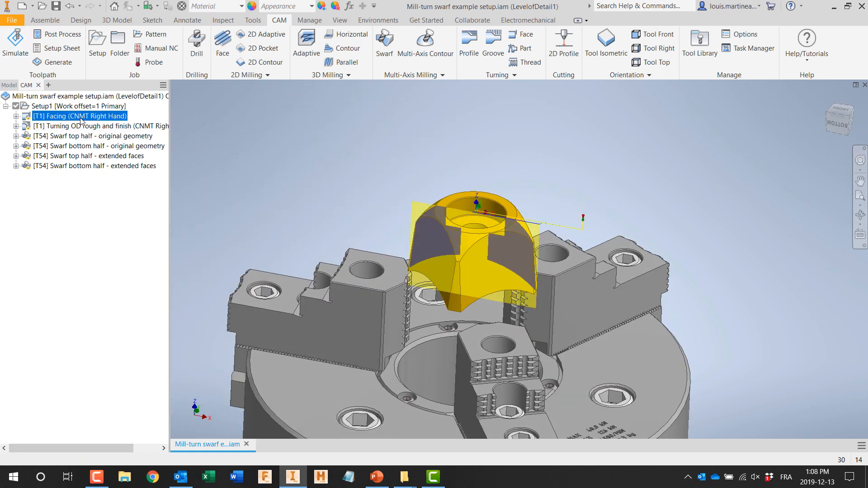
ctrl+click(81, 126)
ctrl+click(62, 156)
ctrl+click(60, 166)
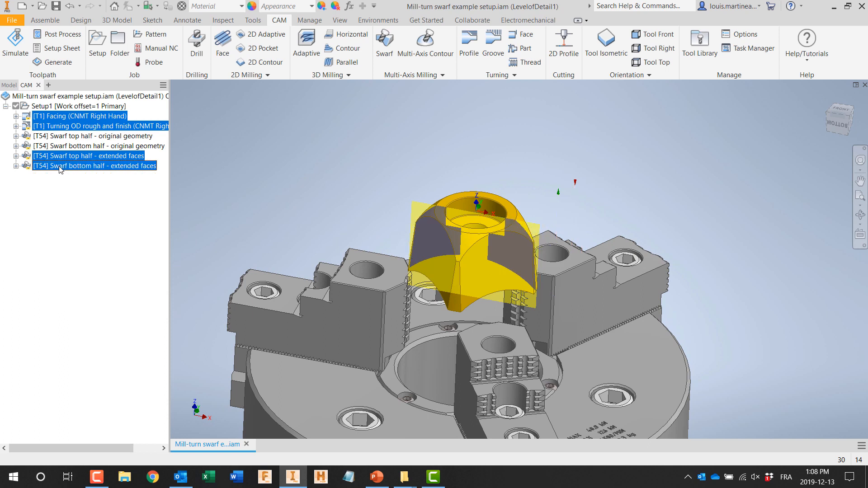
right_click(60, 166)
click(86, 194)
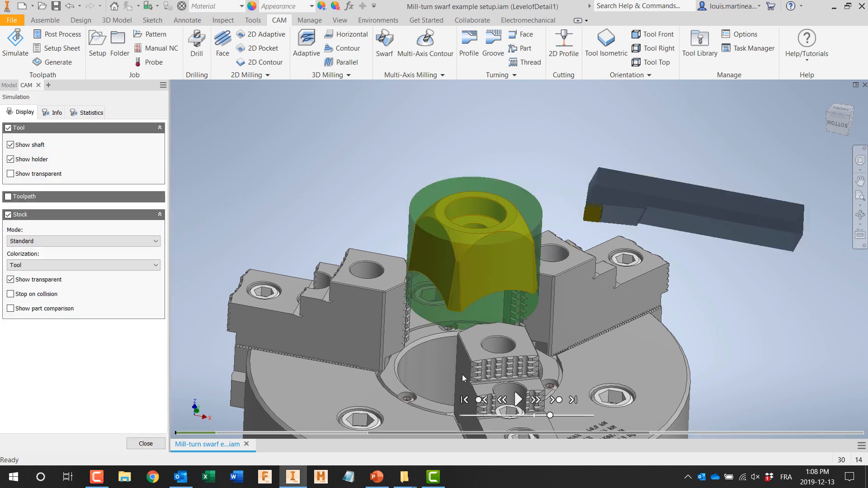
click(518, 400)
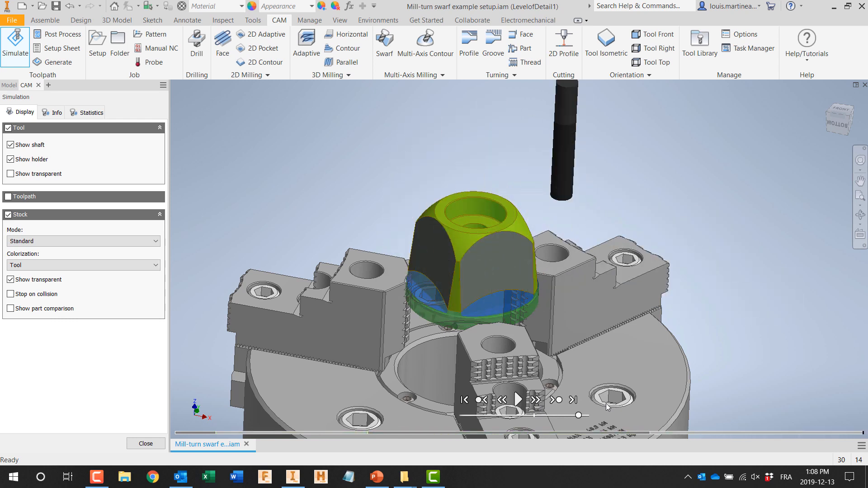
Step: Examine the extended-face swarf cut with the stock opaque, restore its transparency, and close the simulation
click(10, 279)
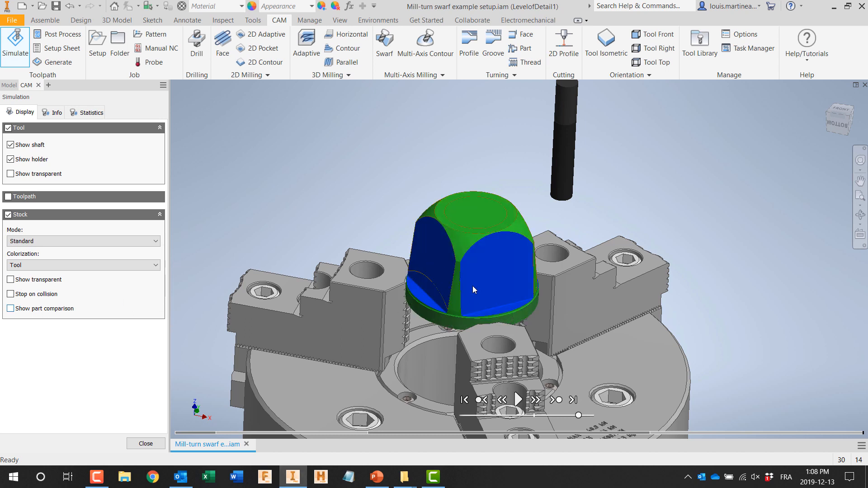
click(11, 280)
click(137, 443)
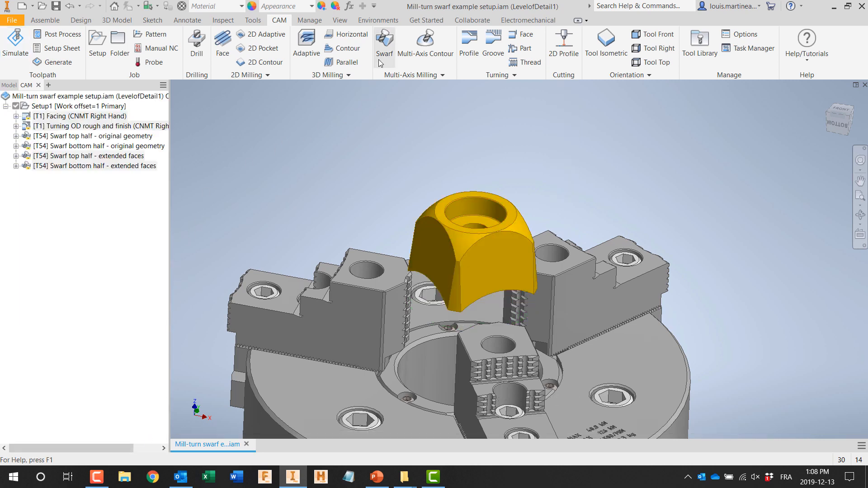
Step: Activate the Mill-turn swarf example:1 part for in-place editing within the assembly
click(9, 86)
click(29, 173)
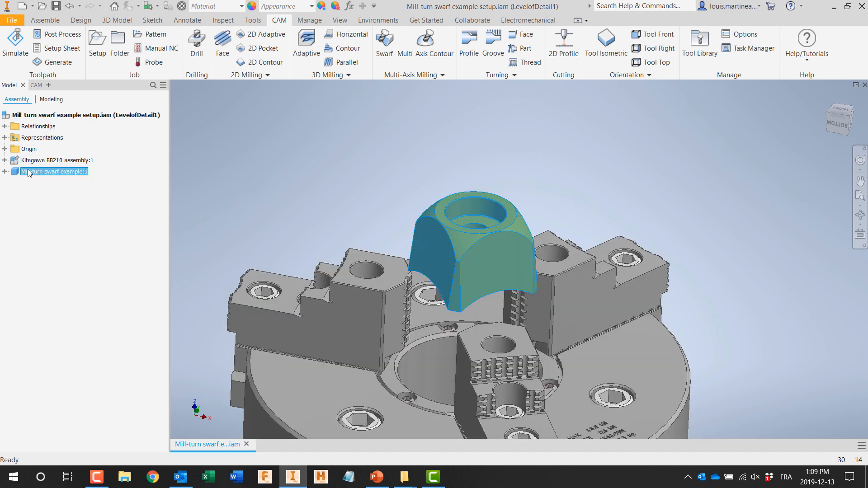
double_click(18, 172)
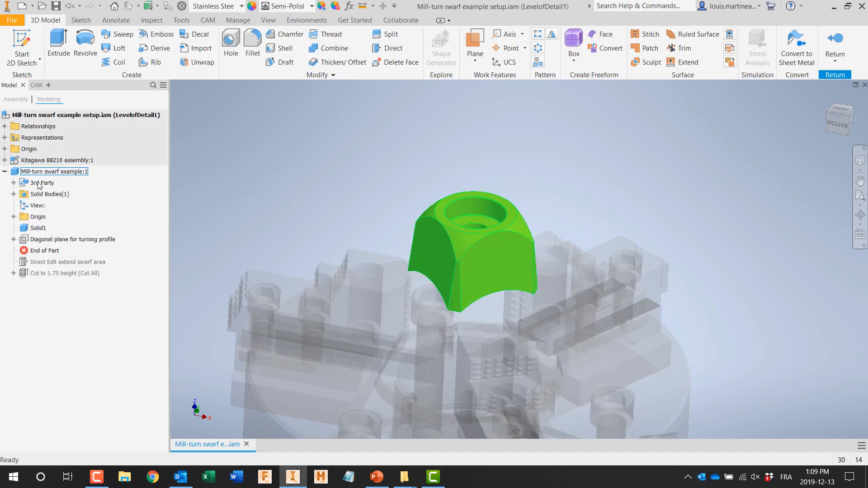
Step: Move the concave face at the part's chuck end 1 in towards the chuck with Direct Edit
shift+middle_drag(246, 202, 202, 131)
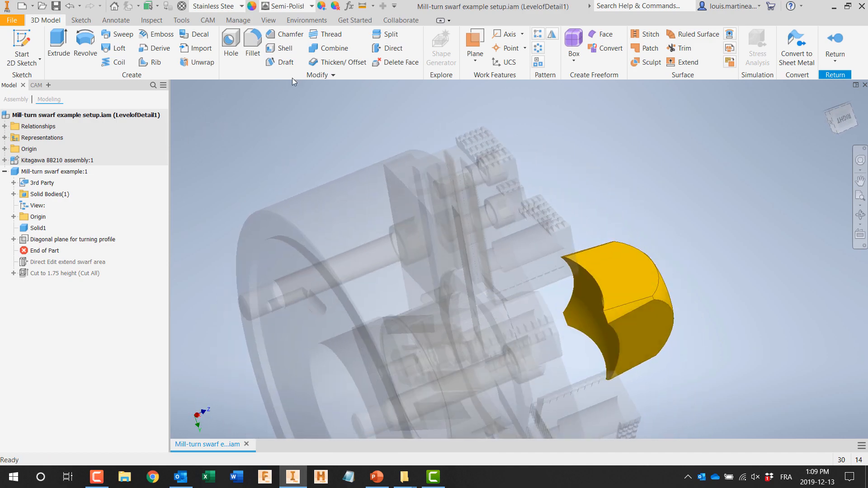
click(389, 48)
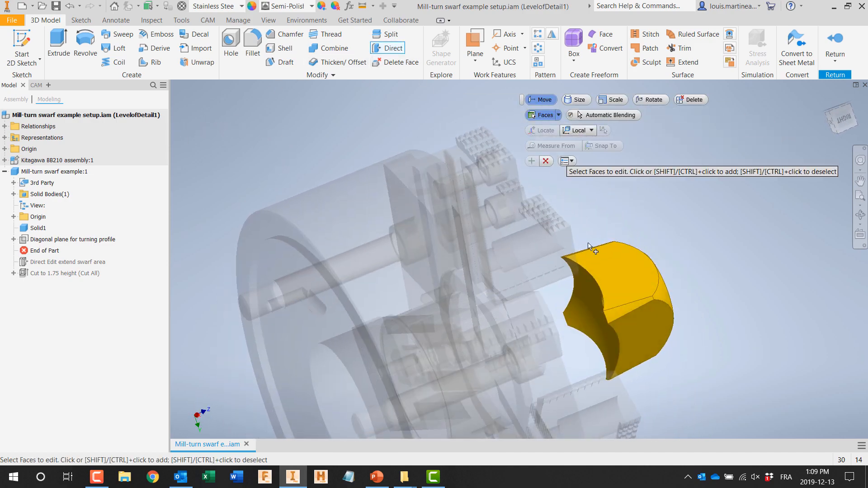
click(589, 291)
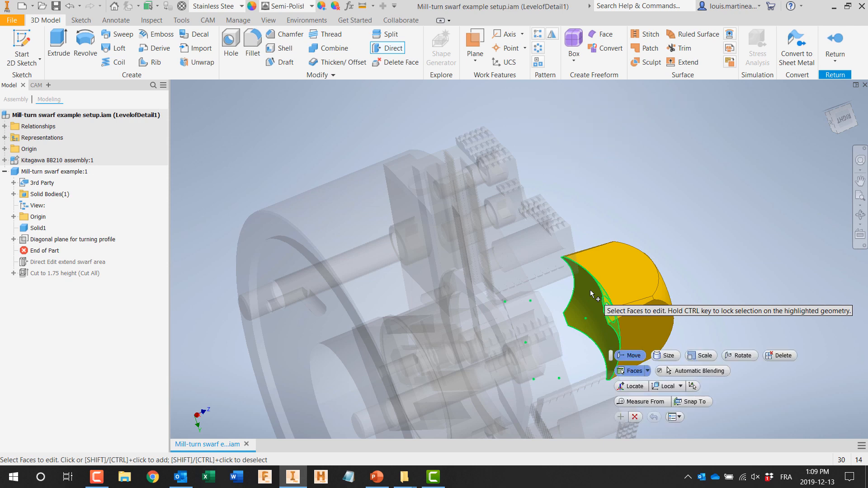
drag(595, 317, 560, 326)
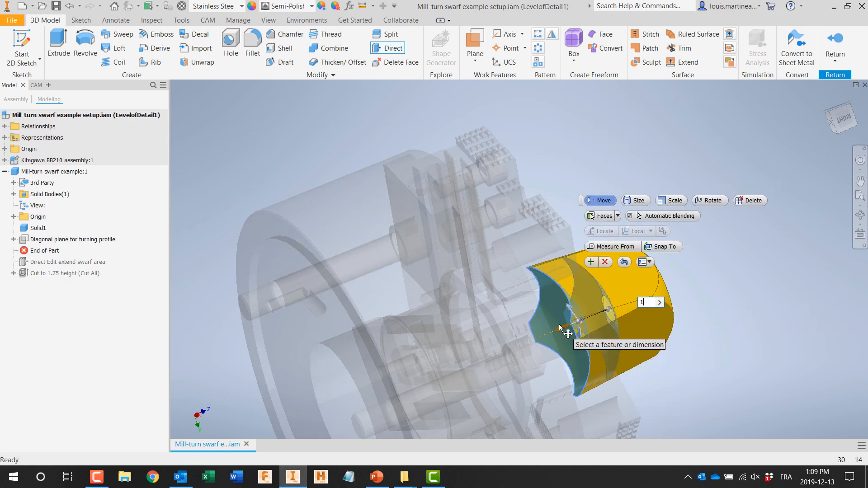
key(Return)
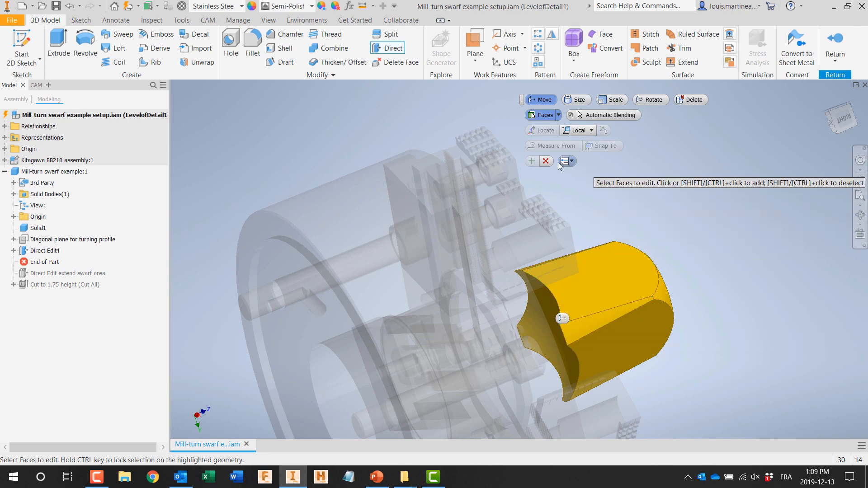
click(547, 161)
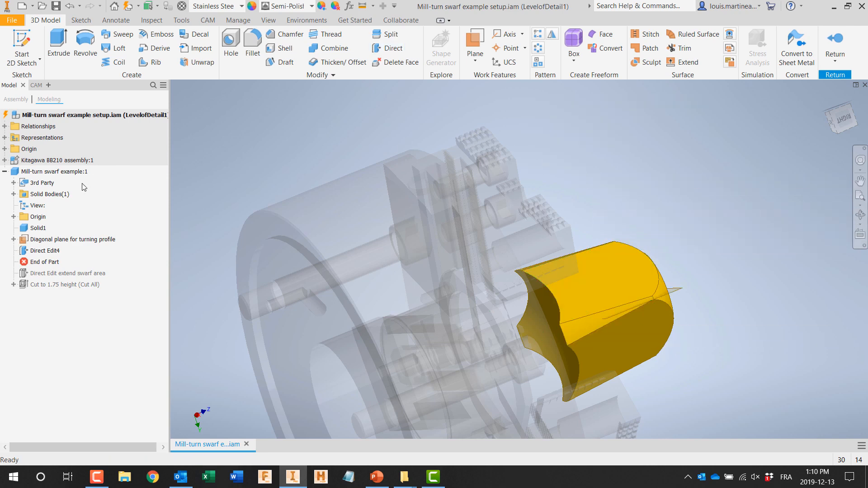
Step: Sketch a rectangle across the part's chuck end, wider than the part, on the diagonal plane for turning profile
click(19, 59)
click(19, 80)
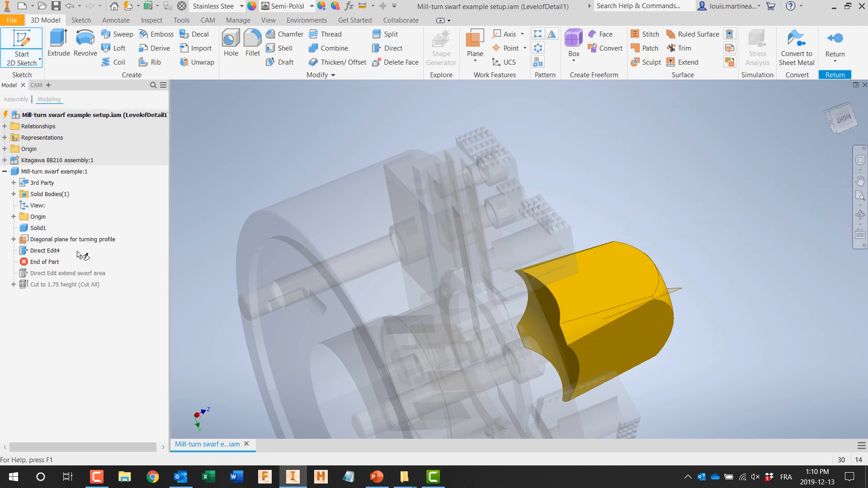
click(51, 241)
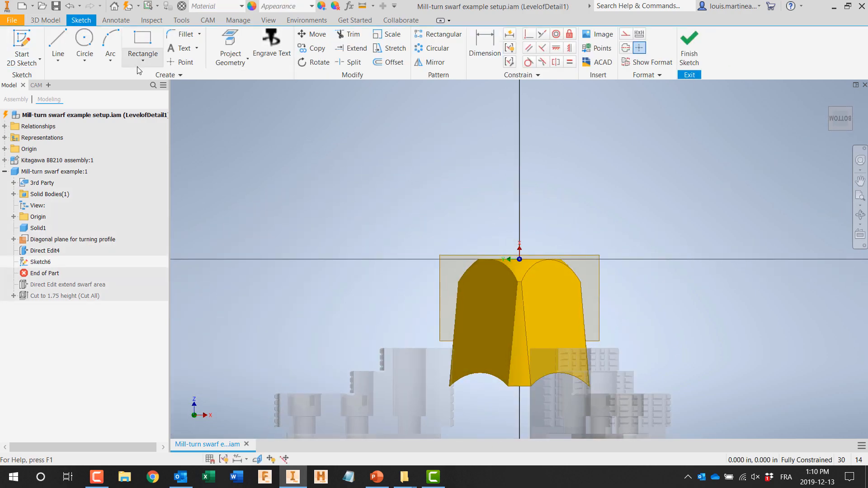
click(144, 64)
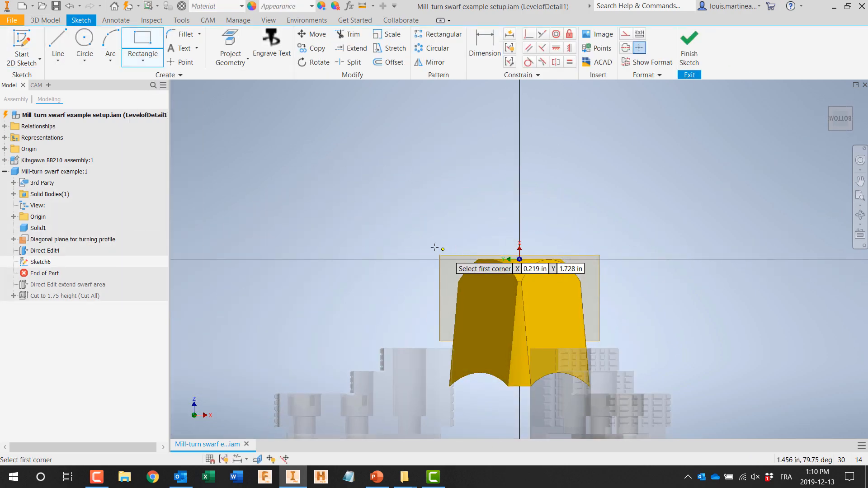
click(415, 317)
click(631, 393)
Step: Dimension the rectangle's upper edge 1.75 in from the part's front end and finish the sketch
click(485, 45)
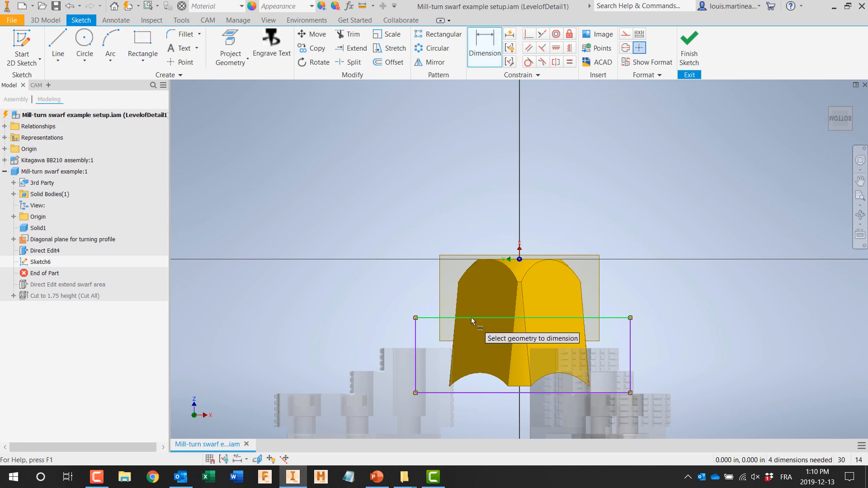
click(476, 263)
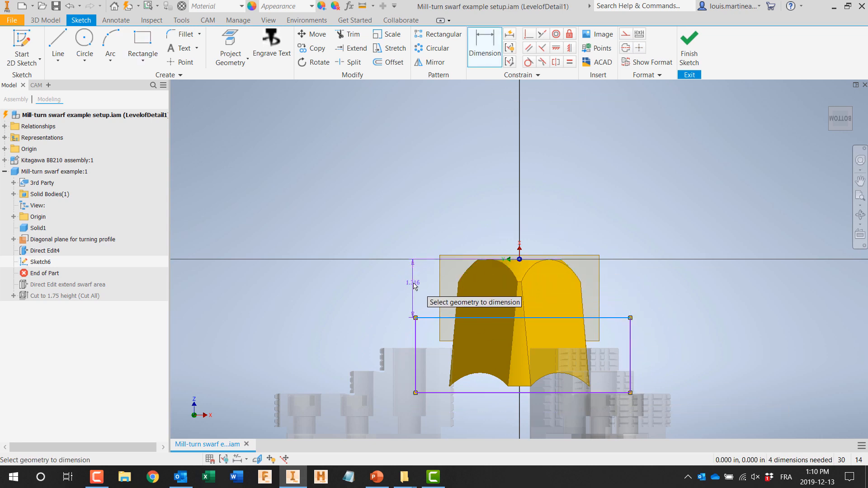
click(412, 283)
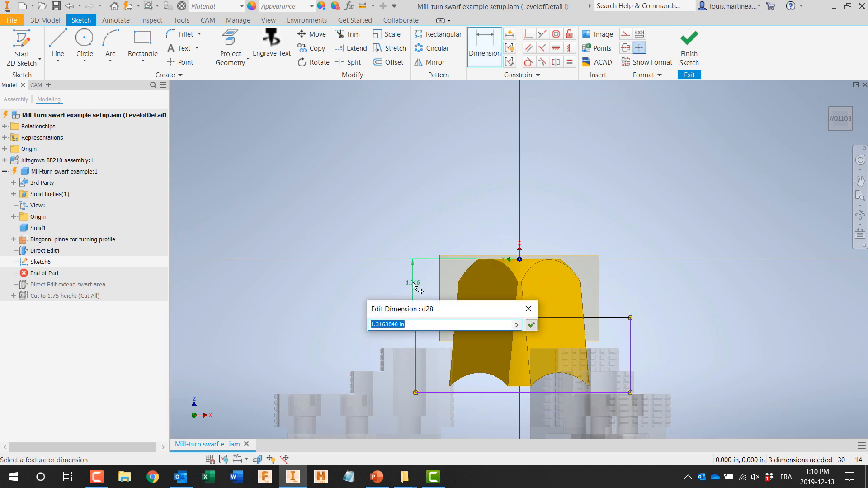
click(531, 325)
click(693, 39)
Step: Extrude the rectangle as a symmetric cut through all, trimming the part's chuck end, and return to the assembly
click(59, 47)
click(80, 222)
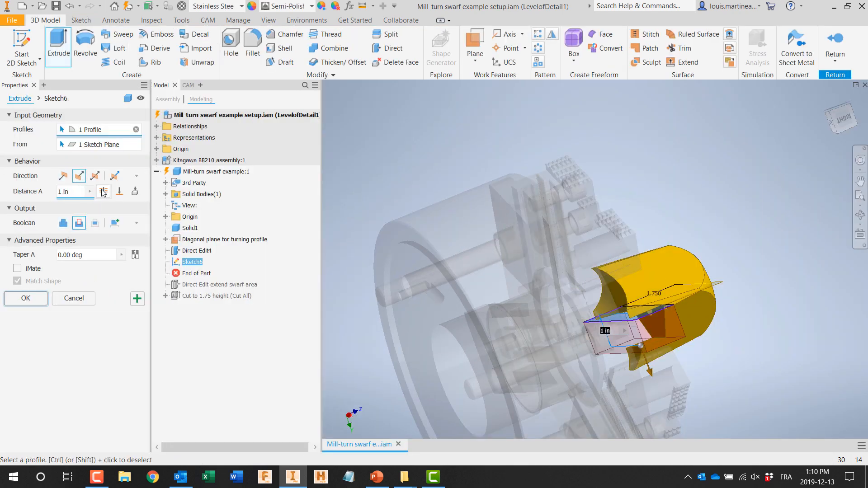
click(104, 191)
click(94, 176)
click(25, 298)
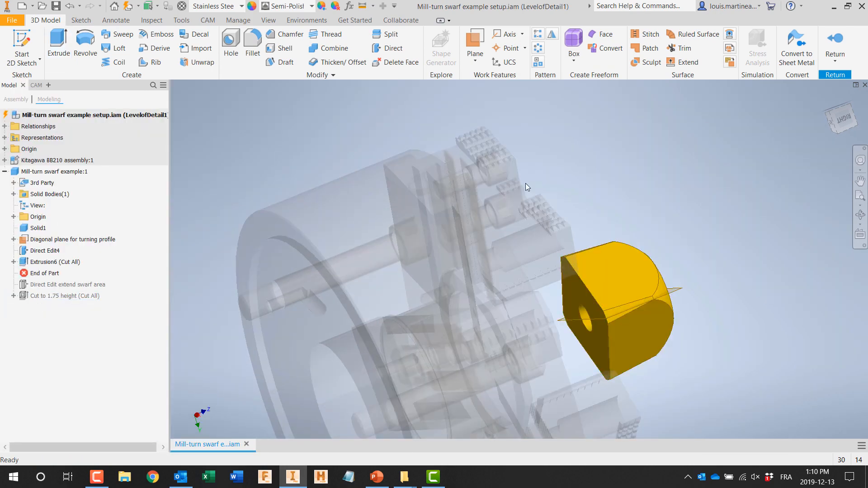
click(835, 41)
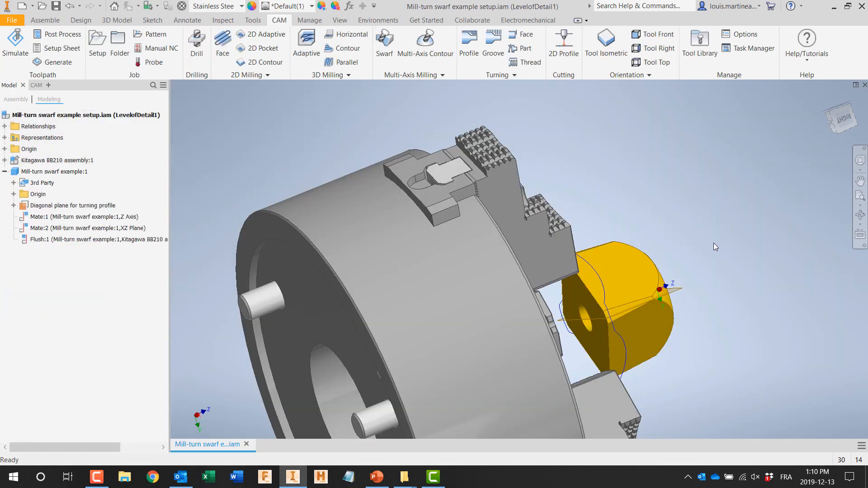
Step: Create a Swarf operation in Contours drive mode that selects the trimmed part's adjacent flat side faces
shift+middle_drag(724, 242, 604, 195)
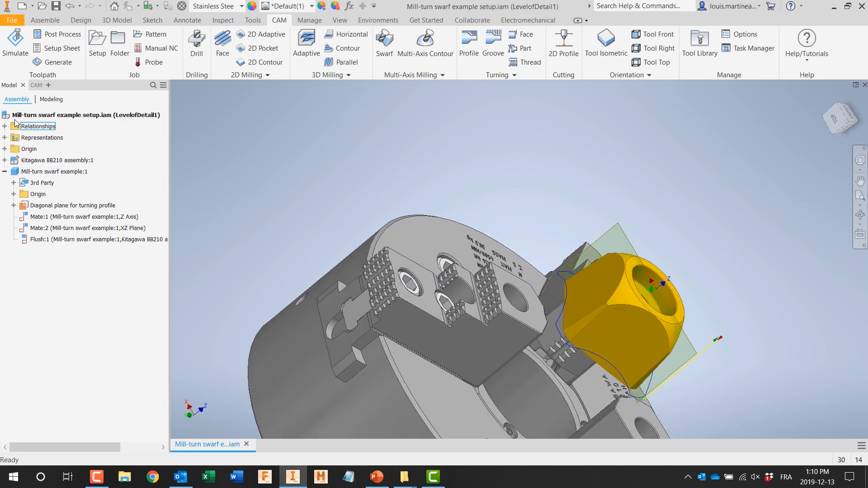
click(36, 85)
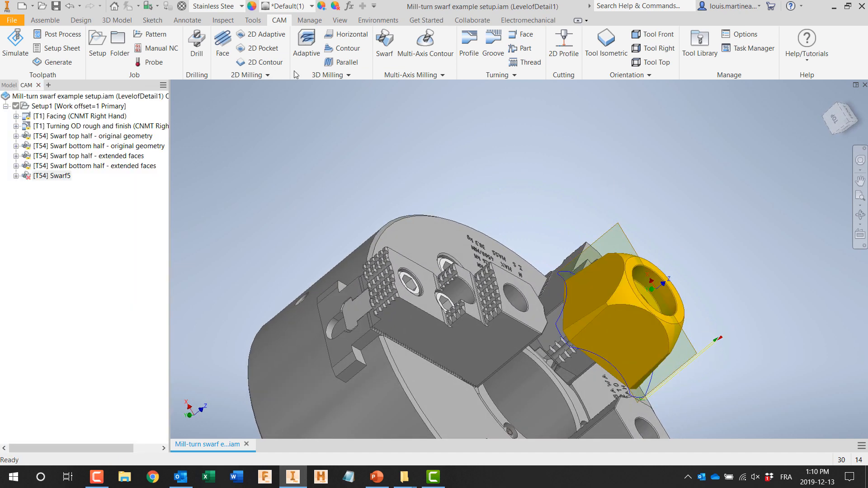
click(385, 43)
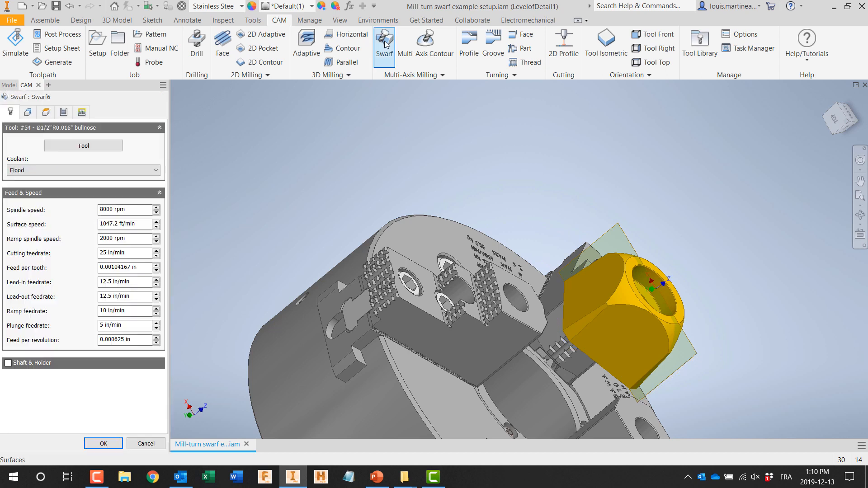
click(34, 114)
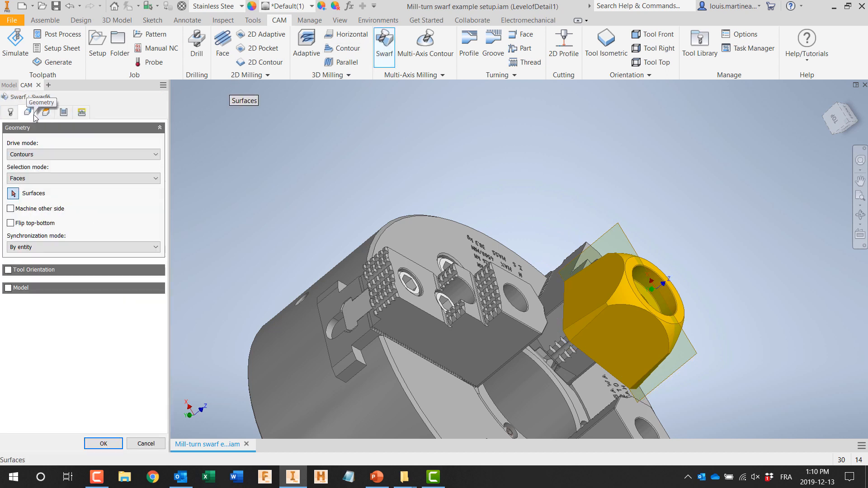
click(612, 348)
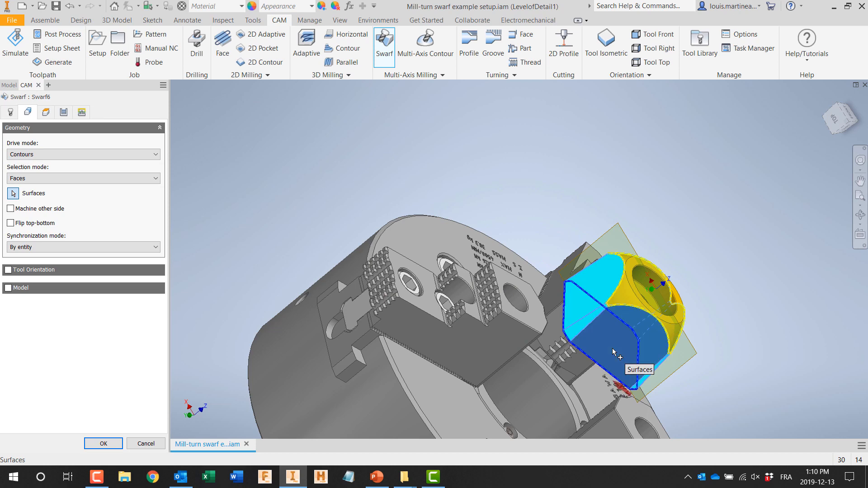
click(112, 444)
Step: Simulate the Swarf6 toolpath from the side with the stock hidden, and close the simulation
click(860, 234)
click(511, 345)
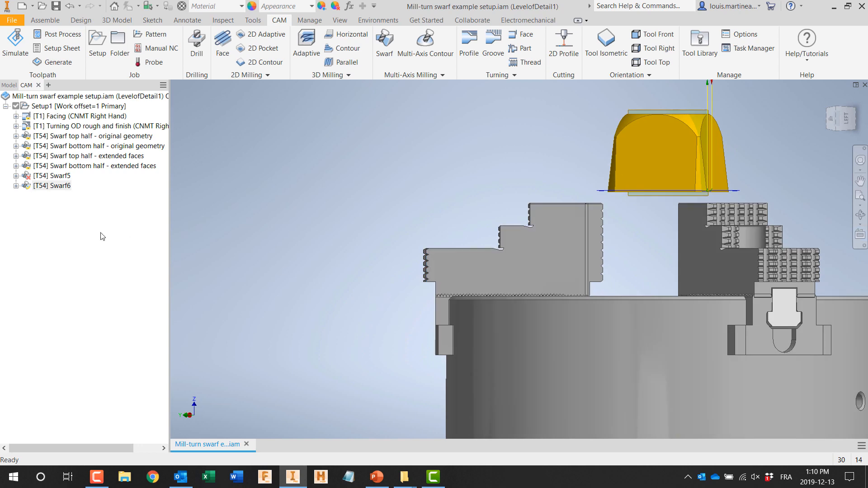
right_click(63, 186)
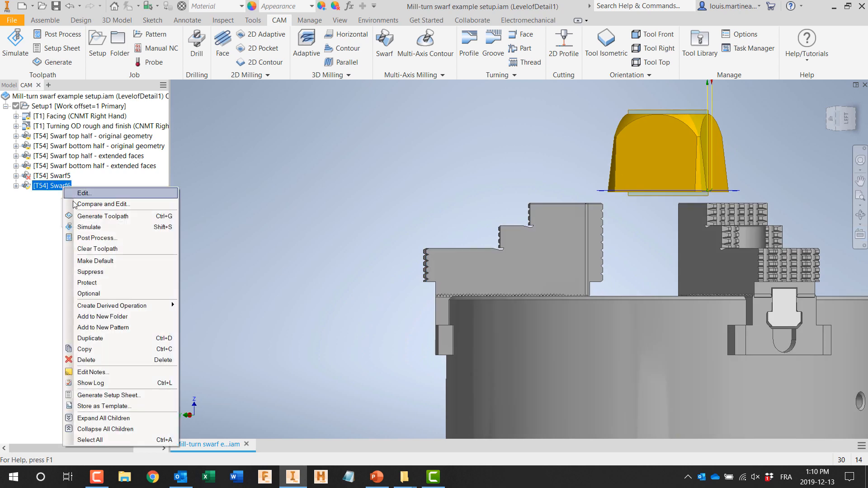
click(87, 229)
click(9, 197)
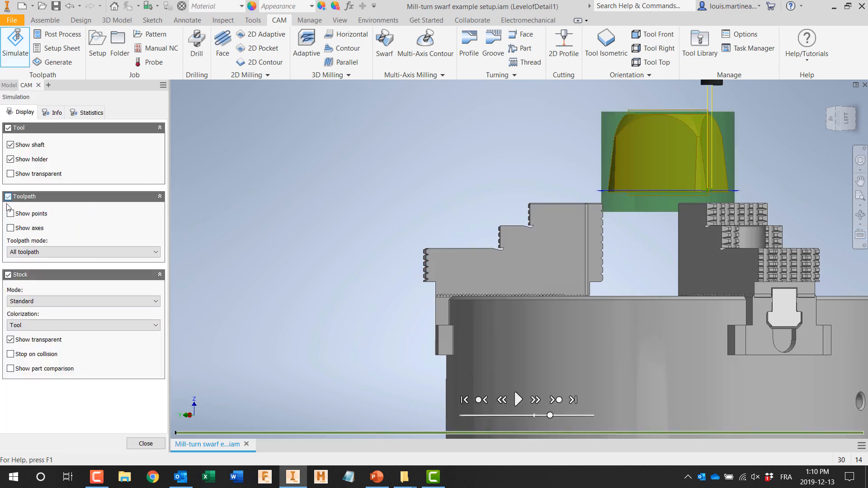
click(8, 275)
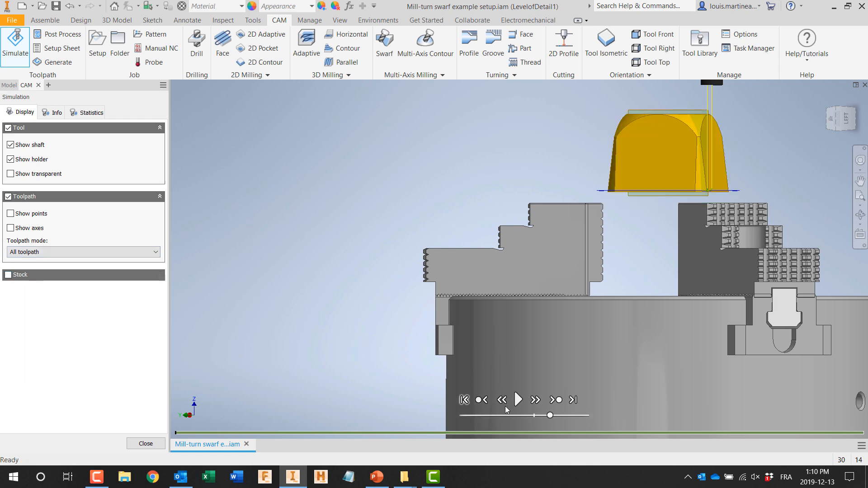
click(518, 399)
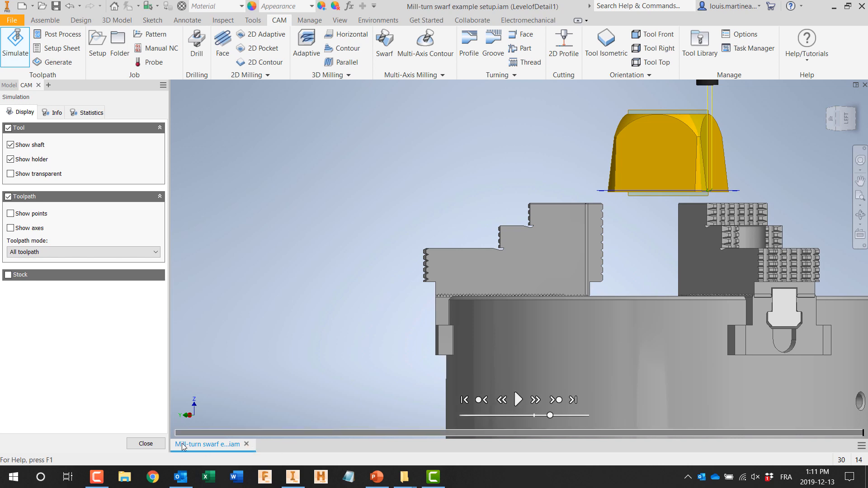
click(149, 444)
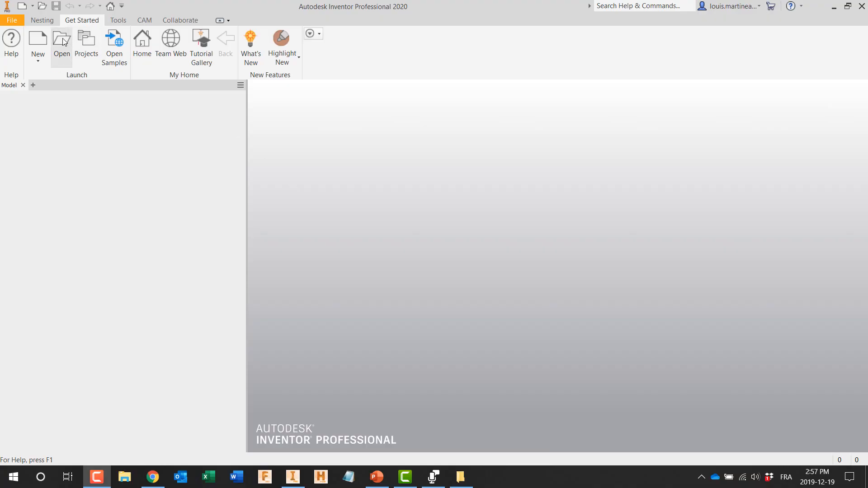
Step: Open Interface demo vise programming assembly-backup-1.iam and display its component structure
click(62, 43)
click(659, 415)
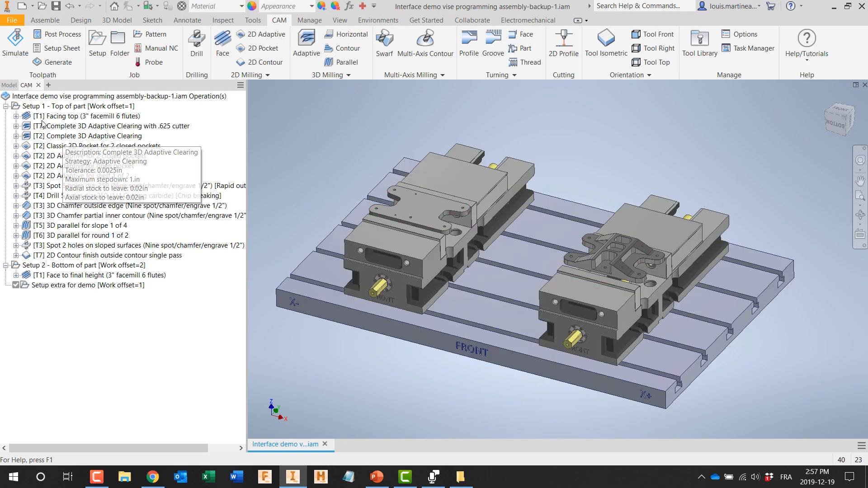
click(10, 85)
Step: Replace the Interface demo part-backup-1:1 component with Simple bracket - standalone part.ipt, accepting possible relationship loss
click(58, 172)
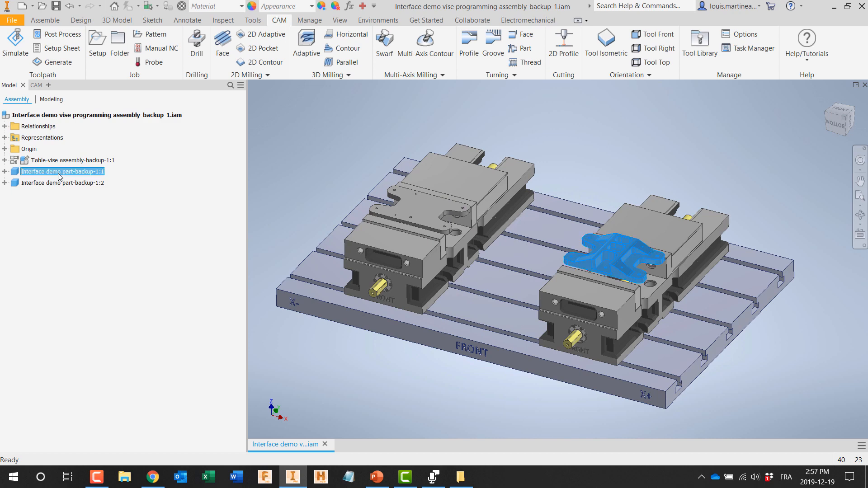
right_click(59, 175)
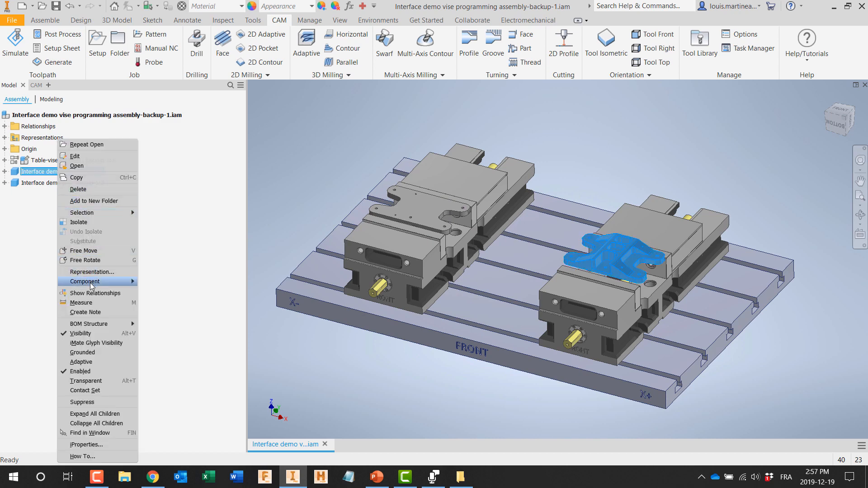
mouse_move(91, 283)
click(166, 322)
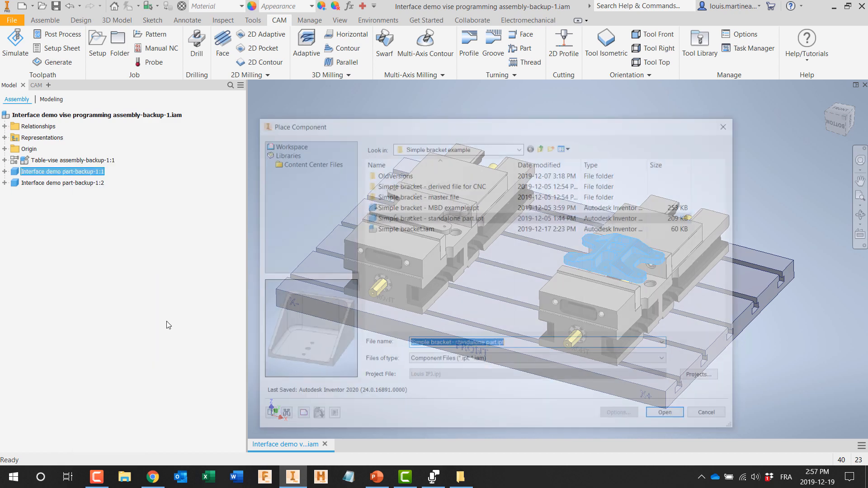
click(667, 417)
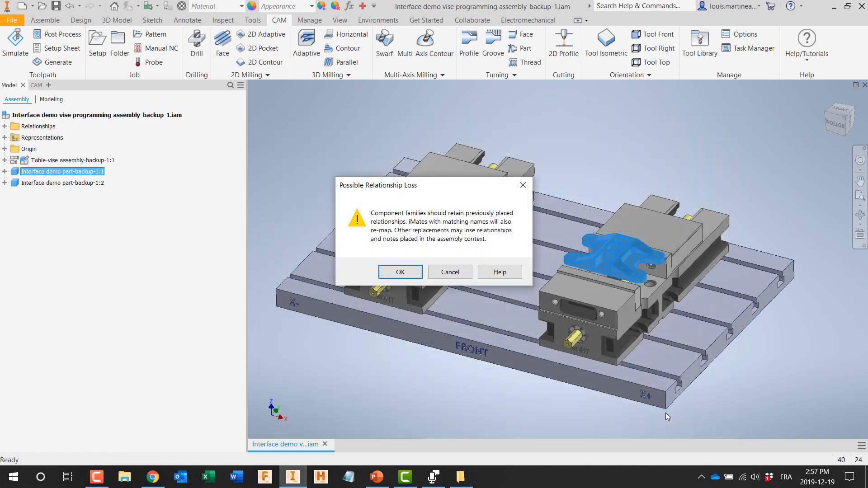
click(401, 272)
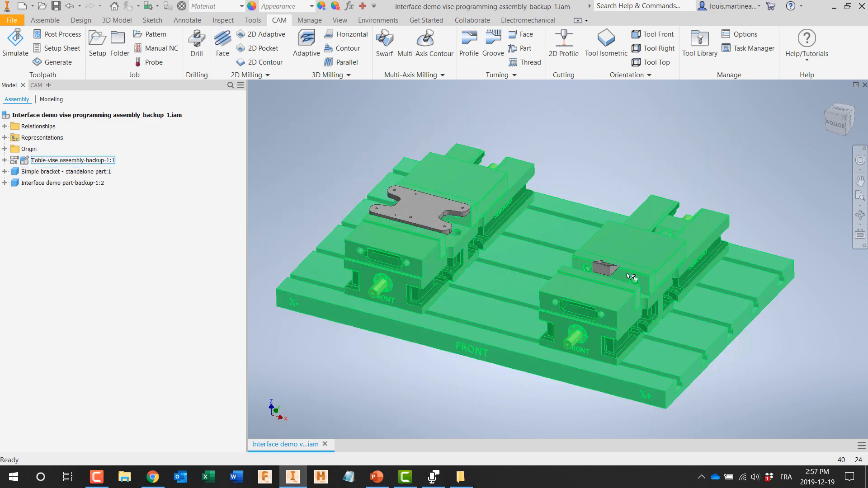
Step: Remove the inherited mates that no longer suit the Simple bracket - standalone part component in the vise
scroll(626, 277, up, 5)
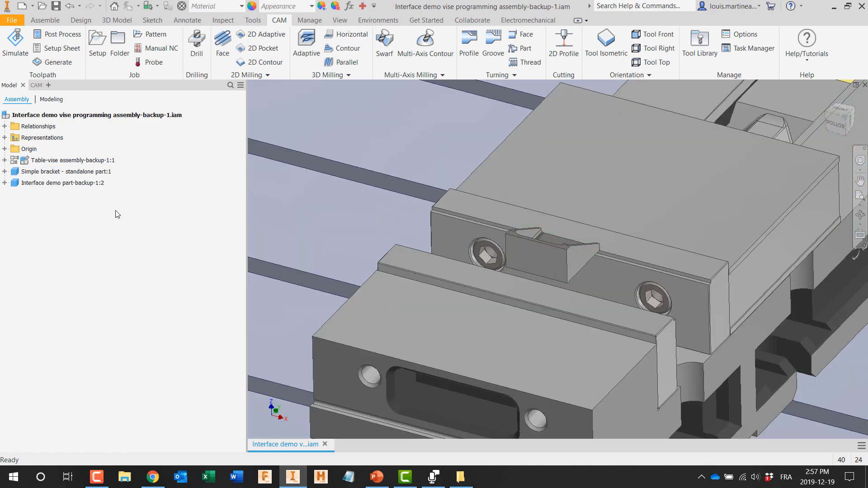
click(5, 171)
click(45, 239)
ctrl+click(45, 251)
right_click(43, 250)
click(61, 265)
click(45, 228)
right_click(48, 228)
click(65, 266)
Step: Mate the bracket's back face to the rear vise jaw's step face with a .125 in offset
click(797, 188)
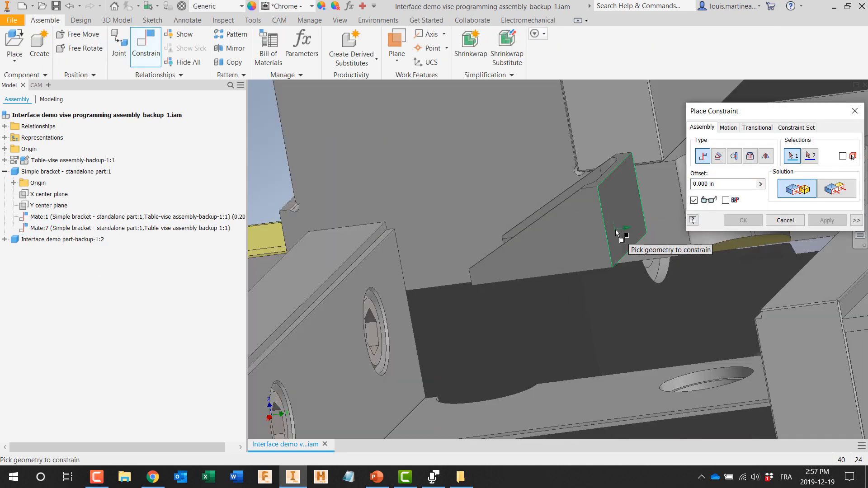
click(615, 232)
shift+middle_drag(615, 233, 443, 345)
click(607, 301)
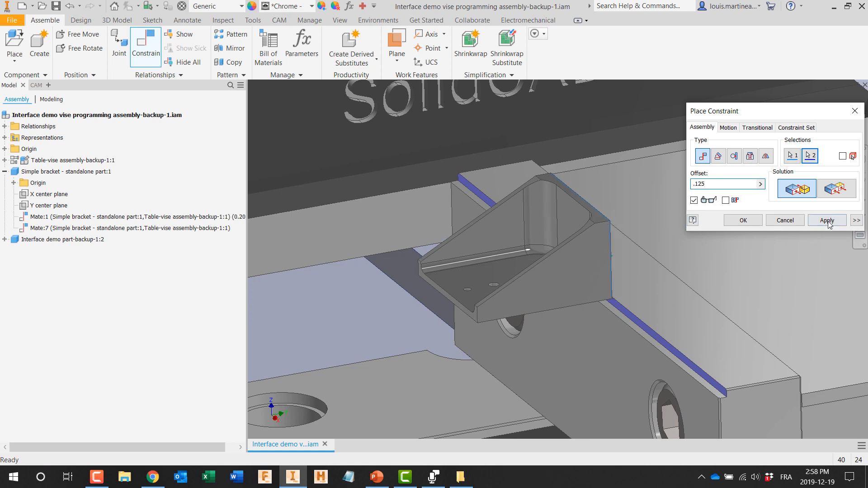
click(828, 223)
Step: Mate the bracket's front edge face to the opposing jaw's step face with a .125 in offset, and finish constraining
click(475, 316)
scroll(475, 319, up, 3)
shift+middle_drag(475, 319, 293, 323)
scroll(294, 323, down, 5)
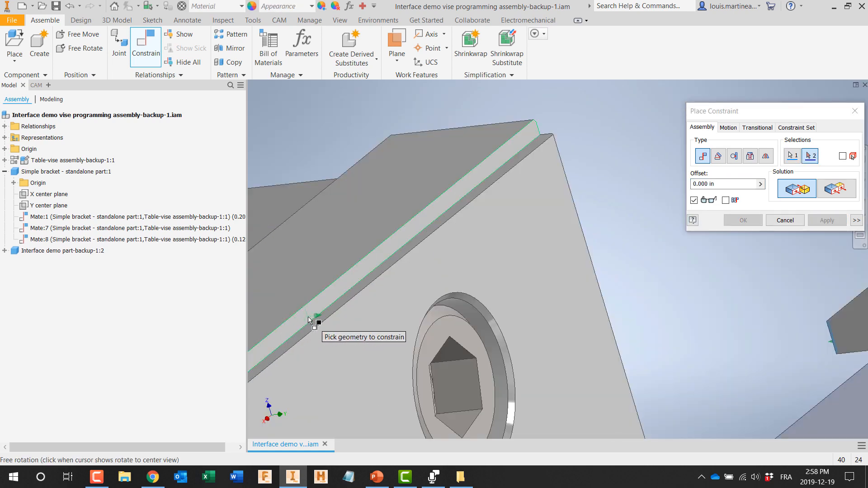
click(298, 319)
text(.125)
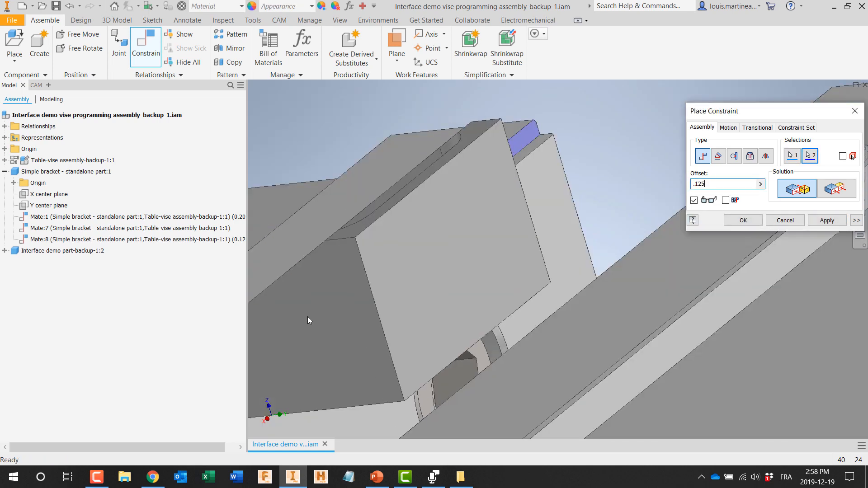
click(842, 222)
click(855, 111)
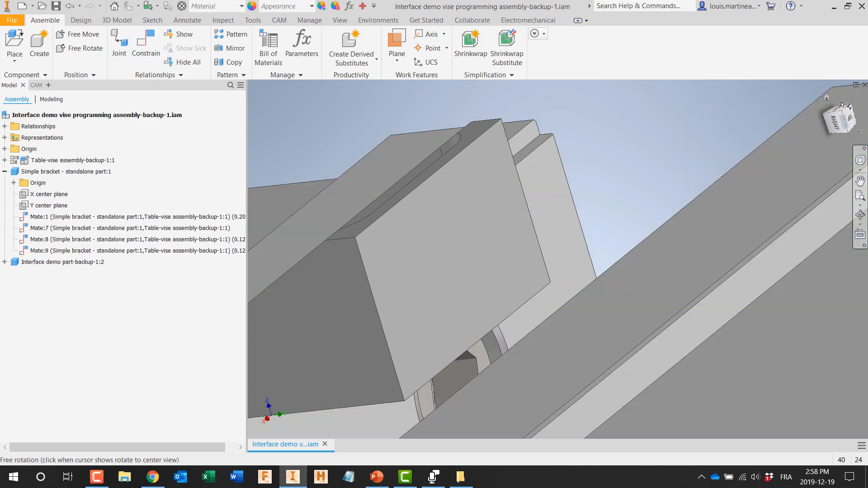
click(827, 97)
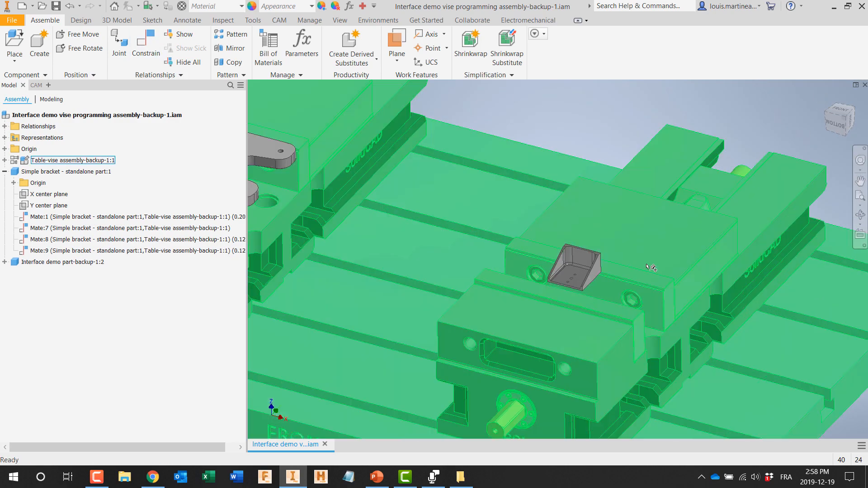
Step: Edit Setup 1 - Top of part and replace its model selection with the simple bracket held in the vise
click(35, 85)
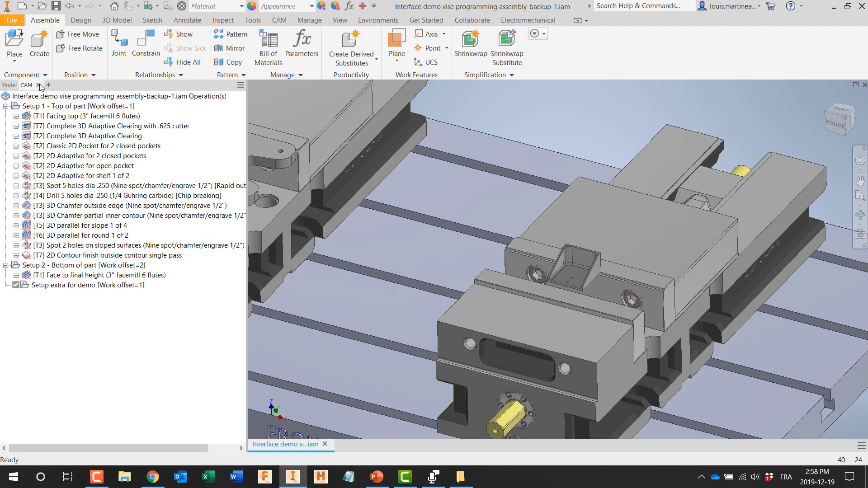
double_click(38, 107)
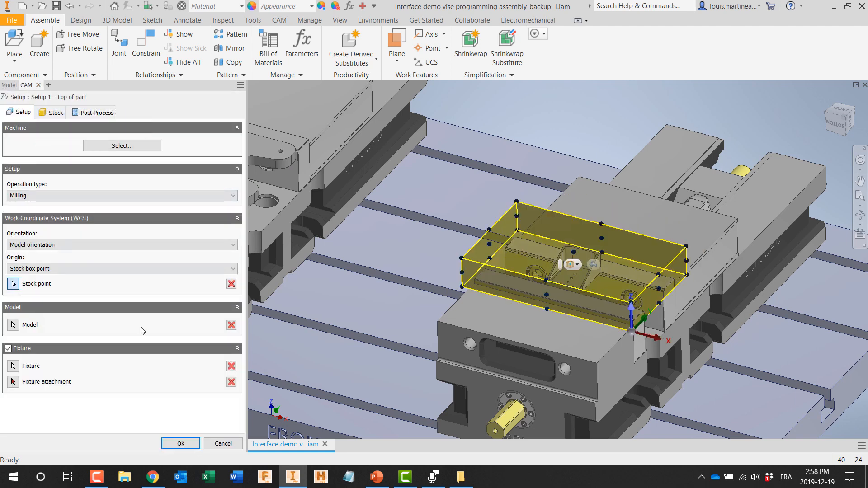
click(231, 325)
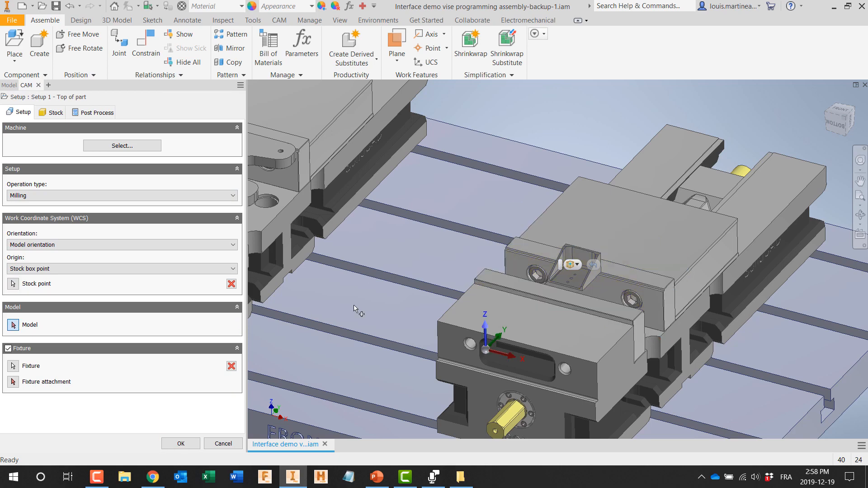
click(561, 276)
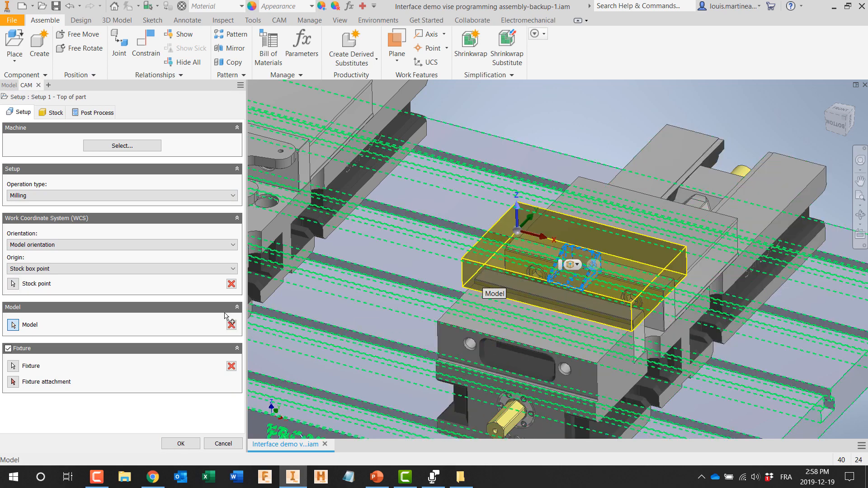
Step: Define the Setup 1 stock as a relative size box with a .125 in side offset, and accept the setup
click(56, 115)
click(61, 154)
click(60, 171)
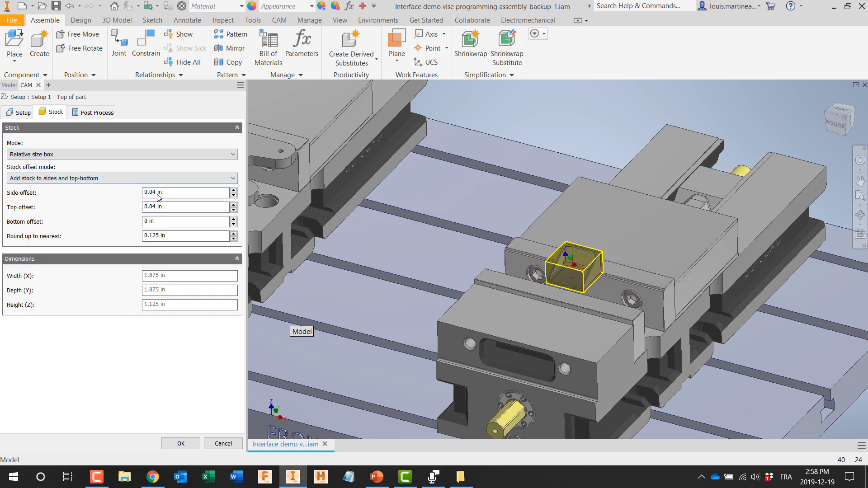
click(141, 193)
text(.125)
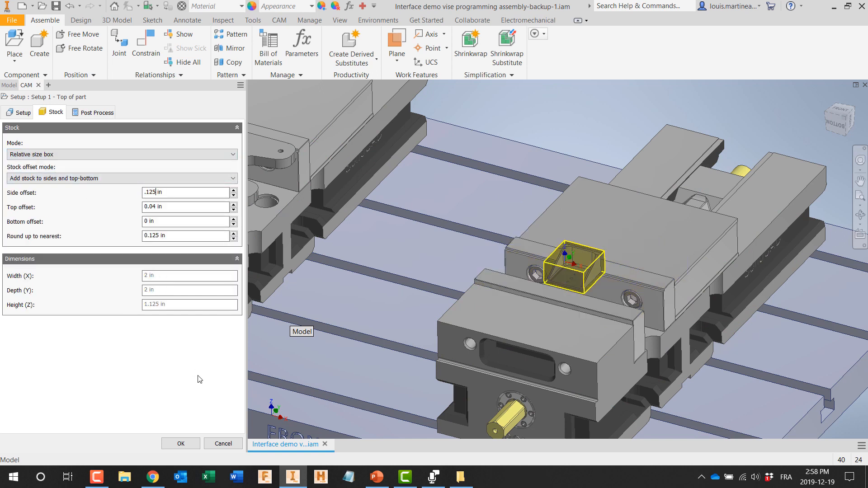
click(181, 443)
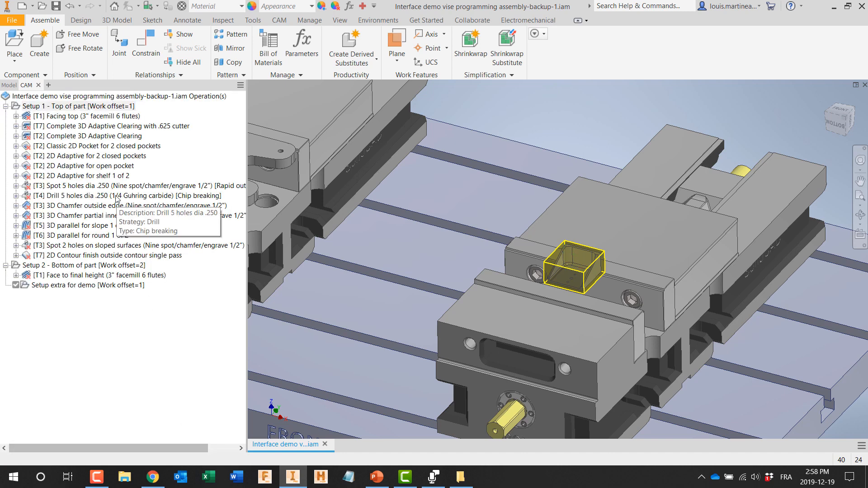
Step: Generate all Setup 1 toolpaths and inspect the Facing top and Complete 3D Adaptive Clearing with .625 cutter results on the bracket
right_click(71, 108)
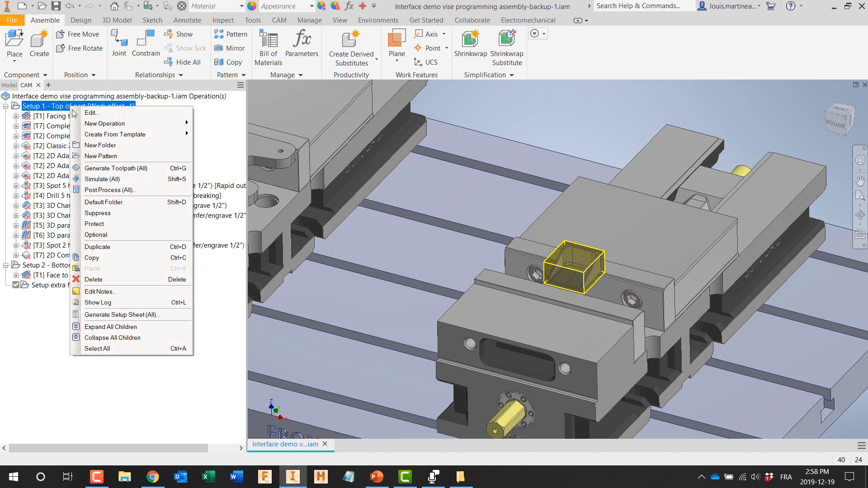
click(91, 169)
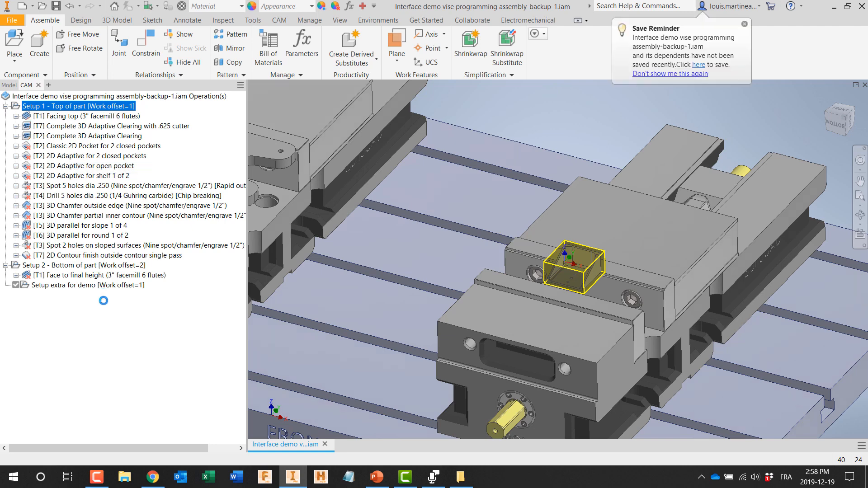
click(90, 116)
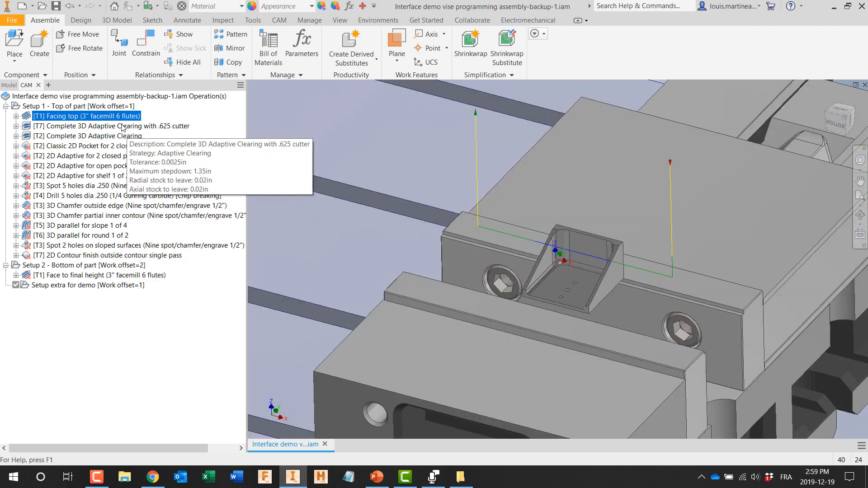
click(122, 126)
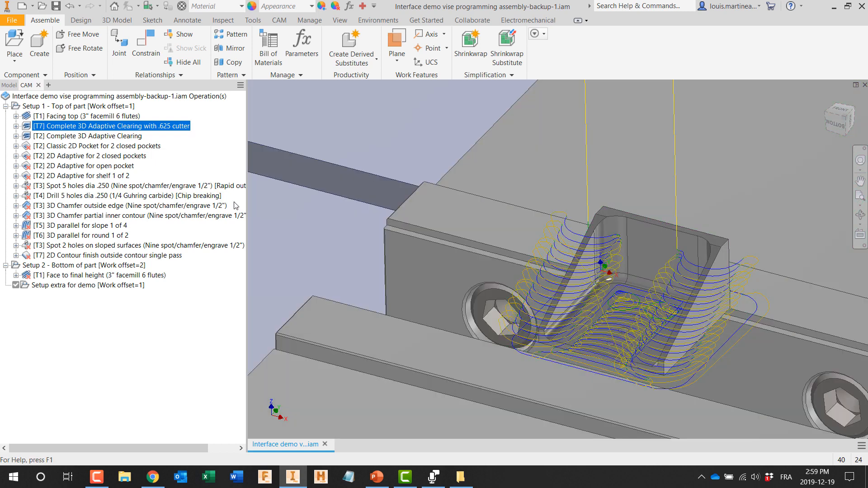
Step: Edit the Spot 5 holes dia .250 operation, clearing missing references and selecting the three holes in the bracket floor
click(83, 186)
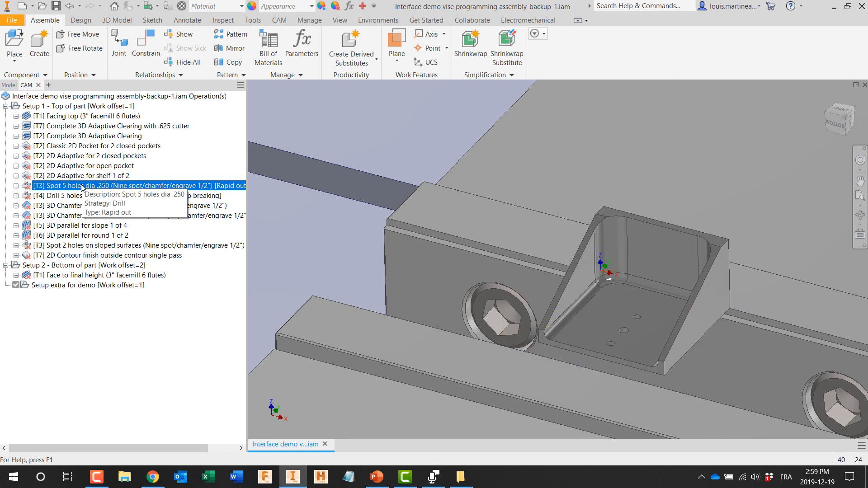
right_click(82, 186)
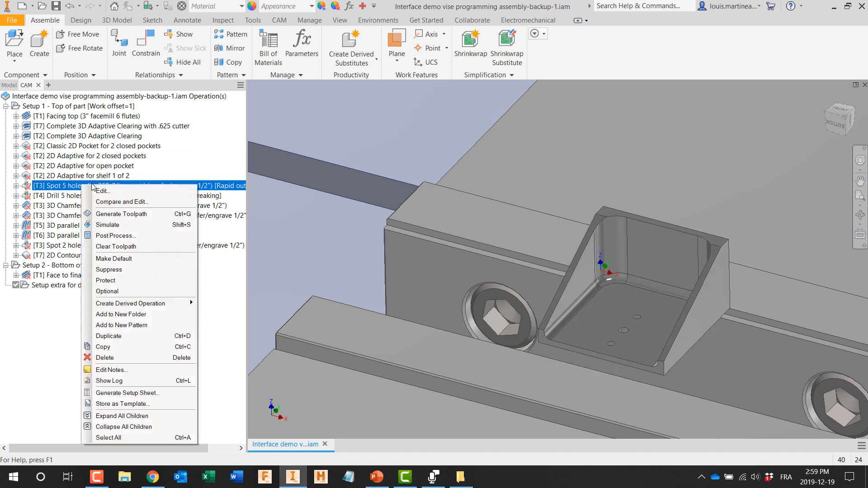
click(104, 191)
click(435, 281)
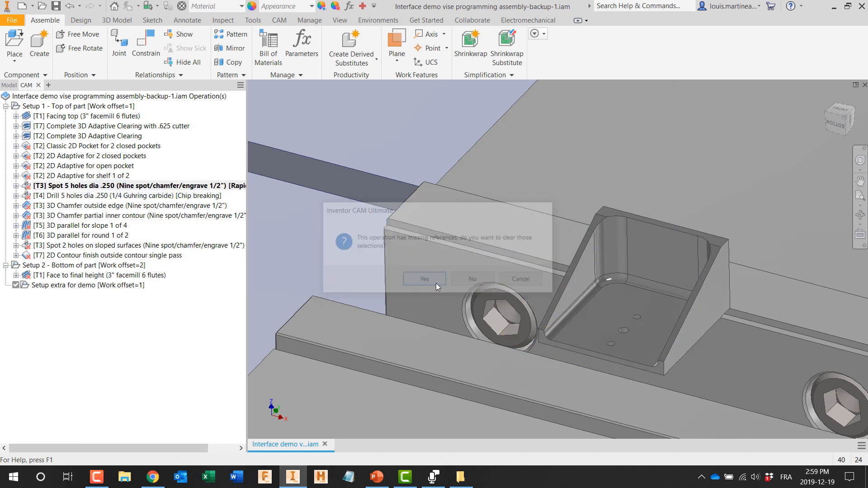
click(58, 113)
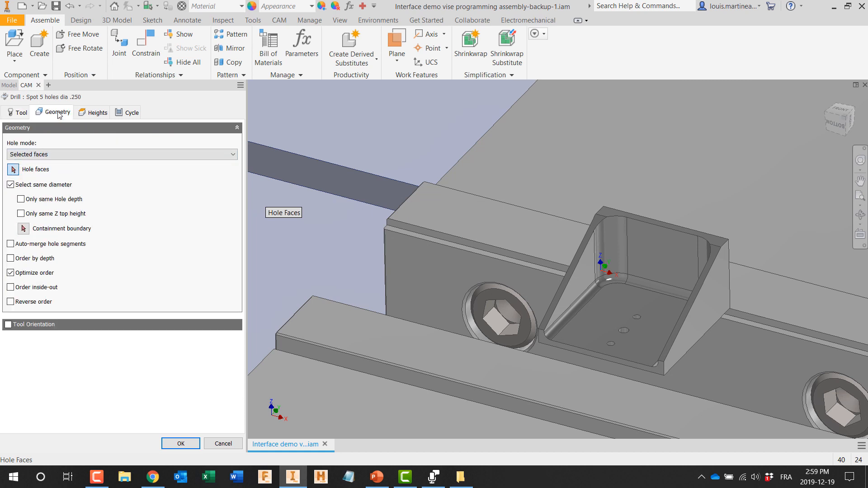
scroll(633, 350, down, 3)
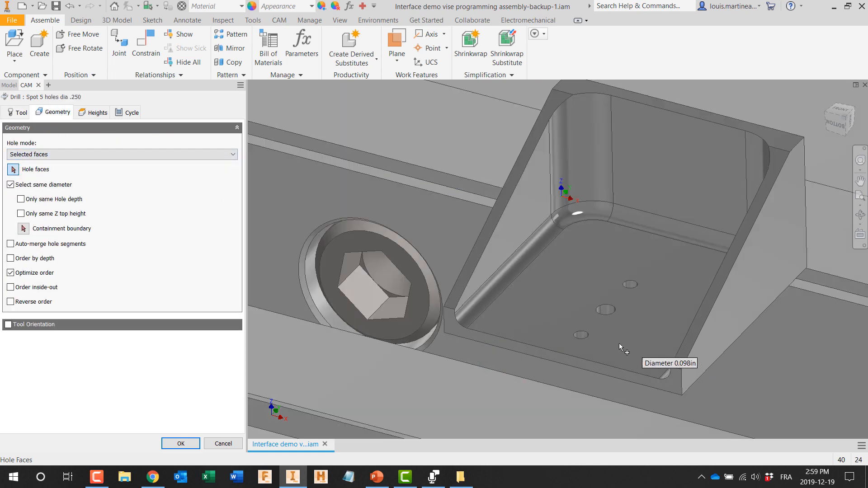
click(592, 346)
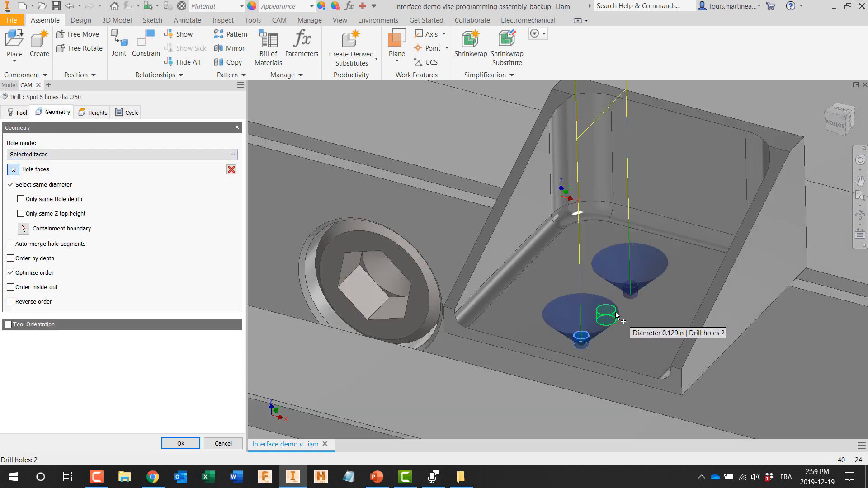
click(180, 444)
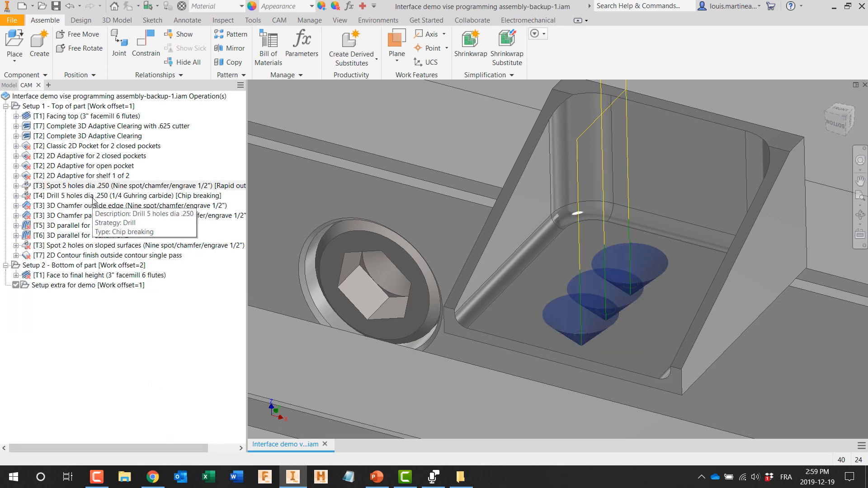
Step: Edit the Drill 5 holes dia .250 operation, clearing missing references and selecting only the middle hole in the bracket floor
double_click(93, 197)
click(415, 282)
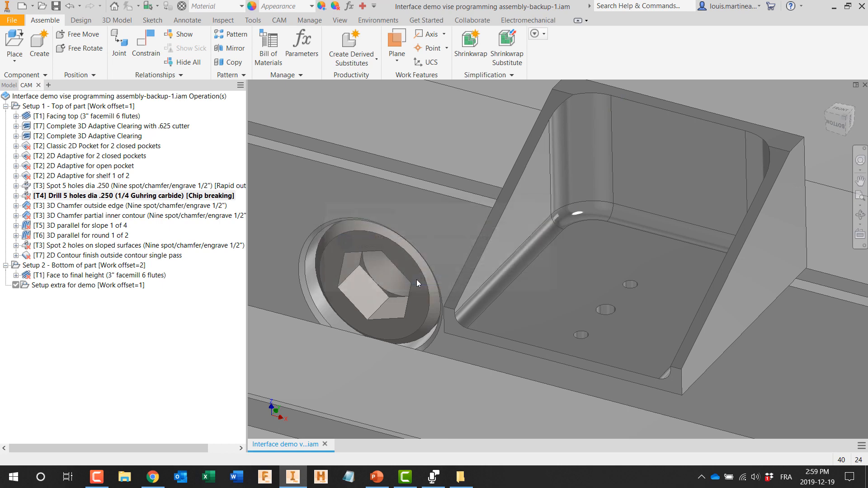
click(51, 112)
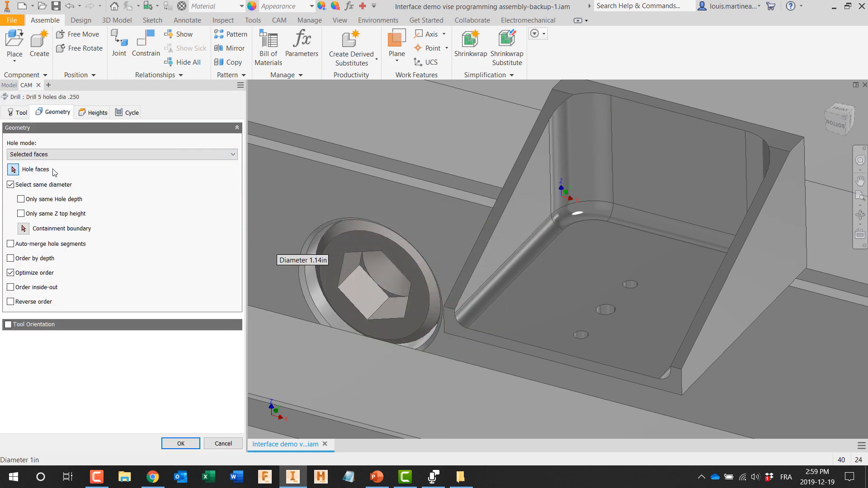
click(606, 311)
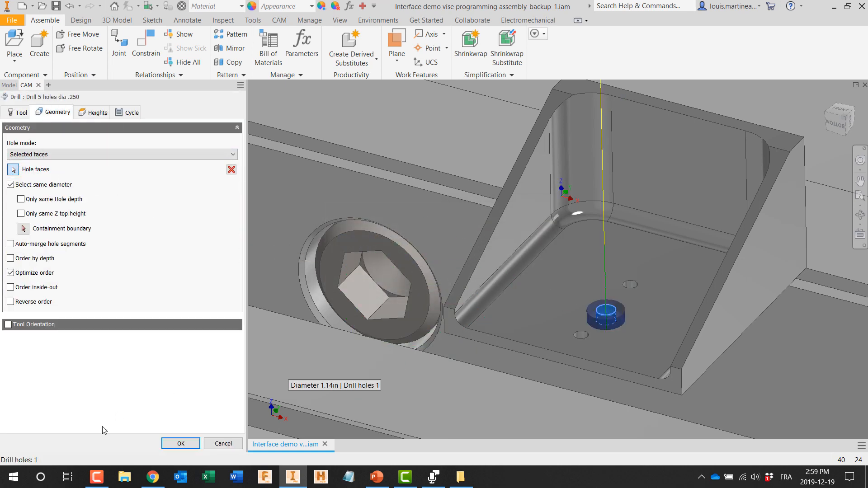
click(174, 443)
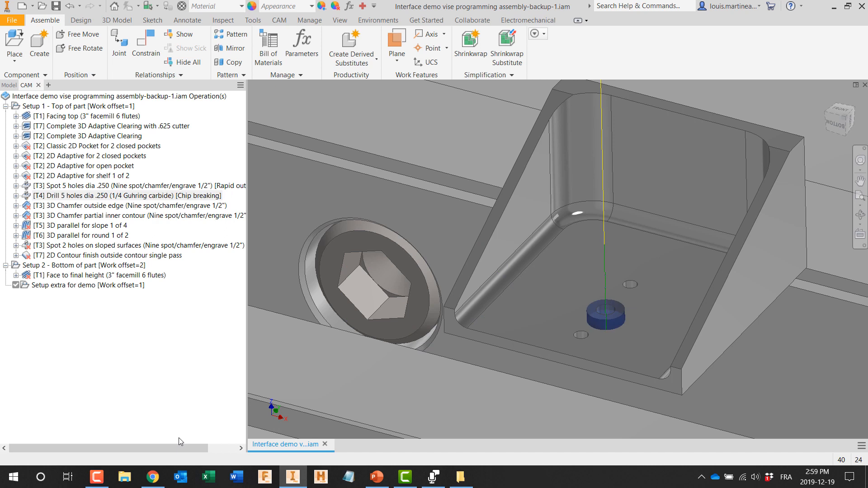
Step: Edit the 2D Contour finish outside contour single pass operation, clearing missing references and selecting the bracket's bottom outer outline
click(68, 255)
double_click(80, 256)
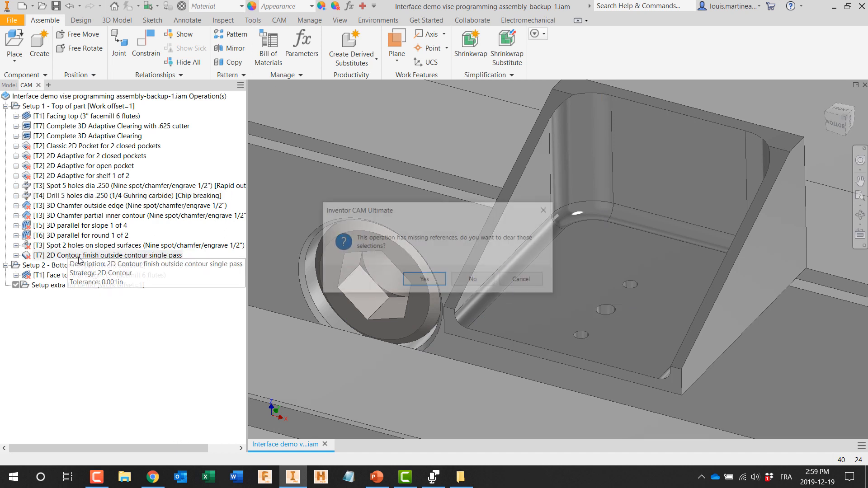
click(429, 288)
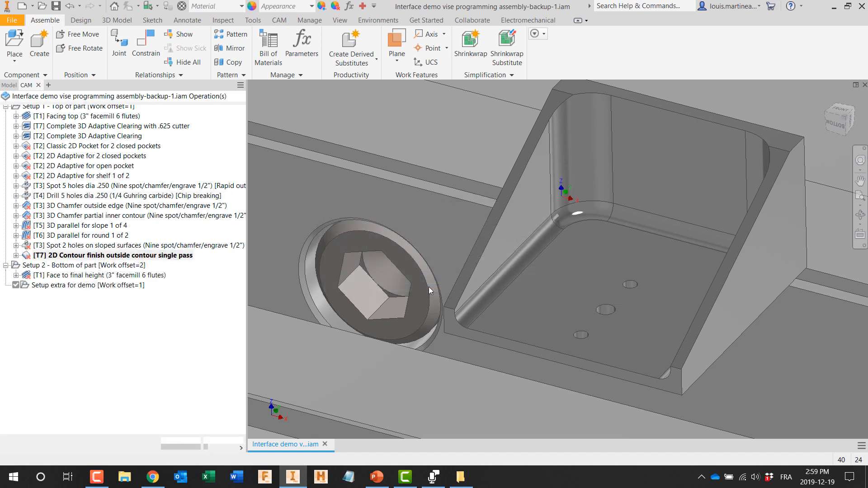
click(53, 112)
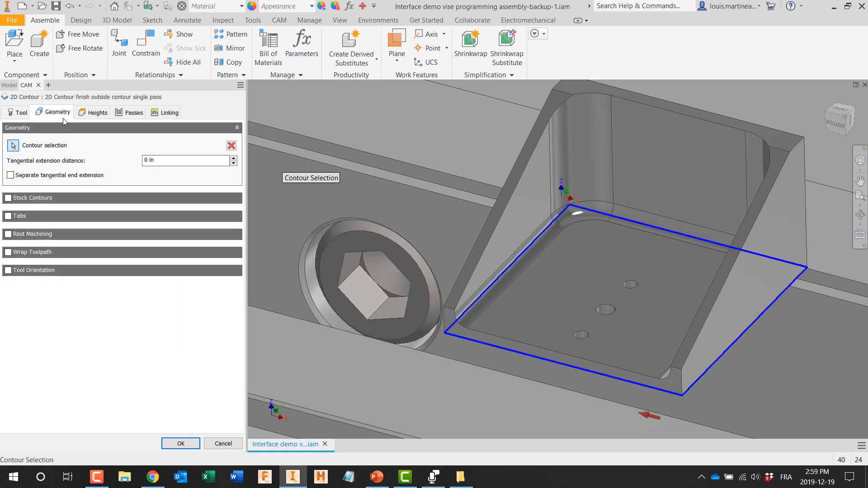
click(180, 444)
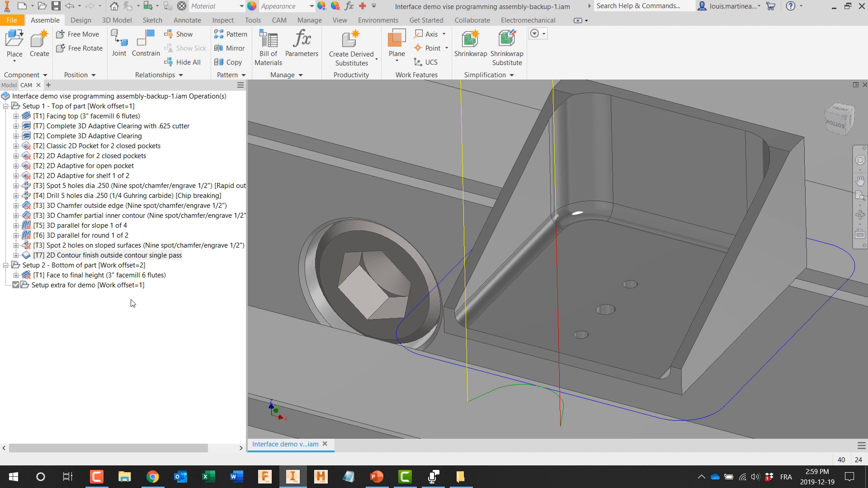
Step: Simulate the 2D Contour finish outside contour single pass toolpath around the bracket, and exit the simulation
scroll(399, 317, down, 5)
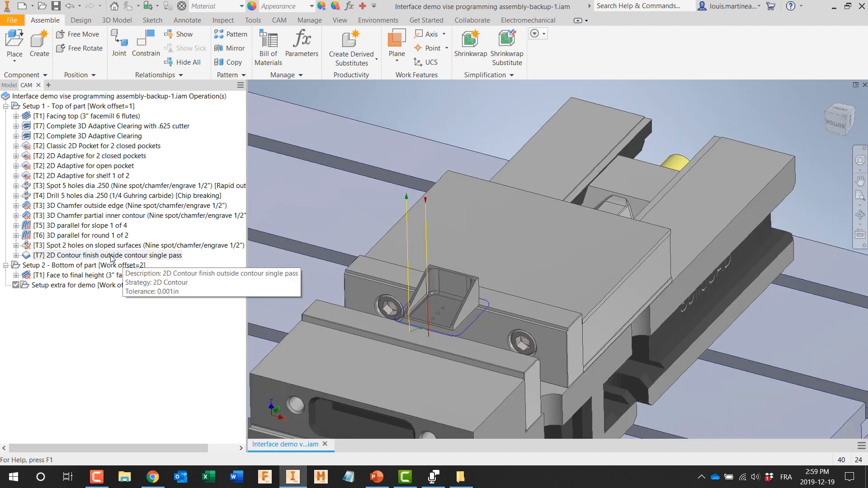
right_click(111, 256)
click(135, 247)
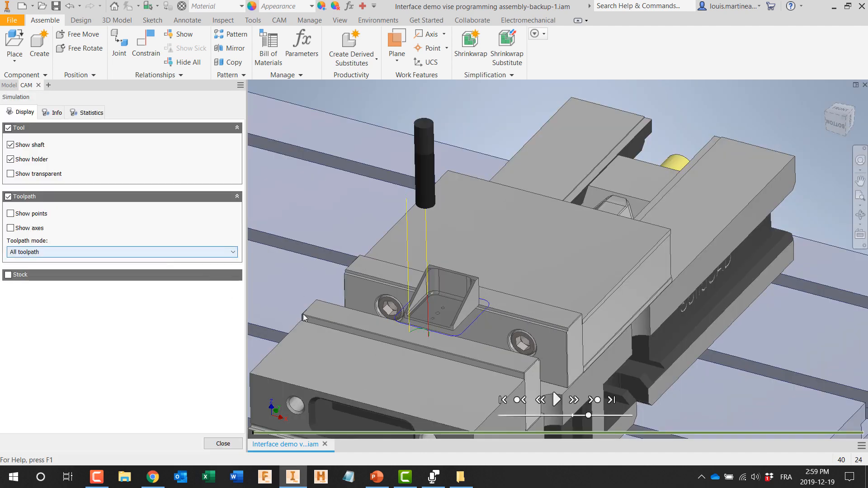
click(557, 399)
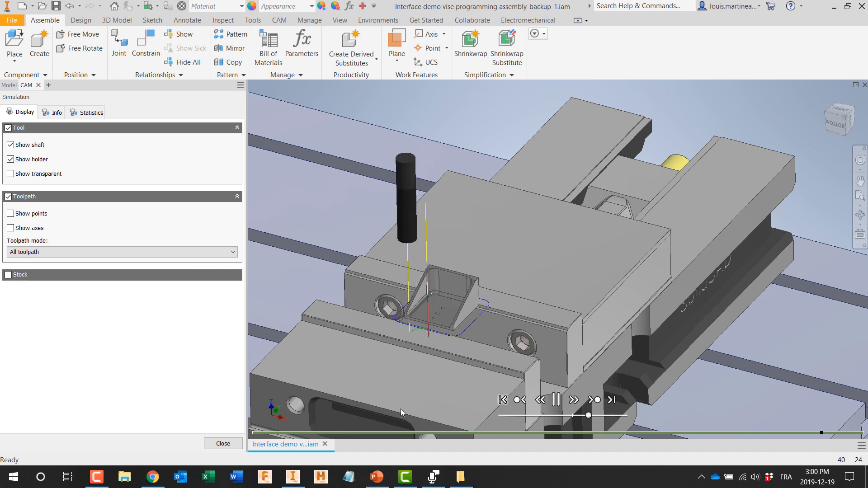
click(223, 444)
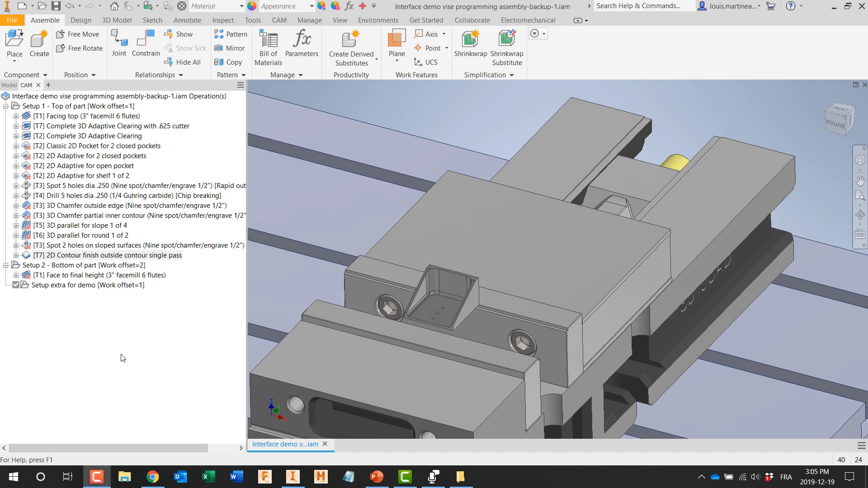
Step: Delete the Setup 1 operations from Classic 2D Pocket for 2 closed pockets through Spot 2 holes on sloped surfaces
click(90, 146)
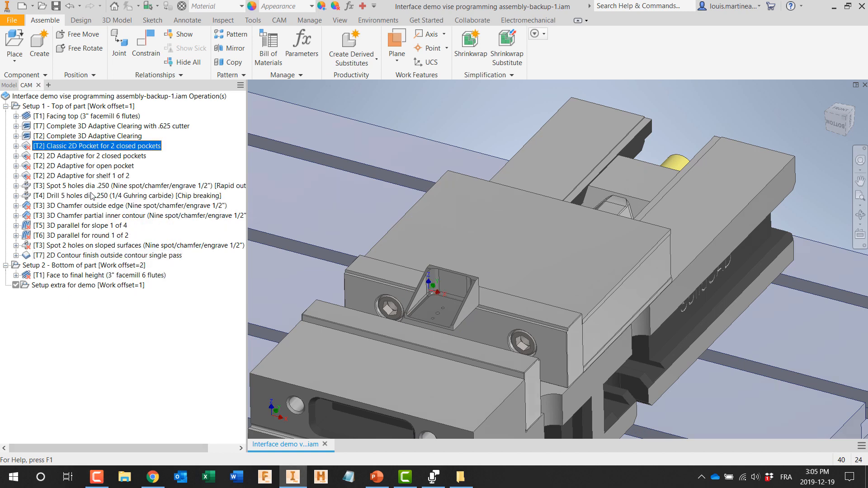
shift+click(67, 245)
right_click(68, 246)
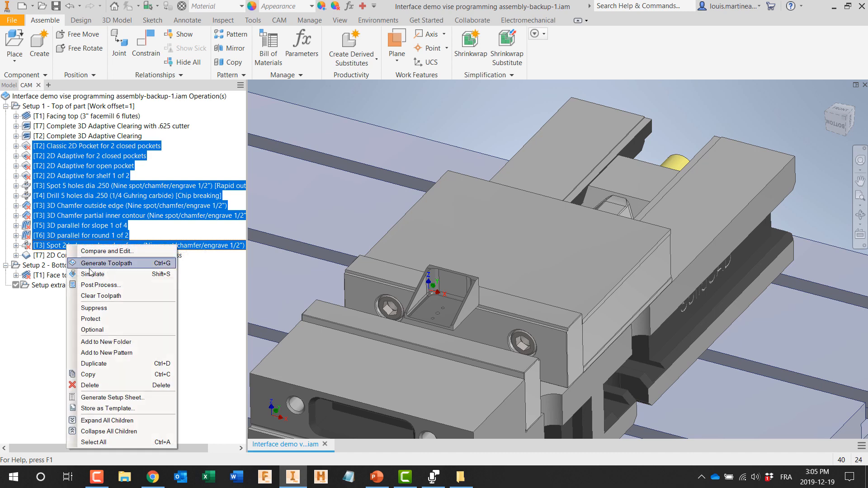
click(90, 385)
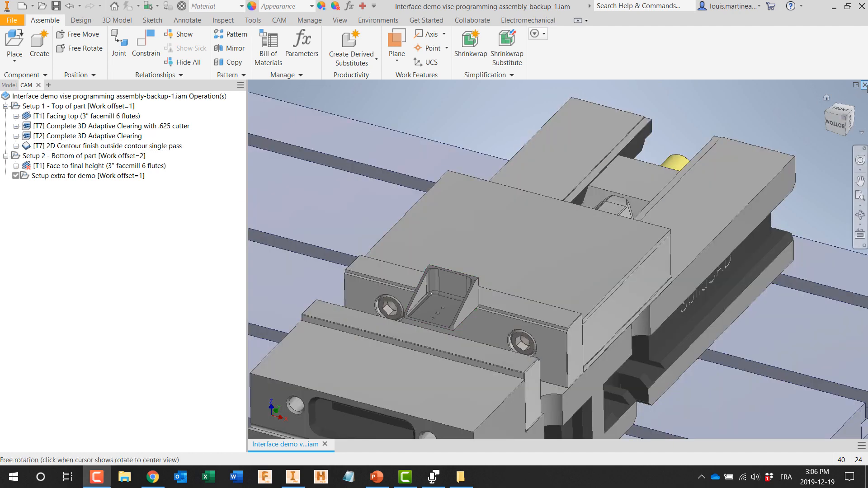
Step: Close the open assembly and select Interface demo vise programming assembly-backup-1.iam in HSM interface demo 1 for an iLogic Design Copy
click(864, 85)
click(418, 259)
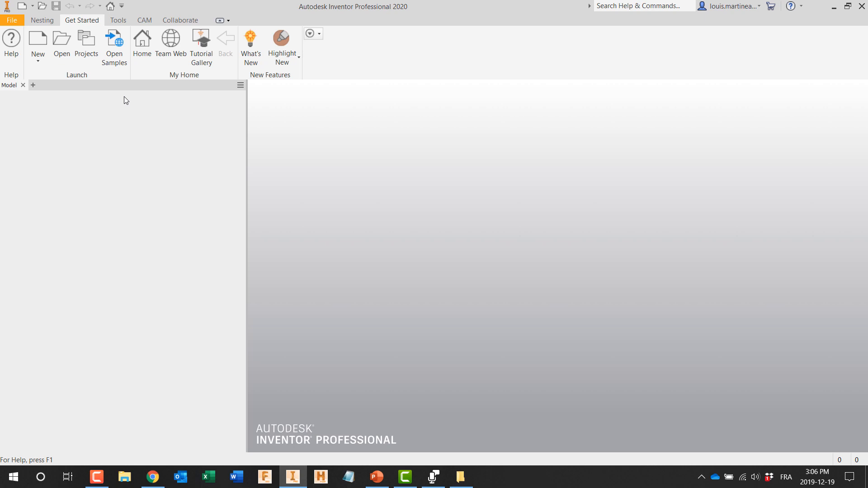
click(118, 20)
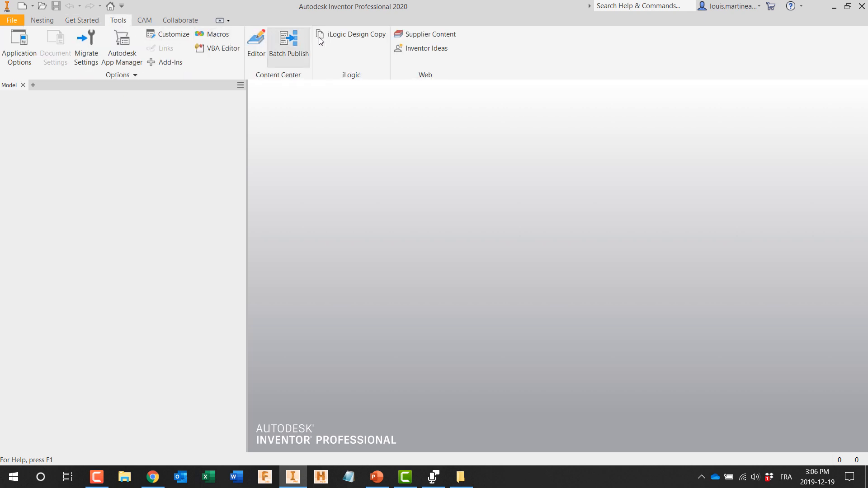
click(357, 35)
click(433, 98)
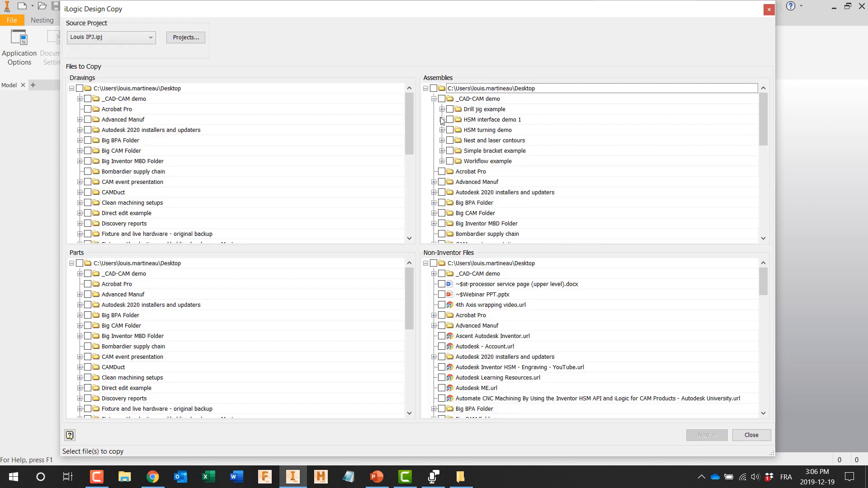
click(442, 120)
click(455, 140)
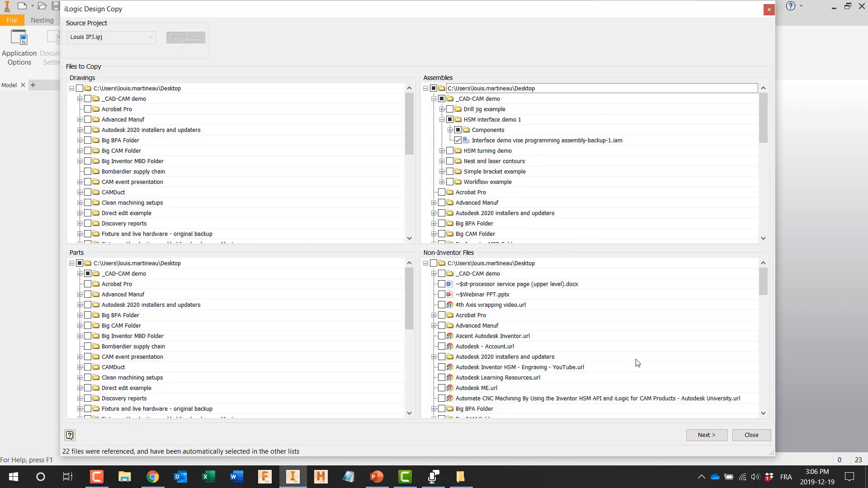
Step: Run the design copy with file suffix -20191212 and New folder on the Desktop as target, keeping the source project, and close the progress report
click(707, 435)
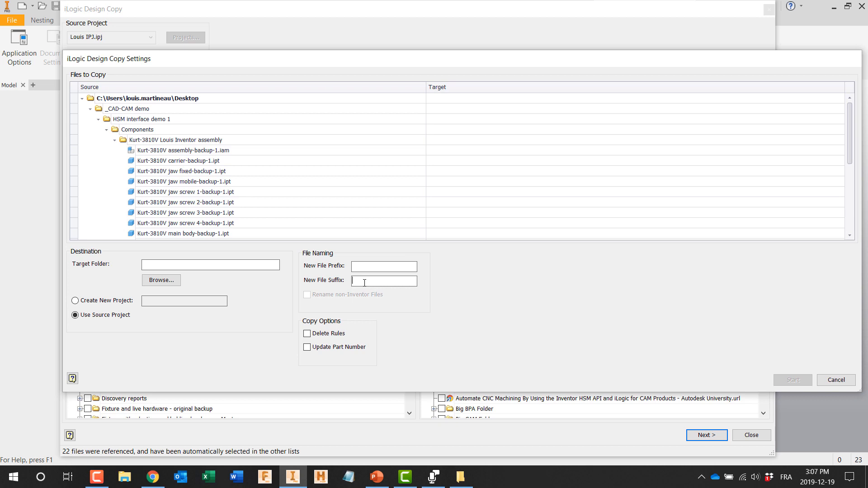
click(365, 282)
text(-20191212)
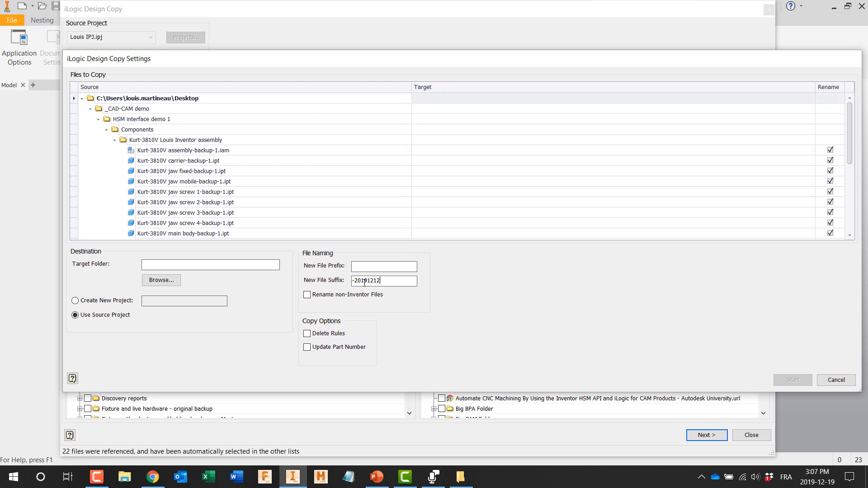
click(161, 280)
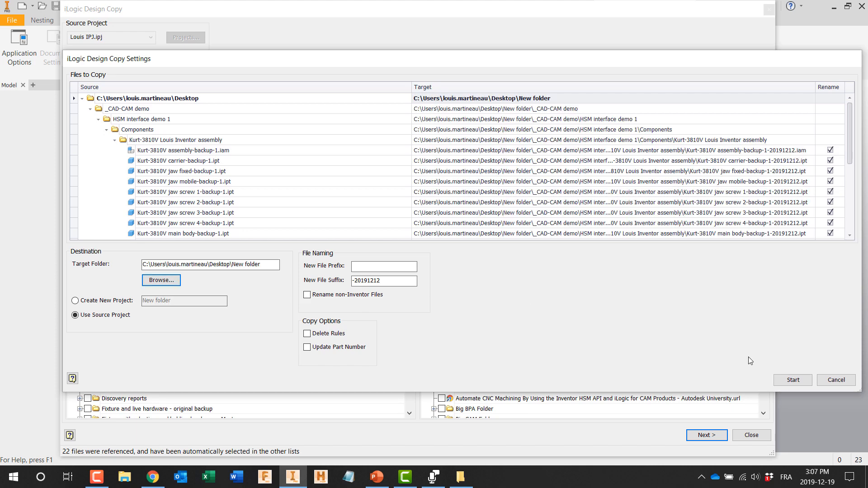
click(789, 379)
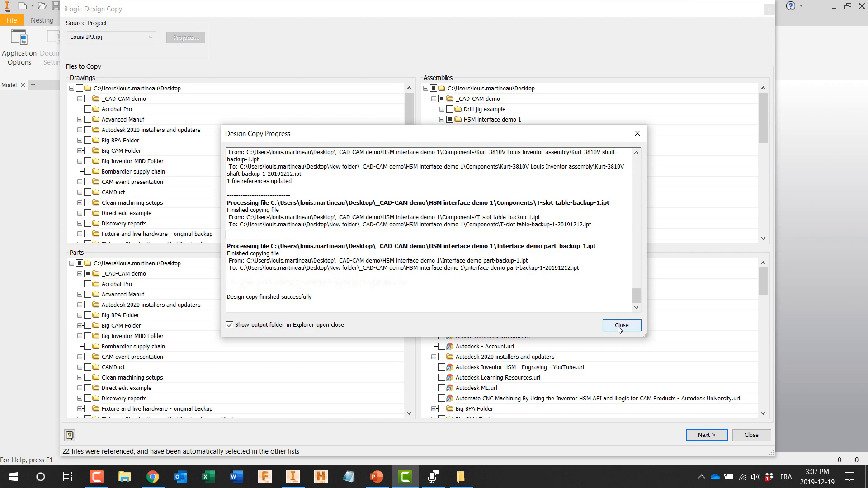
click(621, 325)
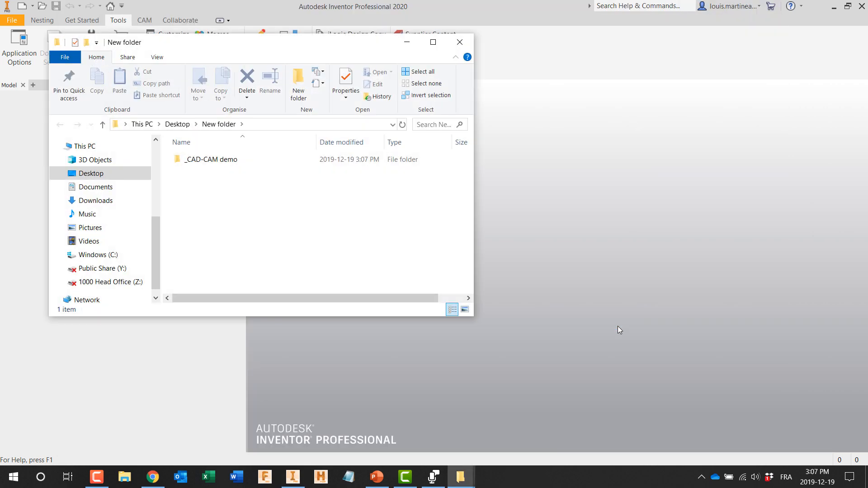
Step: Open the copied vise programming assembly with suffix -20191212 from the HSM interface demo 1 folder inside New folder\_CAD-CAM demo
double_click(230, 163)
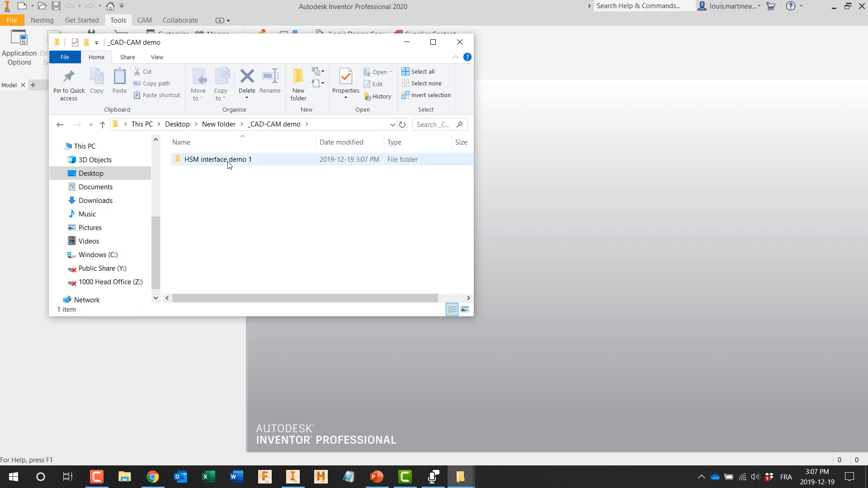
double_click(229, 162)
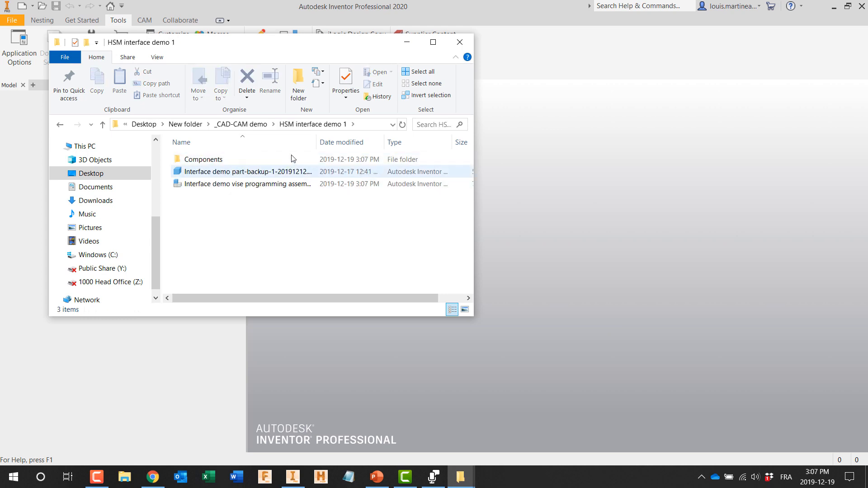
drag(317, 139, 412, 139)
click(364, 186)
double_click(365, 185)
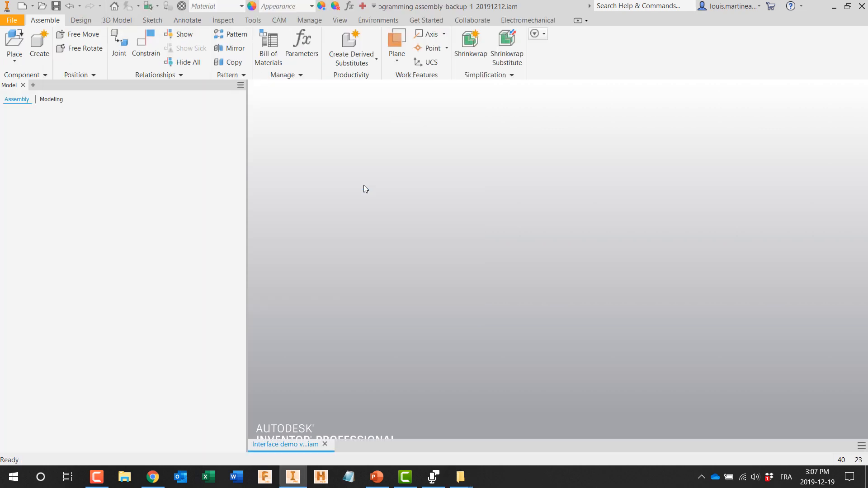
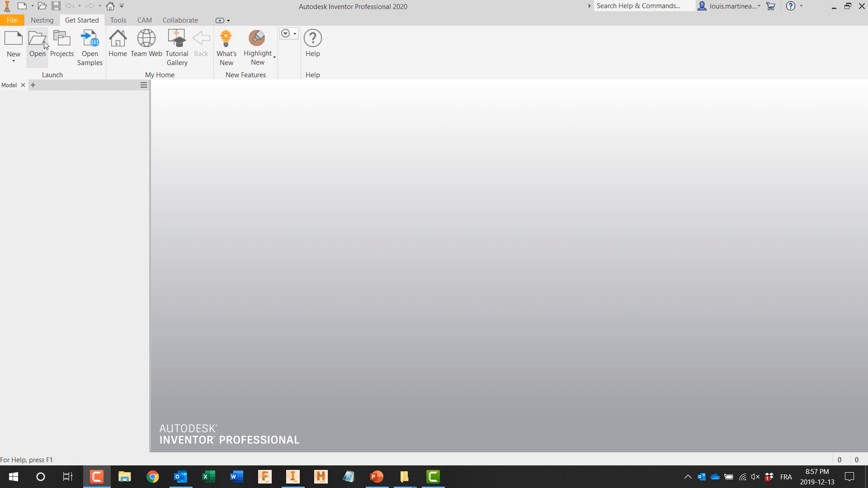
Step: Open the drawing CAD-CAM Test Part 1 Rev. A.idw to view the bracket's drawing sheet, and close it again
click(38, 43)
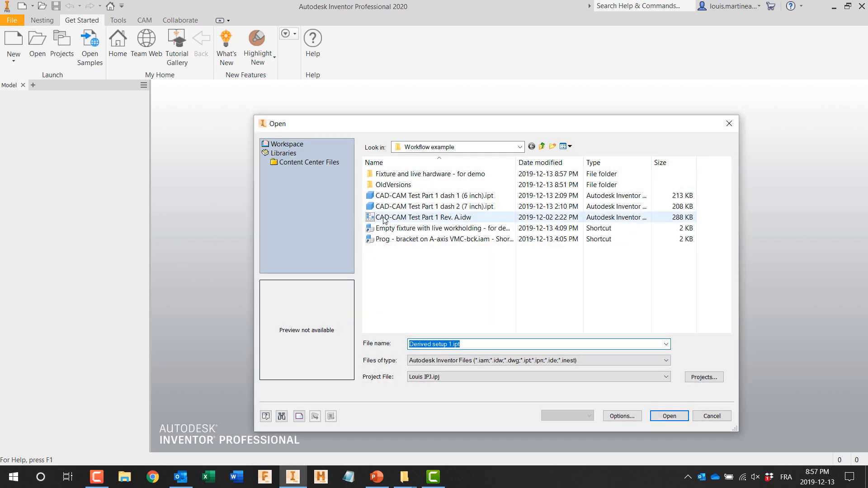
double_click(383, 218)
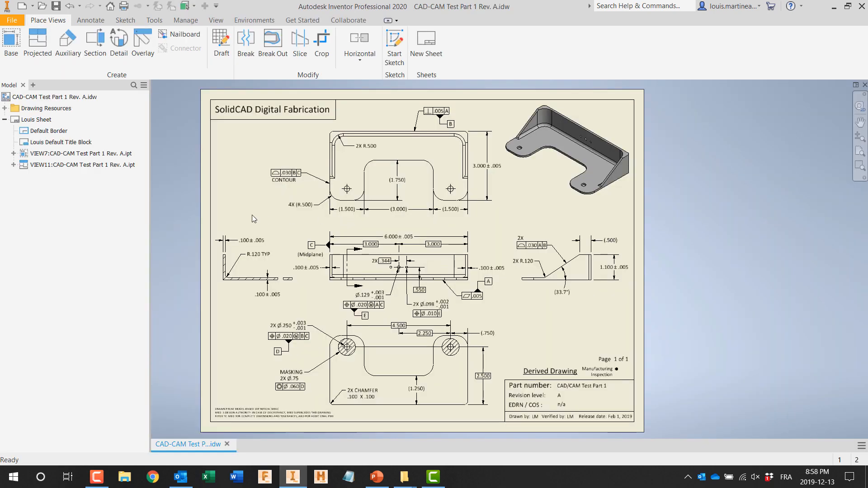
click(865, 85)
Step: Open Prog - bracket on A-axis VMC-bck.iam and review the Setup2 toolpaths from facing through spotting and pin holes to the 3 screw holes
click(37, 42)
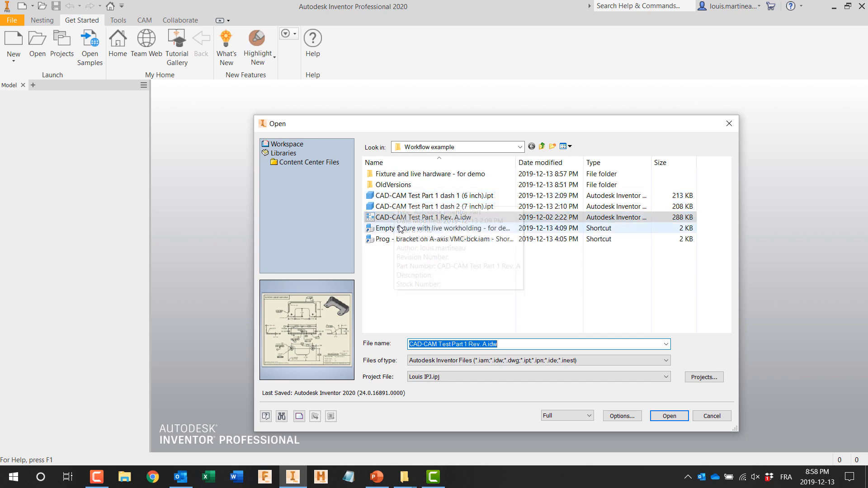
double_click(399, 238)
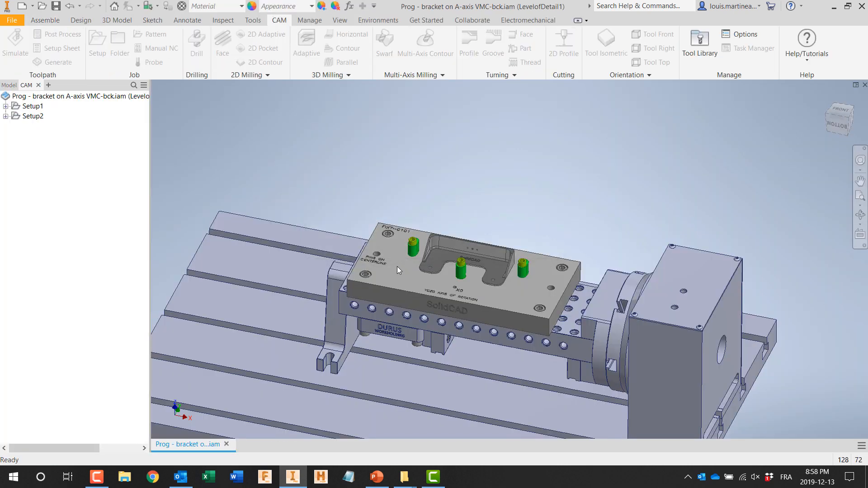
scroll(397, 266, down, 3)
middle_drag(273, 247, 434, 272)
scroll(278, 255, up, 10)
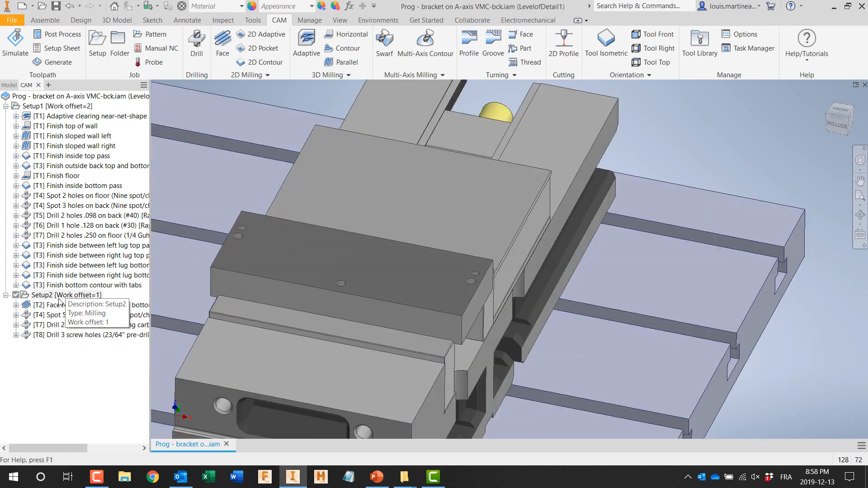
click(58, 307)
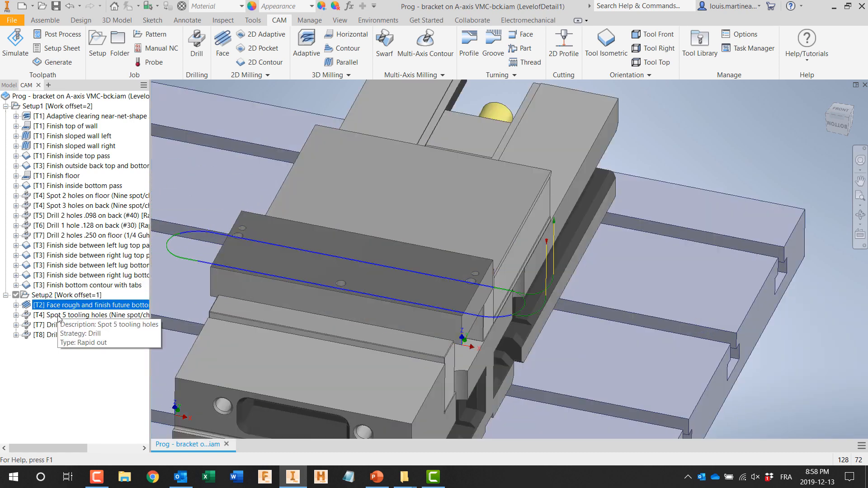
key(Down)
key(Down)
key(Down)
scroll(213, 286, down, 8)
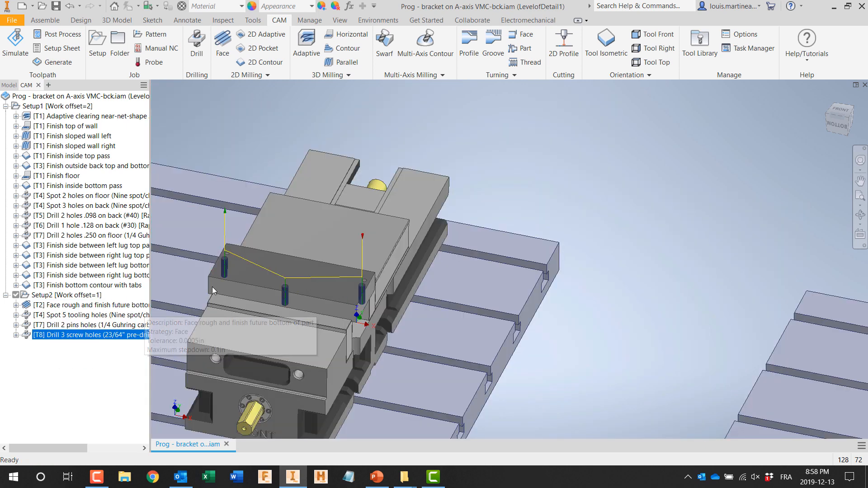
Step: Examine Setup1's Adaptive clearing near-net-shape toolpath square to the fixture plate's top face, and close the assembly
middle_drag(380, 300, 210, 289)
scroll(293, 287, up, 6)
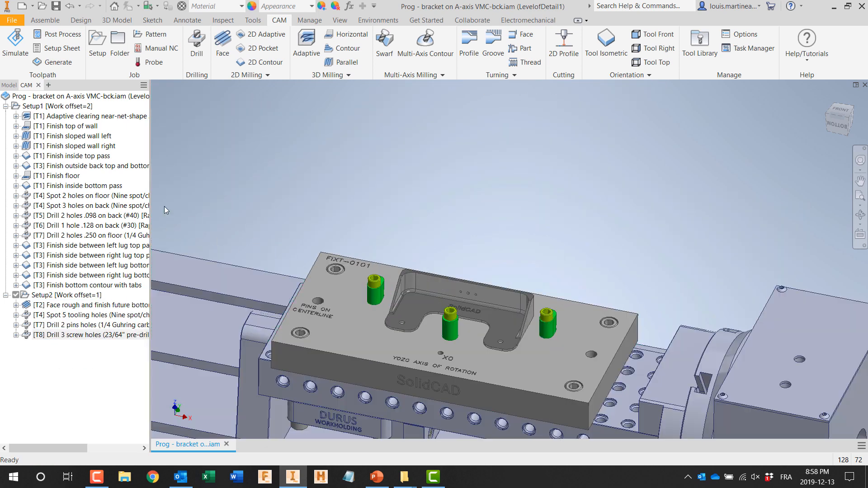
click(86, 116)
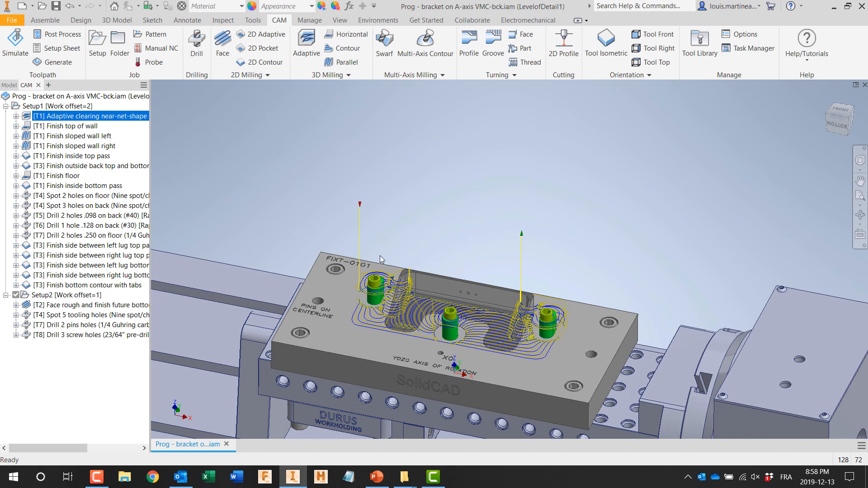
scroll(276, 152, up, 4)
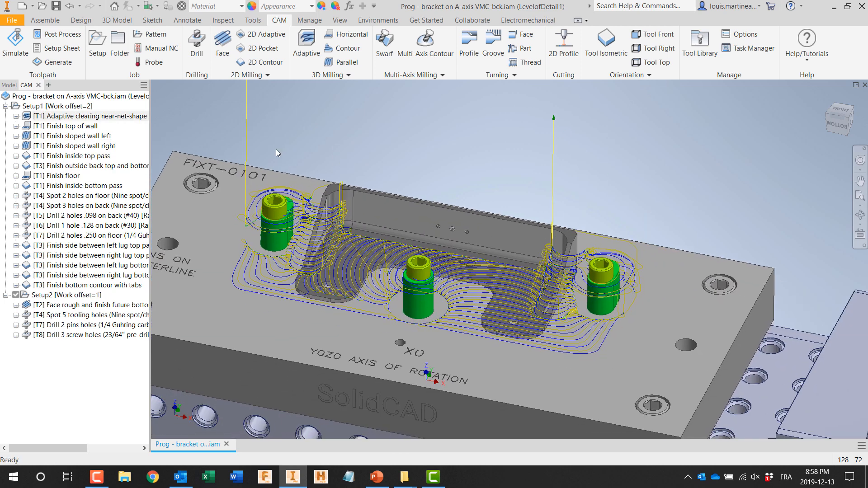
click(860, 235)
click(666, 322)
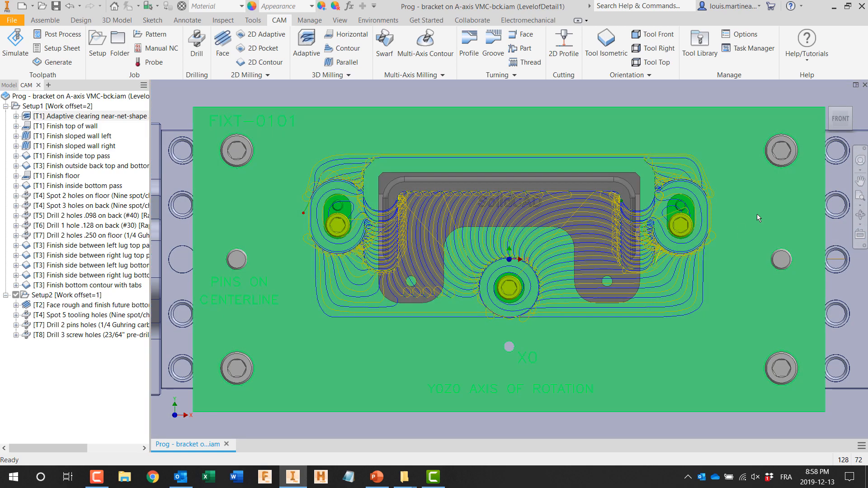
click(865, 85)
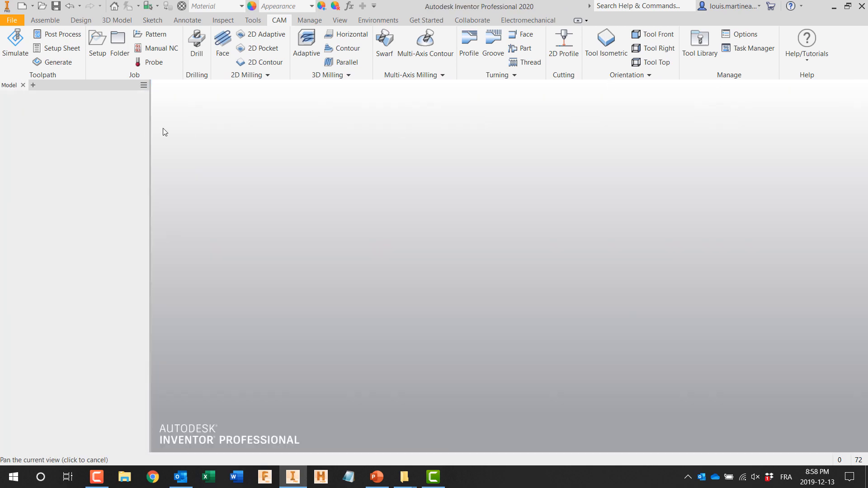
Step: Open Empty fixture with live workholding - for demo.iam and place one CAD-CAM Test Part 1 dash 1 (6 inch).ipt beside the fixture plate
click(44, 6)
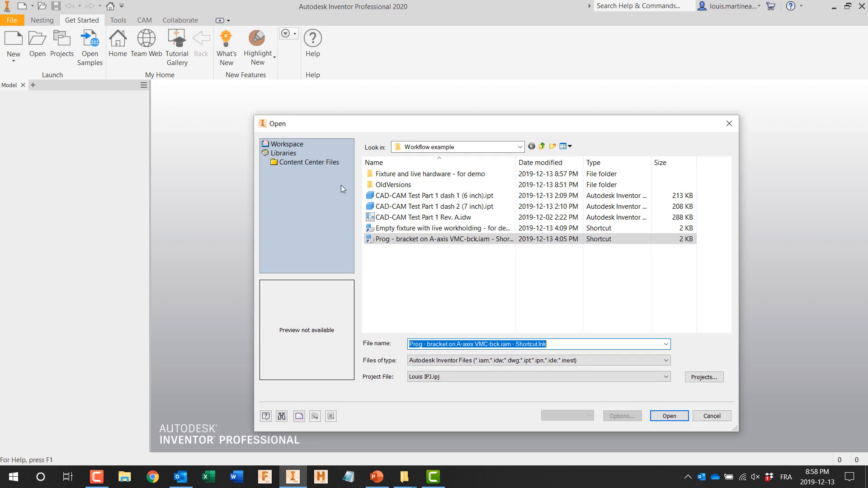
double_click(403, 228)
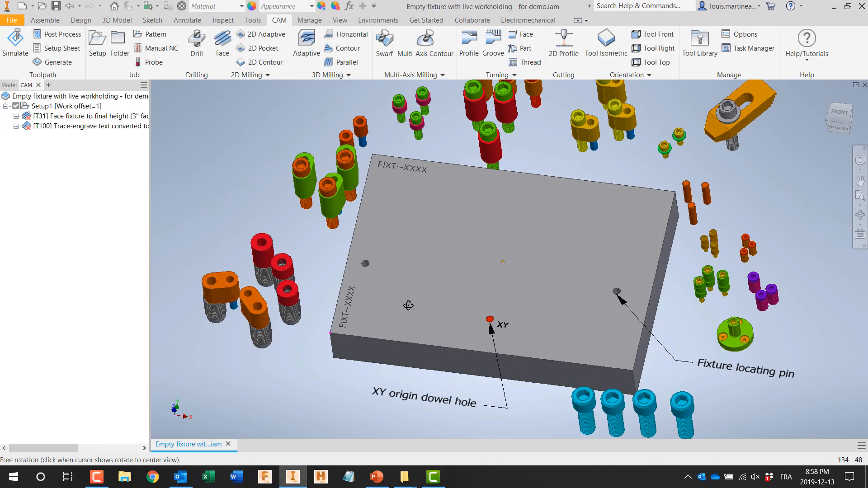
click(45, 20)
click(35, 61)
click(27, 81)
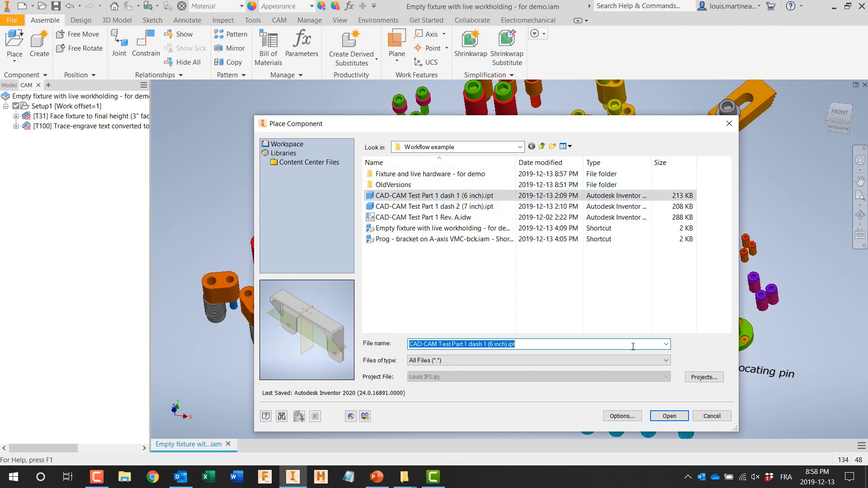
click(664, 414)
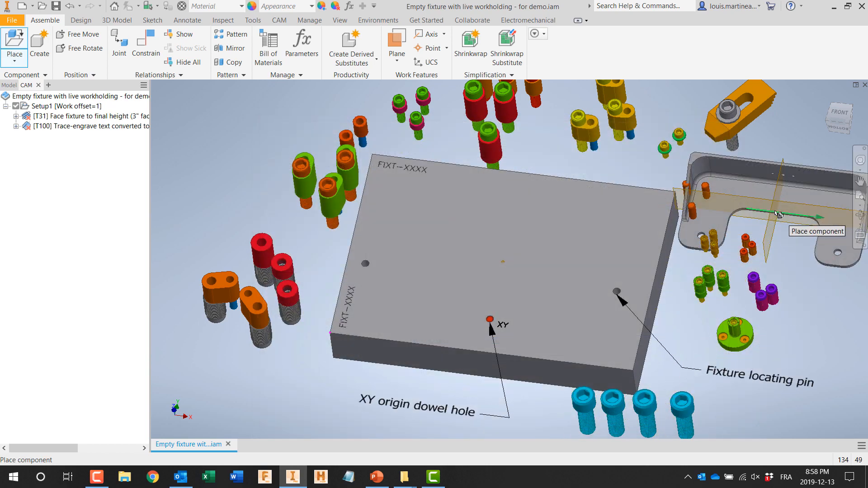
click(778, 214)
key(Escape)
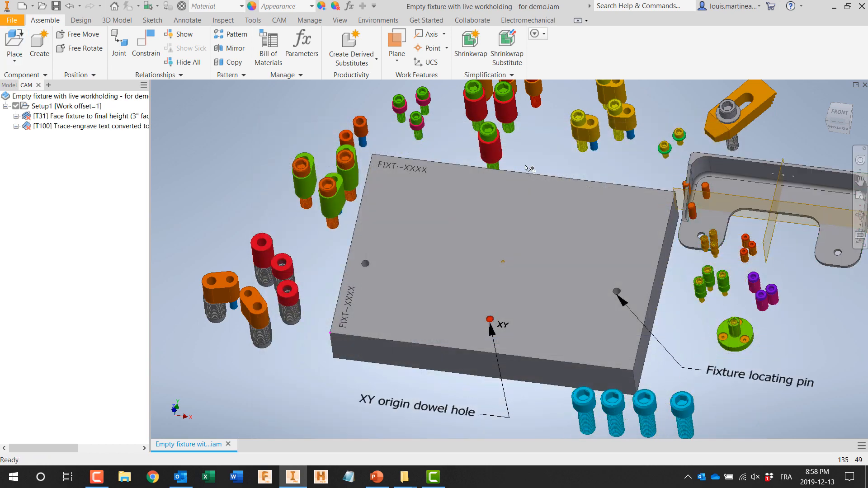
Step: Mate the bracket's underside to the fixture plate's top face with a 0.000 in offset
click(140, 42)
shift+middle_drag(768, 284, 697, 237)
click(646, 182)
shift+middle_drag(645, 192, 609, 251)
click(532, 269)
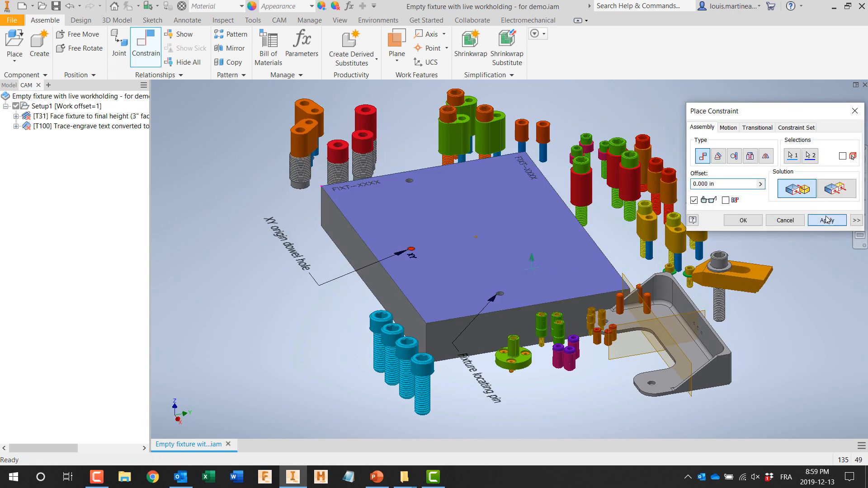
click(827, 220)
Step: Constrain the bracket's lengthwise midplane flush to the assembly's YZ Plane with a 0.000 in offset
click(535, 274)
click(10, 85)
click(34, 174)
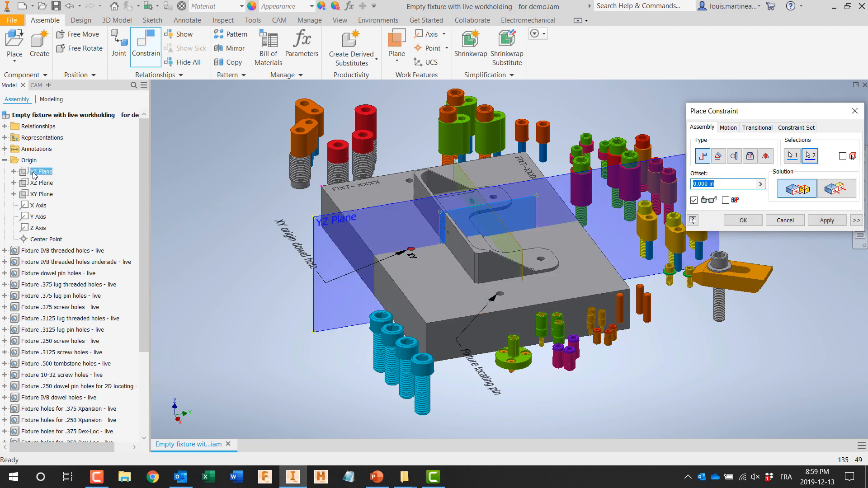
click(837, 188)
click(825, 220)
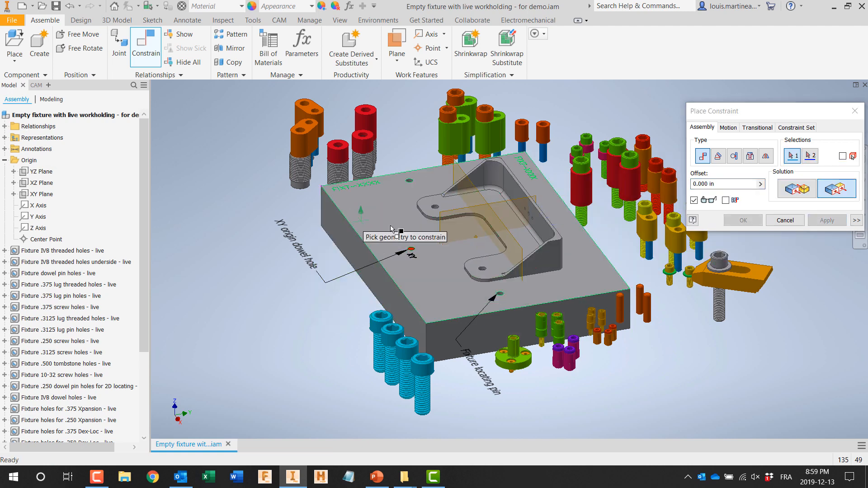
Step: Mate the bracket's other work plane to the assembly's XZ Plane with a 0.000 in offset and finish constraining
click(517, 271)
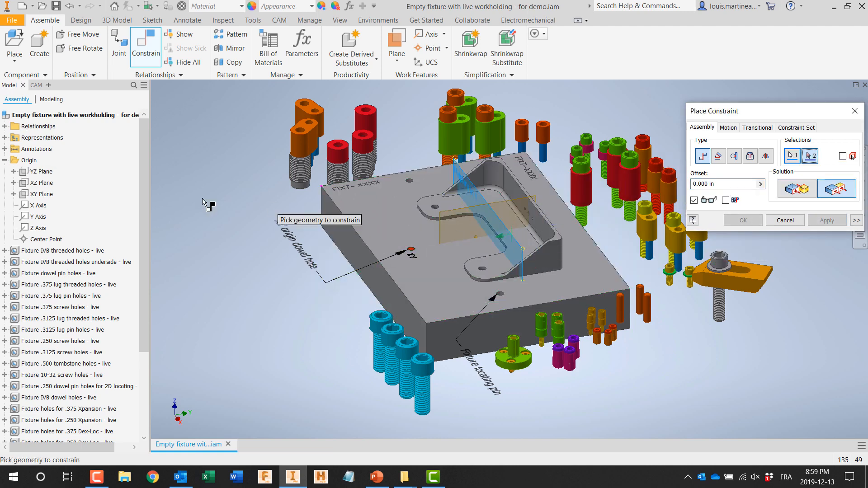
click(42, 182)
click(793, 190)
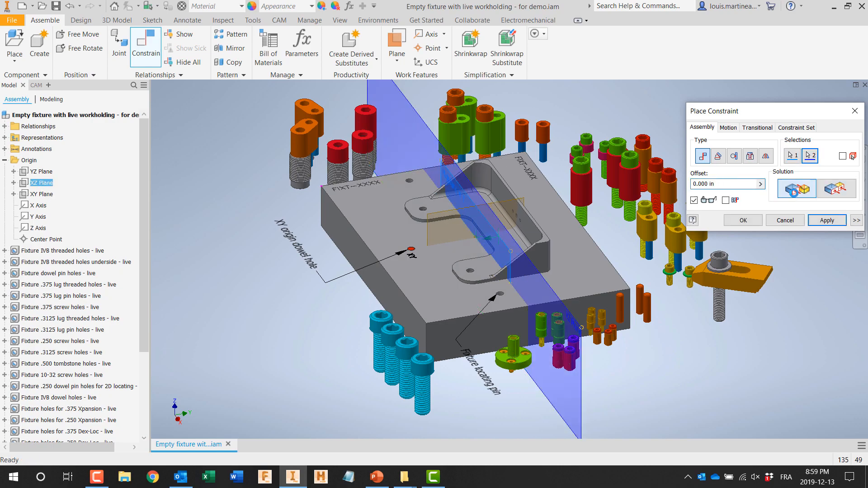
click(831, 222)
shift+middle_drag(664, 344, 734, 357)
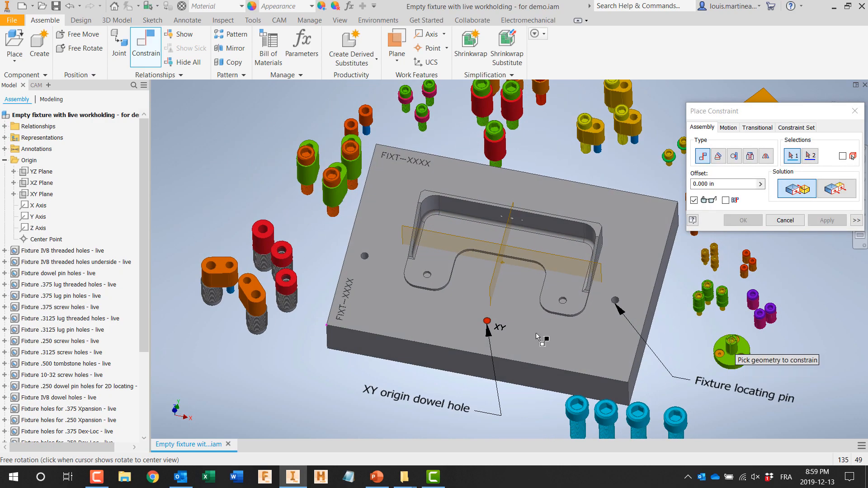
key(Escape)
Step: Move one round red lug into the bracket's open notch and one green lug beside each end of the bracket, and save the assembly
scroll(47, 361, down, 4)
scroll(201, 354, down, 3)
shift+middle_drag(209, 343, 256, 338)
scroll(276, 336, up, 5)
click(440, 383)
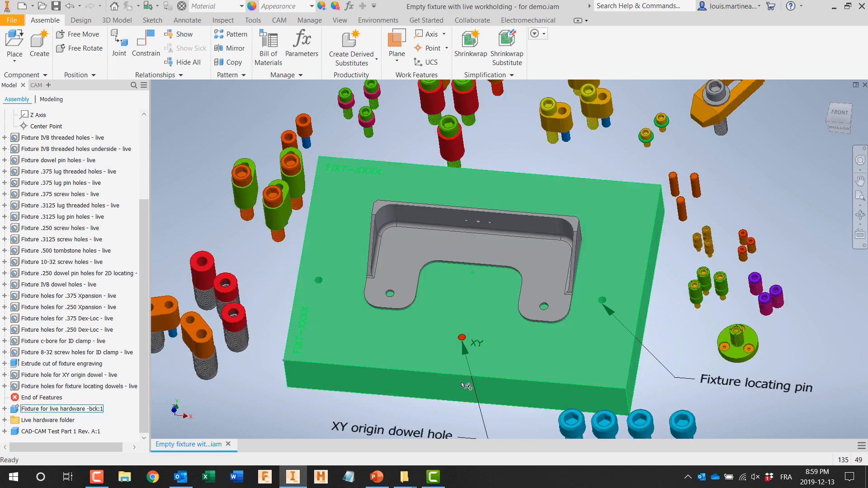
drag(449, 142, 466, 305)
drag(327, 229, 351, 243)
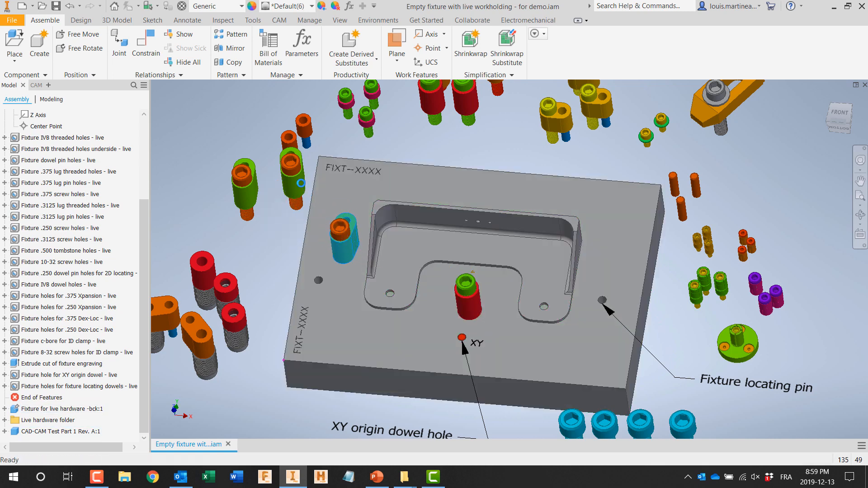
drag(308, 190, 607, 266)
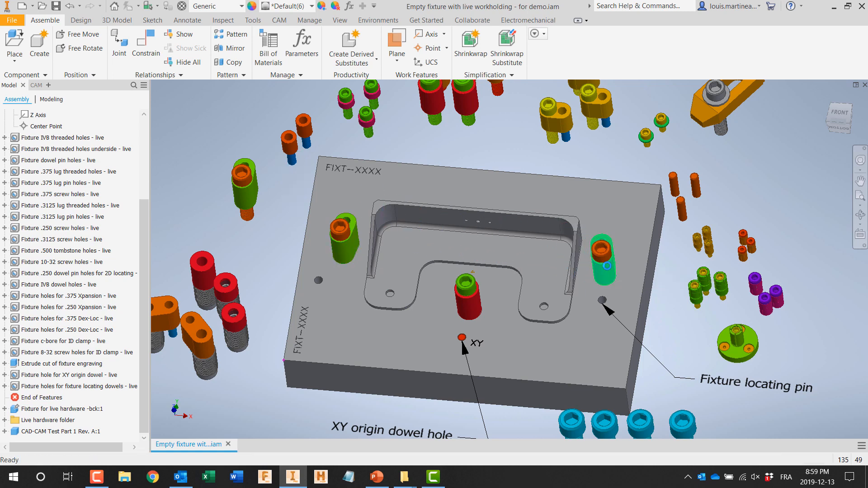
shift+middle_drag(661, 281, 664, 297)
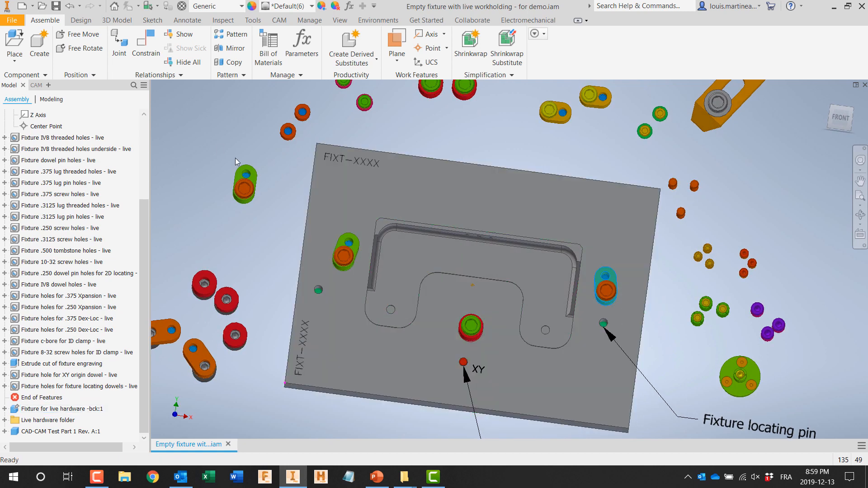
click(56, 8)
Step: Create a new part and start deriving Empty fixture with live workholding - for demo.iam into it
click(35, 7)
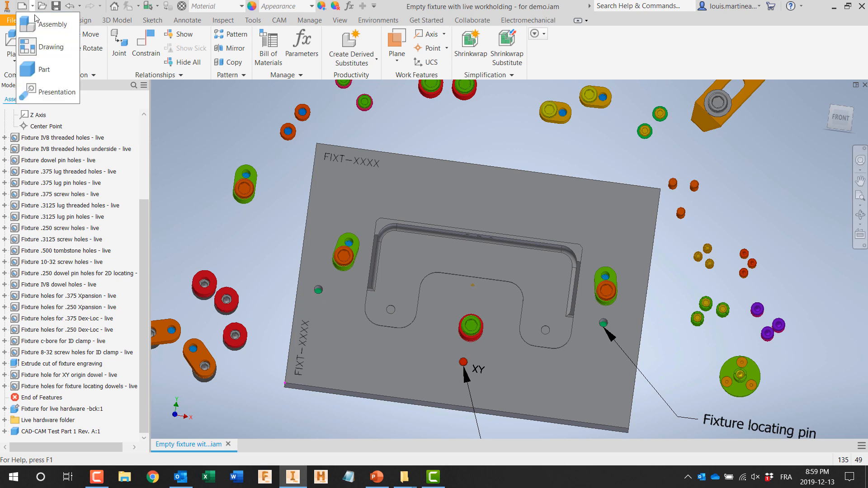
click(45, 68)
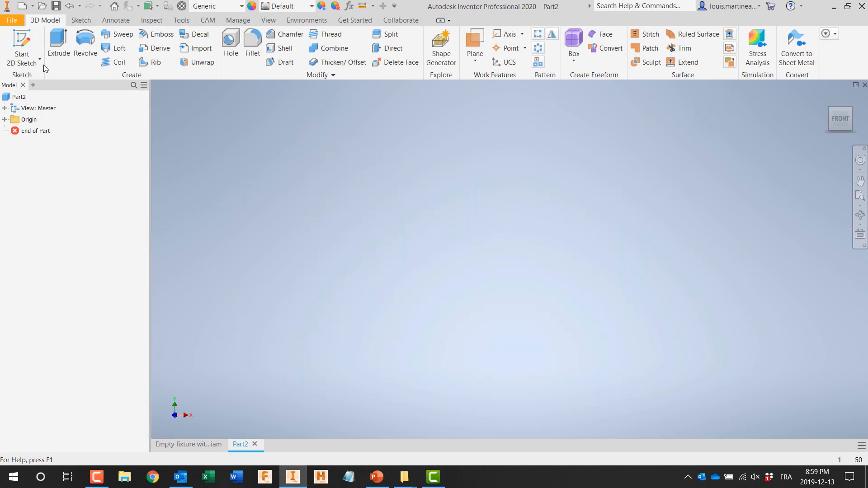
click(239, 20)
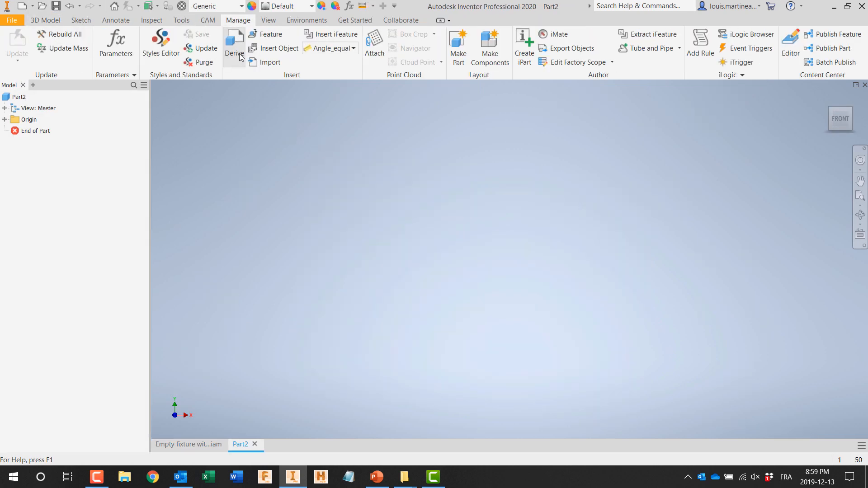
click(235, 47)
click(418, 217)
double_click(417, 217)
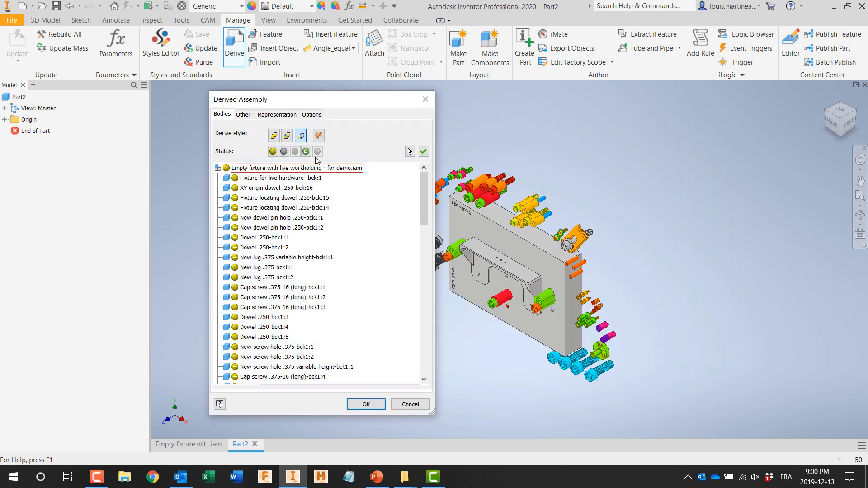
Step: Exclude all bodies from XY origin dowel .250-bck:16 through CAD-CAM Test Part 1 Rev. A:1 from the derived assembly
click(291, 118)
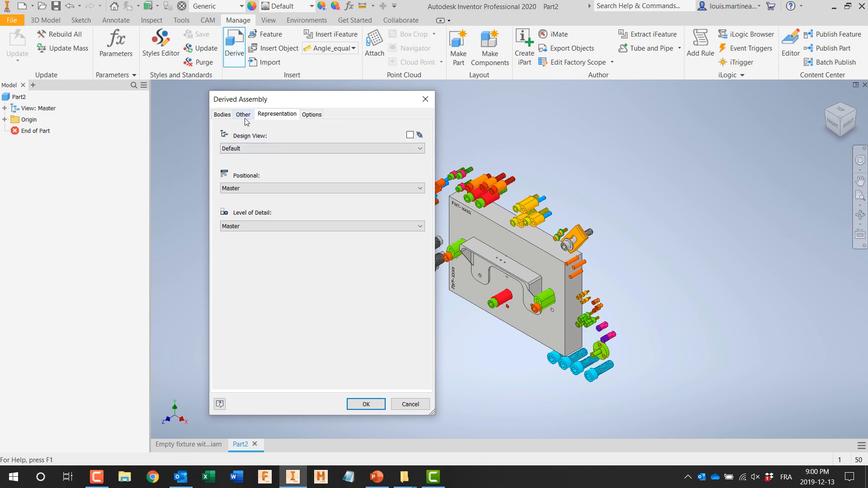
click(222, 114)
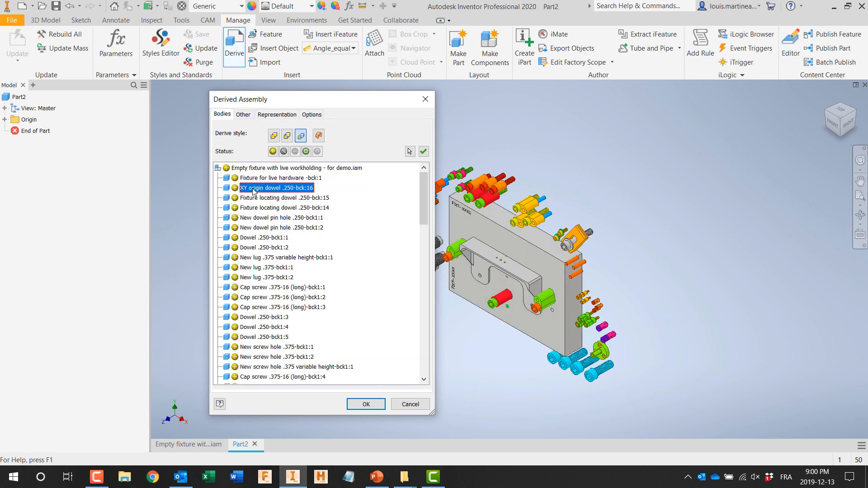
scroll(253, 191, down, 10)
scroll(253, 191, down, 10)
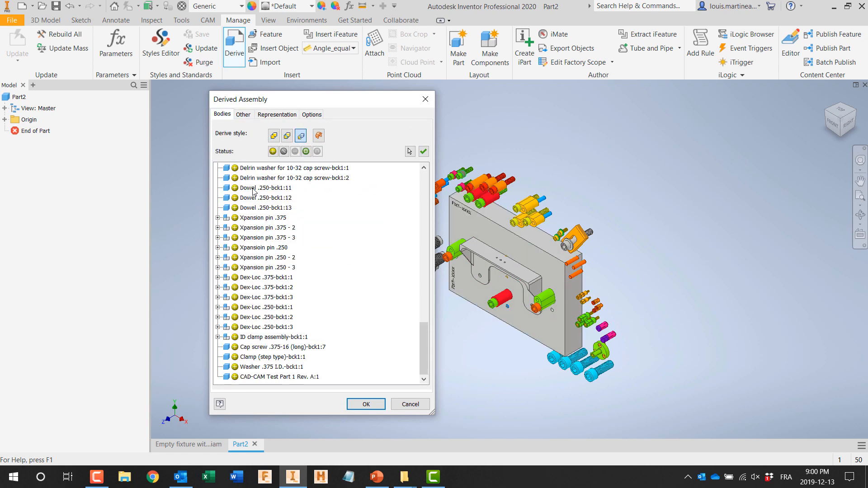
shift+click(247, 377)
click(283, 151)
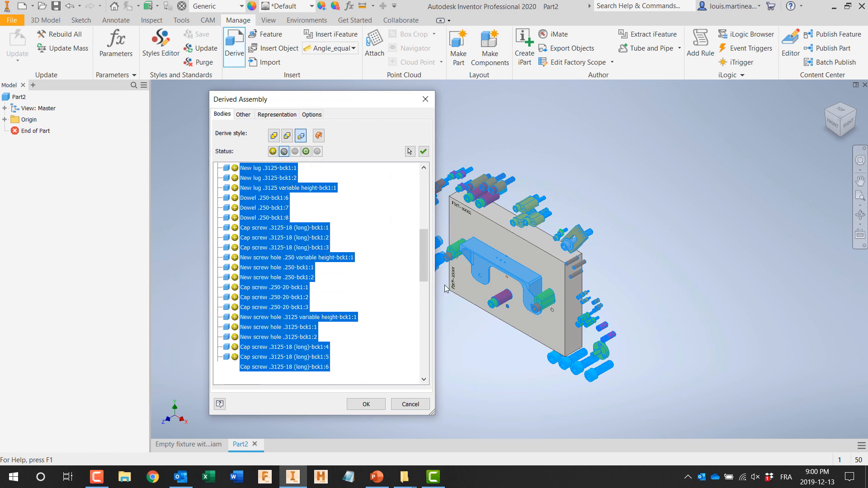
Step: Include the Fixture for live hardware -bck:1 body in the derived part and complete the derivation
drag(426, 350, 427, 186)
click(260, 179)
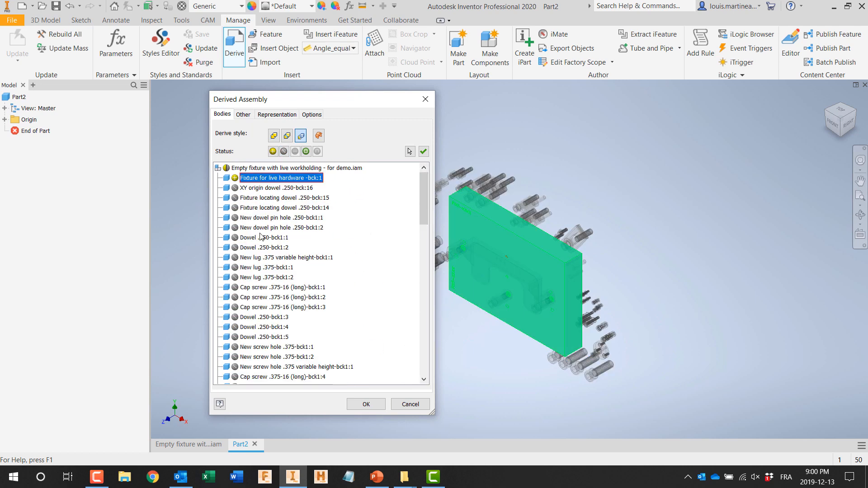
click(364, 404)
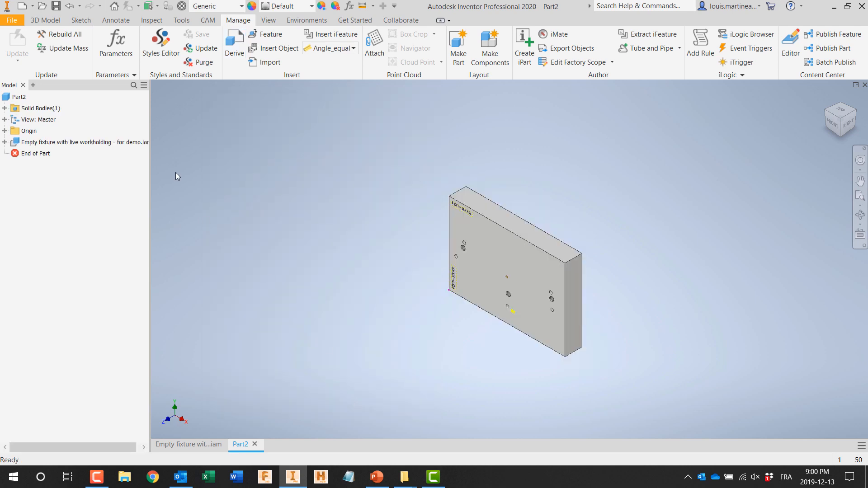
Step: Show the fixture plate's front face squarely and save the part as Derived fixture in the Workflow example folder
shift+middle_drag(281, 246, 332, 224)
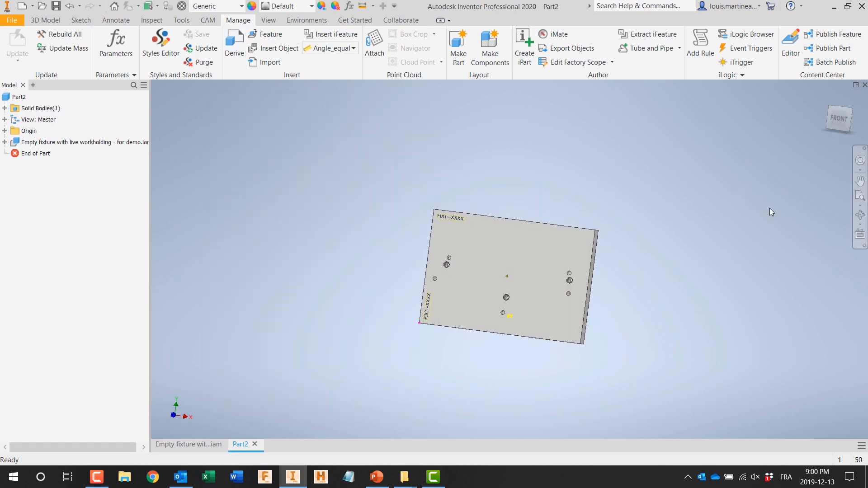
click(860, 235)
click(529, 256)
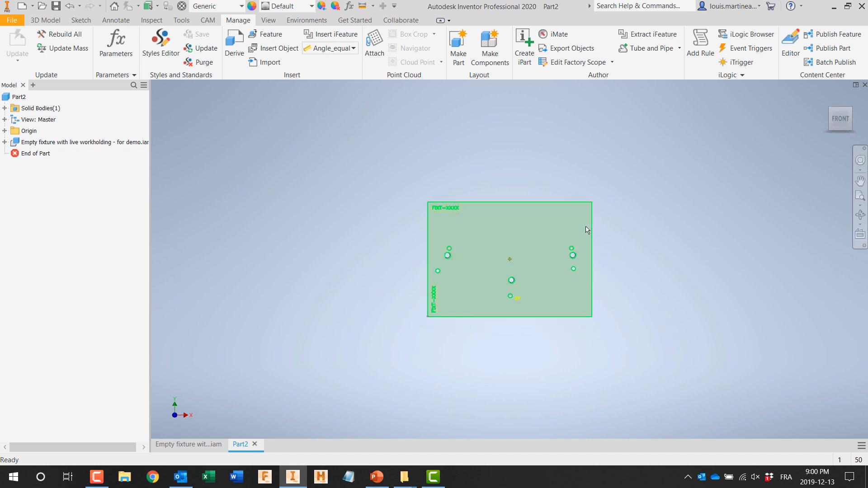
click(13, 20)
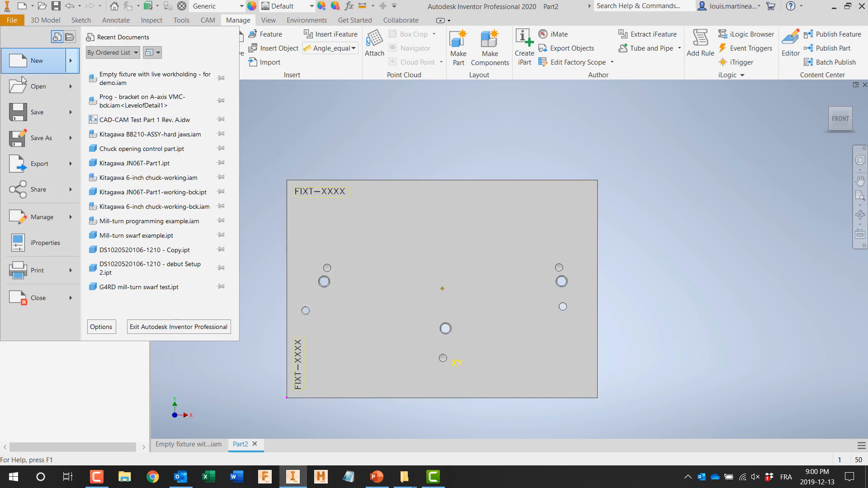
click(36, 117)
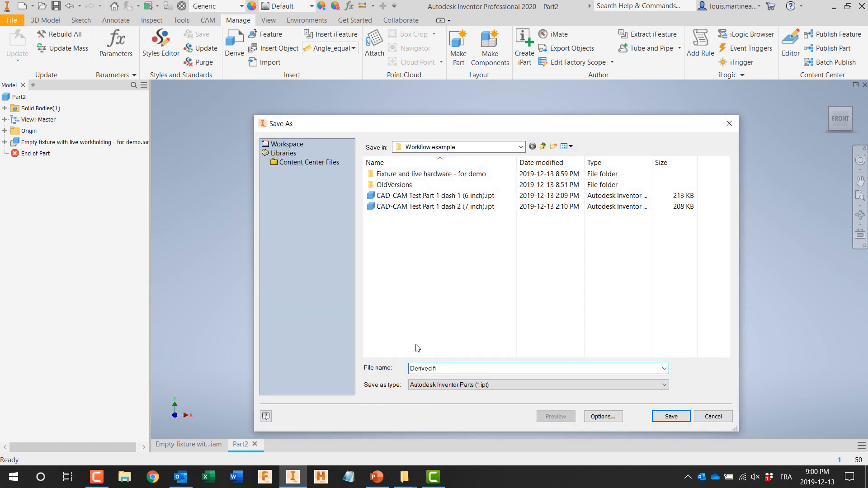
click(671, 417)
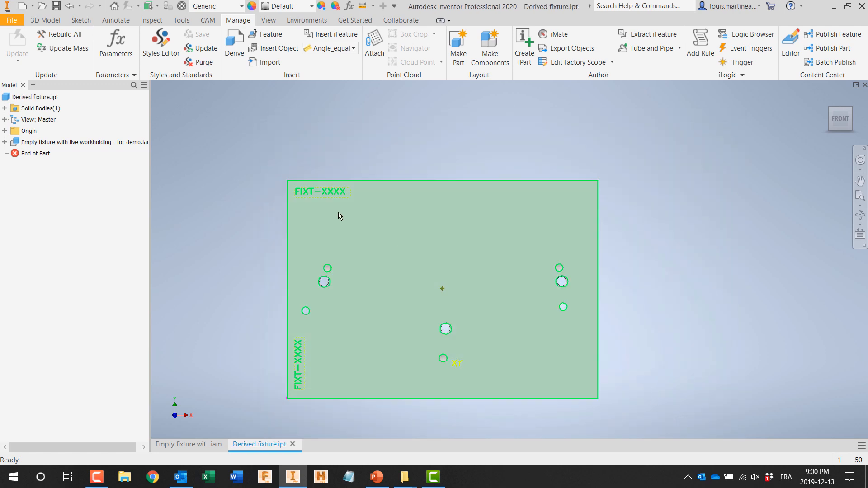
Step: Create a milling setup for the fixture with program number 2001, program comment Fixture and WCS offset 3
click(208, 21)
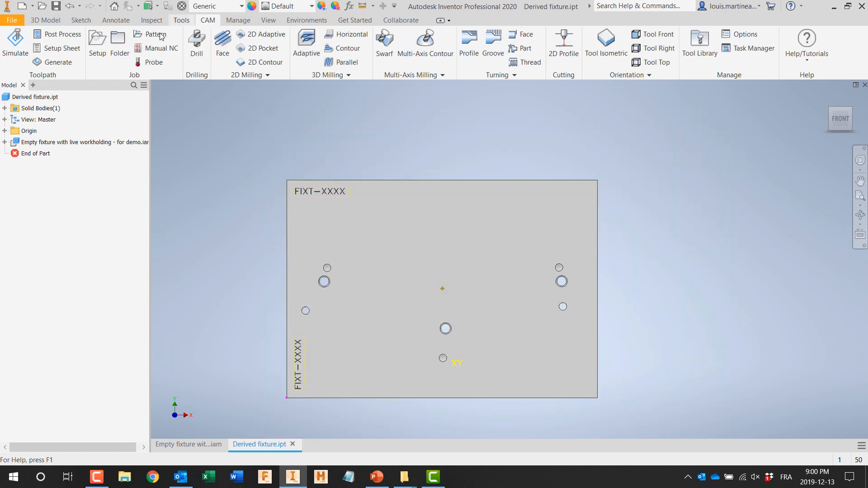
click(104, 57)
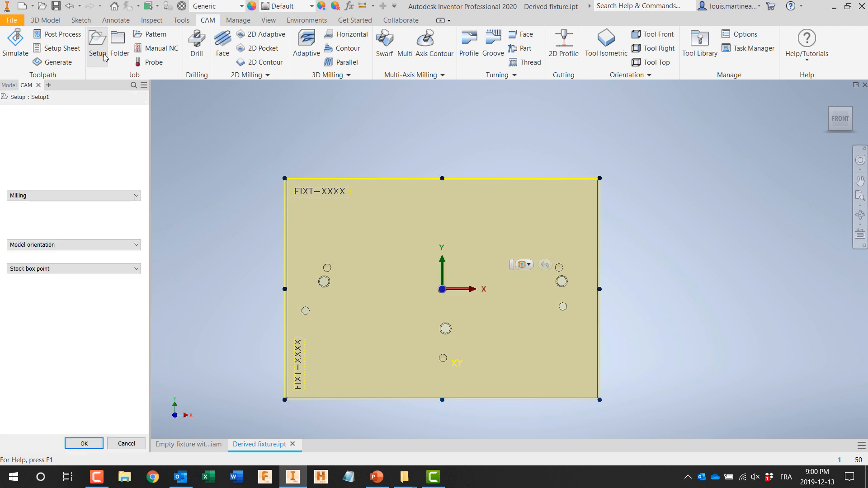
shift+middle_drag(206, 274, 190, 235)
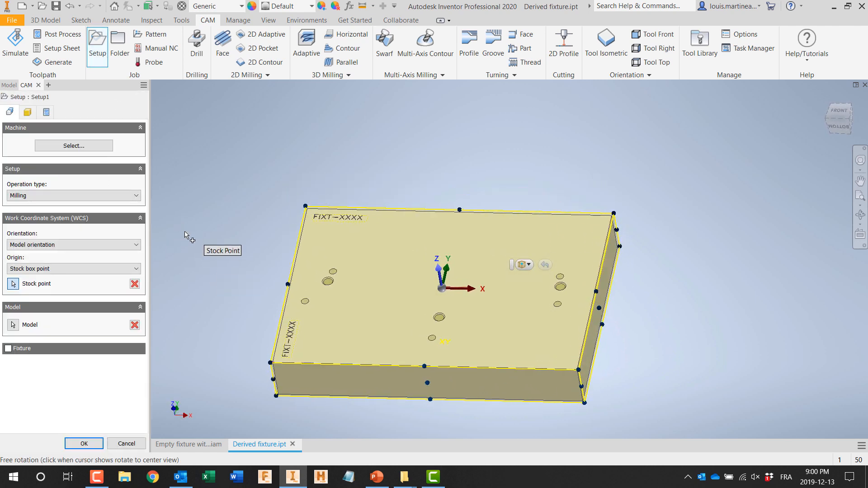
click(46, 112)
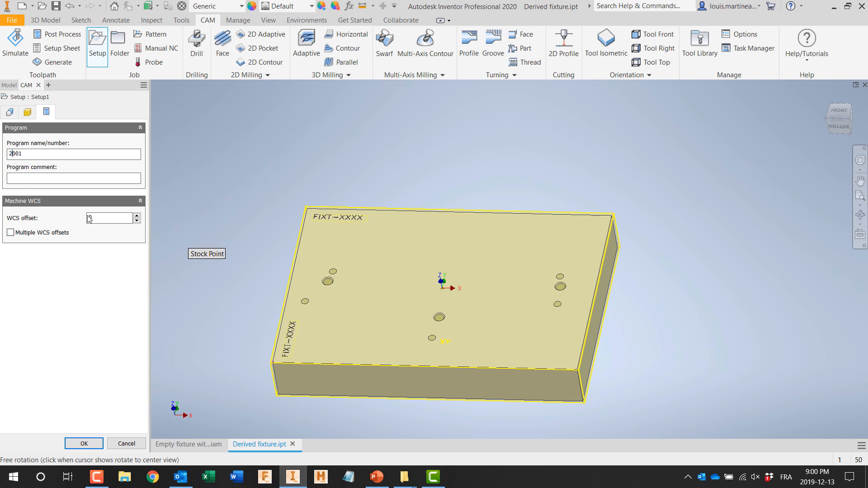
text(Fixture)
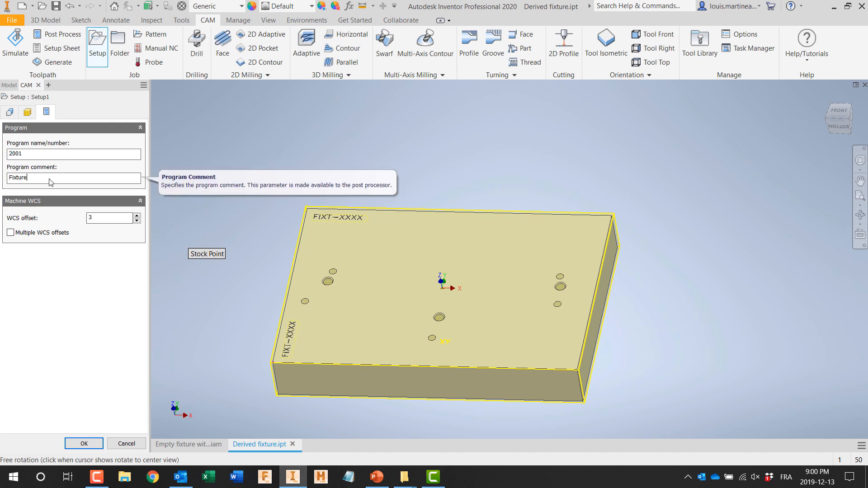
click(83, 442)
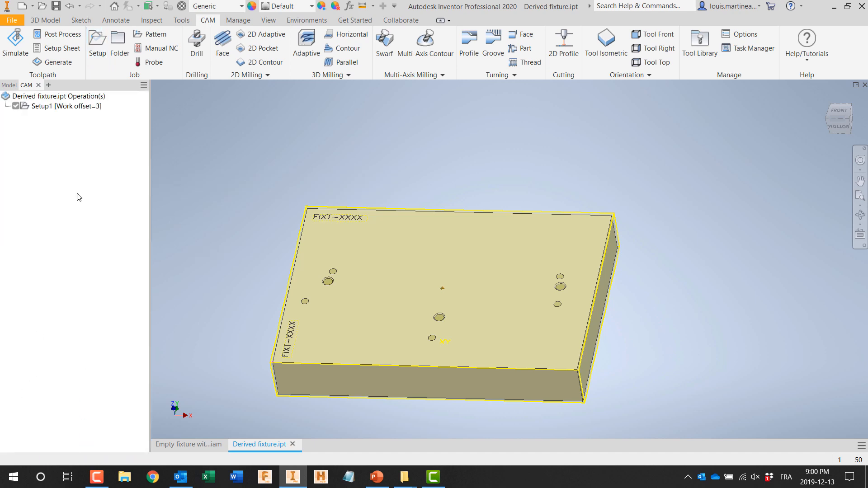
Step: Add all operations from the .250 reamed hole template (aluminum) to Setup1
right_click(42, 106)
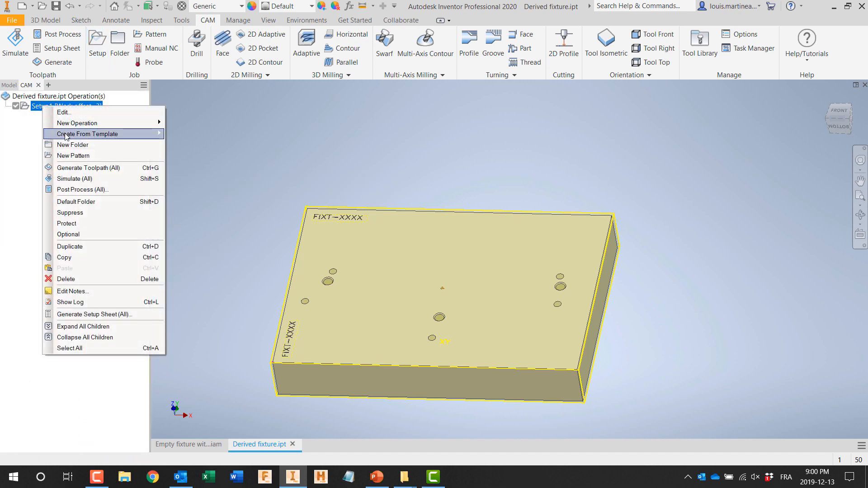
mouse_move(67, 136)
mouse_move(224, 147)
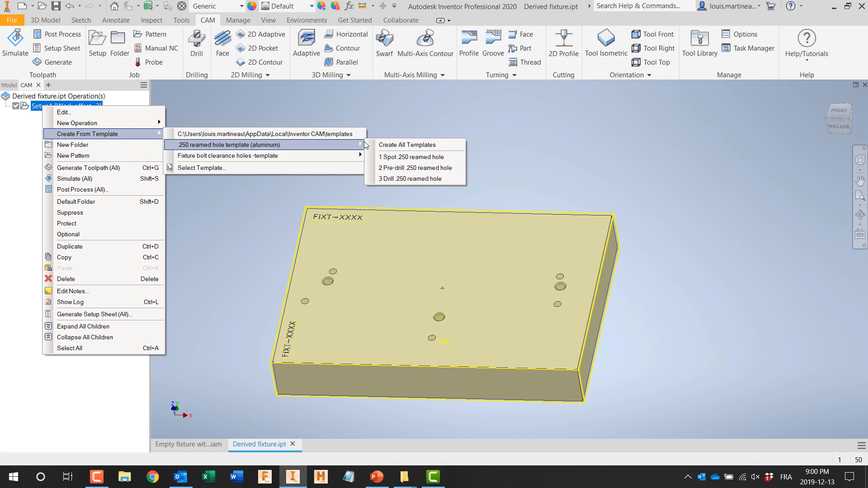
click(393, 144)
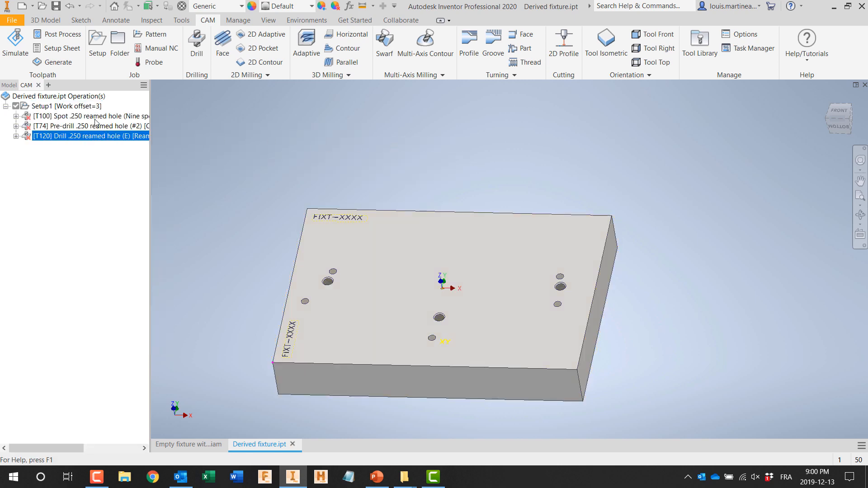
Step: Assign the 0.25 in holes to the Spot .250 reamed hole operation, selecting every hole of the same diameter
click(94, 119)
double_click(94, 118)
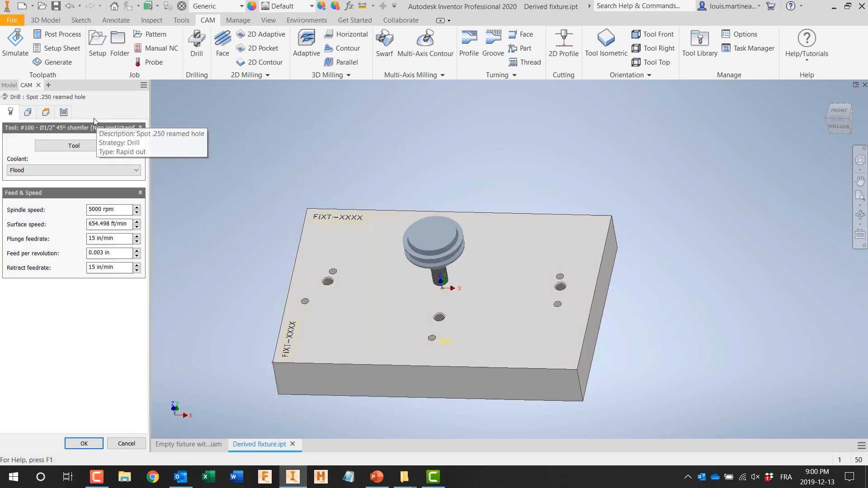
click(28, 113)
click(330, 281)
click(24, 186)
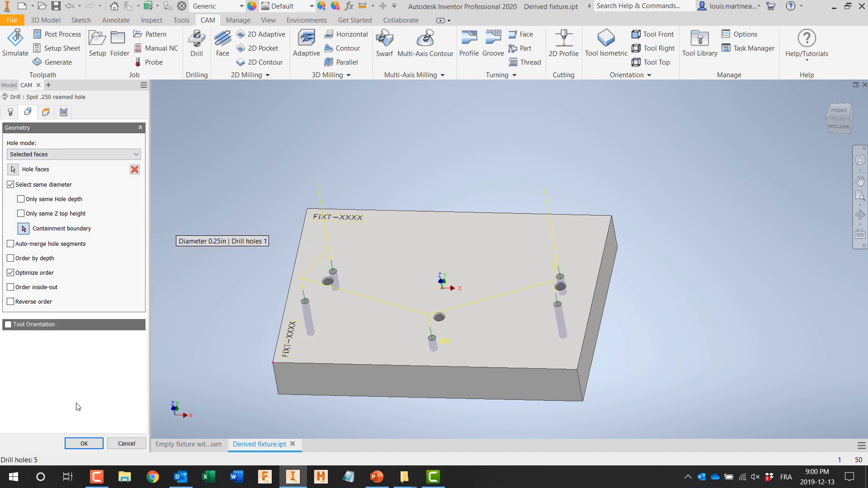
click(89, 446)
Step: Assign the 0.25 in holes to the Pre-drill .250 reamed hole operation, selecting every hole of the same diameter
click(60, 127)
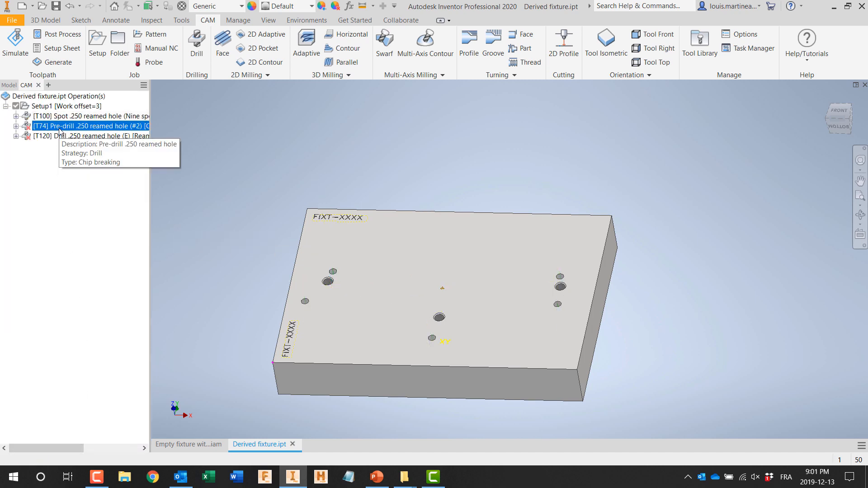
double_click(60, 128)
click(28, 112)
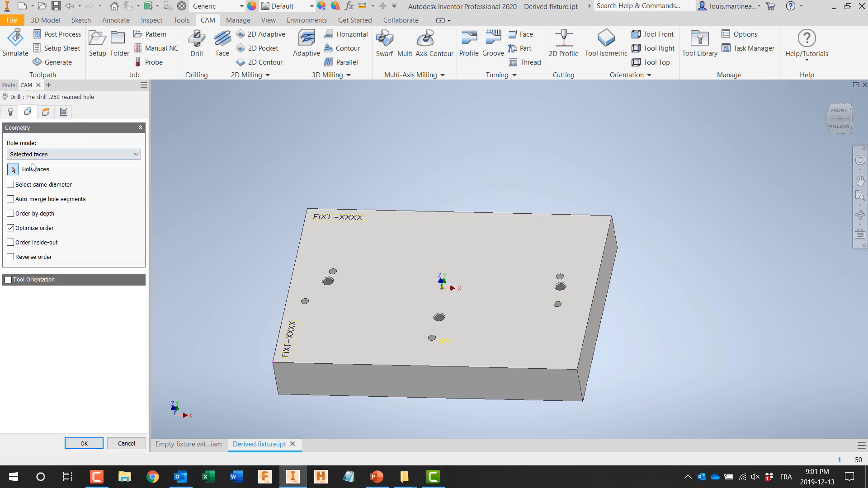
click(334, 272)
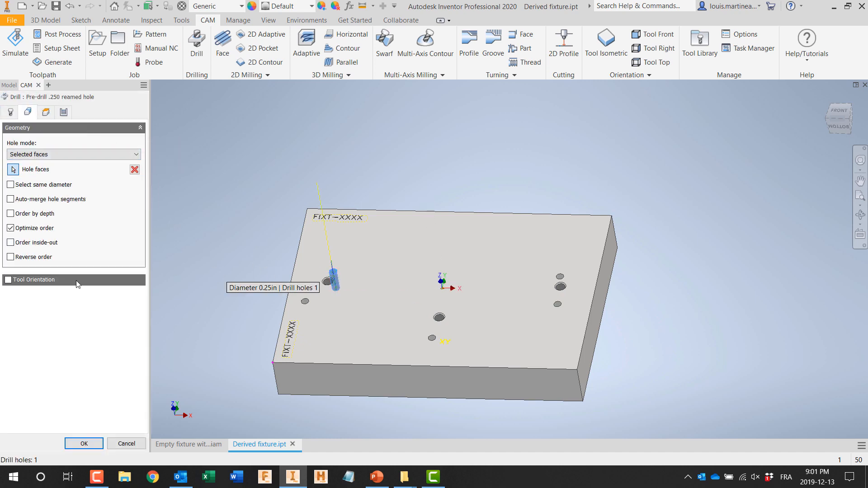
click(11, 184)
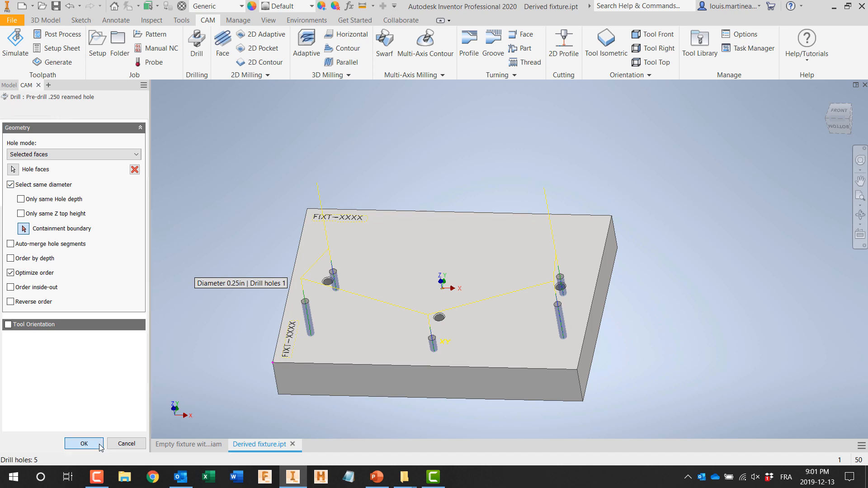
click(99, 445)
Step: Assign the 0.25 in holes to the Drill .250 reamed hole operation, selecting every hole of the same diameter
double_click(77, 136)
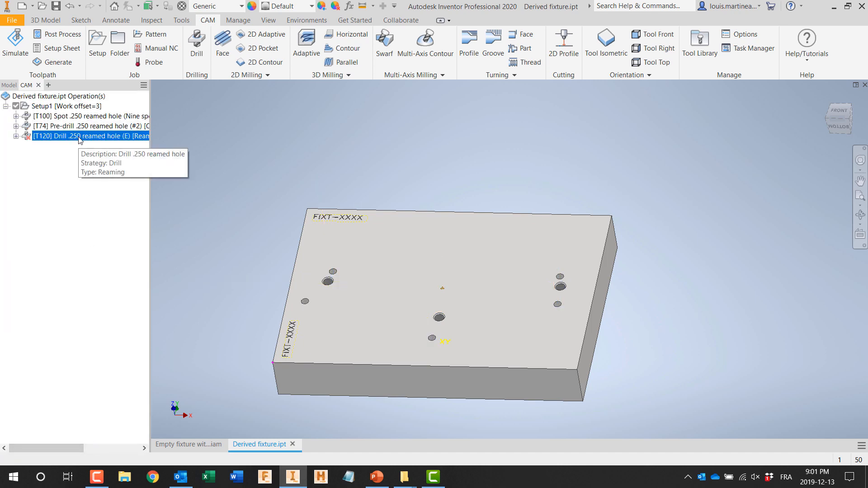
click(28, 113)
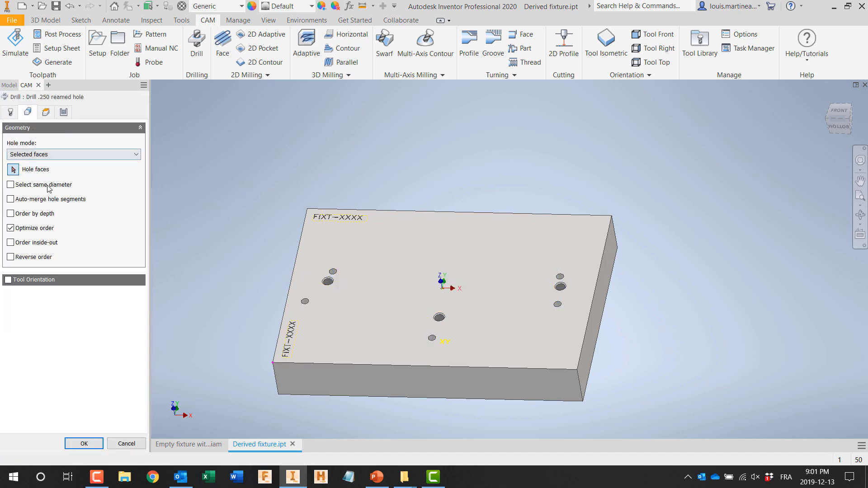
click(327, 282)
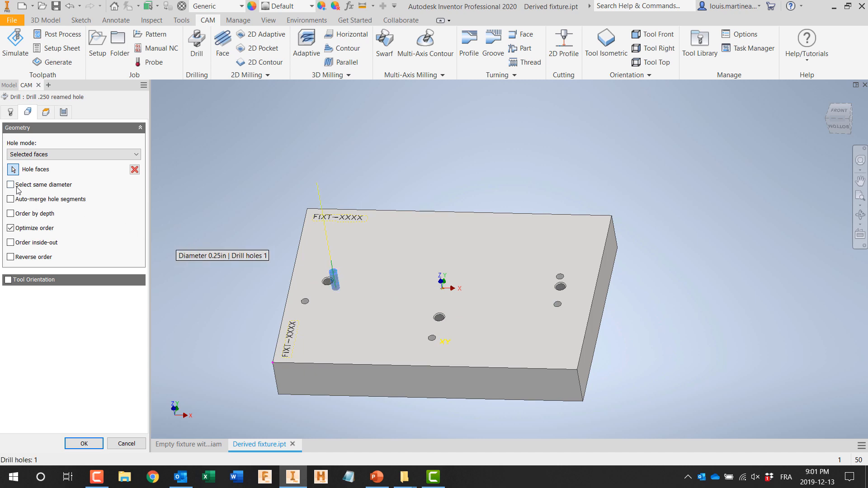
click(11, 185)
click(101, 444)
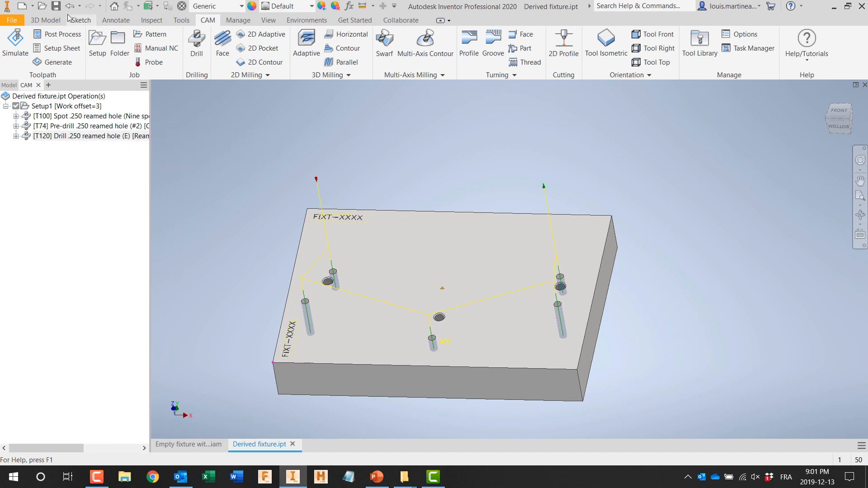
Step: Create a new drawing and place a base view of the derived fixture's long edge with a projected face view above it
click(33, 6)
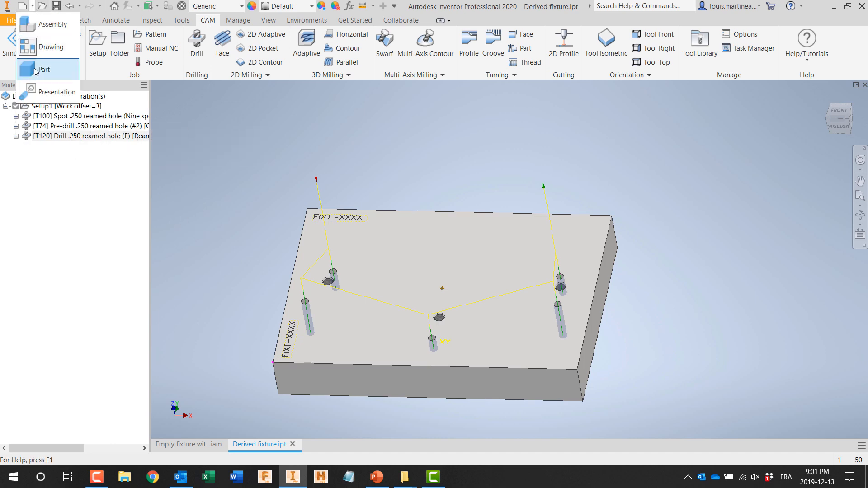
click(47, 43)
click(11, 43)
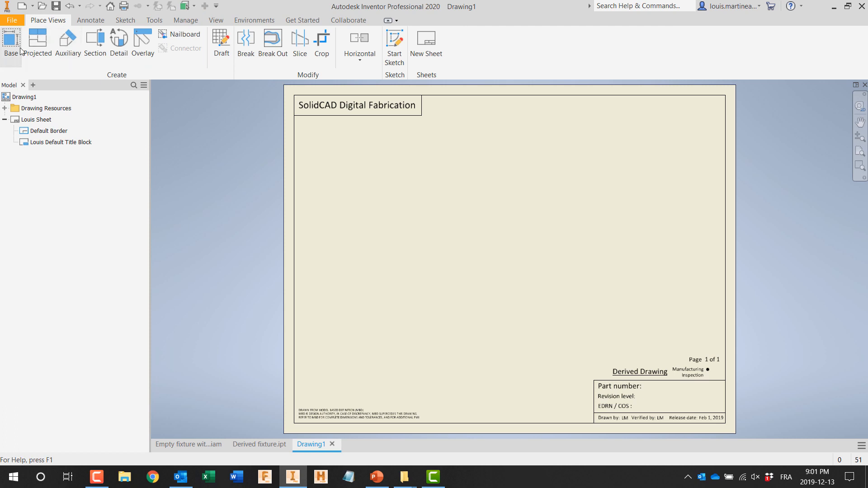
click(595, 208)
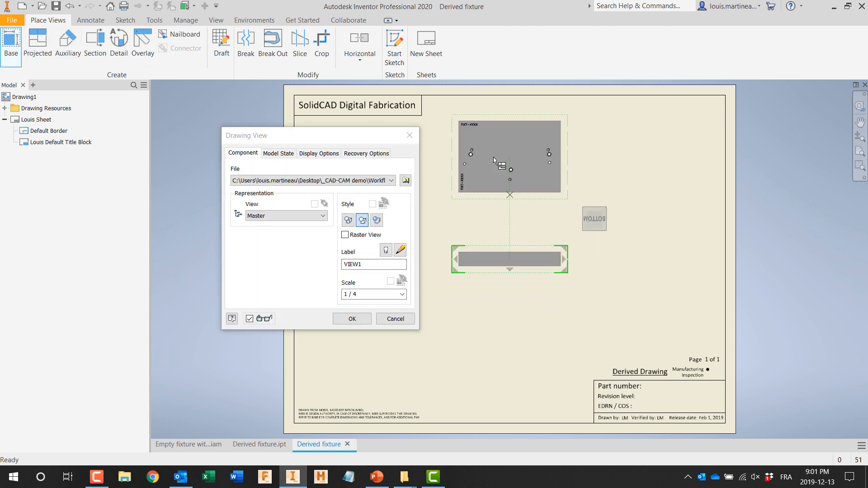
Step: Enlarge the scale of the drawing views and move both views down to fit inside the sheet border
click(367, 294)
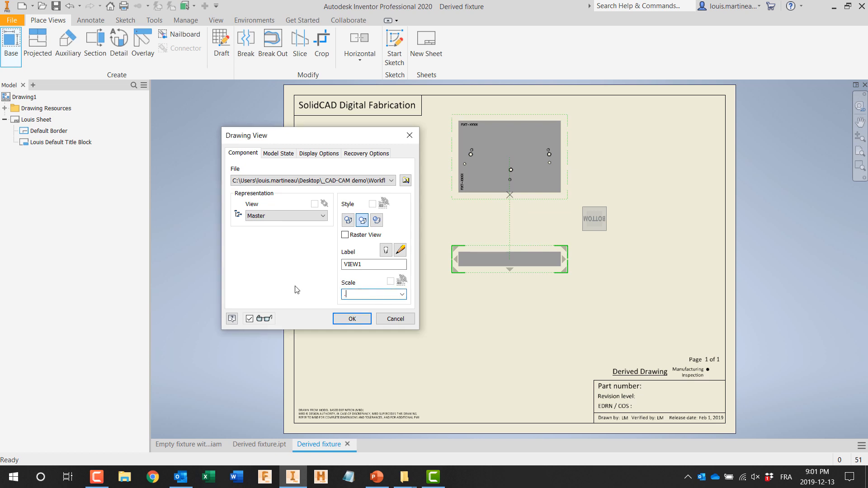
click(350, 319)
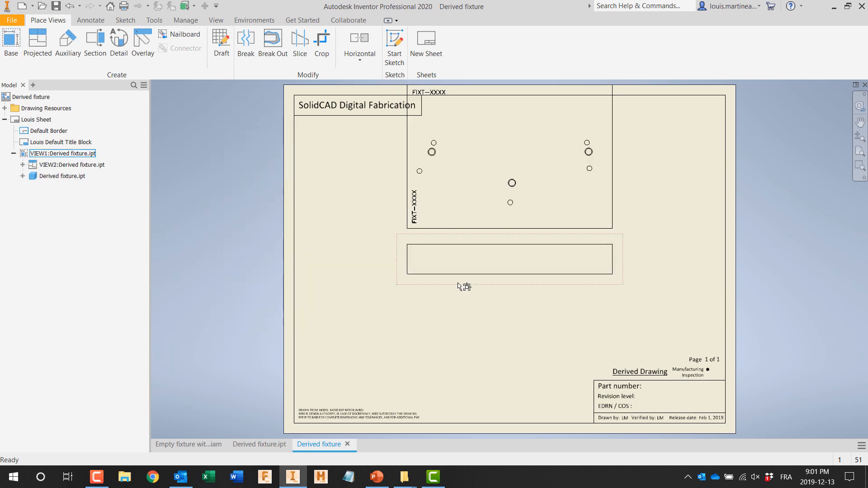
drag(456, 318, 456, 317)
drag(472, 243, 474, 310)
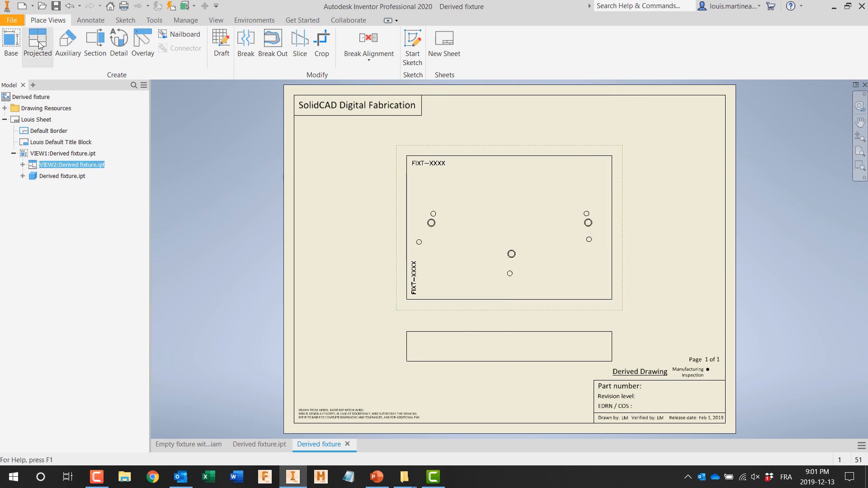
Step: Dimension the plate's thickness in the edge view and give it a symmetric tolerance of 0.001
click(91, 20)
click(18, 47)
click(407, 339)
click(370, 349)
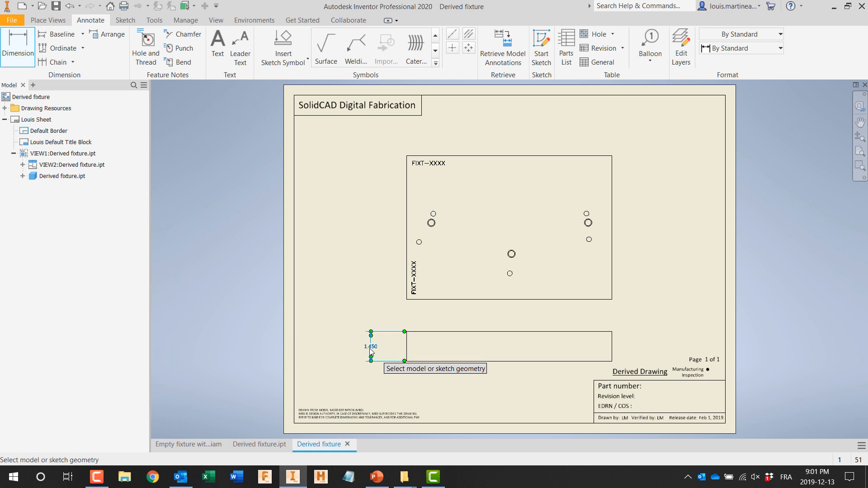
double_click(369, 348)
click(189, 172)
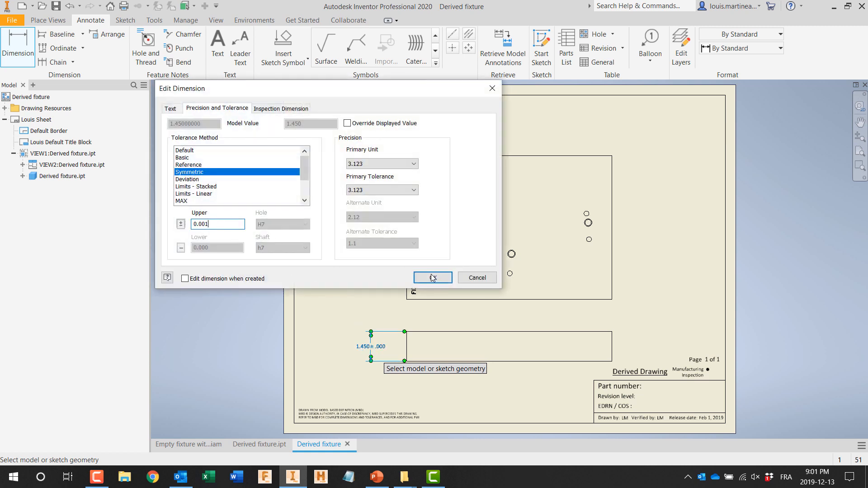
click(429, 276)
Step: Dimension the plate's overall height and width in the face view
click(406, 222)
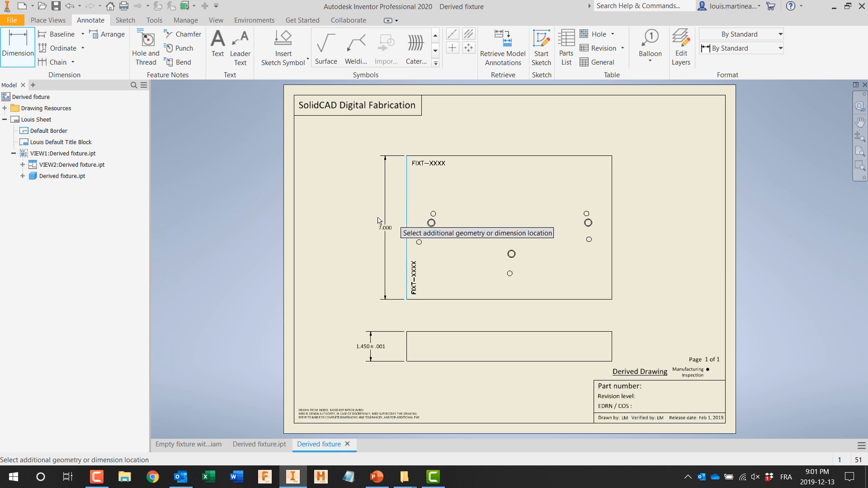
click(376, 226)
click(507, 156)
click(505, 139)
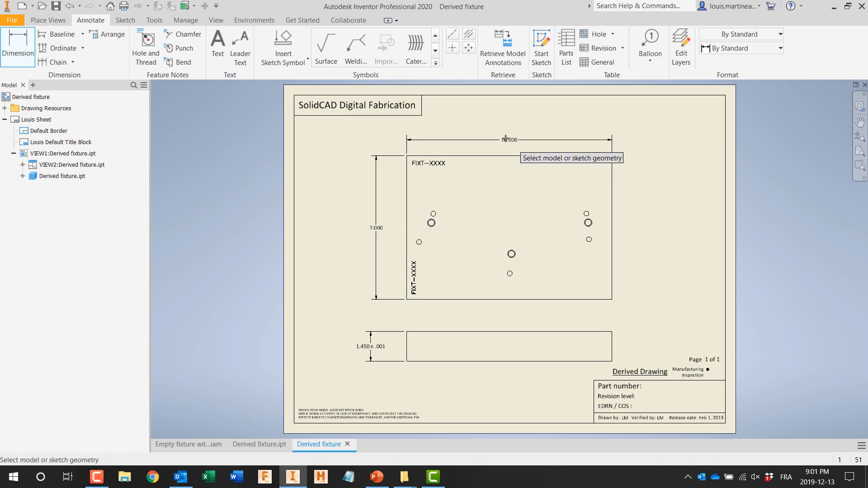
Step: Add hole notes to the right-hand threaded hole, the two small holes beside it and the lower-middle small hole, and save the drawing
click(145, 46)
click(589, 240)
click(652, 283)
click(593, 224)
click(647, 246)
click(590, 215)
click(644, 193)
click(510, 274)
click(590, 314)
click(57, 8)
click(669, 416)
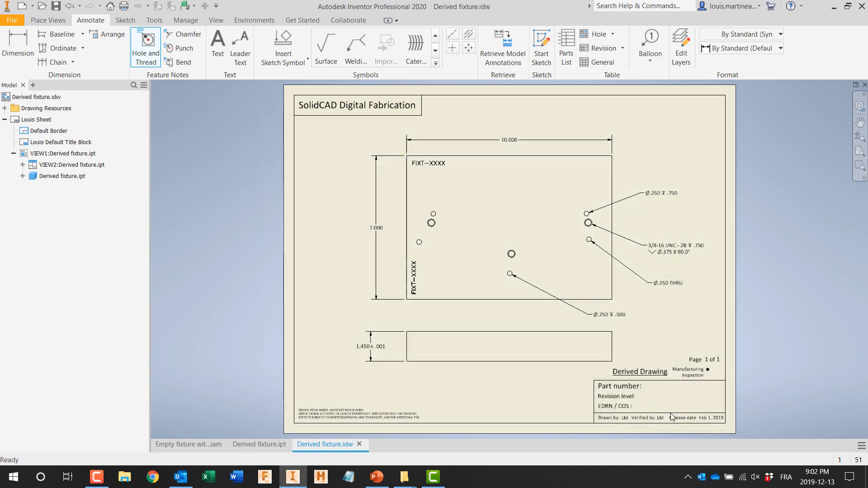
Step: In the fixture assembly, place one blue live bolt-hole component near each of the plate's four corners
click(207, 448)
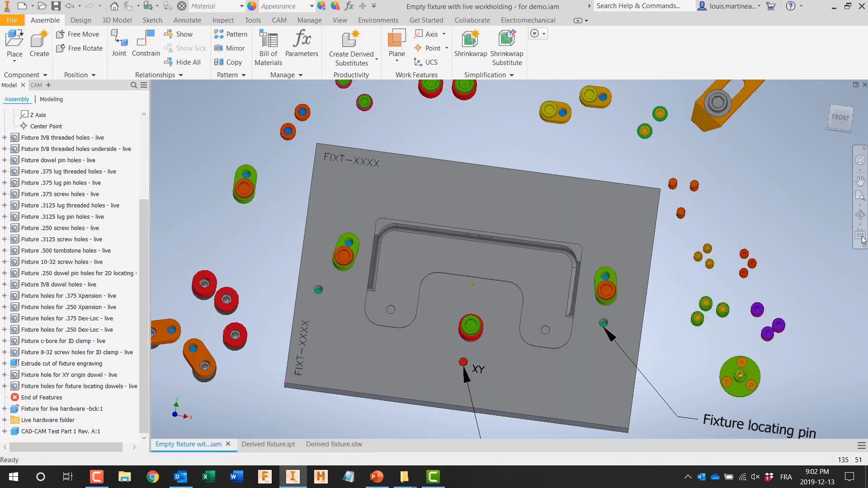
click(550, 389)
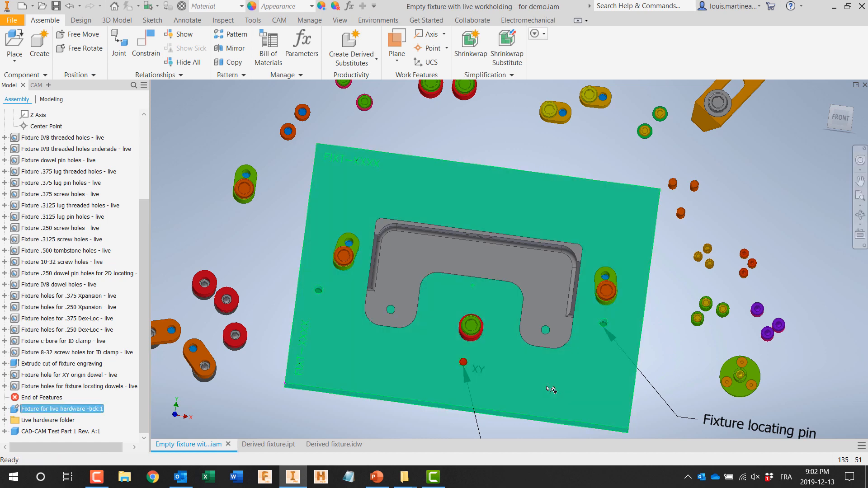
click(860, 234)
click(543, 393)
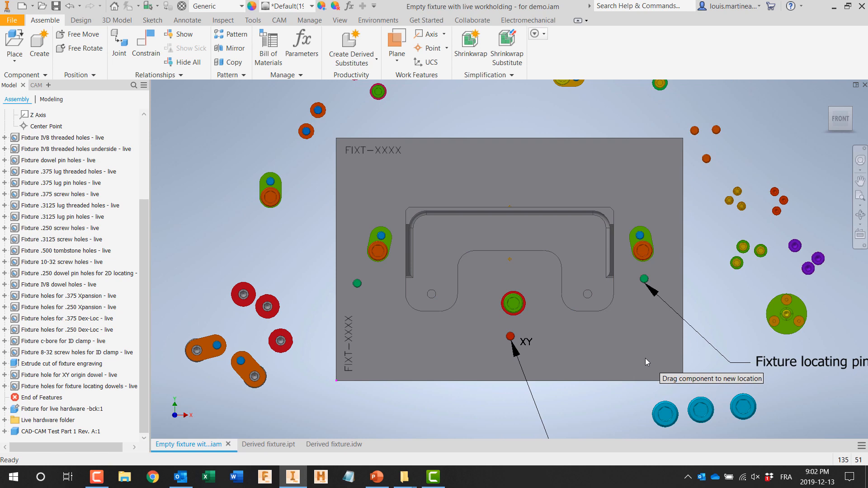
drag(665, 413, 651, 355)
drag(624, 230, 648, 163)
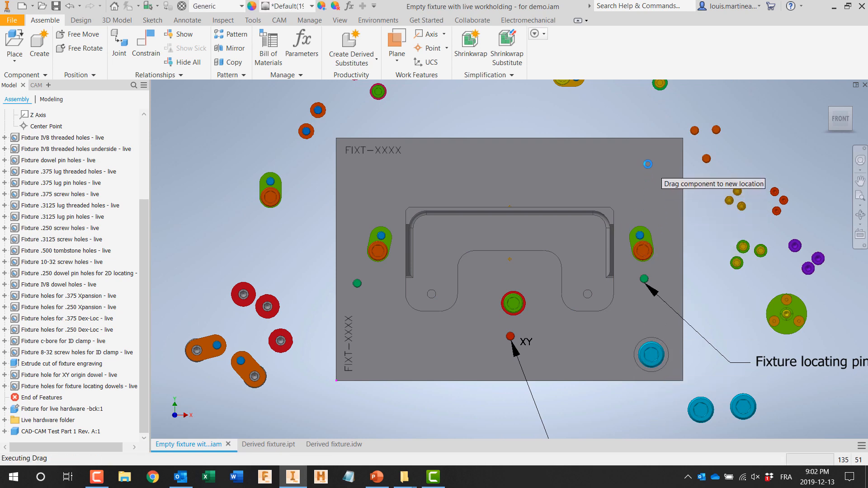
drag(700, 409, 648, 155)
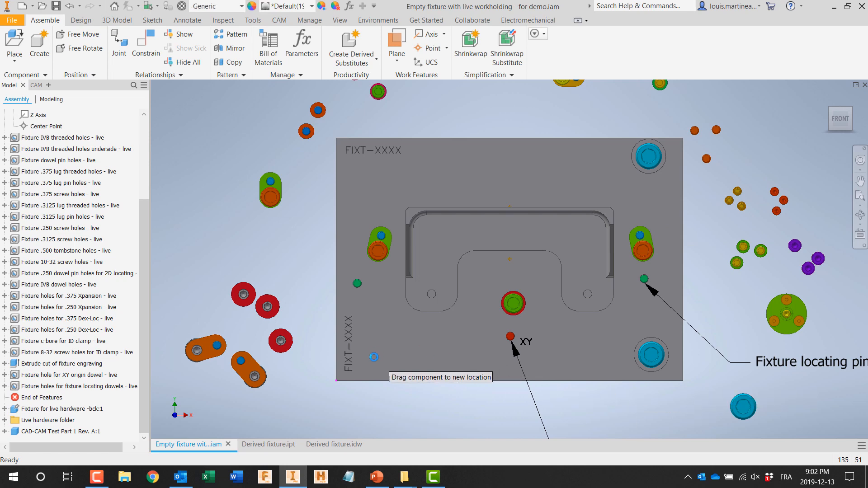
drag(374, 357, 369, 351)
drag(430, 252, 363, 172)
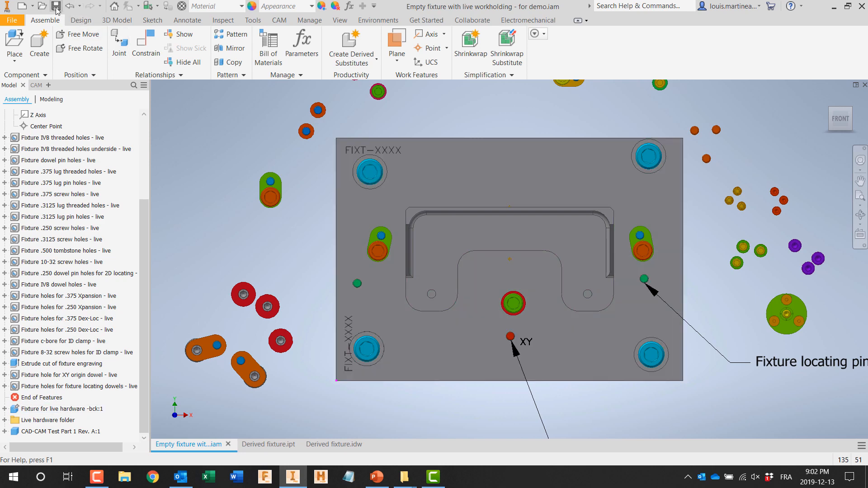
Step: Update the derived fixture part so it picks up the four new corner holes from the assembly
click(266, 445)
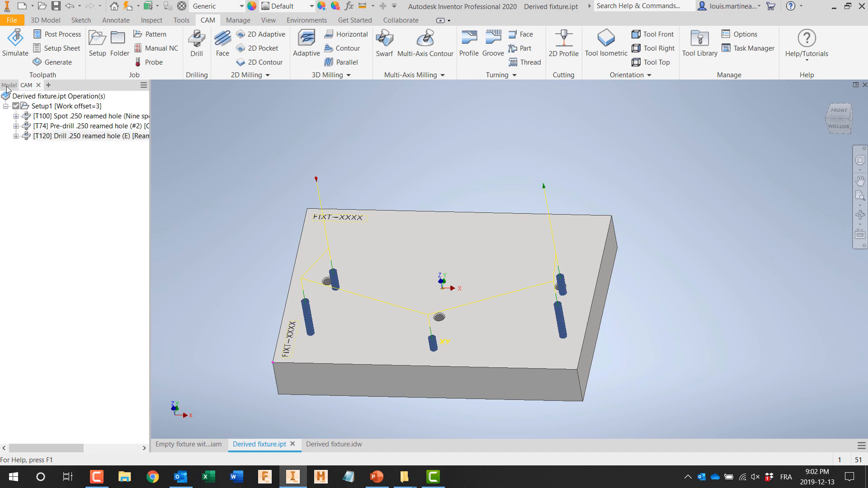
click(128, 7)
shift+middle_drag(185, 179, 205, 204)
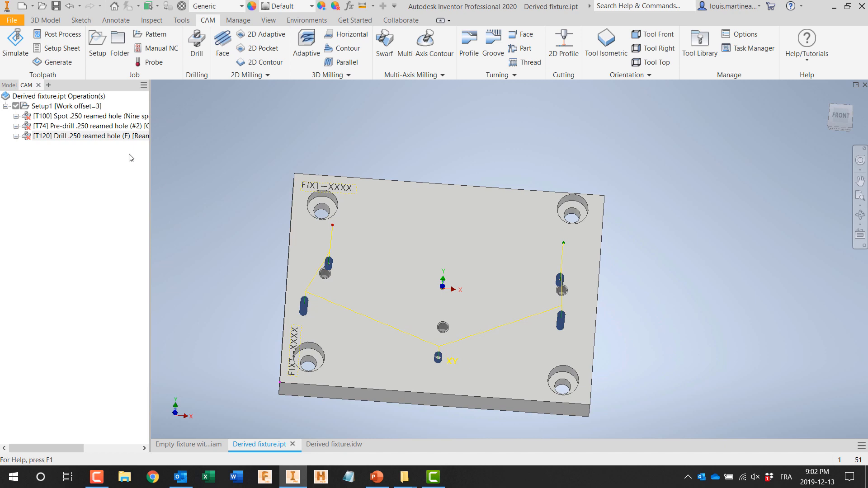
Step: Add all operations of the Fixture bolt clearance holes template to Setup1
right_click(50, 107)
mouse_move(73, 138)
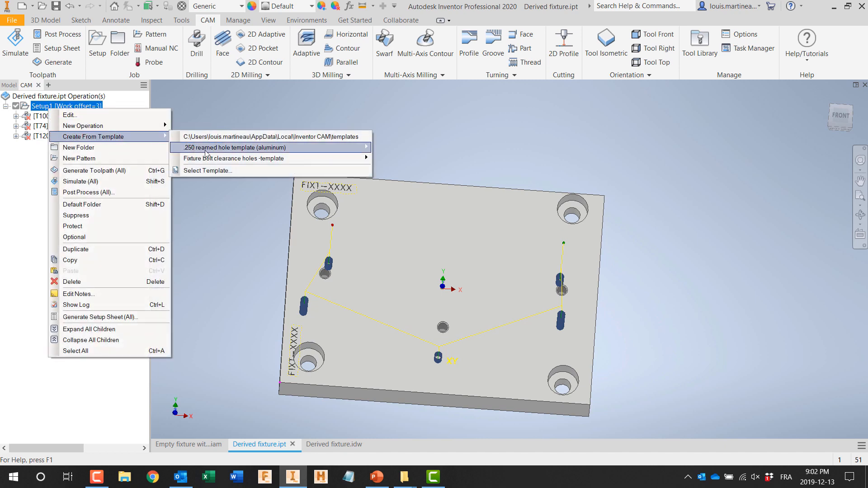
mouse_move(208, 159)
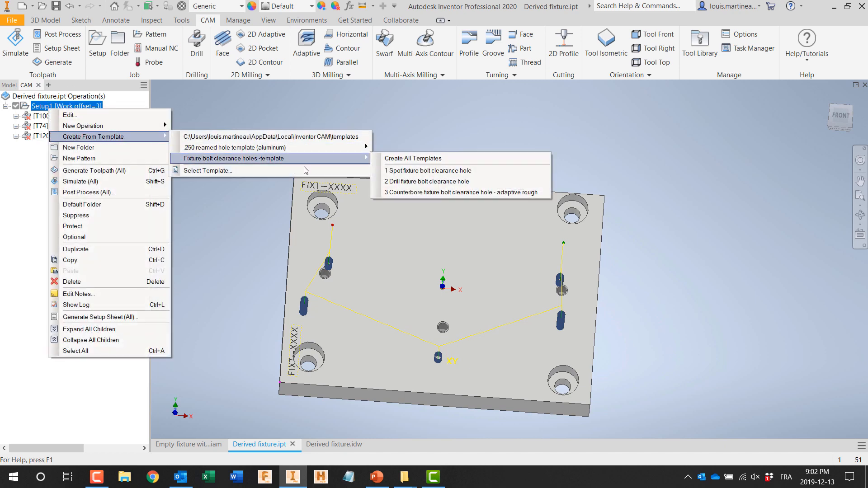
click(420, 158)
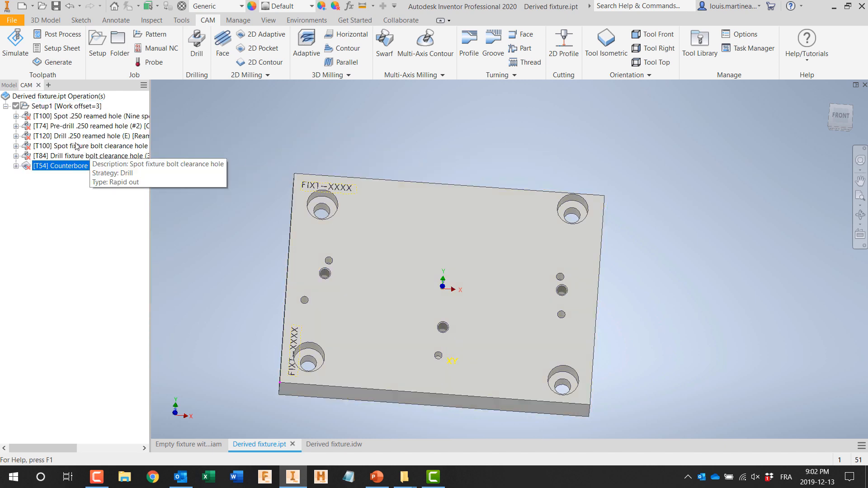
Step: Assign the 1 in corner counterbores to the Spot fixture bolt clearance hole operation, selecting every hole of the same diameter
double_click(58, 145)
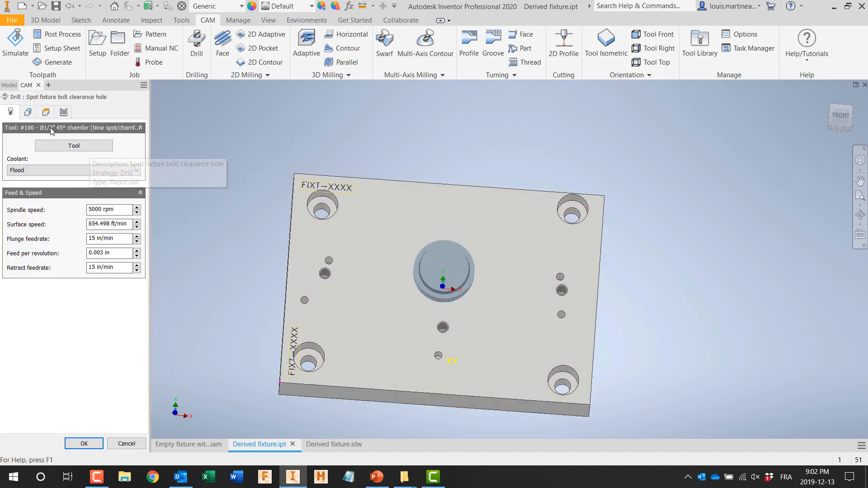
click(28, 112)
click(311, 194)
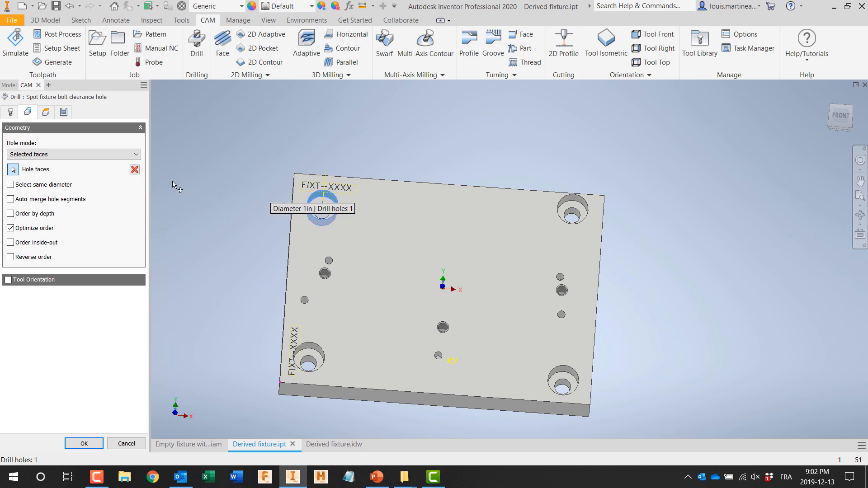
click(11, 185)
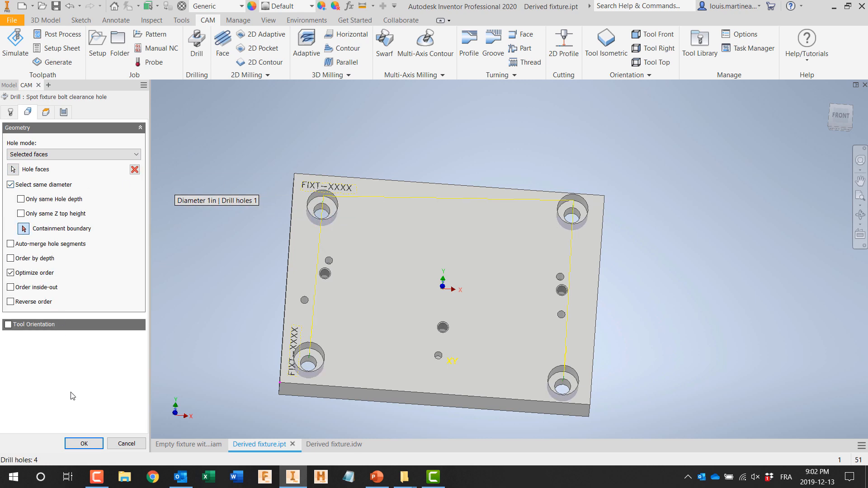
click(74, 443)
Step: Assign the corner bolt holes to the Drill fixture bolt clearance hole operation, selecting every hole of the same diameter
click(76, 156)
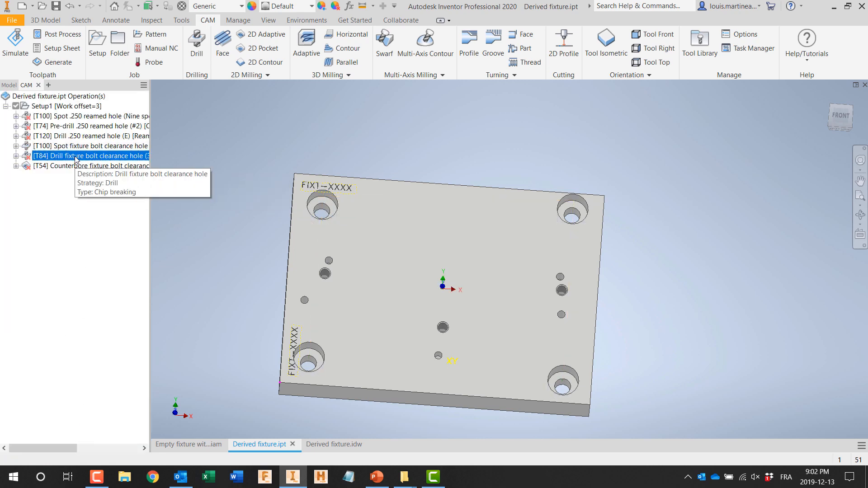
double_click(75, 157)
click(34, 111)
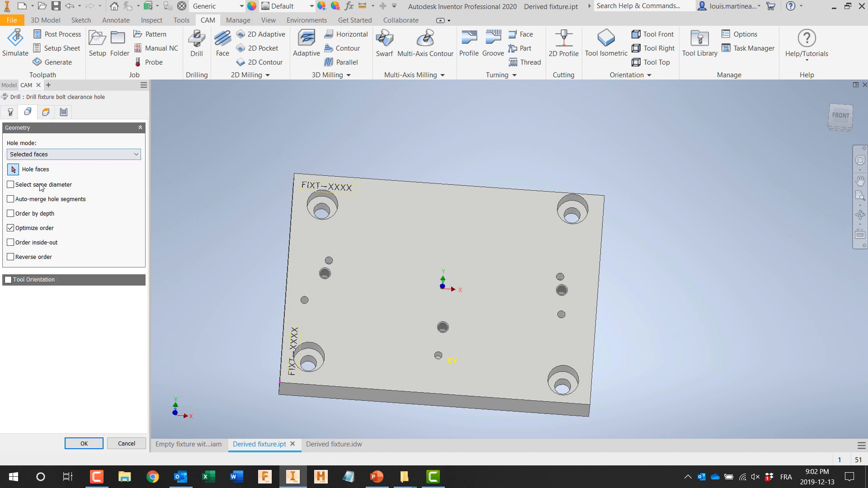
click(322, 208)
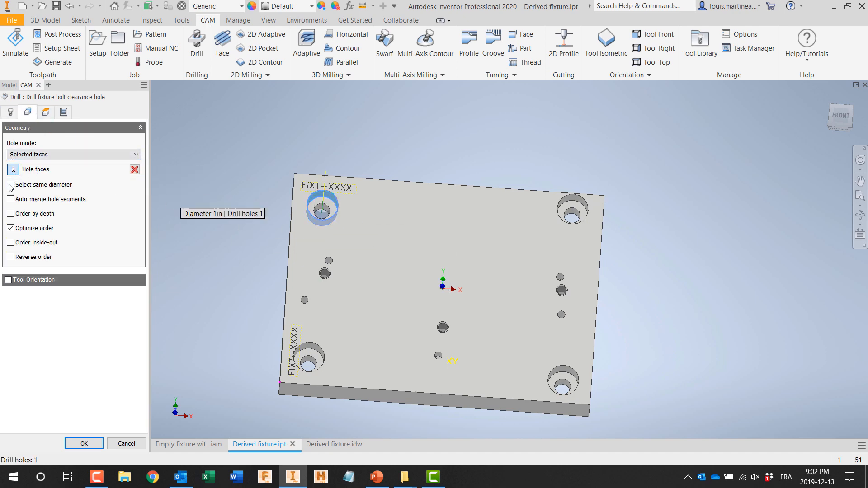
click(10, 185)
click(81, 443)
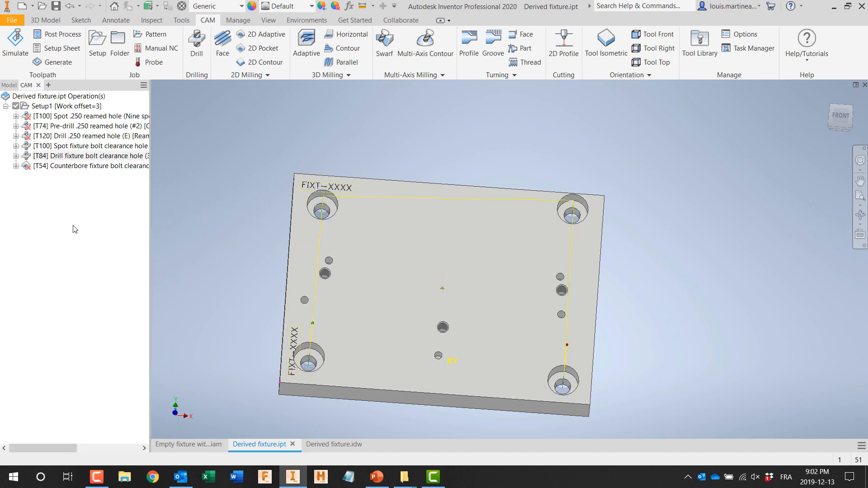
Step: Select the four corner counterbore pockets as the geometry of the Counterbore fixture bolt clearance hole operation
click(68, 165)
double_click(68, 165)
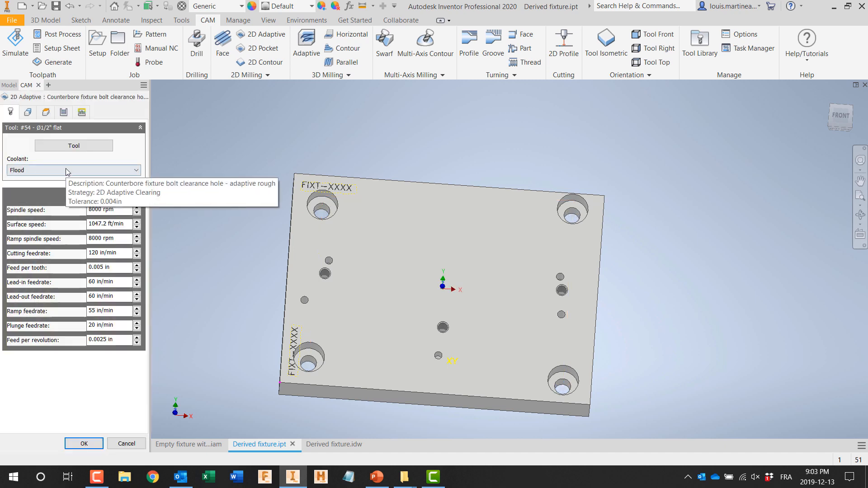
click(28, 112)
click(318, 204)
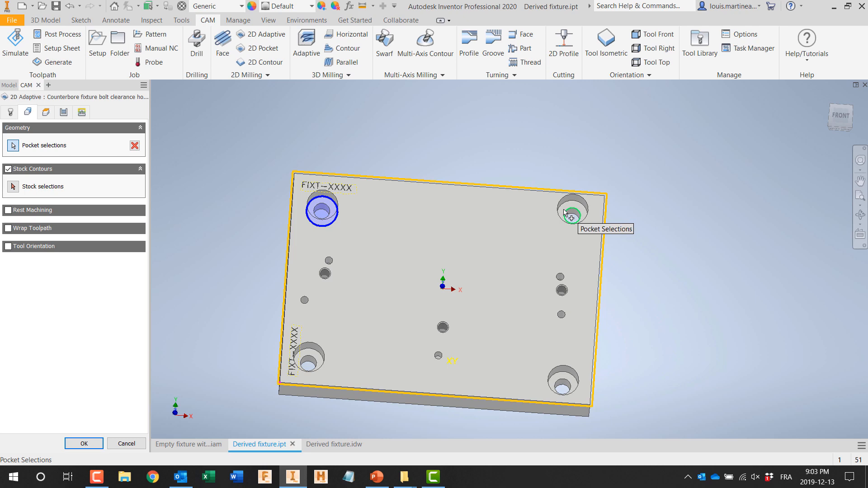
click(582, 210)
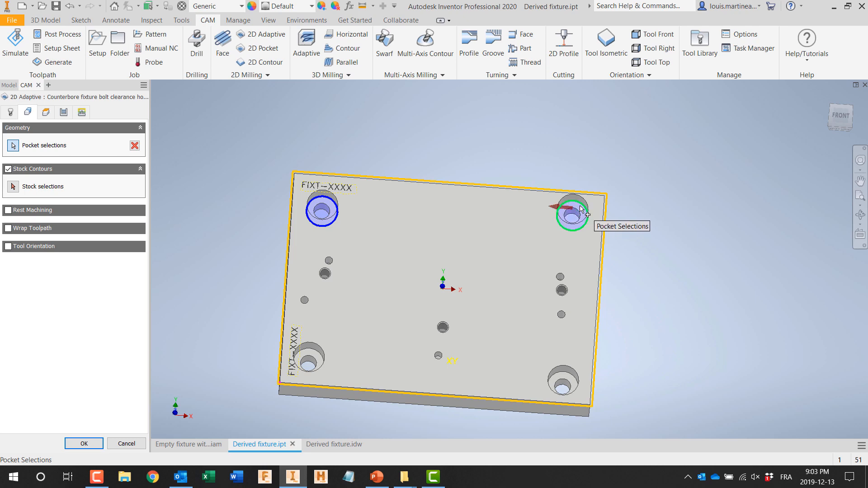
click(566, 377)
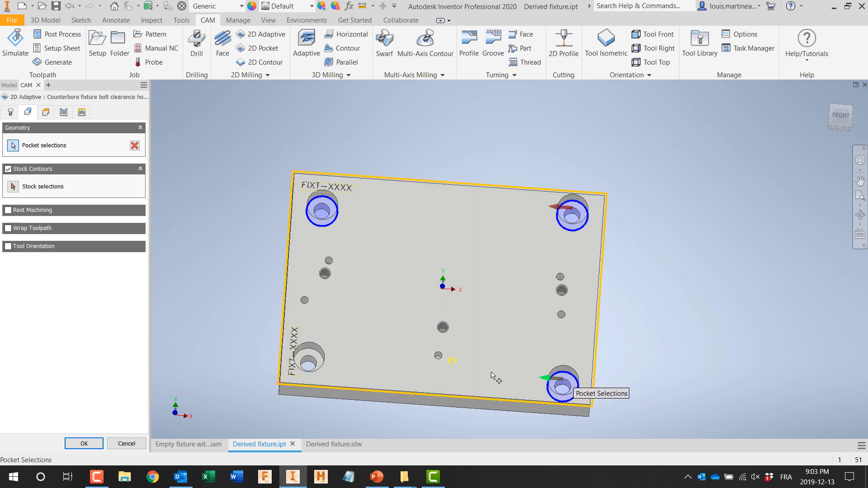
click(308, 360)
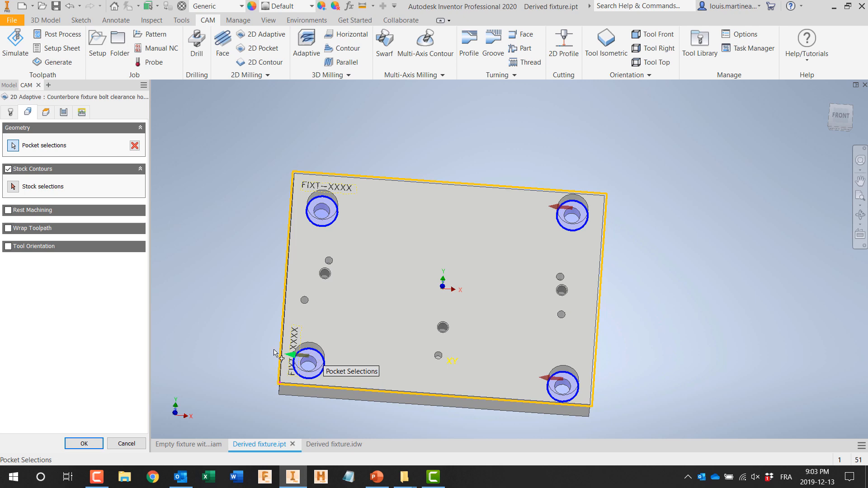
Step: Set the counterbore operation's ramp type to Plunge and accept the operation
click(88, 116)
click(40, 392)
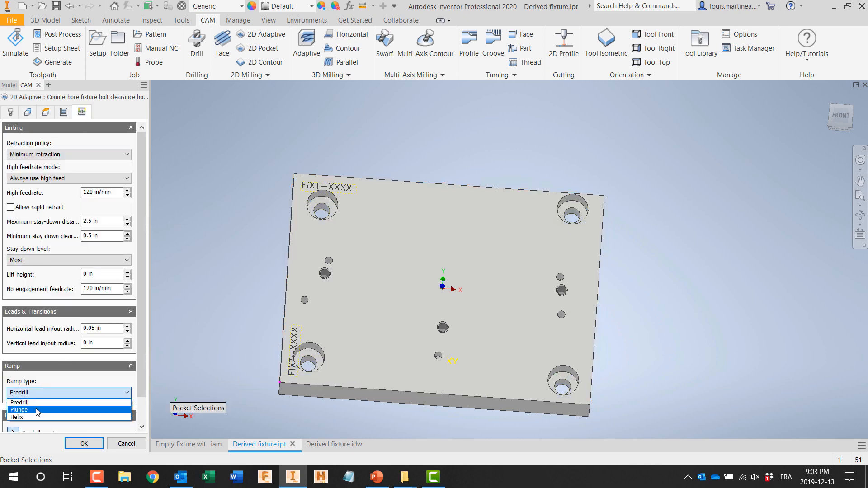
click(38, 412)
click(84, 444)
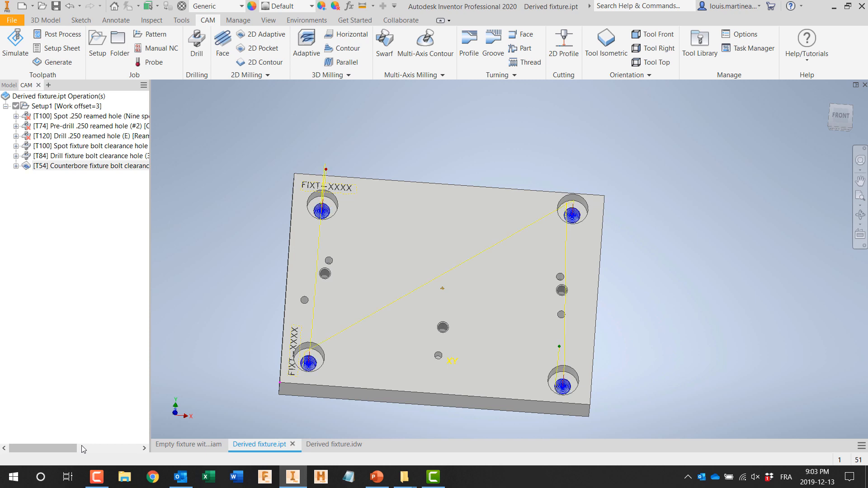
Step: Regenerate all toolpaths in Setup1 and check the spot and pre-drill toolpaths of the .250 reamed holes
scroll(296, 366, down, 3)
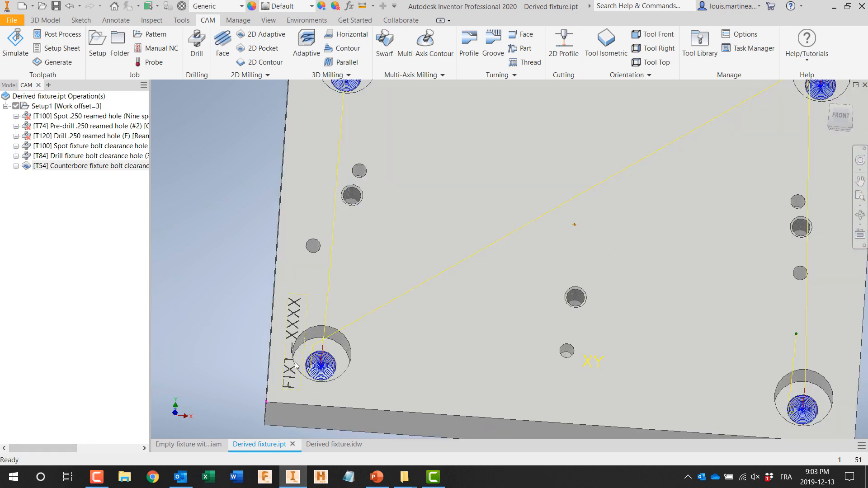
scroll(294, 360, up, 3)
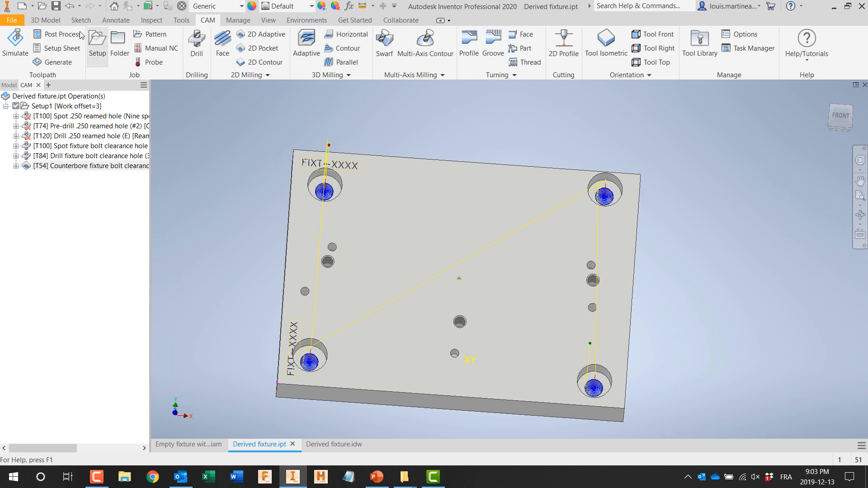
right_click(59, 106)
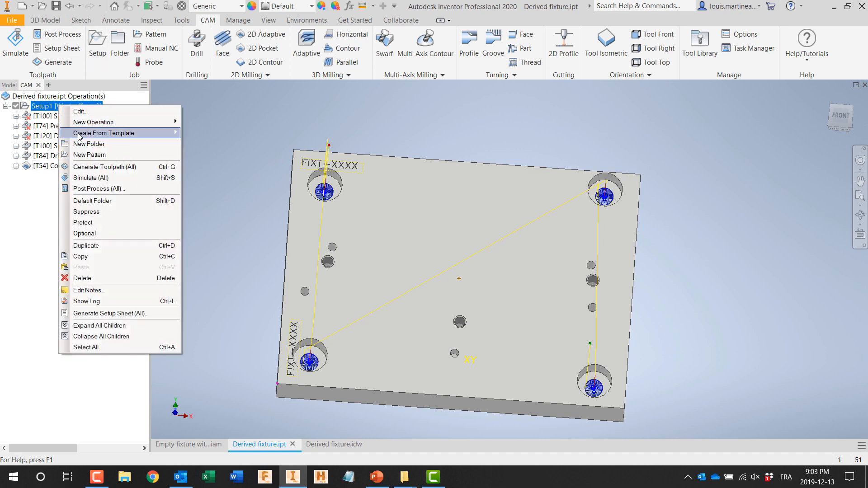
click(83, 169)
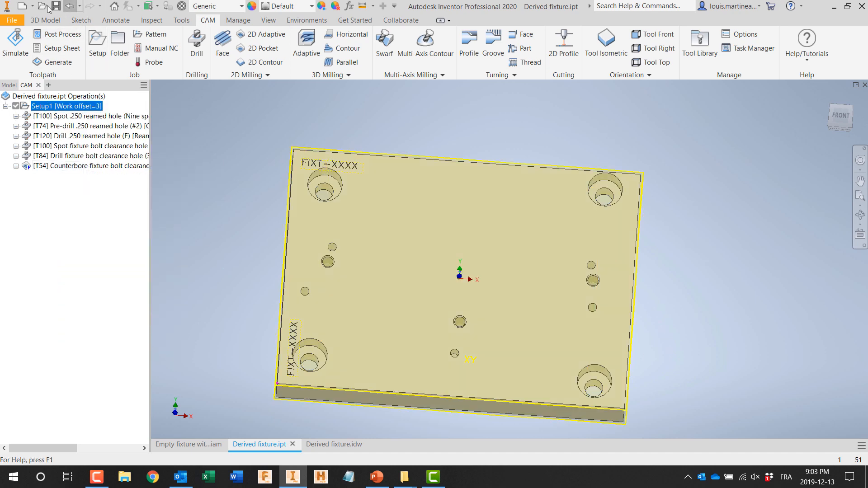
click(65, 118)
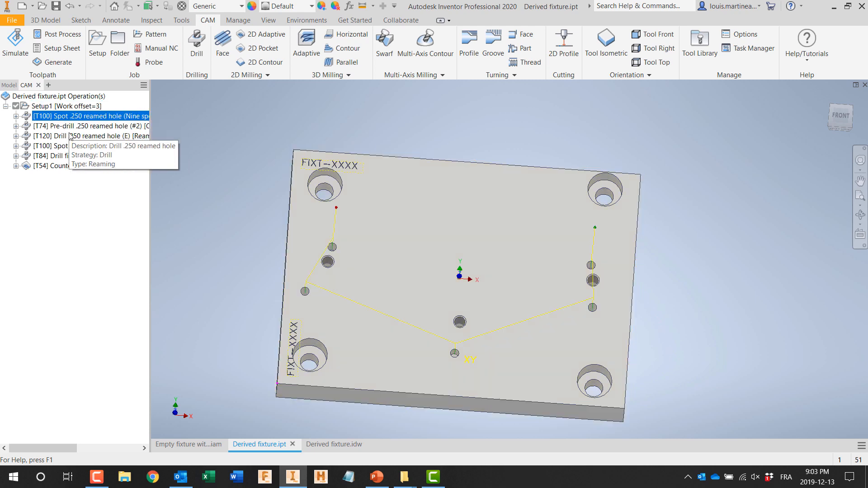
click(68, 122)
Step: Save the derived fixture part and switch to the Derived fixture.idw drawing to review its updated views
click(59, 5)
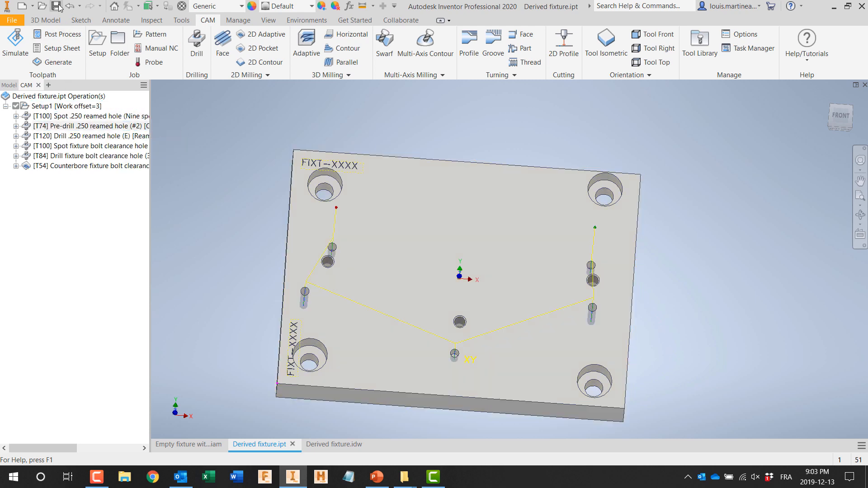
click(337, 443)
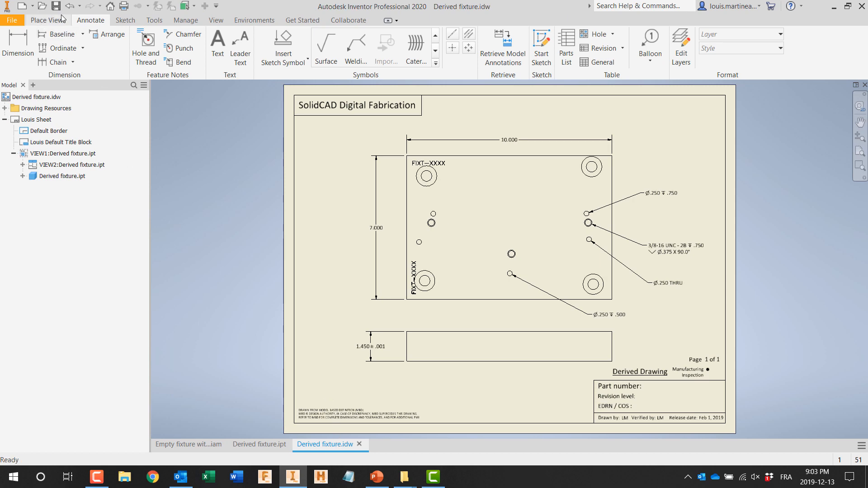
Step: Return to the empty fixture assembly with live workholding and create a new part file
click(197, 445)
shift+middle_drag(311, 321, 295, 303)
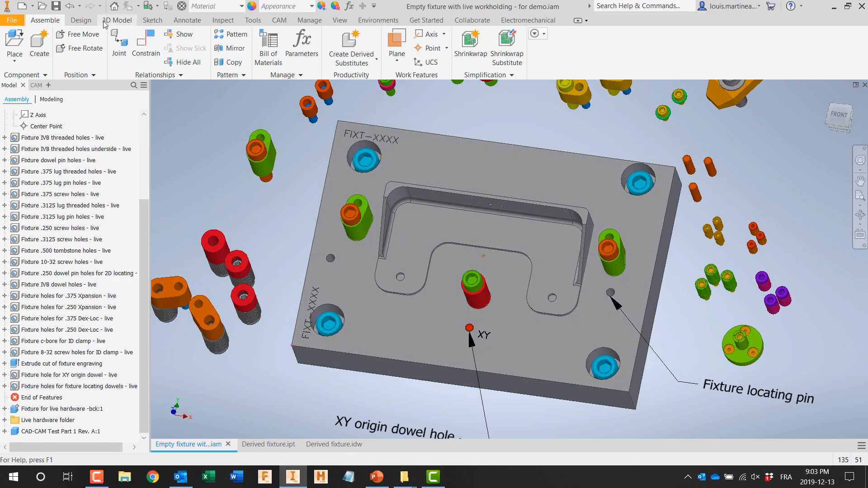
click(33, 6)
click(41, 67)
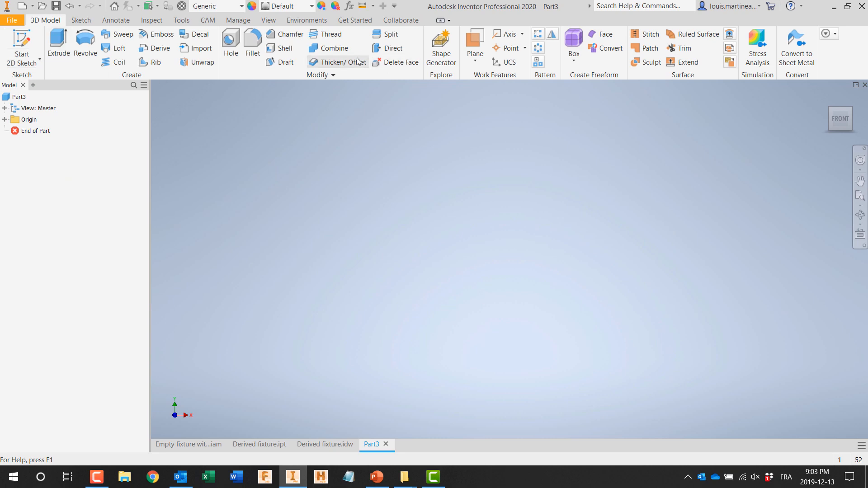
Step: Start deriving the assembly Empty fixture with live workholding - for demo.iam into the new part and bring up its list of bodies
click(244, 20)
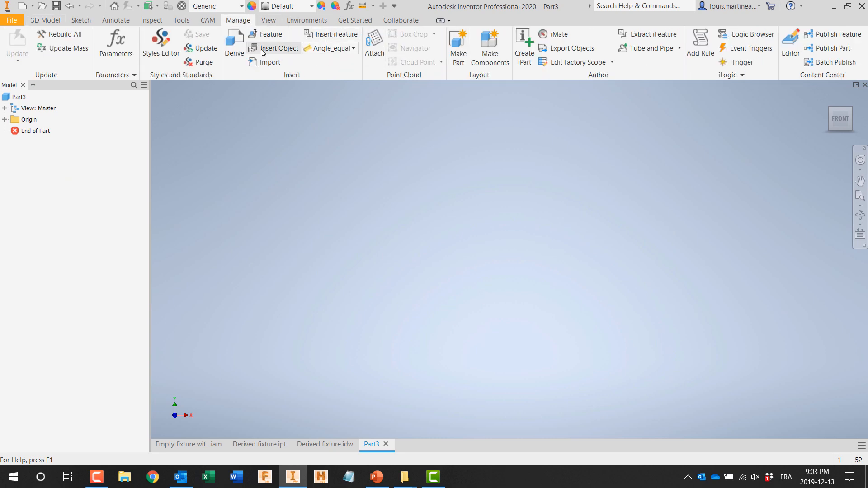
click(234, 46)
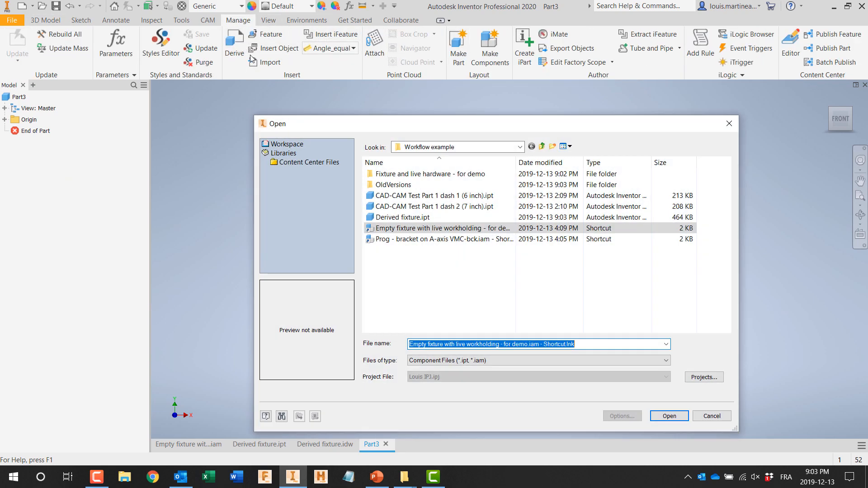
double_click(410, 227)
click(277, 115)
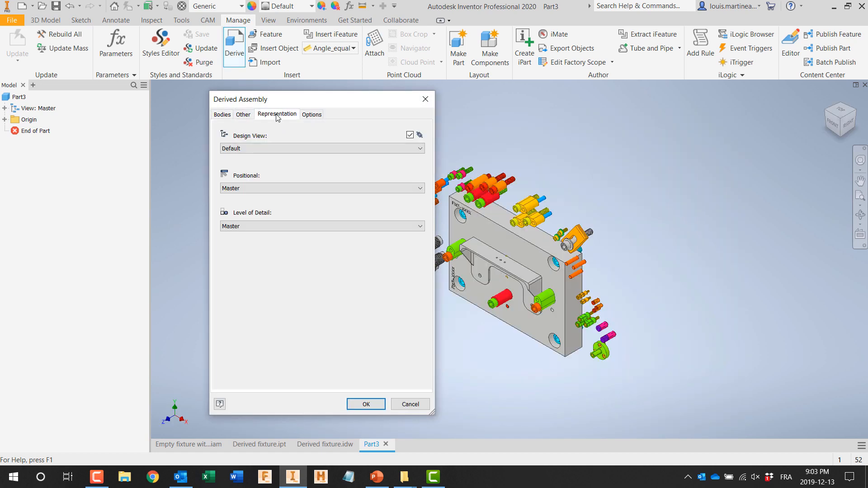
click(222, 114)
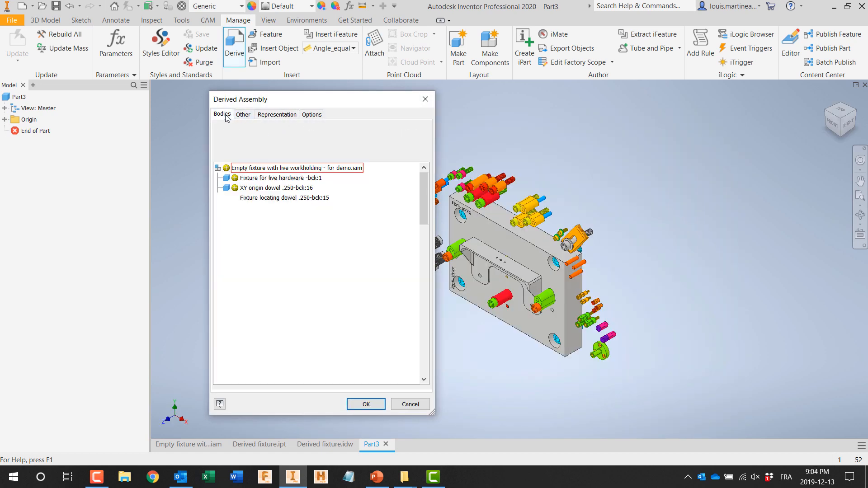
Step: Exclude every component from Fixture for live hardware through Washer .375 I.D. from the derive, leaving only CAD-CAM Test Part 1 included
click(276, 177)
scroll(299, 277, down, 20)
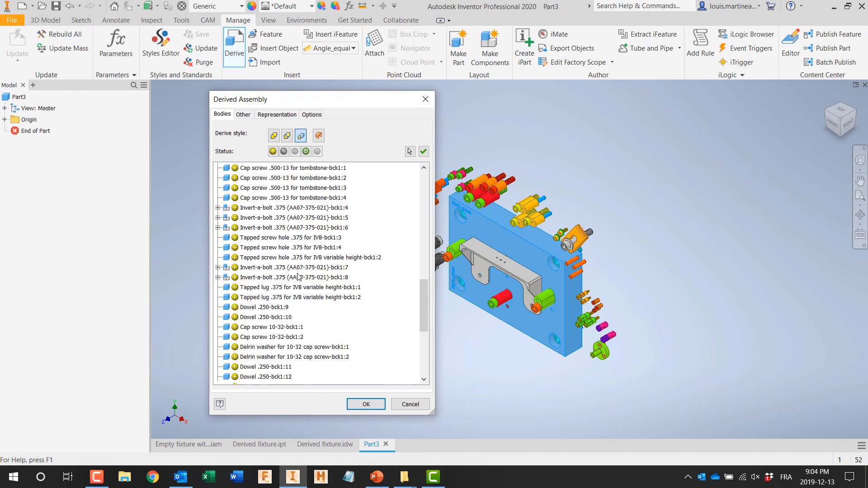
shift+click(265, 368)
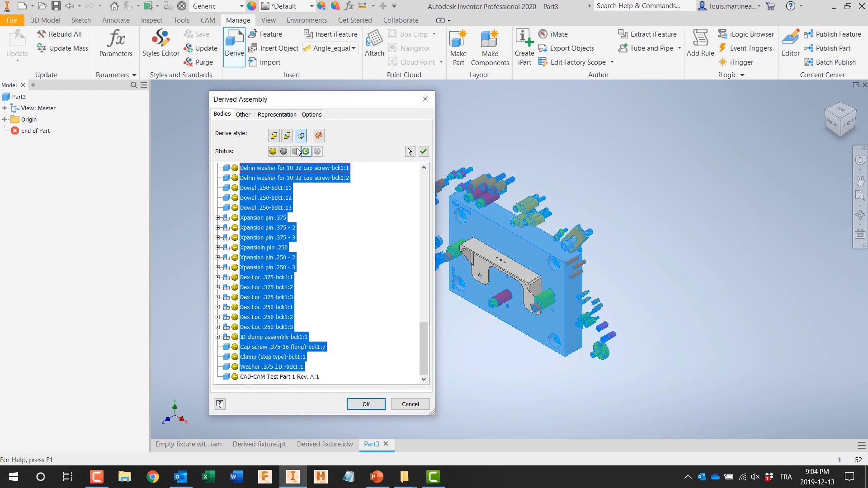
click(284, 151)
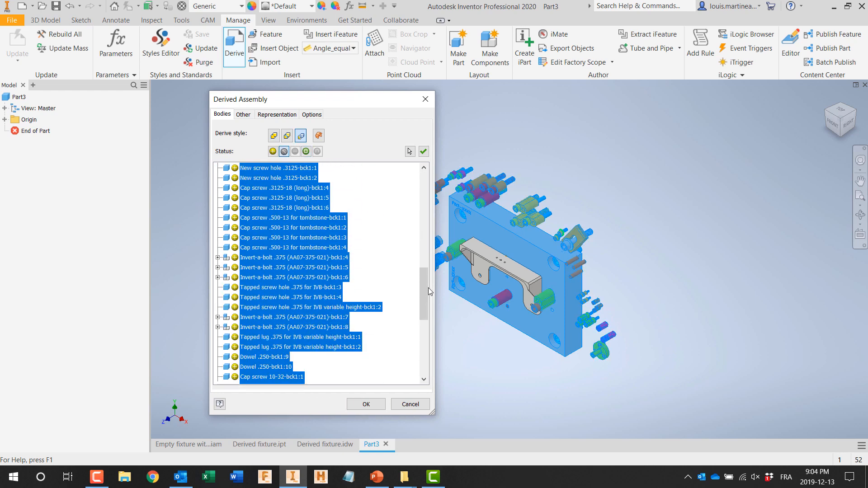
drag(426, 335, 425, 186)
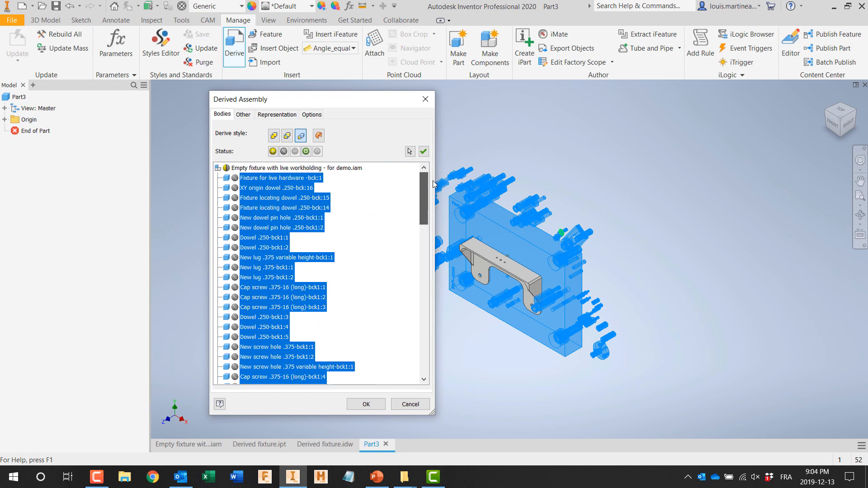
Step: Include both New lug .375 components and New screw hole .375-bck1:1 in the derive, then accept it
click(356, 243)
click(267, 267)
shift+click(267, 277)
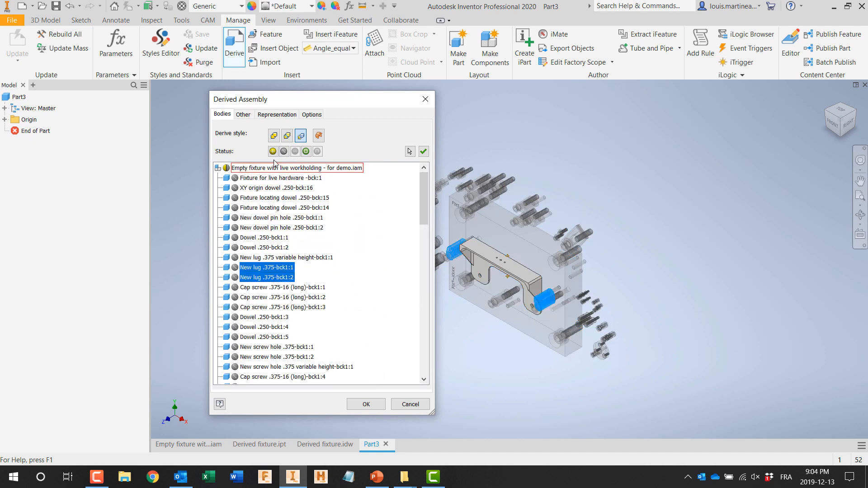
click(272, 347)
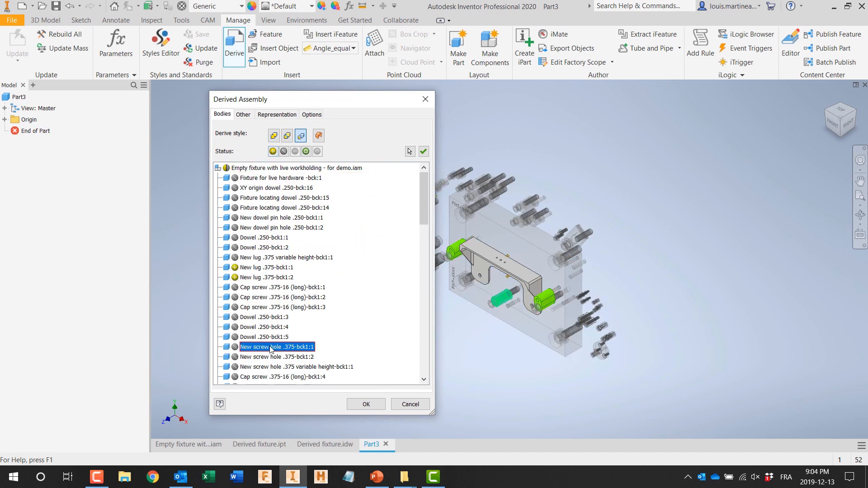
click(365, 404)
Step: Save the new derived part as Derived setup 1 in the Workflow example folder
shift+middle_drag(380, 280, 436, 253)
scroll(500, 274, down, 3)
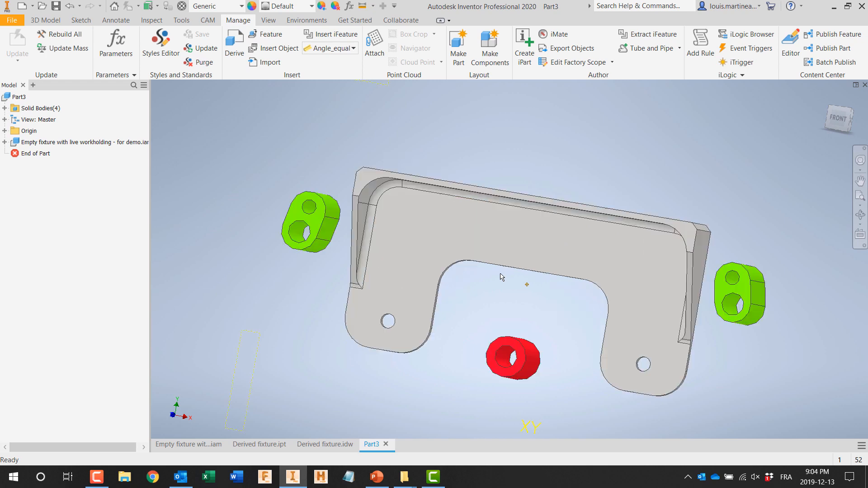
shift+middle_drag(552, 149, 800, 173)
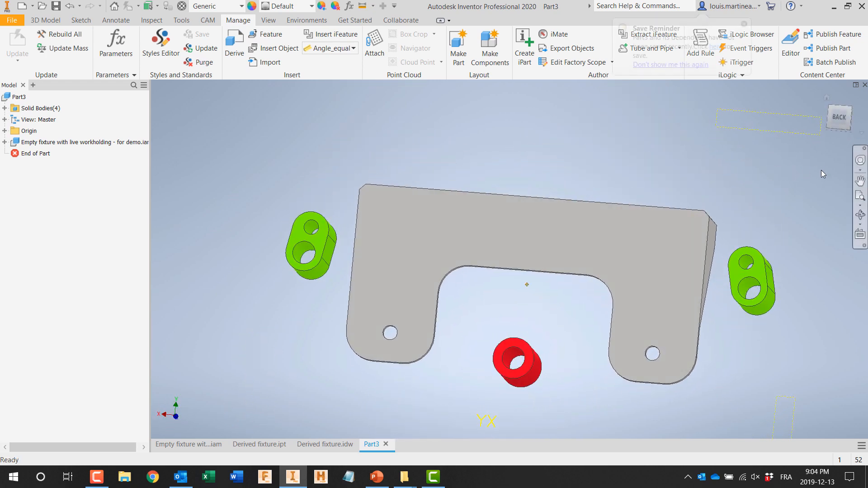
right_click(831, 103)
mouse_move(829, 180)
click(738, 179)
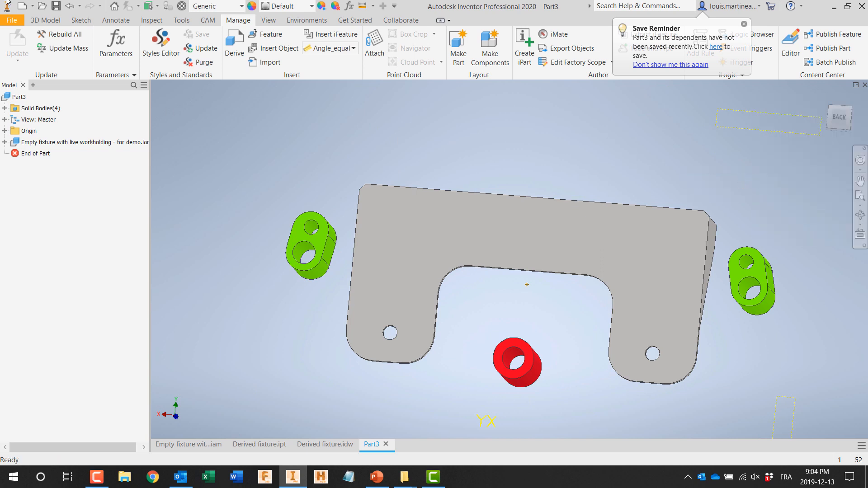
click(12, 19)
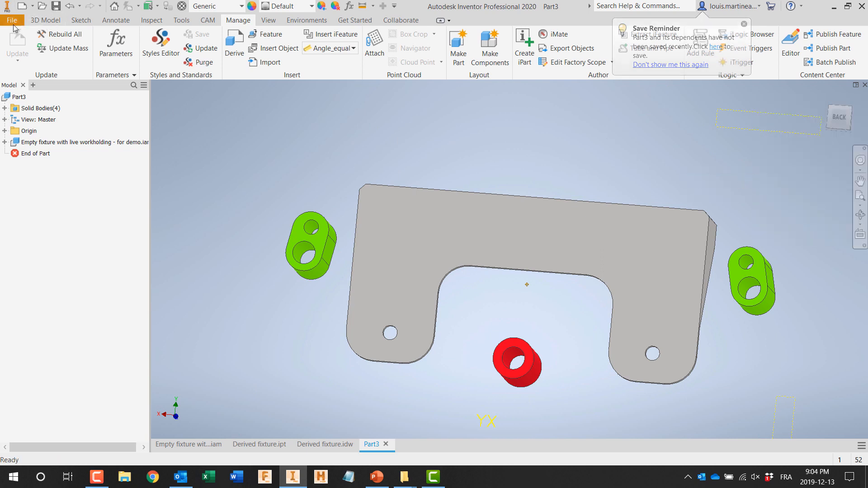
click(24, 136)
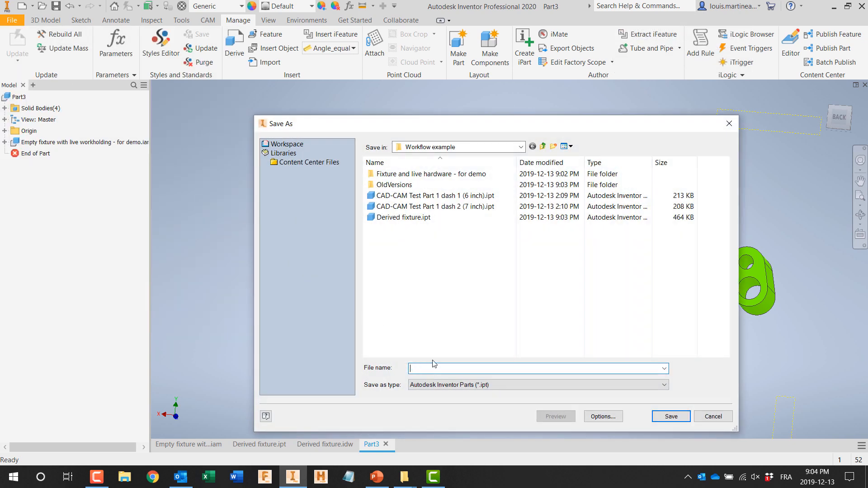
text(Derived setup 1)
click(670, 416)
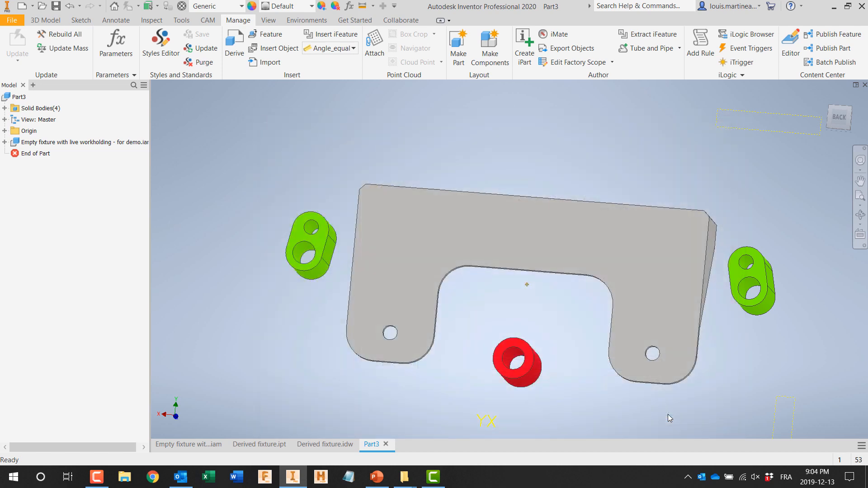
Step: Create a milling setup and select the bracket, both green lugs and the red screw boss as its model bodies
click(208, 20)
click(97, 53)
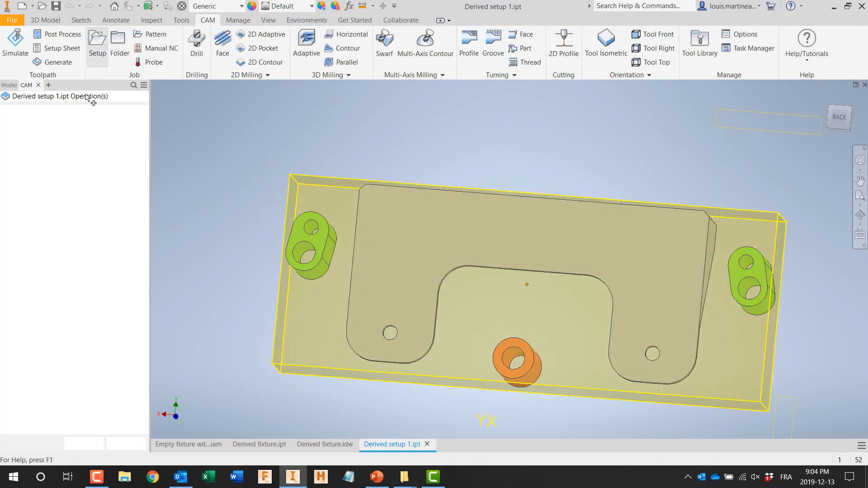
click(135, 325)
click(320, 255)
click(474, 244)
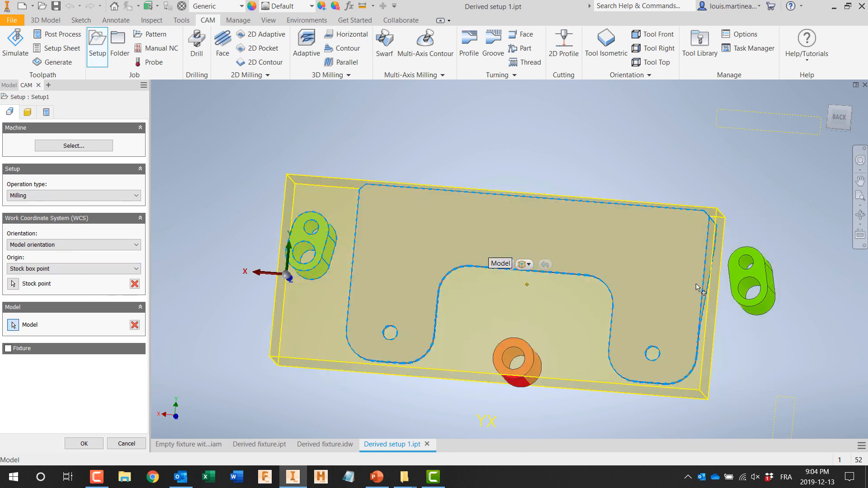
click(751, 285)
click(531, 367)
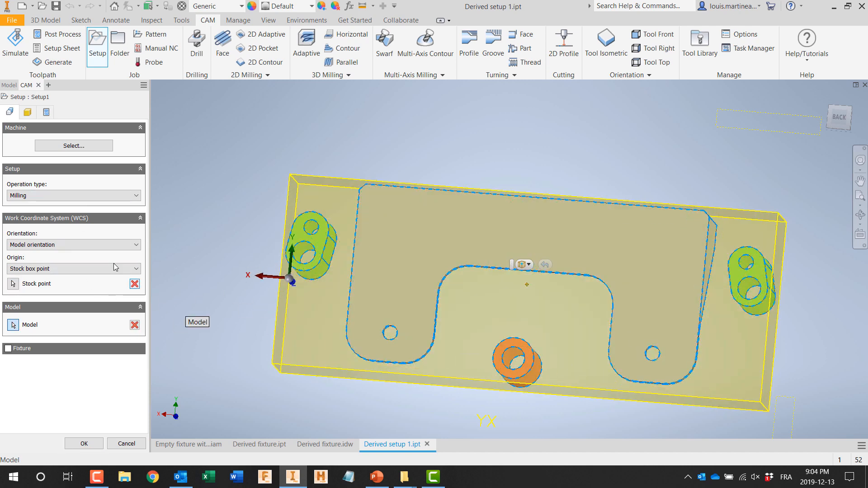
Step: Orient the WCS by Z axis/plane and X axis using the bracket's flat face and angled end face, with the origin at a lower stock corner
click(80, 244)
click(68, 262)
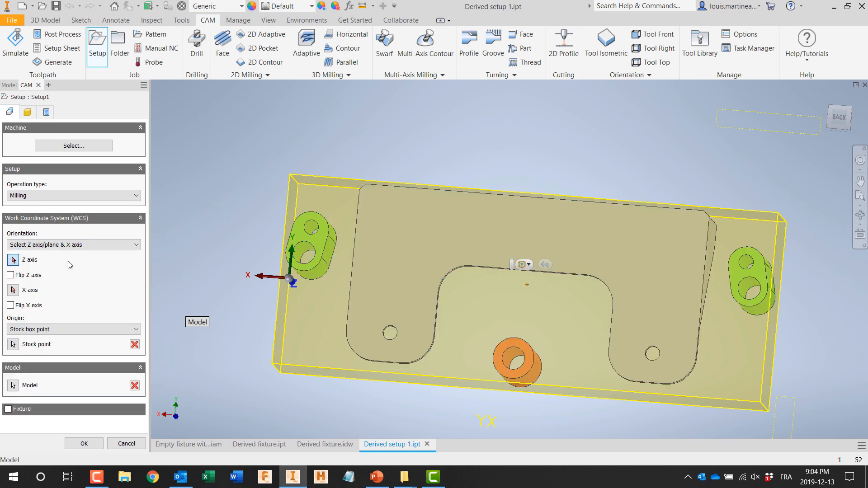
click(531, 275)
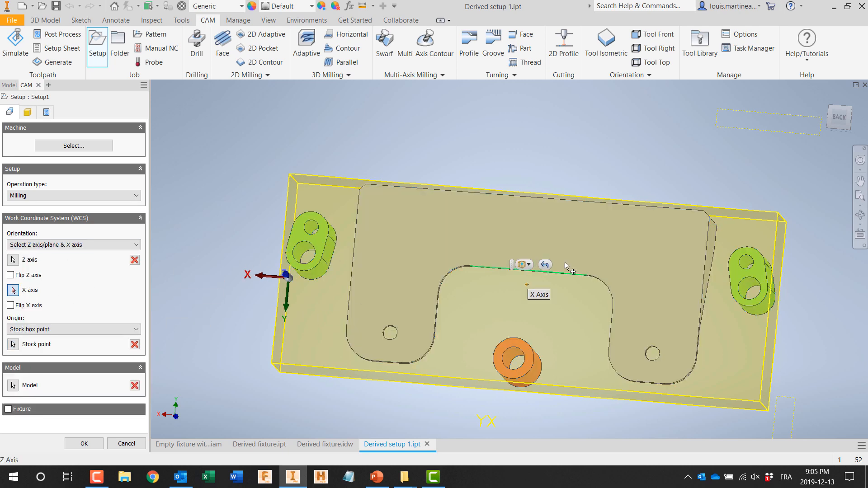
click(714, 246)
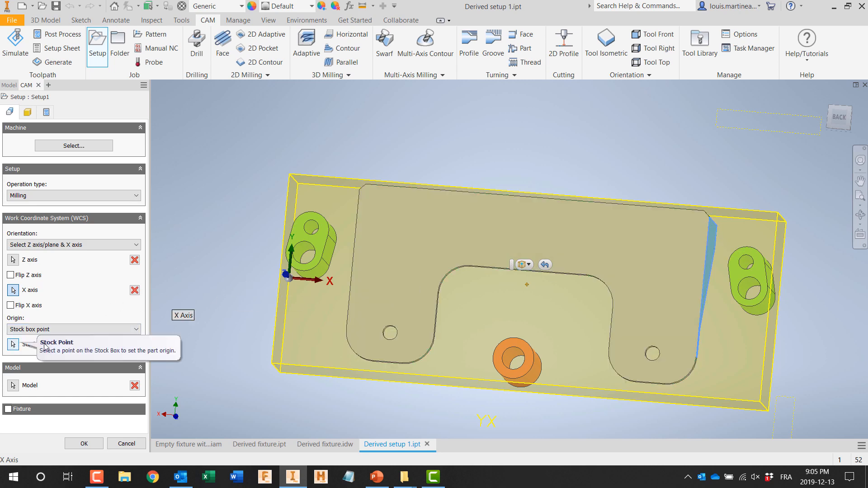
shift+middle_drag(295, 363, 269, 304)
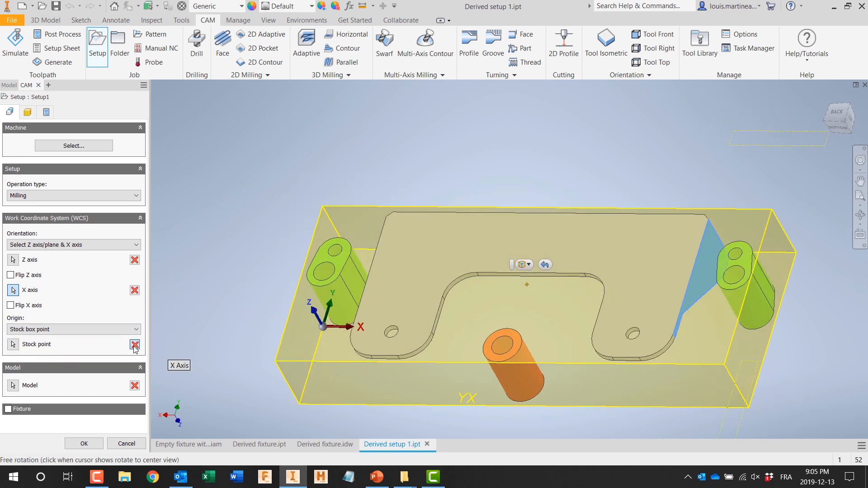
click(134, 345)
click(748, 408)
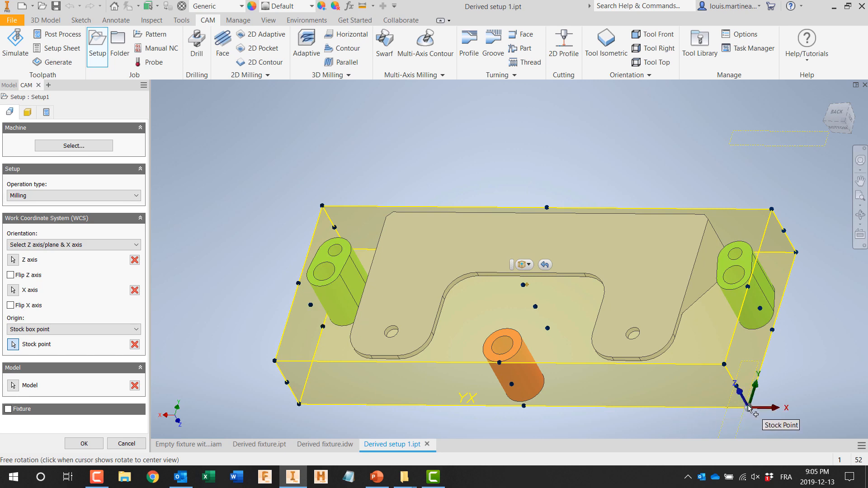
Step: Set the setup's work offset to 1 and accept the setup
click(46, 112)
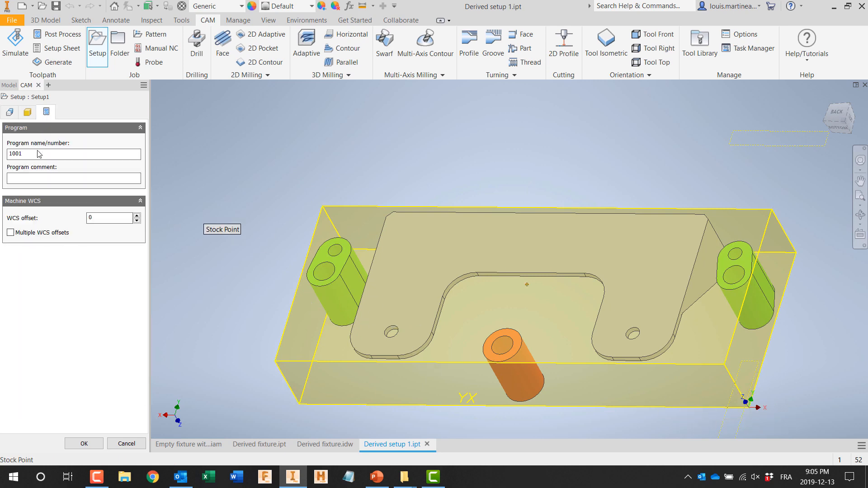
click(19, 178)
click(83, 443)
Step: Add all operations from the .250 reamed hole template (aluminum) to Setup1
right_click(56, 107)
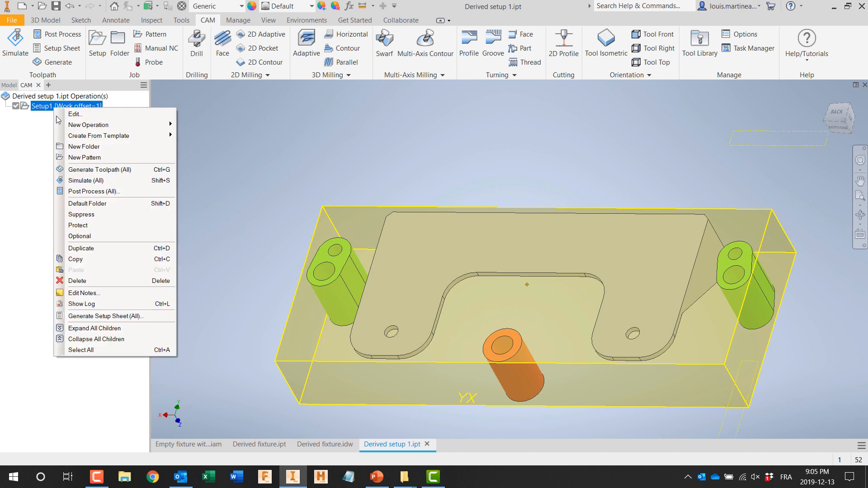
mouse_move(76, 136)
mouse_move(199, 148)
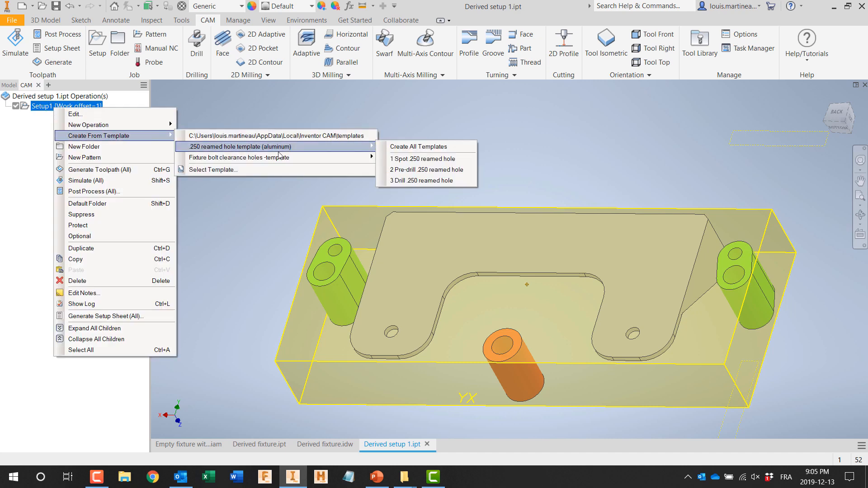
click(391, 146)
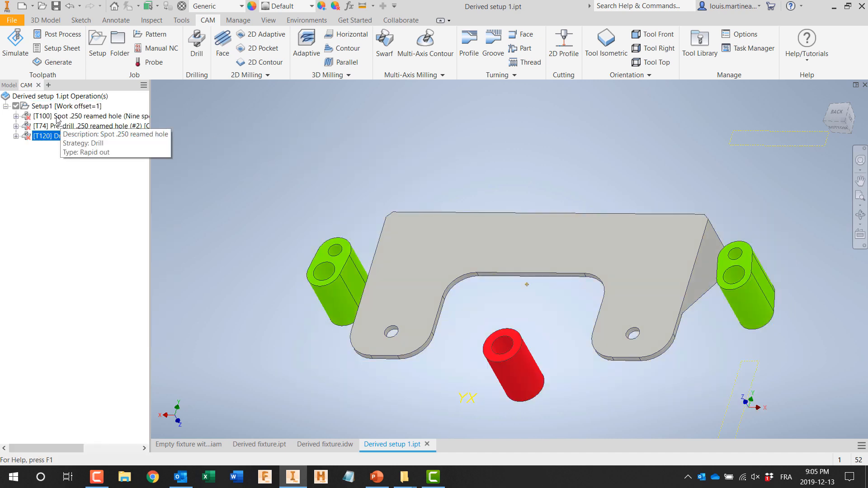
Step: Assign the small dowel holes in the two green lugs to the Spot .250 reamed hole operation and accept it
double_click(59, 116)
click(28, 112)
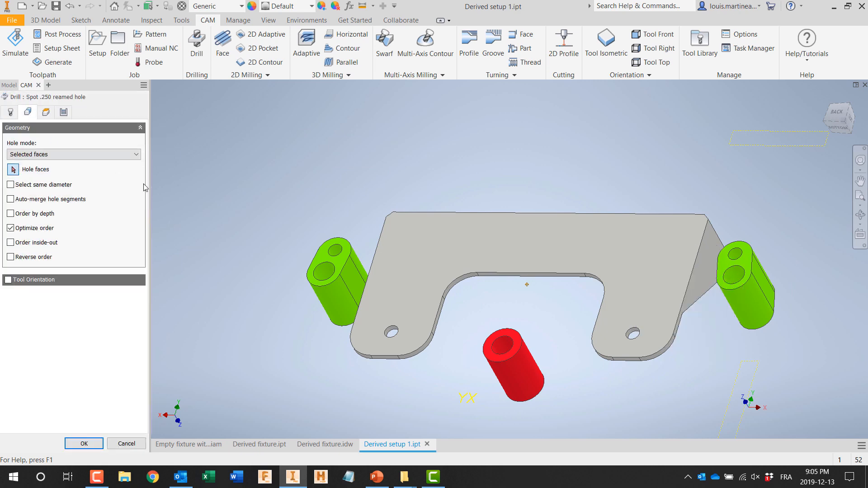
click(338, 253)
click(736, 267)
click(73, 444)
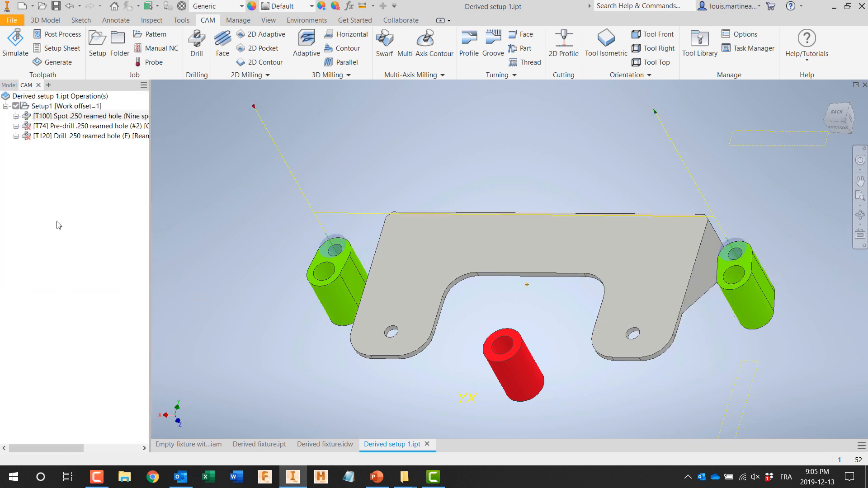
Step: Assign the small dowel holes in the two green lugs to the Pre-drill .250 reamed hole operation and accept it
click(63, 126)
double_click(63, 126)
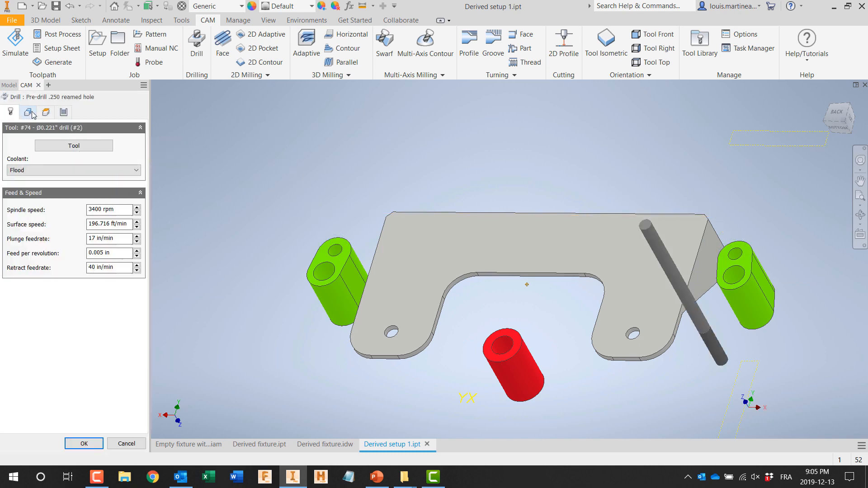
click(27, 112)
click(336, 253)
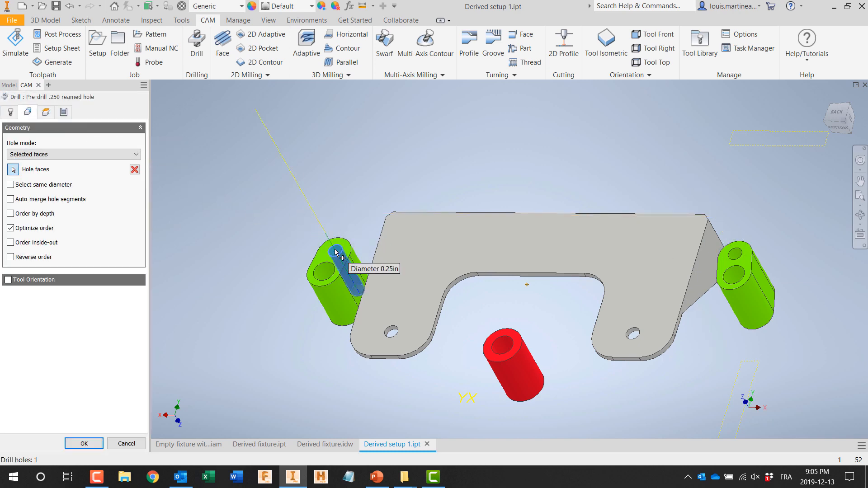
click(735, 262)
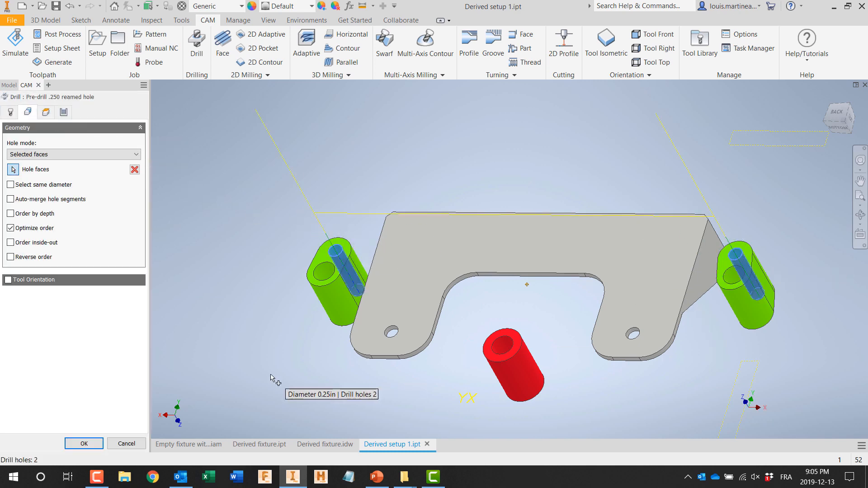
click(84, 444)
Step: Assign the same two lug dowel holes to the Drill .250 reamed hole reaming operation and accept it
double_click(56, 136)
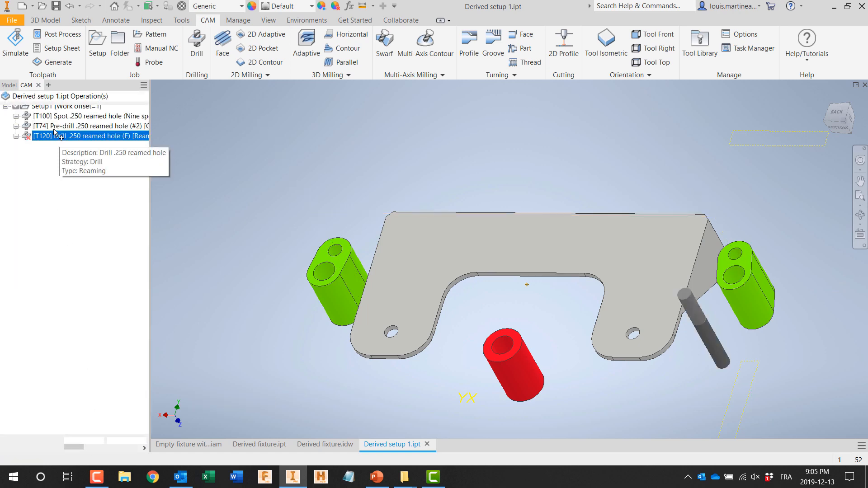
click(28, 113)
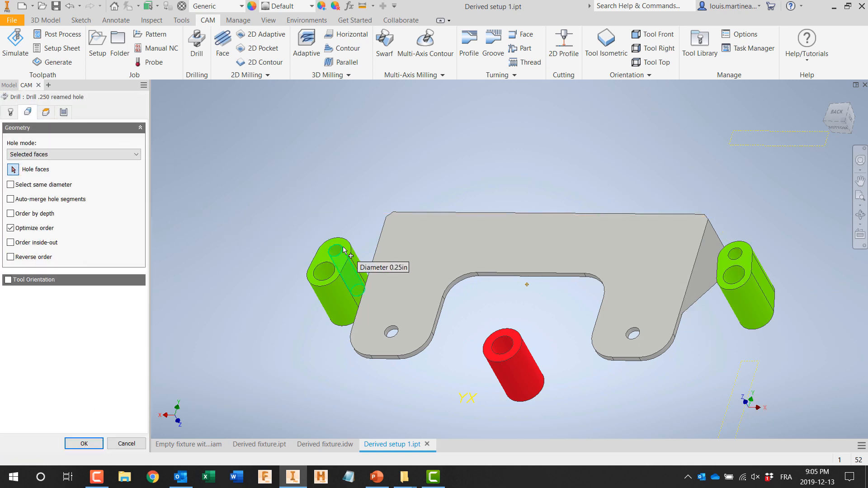
click(348, 260)
click(736, 264)
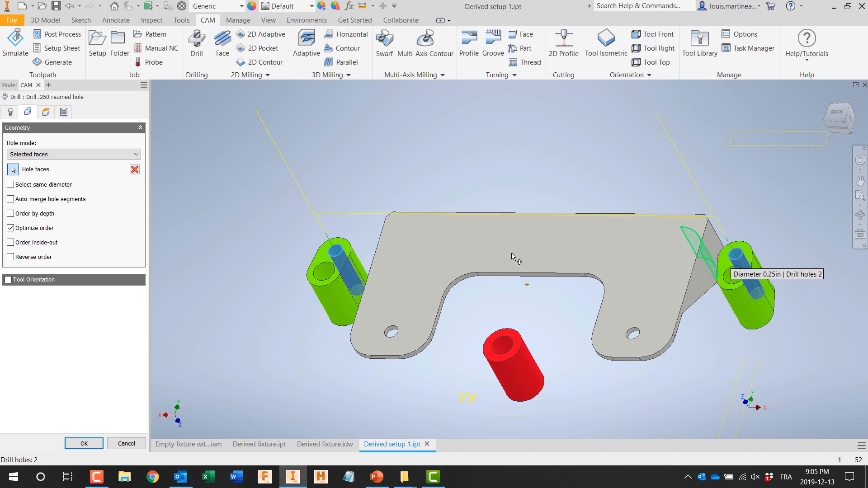
click(81, 444)
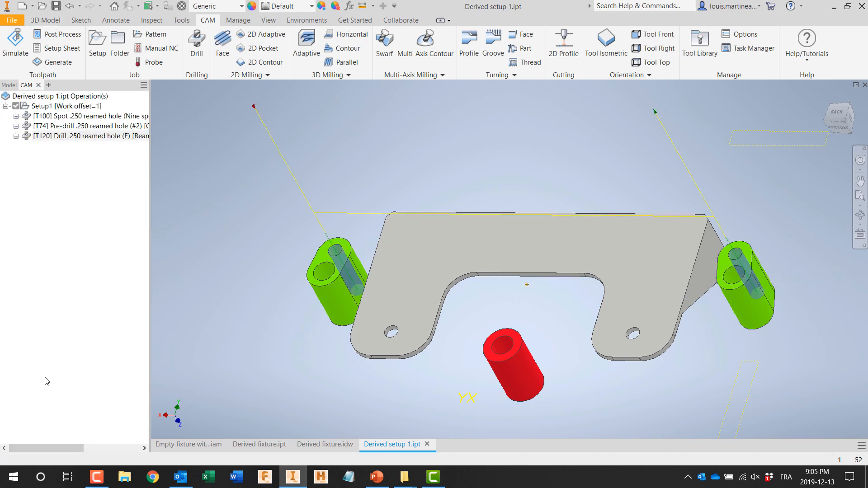
Step: Create a new part and start deriving the Empty fixture with live workholding - for demo assembly into it
click(165, 445)
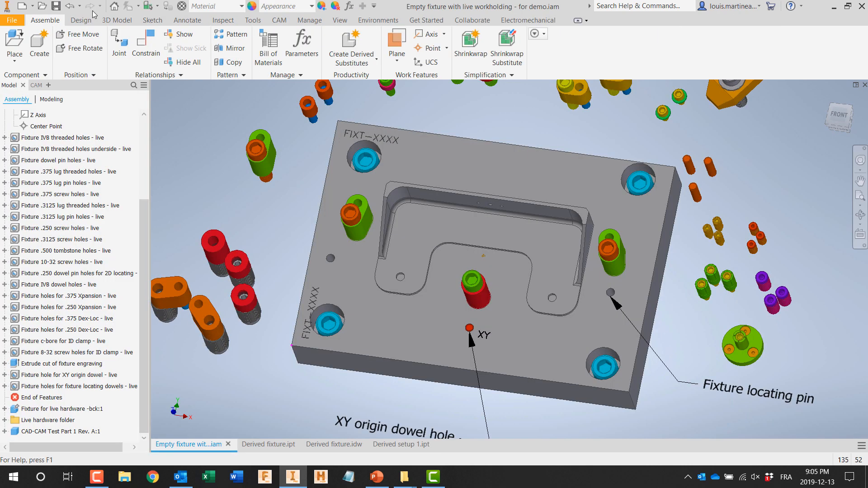
click(32, 6)
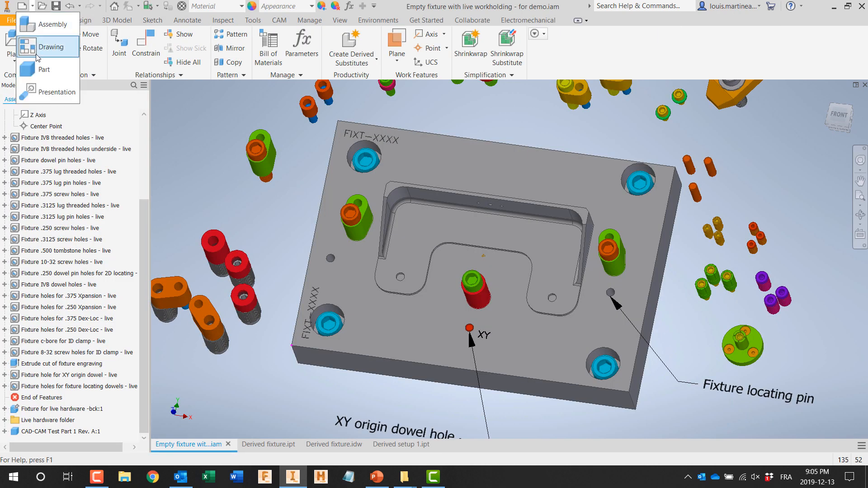
click(44, 70)
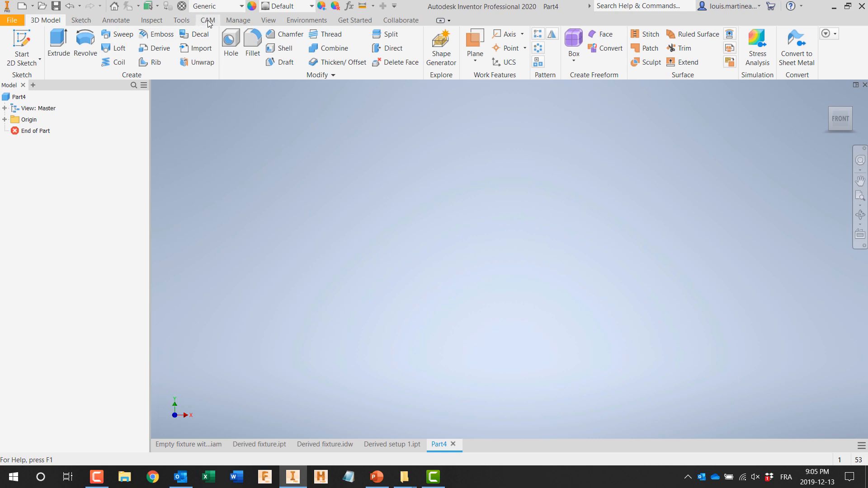
click(243, 20)
click(235, 48)
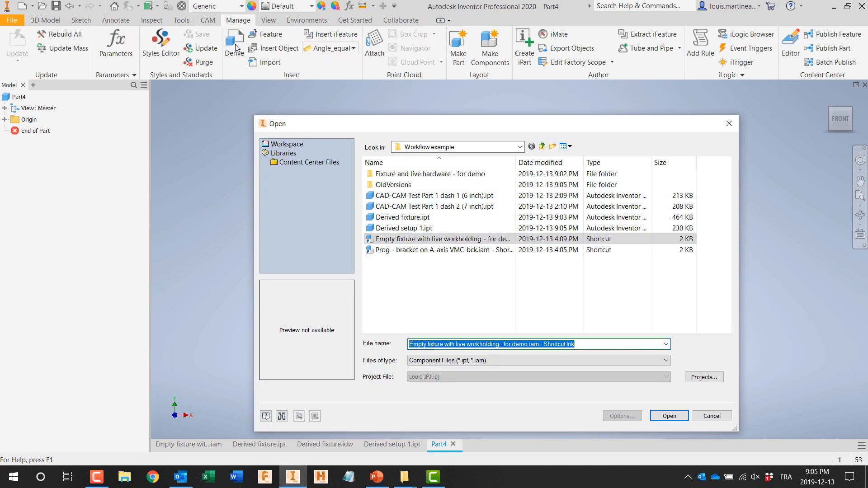
double_click(434, 239)
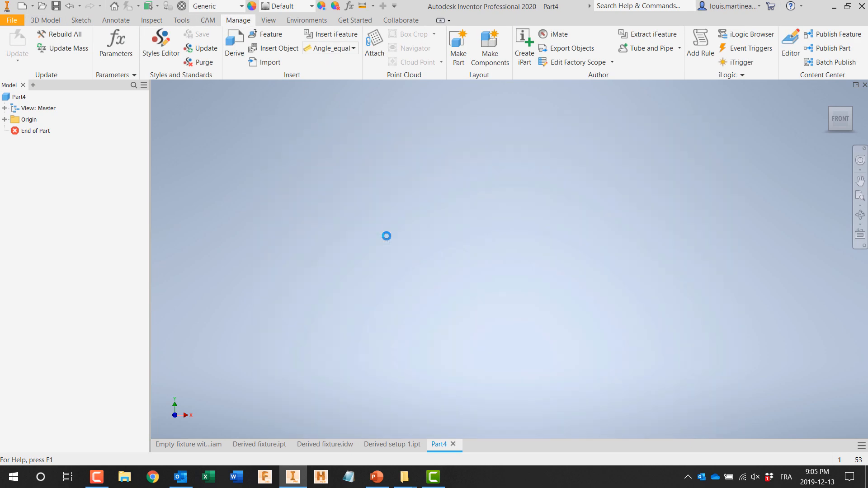
Step: Exclude all live hardware bodies from the derived assembly, from the XY origin dowel onward, keeping the fixture plate and the bracket
click(274, 116)
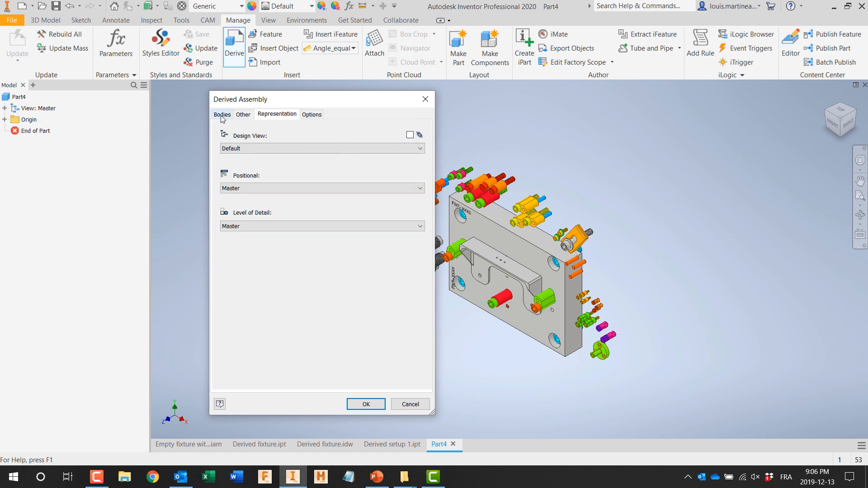
click(222, 115)
scroll(261, 193, down, 10)
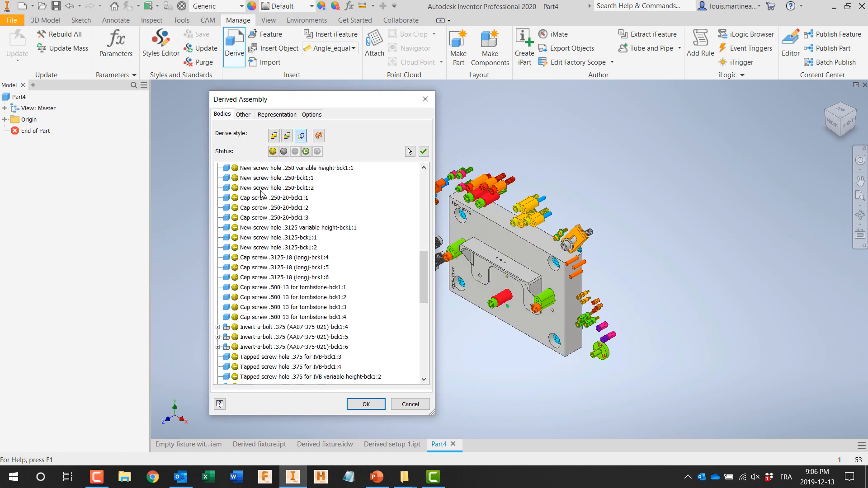
scroll(260, 194, down, 10)
shift+click(252, 367)
click(285, 153)
scroll(305, 237, up, 15)
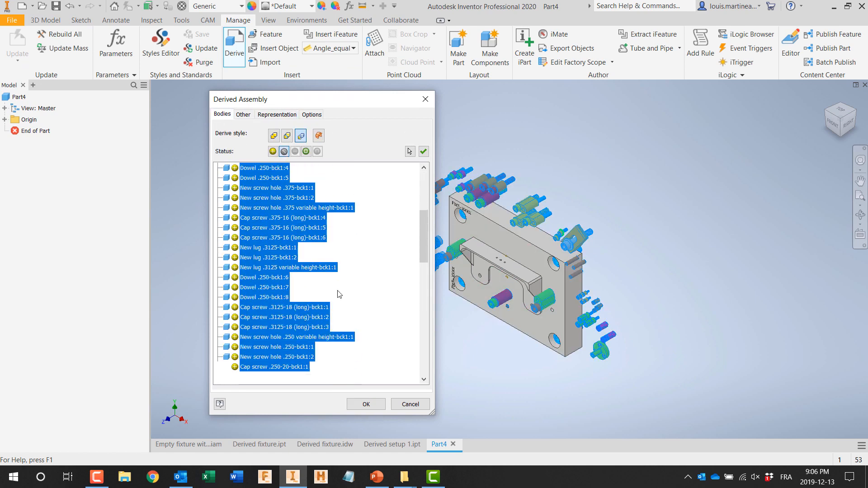
drag(423, 344, 430, 180)
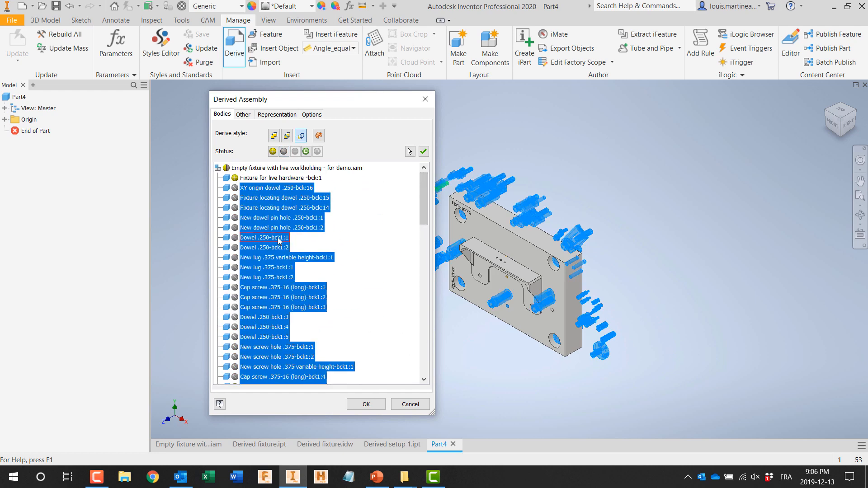
Step: Include New lug .375-bck1:1, New lug .375-bck1:2 and New screw hole .375-bck1:1 in the derive and accept it
click(278, 240)
click(278, 260)
click(276, 269)
shift+click(273, 278)
click(273, 152)
click(283, 347)
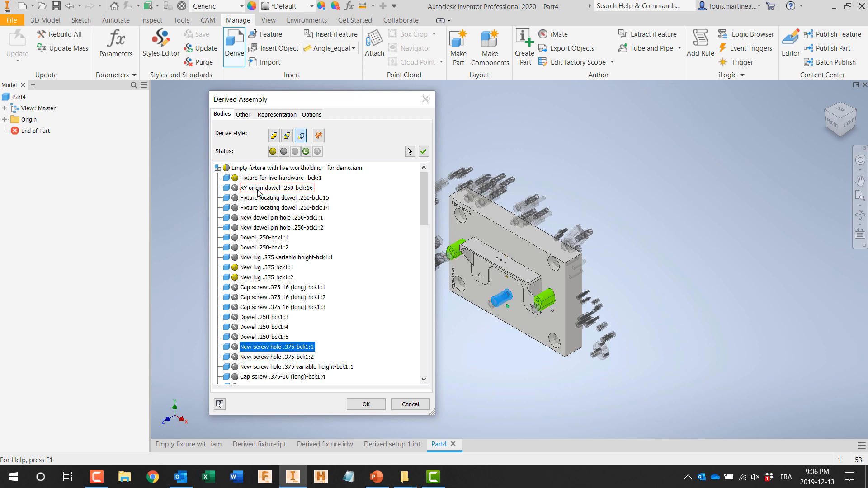
click(367, 404)
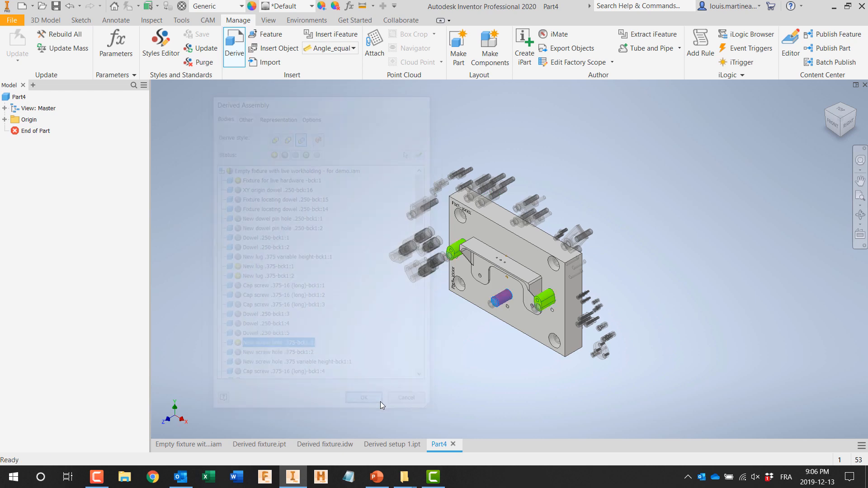
Step: Turn the derived part to a tilted front view and set it as the home view with fixed distance
shift+middle_drag(386, 398, 427, 359)
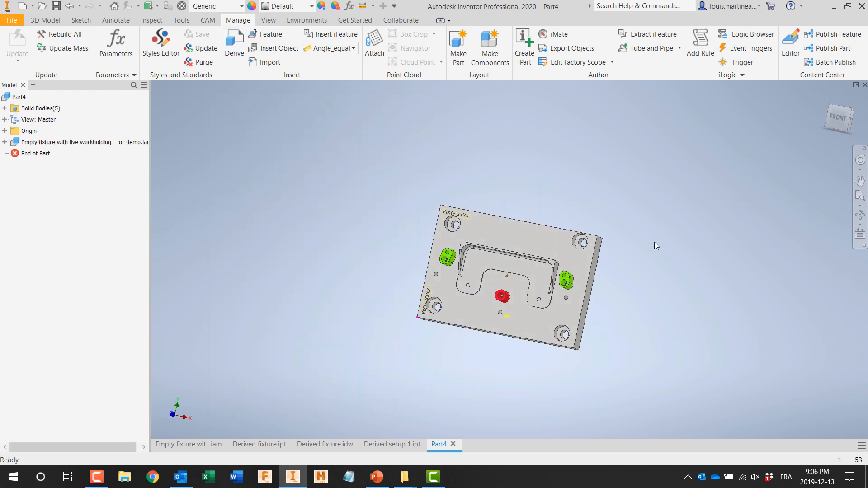
scroll(760, 196, down, 5)
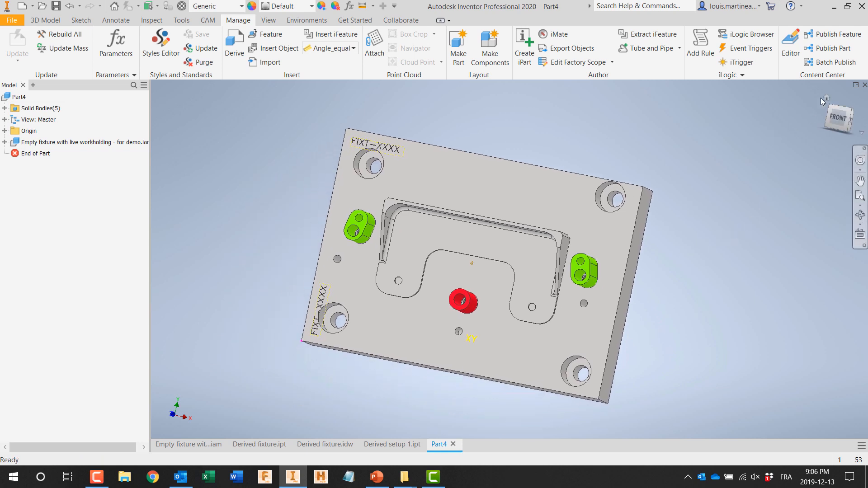
right_click(825, 96)
mouse_move(806, 177)
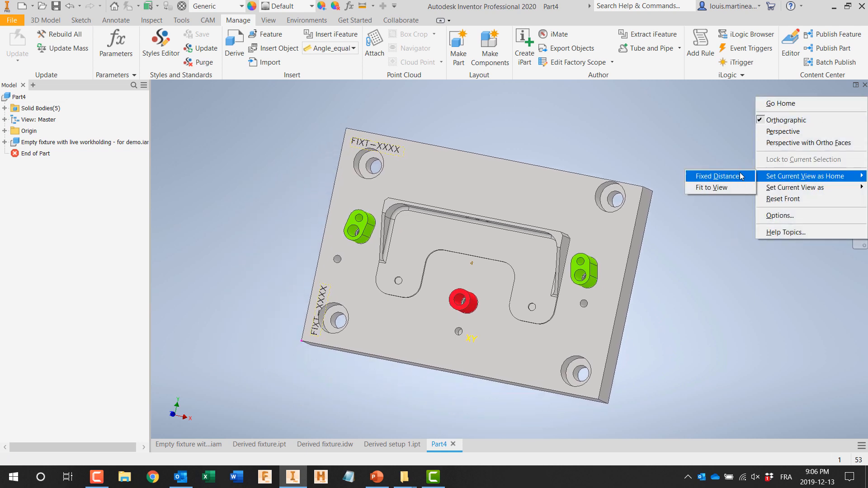
click(742, 176)
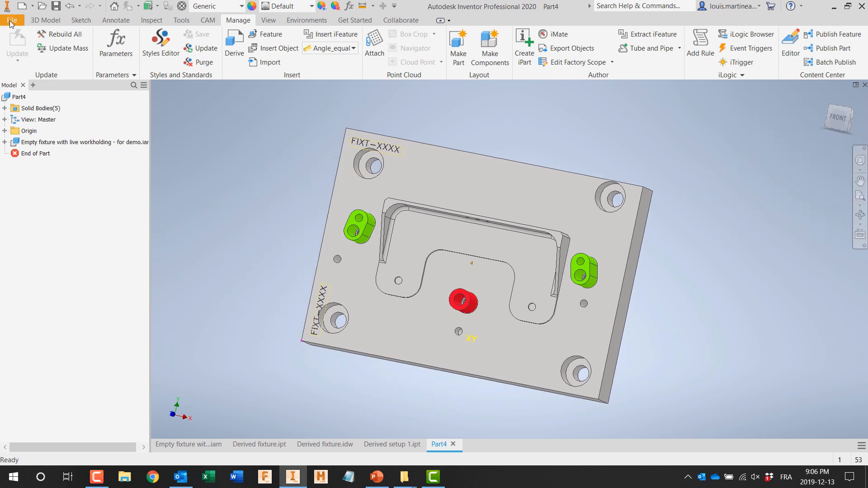
Step: Save the new part as Derived Setup 2 in the Workflow example folder
click(12, 20)
click(33, 145)
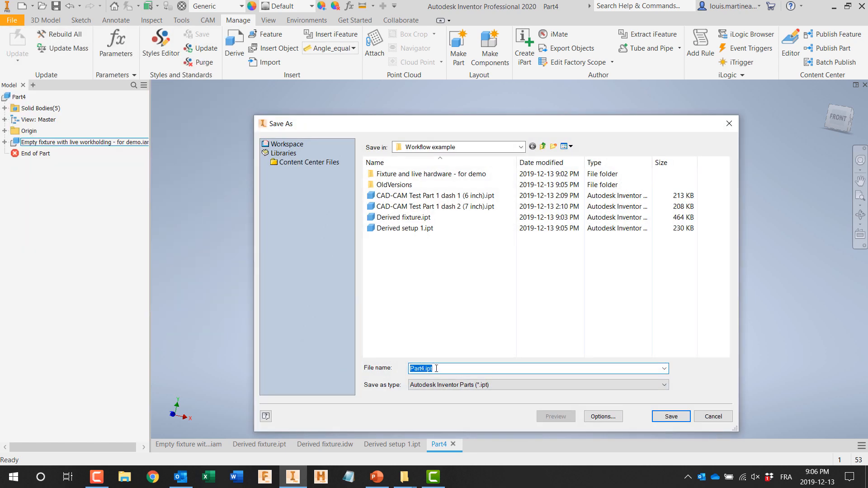
text(Derived Setup 2)
click(671, 416)
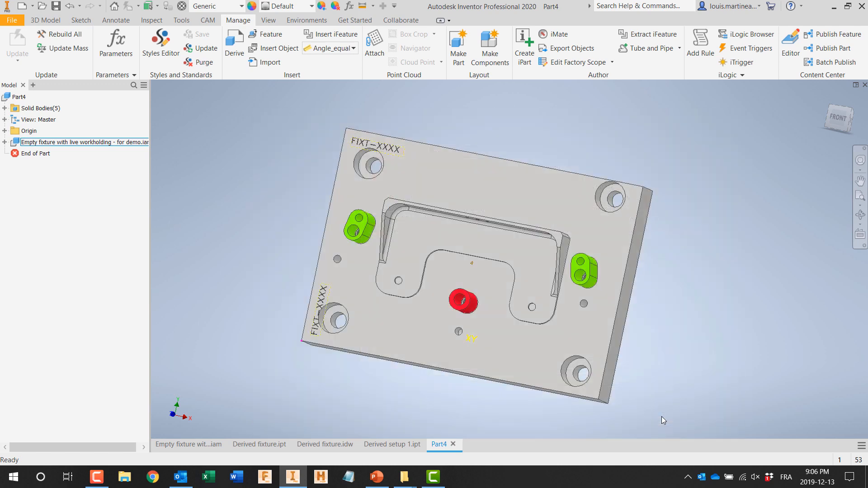
Step: Create a milling setup and replace its default model selection with the bracket and the green lug at its far end
click(207, 19)
click(97, 46)
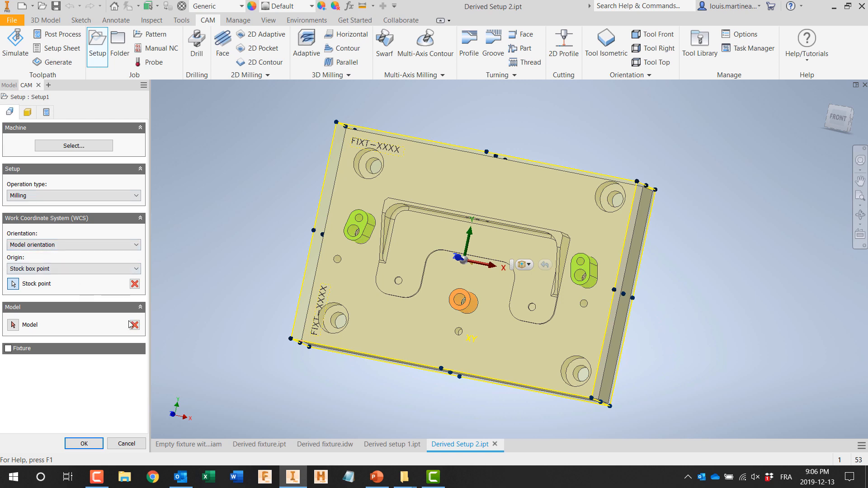
click(135, 326)
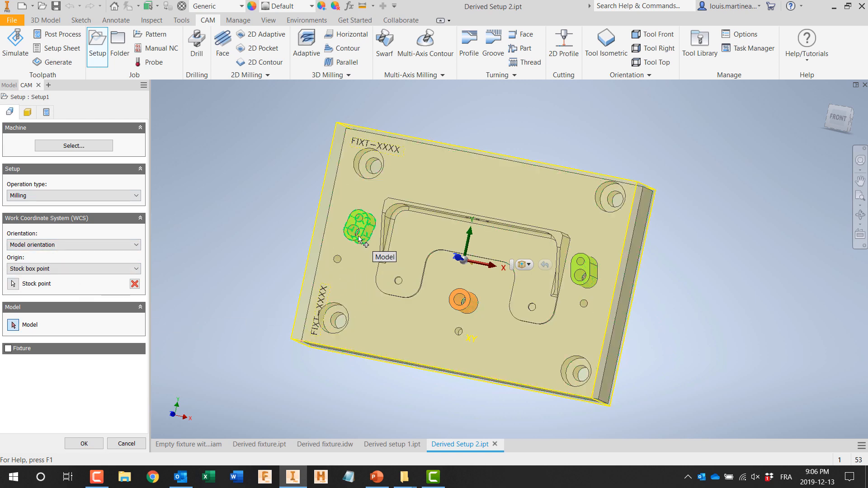
click(381, 255)
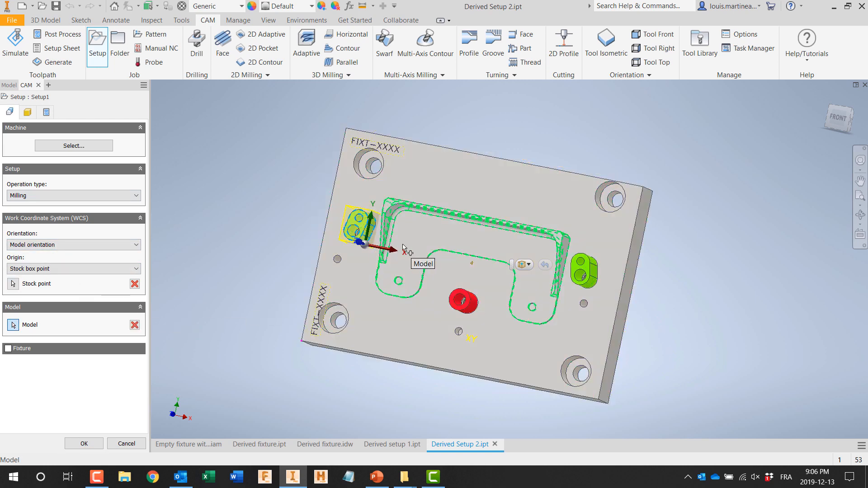
click(581, 276)
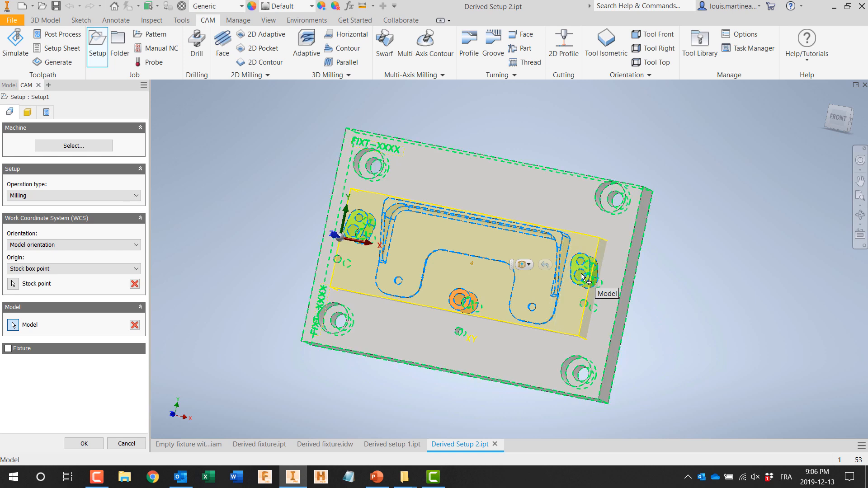
Step: Set the WCS origin to a selected point at the XY origin dowel hole in the fixture plate
click(74, 268)
click(73, 293)
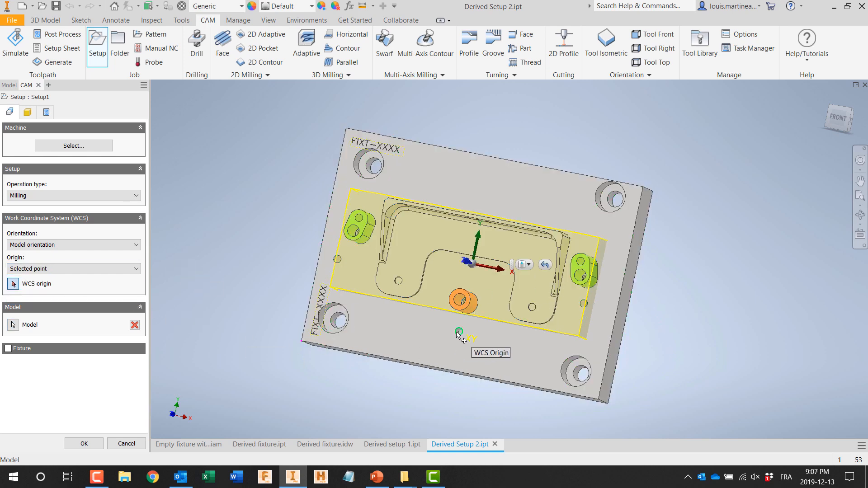
click(460, 299)
shift+middle_drag(344, 382, 302, 340)
Step: Replace the setup's program name, set its WCS offset to 2 and accept the setup
click(49, 114)
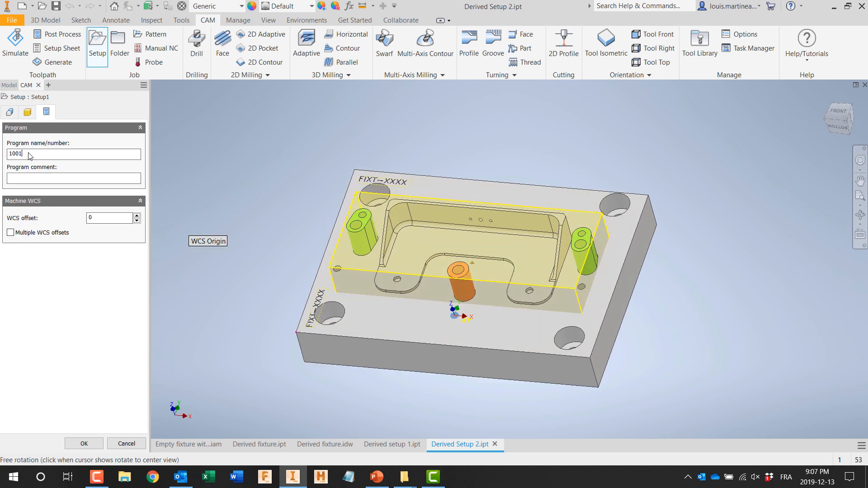
click(28, 154)
text(S)
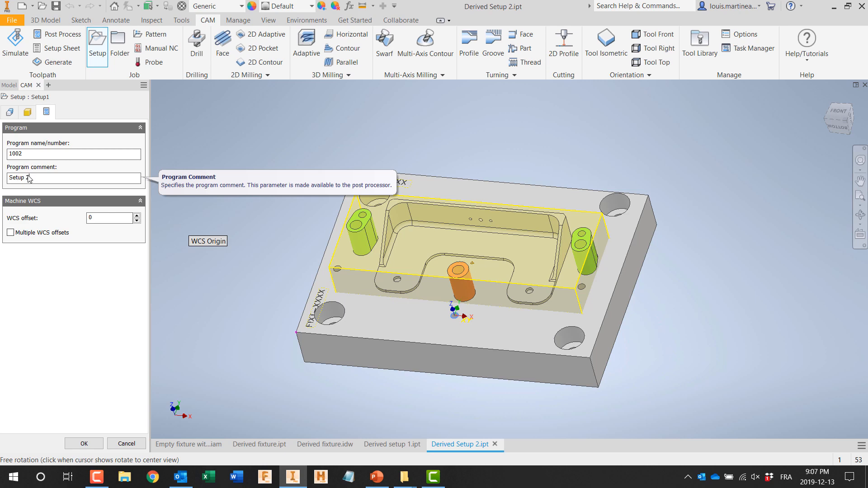
click(85, 444)
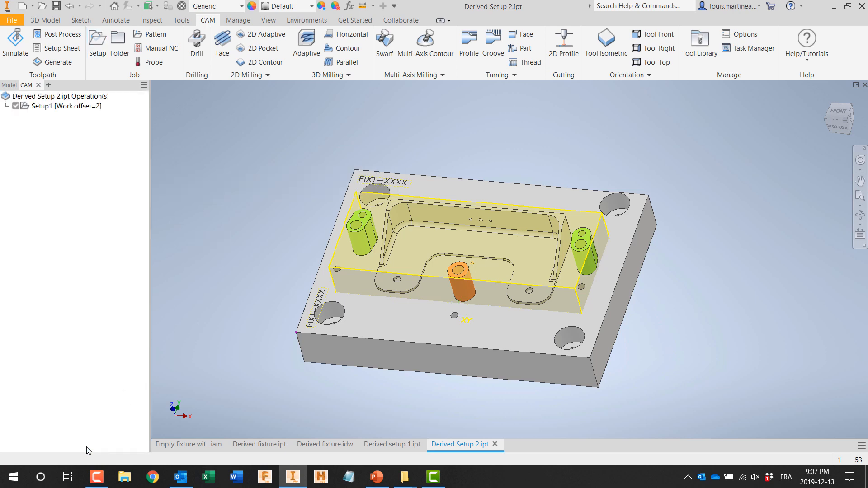
Step: Rename Setup1 as Setup 2 of 2
click(42, 107)
click(42, 107)
text(Setup 2 o)
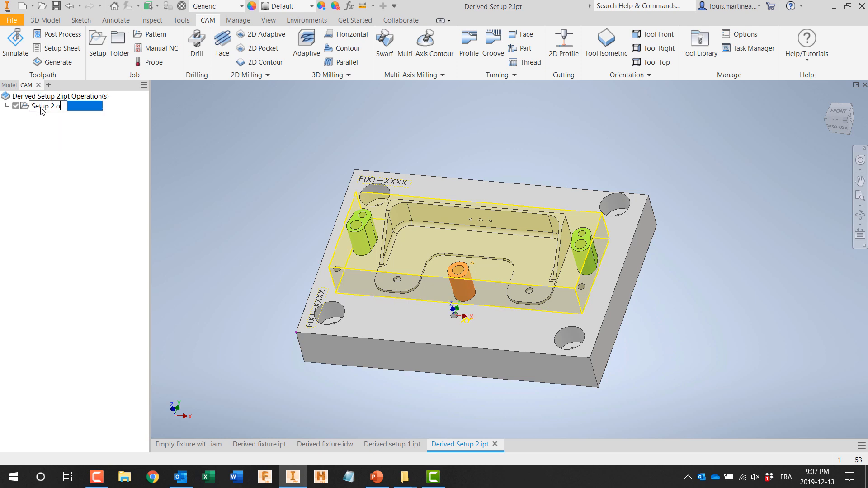
text(f 2)
key(Return)
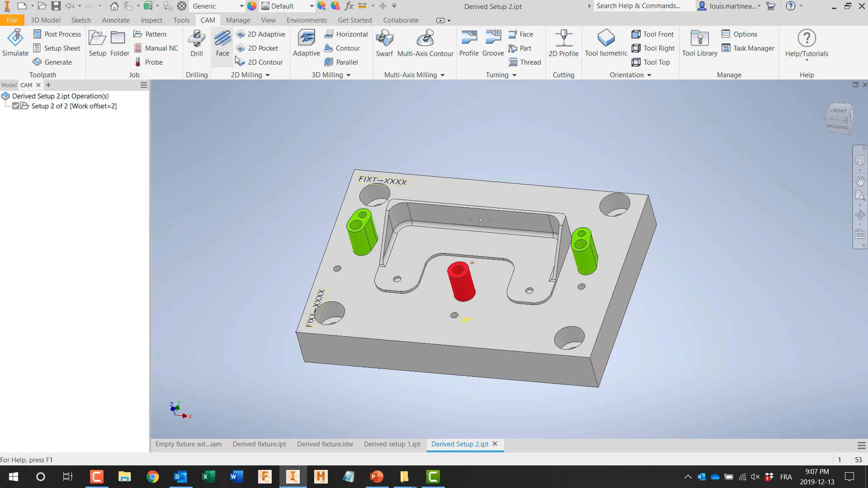
Step: Start a 3D Adaptive toolpath and choose the #59 Ø5/8" flat mill from the standard aluminum milling library
click(305, 50)
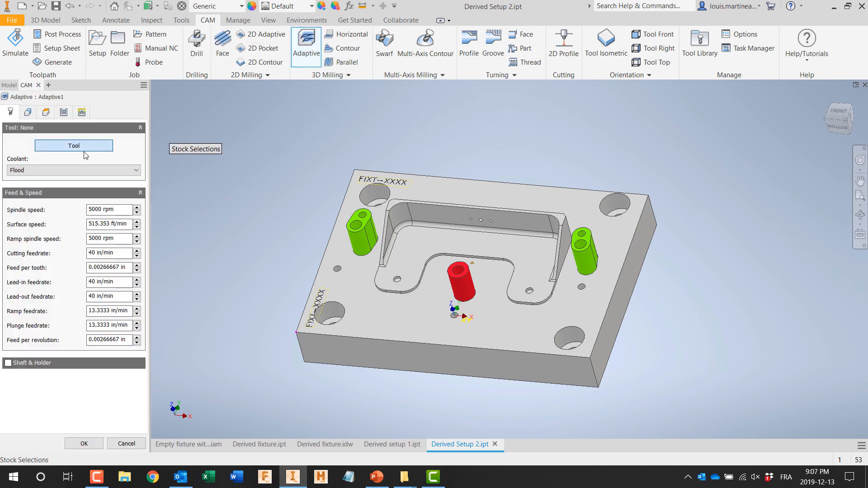
click(85, 155)
click(199, 181)
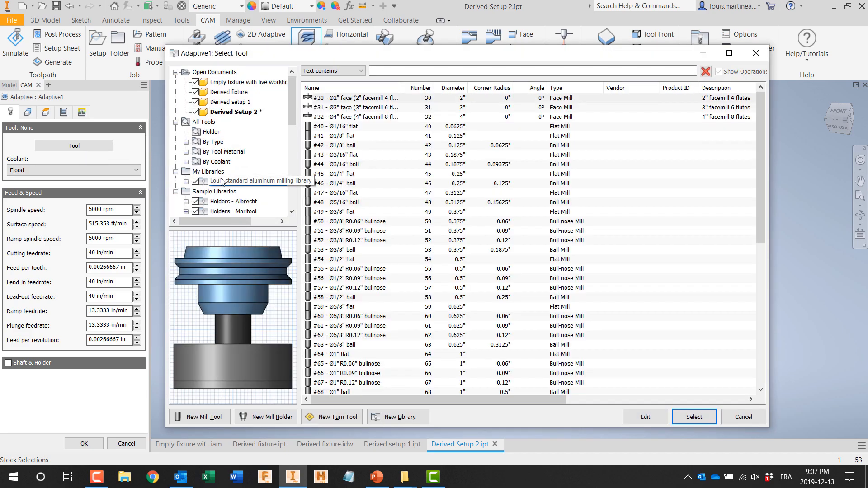
click(350, 308)
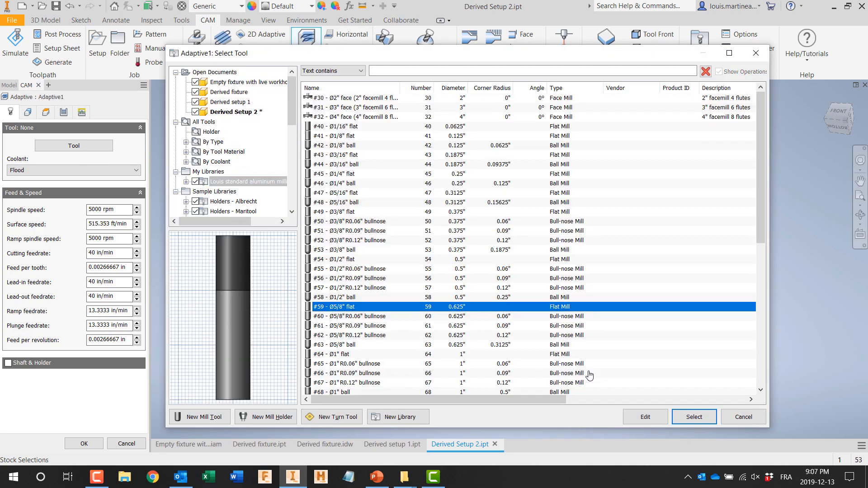
click(689, 417)
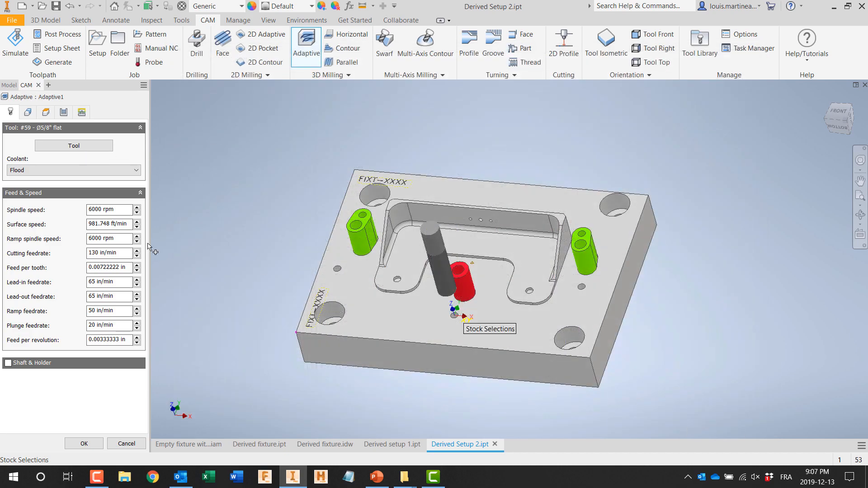
Step: Enable both-ways cutting for the adaptive passes and set the maximum roughing stepdown to 1.25 in
click(63, 111)
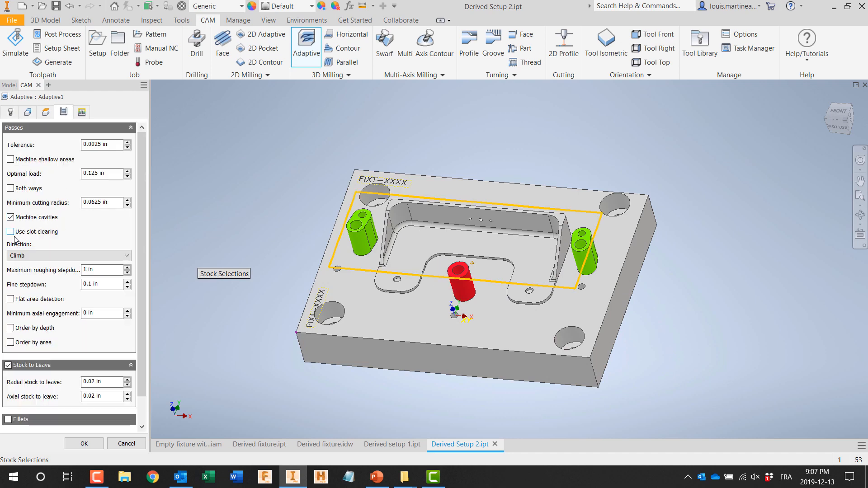
click(10, 188)
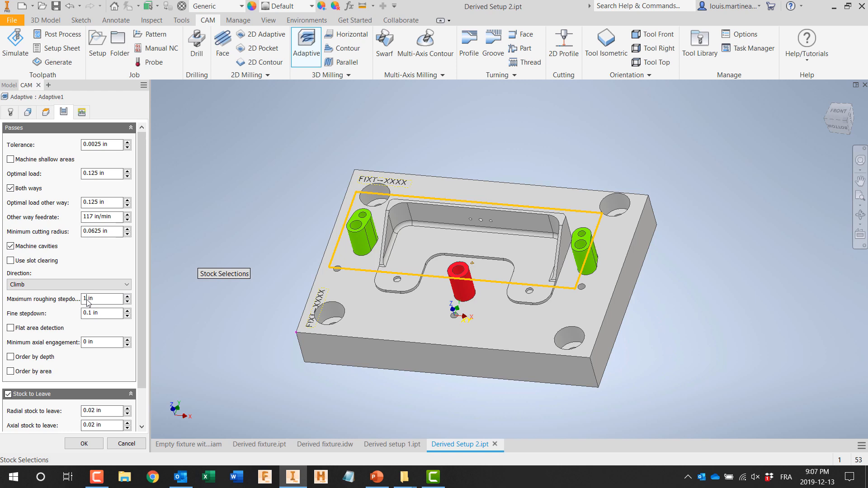
mouse_move(89, 303)
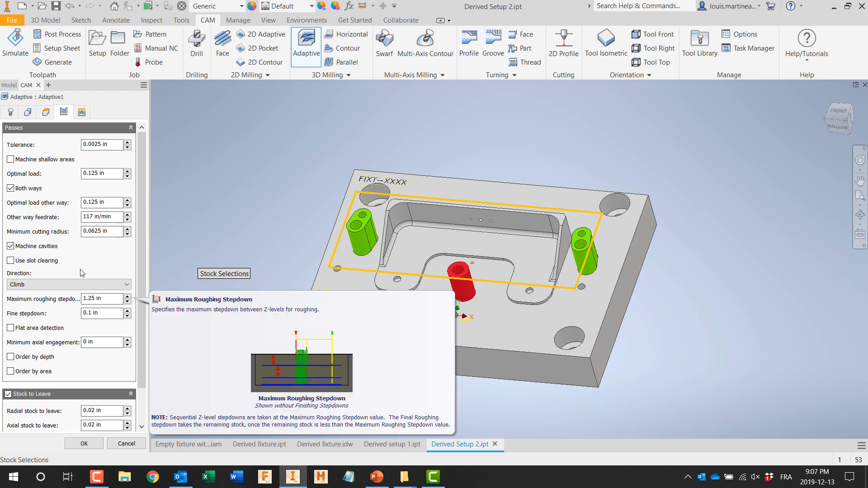
Step: Set the retraction policy to Minimum retraction, change the stay-down level, and generate the adaptive toolpath for inspection
click(81, 112)
click(40, 155)
click(39, 172)
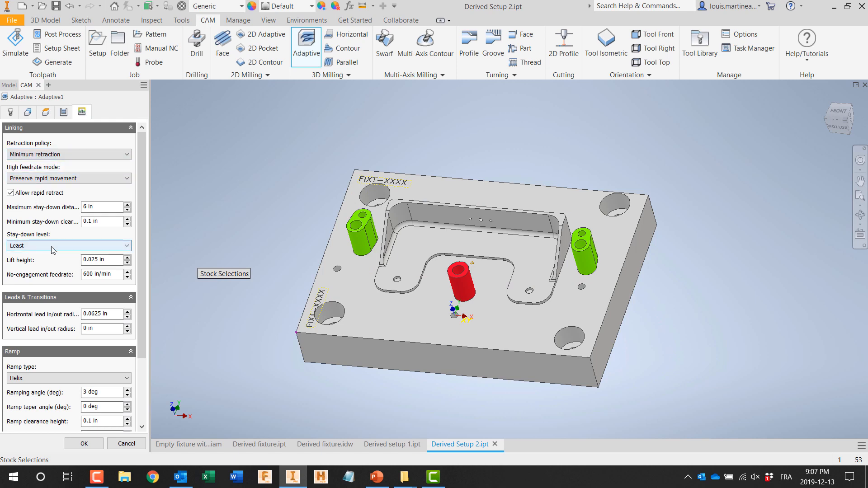
click(53, 249)
click(52, 329)
click(95, 442)
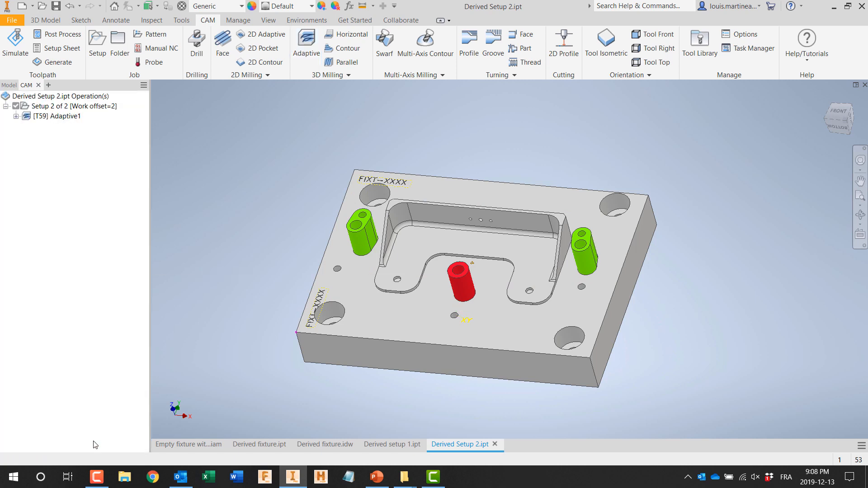
click(74, 117)
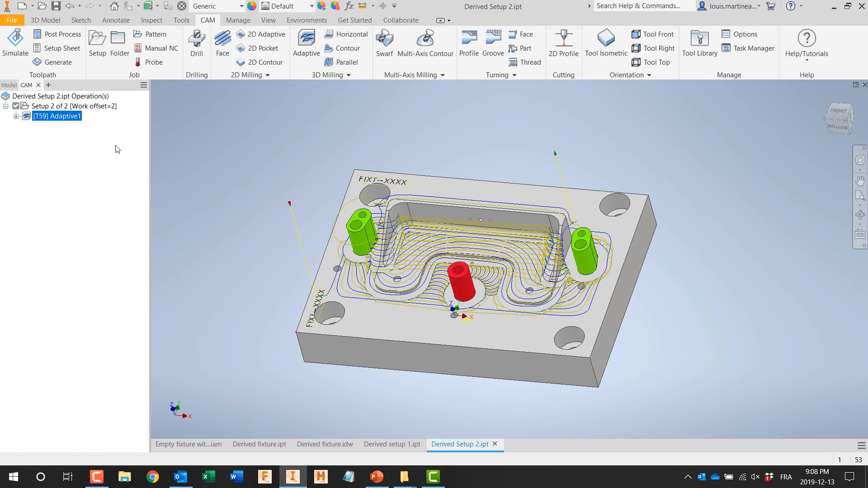
shift+middle_drag(311, 226, 346, 245)
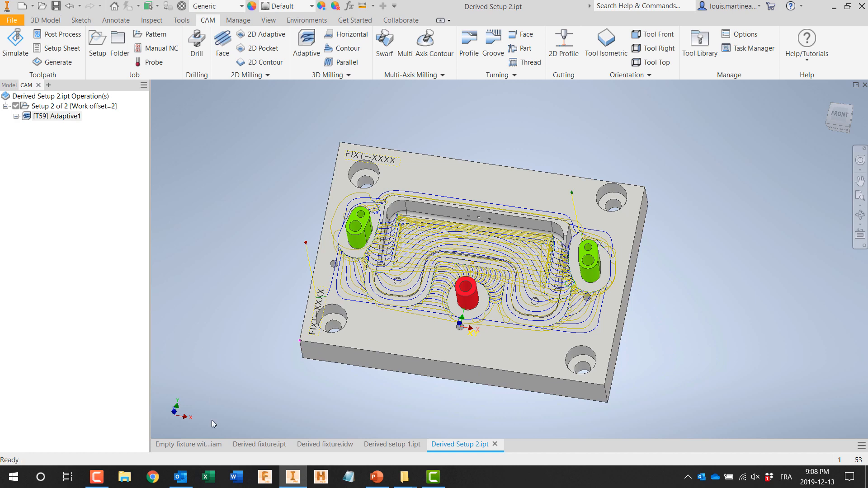
Step: In the fixture assembly, mate the flat side of the lug beside the FIXT-XXXX engravings to the adjacent bracket end face with a .7 offset
click(199, 444)
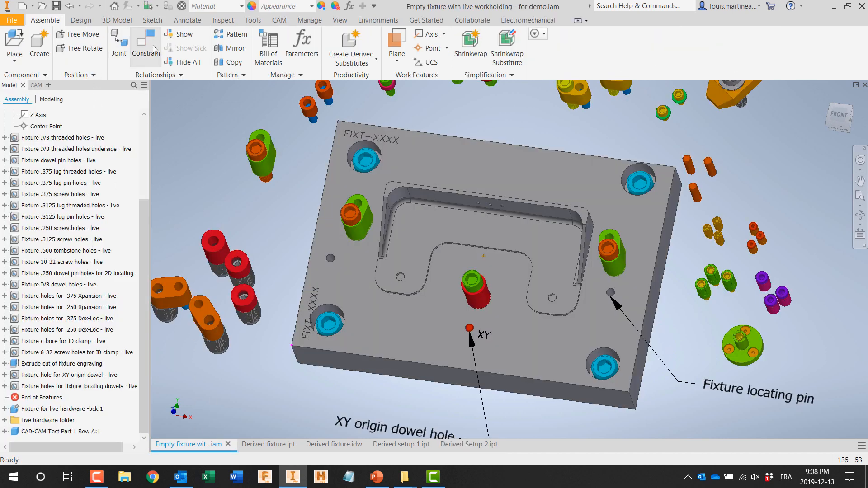
click(153, 49)
scroll(367, 233, down, 3)
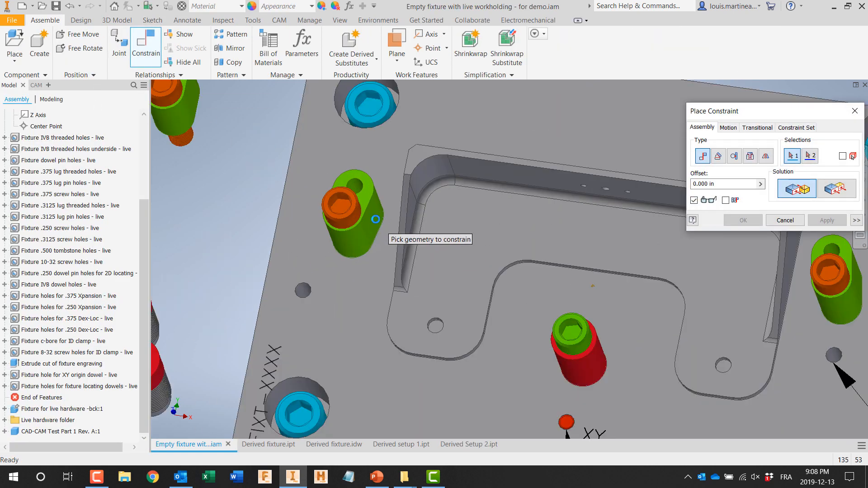
click(374, 226)
shift+middle_drag(373, 247, 438, 236)
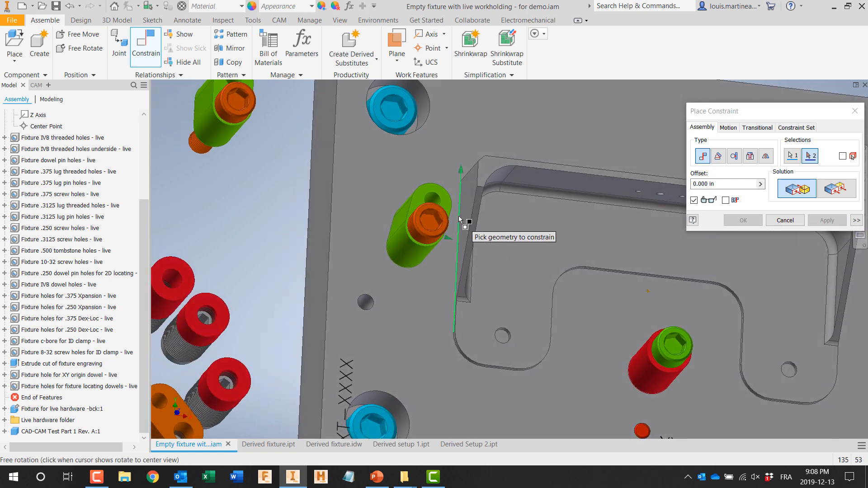
click(464, 216)
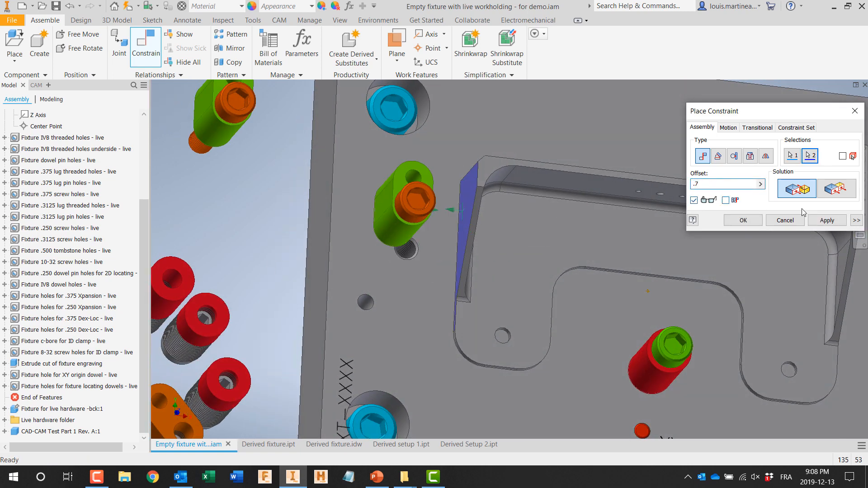
click(823, 222)
Step: Apply an inside tangent constraint with a .5 offset between that lug's rounded end and the bracket's long outer wall
click(734, 156)
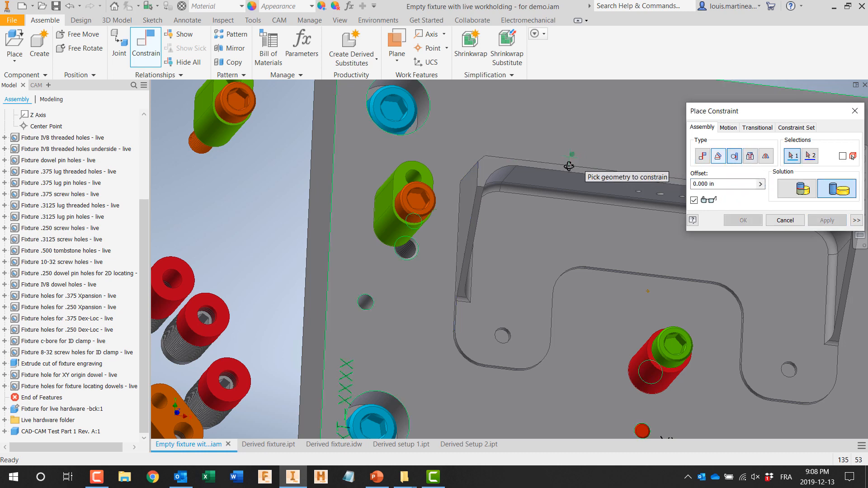
shift+middle_drag(569, 161, 433, 237)
click(397, 256)
click(520, 227)
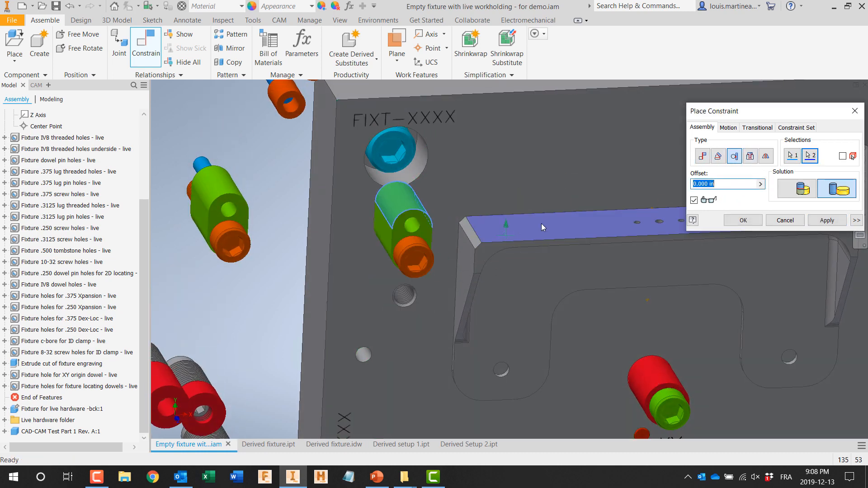
click(796, 188)
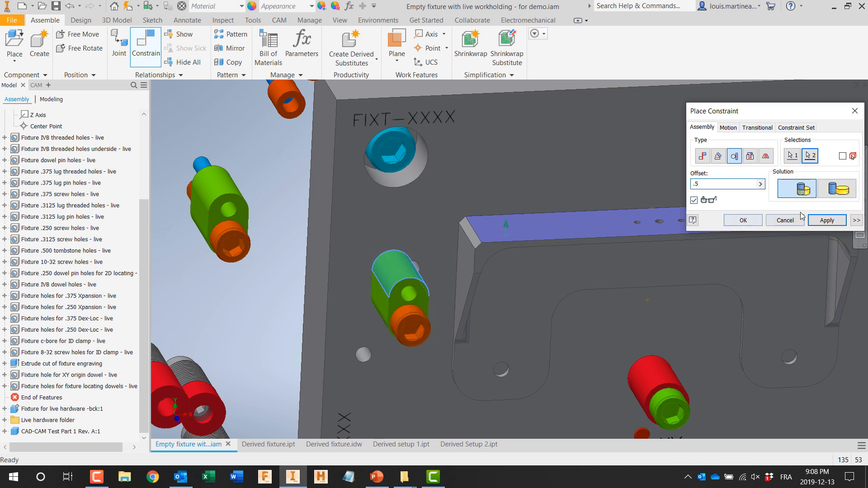
click(821, 219)
Step: Mate the flat side of the lug near the fixture locating pin to the bracket's adjacent end face
middle_drag(769, 266, 509, 266)
click(702, 156)
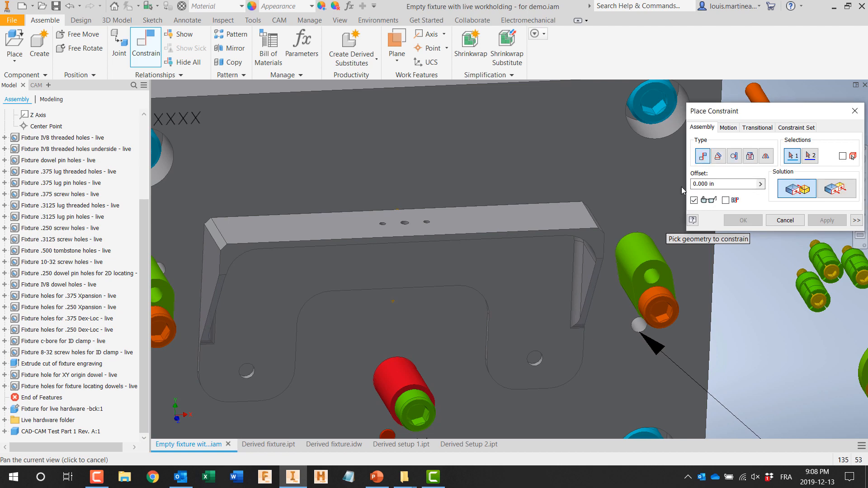
click(628, 293)
shift+middle_drag(626, 291, 558, 270)
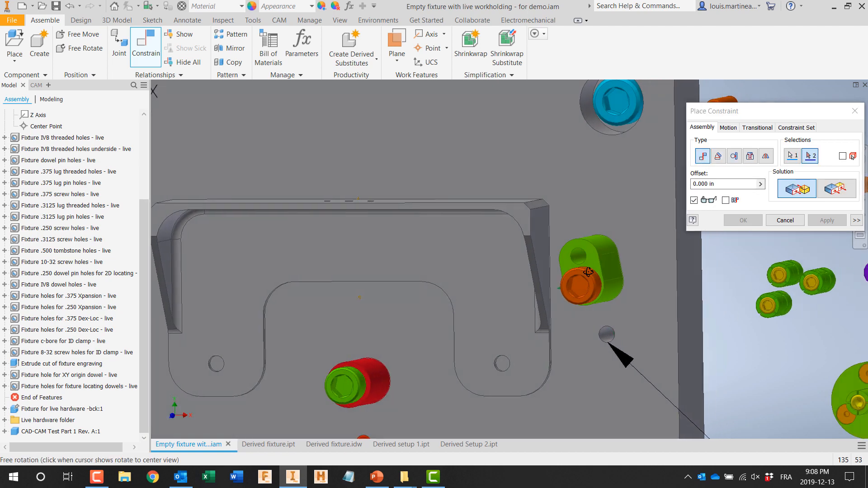
click(543, 257)
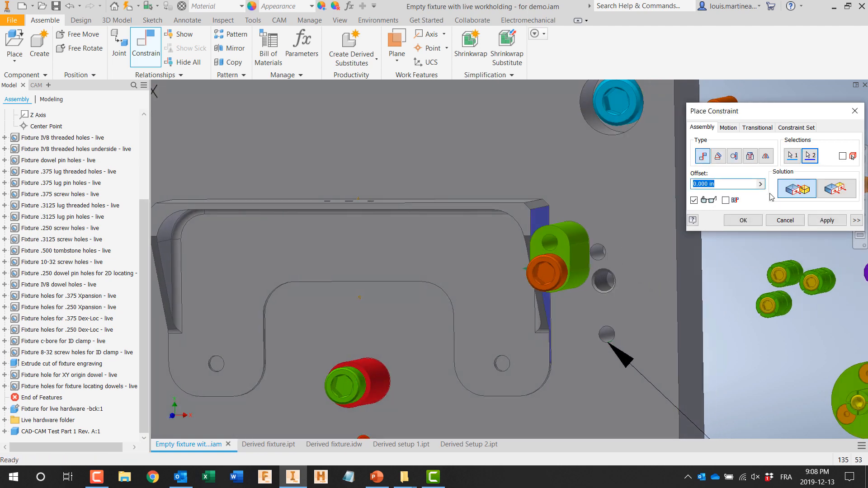
click(826, 220)
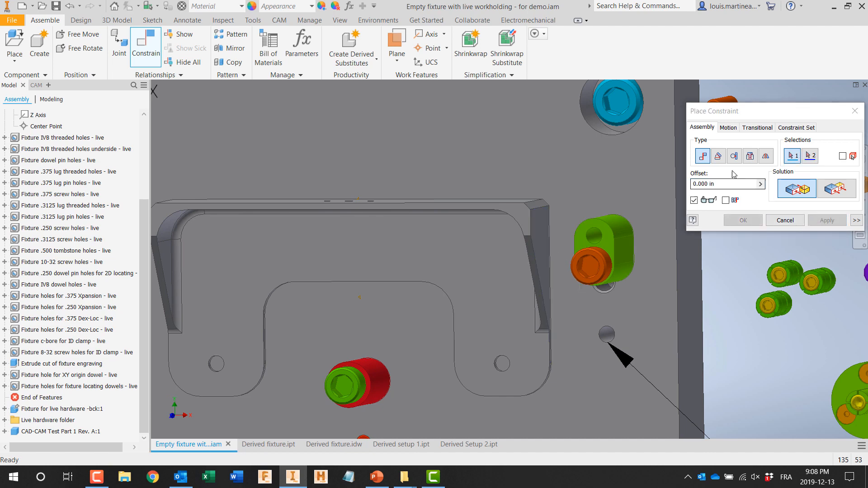
Step: Apply an inside tangent constraint with a .5 offset between the locating-pin-side lug's rounded end and the bracket's long outer wall
click(734, 156)
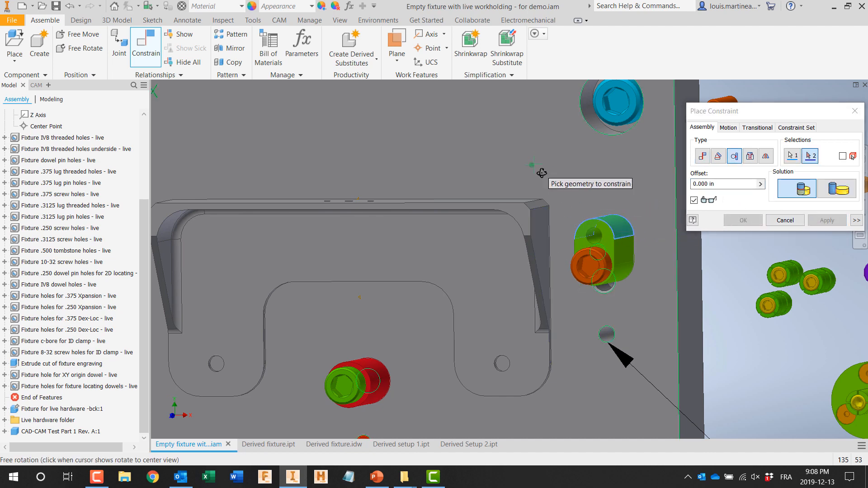
shift+middle_drag(539, 170, 528, 290)
click(521, 283)
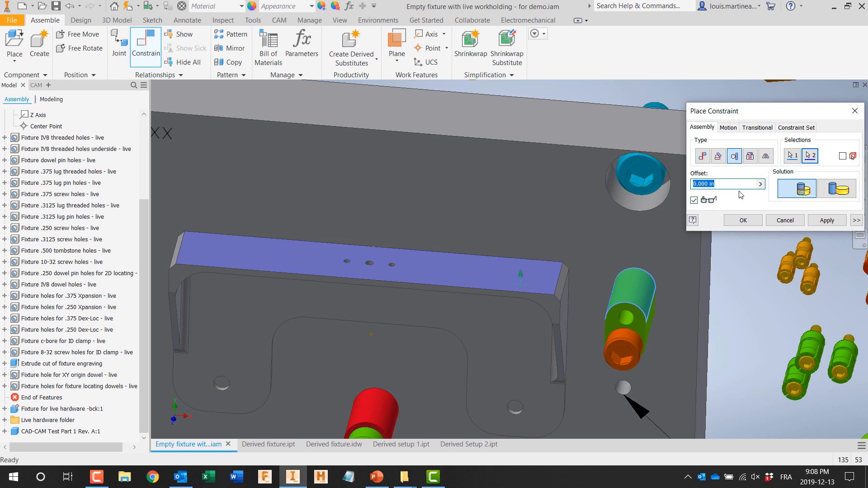
click(828, 219)
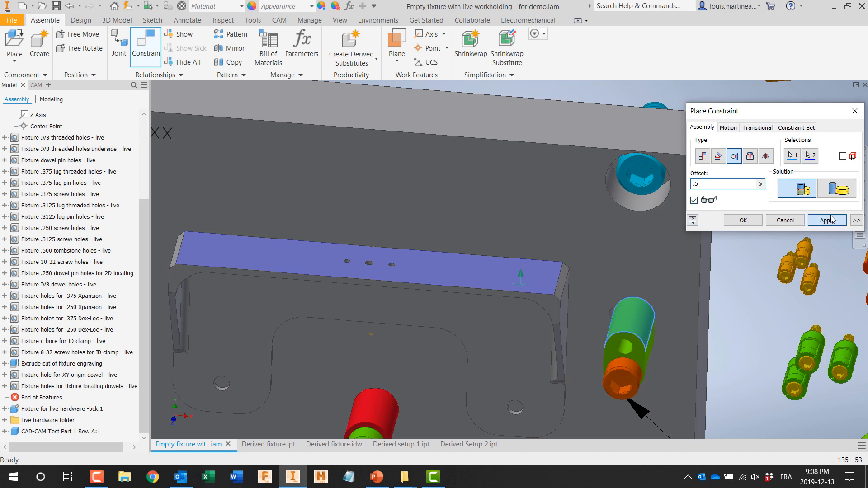
scroll(691, 251, down, 5)
click(785, 220)
Step: Face the fixture plate squarely and rebuild the entire assembly
key(Page_Up)
click(631, 235)
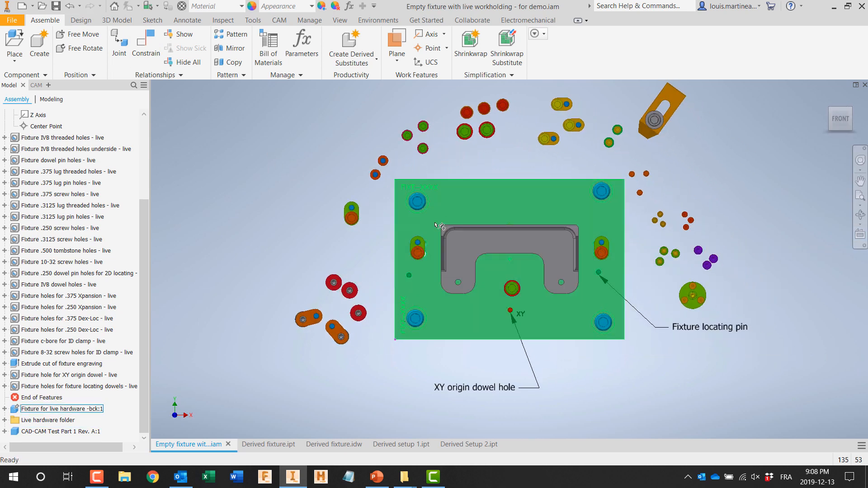
click(251, 21)
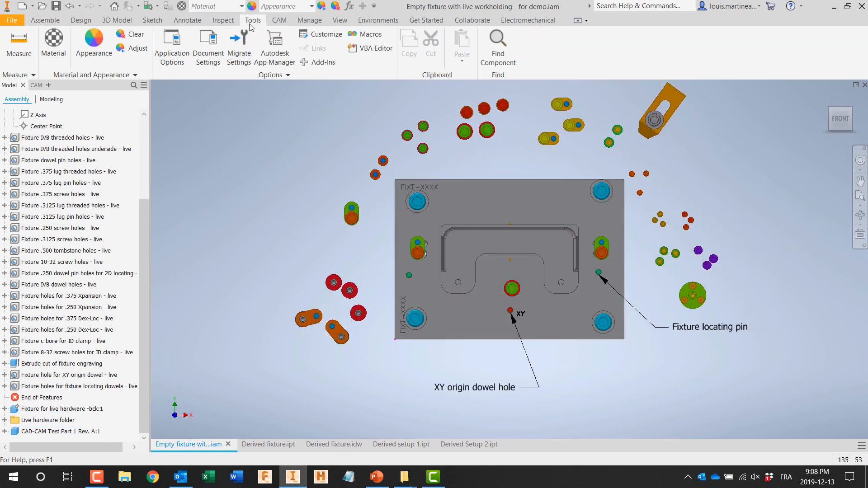
click(309, 20)
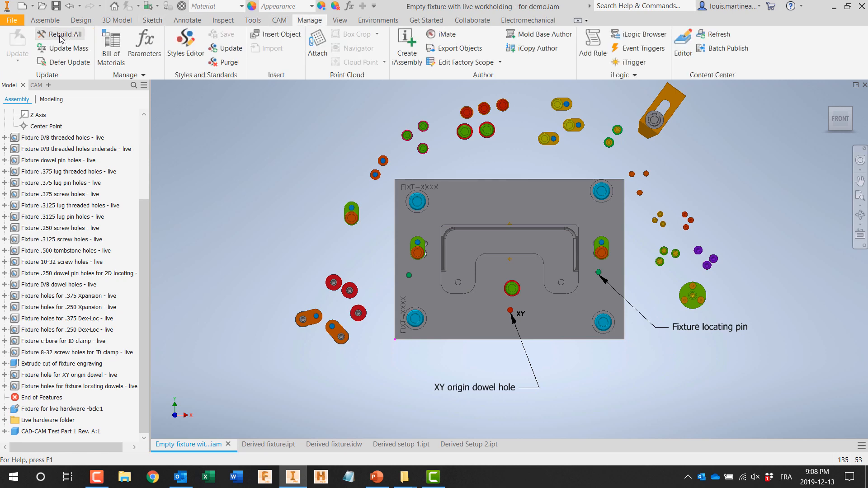
click(60, 35)
Step: Update the derived fixture part, regenerate all Setup1 toolpaths for the moved lug holes, and save the part
click(266, 445)
click(127, 7)
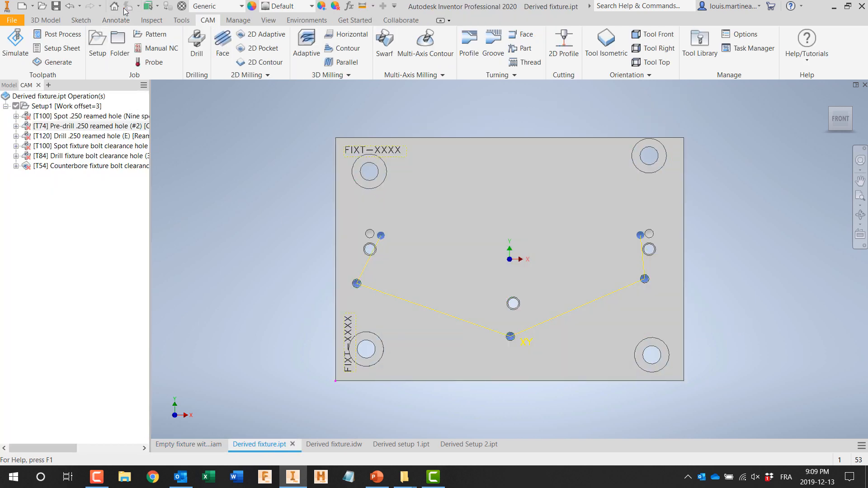
right_click(43, 107)
click(69, 171)
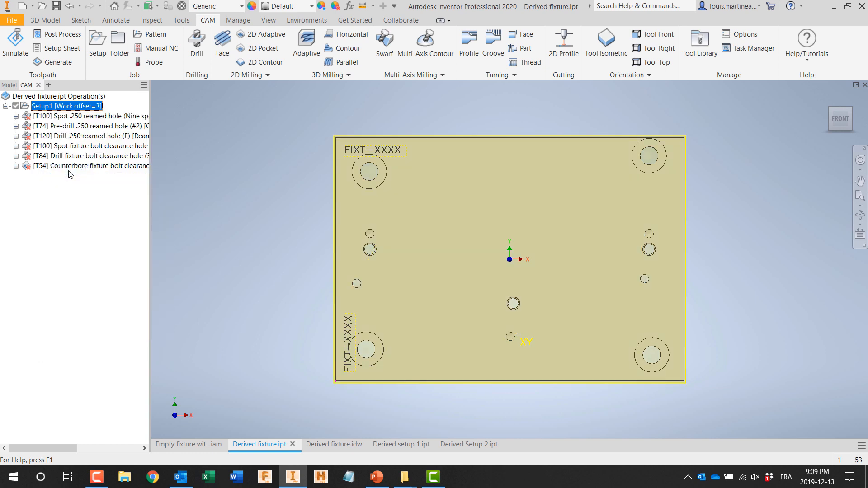
click(70, 117)
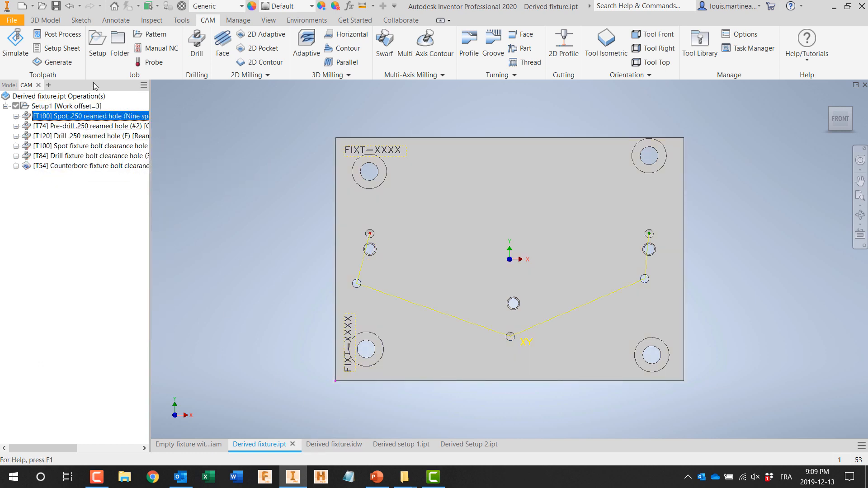
click(56, 7)
Step: In the derived fixture drawing, reposition the 3/8-16 UNC thread callout outside the plate, between the two Ø.250 hole notes
click(332, 445)
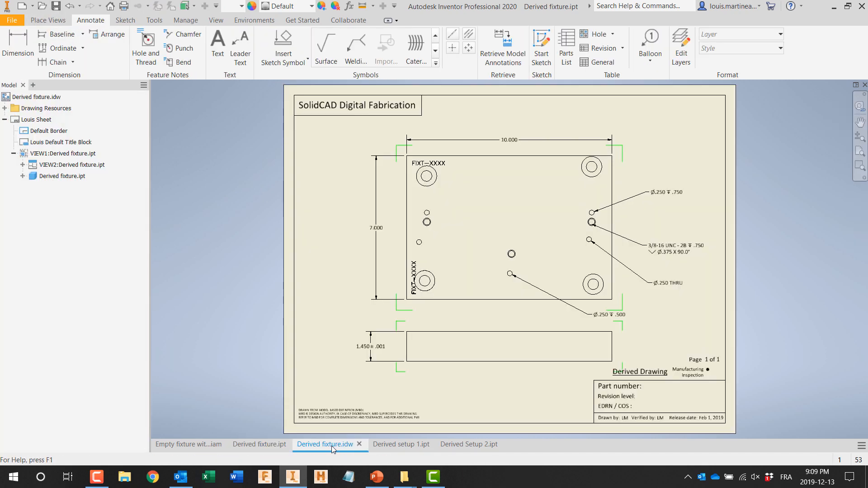
scroll(603, 246, up, 5)
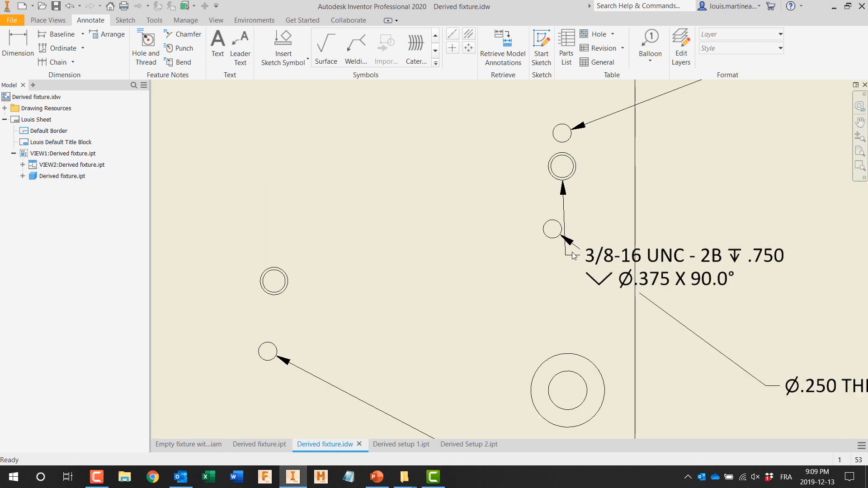
scroll(677, 266, down, 5)
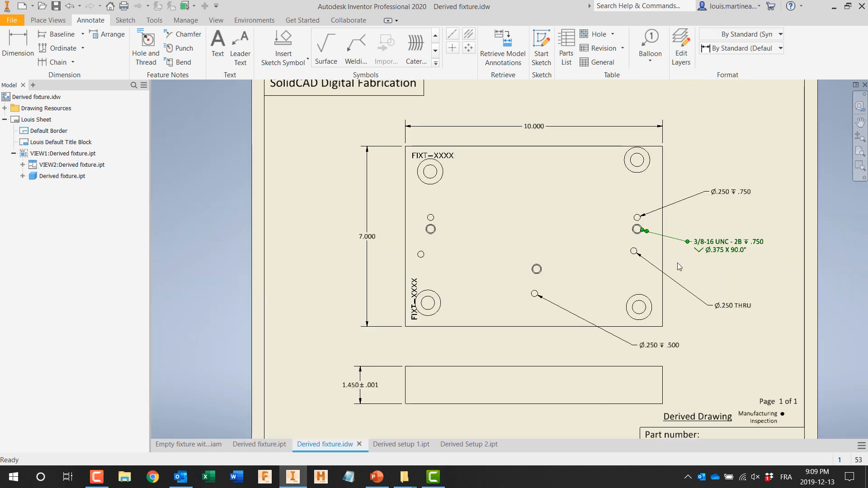
Step: Save the fixture drawing and update the Derived setup 1 part, viewed square to the bracket's back face, with the moved lugs
click(55, 7)
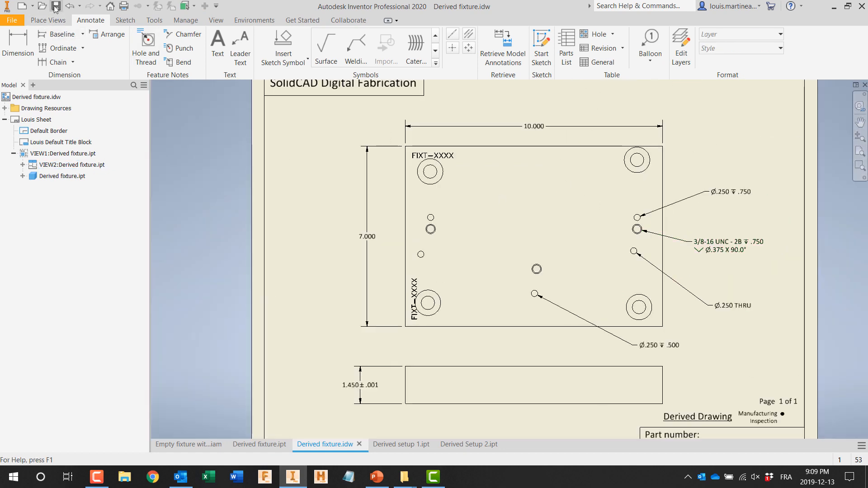
click(398, 444)
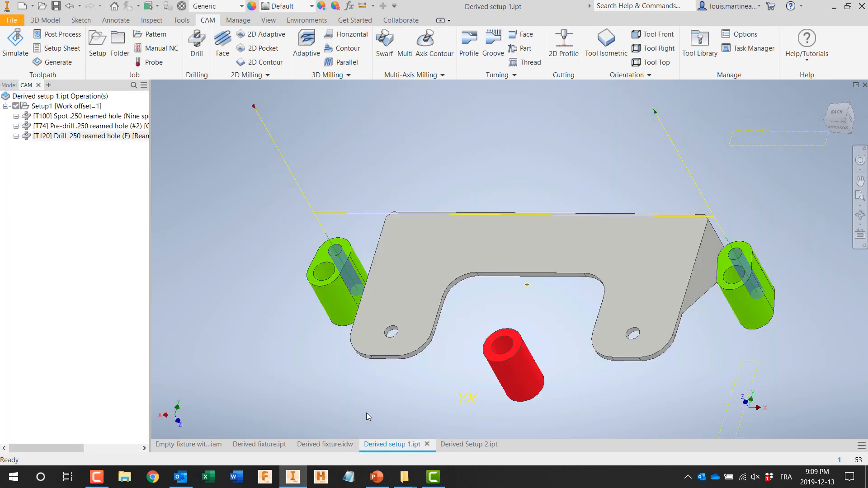
click(860, 235)
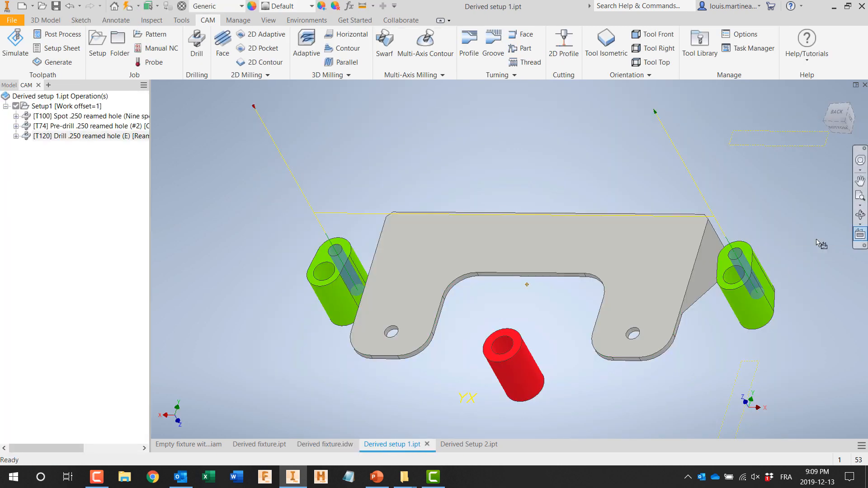
click(655, 265)
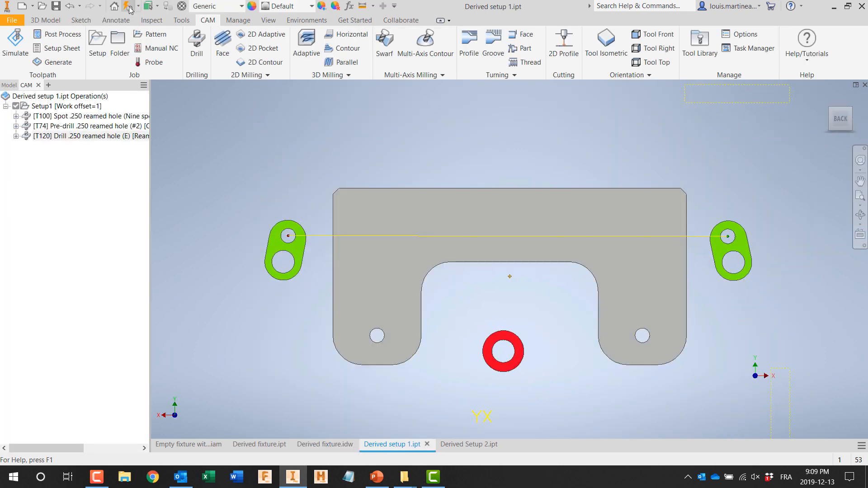
click(129, 8)
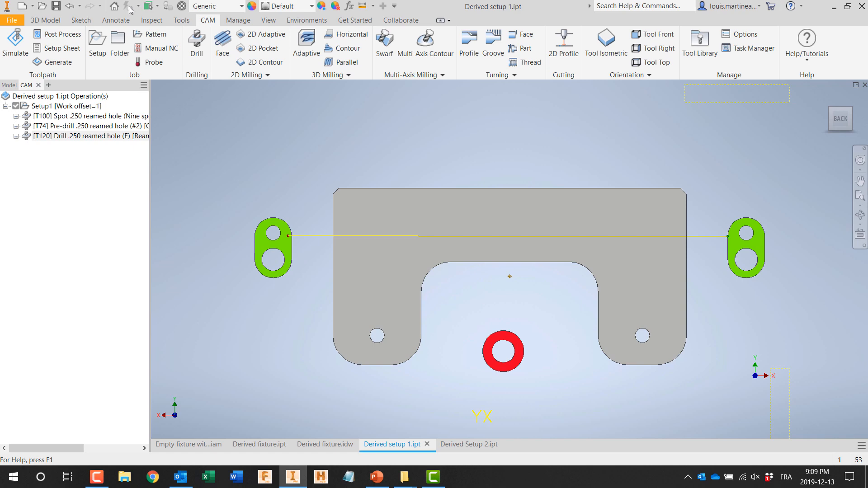
Step: Regenerate all Setup1 toolpaths in Derived setup 1, check the .250 reamed hole operations, and save the part
right_click(66, 106)
click(90, 170)
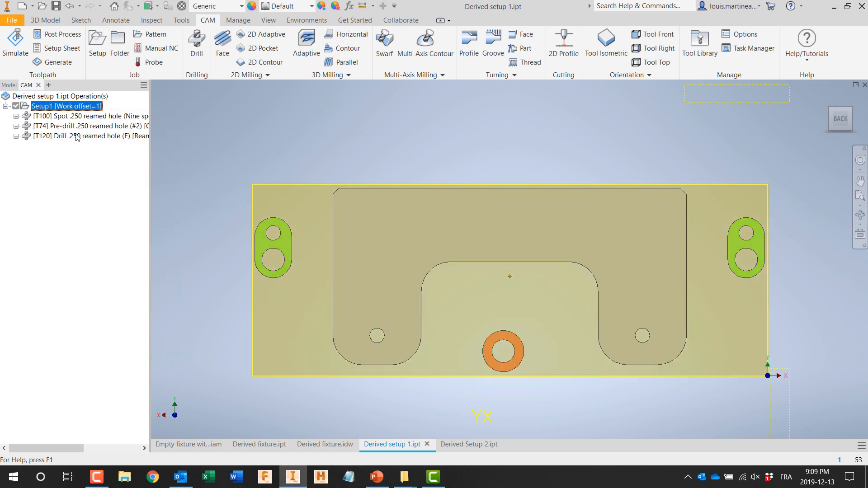
click(91, 116)
click(70, 127)
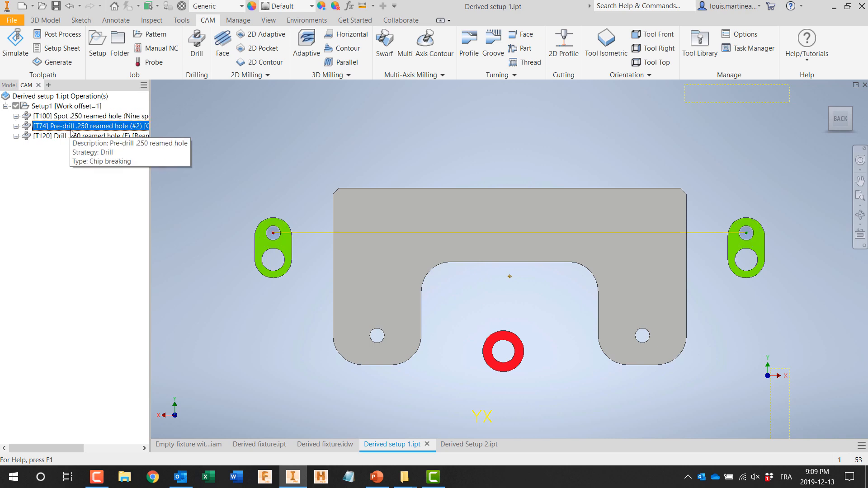
click(71, 136)
click(57, 6)
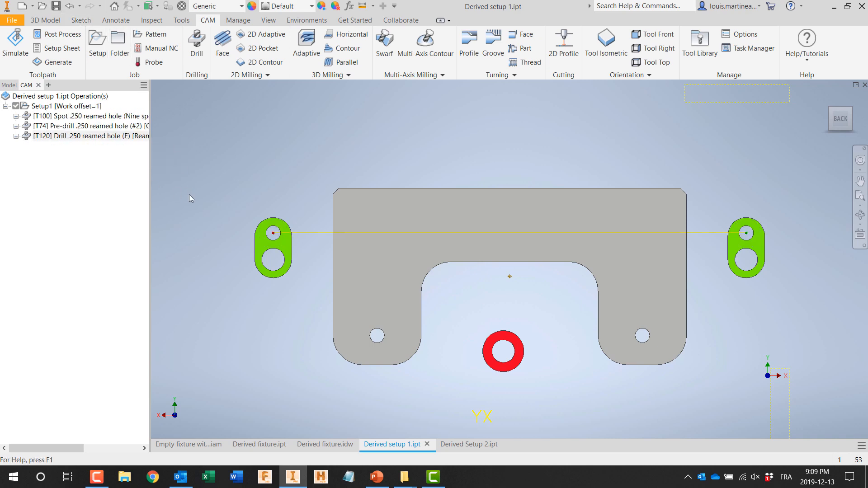
Step: Update the Derived Setup 2 part and regenerate its Adaptive1 toolpath around the moved lugs
click(469, 445)
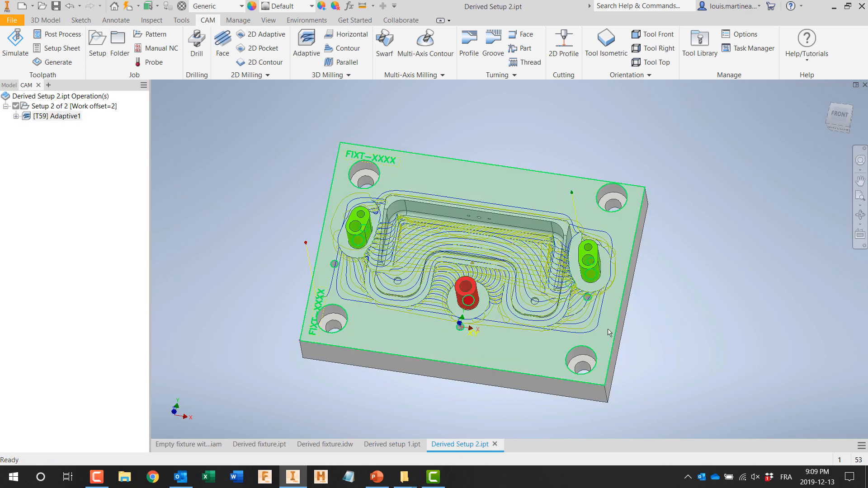
click(860, 234)
click(524, 362)
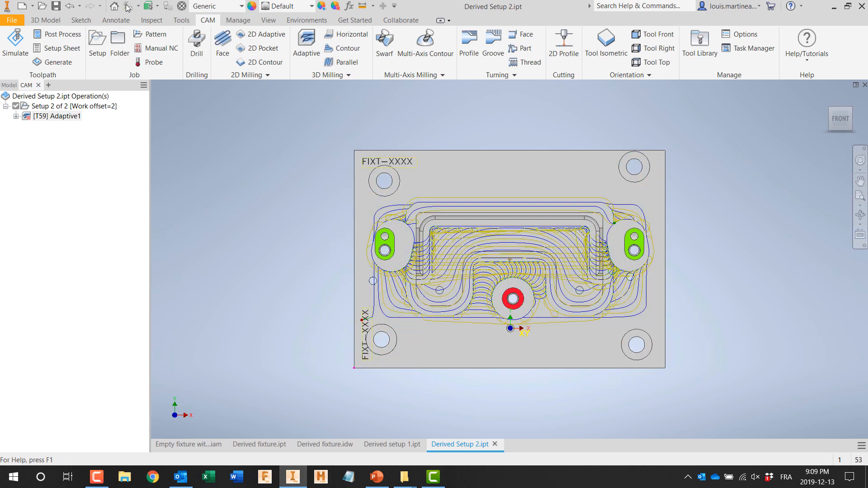
right_click(63, 116)
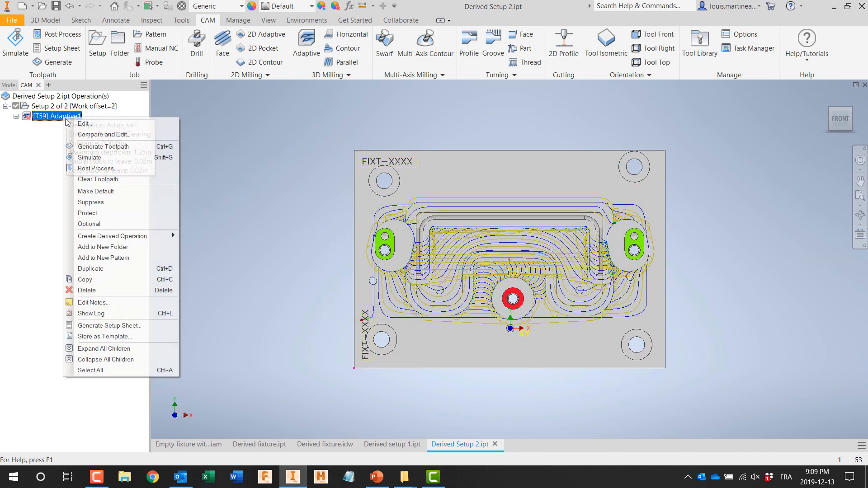
click(94, 147)
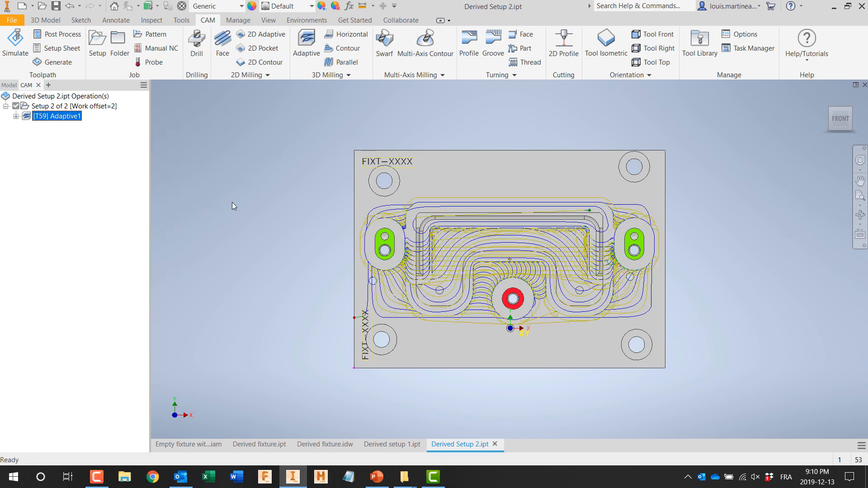
shift+middle_drag(273, 325, 251, 283)
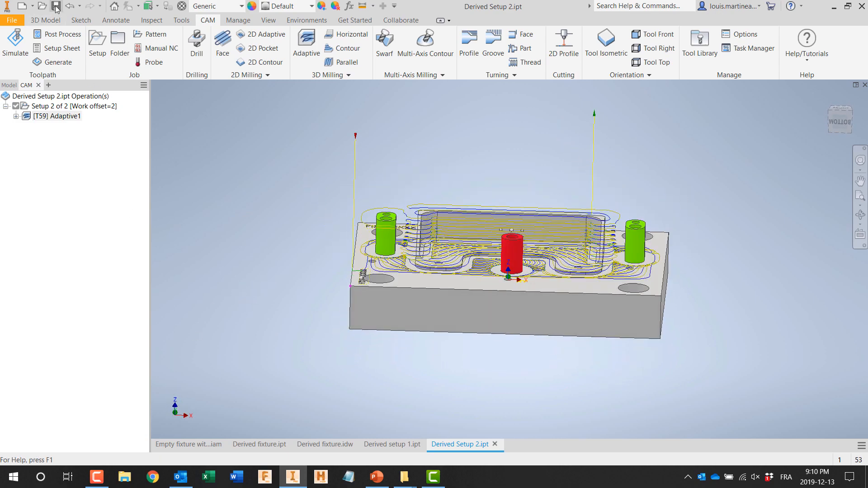
Step: In the fixture assembly, replace the CAD-CAM Test Part 1 bracket with CAD-CAM Test Part 1 dash 2 (7 inch).ipt and save the assembly
click(186, 444)
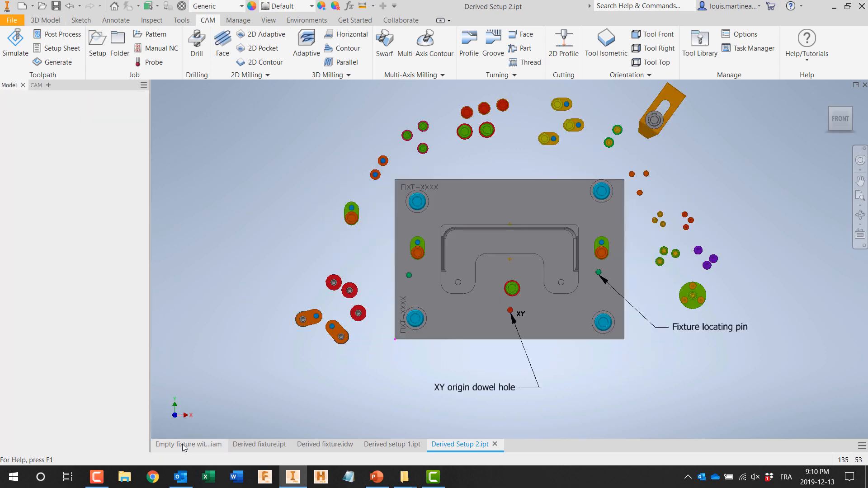
shift+middle_drag(267, 351, 243, 331)
drag(142, 384, 142, 383)
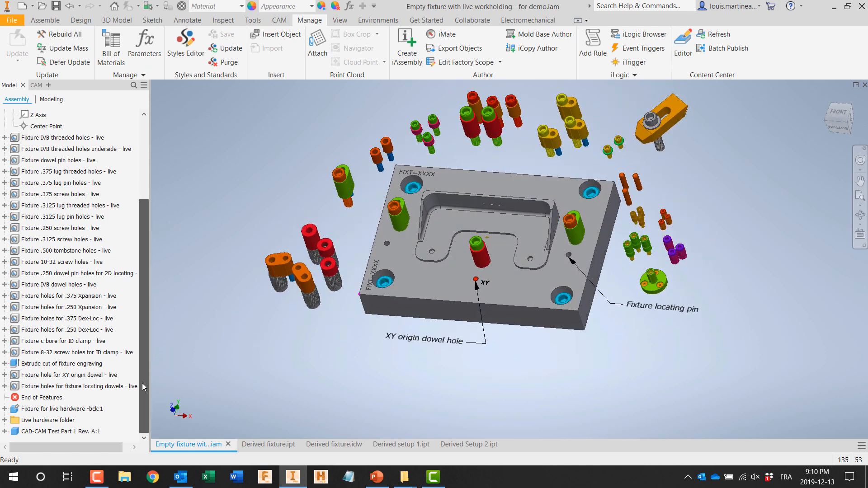
right_click(59, 431)
mouse_move(123, 285)
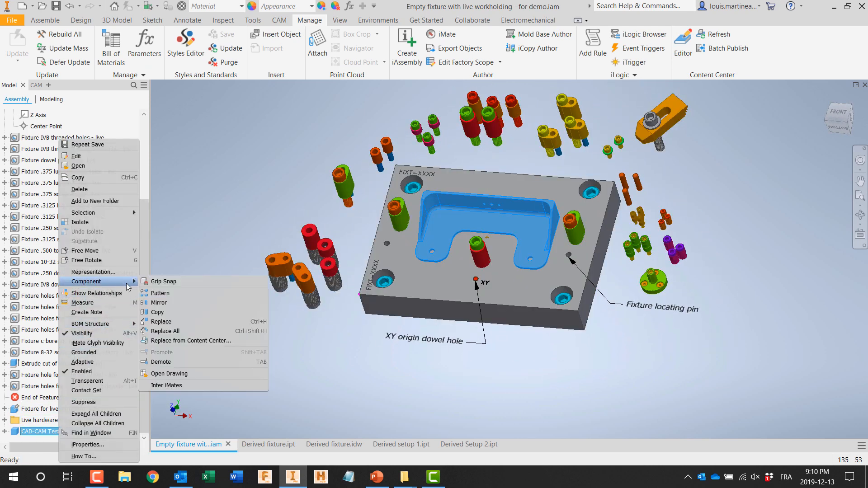
click(181, 321)
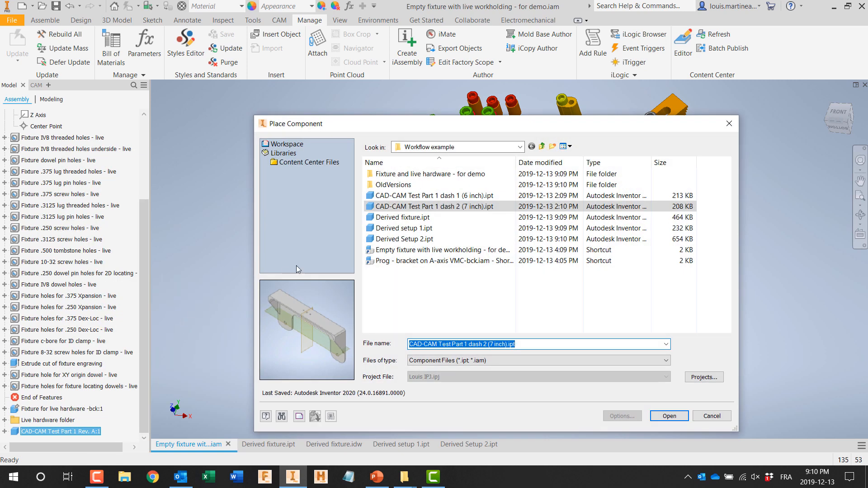
click(415, 206)
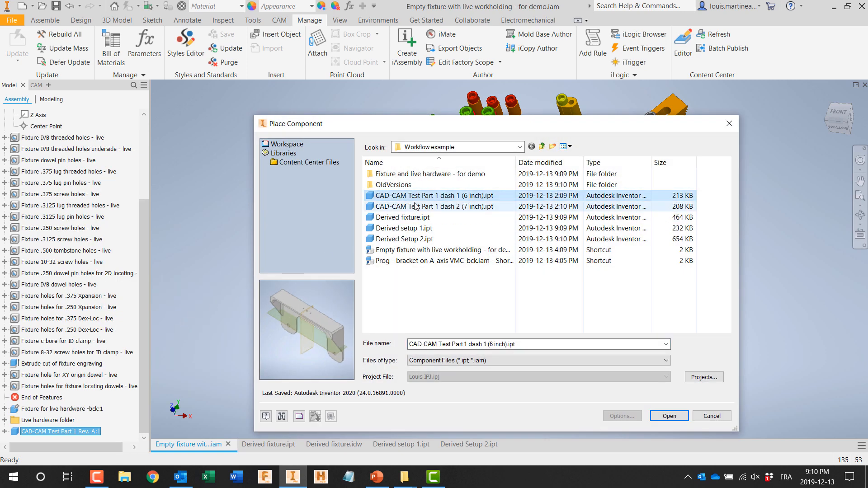
click(659, 415)
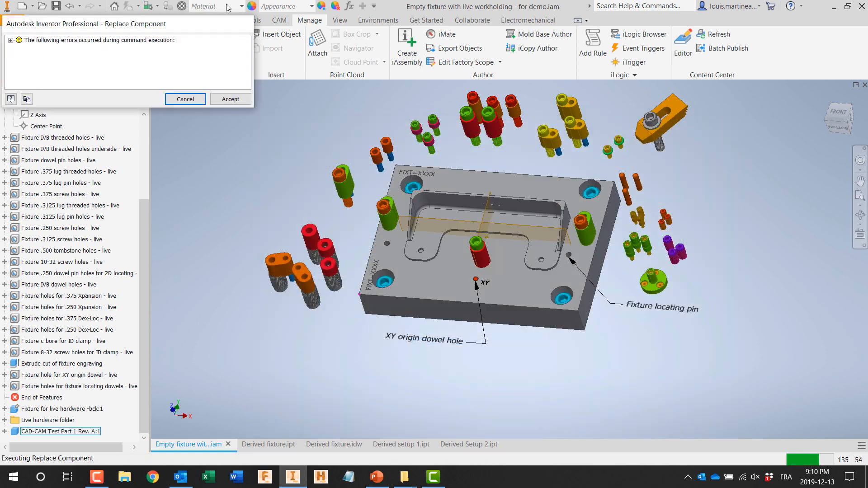
click(229, 97)
shift+middle_drag(241, 154, 259, 165)
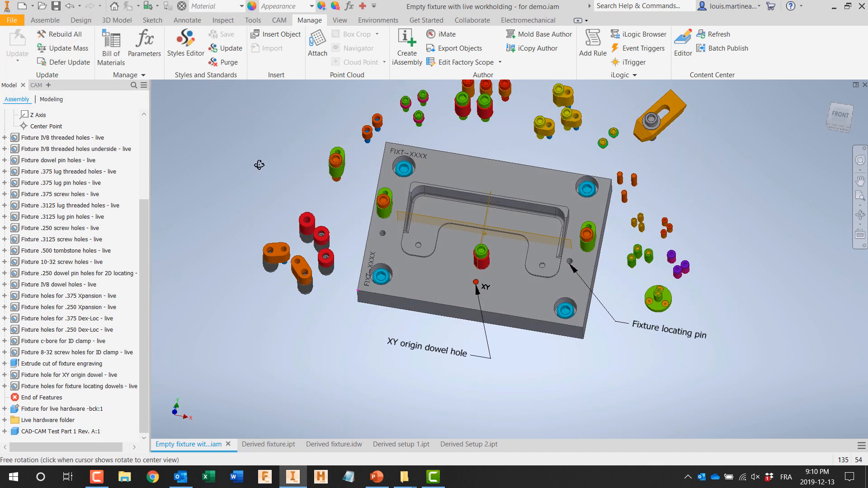
click(57, 10)
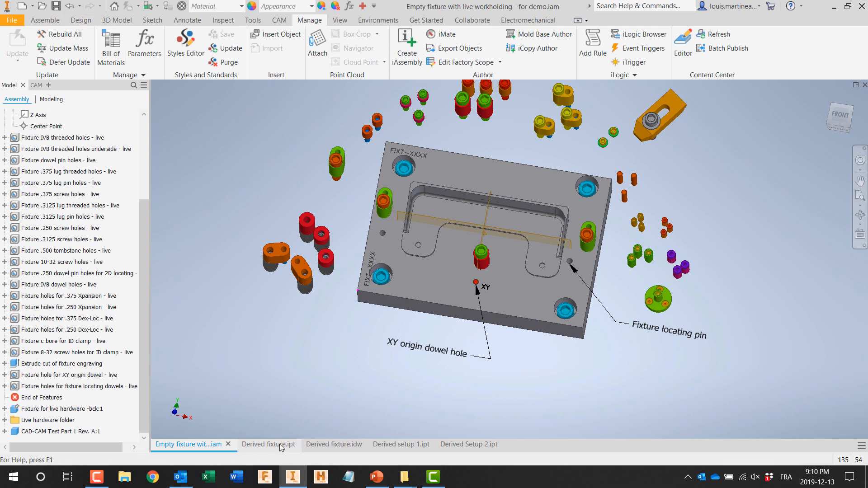
Step: Update the derived fixture part for the 7-inch bracket, regenerate all Setup1 toolpaths, and inspect the Spot .250 reamed hole toolpath
click(280, 445)
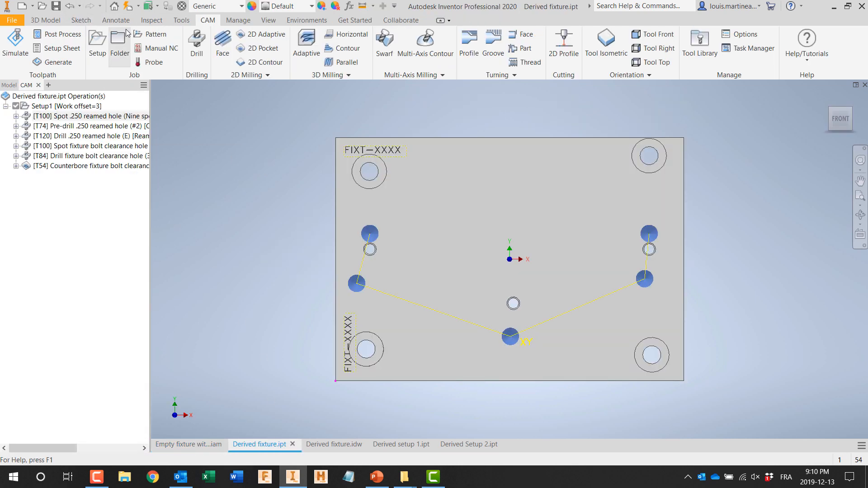
click(129, 8)
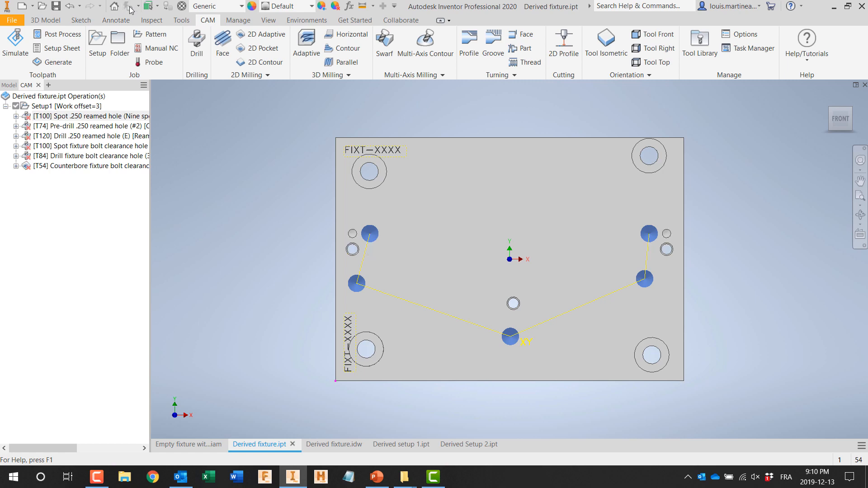
right_click(68, 107)
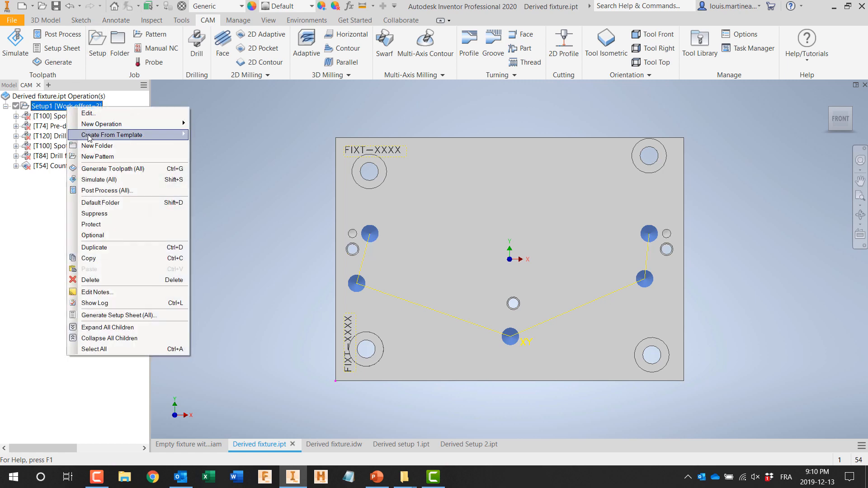
click(95, 169)
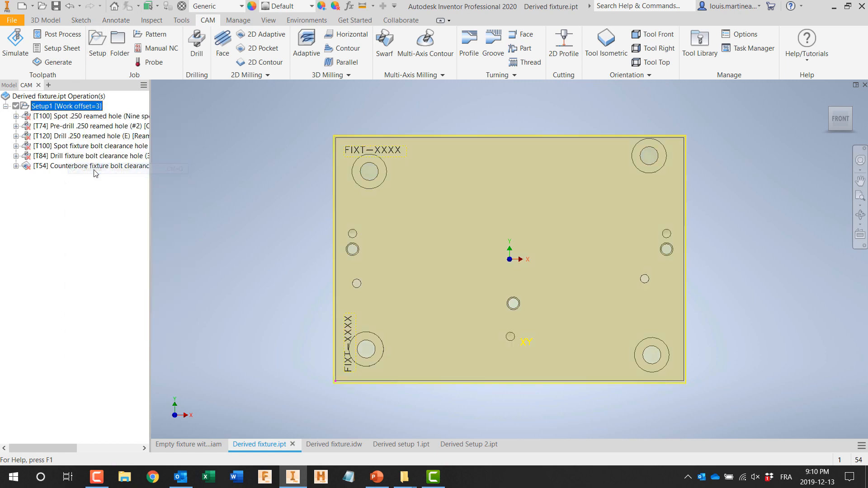
click(85, 119)
shift+middle_drag(197, 203, 195, 182)
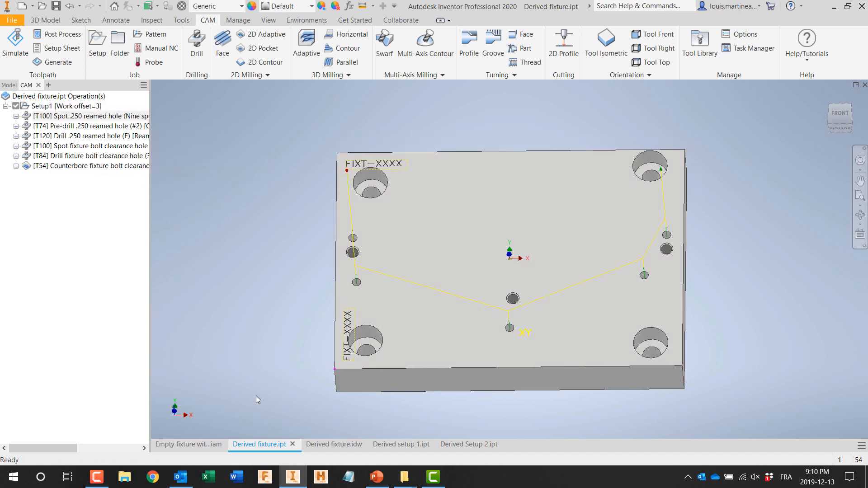
Step: Check the updated derived fixture drawing and regenerate all Setup1 toolpaths in Derived setup 1 for the 7-inch bracket
click(317, 447)
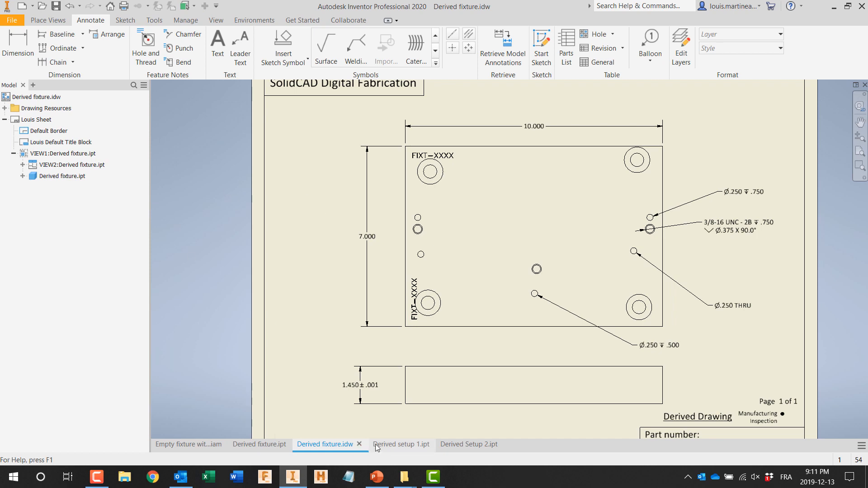
click(401, 445)
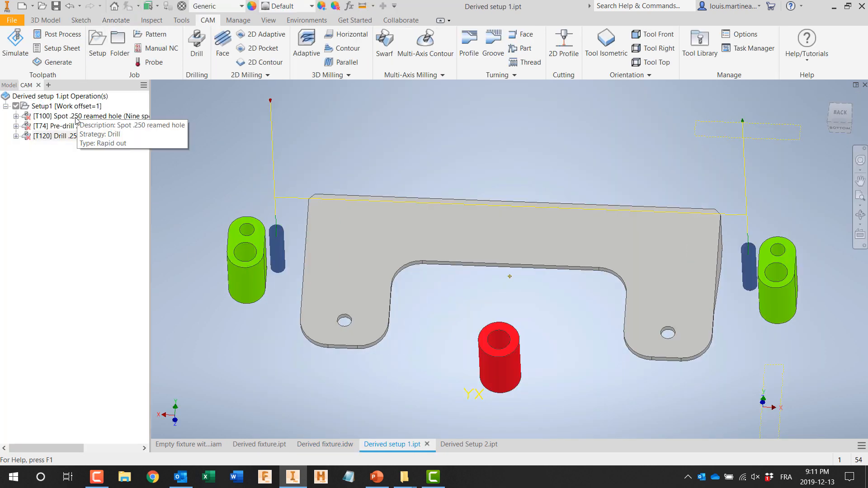
right_click(73, 106)
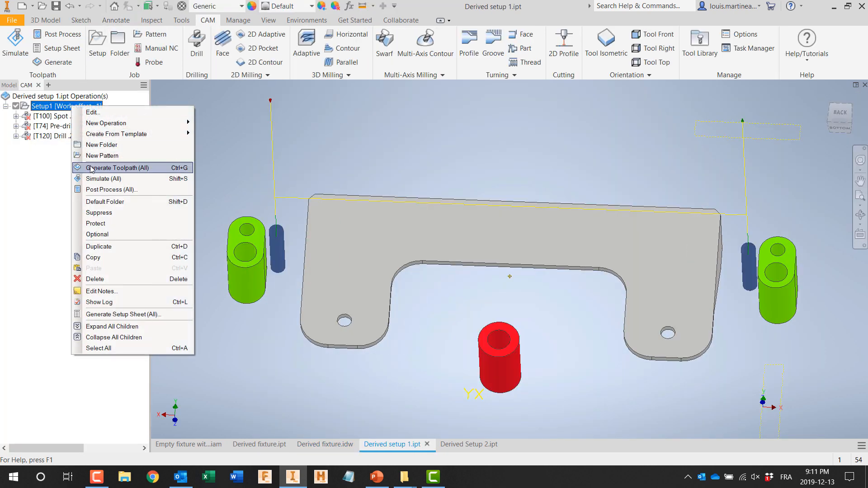
click(113, 168)
click(81, 116)
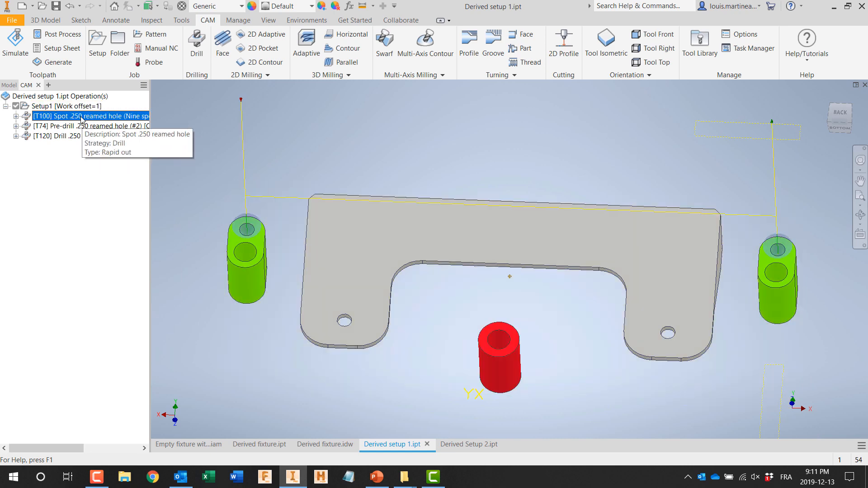
Step: Update Derived Setup 2 to the 7-inch bracket, regenerate its Adaptive1 toolpath, and return to the fixture assembly
click(479, 447)
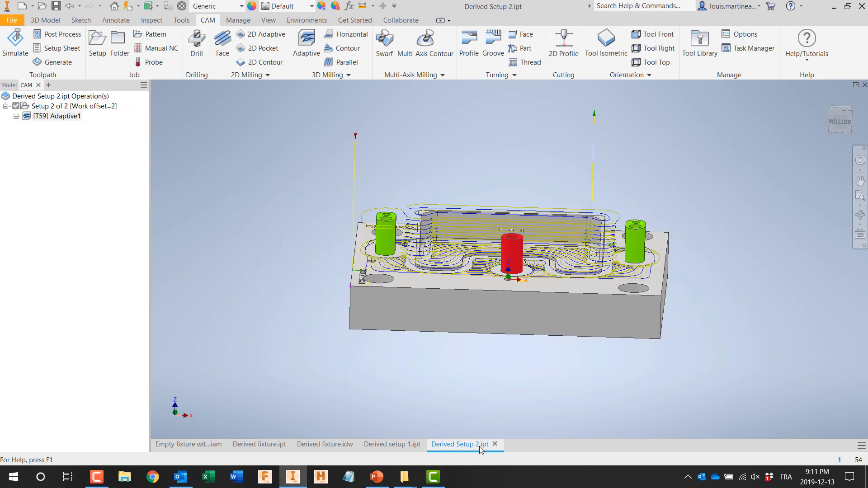
shift+middle_drag(385, 383, 400, 392)
click(129, 6)
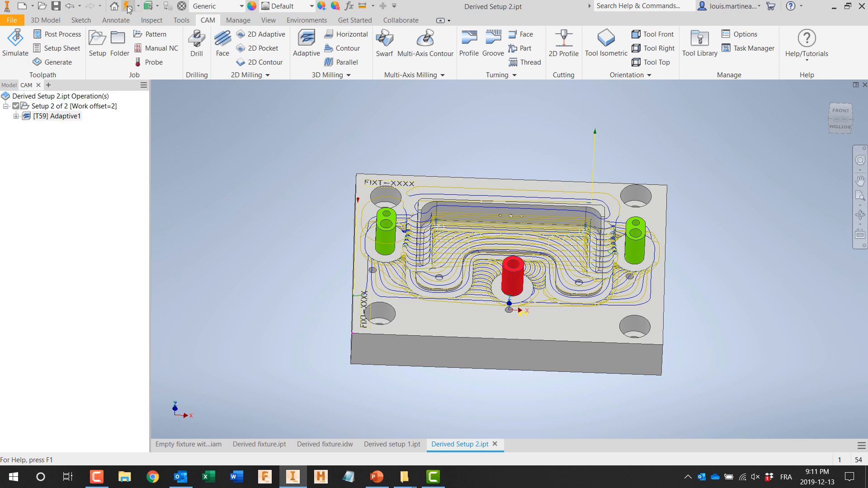
right_click(73, 117)
click(99, 146)
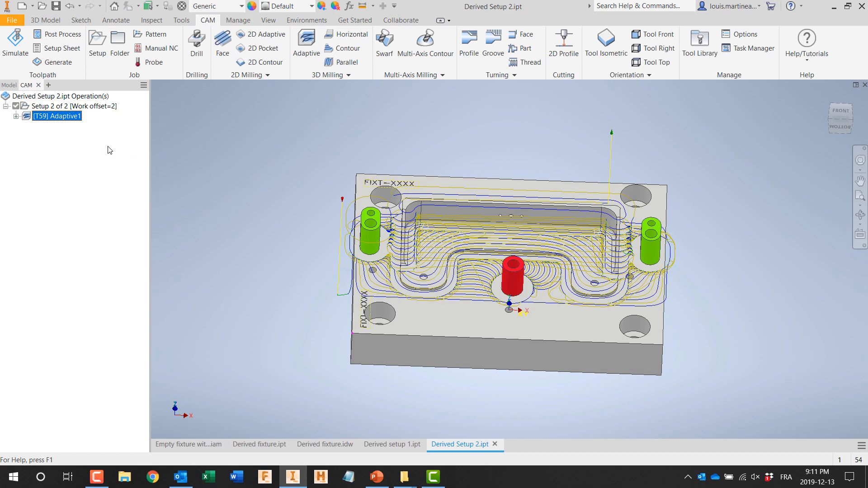
mouse_move(256, 224)
shift+middle_down()
mouse_move(234, 228)
mouse_move(243, 233)
shift+middle_up()
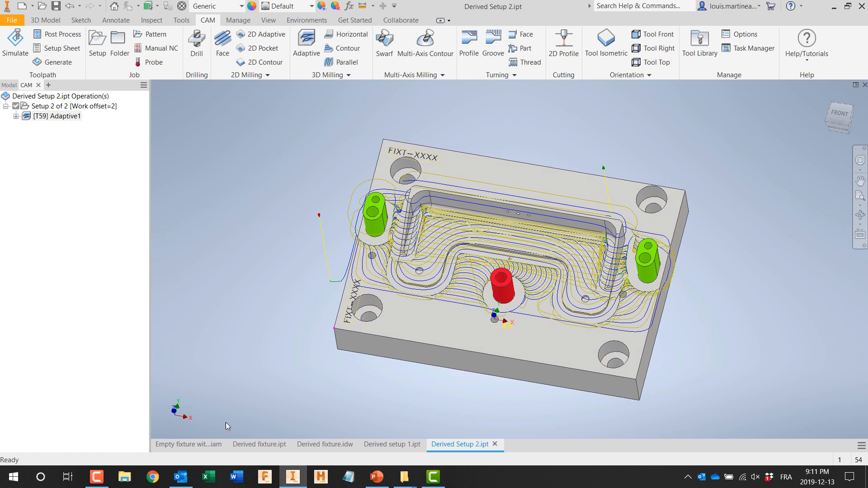
click(209, 445)
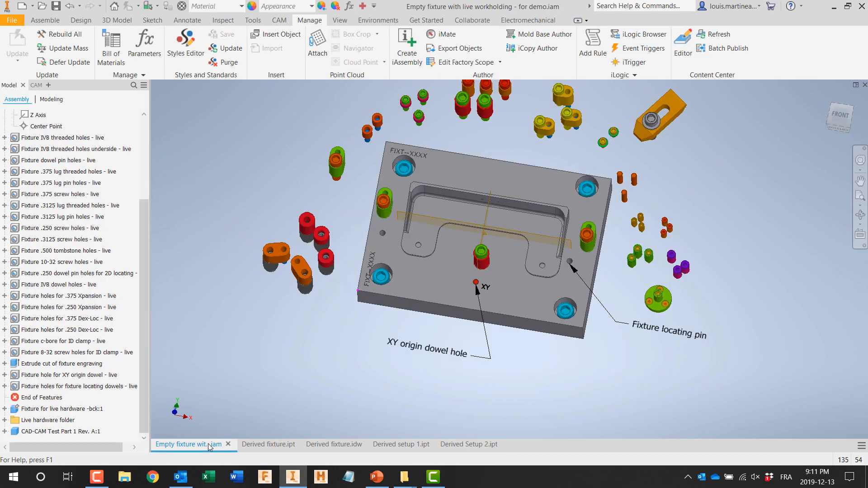